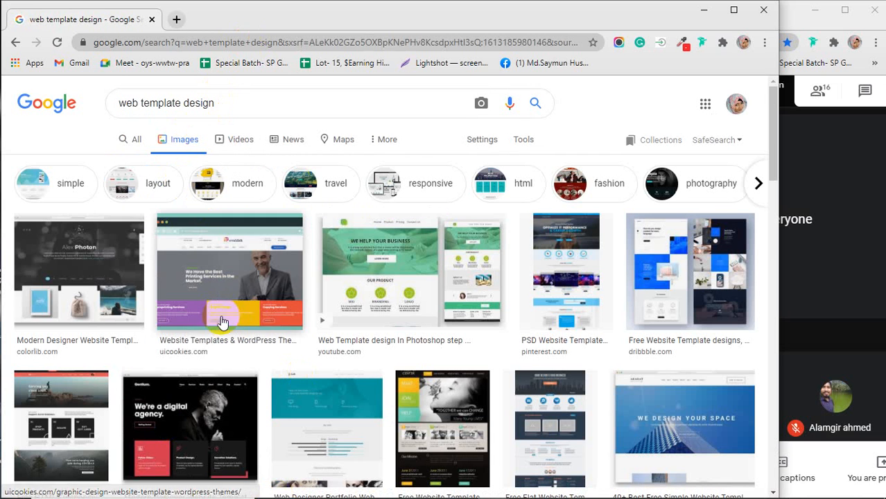
Browse the image results for "web template design" and preview the "We're a digital agency" template
left_click(273, 313)
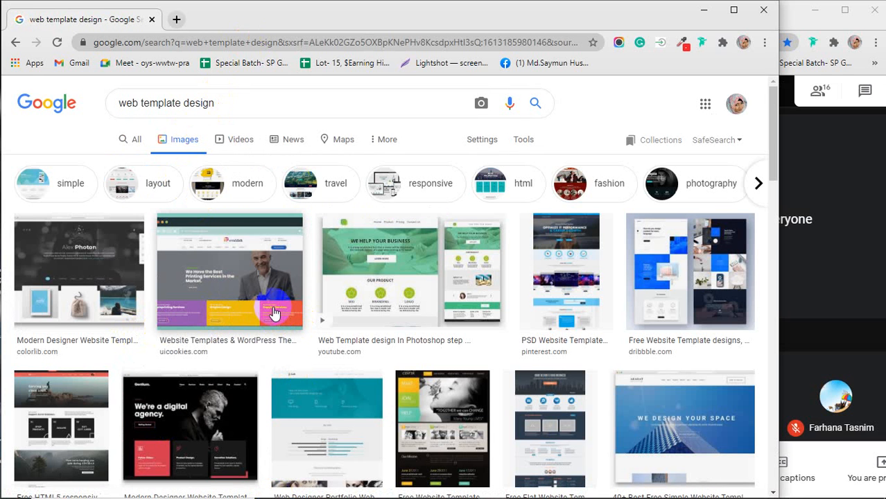
scroll(270, 308, "down", 3)
left_click(201, 258)
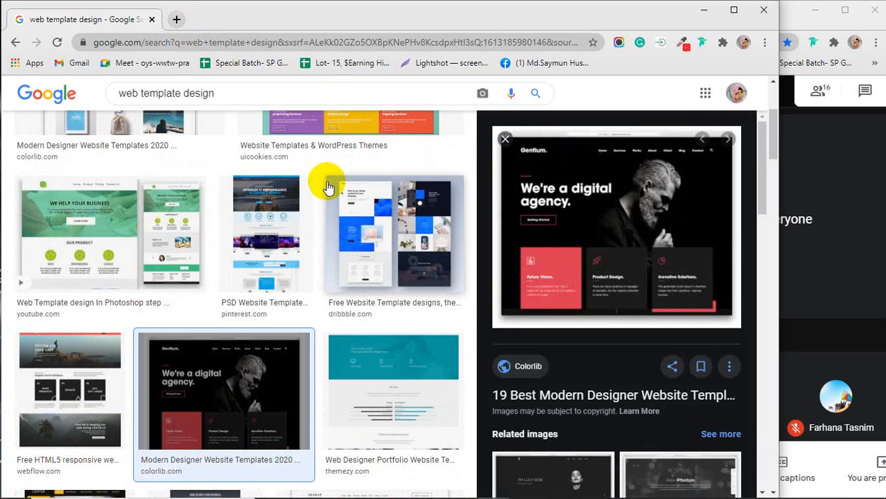
scroll(326, 181, "up", 3)
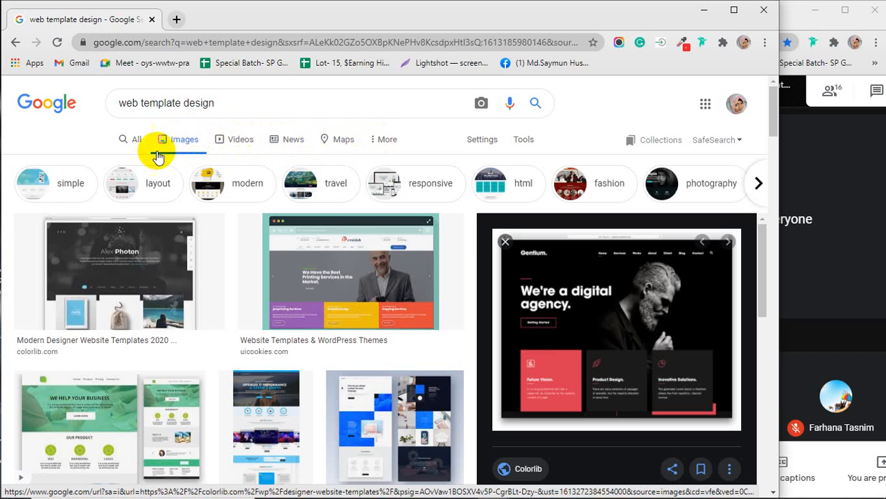
Check the video results for "web template design", return to the image results and examine more template layouts
left_click(236, 144)
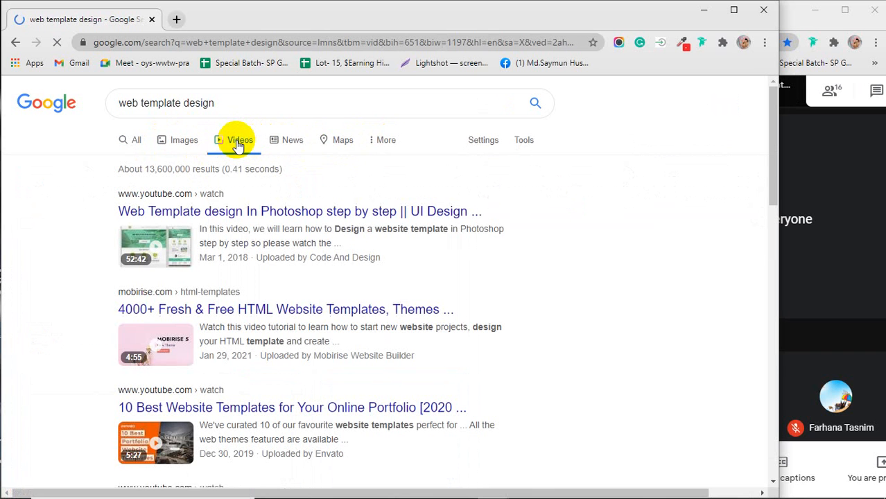
left_click(175, 143)
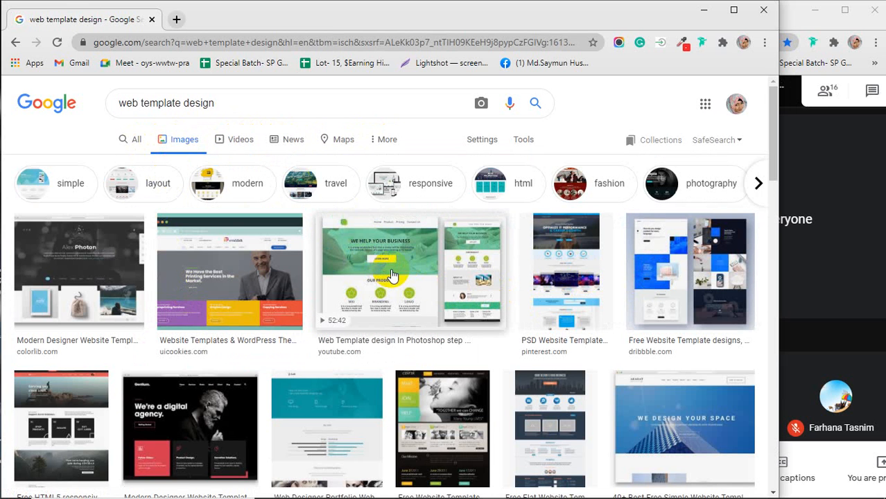
scroll(392, 275, "down", 1)
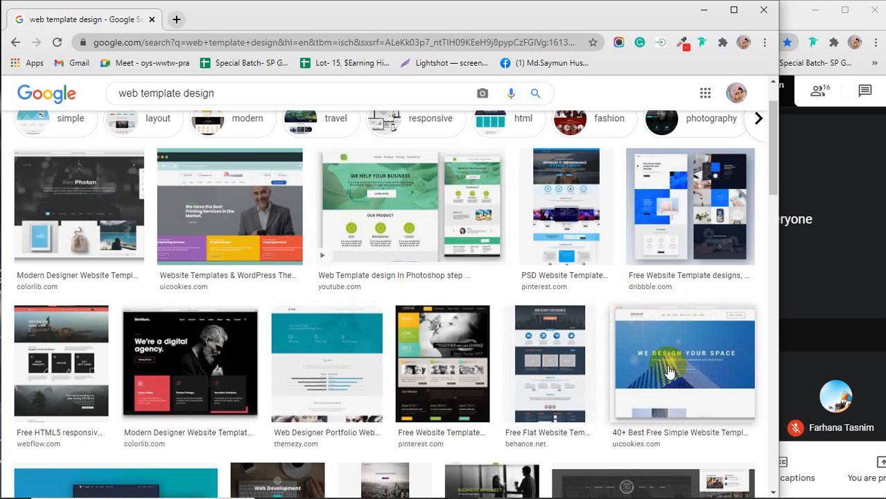
scroll(669, 372, "down", 2)
scroll(375, 340, "down", 4)
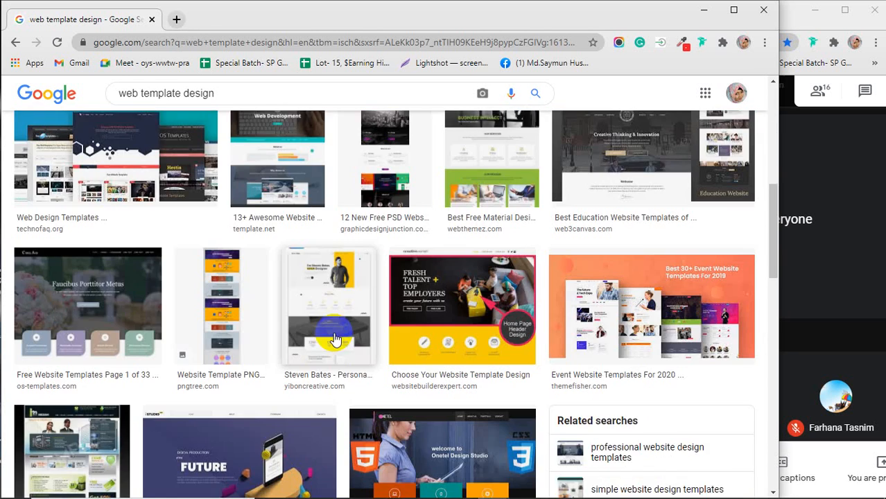
scroll(335, 339, "down", 1)
scroll(329, 338, "up", 6)
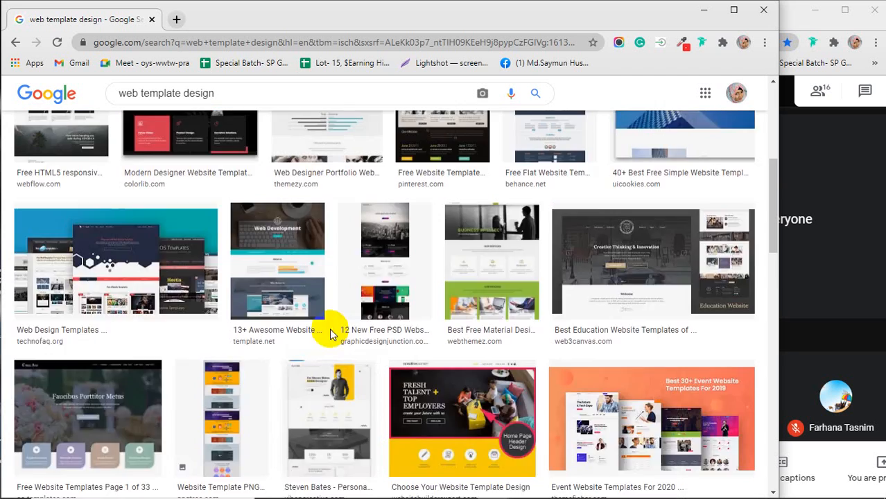
Minimize the browser, switch to File Explorer and preview the SP GD 31 template image in the Downloads folder
left_click(703, 10)
right_click(284, 63)
left_click(318, 100)
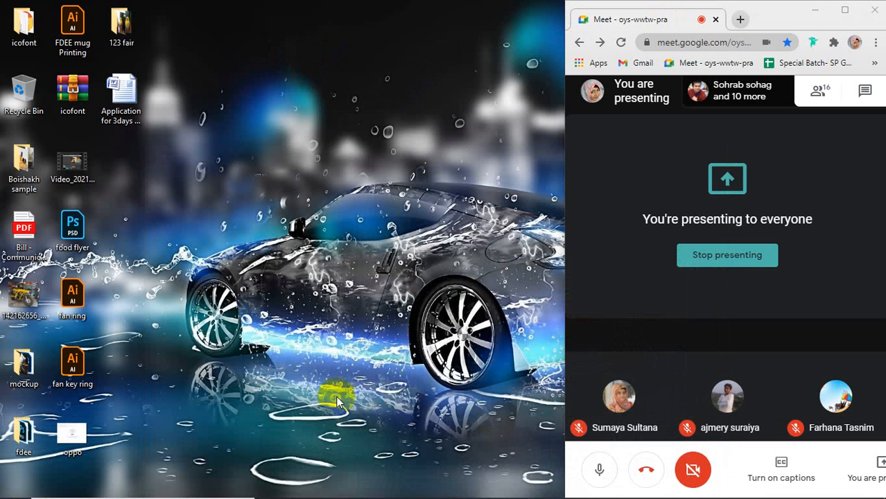
mouse_move(341, 493)
left_click(366, 487)
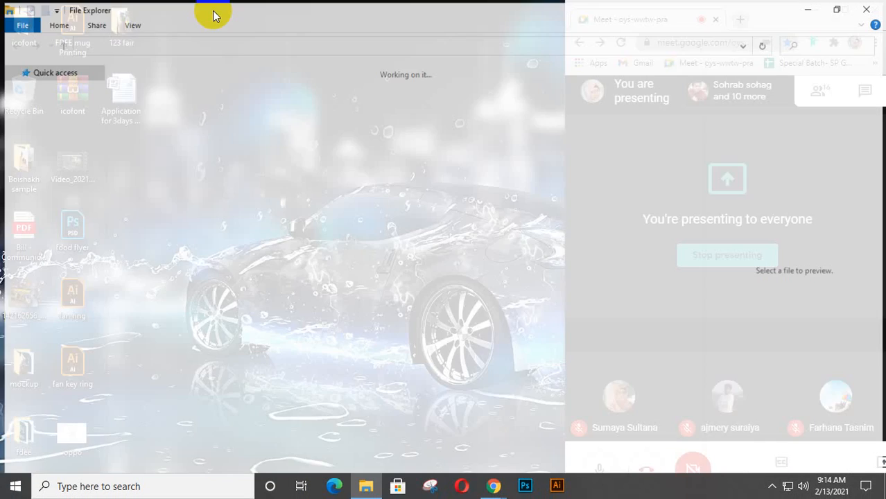
left_click(45, 107)
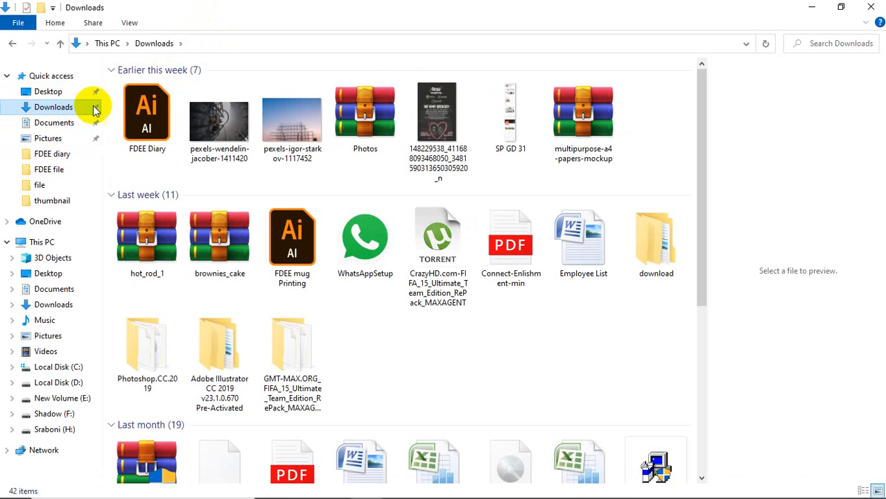
left_click(516, 123)
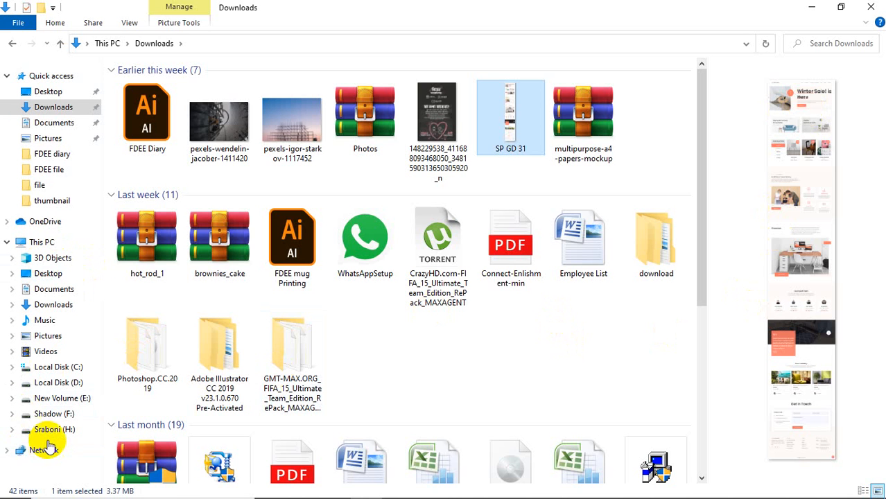
Minimize the Downloads window, launch Photoshop and show its recent files as a list
mouse_move(438, 494)
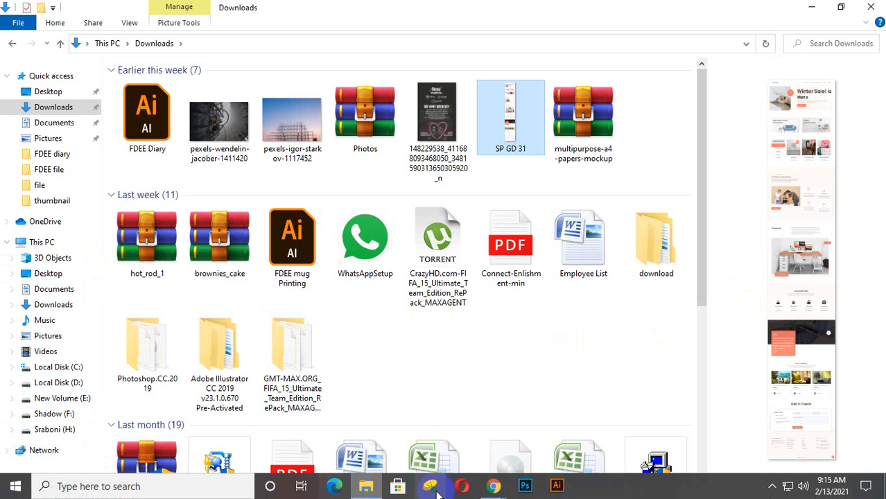
left_click(526, 488)
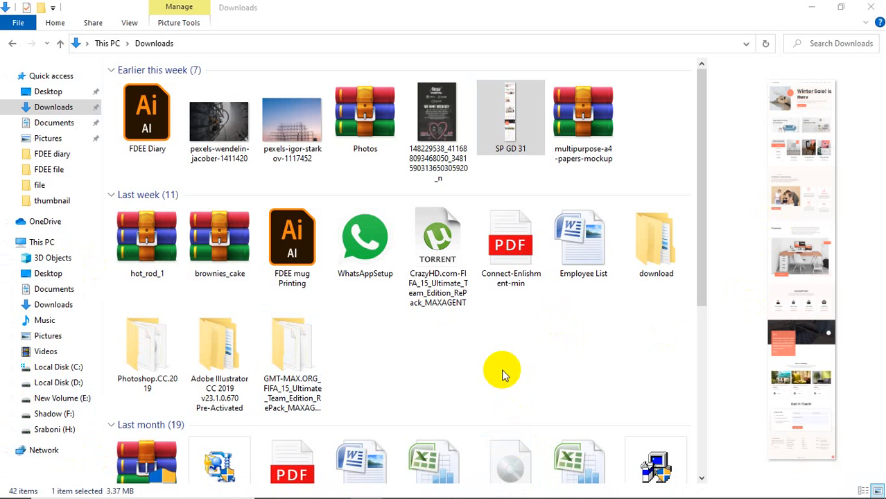
mouse_move(534, 494)
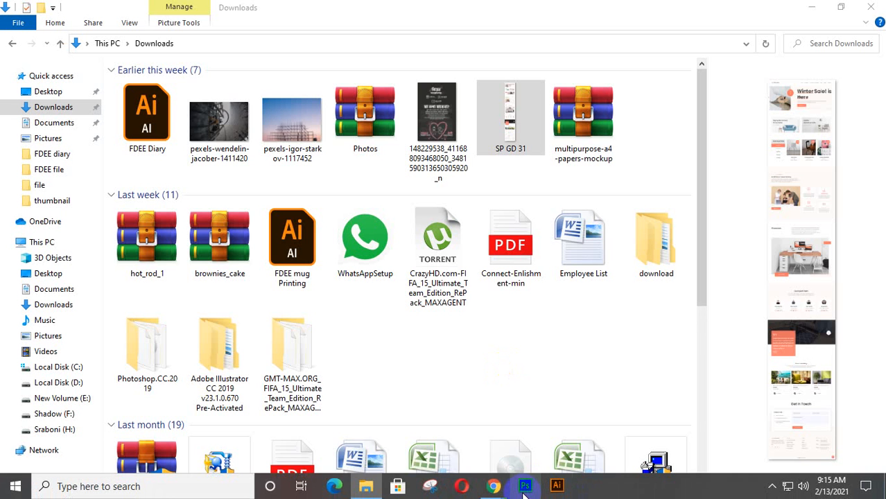
left_click(809, 8)
right_click(315, 192)
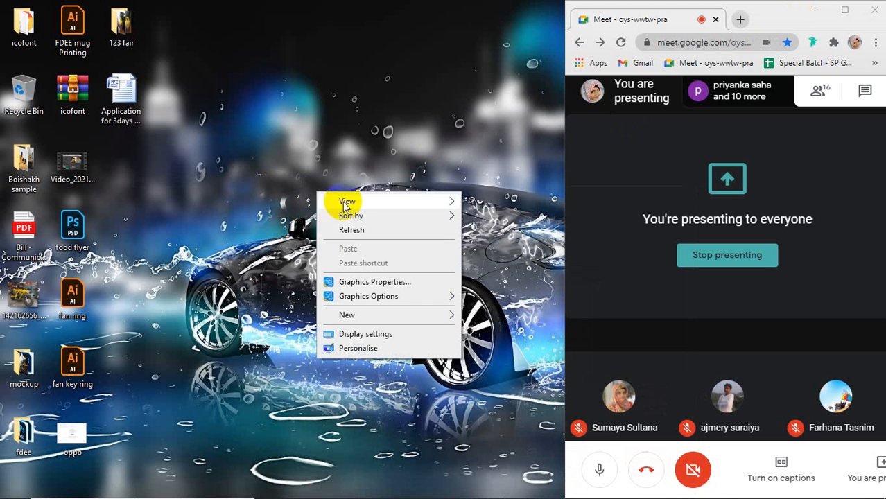
left_click(346, 232)
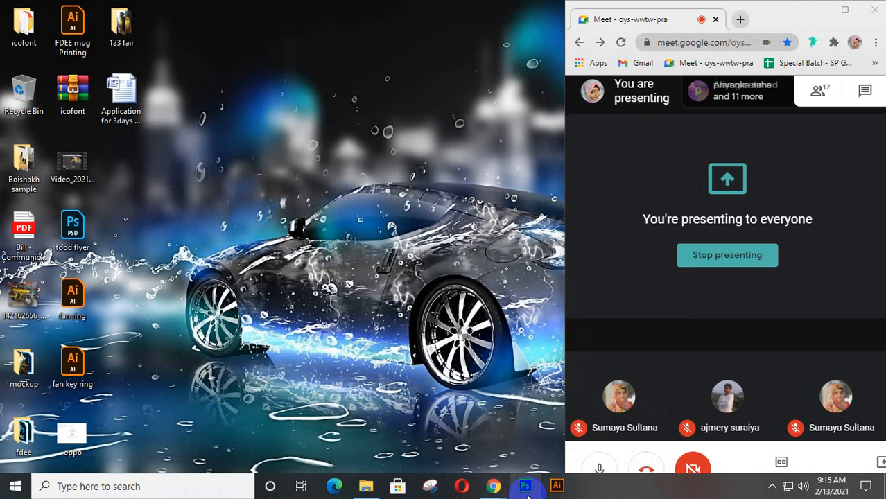
left_click(528, 495)
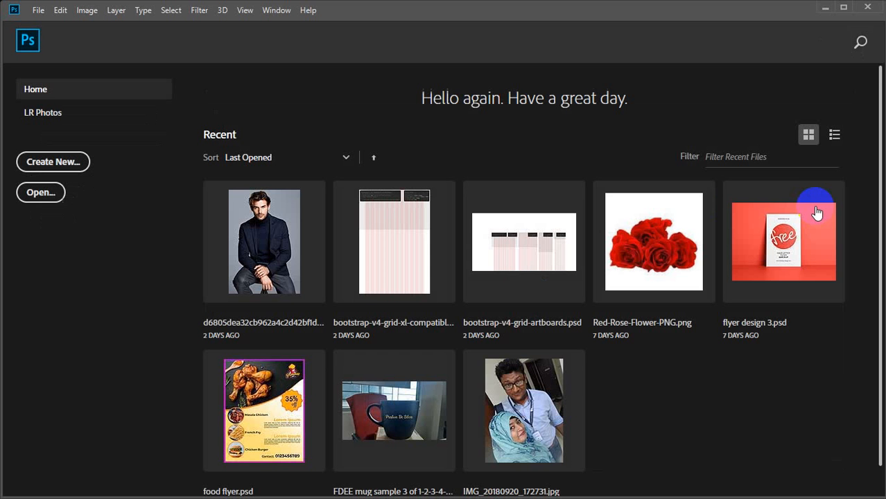
left_click(834, 134)
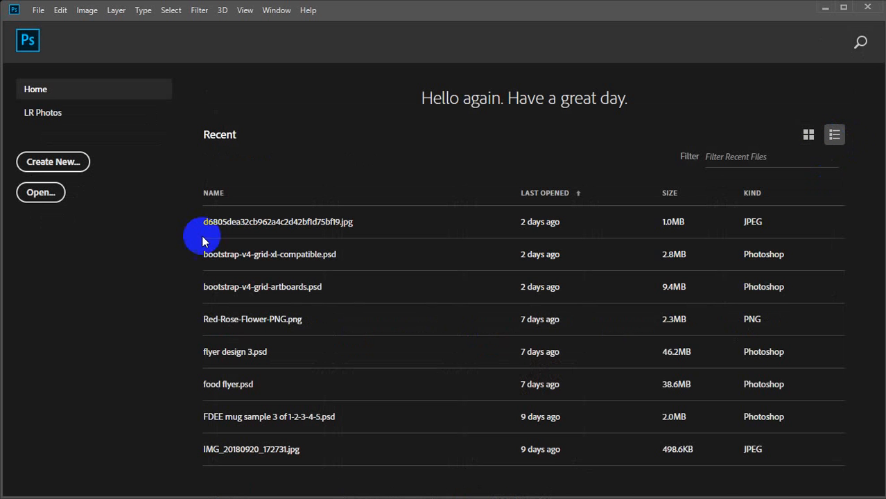
Start a new document and name it "web template design"
left_click(41, 162)
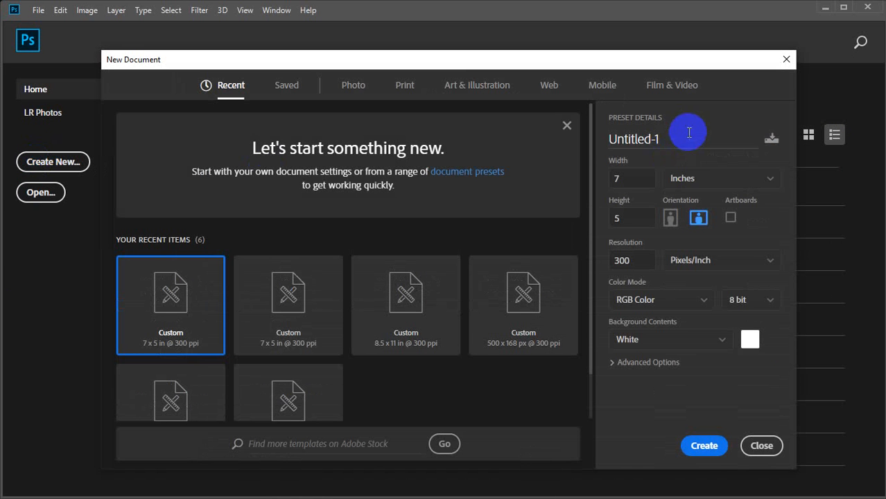
left_click_drag(672, 141, 603, 143)
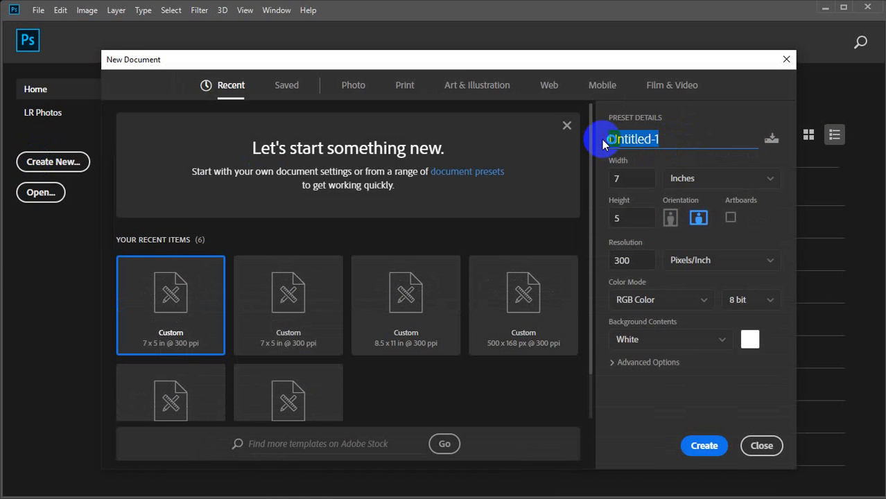
type("web te")
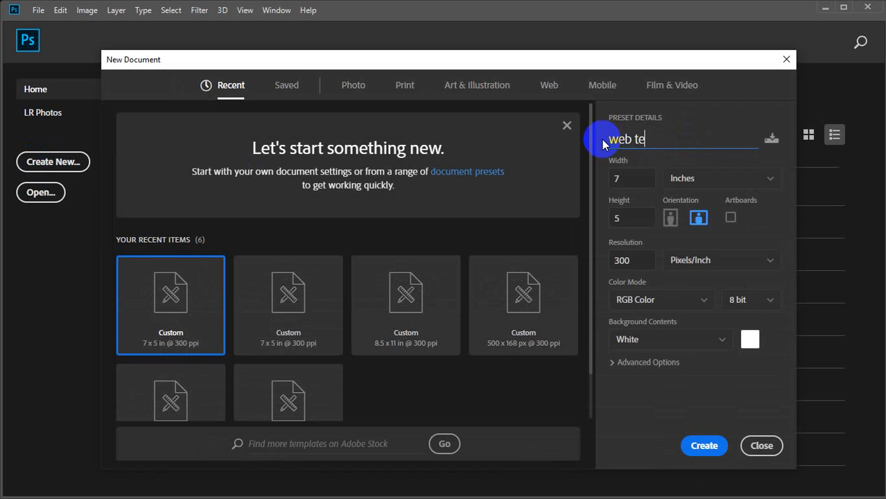
type("mplate de")
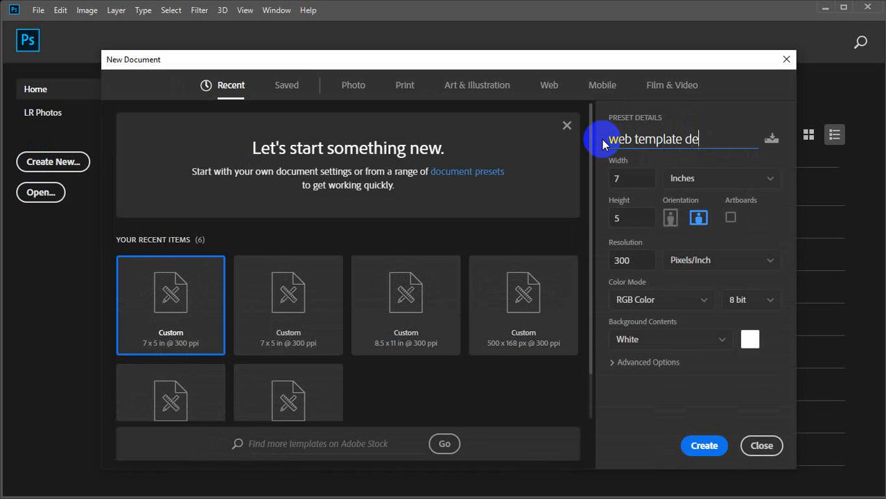
type("sign")
Set the document's units to pixels and its width to 1920, create the document and maximize the Photoshop window
left_click(733, 184)
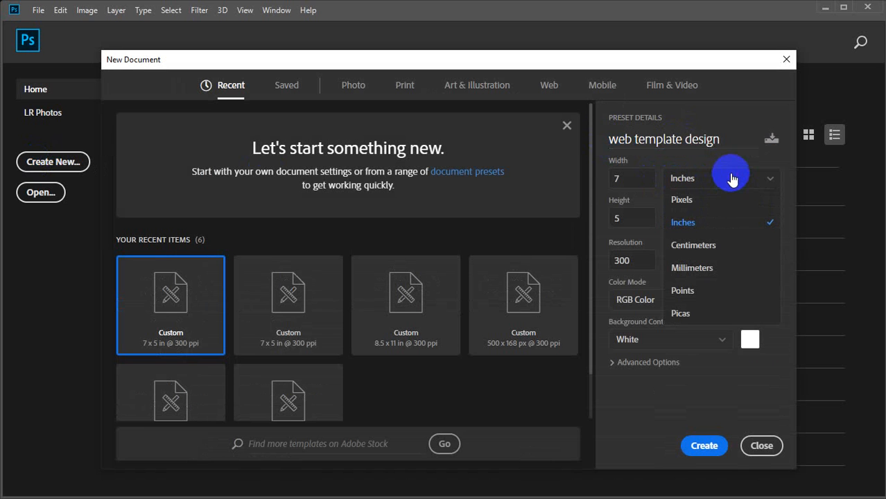
left_click(699, 201)
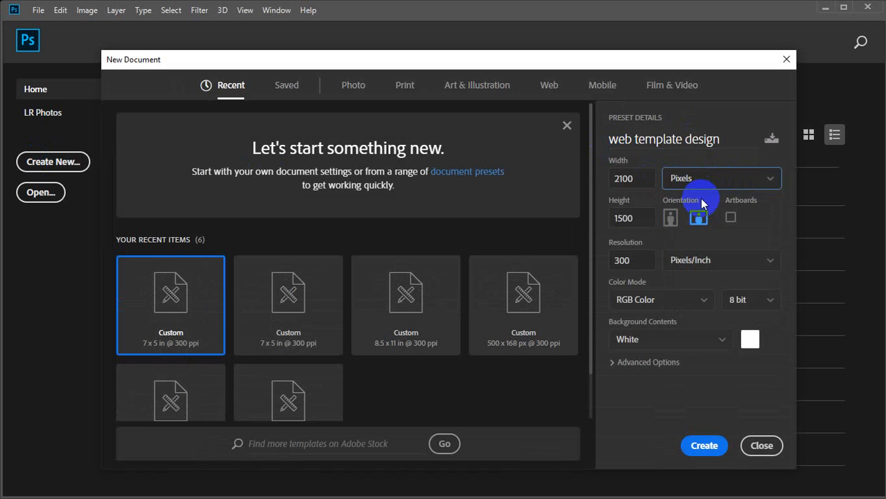
double_click(640, 179)
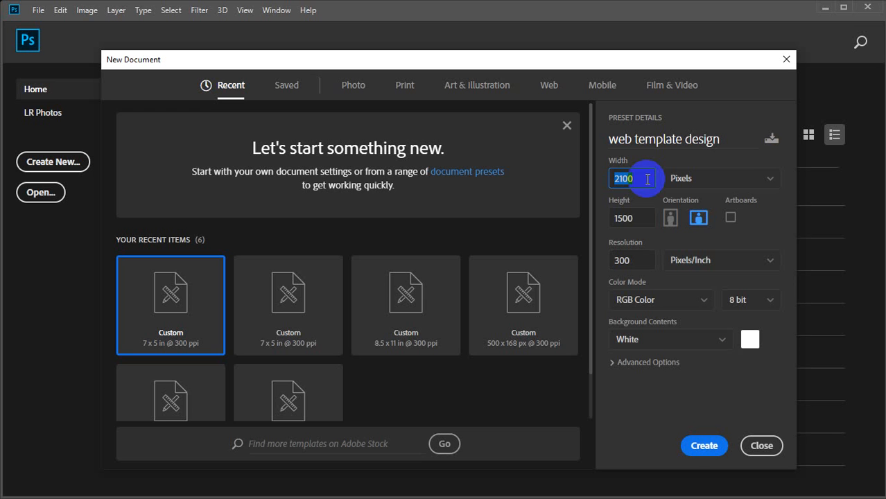
type("1920")
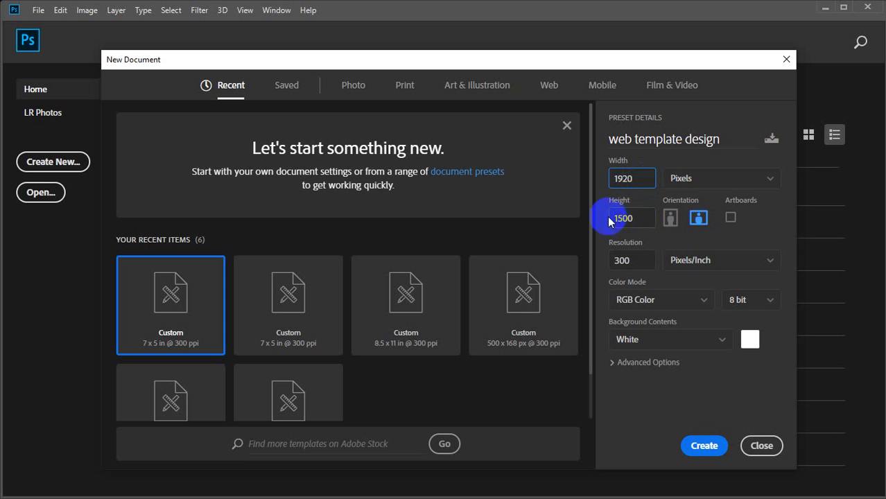
left_click(635, 217)
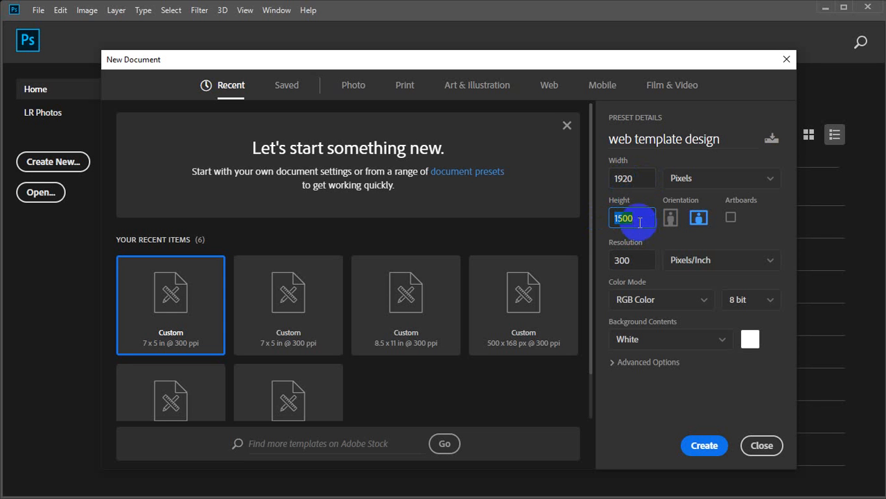
left_click(634, 175)
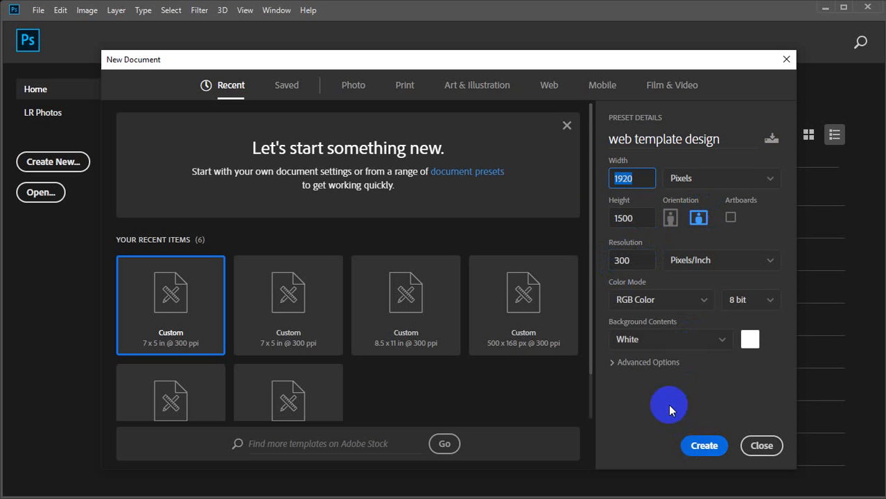
left_click(703, 445)
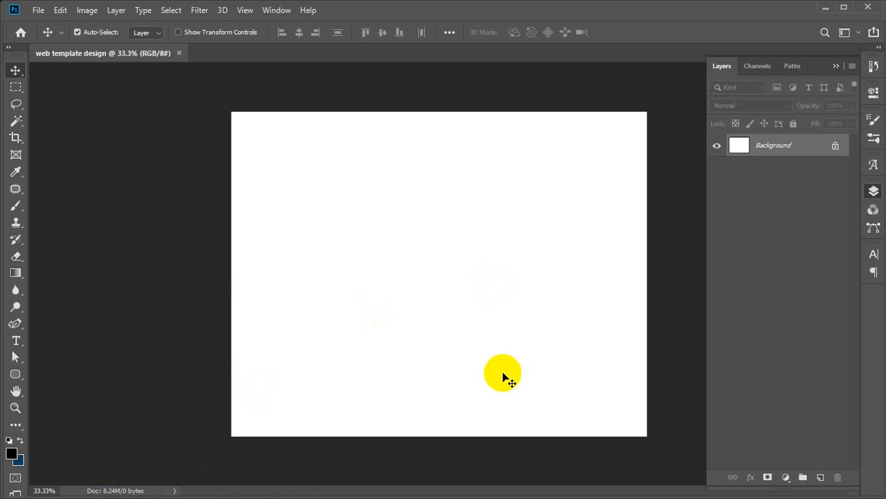
left_click(843, 6)
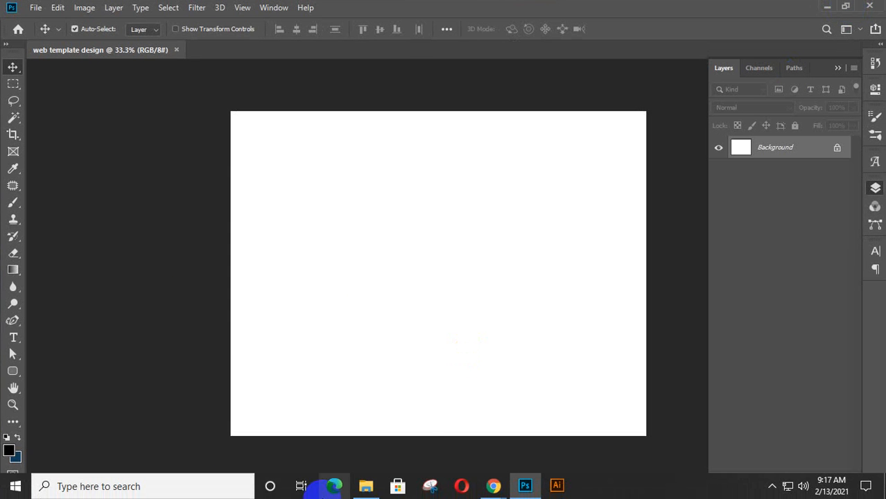
Switch to File Explorer and open the GD elements folder inside the H: drive's namesake folder
left_click(366, 491)
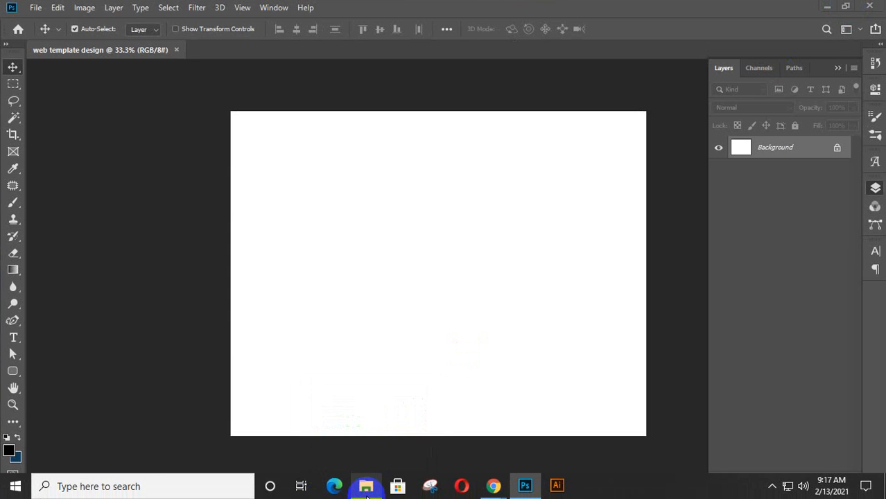
left_click(49, 430)
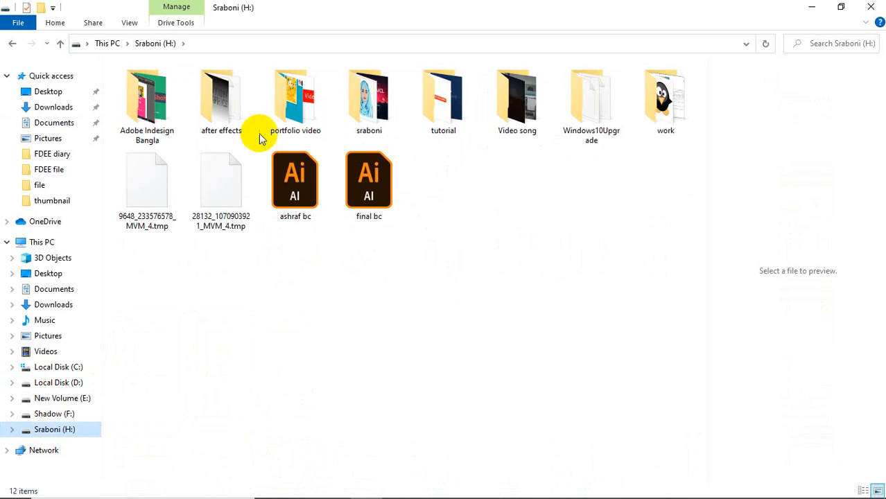
left_click(371, 101)
double_click(371, 100)
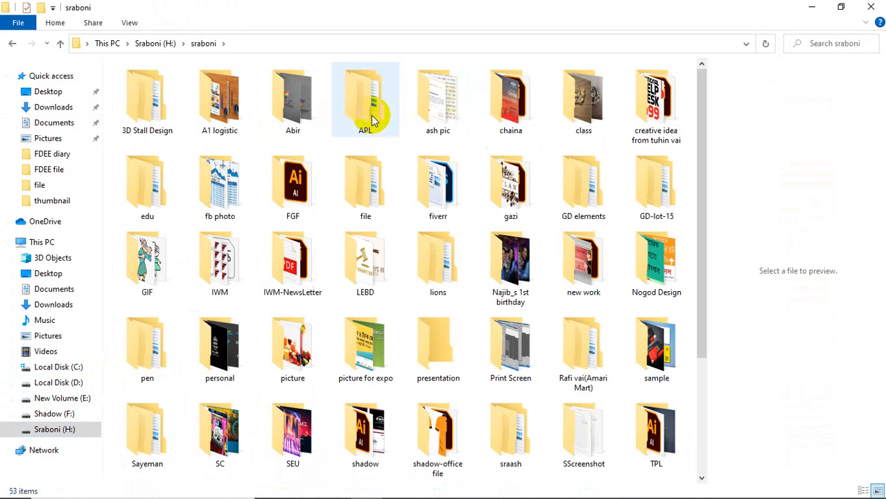
double_click(571, 205)
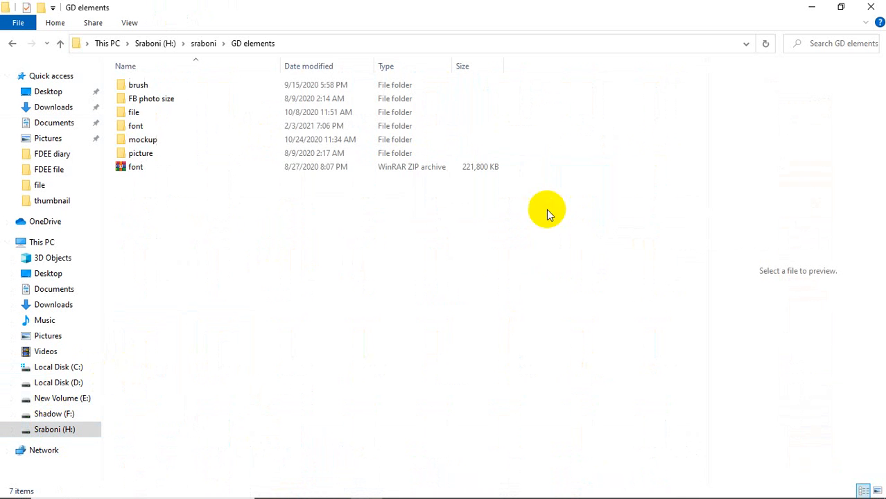
Look through the contents of the "file" folder for the needed resource and return to the GD elements folder
double_click(151, 113)
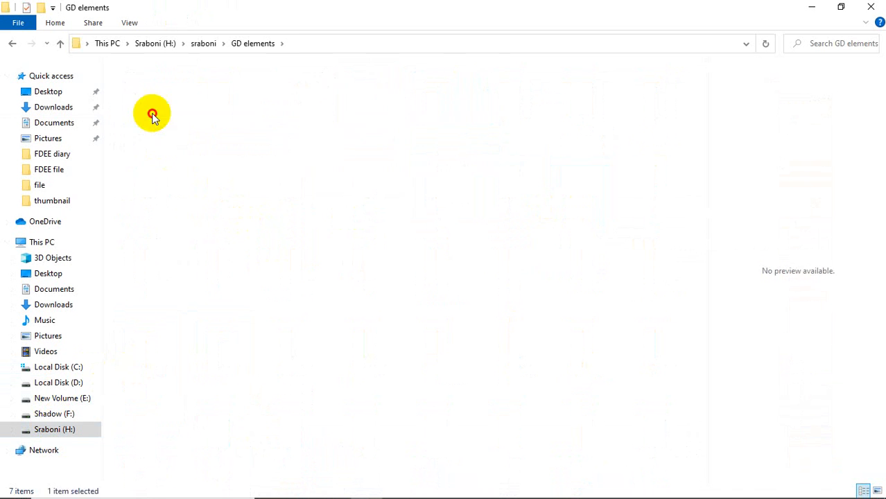
scroll(326, 320, "down", 15)
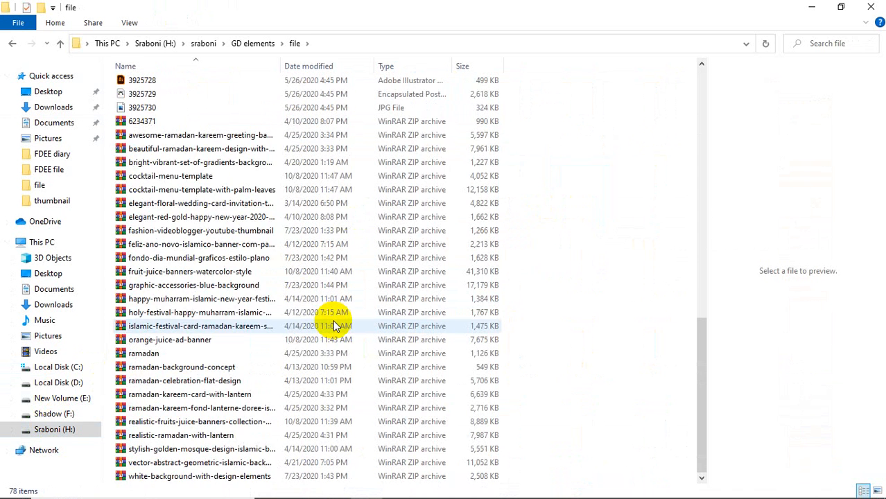
scroll(333, 325, "up", 15)
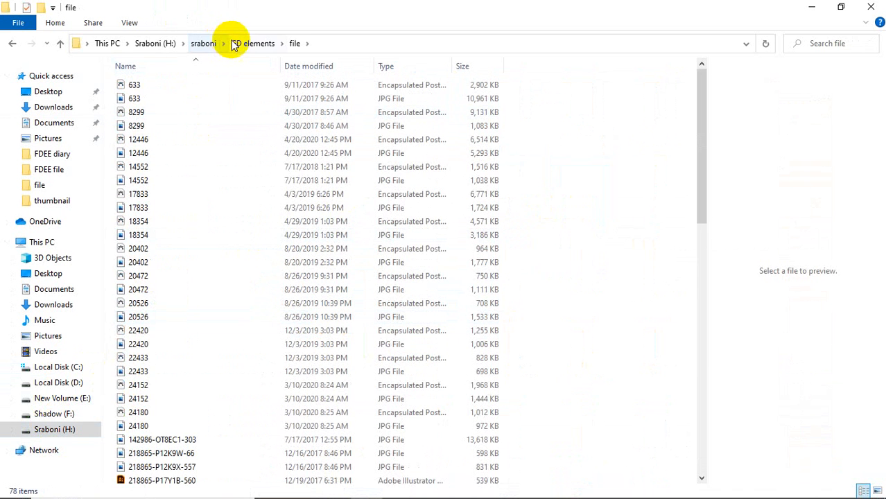
left_click(241, 43)
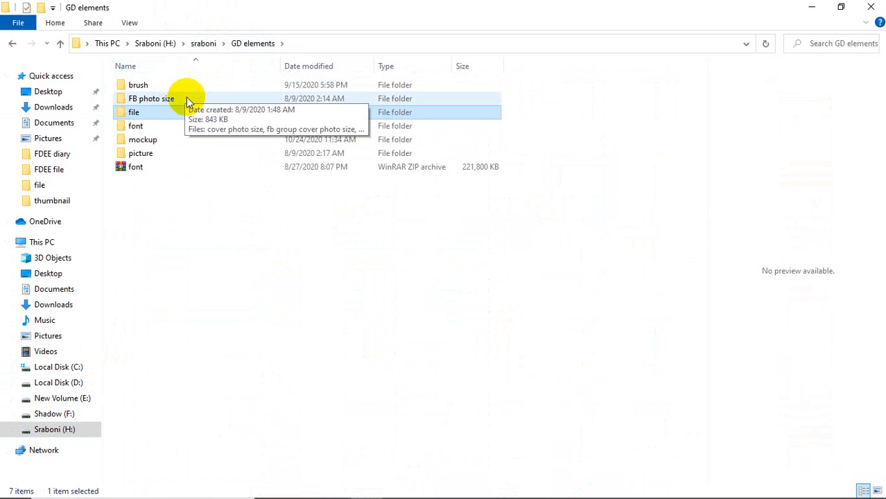
Open bootstrap-v4-grid-xl-compatible from the others folder inside the mockup folder in Photoshop
double_click(176, 139)
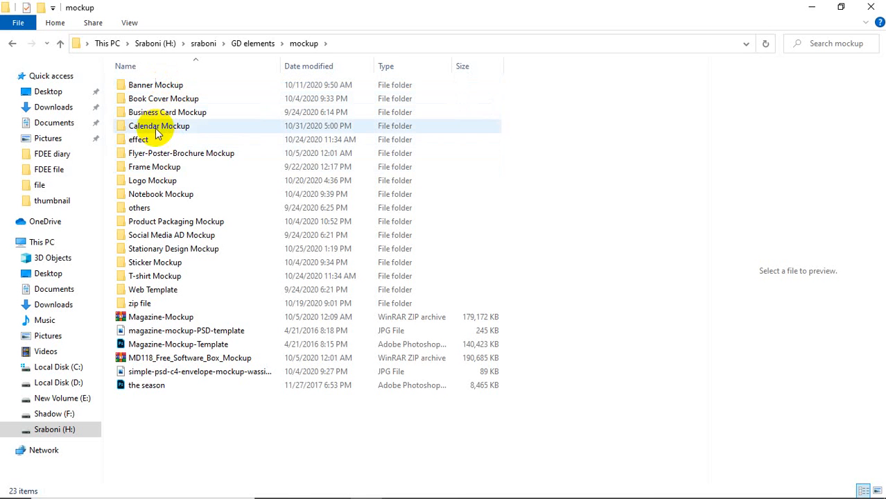
double_click(164, 212)
scroll(250, 232, "down", 3)
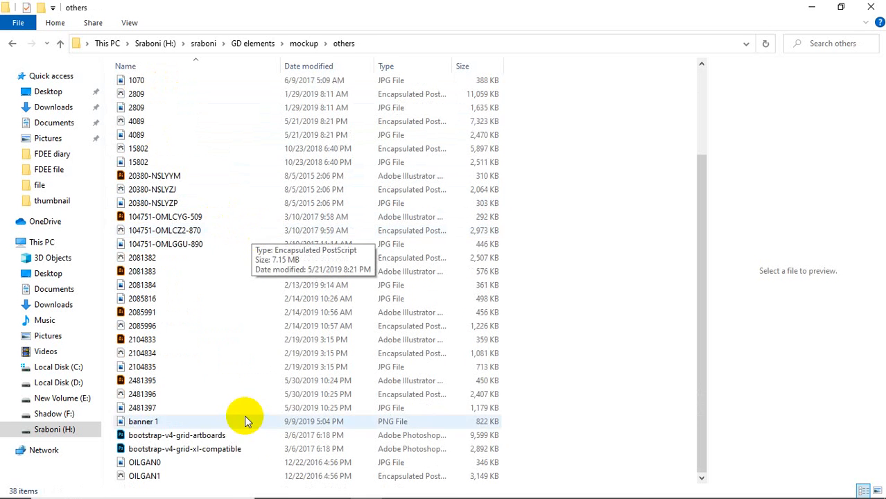
left_click(218, 449)
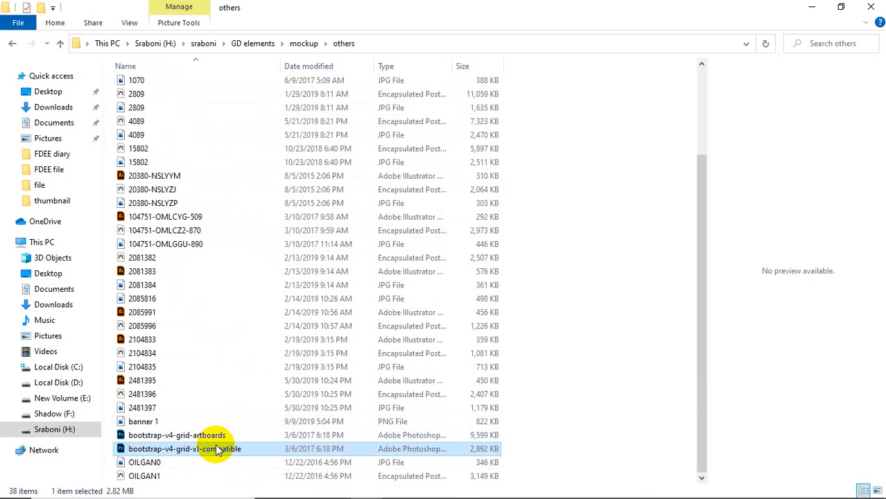
double_click(218, 450)
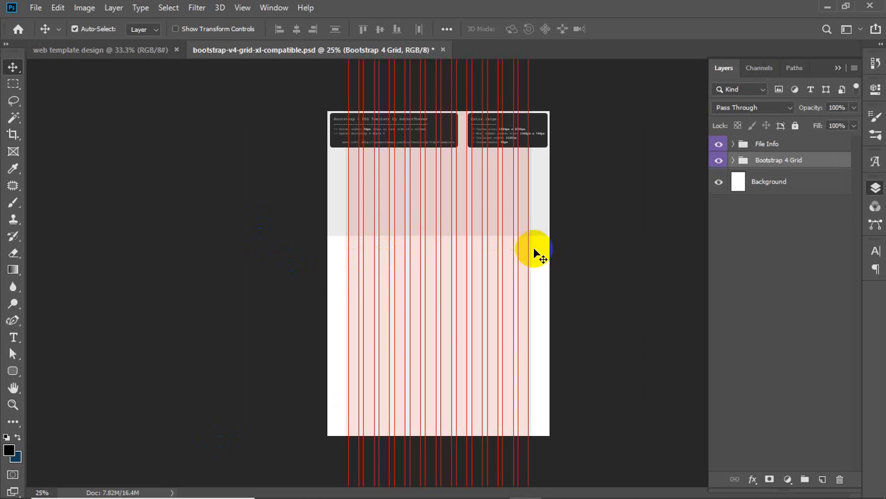
Select all the grid's column, gutter and helper layers and copy them into the web template design document
left_click_drag(323, 228, 589, 321)
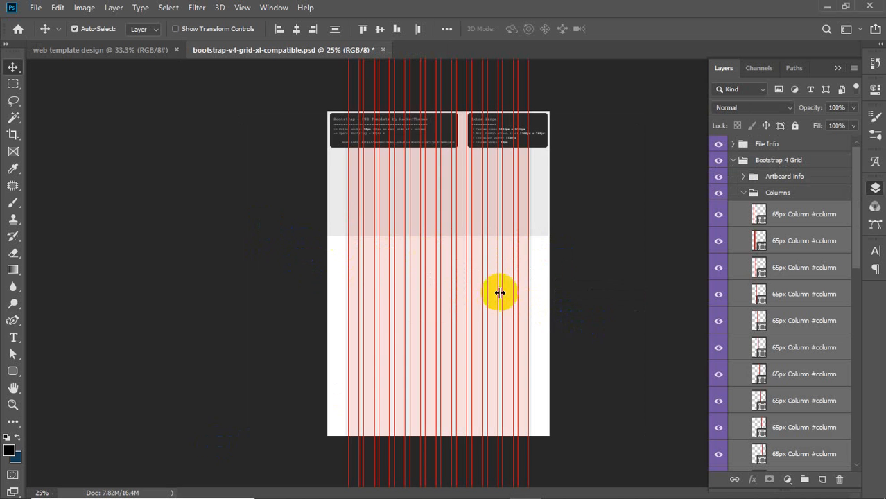
left_click_drag(495, 292, 301, 145)
left_click_drag(478, 266, 443, 274)
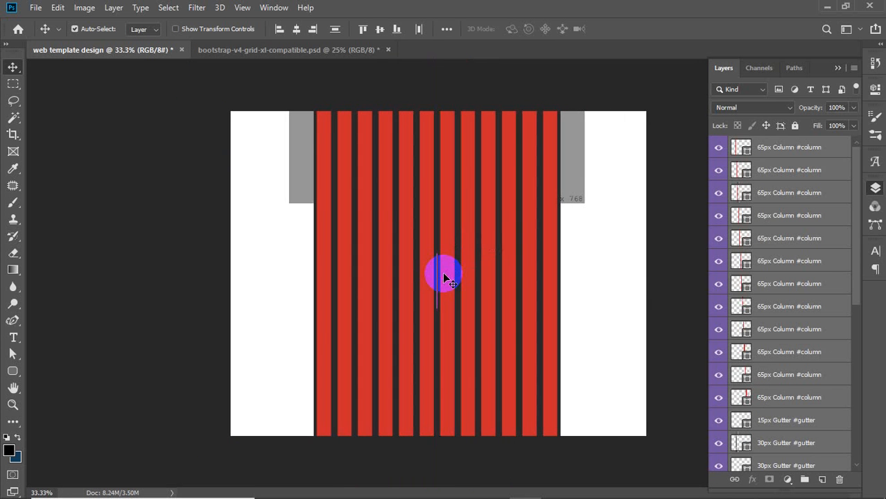
Return to the bootstrap grid document and check what its File Info and Bootstrap 4 Grid groups contain by toggling their visibility
left_click(284, 53)
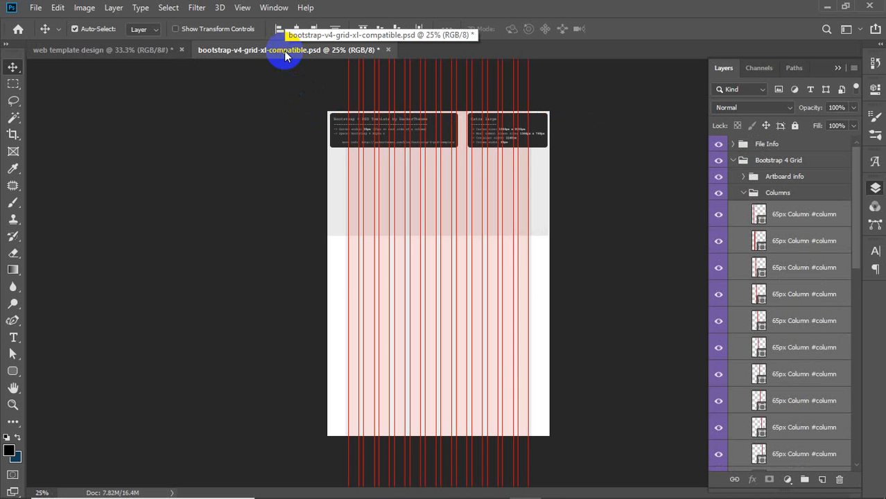
left_click(719, 144)
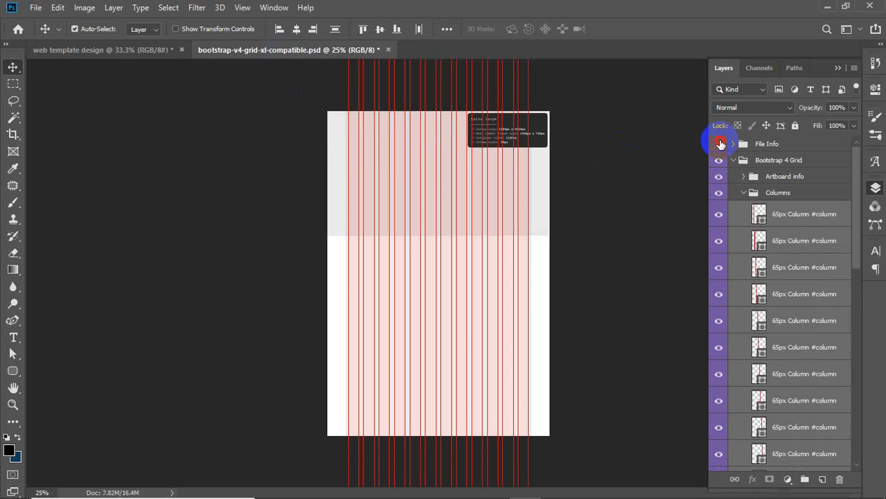
left_click(719, 143)
left_click(719, 160)
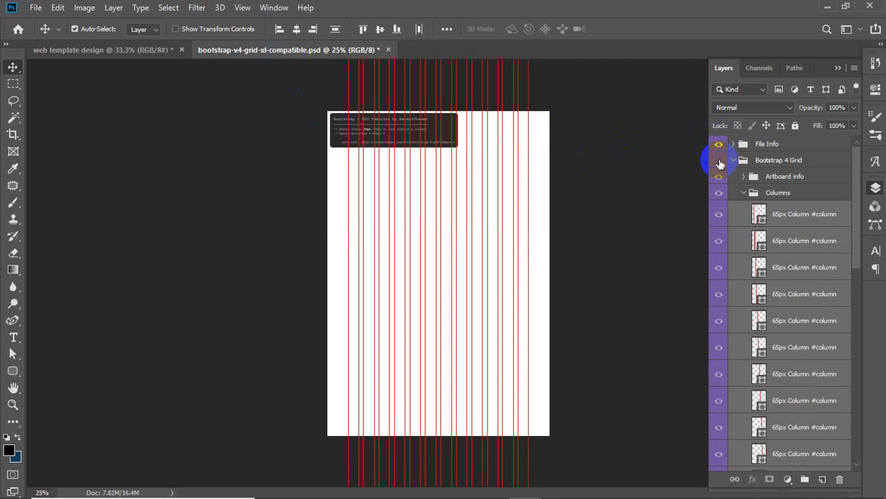
left_click(719, 160)
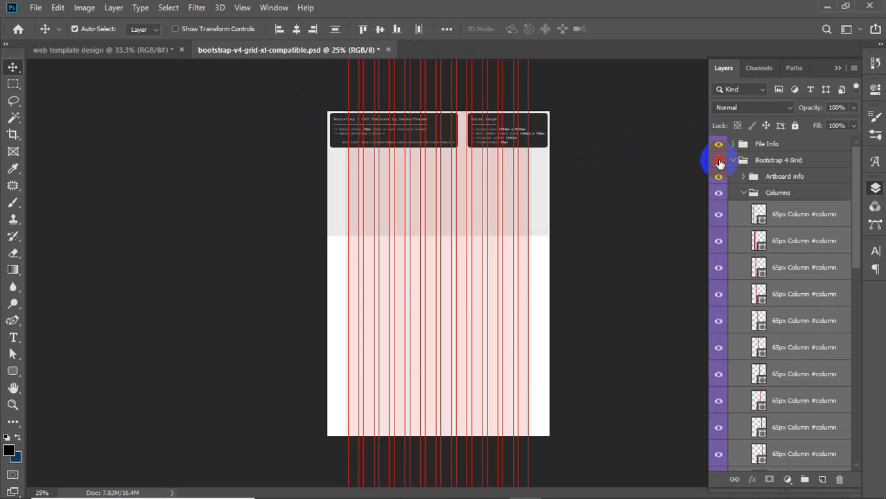
left_click(718, 160)
left_click(718, 160)
Check what the Artboard info and Columns groups display by toggling visibility within the Bootstrap 4 Grid group, and deselect all layers
left_click(719, 176)
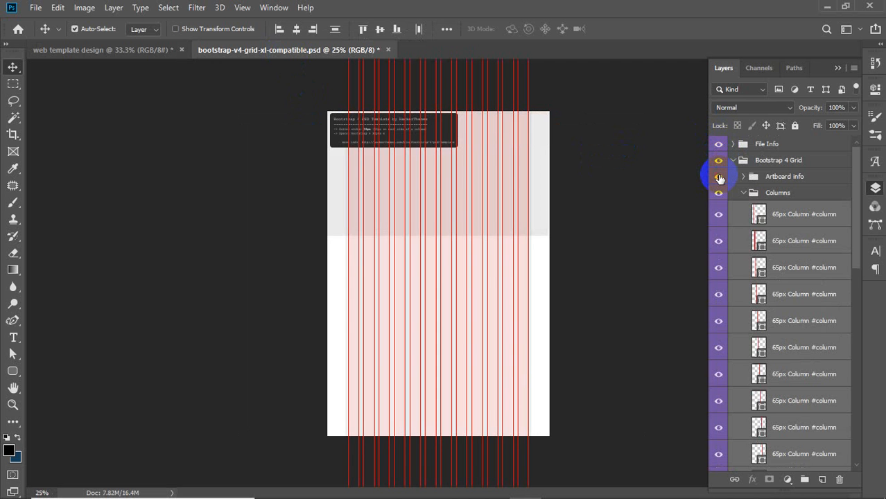
left_click(719, 177)
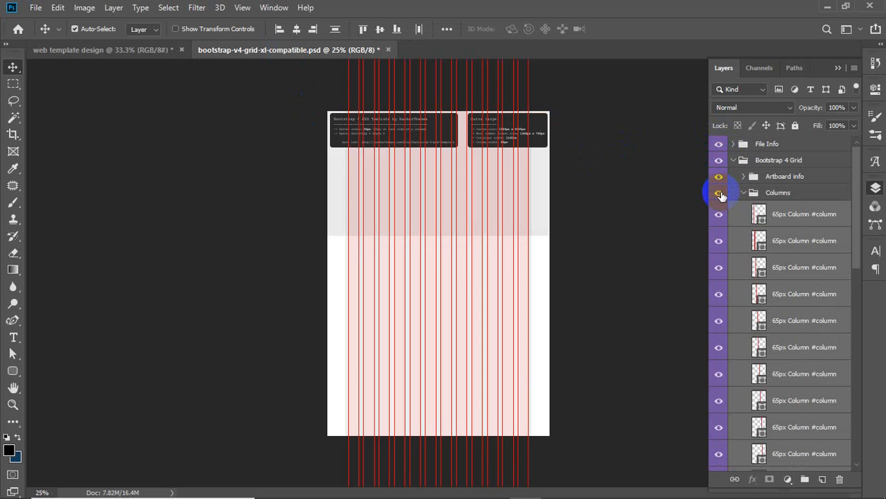
left_click(719, 194)
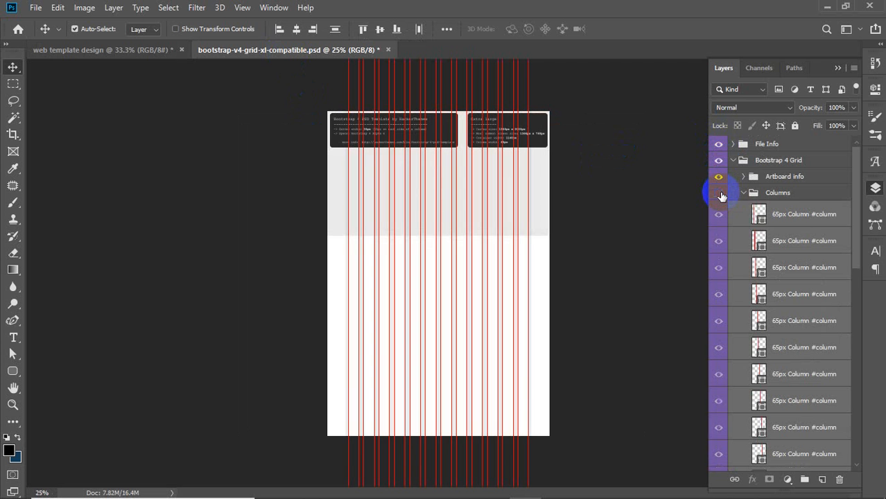
left_click(718, 194)
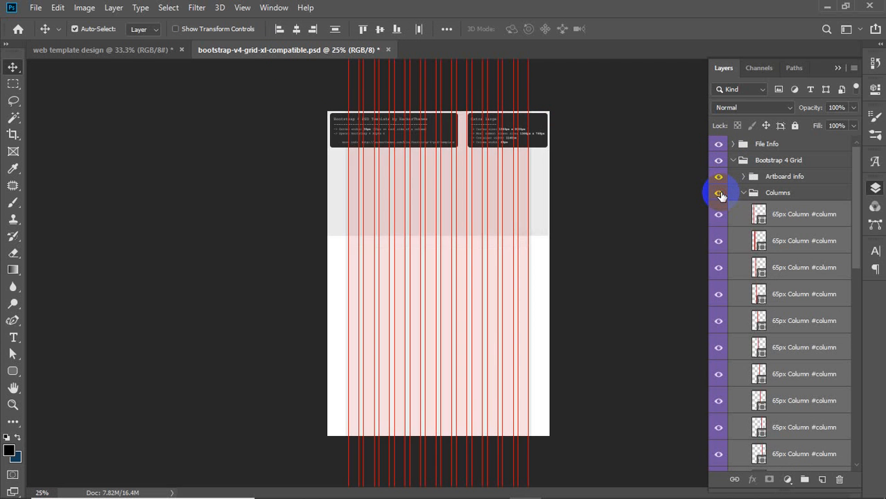
left_click(718, 161)
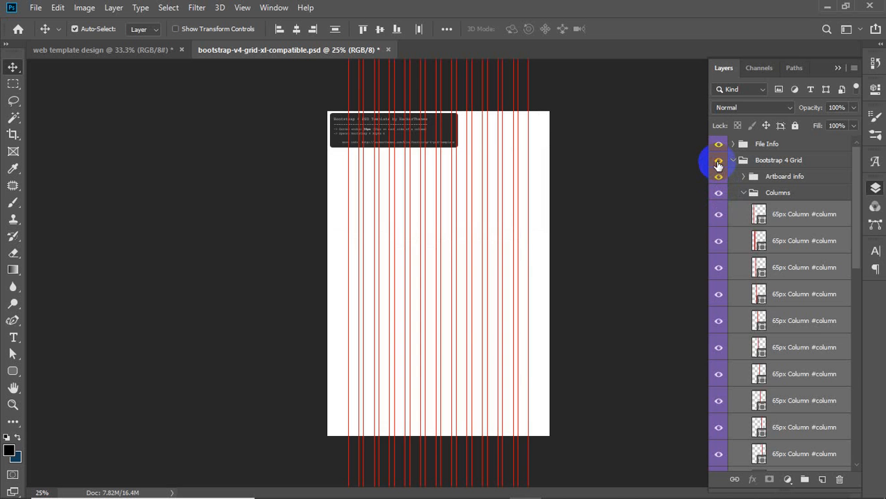
left_click(719, 162)
left_click(623, 192)
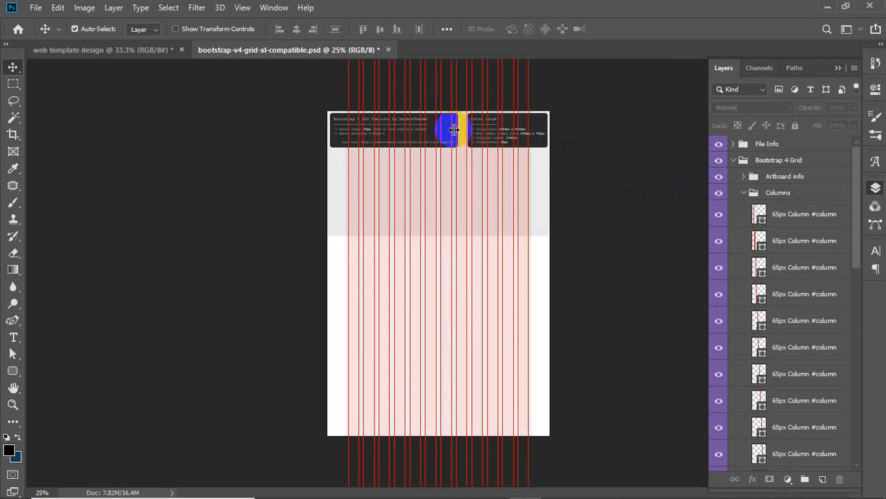
Delete all the copied grid layers from the web template design document, keeping only the Background
left_click(119, 51)
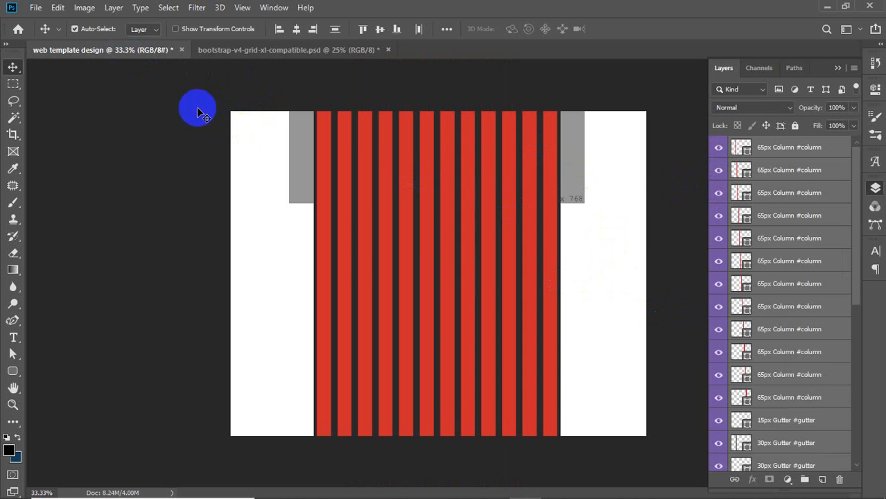
left_click_drag(210, 103, 660, 280)
key("Delete")
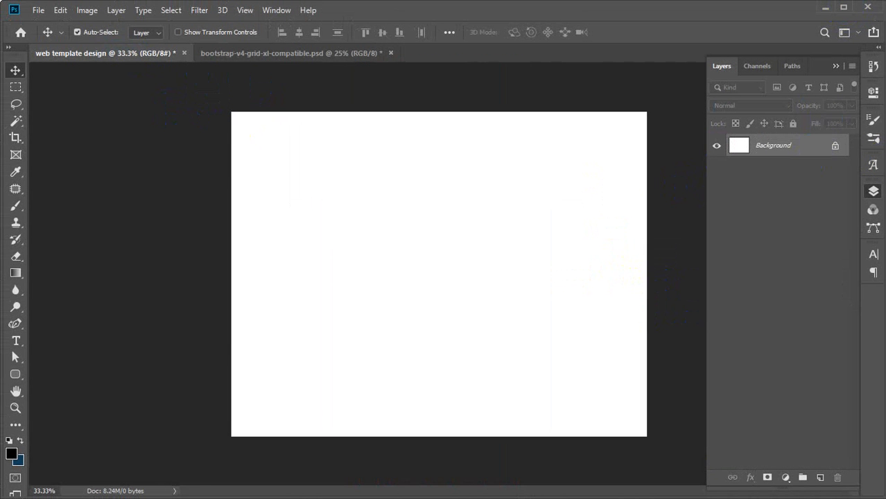
Minimize File Explorer and narrow the Photoshop window so a strip of the browser behind it shows
left_click_drag(883, 165, 717, 175)
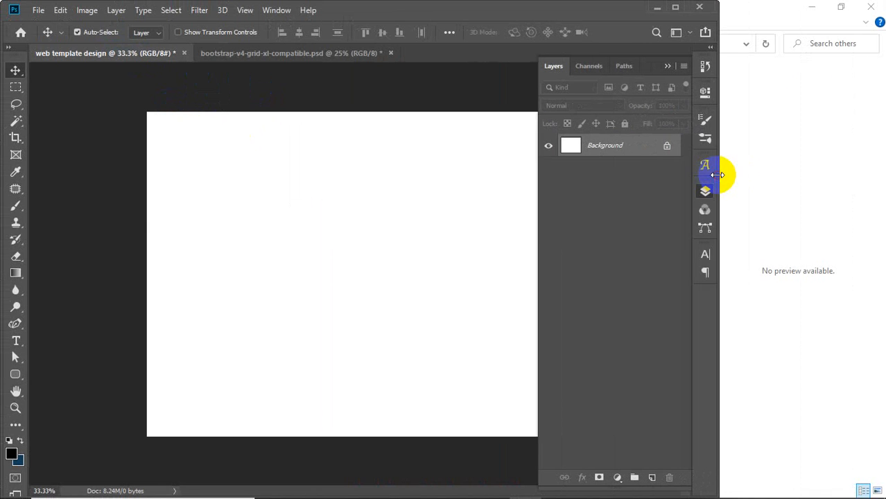
left_click(811, 8)
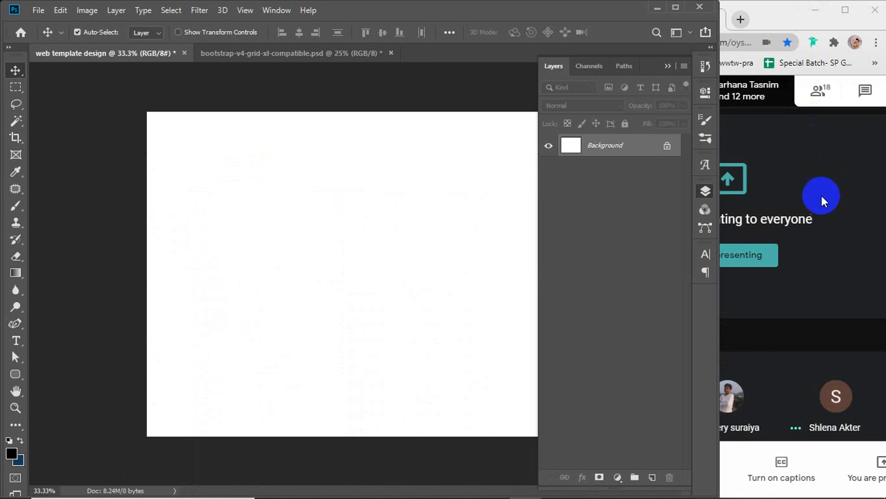
left_click_drag(719, 165, 814, 168)
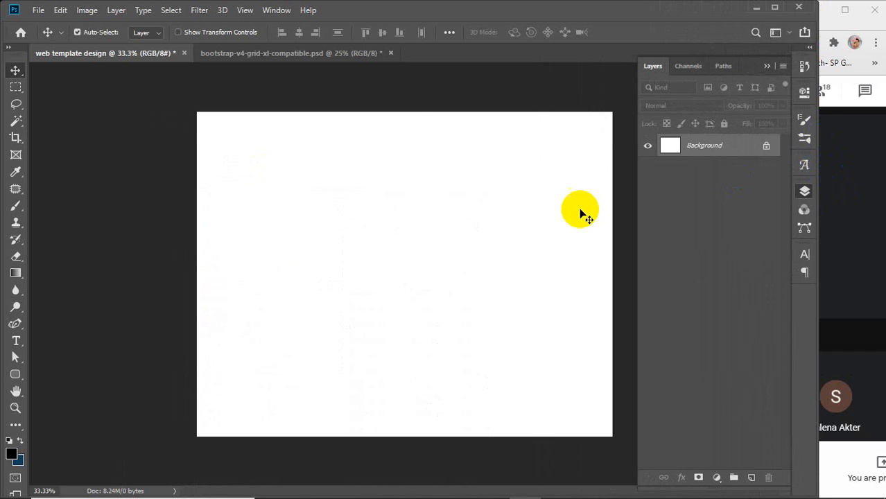
Hide the File Info and Artboard info groups in the bootstrap grid document and check the Columns group by toggling its visibility
left_click(305, 52)
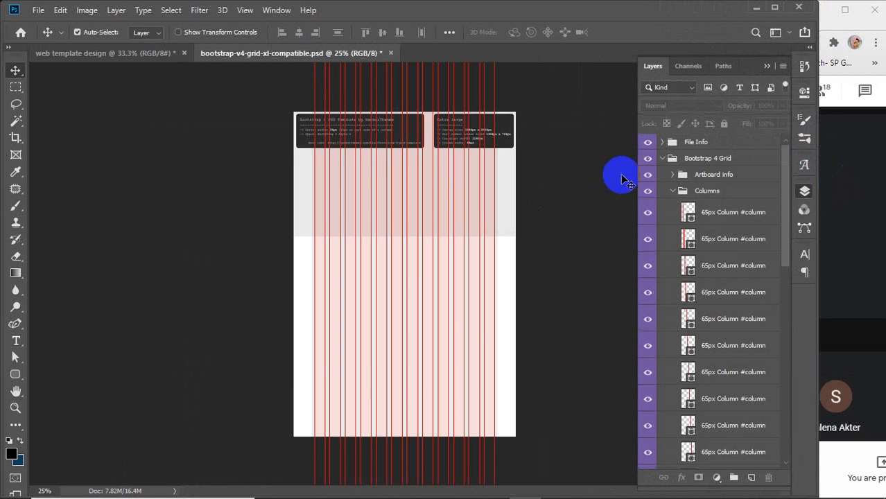
left_click(646, 143)
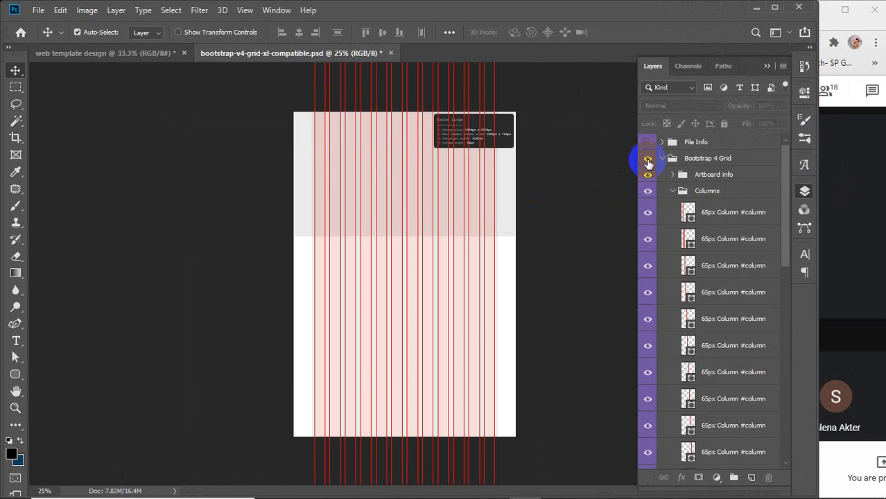
left_click(647, 176)
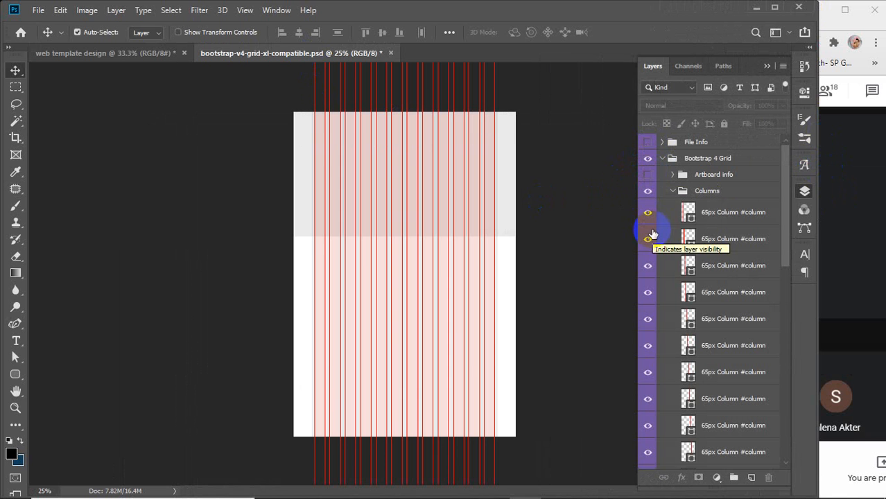
left_click(644, 192)
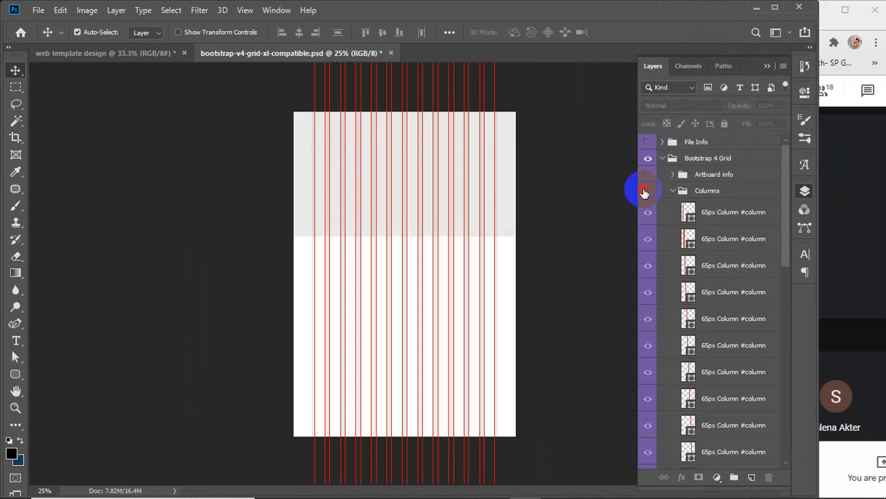
left_click(645, 192)
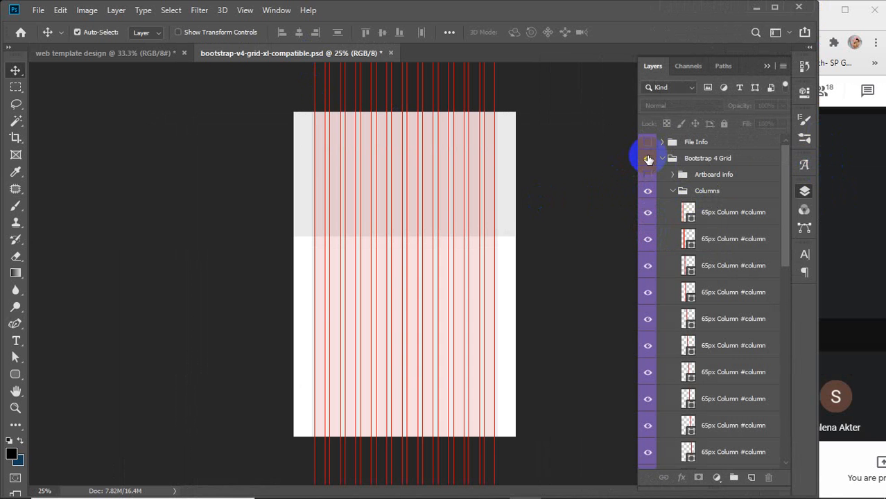
Select the visible grid layers, check the Background and Test group by toggling them, and hide the 1366 x 768 #helperbox layer
left_click_drag(169, 193, 544, 293)
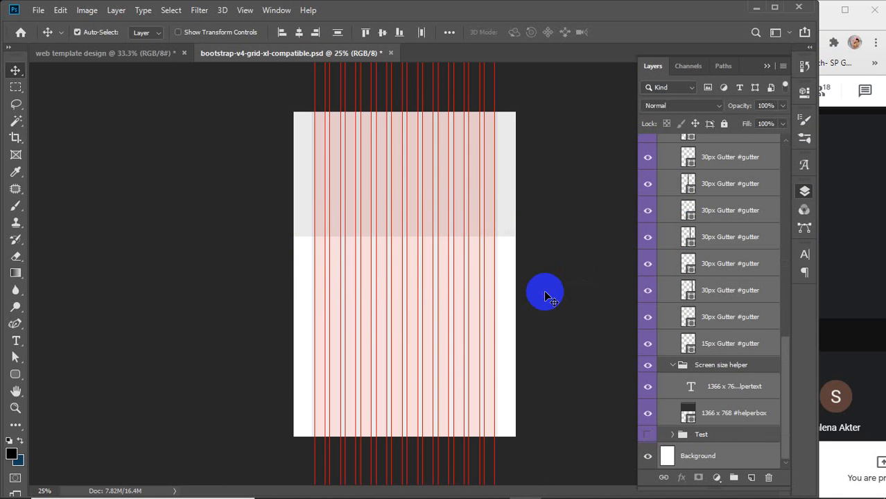
left_click(646, 459)
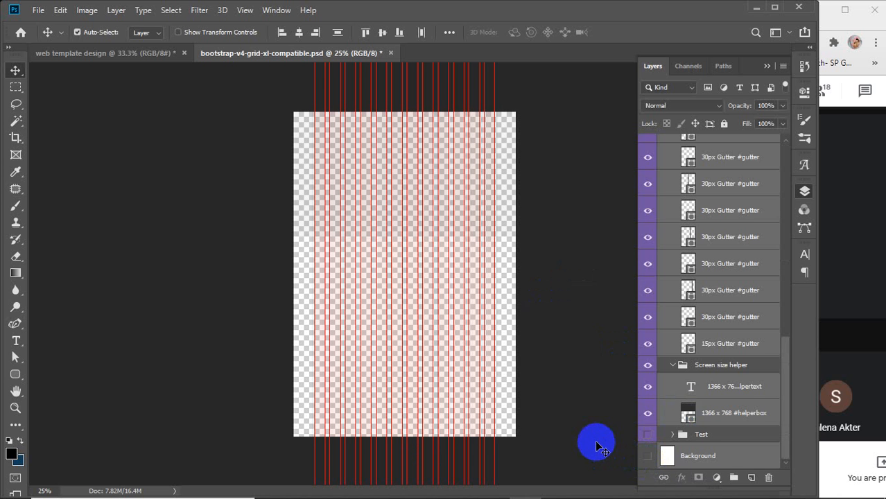
left_click(647, 455)
left_click(647, 435)
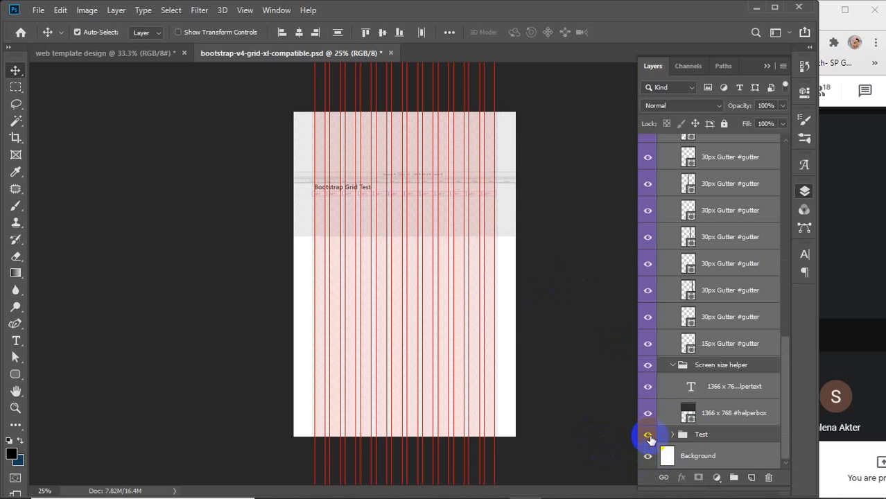
left_click(647, 434)
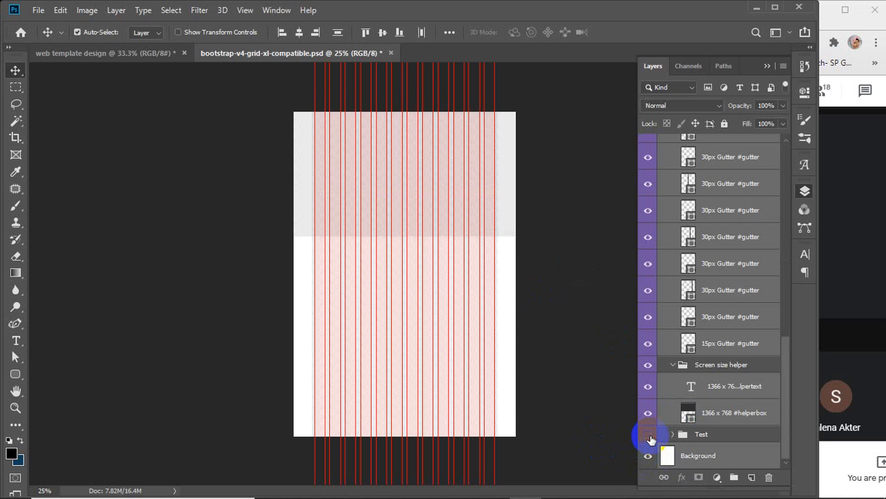
left_click(648, 414)
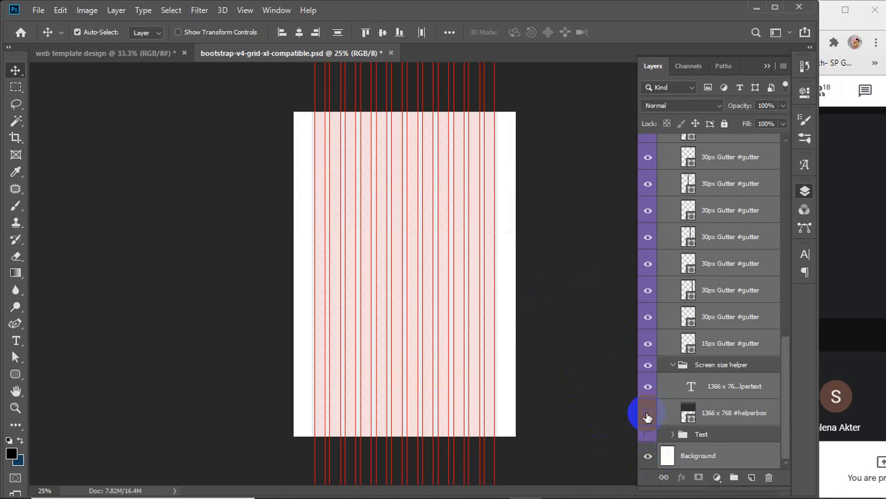
Check the 1366 x 768 helper box and text layers by toggling their visibility, and collapse and hide the Screen size helper group
left_click(647, 415)
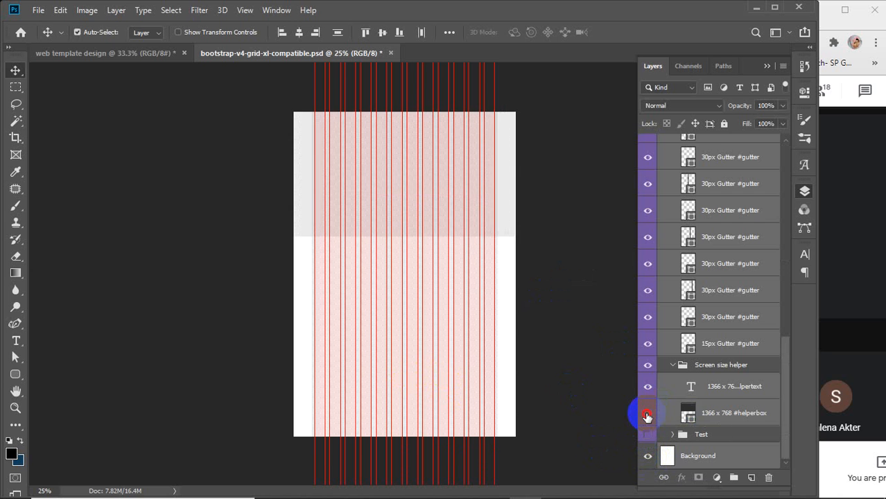
left_click(647, 415)
left_click(647, 387)
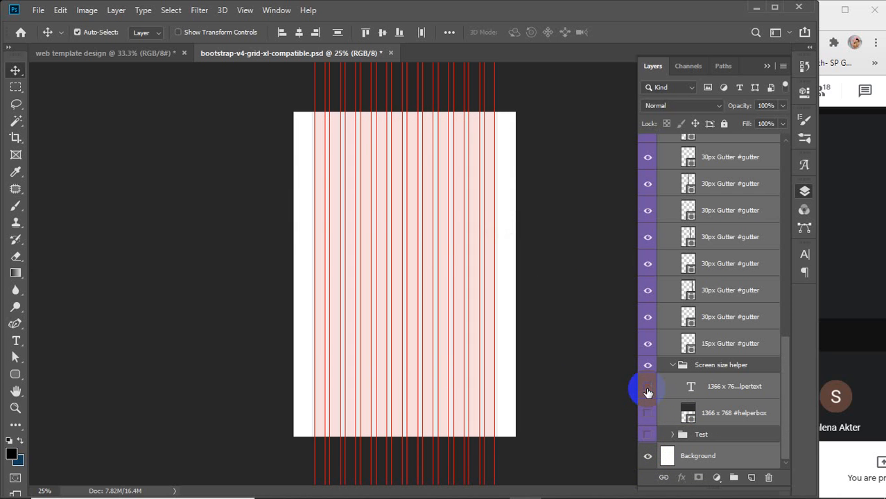
left_click(646, 387)
left_click(646, 414)
left_click(672, 366)
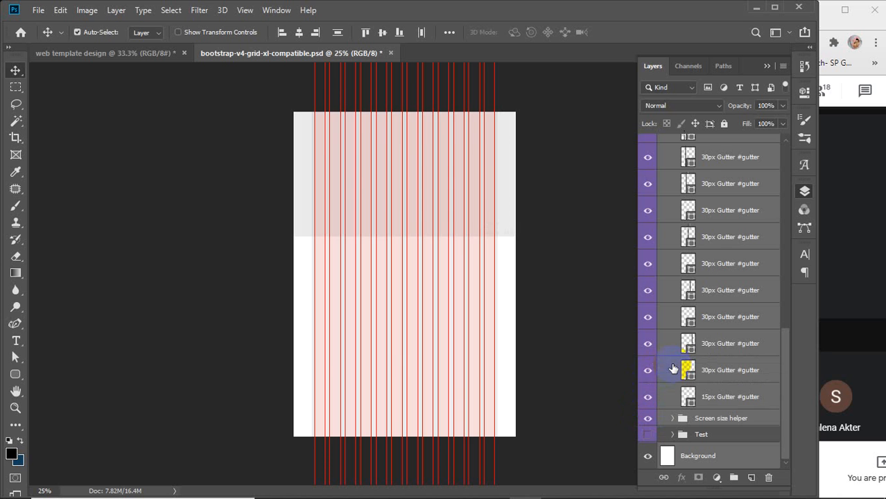
left_click(646, 418)
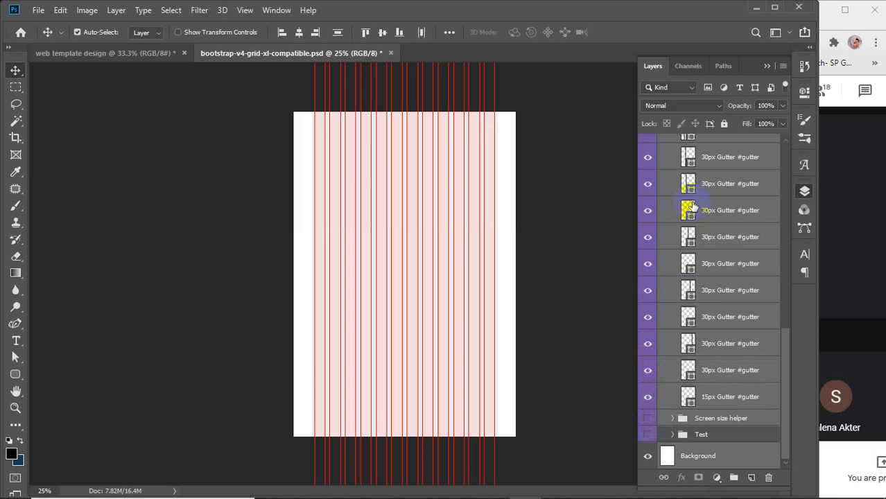
Select the visible grid layers, copy them into the web template design document and position the columns centred from the canvas's upper edge
scroll(707, 291, "up", 8)
scroll(710, 292, "up", 10)
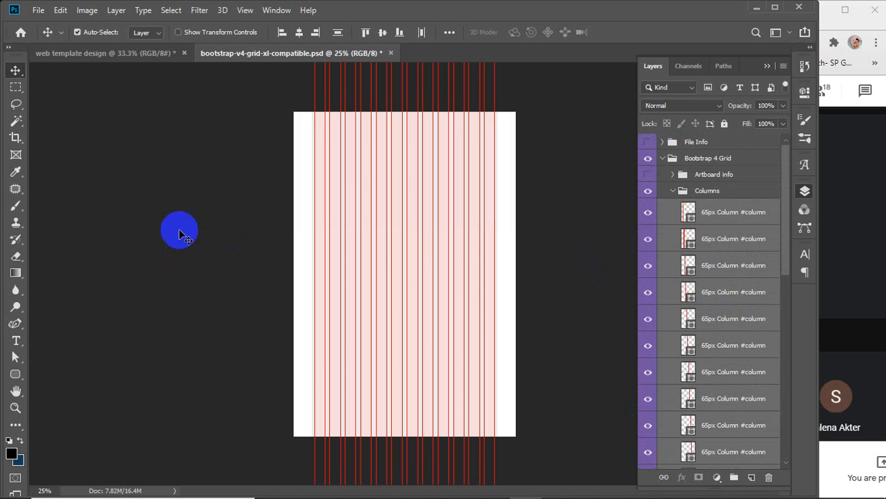
left_click_drag(244, 210, 513, 338)
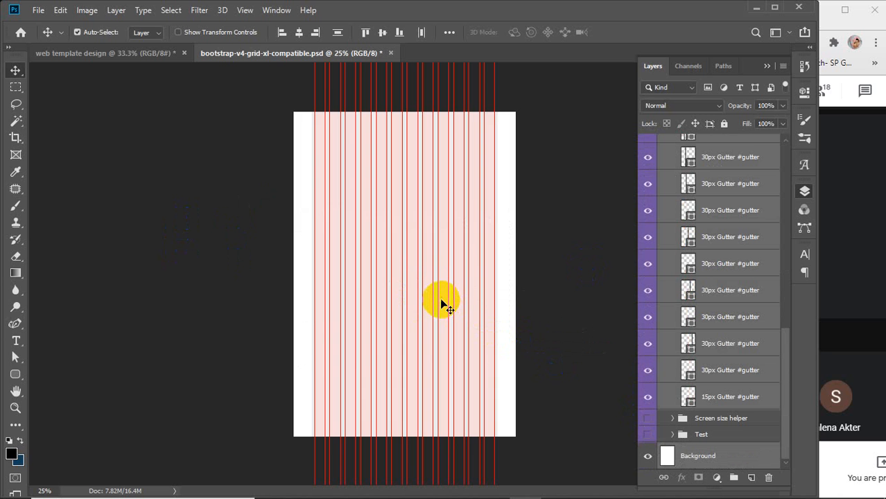
left_click_drag(440, 300, 470, 301)
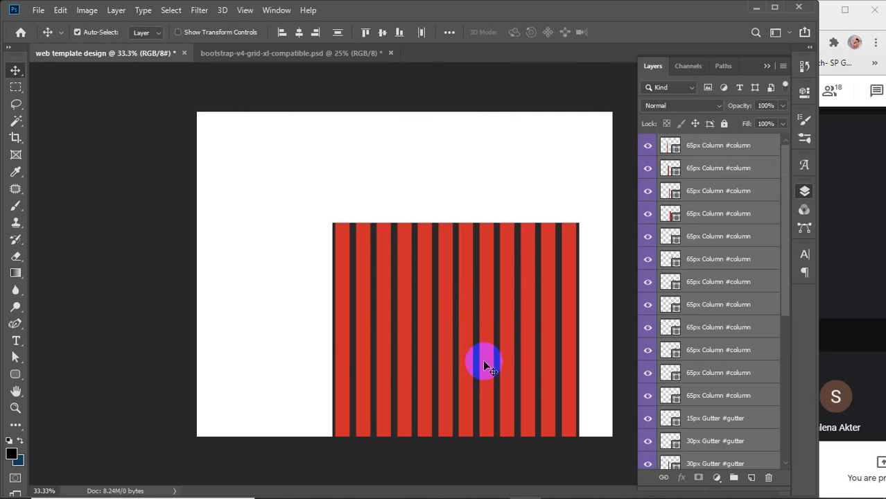
left_click_drag(468, 362, 421, 225)
left_click_drag(422, 224, 418, 222)
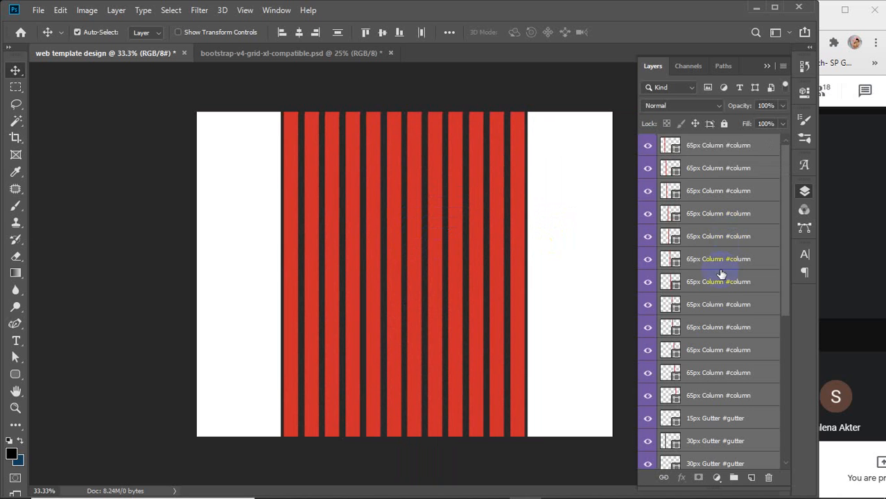
Select all the copied column and gutter layers, leaving out the Background layers, and group them
scroll(712, 327, "down", 5)
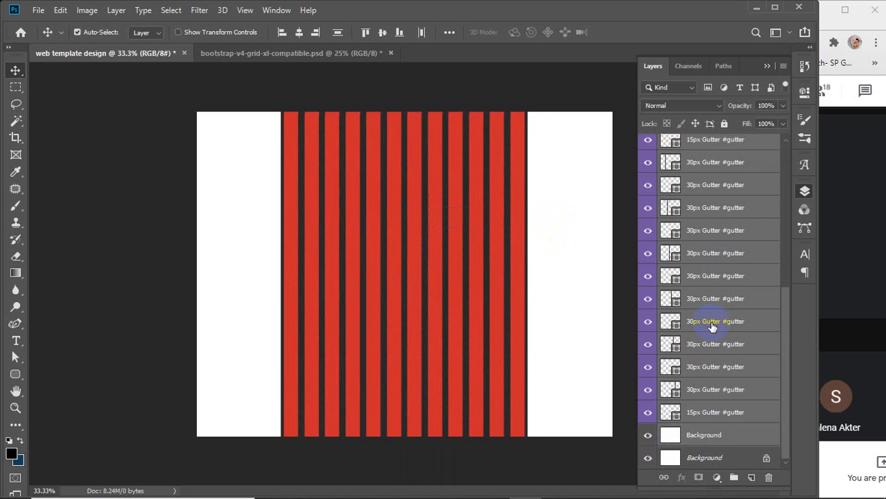
scroll(712, 327, "up", 3)
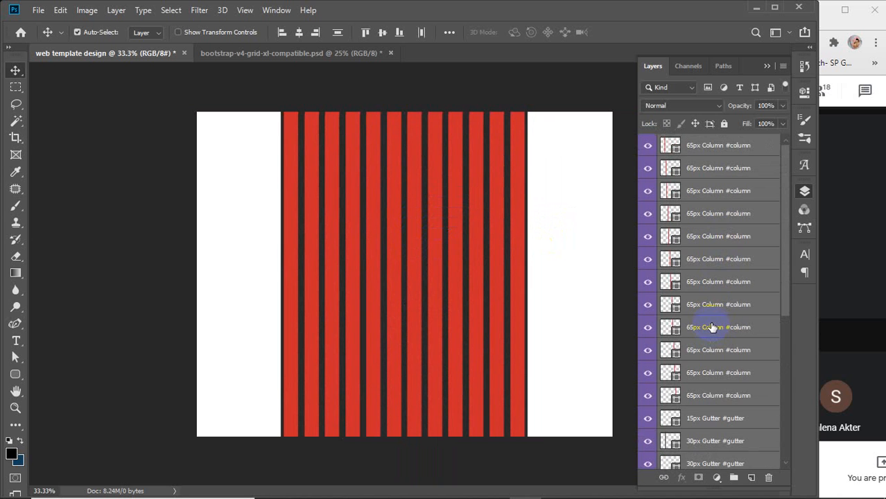
scroll(712, 327, "down", 3)
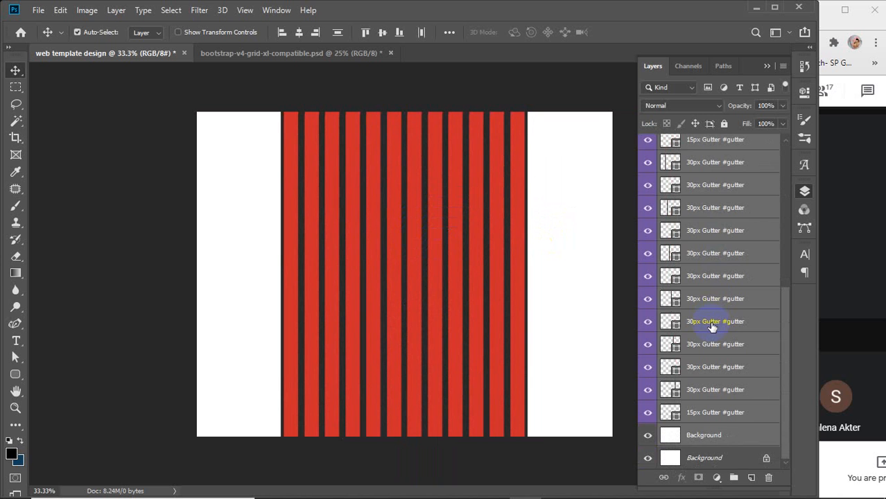
left_click(726, 437)
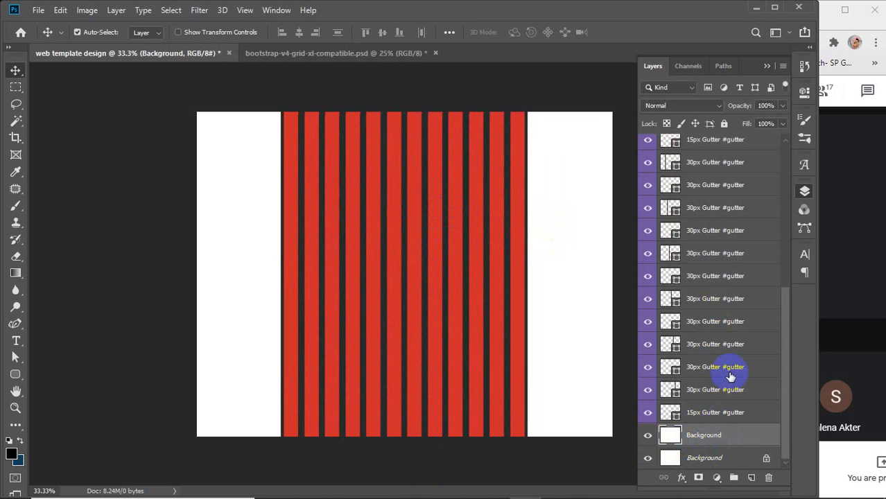
left_click(732, 414)
scroll(732, 412, "up", 4)
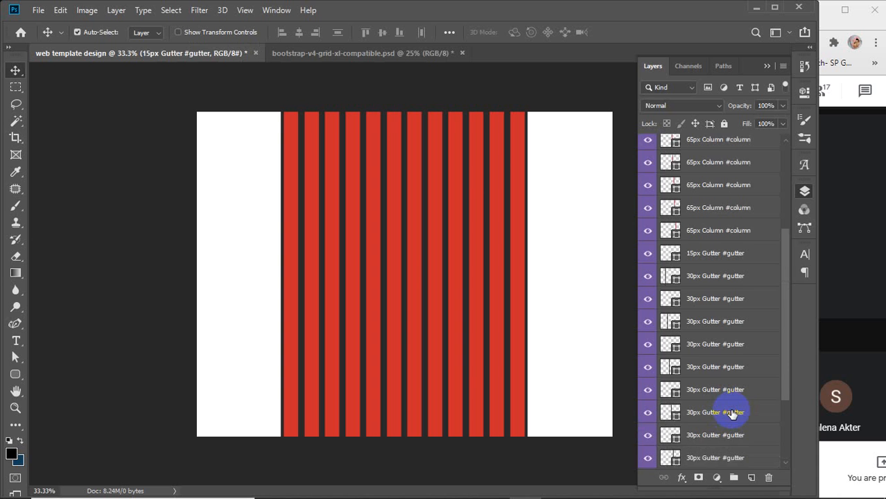
left_click(714, 146, "shift")
key("ctrl+g")
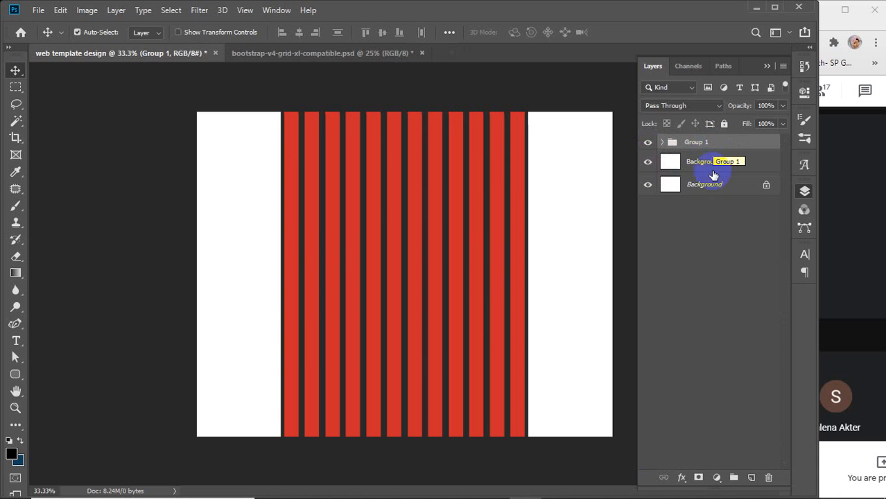
Delete the copied, unlocked Background layer and collapse and select the grid group
left_click_drag(705, 169, 706, 171)
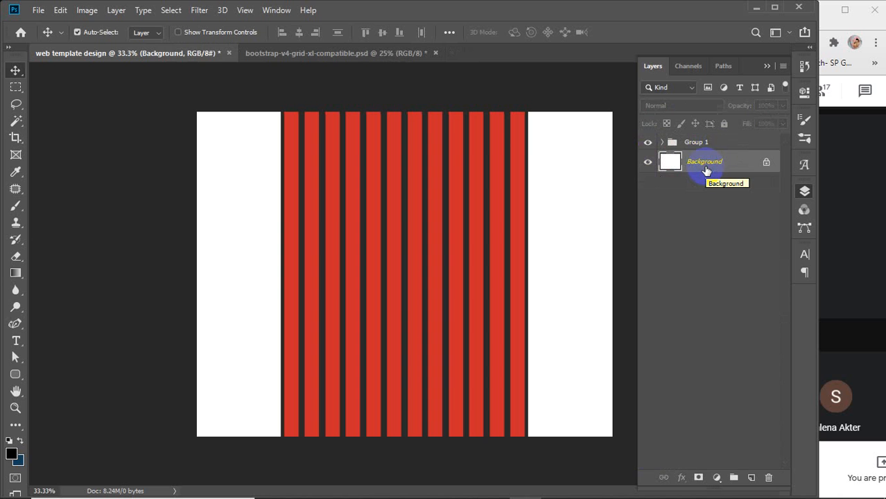
left_click(524, 183)
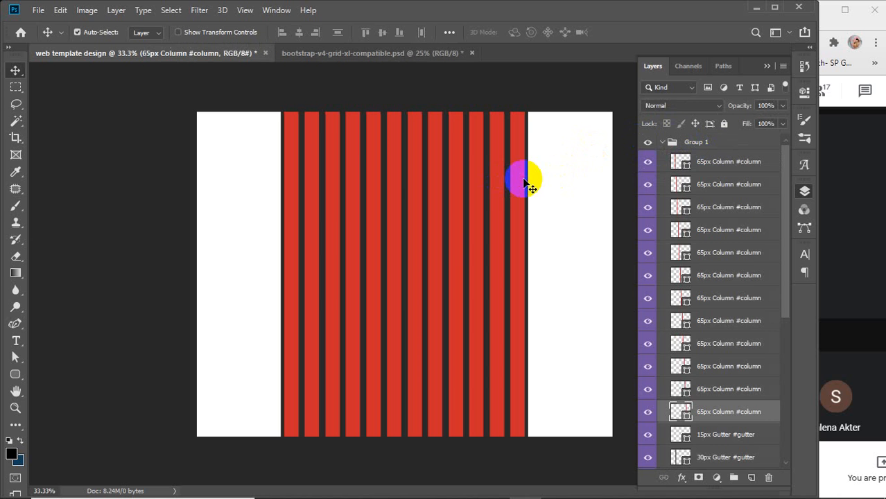
left_click(662, 143)
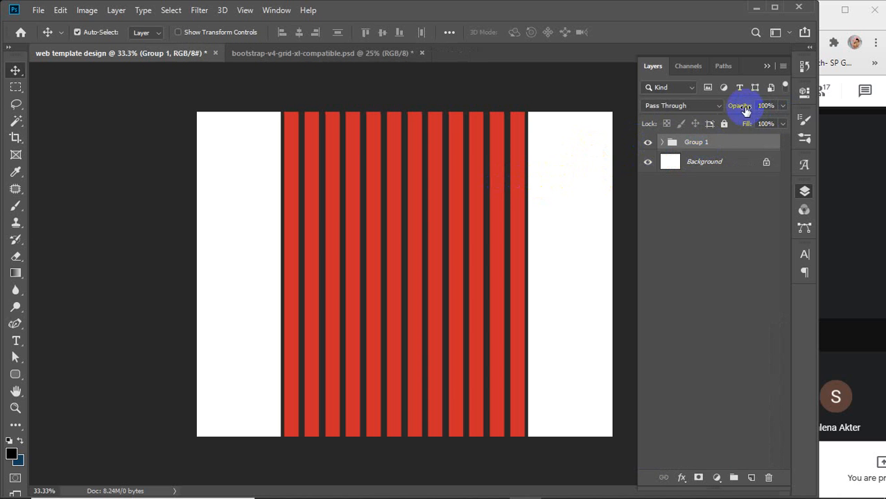
left_click_drag(745, 111, 781, 100)
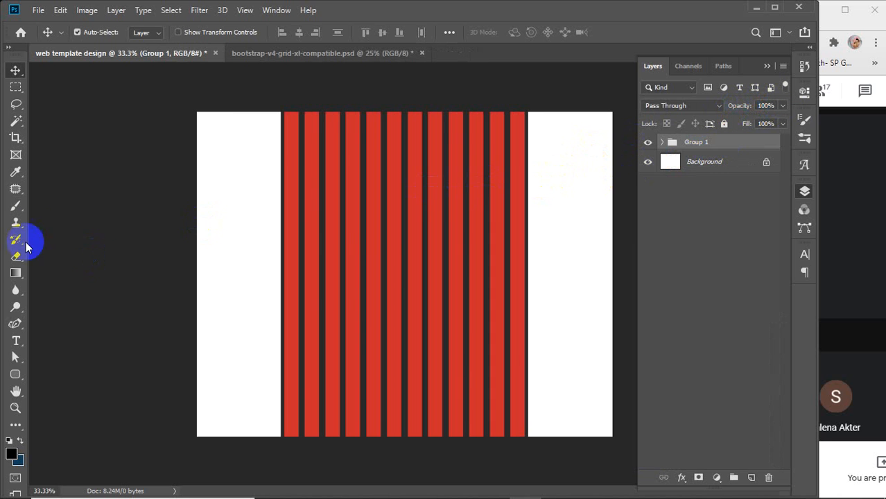
Show the rulers and place vertical guides on the grid's left edge and along the edges of the first columns, up to the third column's left edge
key("ctrl+r")
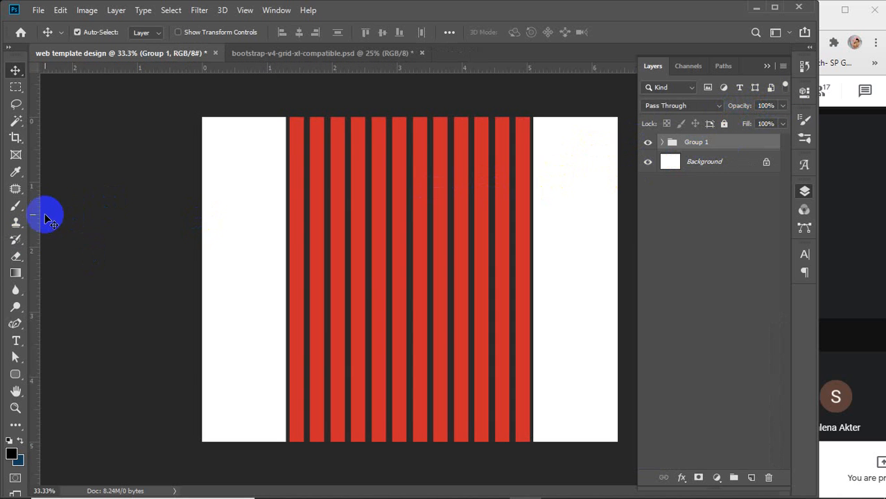
left_click_drag(37, 225, 287, 225)
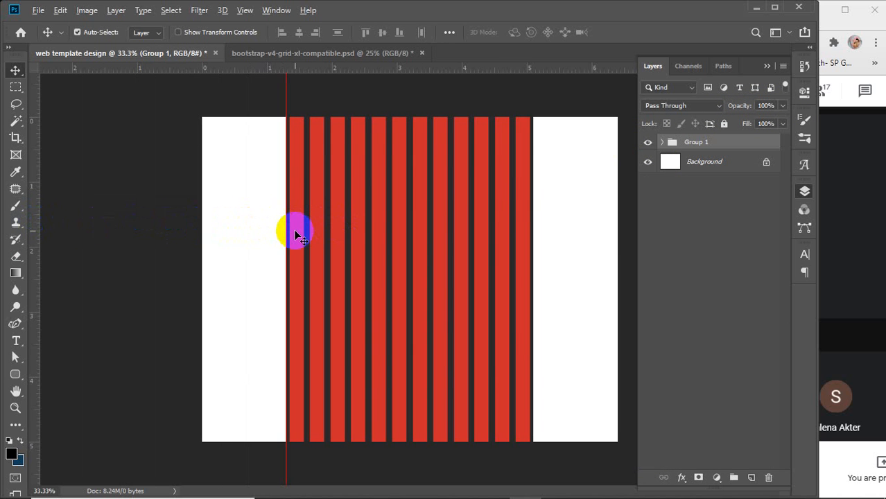
scroll(295, 236, "up", 5)
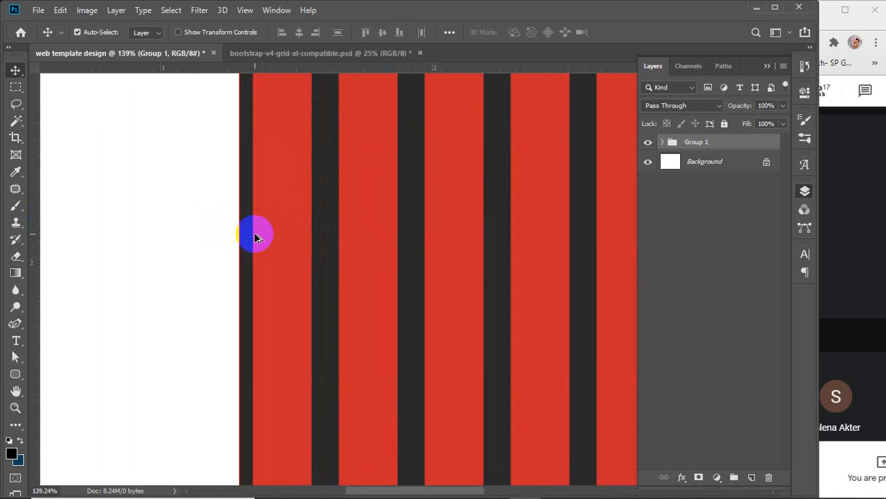
scroll(255, 238, "up", 2)
scroll(254, 237, "up", 1)
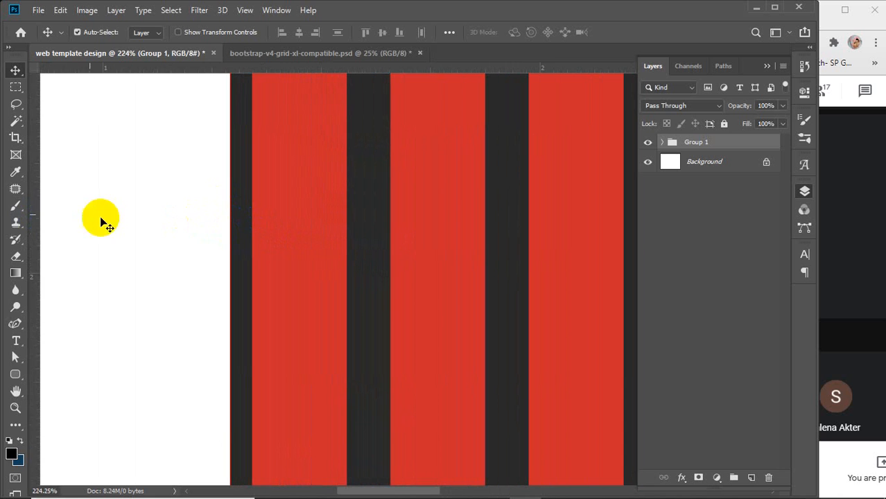
left_click_drag(36, 218, 229, 272)
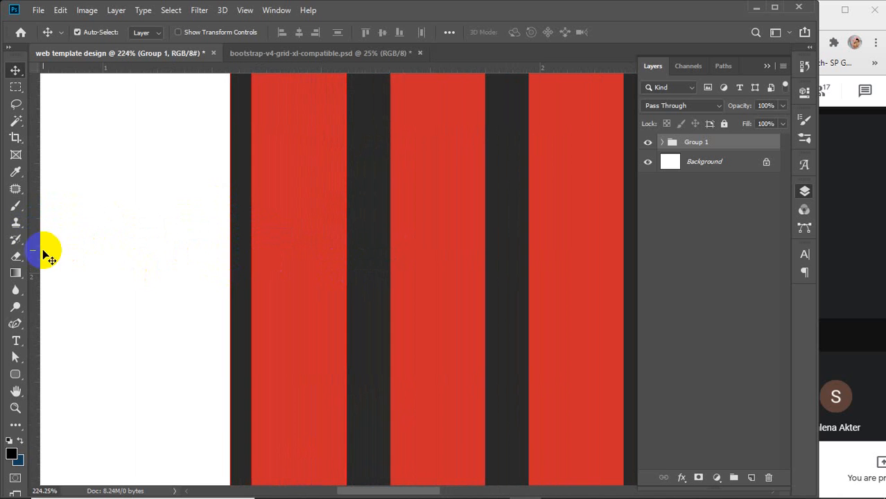
left_click_drag(34, 248, 390, 268)
left_click_drag(38, 260, 483, 269)
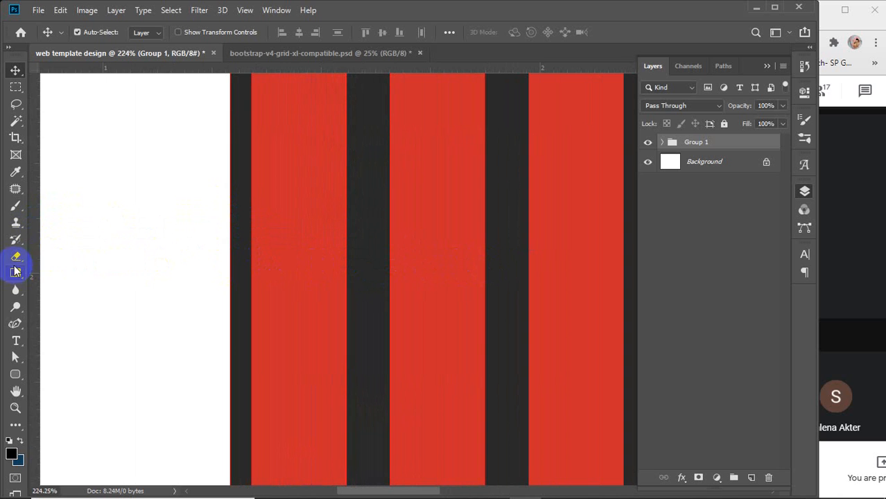
left_click_drag(36, 257, 529, 263)
Place vertical guides along the column edges from the third column's right edge to the sixth column's right edge
left_click_drag(581, 296, 154, 309)
left_click_drag(36, 278, 198, 278)
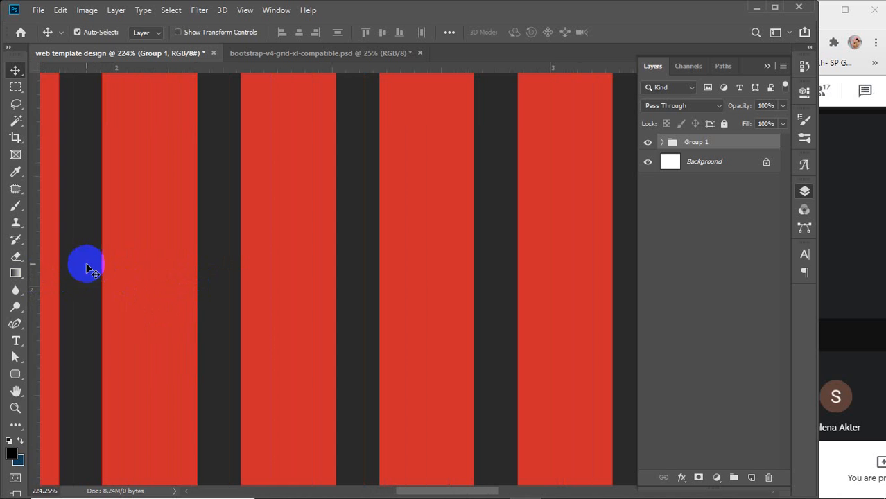
left_click_drag(36, 251, 335, 279)
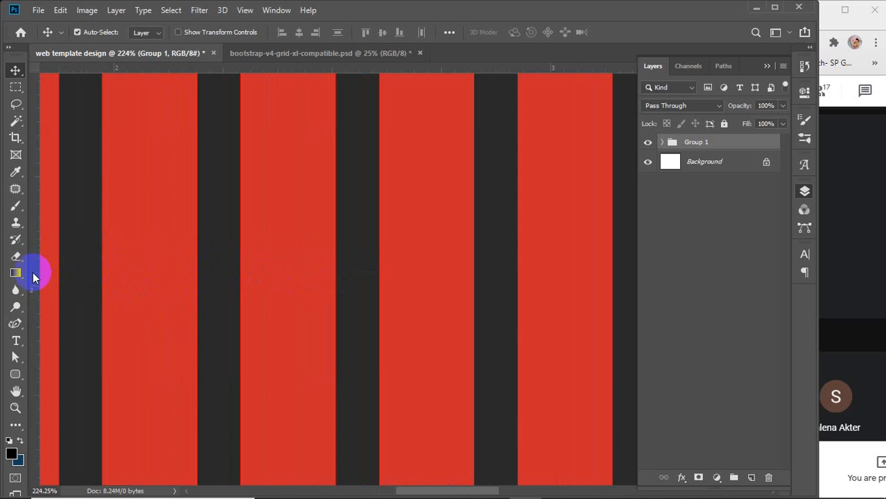
left_click_drag(35, 275, 513, 256)
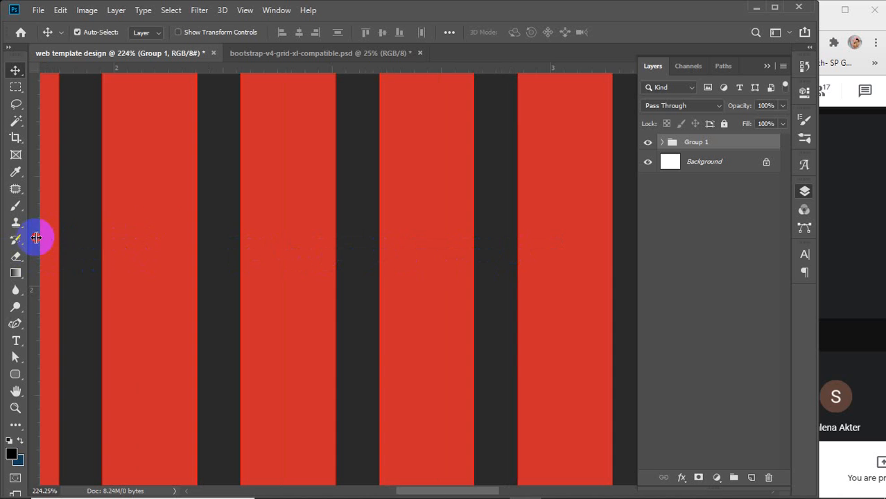
left_click_drag(35, 236, 645, 250)
Set the canvas guides colour to cyan 00d8ff in the Guides, Grid & Slices preferences
left_click(60, 9)
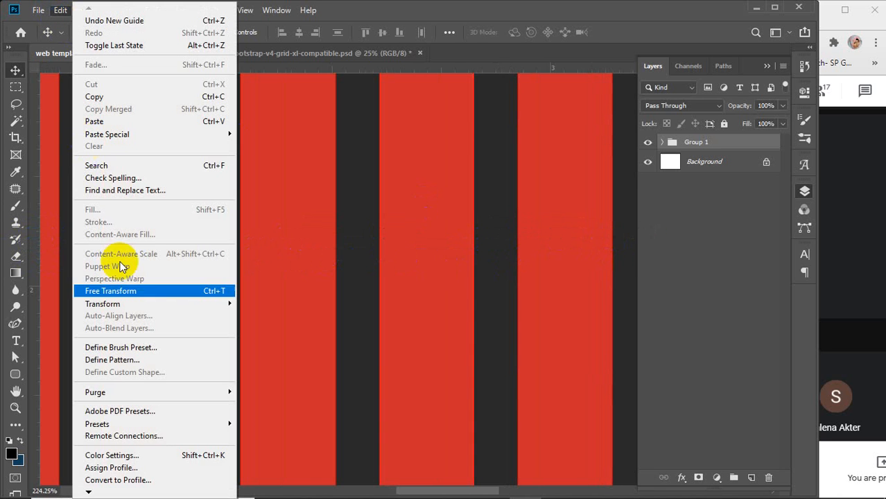
mouse_move(102, 493)
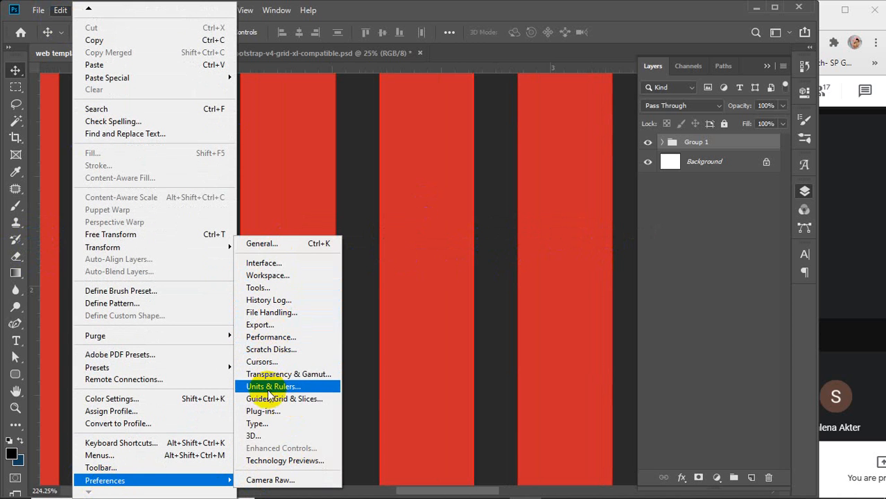
left_click(400, 199)
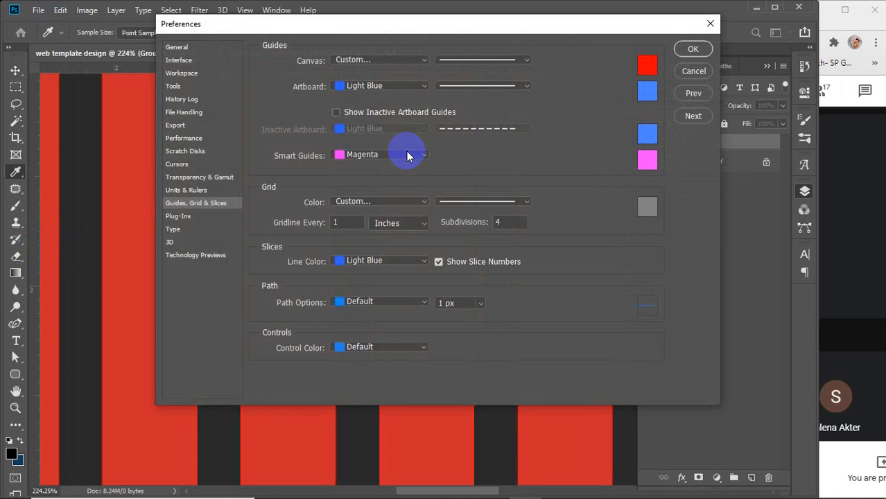
left_click(647, 68)
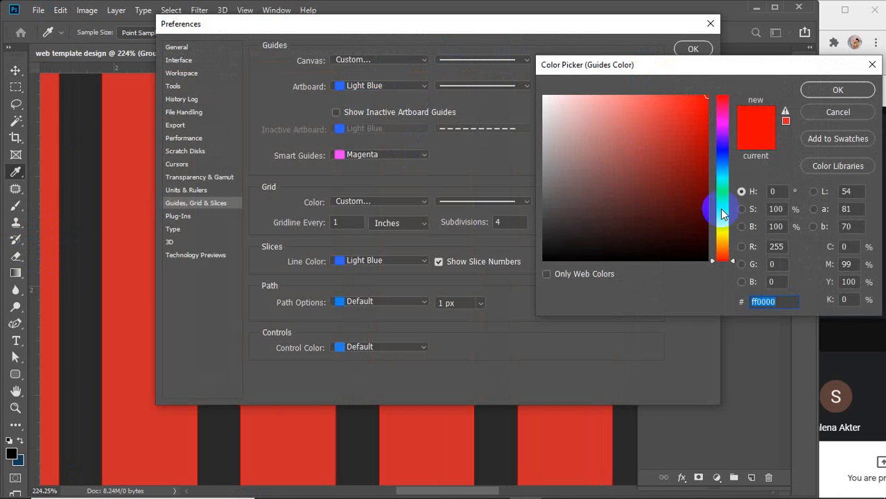
left_click(726, 176)
left_click(838, 91)
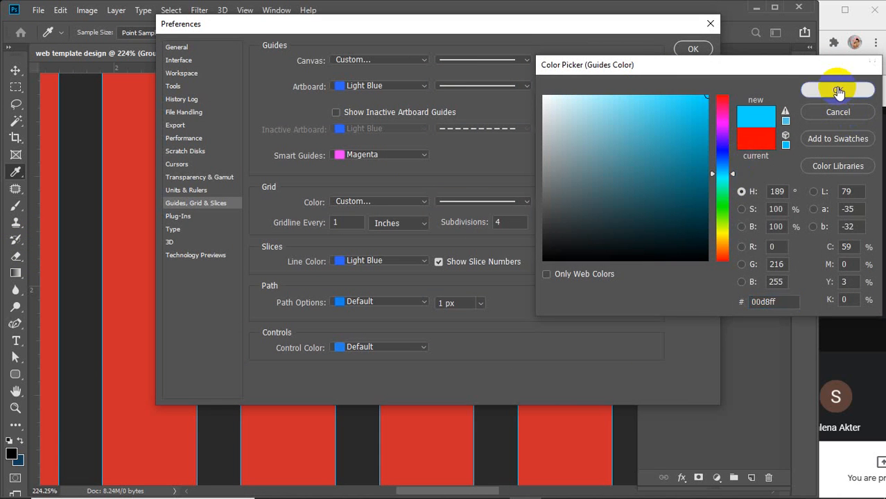
left_click(688, 50)
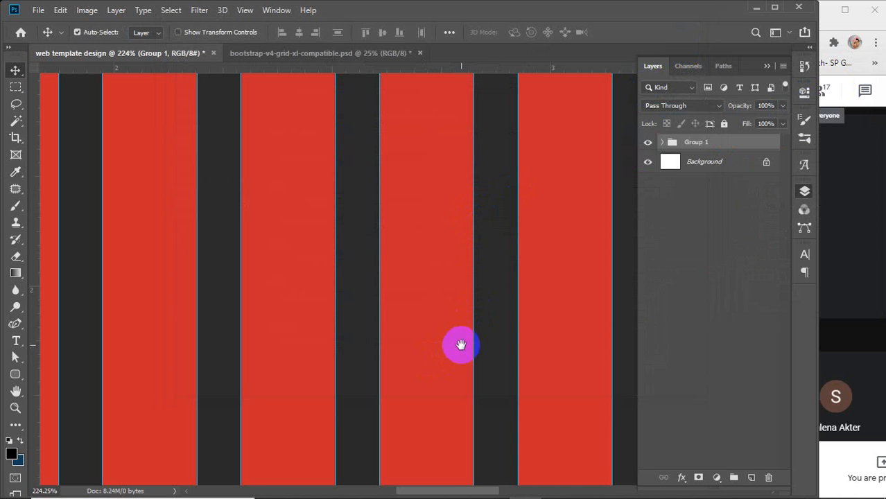
Place vertical guides along the column edges from the seventh column's left edge to the tenth column's left edge
left_click_drag(461, 346, 154, 366)
left_click_drag(433, 327, 237, 337)
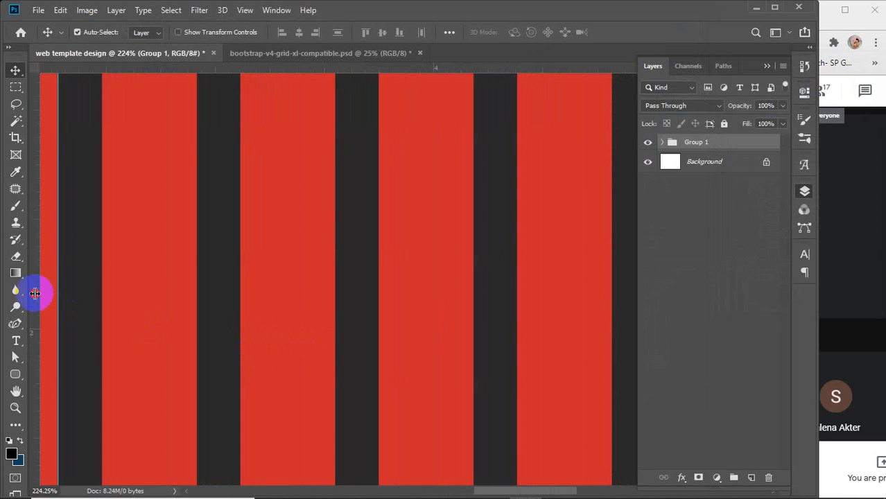
left_click_drag(35, 293, 103, 293)
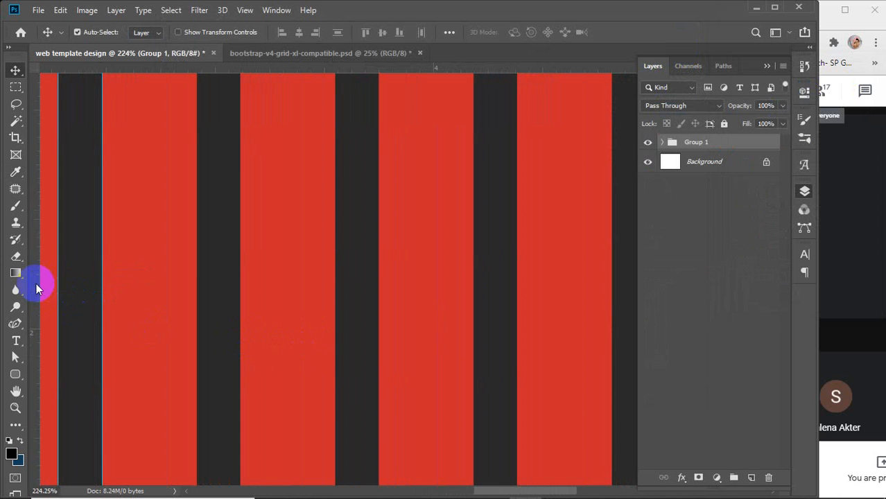
left_click_drag(37, 288, 196, 289)
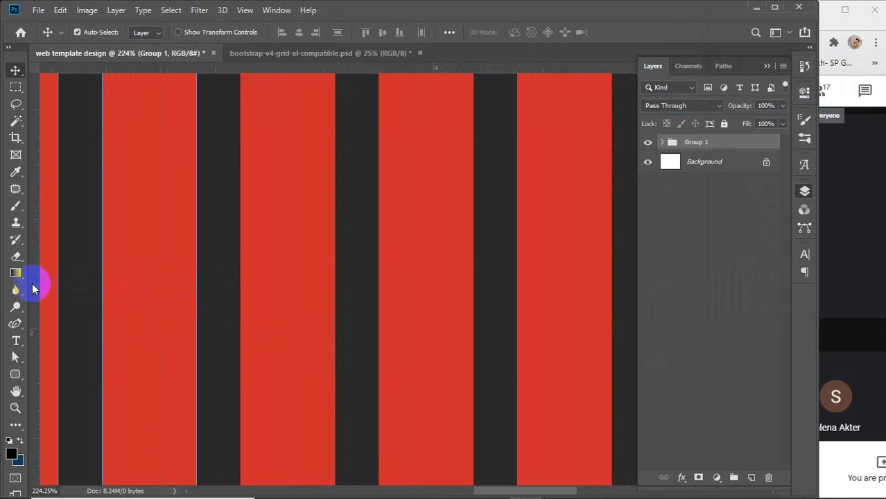
left_click_drag(34, 284, 240, 291)
left_click_drag(33, 287, 335, 309)
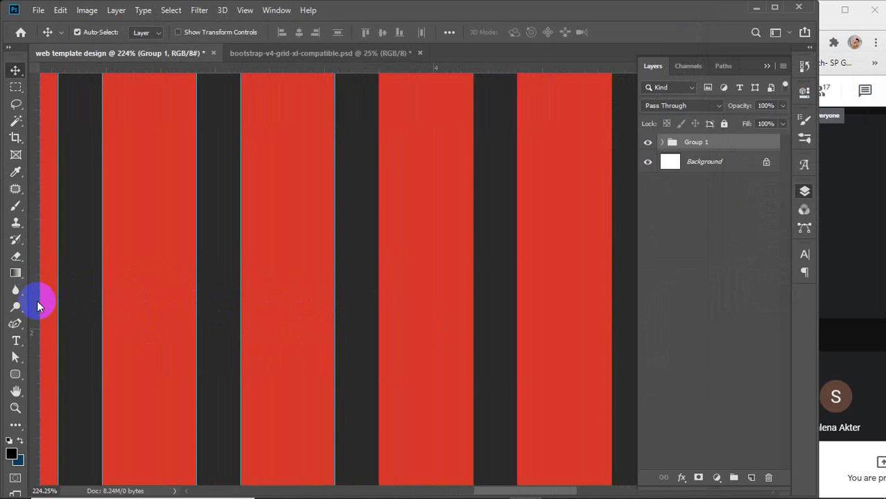
left_click_drag(35, 302, 379, 308)
left_click_drag(33, 301, 474, 307)
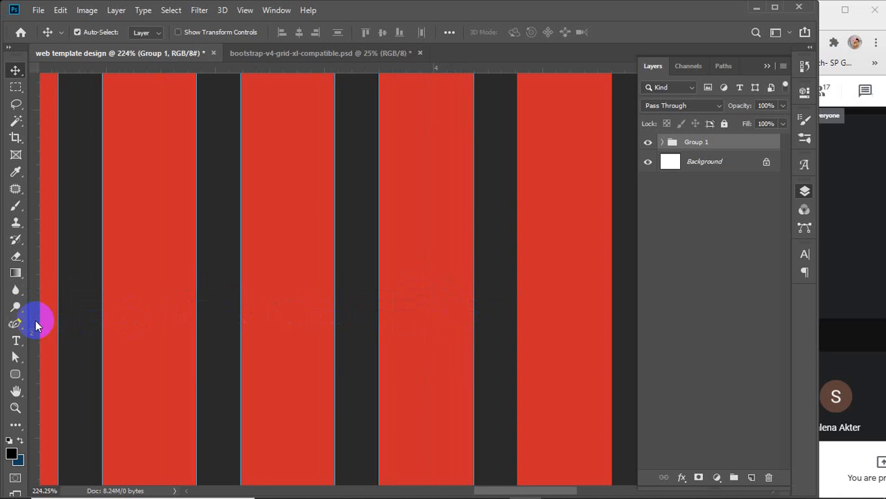
left_click_drag(33, 324, 517, 310)
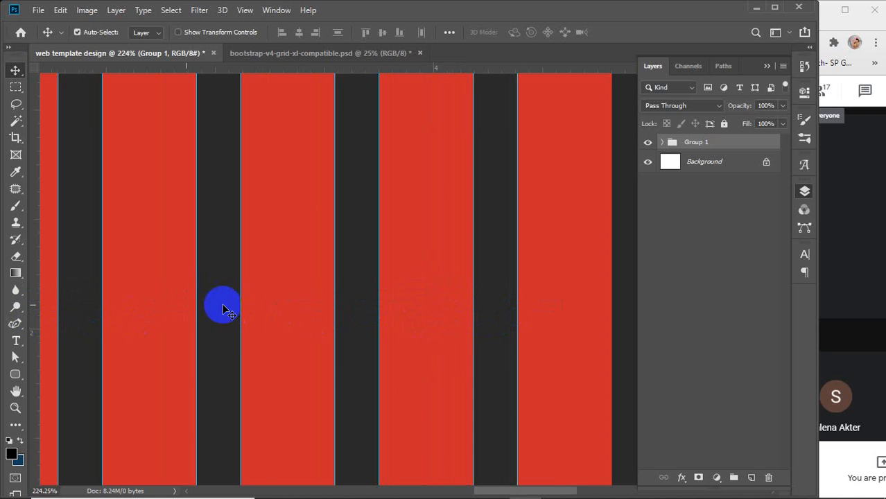
Place vertical guides from the tenth column's right edge through the twelfth column's right edge, plus one on the grid's outer right edge
left_click_drag(33, 288, 116, 334)
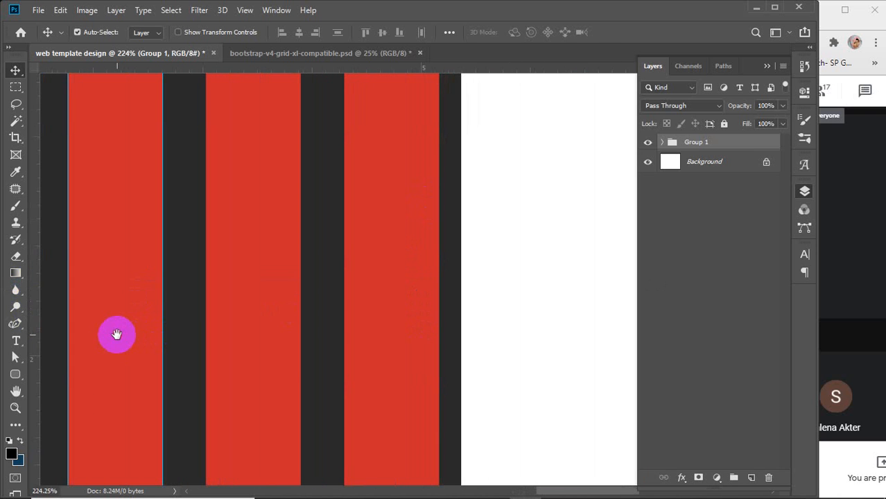
left_click_drag(36, 331, 206, 338)
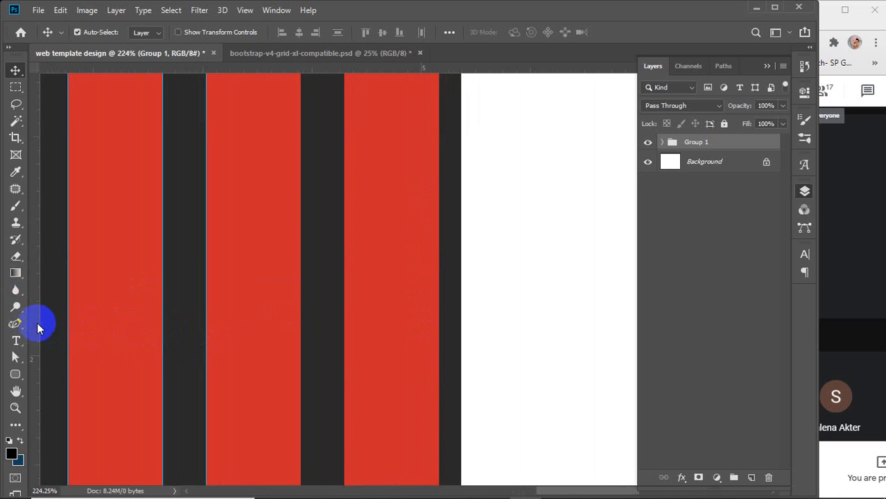
left_click_drag(37, 329, 301, 317)
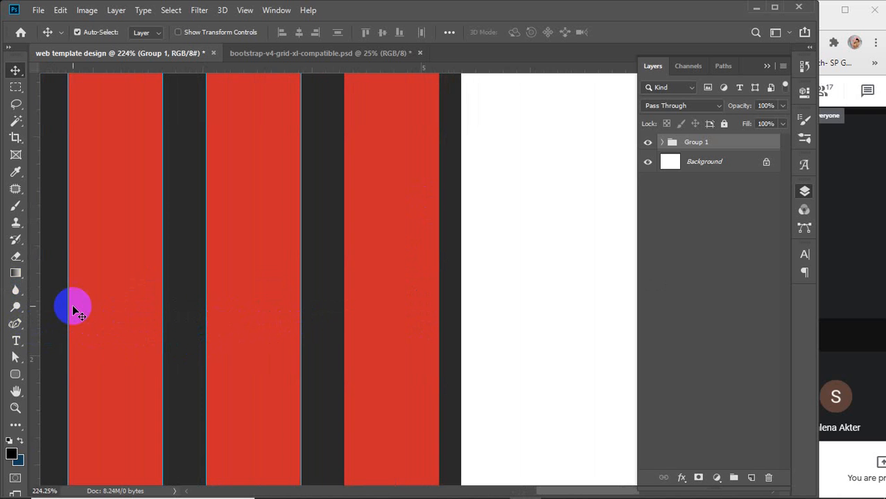
left_click_drag(35, 298, 439, 313)
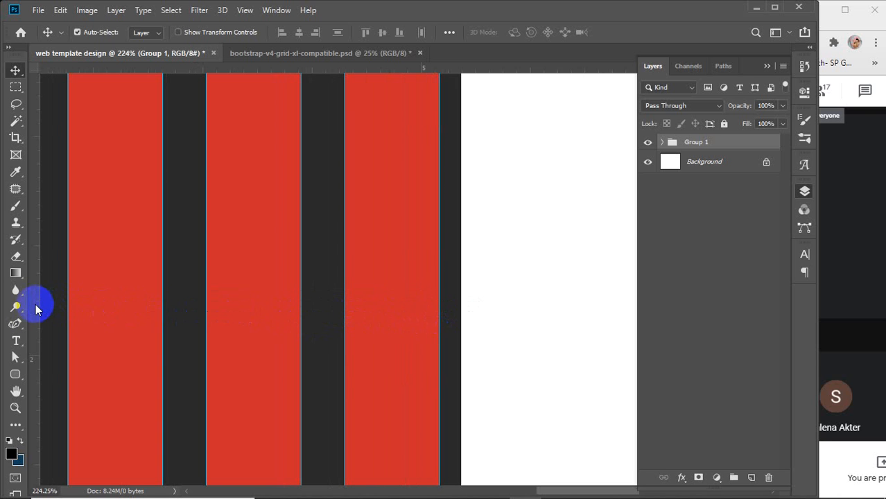
left_click_drag(36, 309, 463, 299)
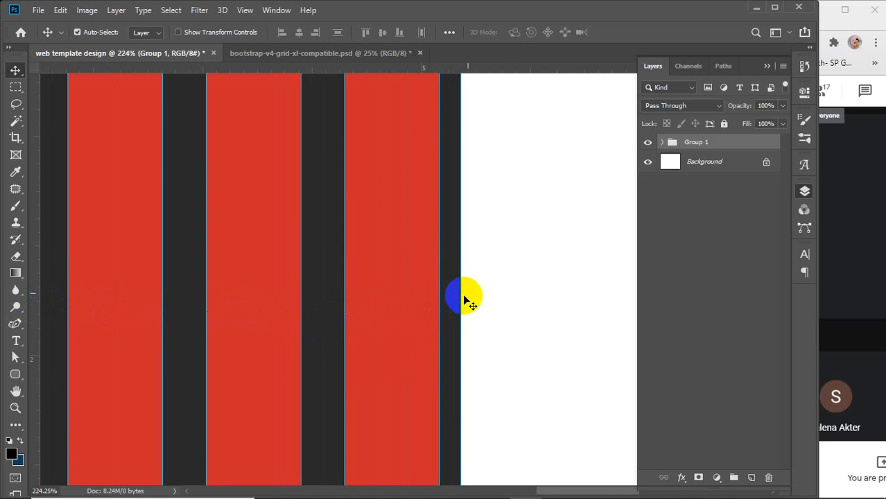
scroll(497, 279, "down", 5, "alt")
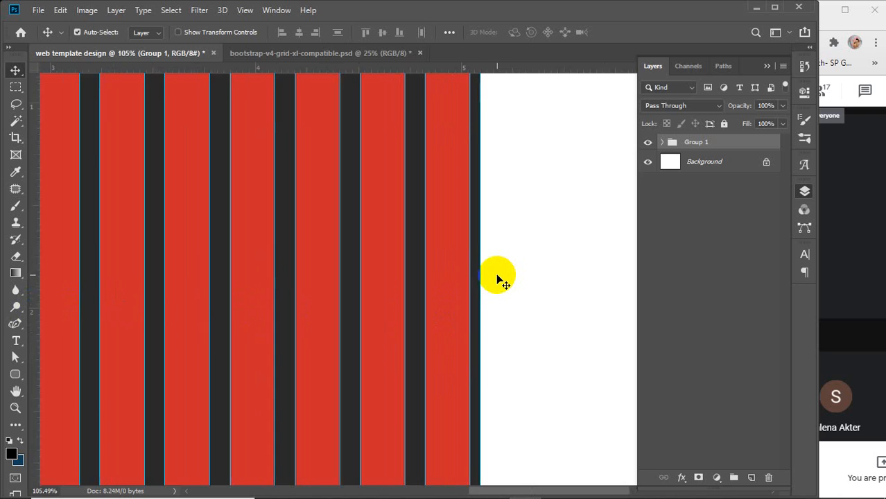
scroll(497, 280, "down", 1)
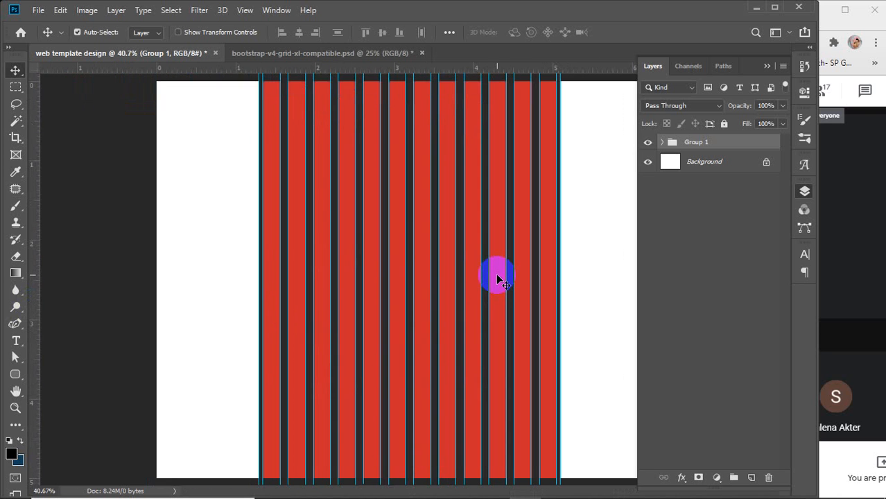
scroll(497, 279, "down", 1)
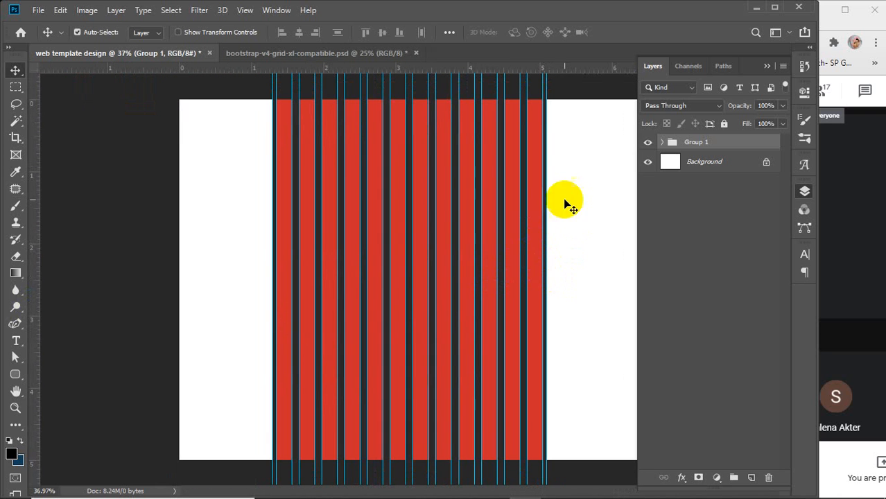
Try reducing the grid group's fill to 49%, and restore it to 100%
left_click(662, 146)
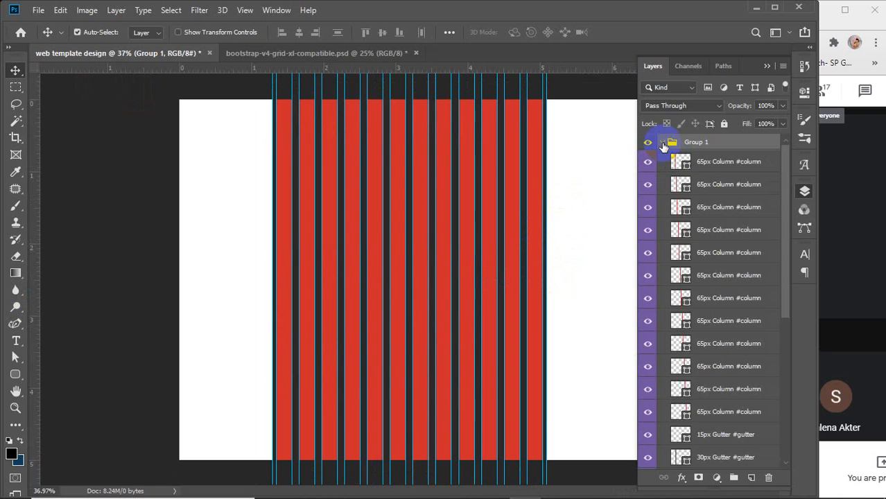
left_click(662, 145)
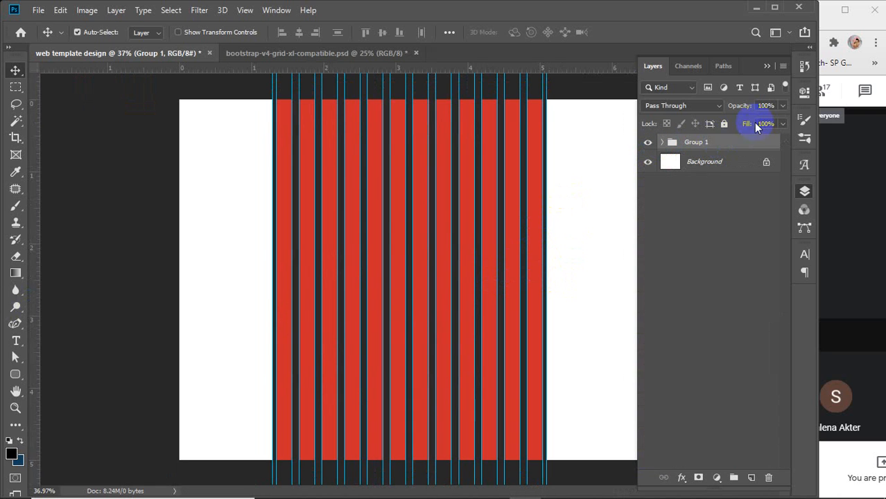
left_click_drag(731, 130, 730, 126)
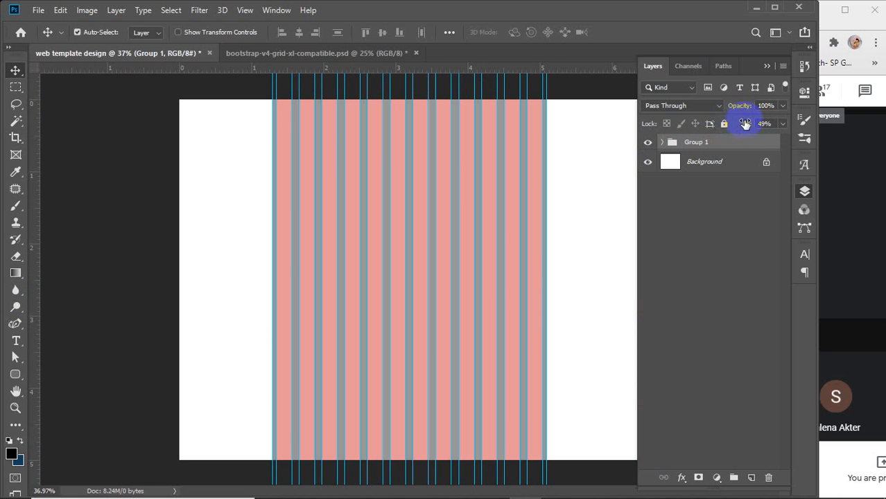
left_click_drag(742, 128, 838, 124)
left_click(762, 124)
Lower the opacity of the grid group to 15% and deselect it
left_click_drag(740, 111, 691, 134)
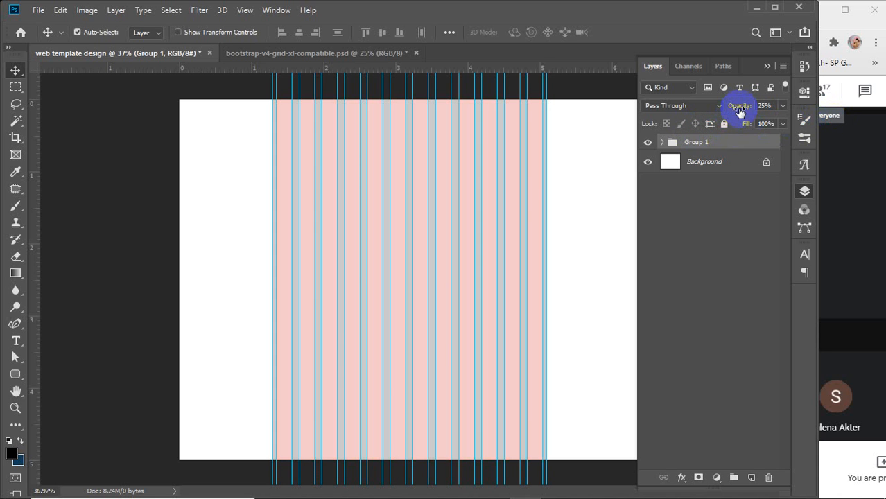
left_click_drag(734, 113, 732, 114)
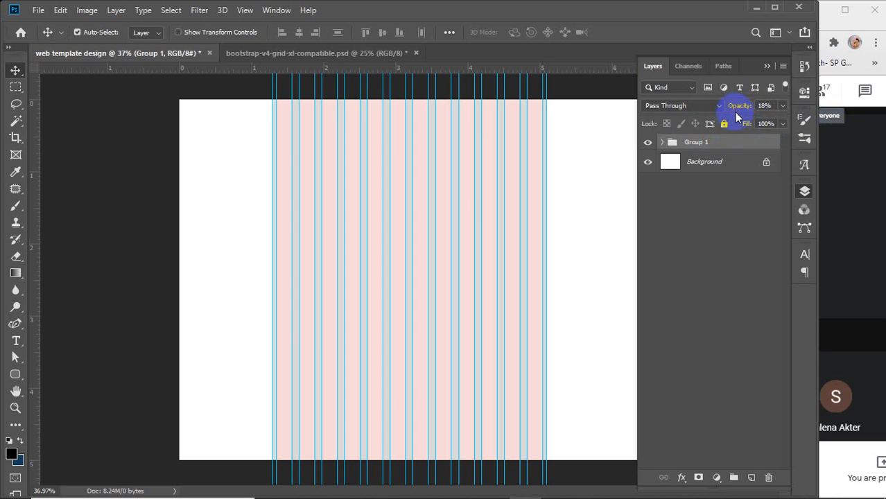
left_click(765, 105)
left_click(706, 286)
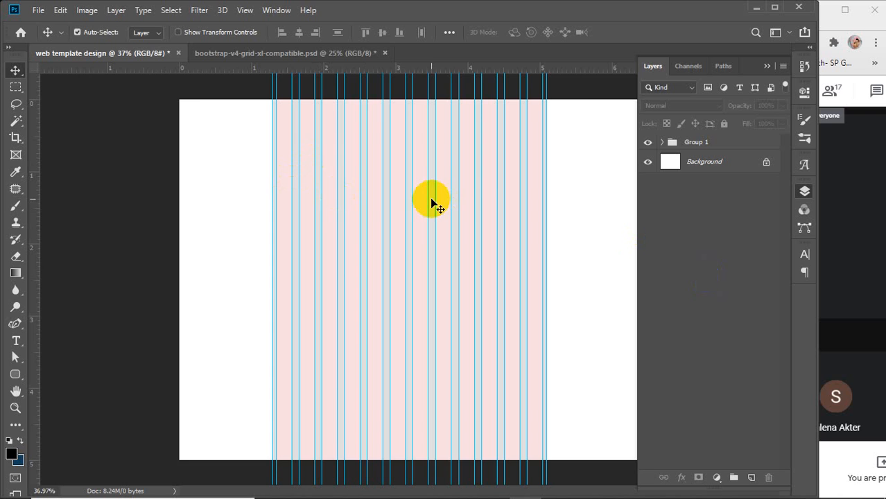
scroll(430, 198, "up", 1)
scroll(430, 200, "down", 1)
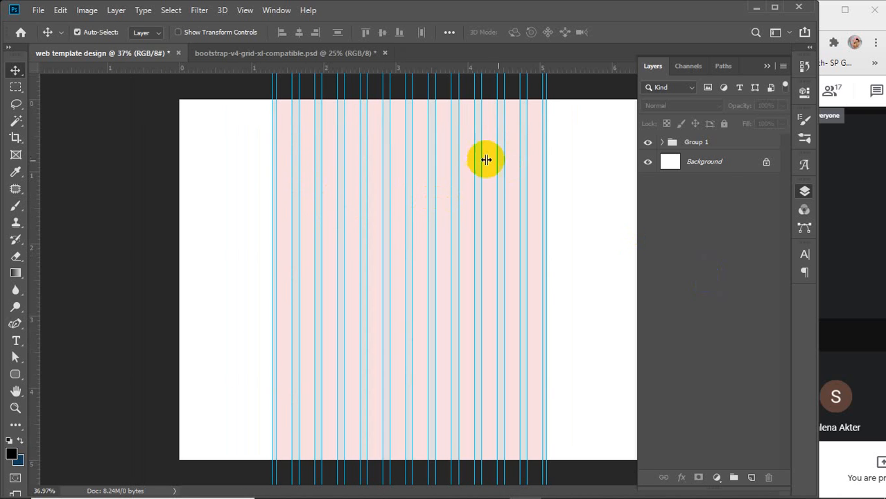
Set the grid group's opacity to 40% and deselect it
left_click(710, 148)
left_click(772, 105)
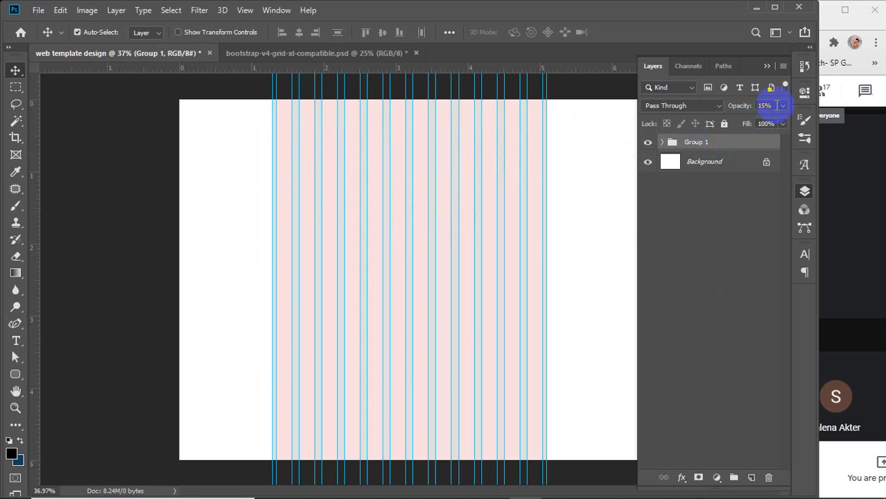
scroll(764, 105, "up", 9)
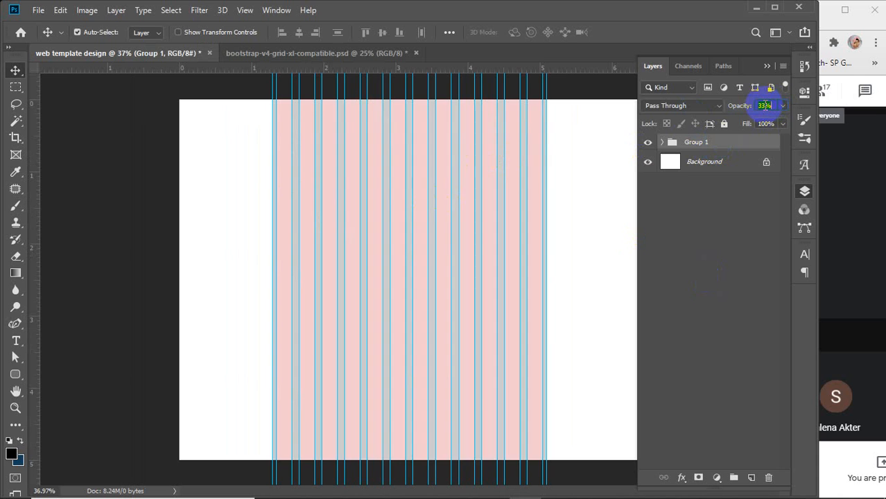
scroll(765, 106, "up", 2)
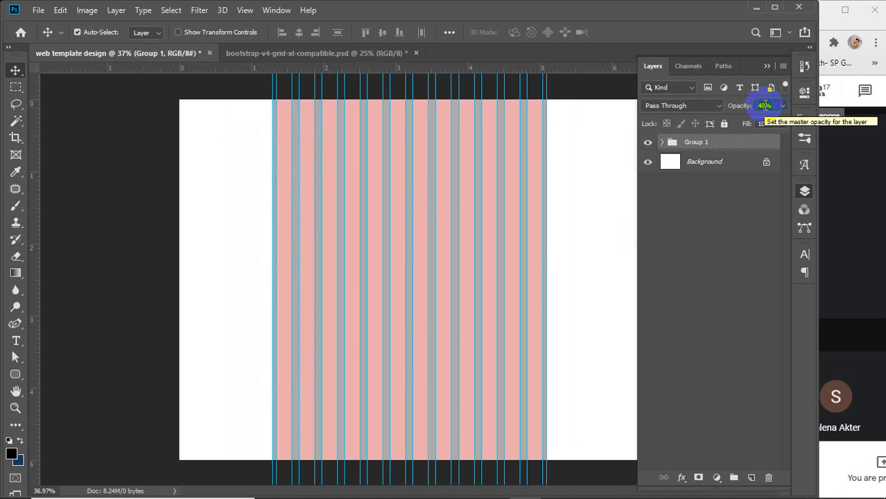
left_click(676, 258)
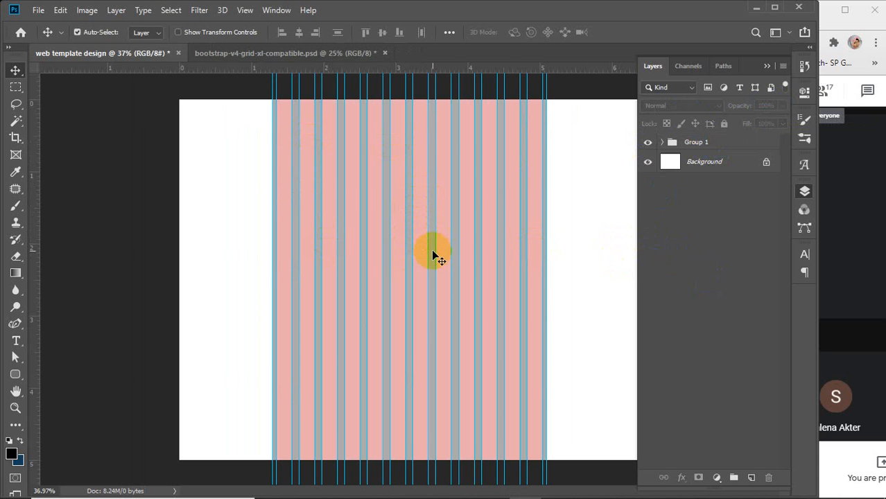
Lock the document's guides and test them by trying to drag one at the grid's left edge
scroll(433, 255, "down", 2)
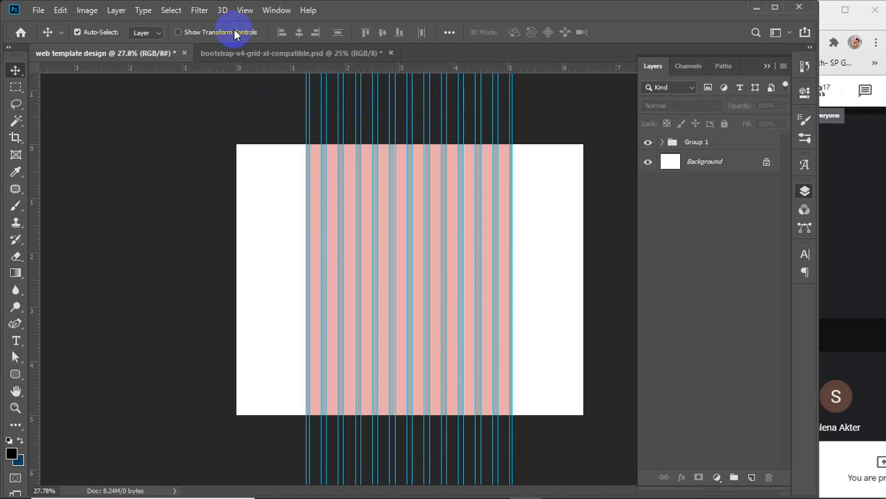
left_click(244, 9)
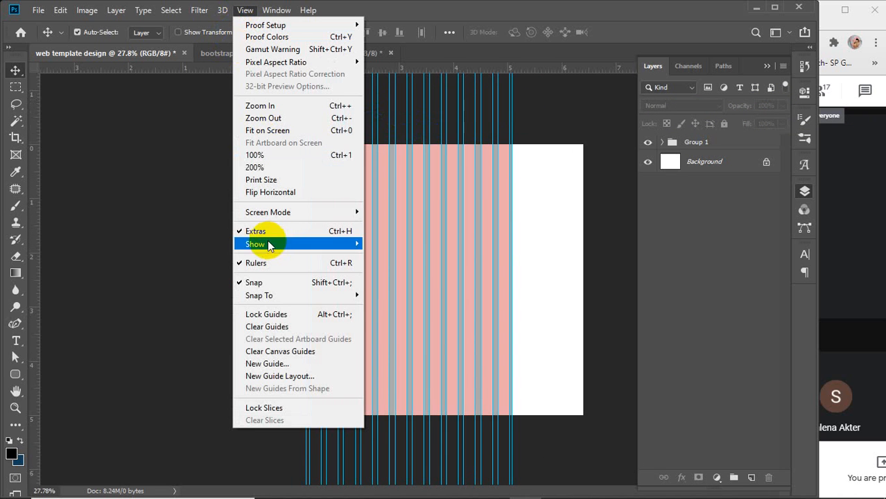
left_click(295, 316)
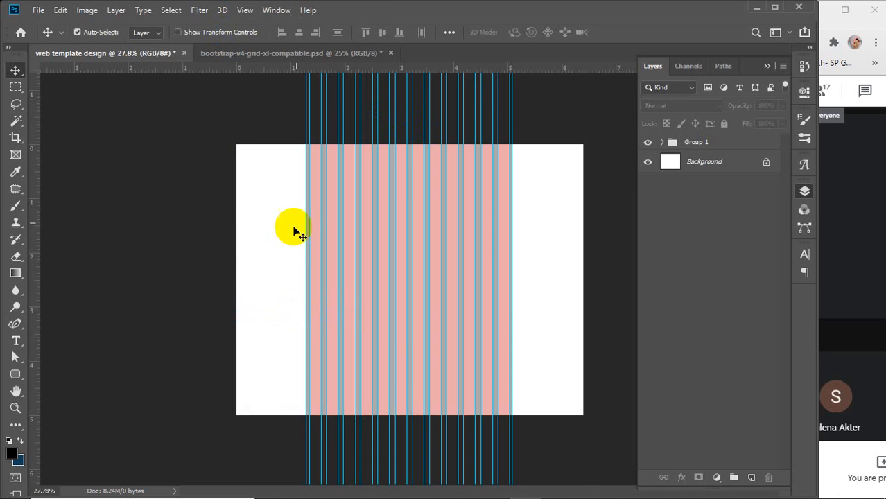
mouse_move(297, 132)
left_mouse_down()
mouse_move(308, 127)
mouse_move(223, 135)
left_mouse_up()
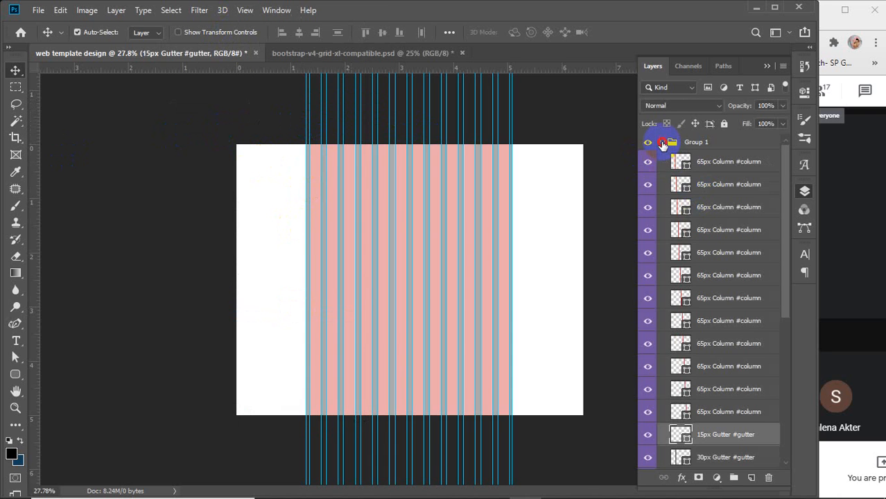
Collapse Group 1, rename it grid, and lock all of its properties
left_click(662, 142)
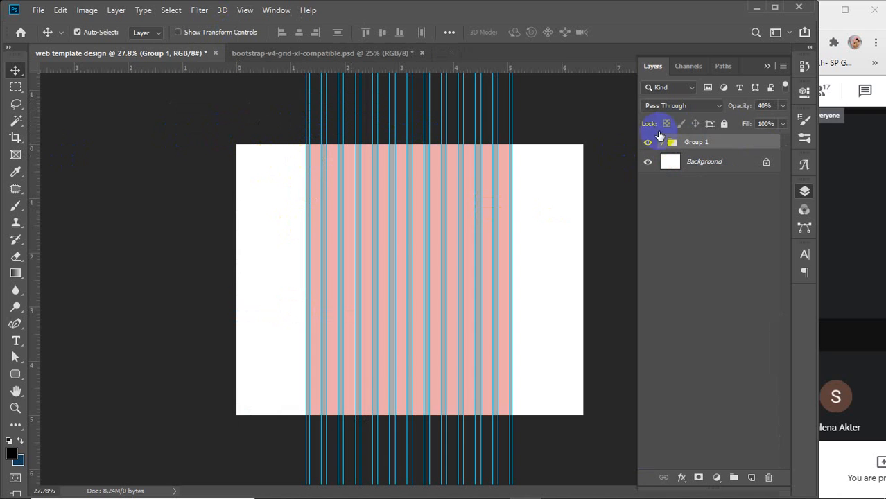
double_click(695, 143)
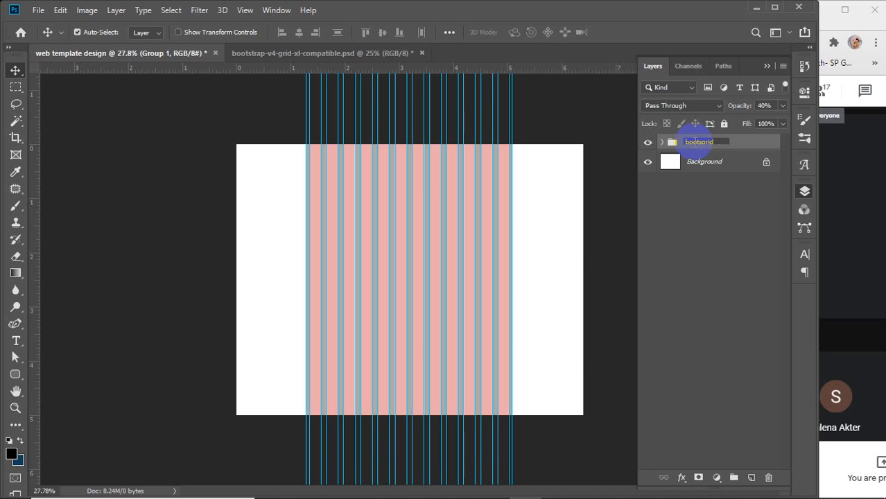
key("Return")
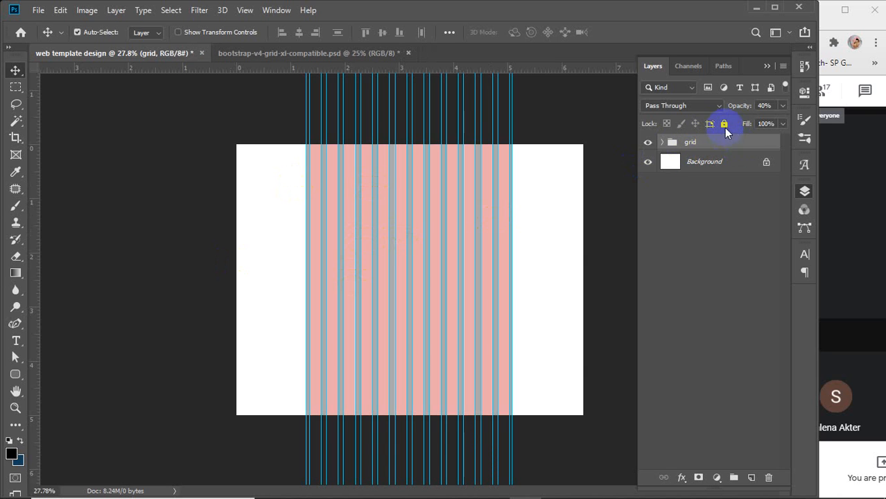
left_click(724, 125)
left_click_drag(484, 213, 499, 270)
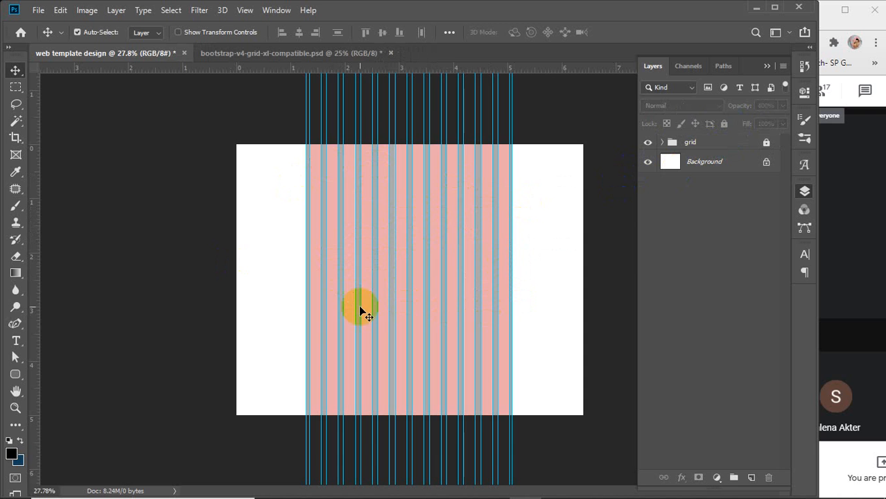
Place the SP GD 31 image from the Downloads folder into the web template design document
mouse_move(182, 494)
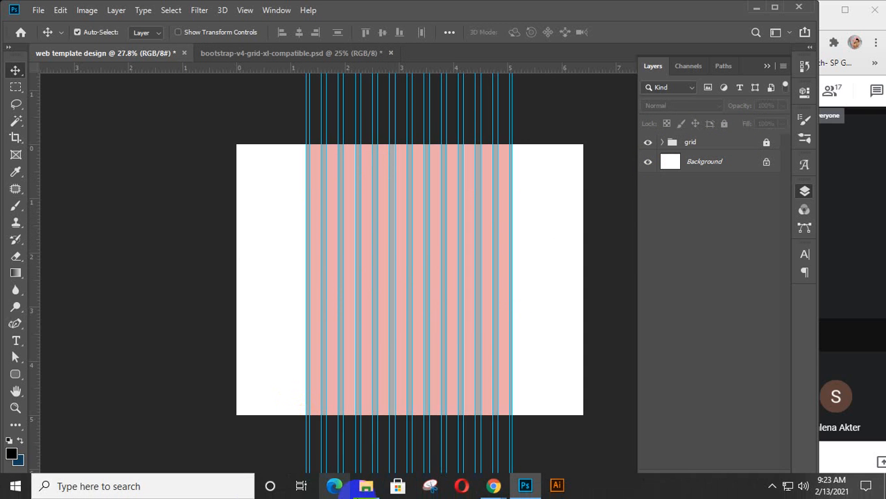
left_click(366, 485)
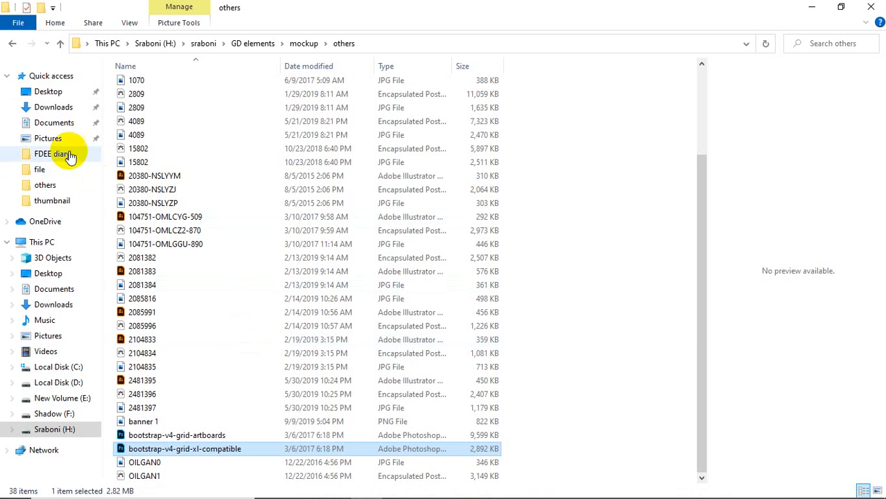
left_click(47, 107)
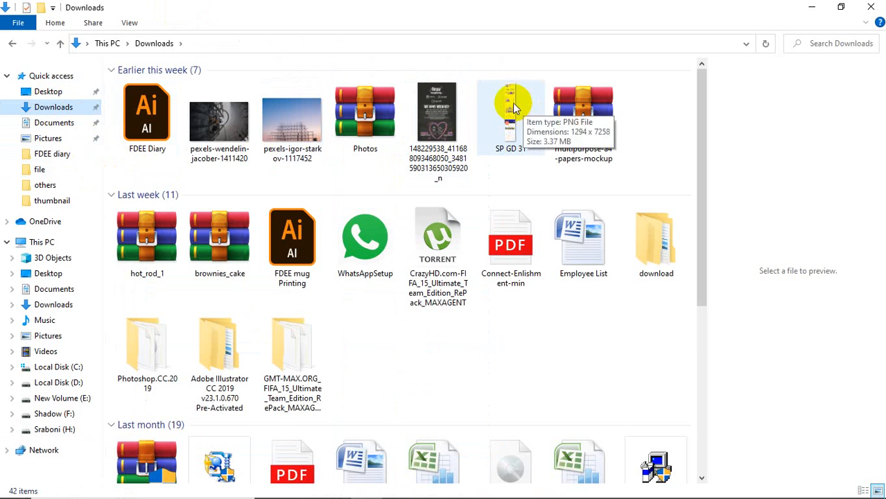
left_click_drag(512, 103, 431, 368)
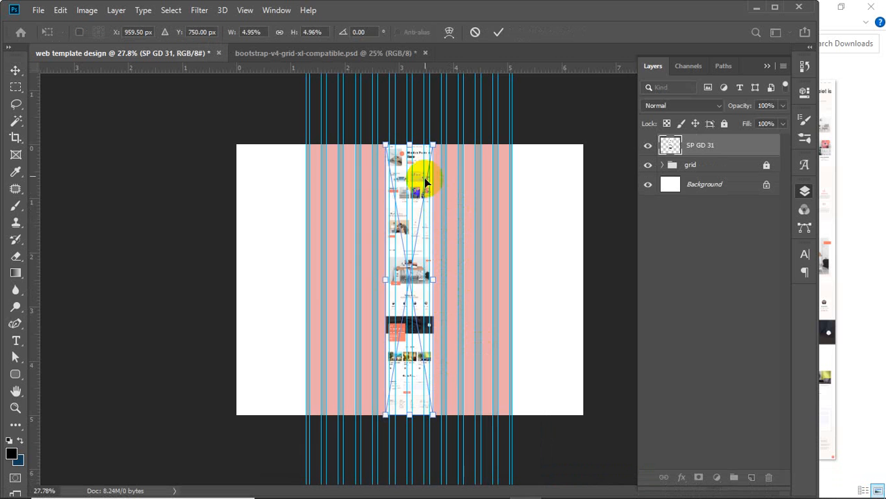
Move the SP GD 31 image to the grid's left edge and enlarge it proportionally to about 18.4%
left_click_drag(420, 168, 336, 171)
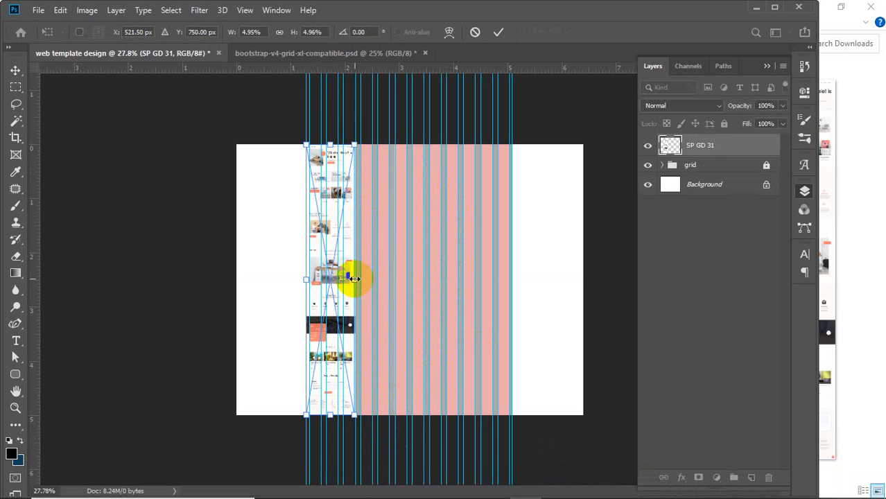
left_click_drag(355, 279, 478, 303)
left_click_drag(420, 369, 418, 192)
left_click_drag(478, 147, 544, 114)
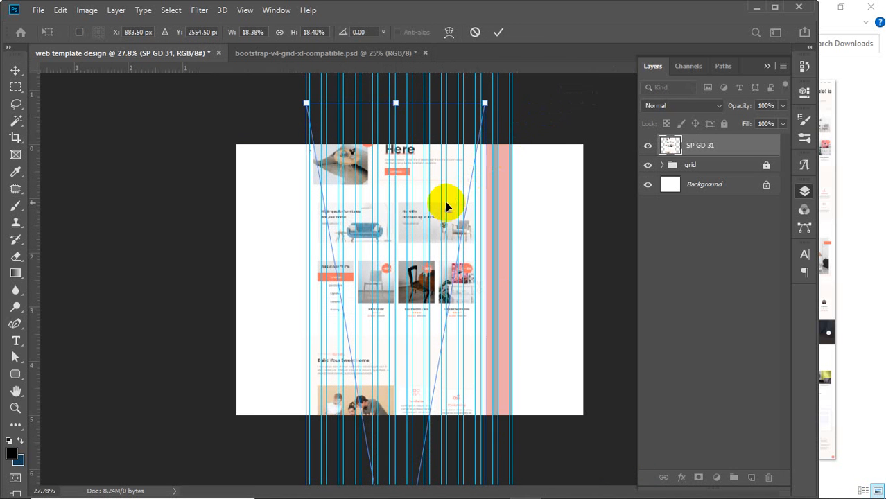
Scale the SP GD 31 image to about 21.1% to span the grid's full width and align its top with the canvas top
scroll(446, 204, "down", 6)
scroll(446, 204, "down", 1)
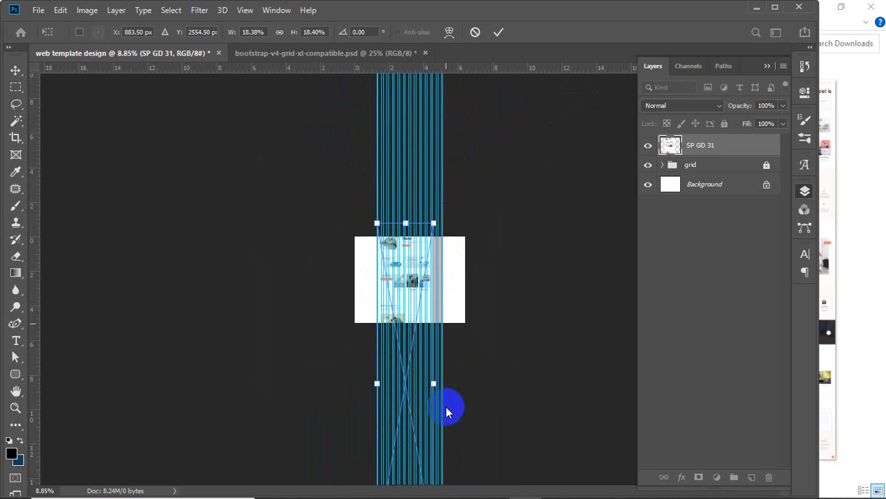
left_click_drag(436, 385, 447, 382)
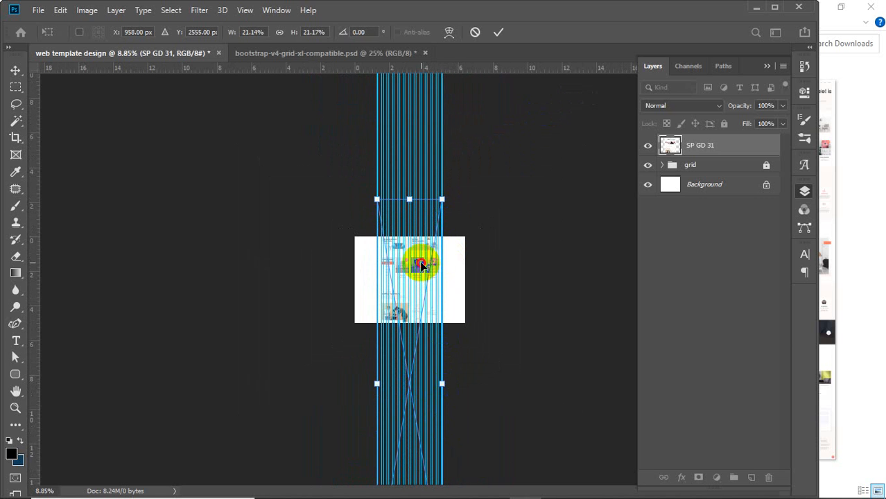
left_click_drag(416, 265, 420, 305)
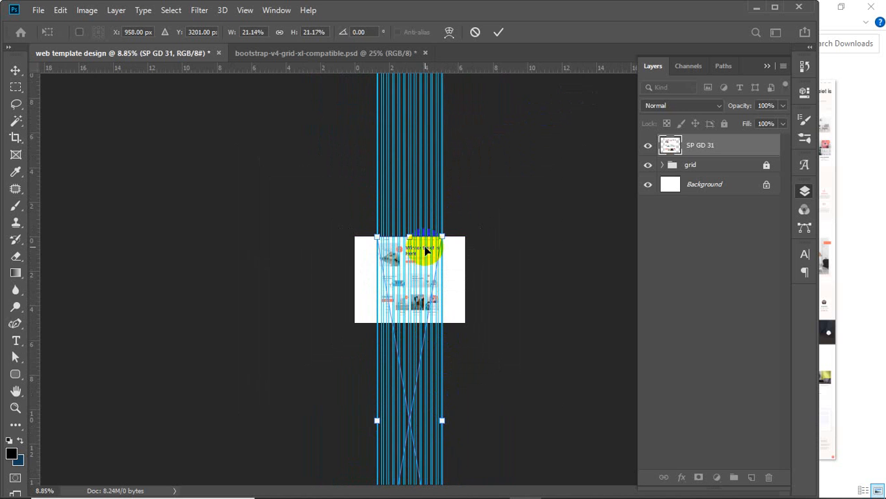
Shift the SP GD 31 image left to X 899 px to bring its logo closer to the grid's left guides
scroll(391, 267, "up", 3)
scroll(393, 271, "up", 5)
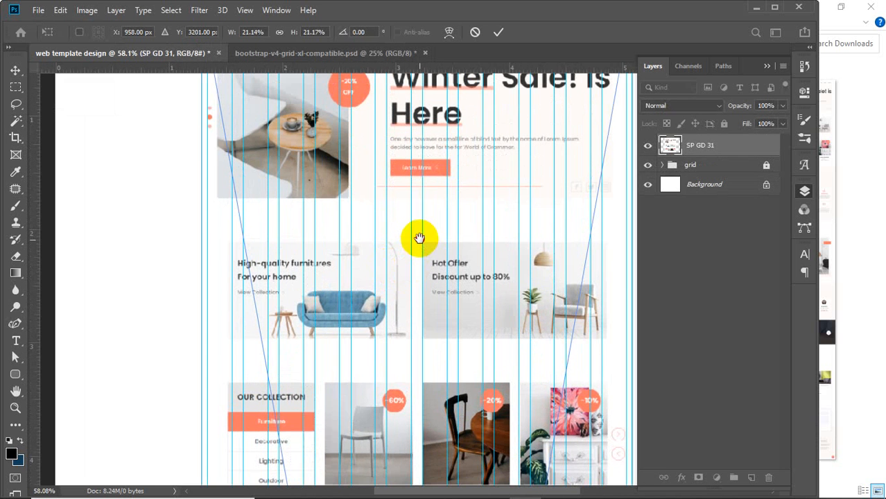
left_click_drag(415, 237, 347, 418)
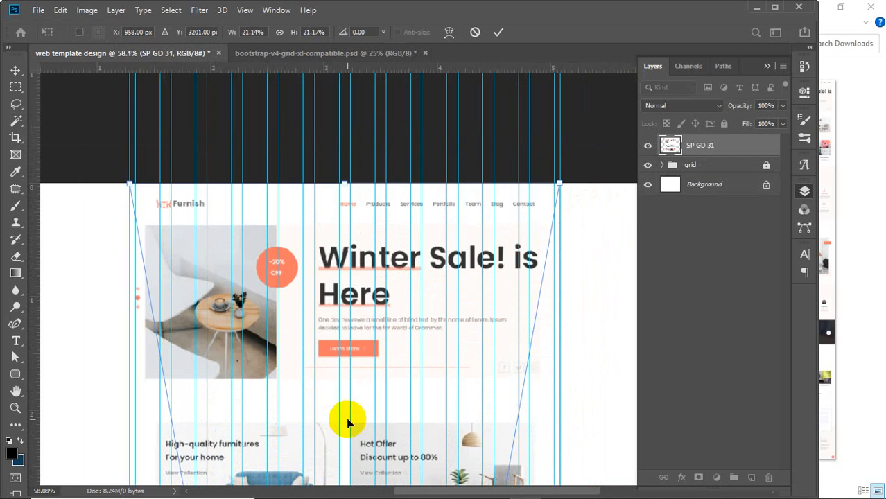
scroll(346, 420, "down", 1)
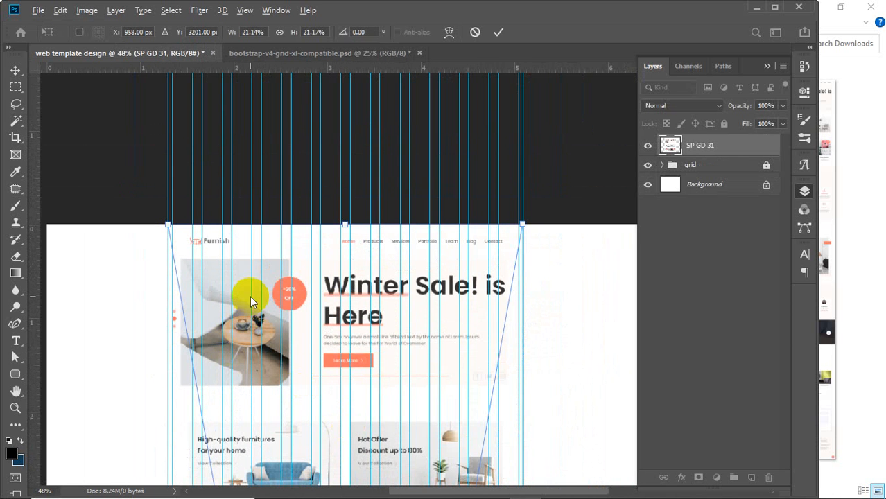
scroll(250, 296, "up", 3)
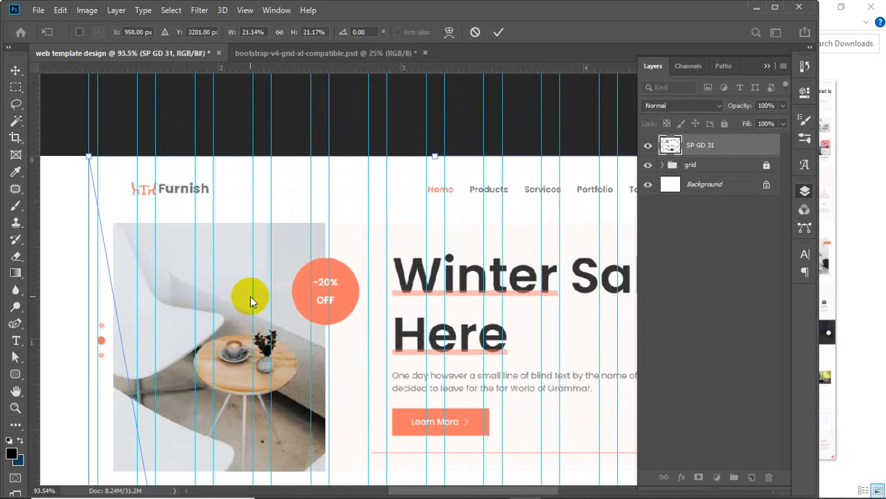
left_click_drag(262, 263, 228, 274)
left_click_drag(512, 313, 546, 328)
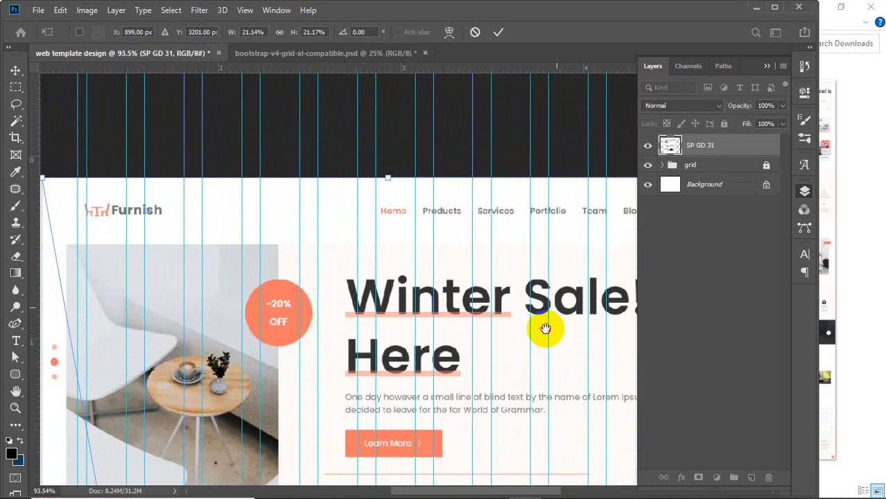
Enlarge the SP GD 31 image proportionally to about 23.7% by extending its right side past the grid's last guide
key("ctrl+minus")
key("ctrl+minus")
key("ctrl+minus")
key("ctrl+minus")
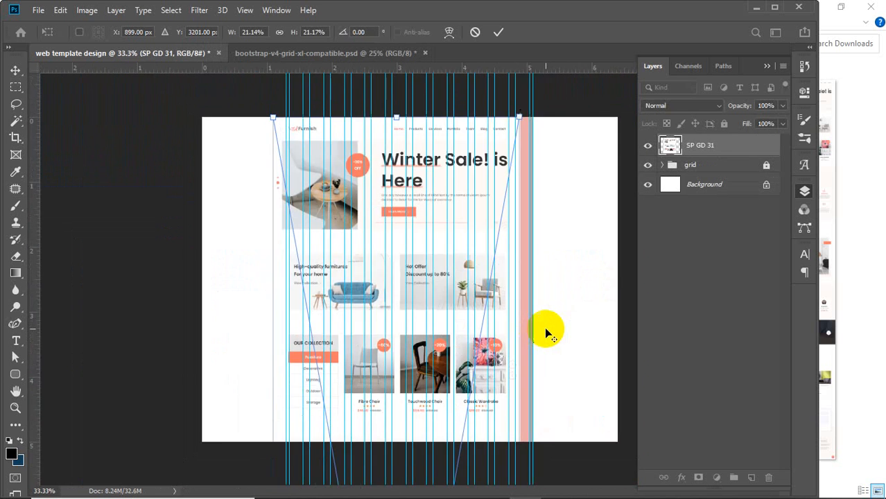
key("ctrl+minus")
key("ctrl+minus")
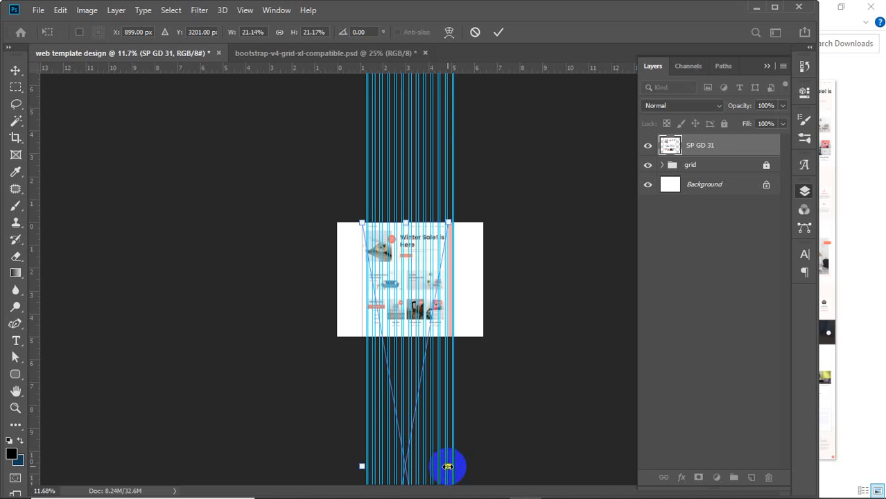
left_click_drag(448, 466, 458, 466)
Move the SP GD 31 image down to the canvas top and over to X 958.5 px, roughly centered on the grid
scroll(414, 205, "up", 14)
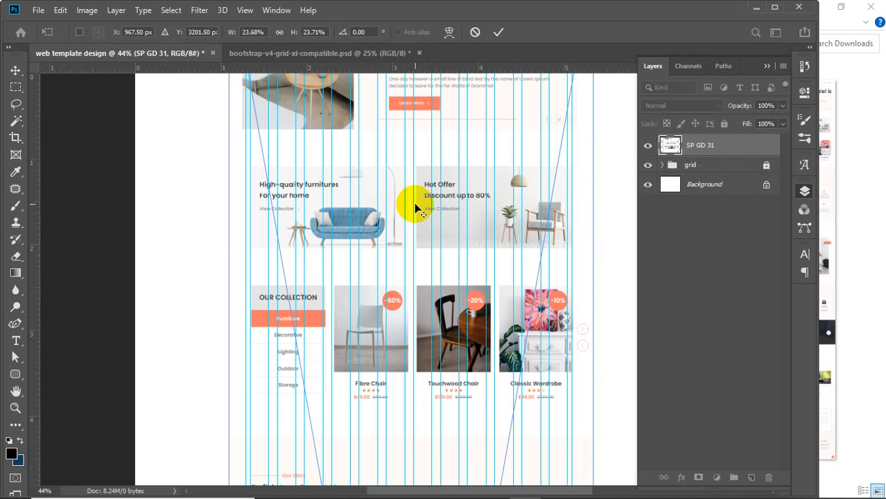
key("alt+space")
left_click_drag(470, 125, 406, 354)
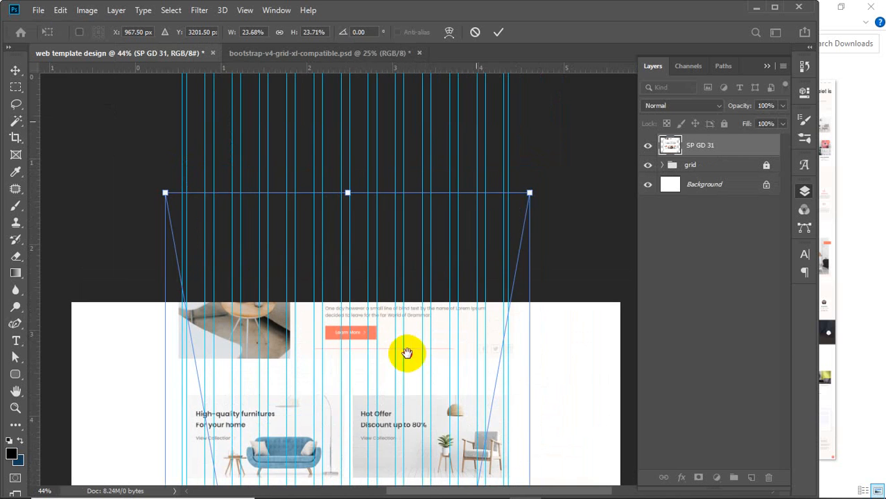
left_click_drag(398, 311, 394, 419)
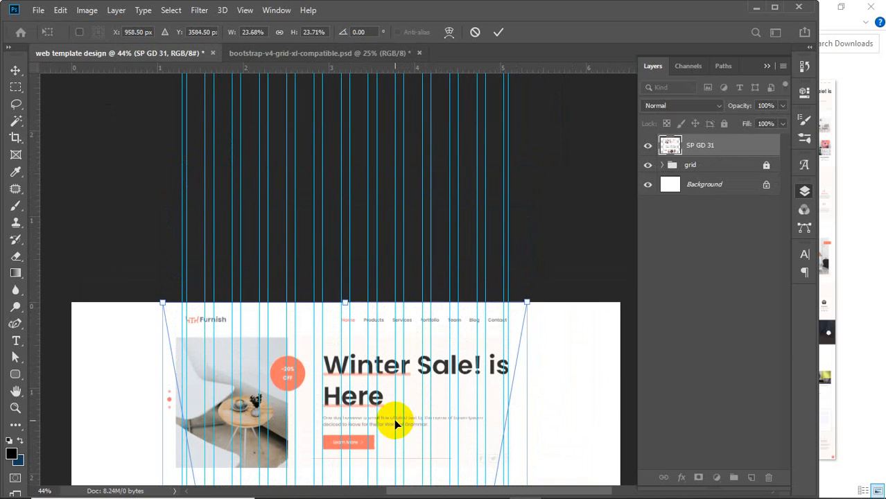
Examine how the Furnish logo and the navigation links line up with the grid's outer guides
scroll(174, 302, "up", 5)
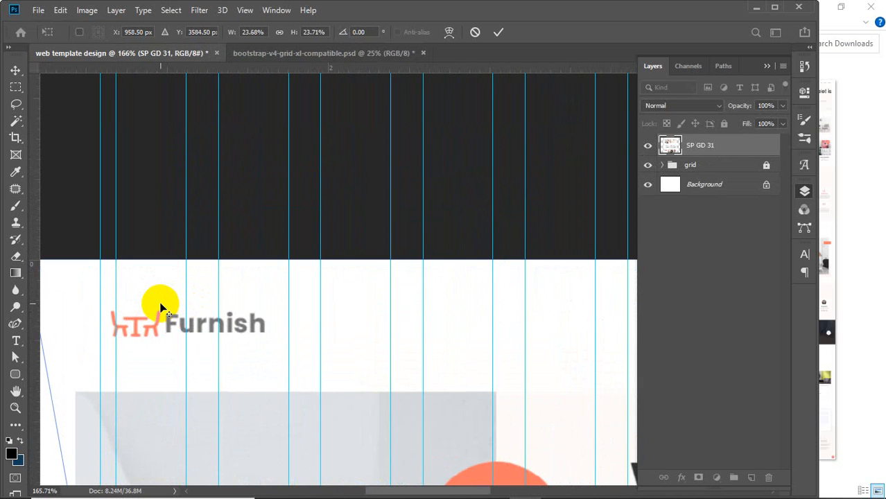
scroll(344, 369, "right", 10)
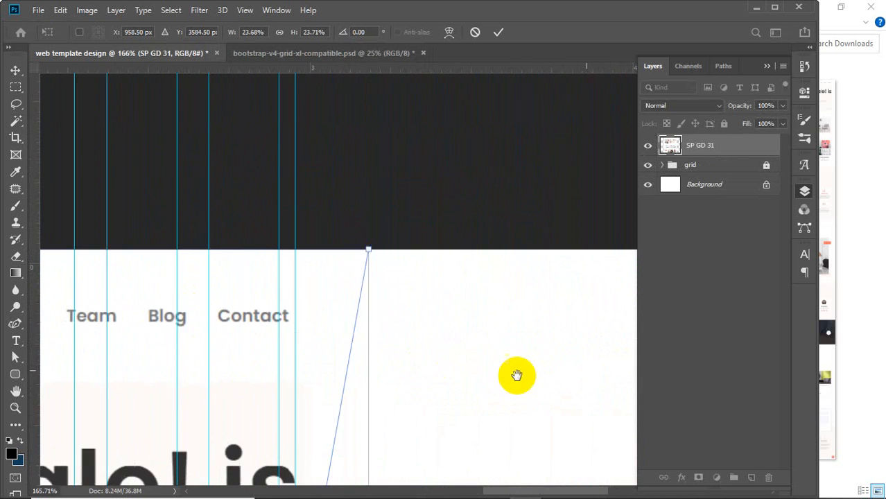
scroll(516, 375, "right", 3)
left_click_drag(480, 372, 531, 372)
left_click_drag(293, 356, 564, 373)
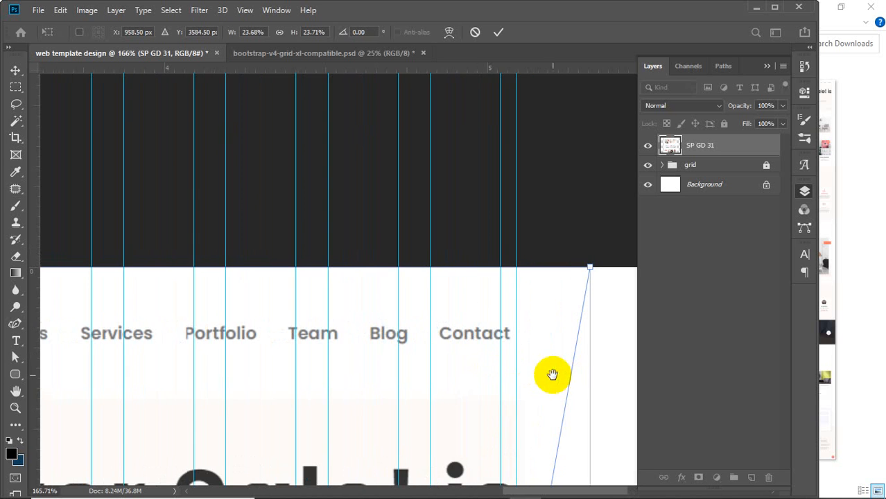
left_click_drag(403, 366, 479, 359)
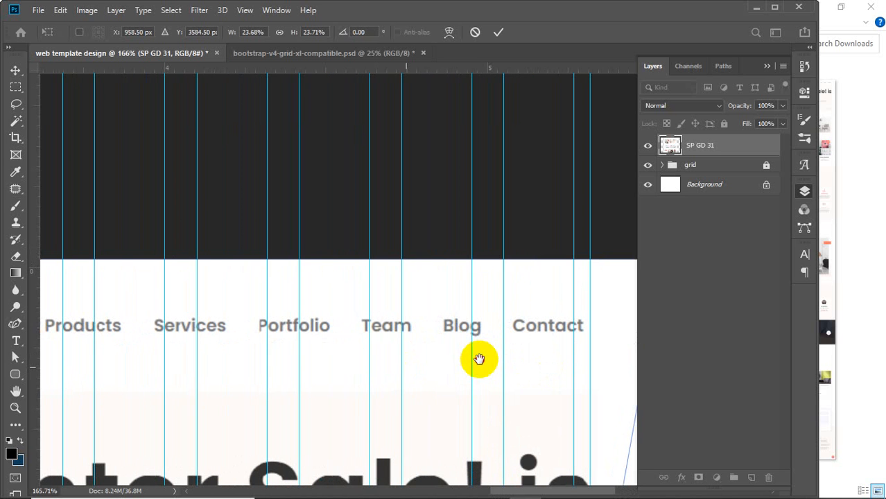
scroll(479, 361, "down", 10)
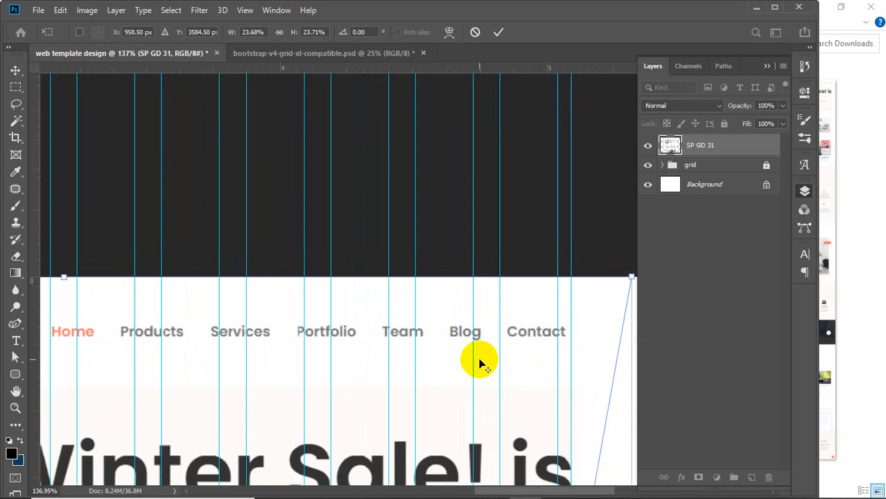
scroll(479, 360, "down", 3)
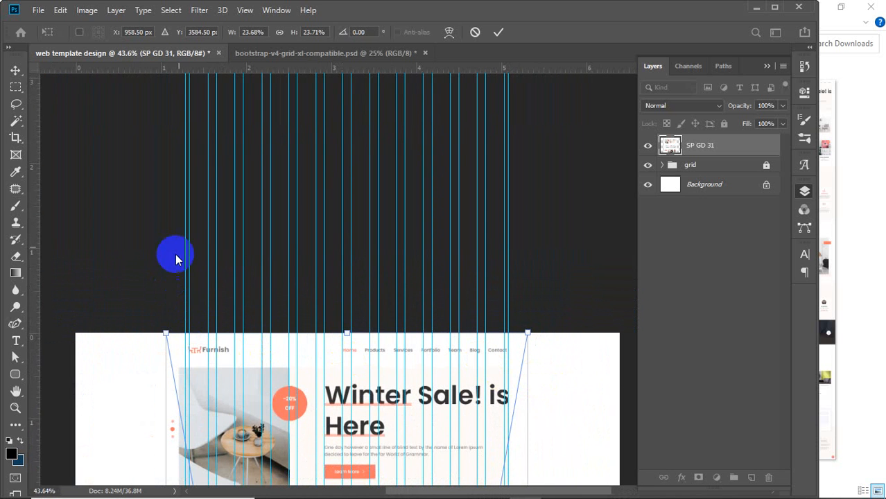
scroll(197, 354, "up", 12)
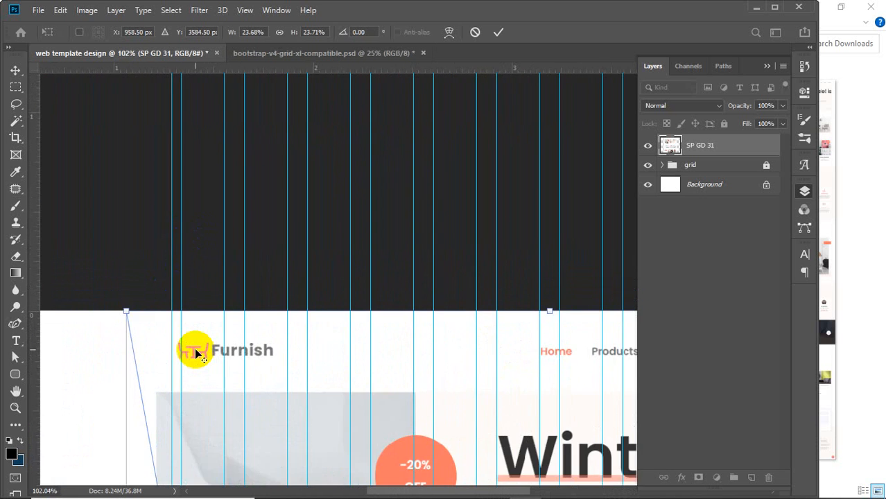
scroll(247, 342, "down", 7)
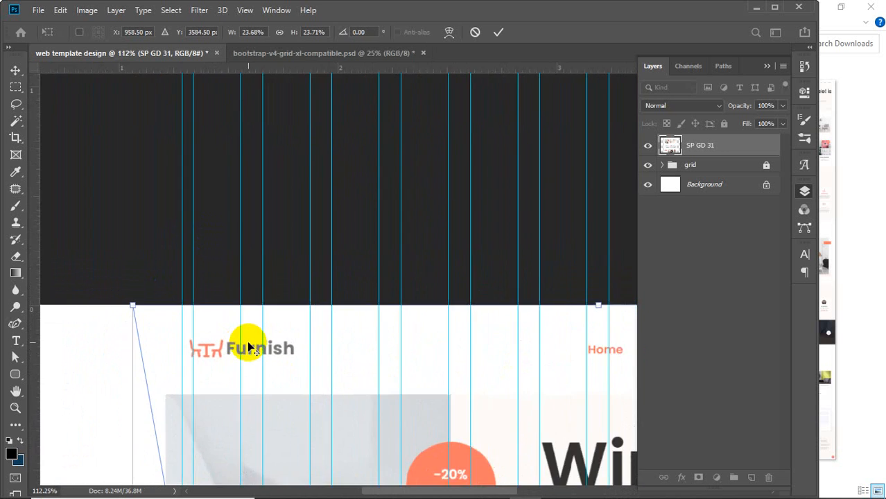
scroll(248, 345, "down", 4)
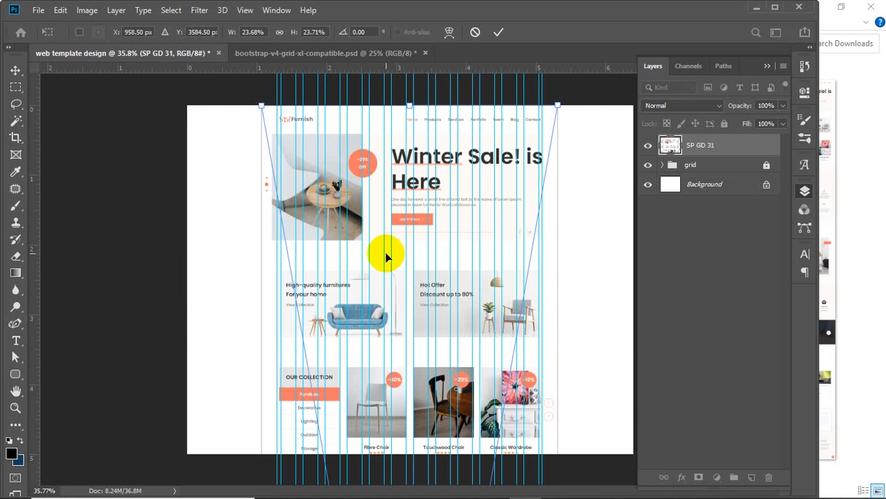
Minimize the File Explorer window and recheck the Winter Sale header's alignment with the guides
left_click(870, 125)
left_click(812, 9)
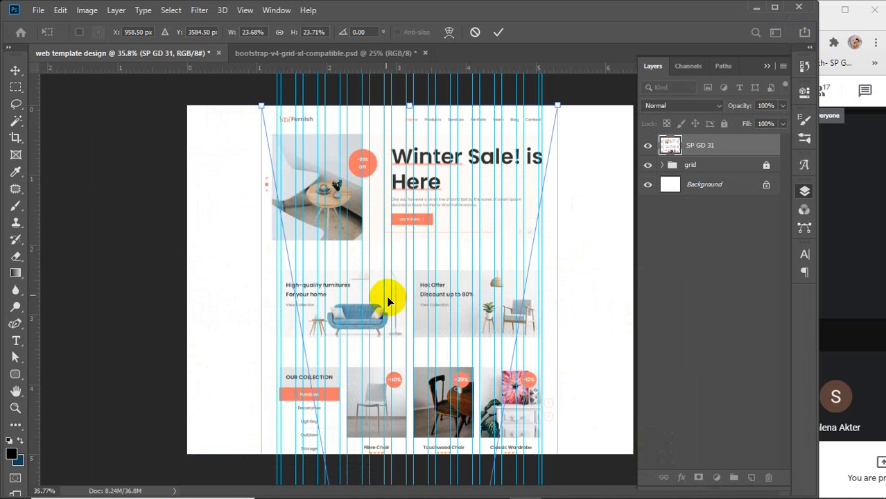
scroll(314, 150, "up", 13)
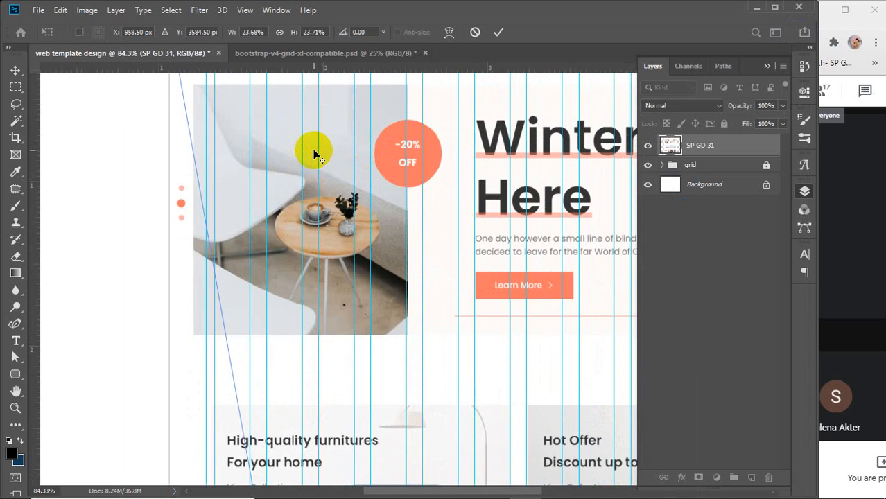
key("alt+space")
left_click_drag(421, 179, 369, 411)
scroll(340, 299, "down", 7)
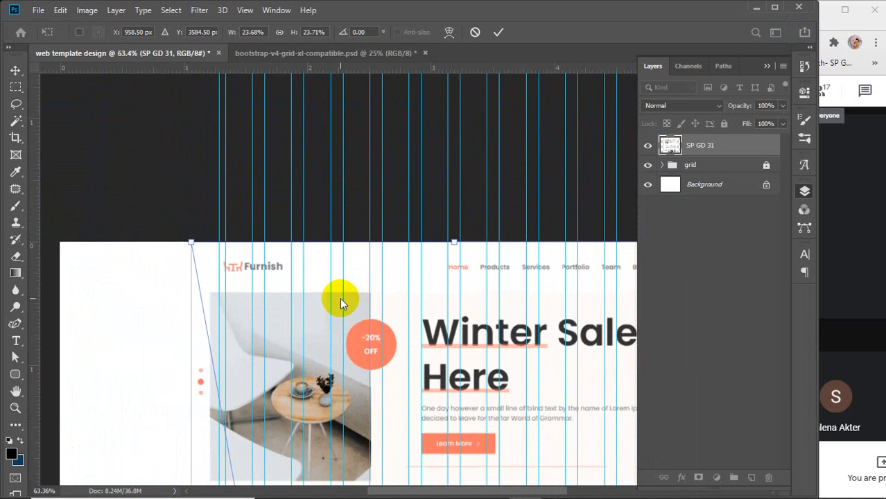
left_click_drag(411, 311, 318, 307)
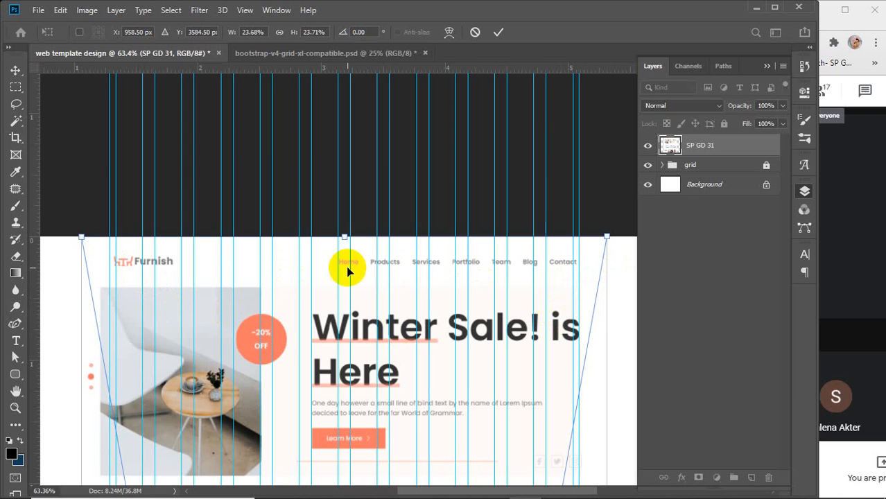
Nudge the SP GD 31 image left to X 947.5 px so the Furnish logo meets the grid's first guide
key("Left")
key("Left")
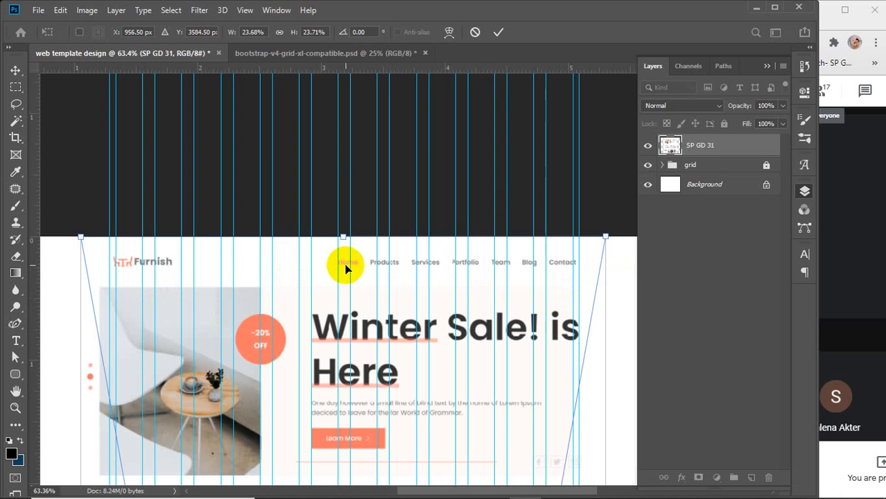
key("Left")
key("Left")
key("Left")
key("Left")
key("Left")
key("Left")
key("Left")
key("Left")
key("Left")
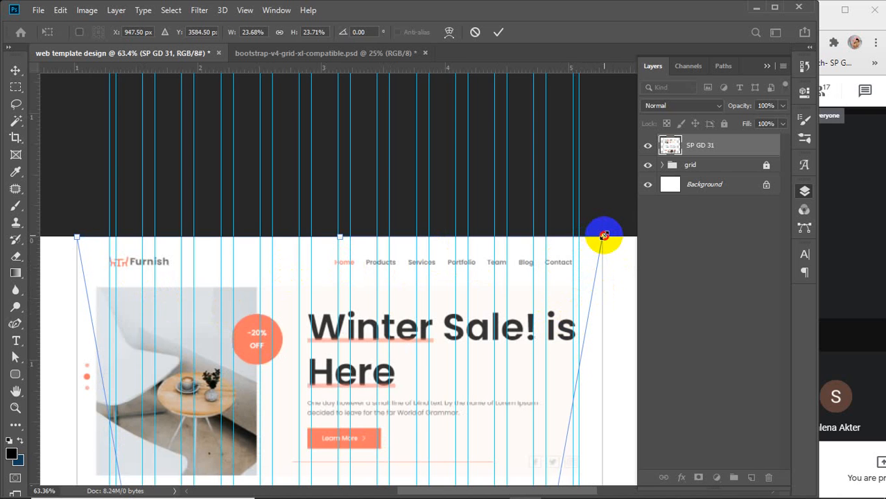
Enlarge the SP GD 31 image proportionally to about 23.96% and realign it with the canvas top at X 956 px, Y 3626.5 px
left_click_drag(604, 236, 609, 231)
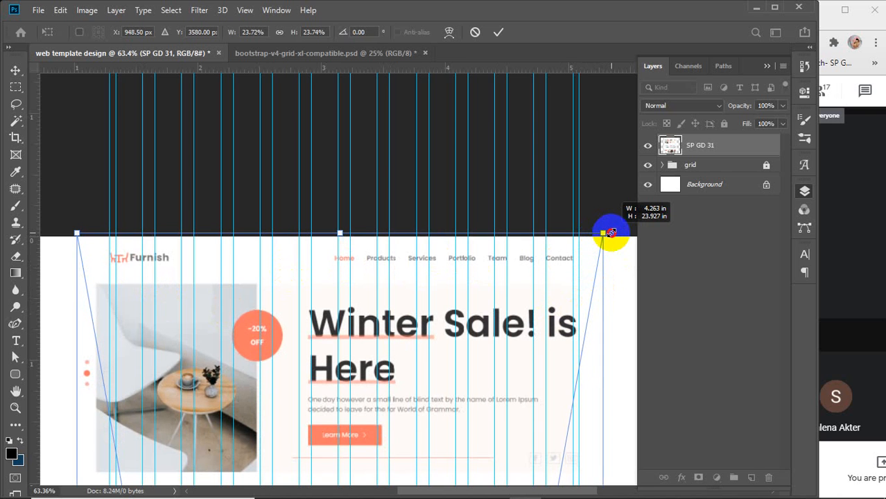
key("ctrl+z")
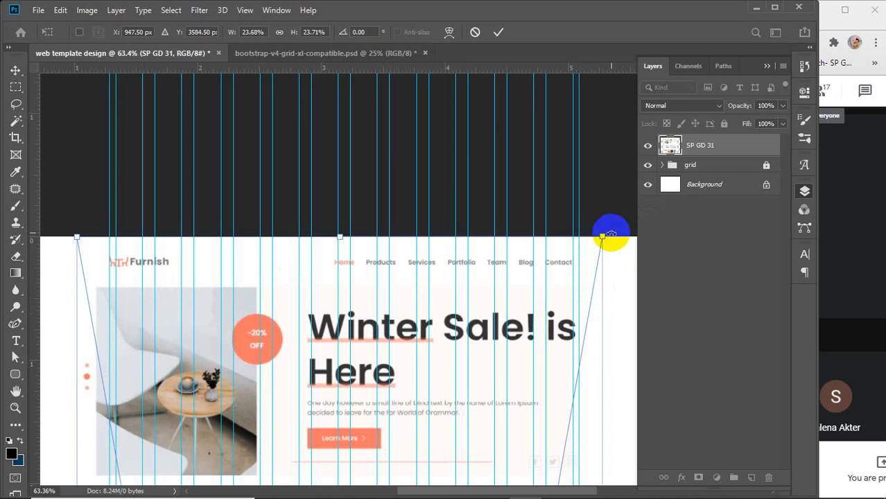
left_click_drag(604, 237, 626, 204)
left_click_drag(483, 293, 477, 341)
key("Left")
key("Left")
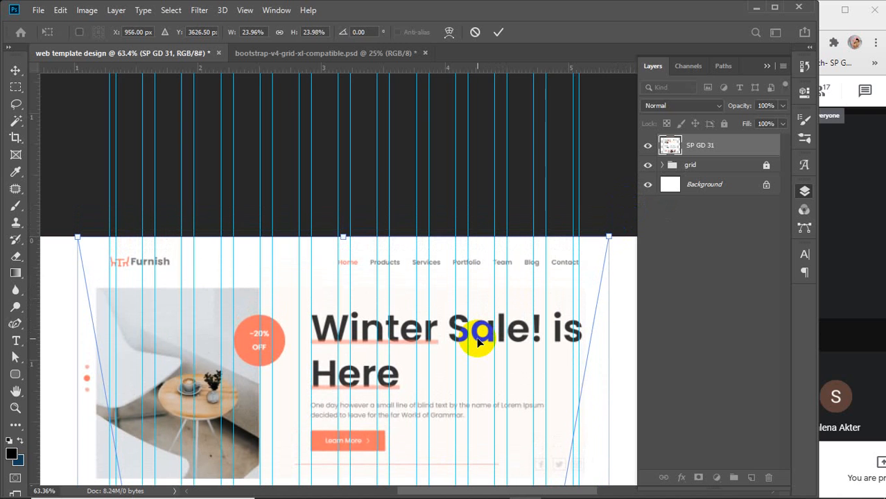
key("Down")
key("Down")
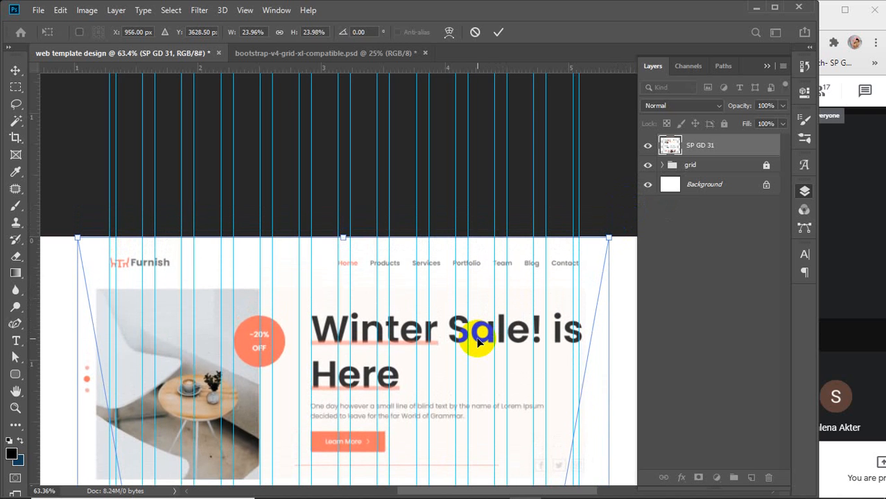
key("Up")
key("Up")
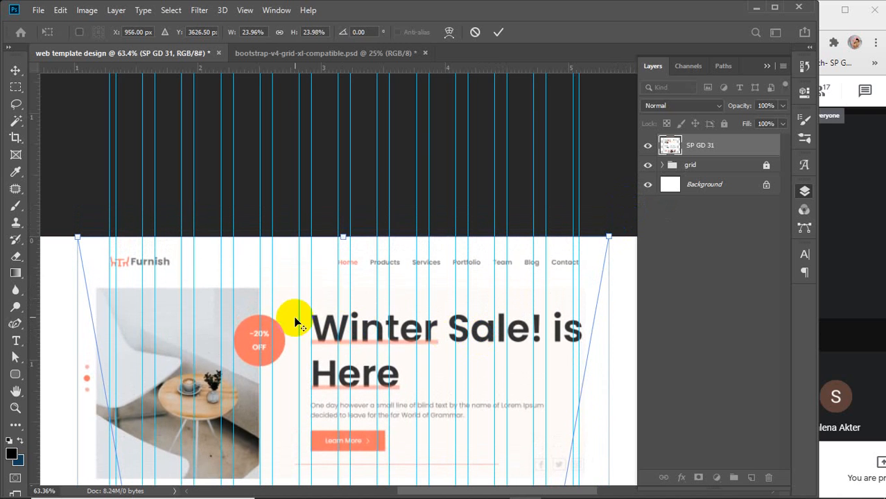
Examine how the Furnish logo, the Contact link and the page sections line up with the grid's outer guides
scroll(113, 267, "up", 2)
scroll(113, 267, "up", 5)
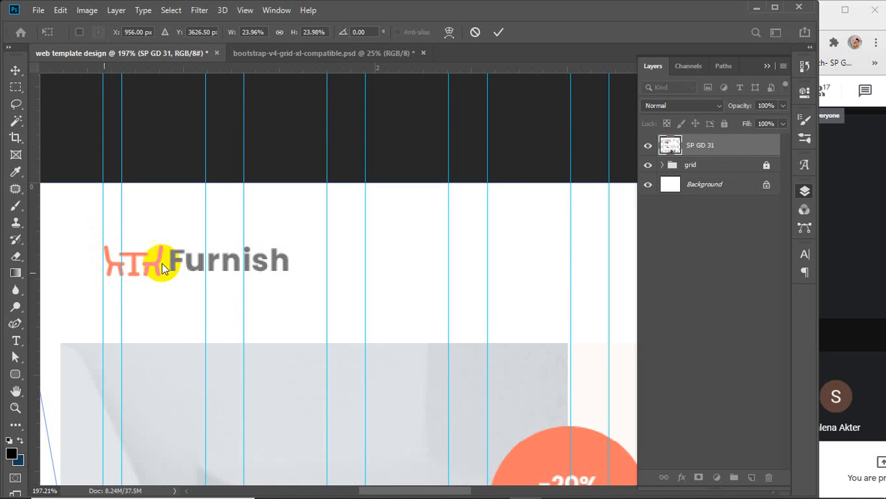
scroll(298, 266, "down", 10)
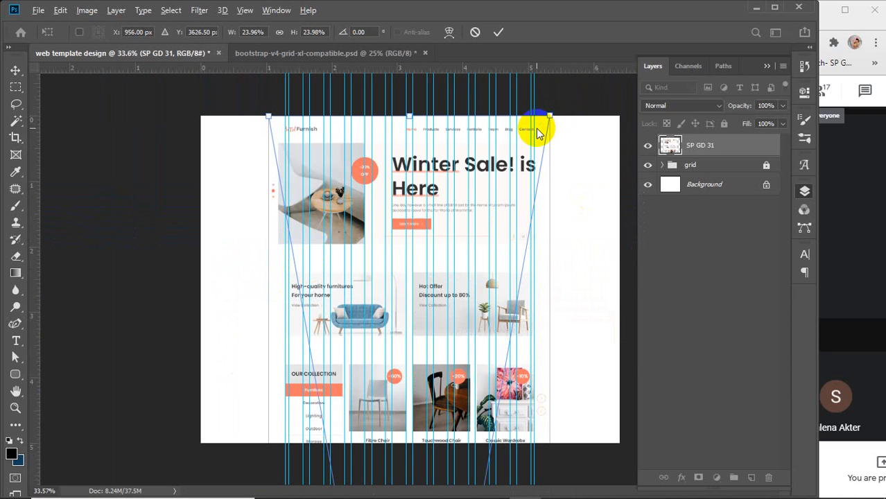
scroll(539, 131, "up", 4)
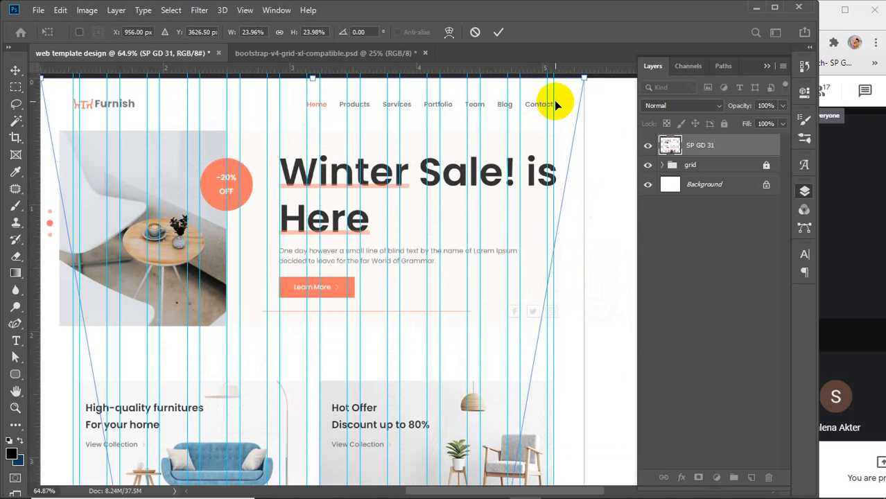
scroll(402, 289, "down", 1)
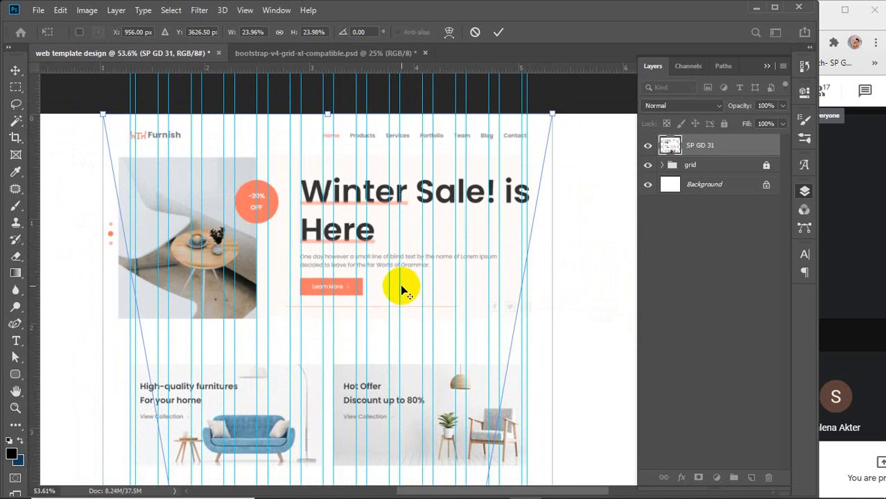
scroll(400, 284, "down", 2)
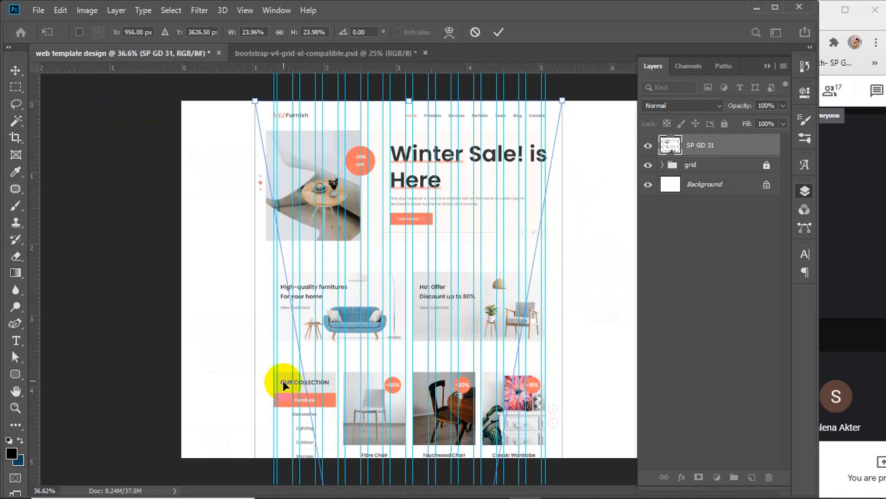
scroll(555, 129, "up", 2)
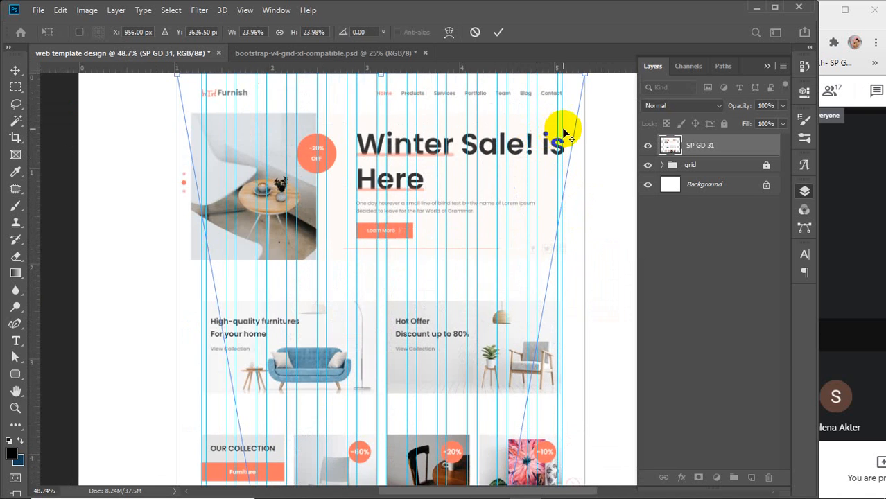
scroll(565, 128, "up", 2)
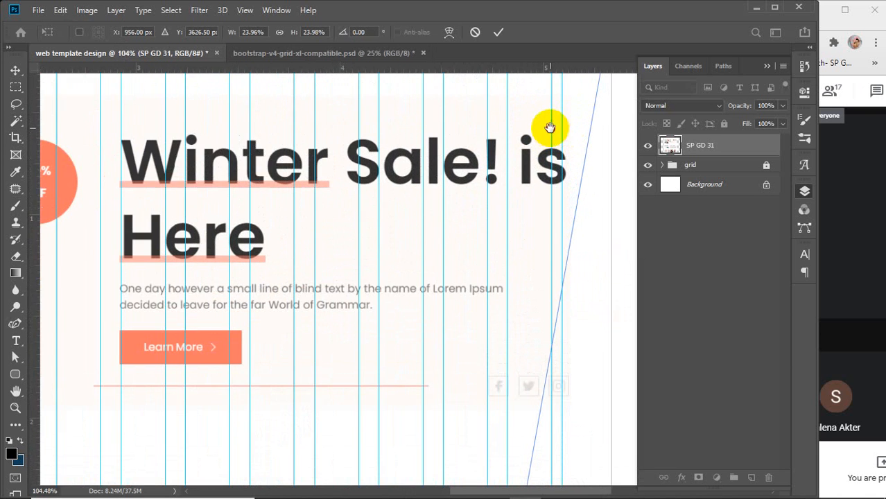
left_click_drag(548, 129, 542, 258)
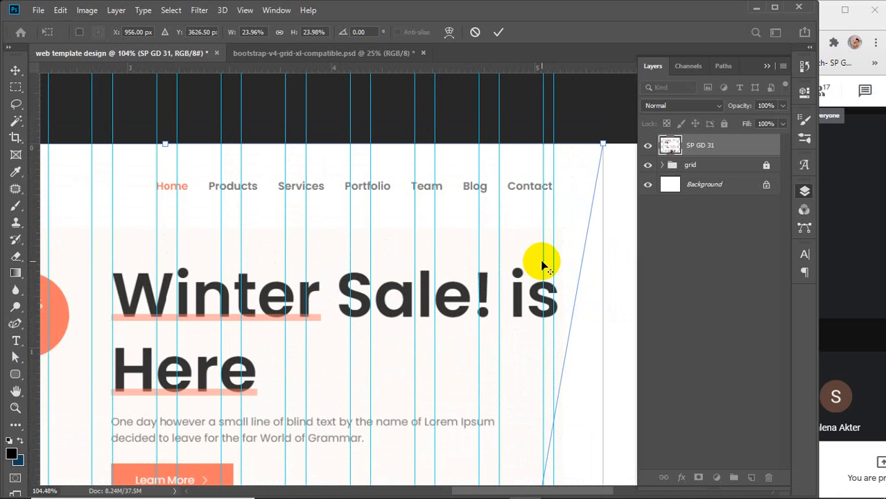
scroll(543, 266, "down", 2)
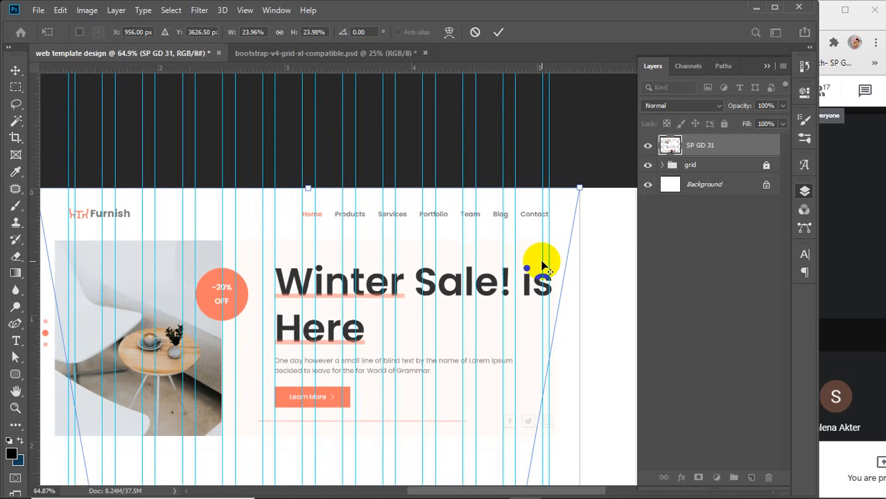
scroll(543, 266, "down", 1)
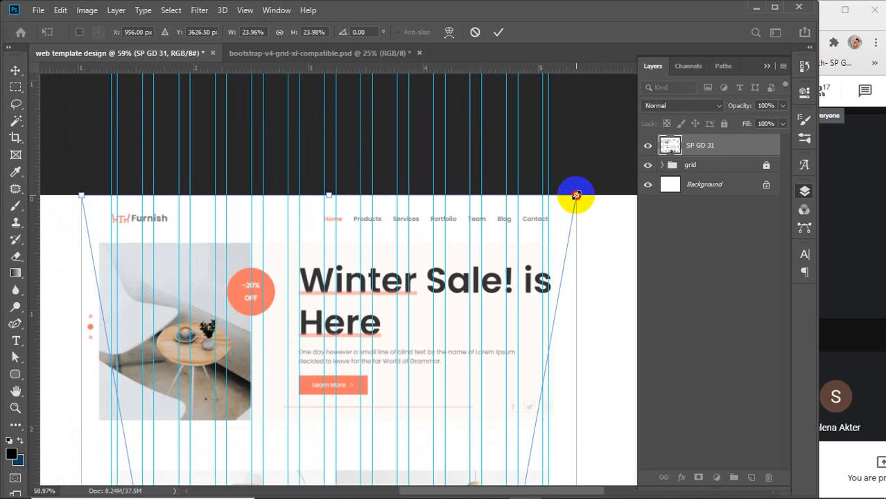
Reduce the SP GD 31 image proportionally to about 23.8% and move it back to the canvas top at X 958.5 px, Y 3602 px
left_click_drag(576, 197, 564, 212)
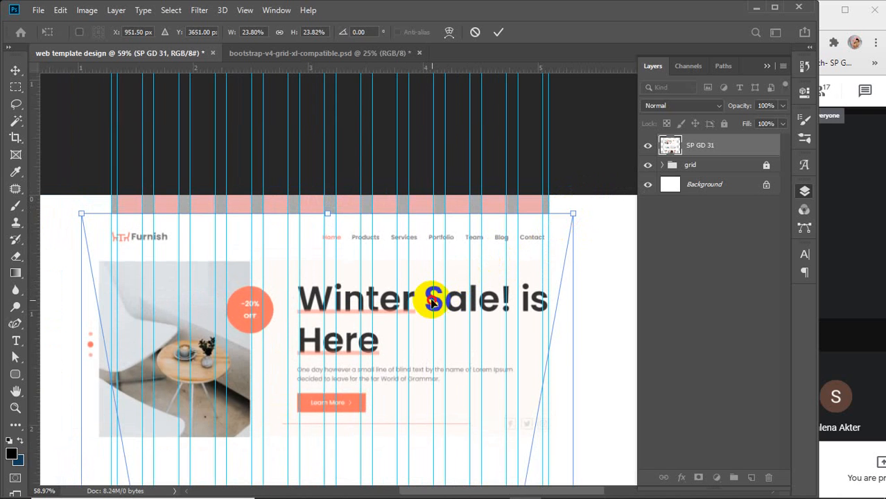
left_click_drag(431, 300, 434, 289)
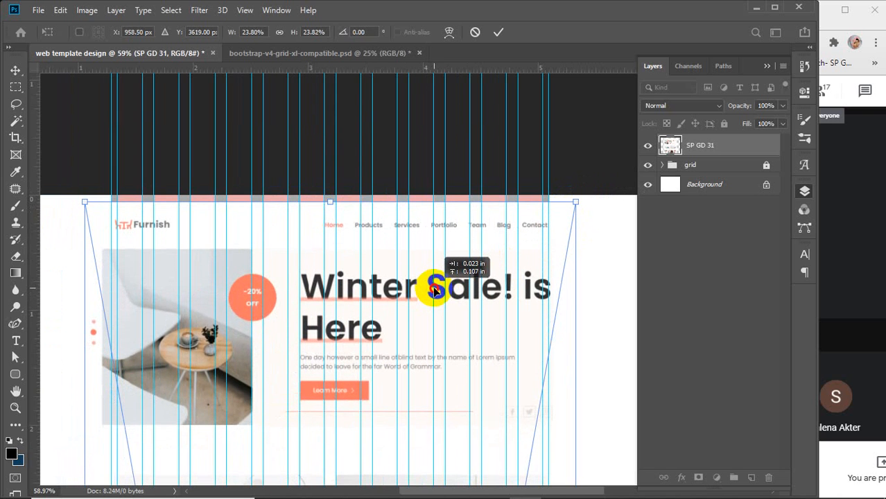
left_click_drag(434, 290, 433, 284)
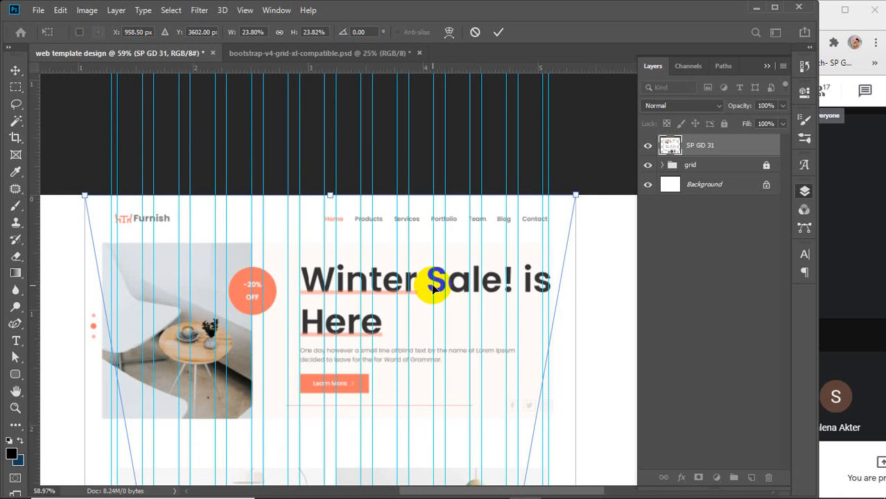
Nudge the SP GD 31 image left to X 953.5 px to centre its content between the outer guides
key("Left")
key("Left")
key("Left")
key("Left")
key("Left")
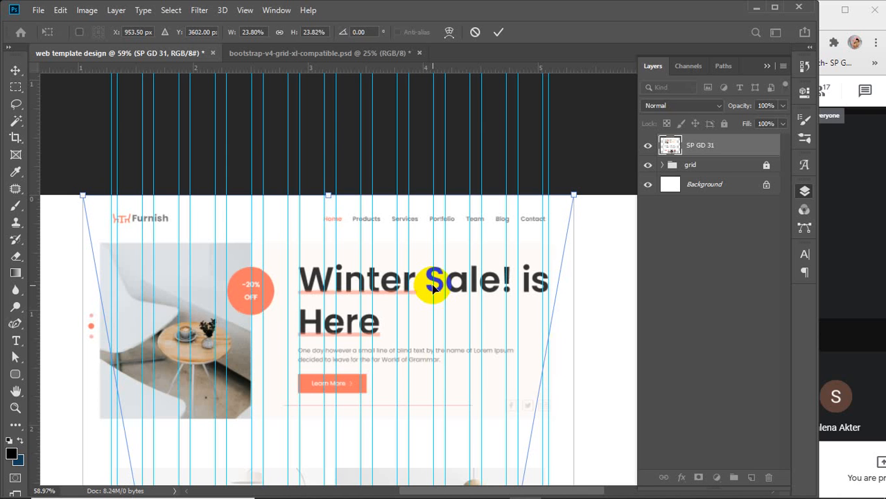
Apply the transformation and fully lock the SP GD 31 layer
left_click(497, 32)
scroll(489, 249, "down", 3)
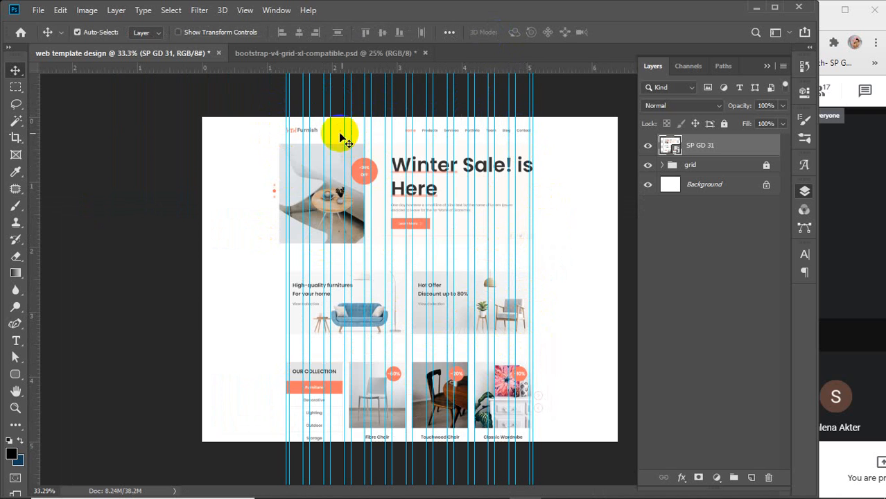
left_click(723, 123)
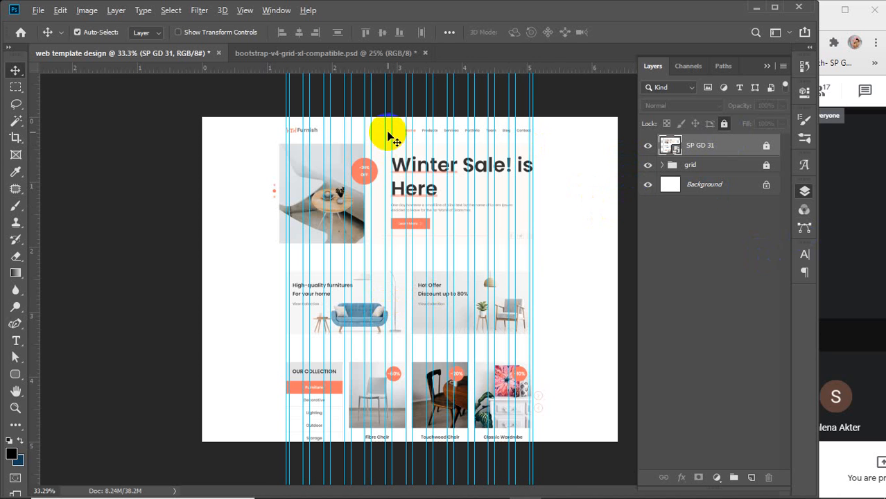
Review the reference layout from the header down to the Our Collection products, and deselect the SP GD 31 layer
scroll(388, 132, "up", 6)
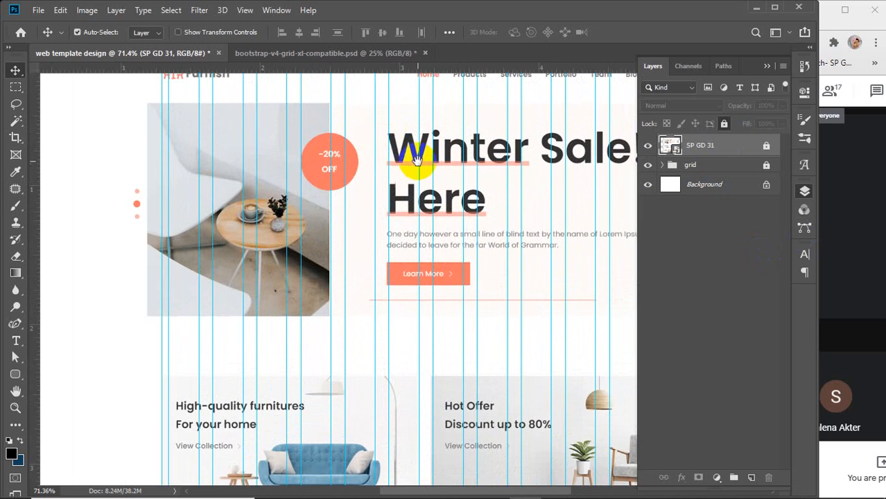
left_click_drag(416, 160, 343, 230)
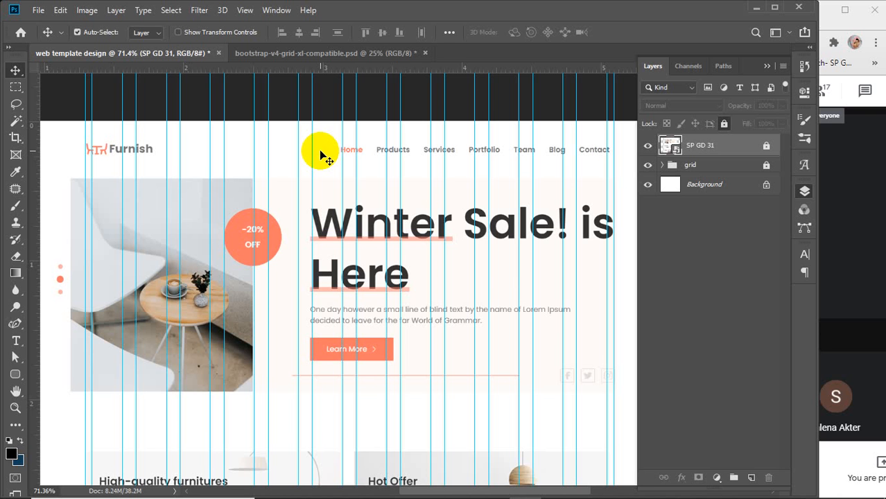
scroll(399, 198, "down", 3)
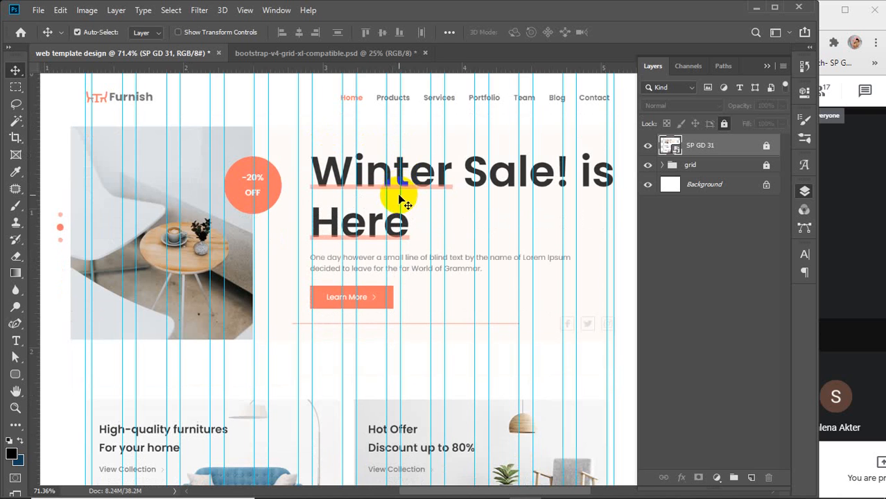
scroll(391, 201, "down", 8)
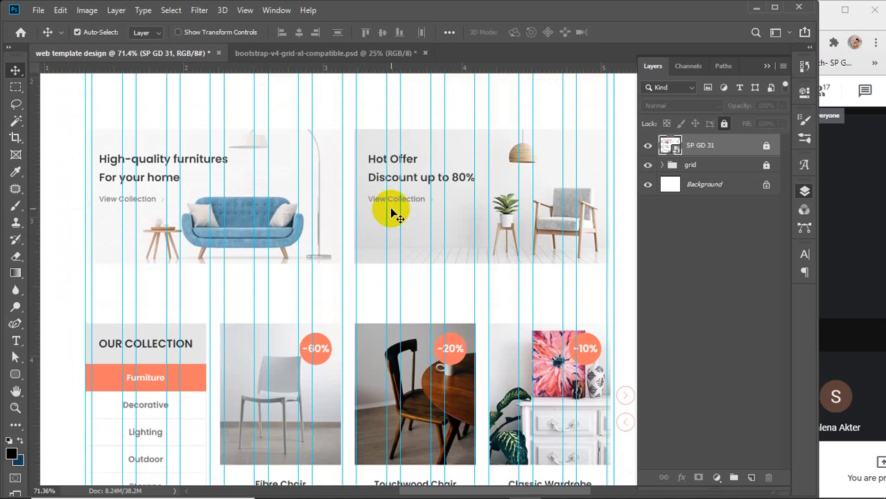
scroll(392, 211, "down", 2)
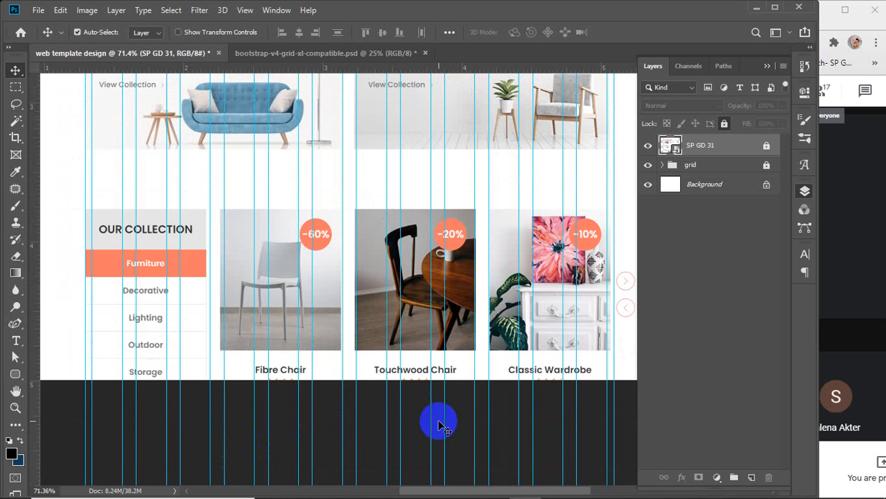
scroll(400, 433, "up", 10)
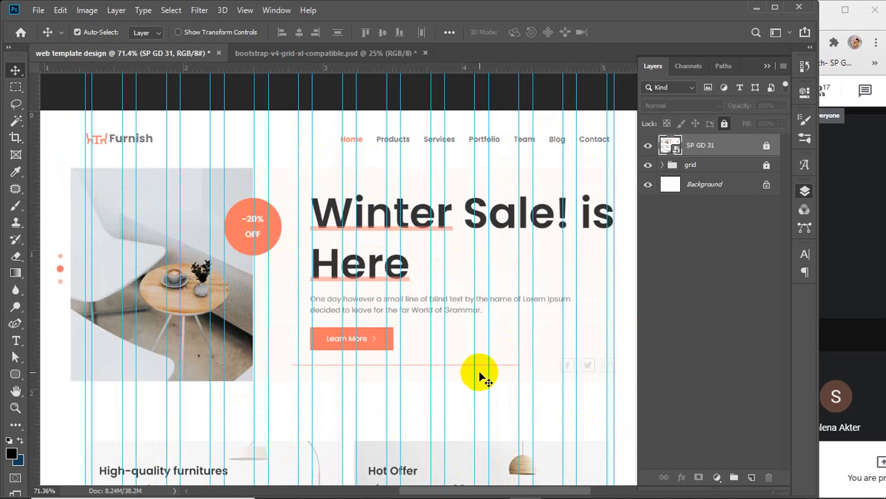
left_click(736, 288)
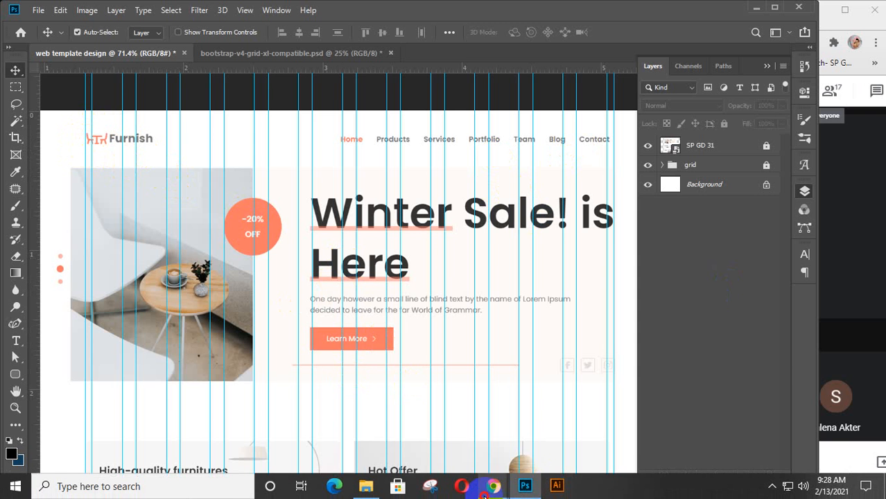
Switch to Chrome, search the web for "furnisher logo" and show the image results
mouse_move(485, 491)
left_click(573, 439)
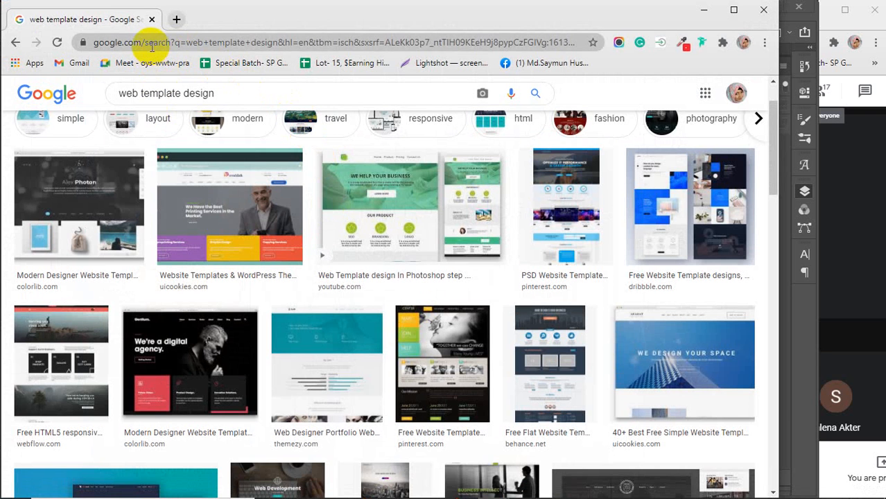
left_click(151, 44)
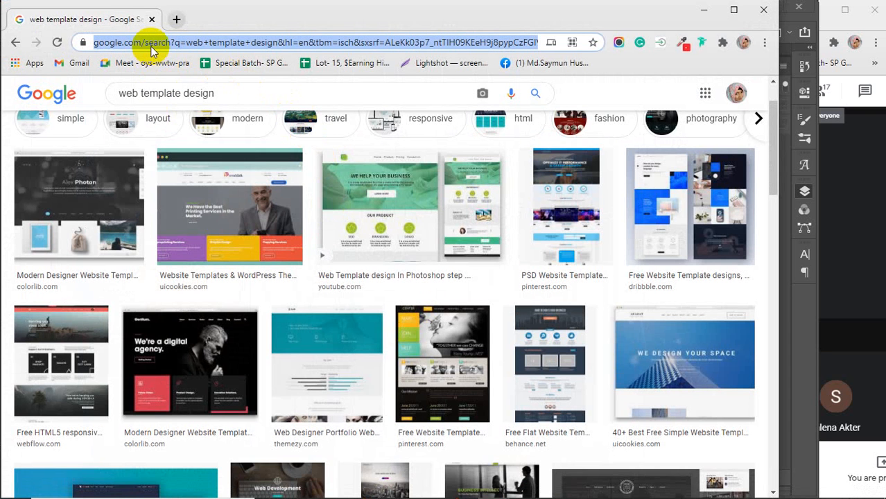
type("fur")
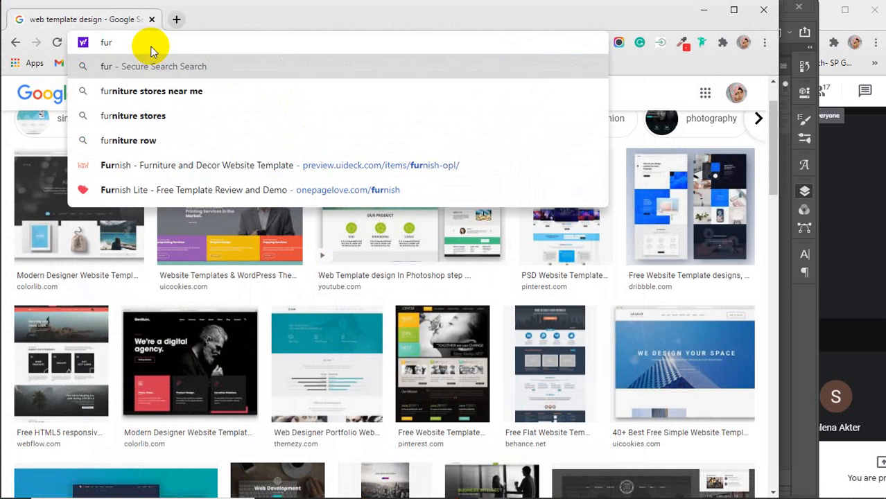
type("nisher")
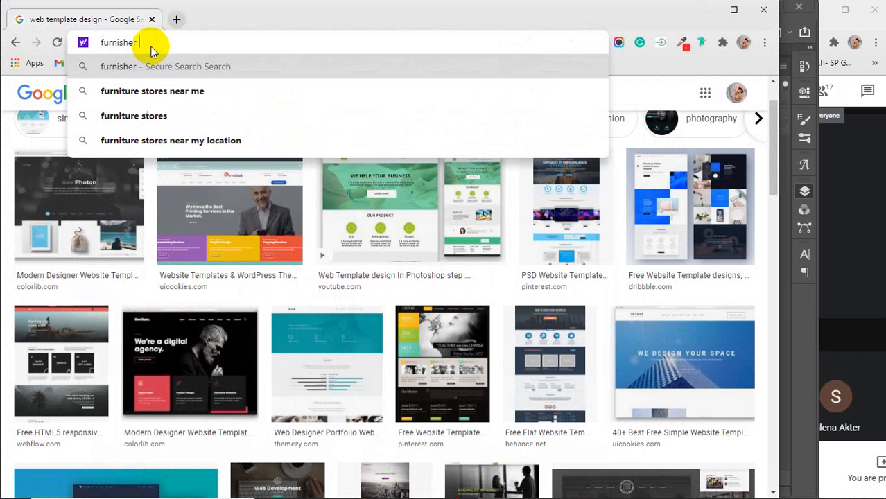
type(" logo")
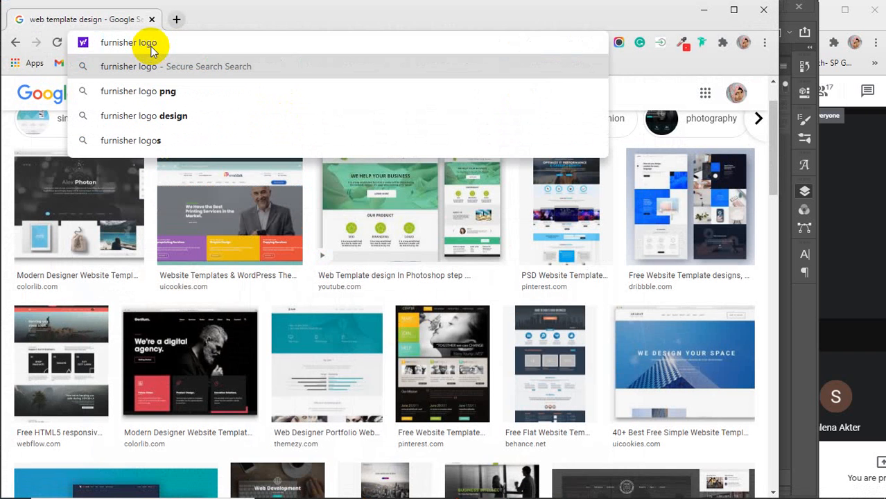
key("Return")
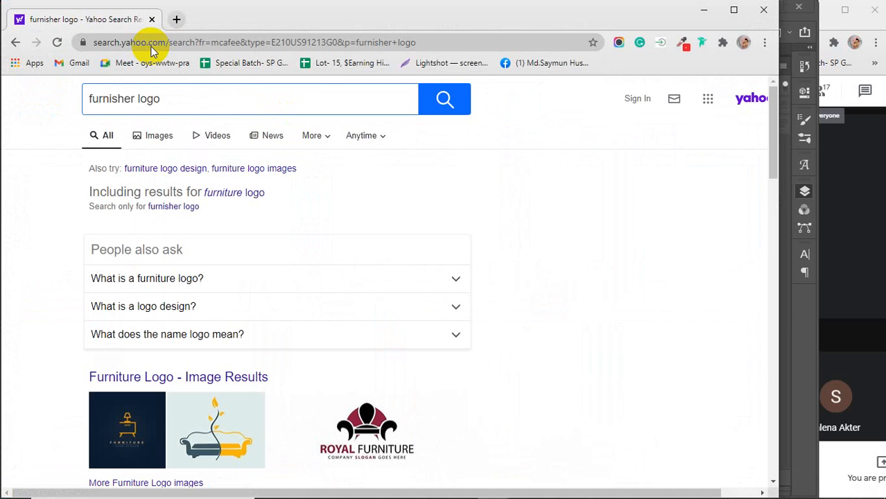
left_click(158, 135)
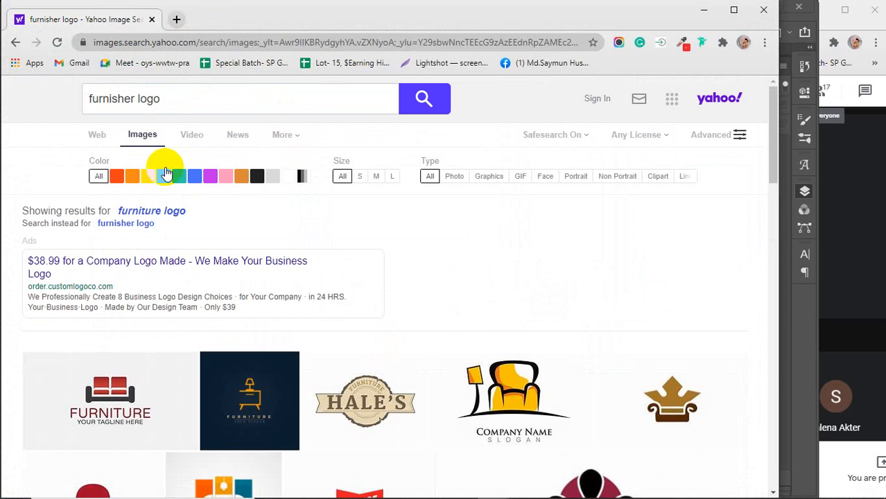
Browse the furniture logo image results and preview the red sofa FURNITURE logo with the tagline
scroll(158, 208, "down", 1)
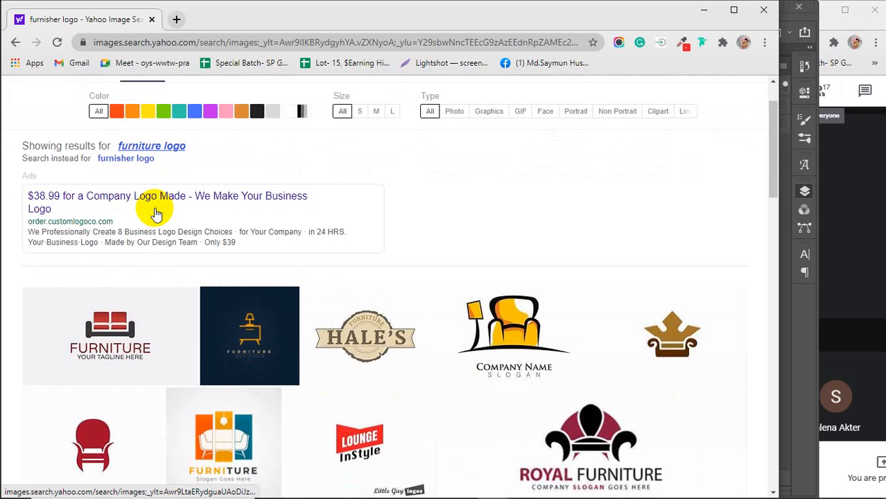
scroll(156, 214, "down", 2)
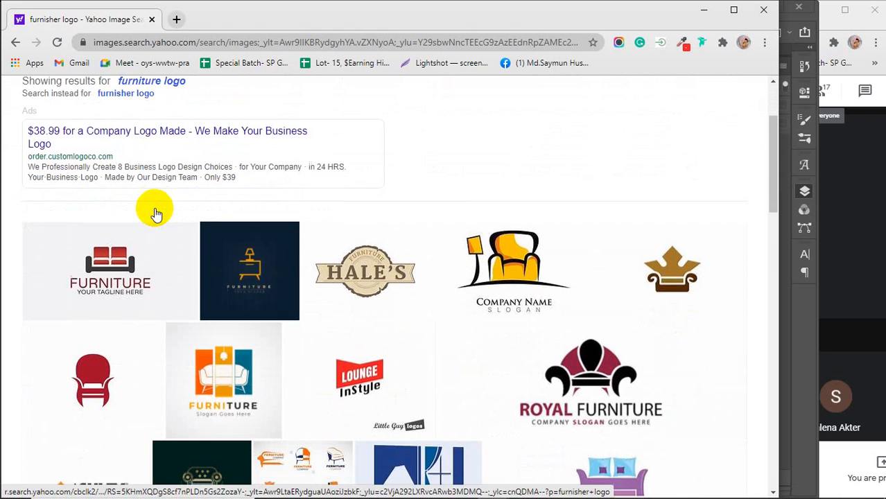
scroll(156, 214, "down", 3)
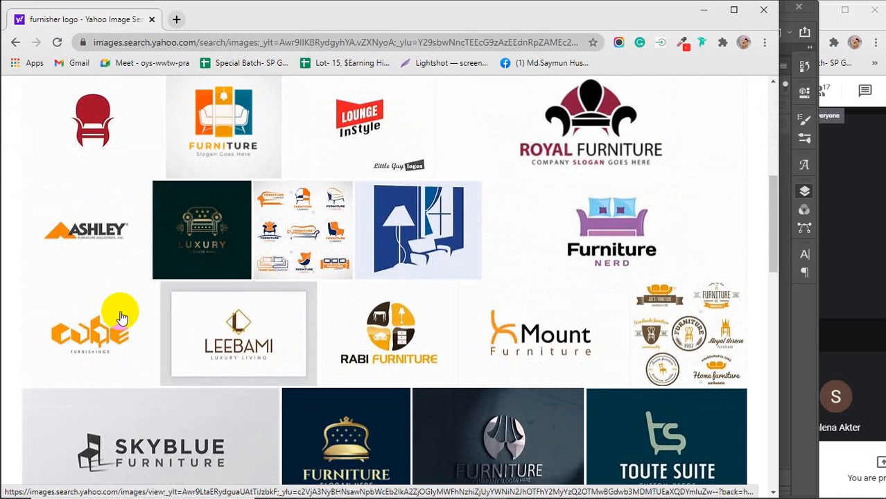
scroll(121, 316, "up", 4)
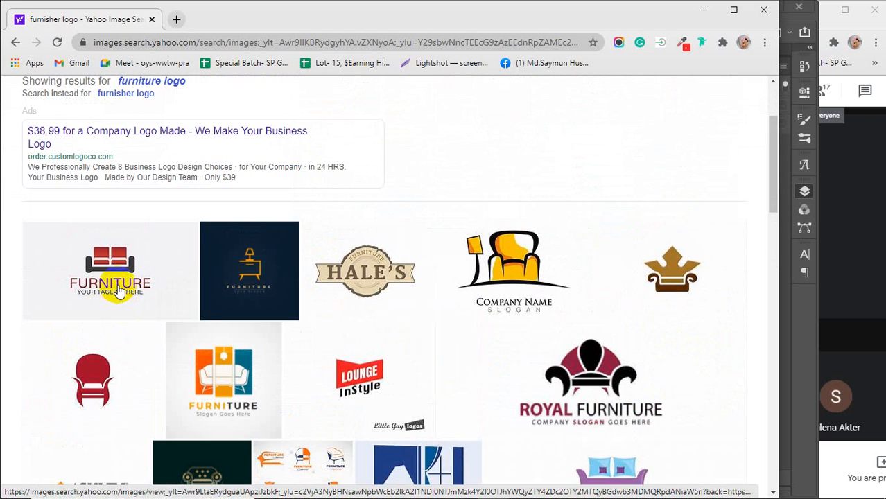
left_click(118, 287)
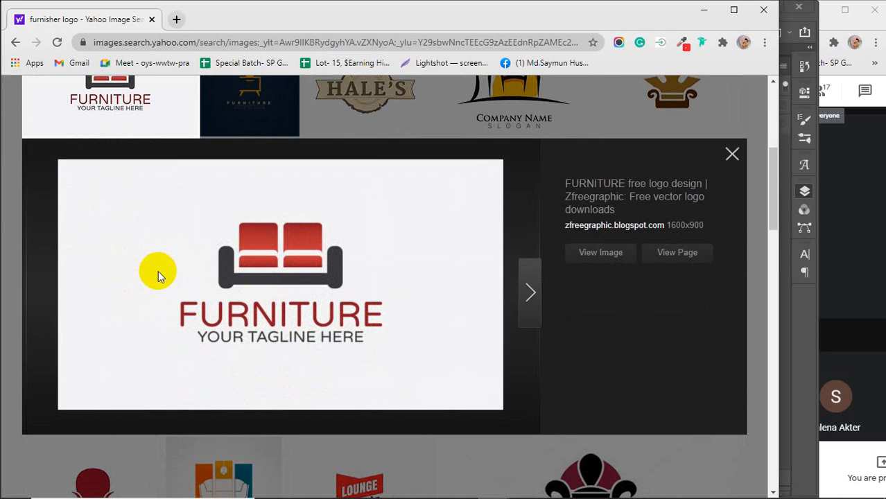
scroll(158, 270, "down", 4)
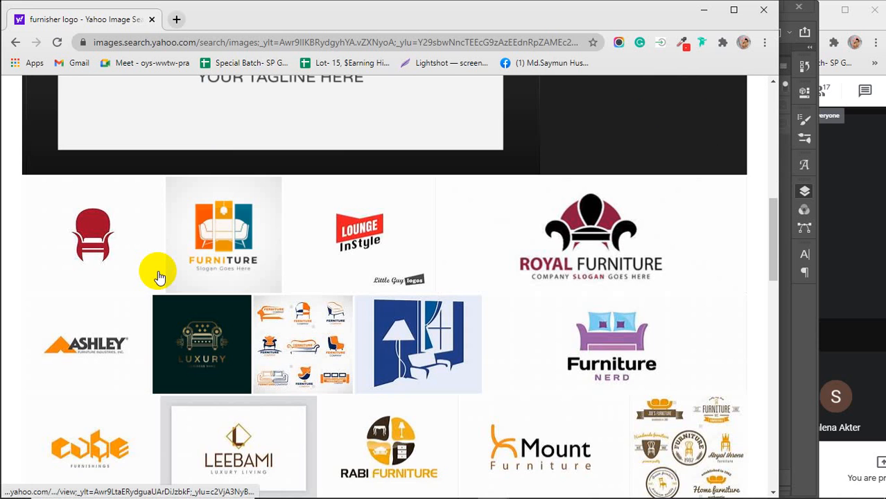
Check the Furnish header logo of the reference layout in Photoshop and return to the logo results in Chrome
left_click(703, 9)
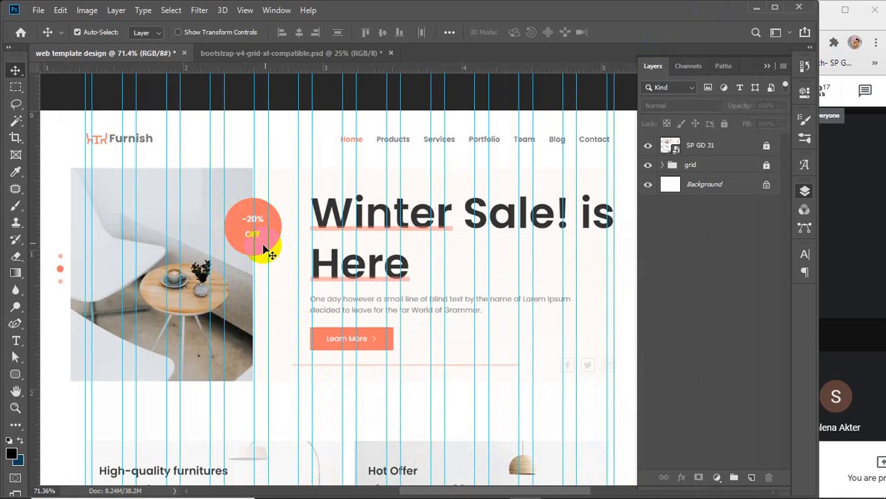
left_click(755, 8)
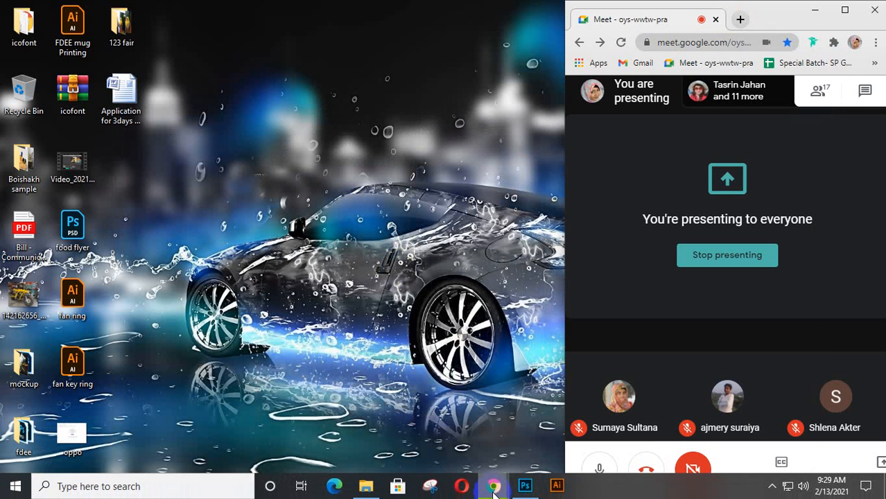
mouse_move(493, 485)
left_click(563, 438)
Look further down the logo results, open the red and black FURNITURE LOGO picture and copy the image
scroll(233, 229, "down", 5)
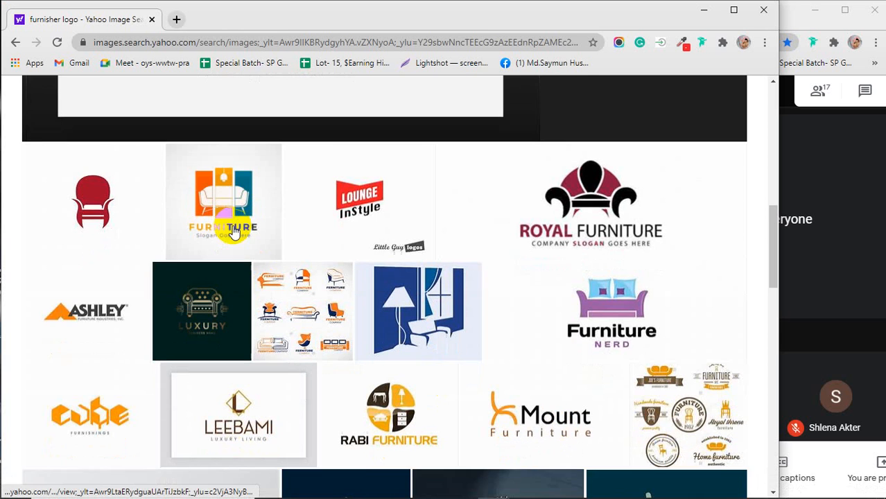
scroll(233, 231, "down", 4)
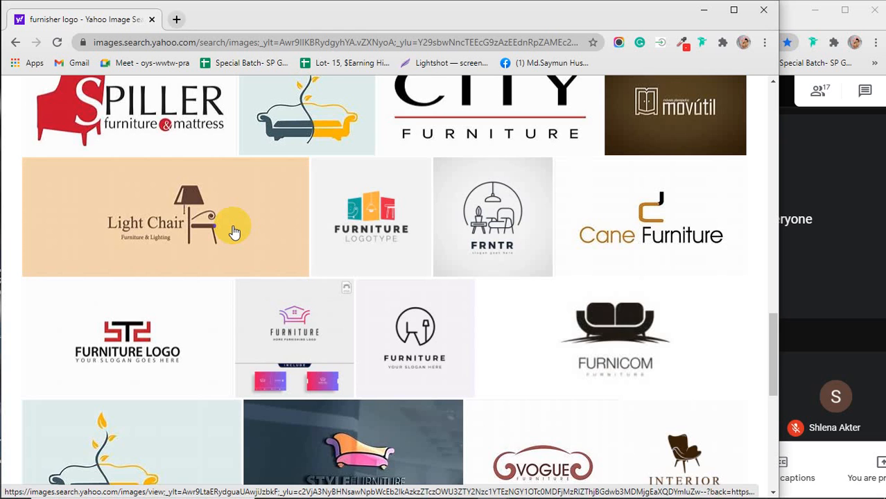
scroll(231, 231, "down", 1)
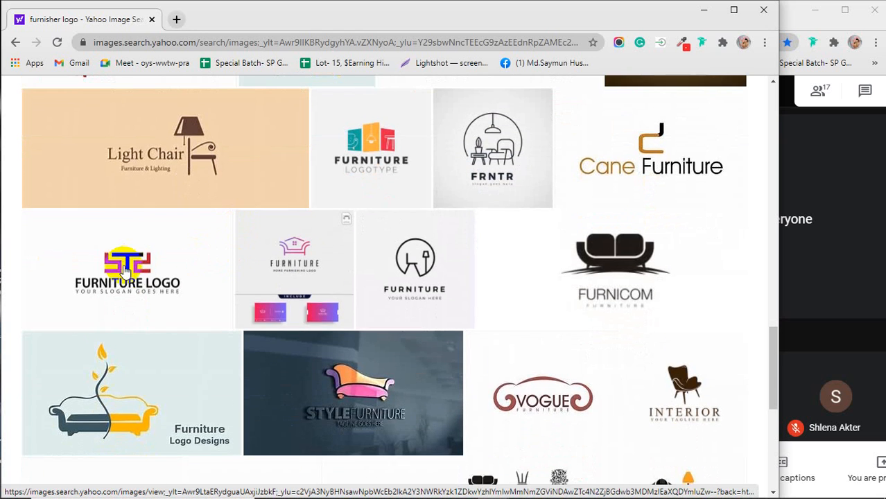
scroll(121, 268, "down", 3)
scroll(124, 268, "down", 3)
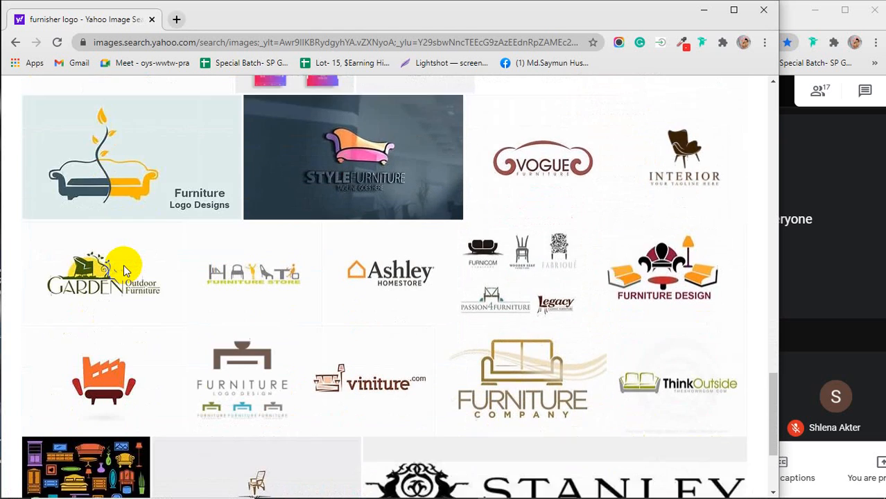
scroll(124, 269, "up", 5)
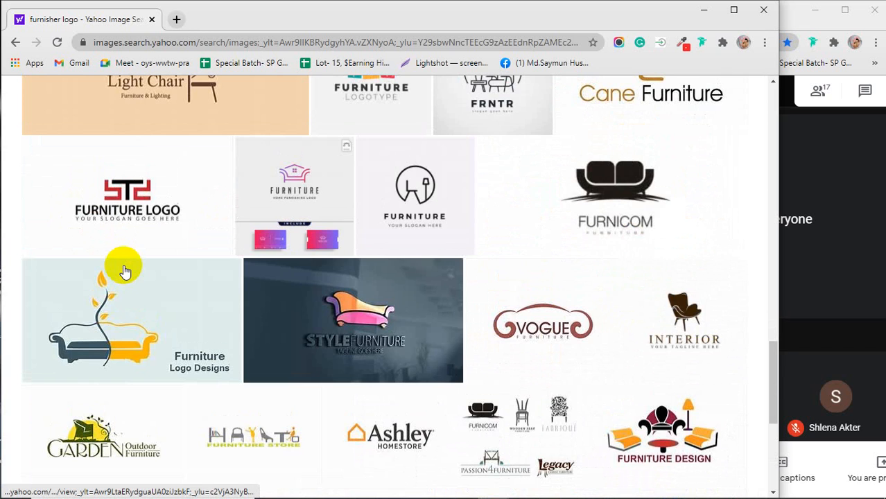
left_click(99, 193)
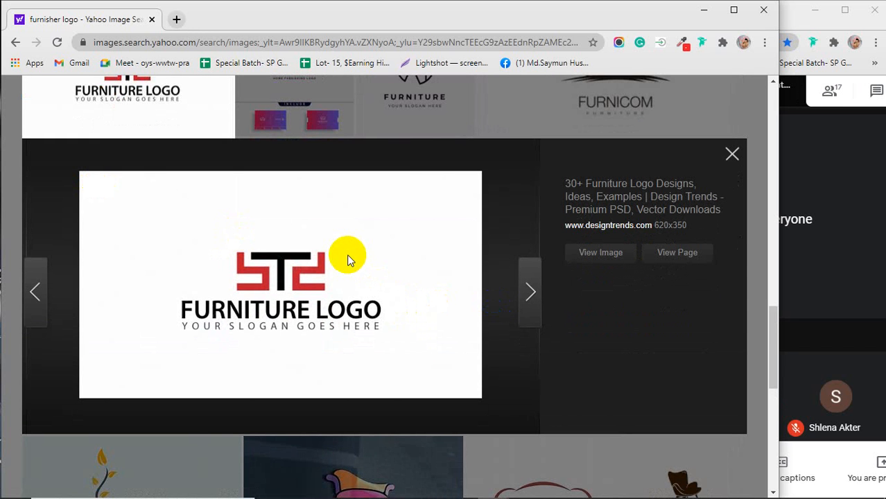
right_click(225, 266)
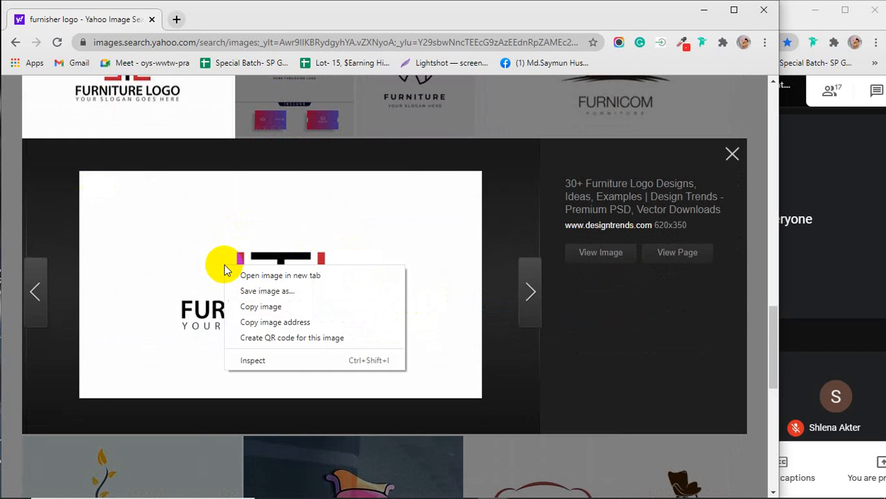
left_click(252, 312)
Switch to Photoshop, paste the copied logo into the web template design document and move it up and left over the banner
left_click(704, 9)
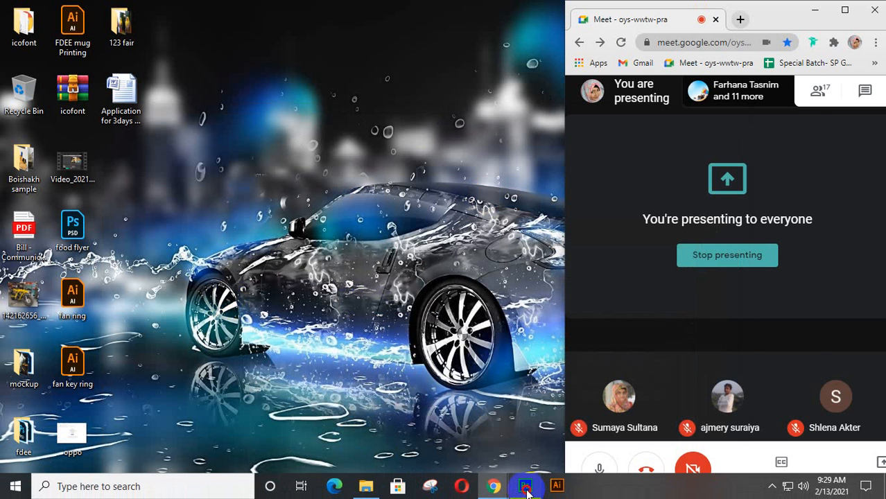
left_click(526, 488)
key("ctrl+v")
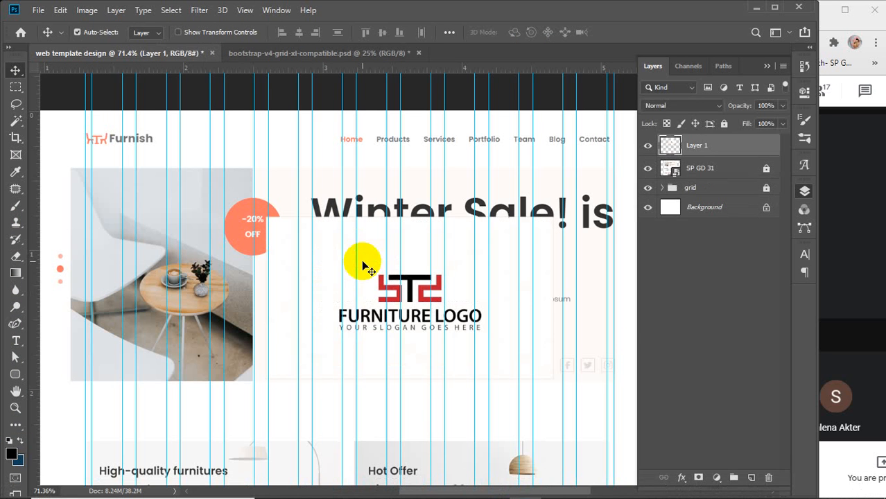
left_click_drag(363, 251, 322, 192)
Hide the SP GD 31 layer and remove the white background around the pasted logo with the Magic Eraser Tool
left_click(647, 168)
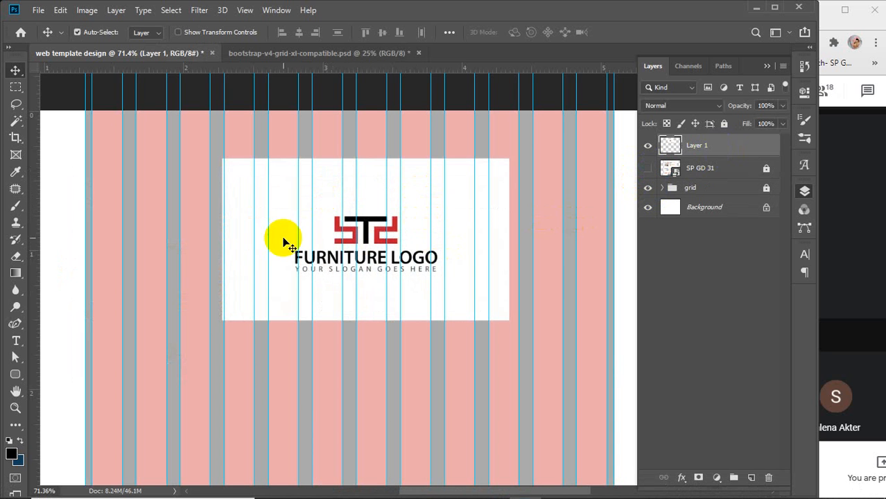
left_click(15, 256)
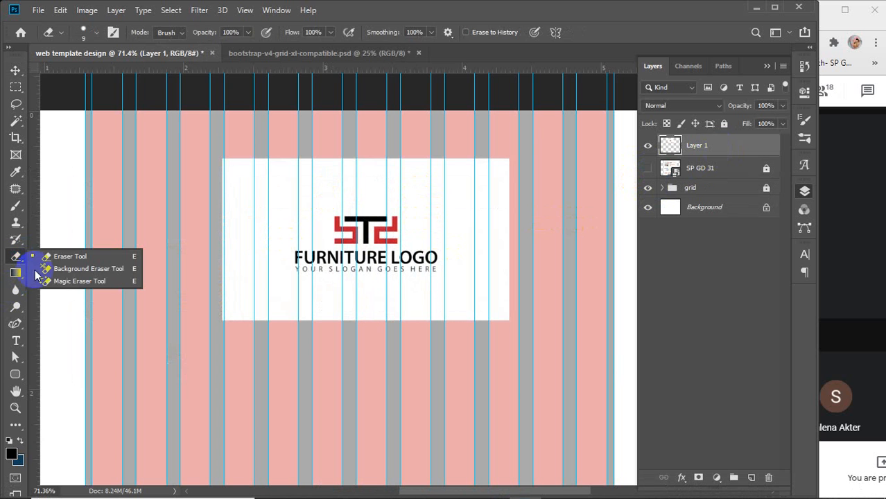
left_click(63, 281)
left_click(235, 200)
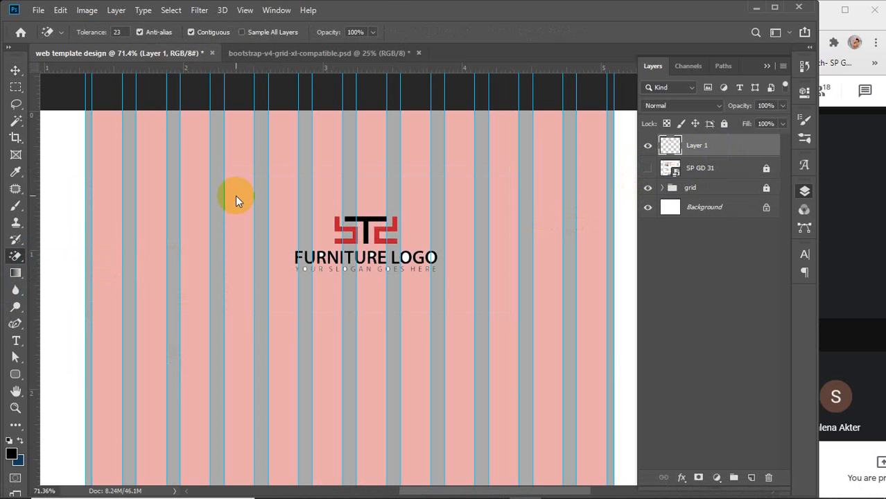
Erase the remaining white areas inside the letters of the FURNITURE LOGO title and its slogan line
scroll(319, 223, "up", 5)
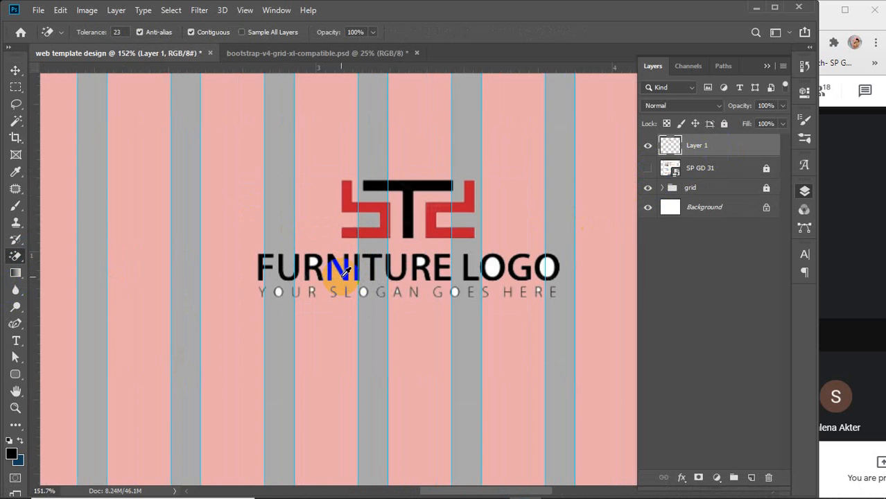
scroll(345, 271, "up", 2)
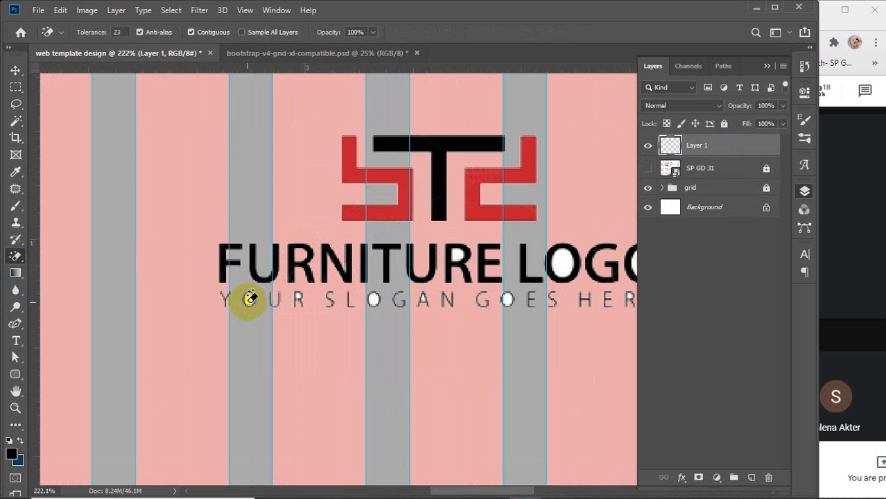
left_click(293, 296)
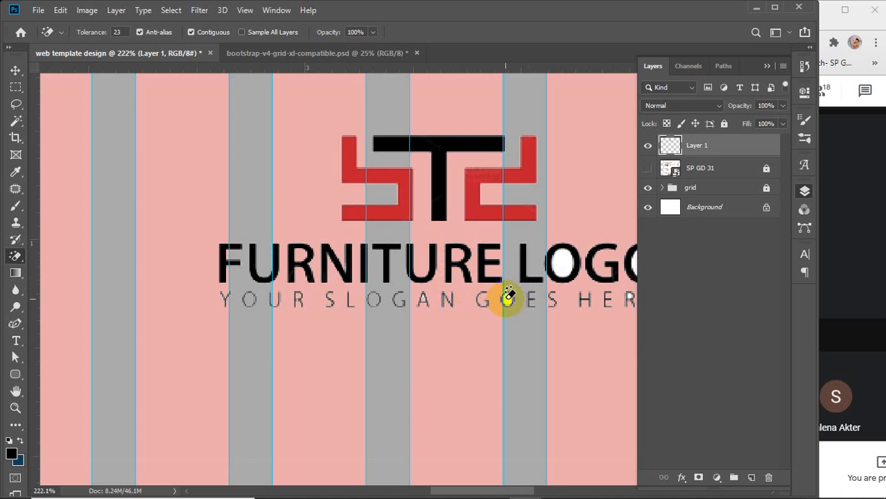
left_click_drag(593, 316, 364, 318)
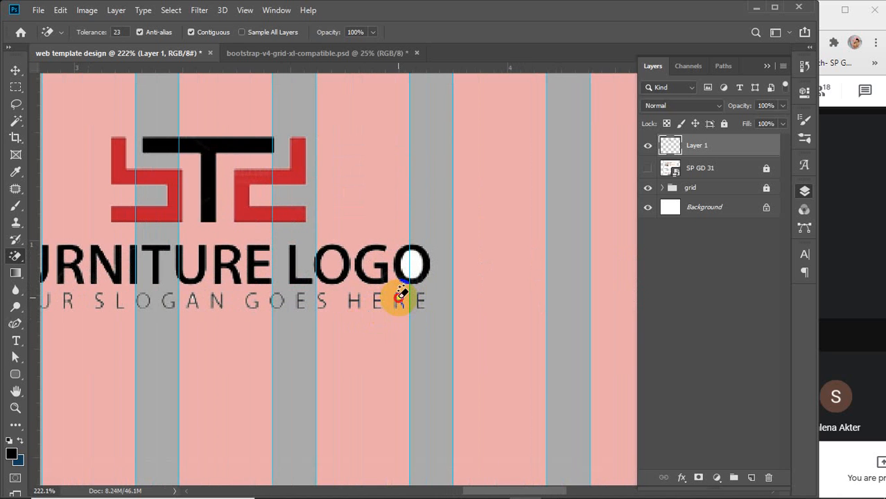
left_click(414, 263)
Show the SP GD 31 reference layer again and move the cleaned logo up and left toward the header
key("v")
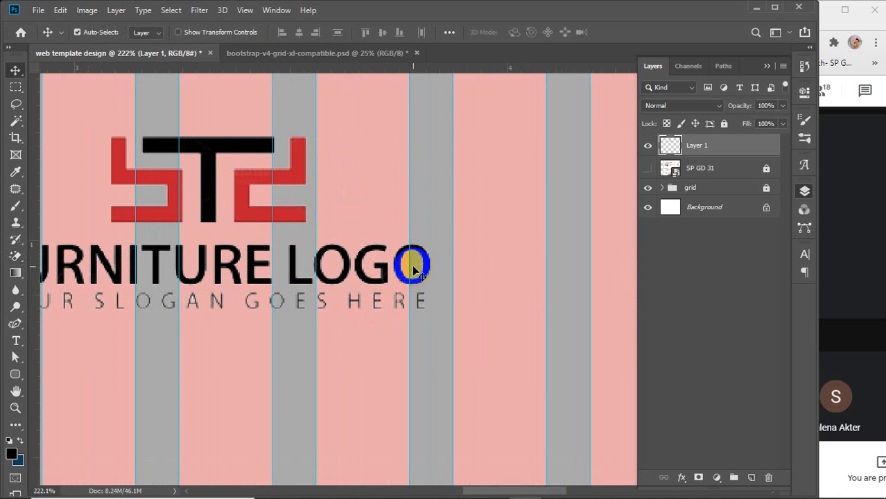
scroll(414, 269, "down", 6)
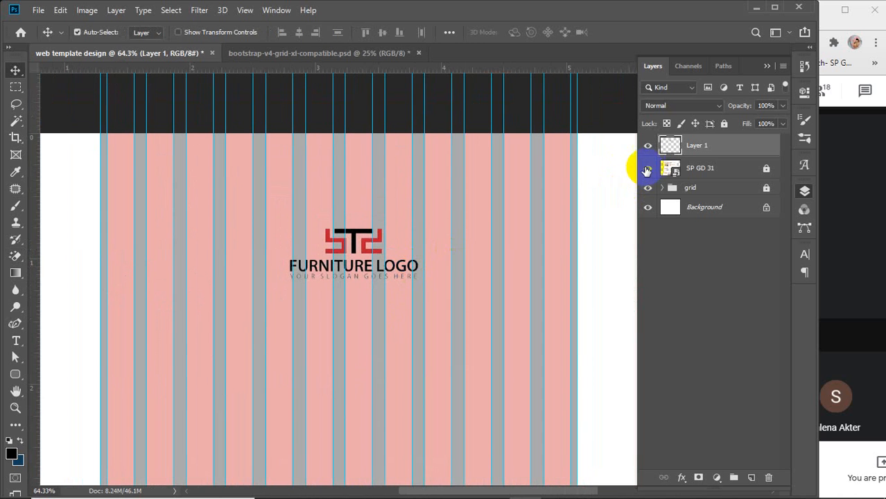
left_click(648, 169)
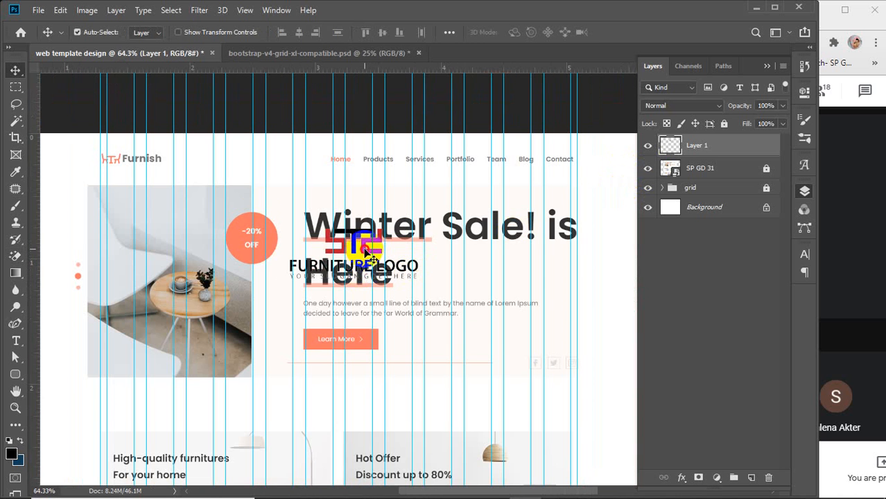
left_click_drag(369, 255, 330, 195)
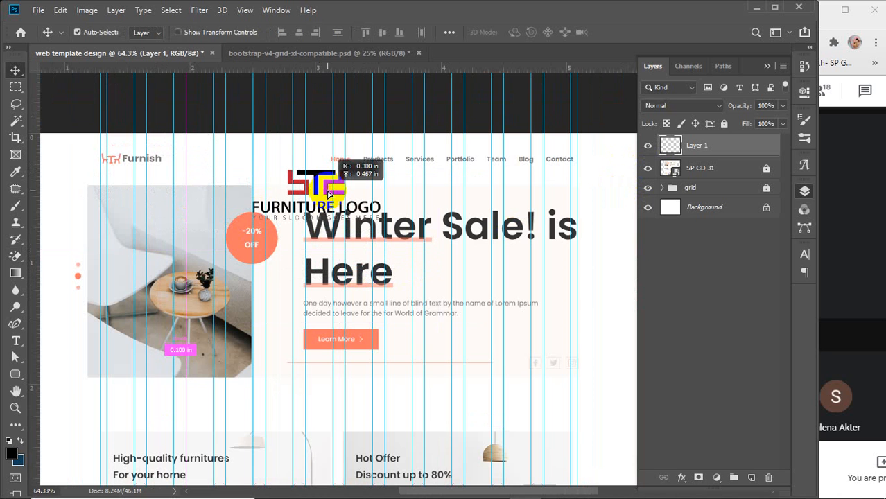
Hide the logo layer and draw a rectangle of about 1918 × 1513 px from the canvas origin, covering the whole page
left_click(647, 145)
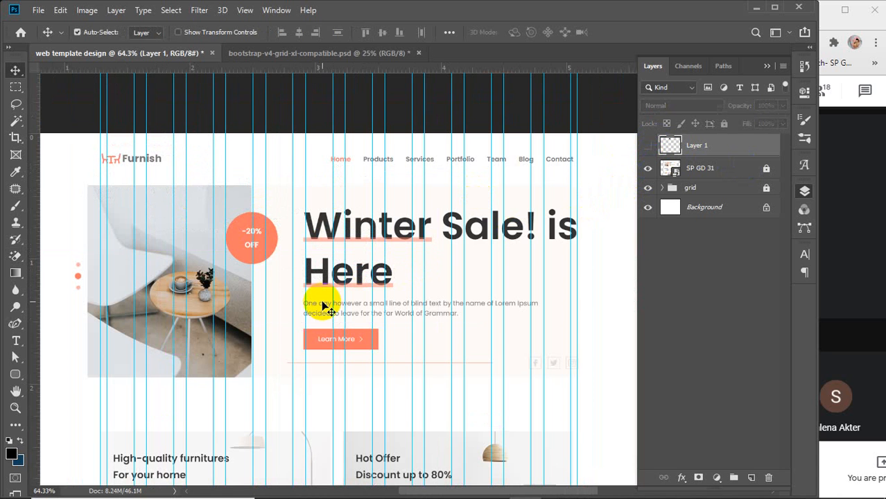
scroll(322, 305, "down", 4)
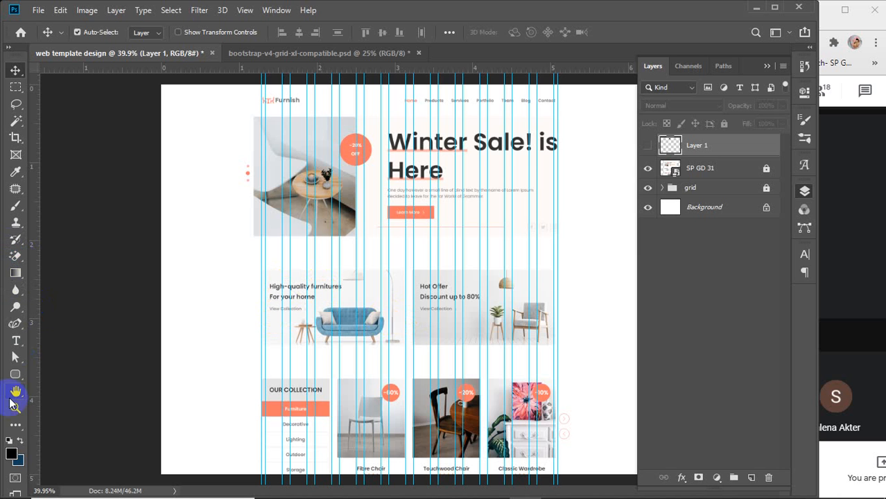
left_click(15, 375)
left_click(88, 370)
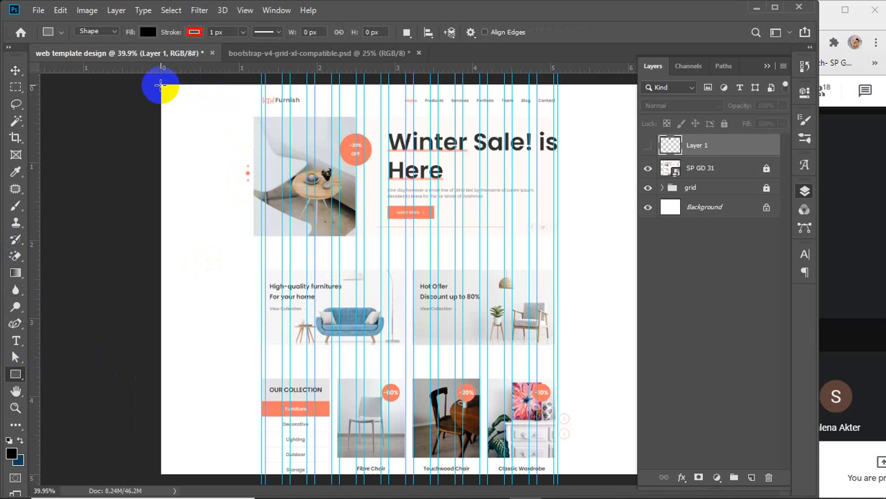
left_click(767, 66)
left_click_drag(161, 85, 657, 477)
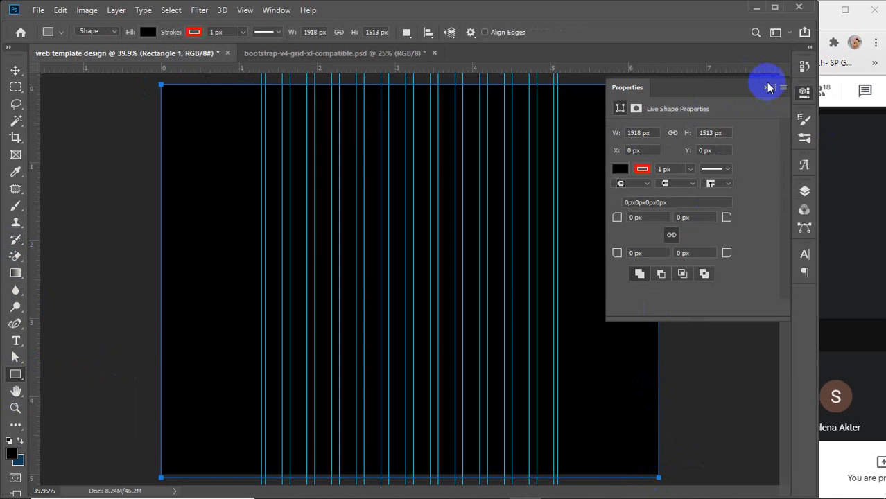
Give the full-page rectangle a white fill and no stroke
left_click(620, 170)
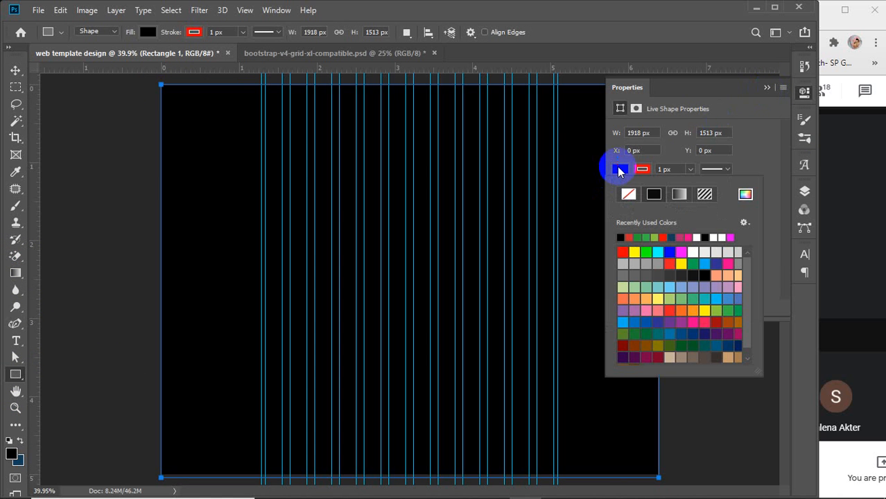
left_click(699, 237)
left_click(628, 194)
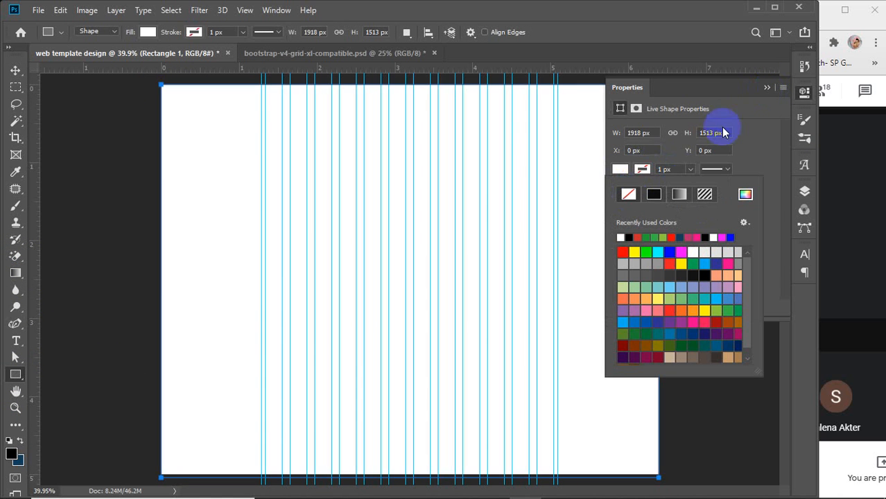
left_click(767, 89)
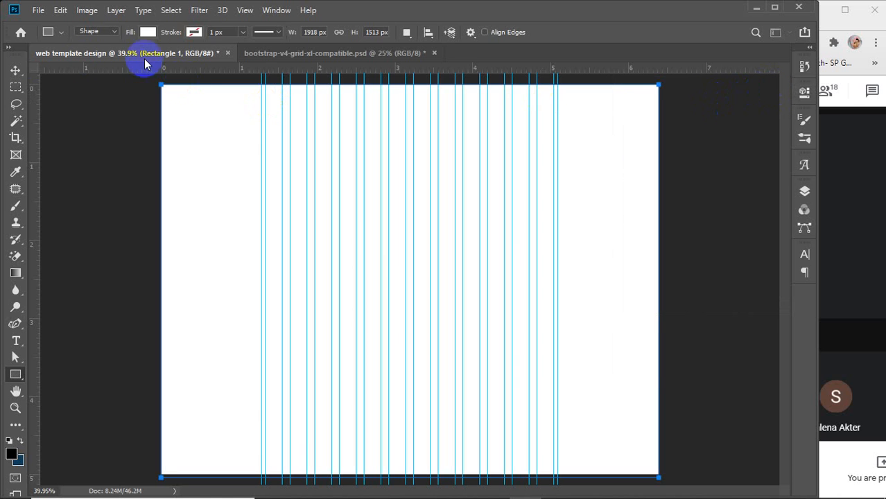
Rename the rectangle layer as BG and place it directly below the grid group in the layer order
left_click(15, 70)
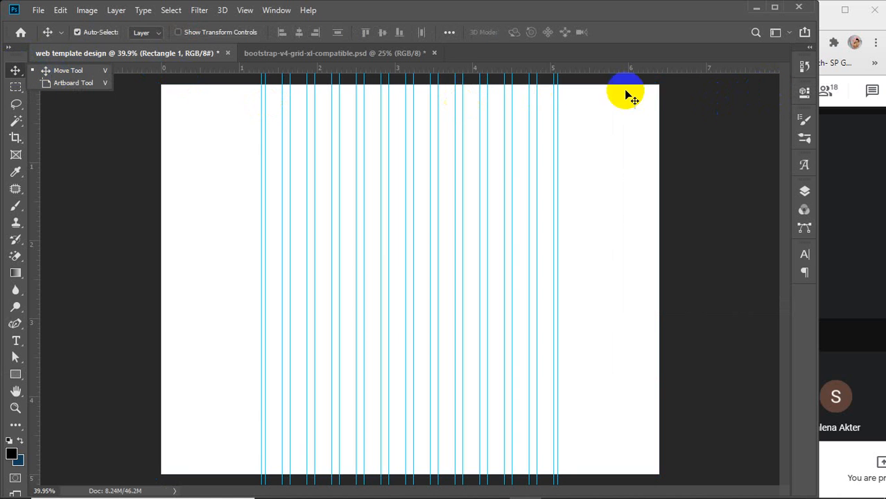
left_click(804, 194)
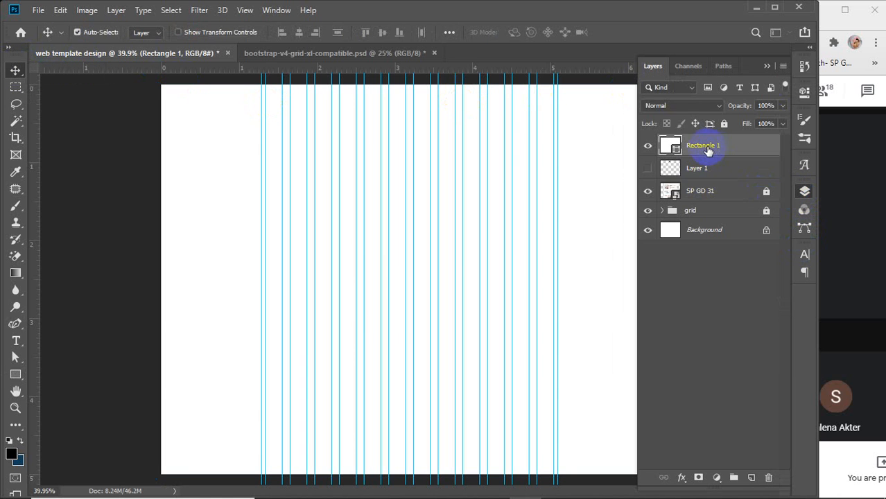
double_click(703, 146)
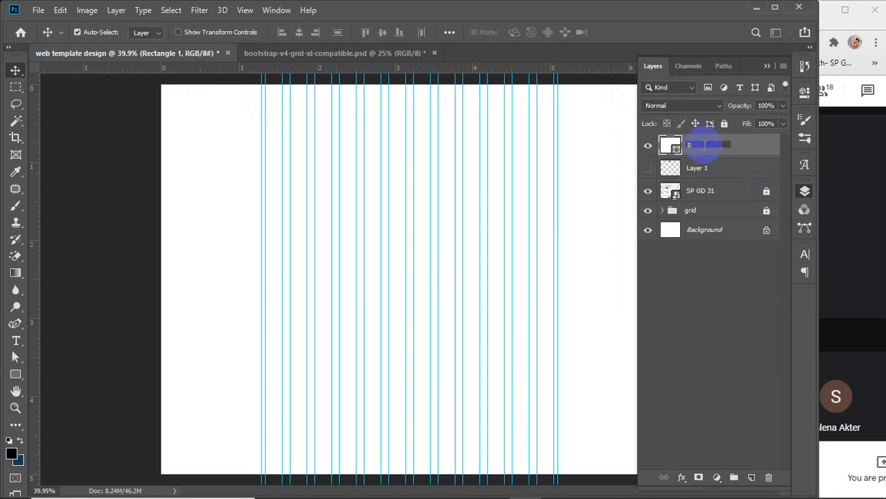
key("Return")
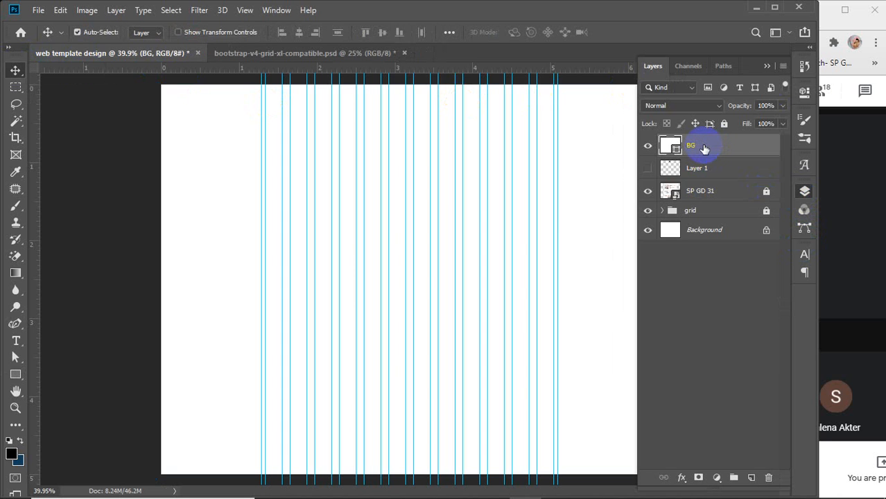
left_click_drag(715, 146, 710, 221)
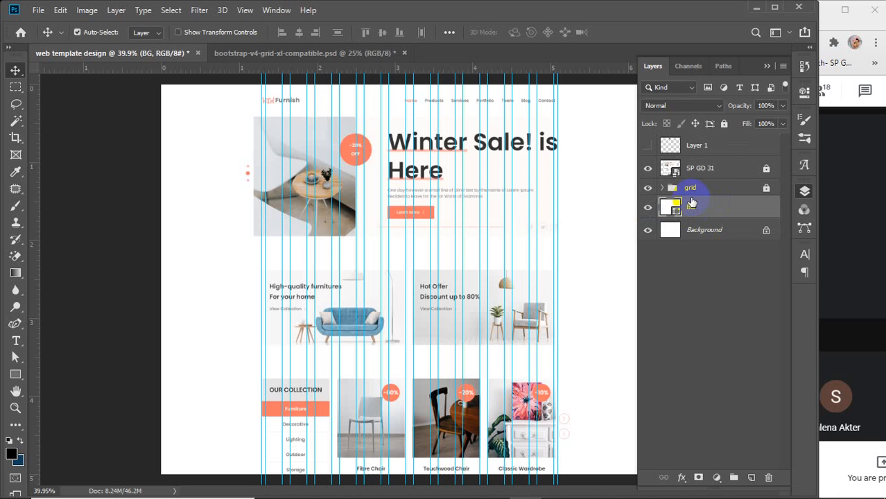
Try the BG layer above the SP GD 31 layer and return it below the grid group
left_click(648, 188)
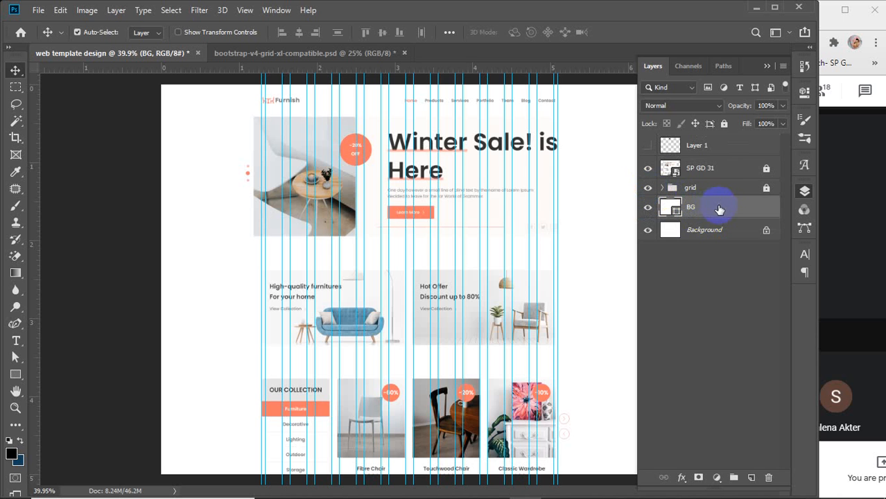
left_click(647, 231)
left_click(724, 123)
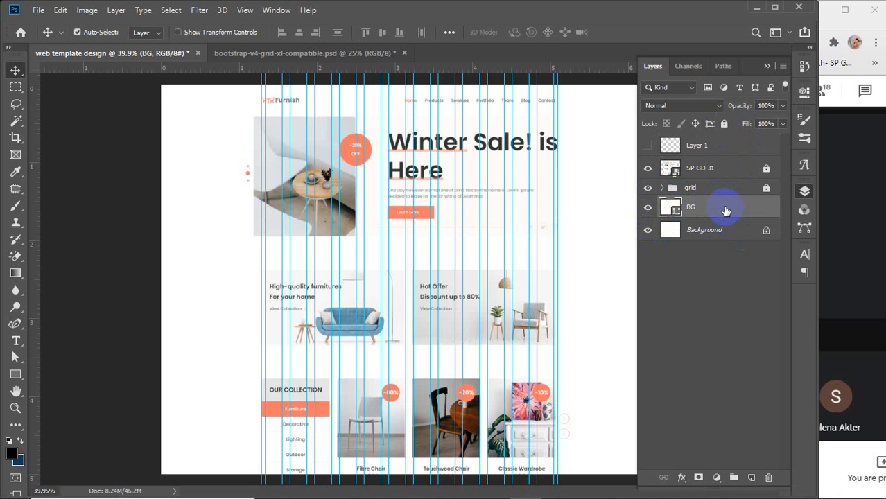
left_click_drag(726, 202, 725, 164)
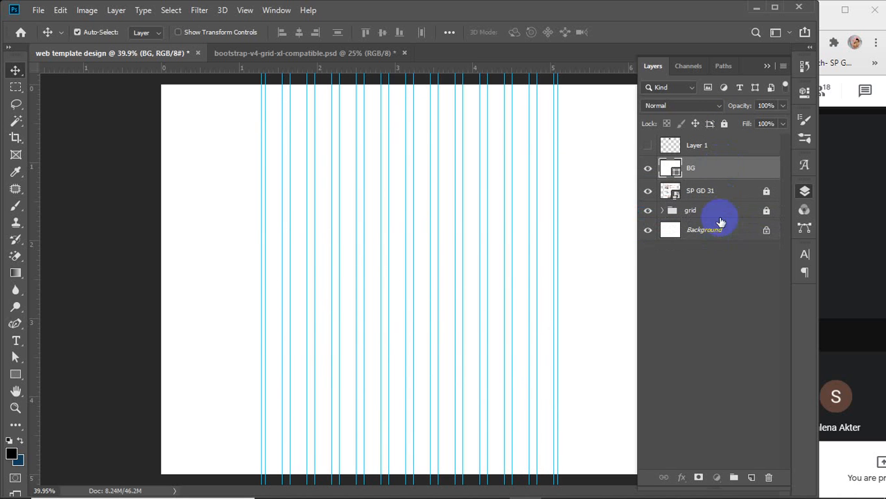
left_click_drag(721, 174, 716, 222)
Unlock the grid group, try it above the SP GD 31 layer and return it just above BG
left_click(712, 187)
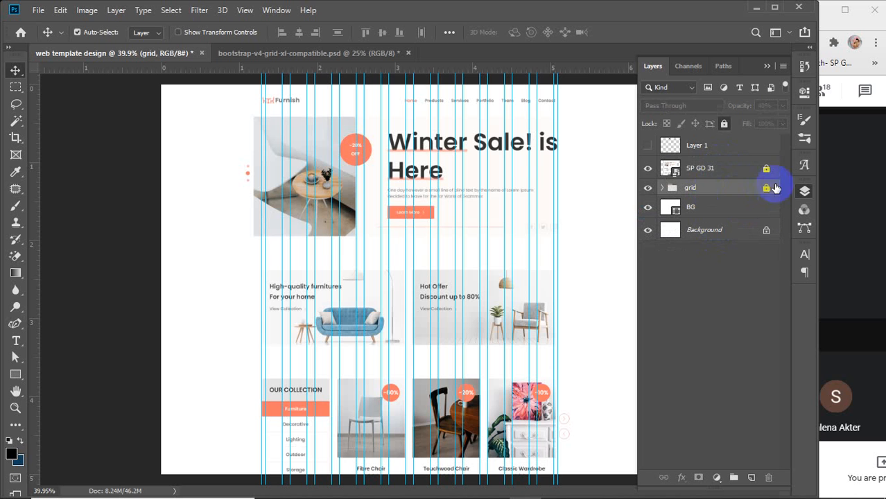
left_click_drag(721, 184, 717, 164)
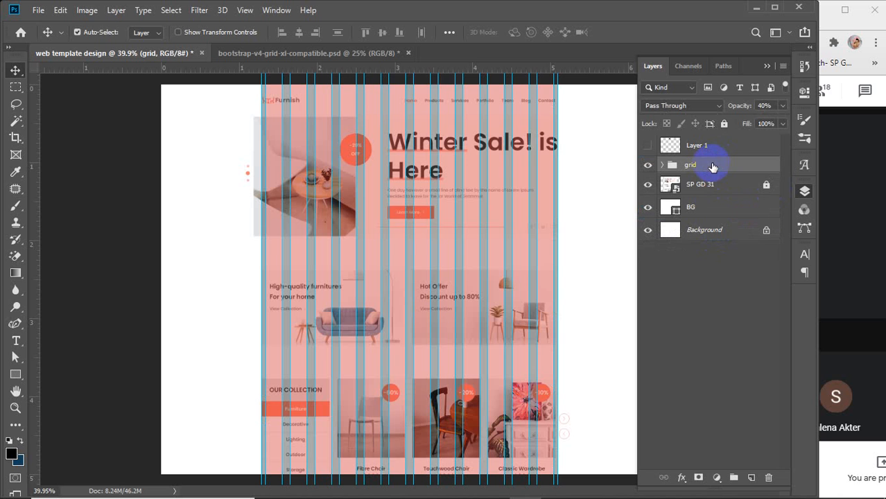
left_click_drag(713, 167, 710, 199)
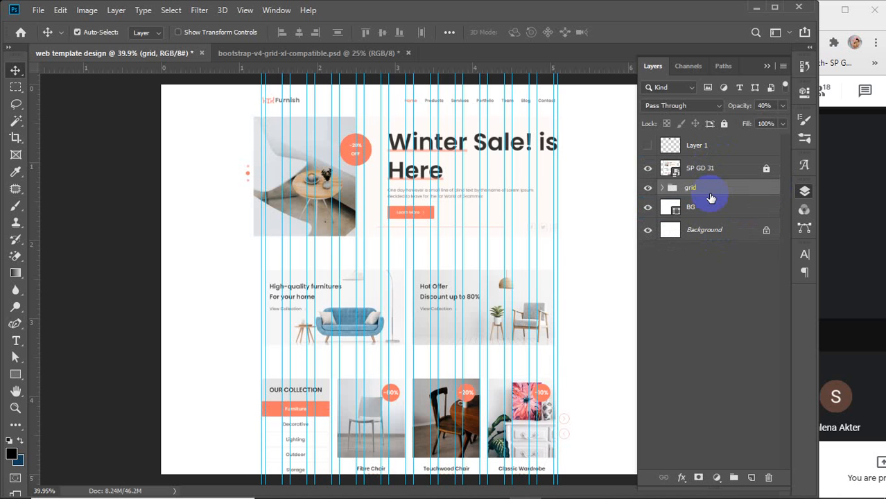
Lock the BG layer and the grid group together
left_click(707, 210)
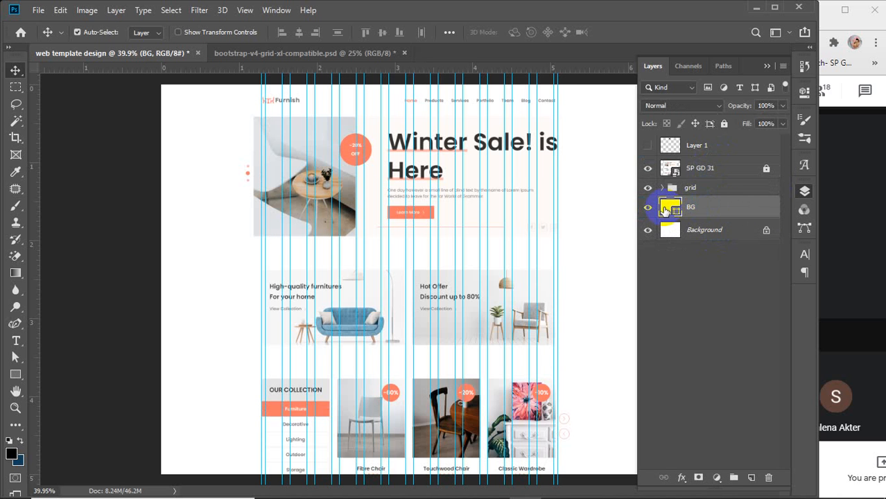
left_click(742, 189, "shift")
left_click(723, 124)
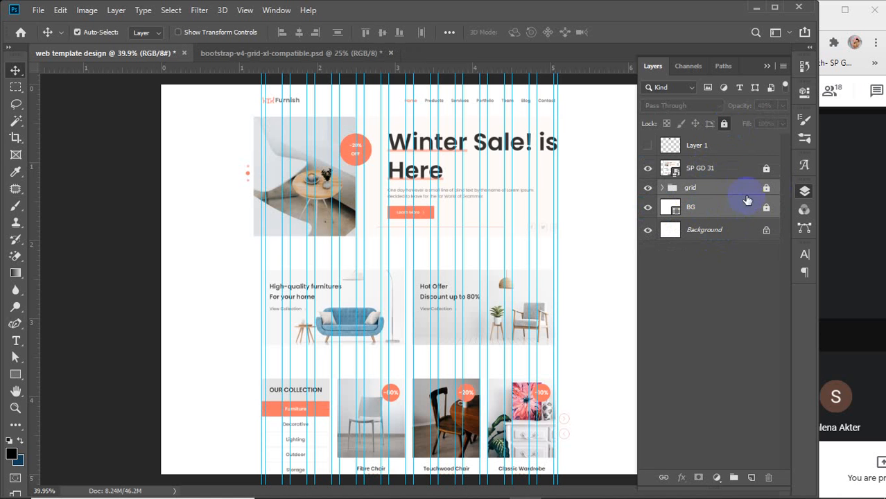
Show the logo layer, Layer 1, and move the logo up and left over the Furnish logo in the header
left_click(710, 161, "shift")
left_click(667, 146)
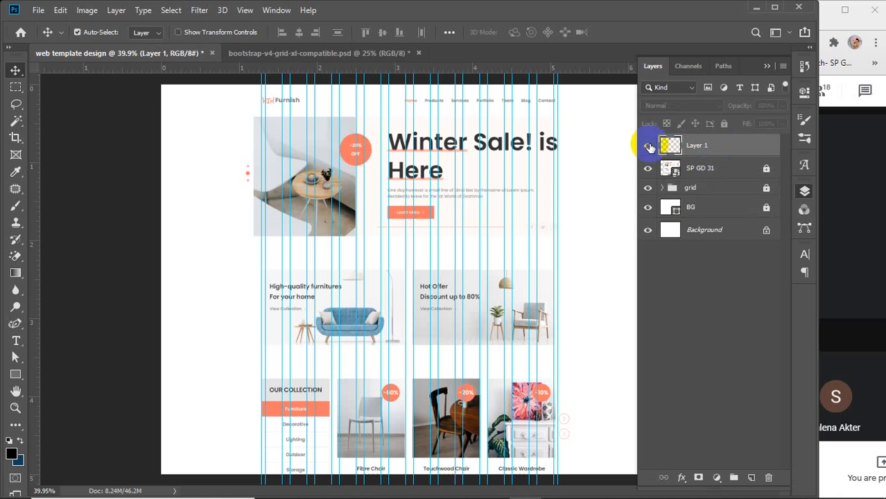
left_click(648, 145)
scroll(340, 154, "up", 6)
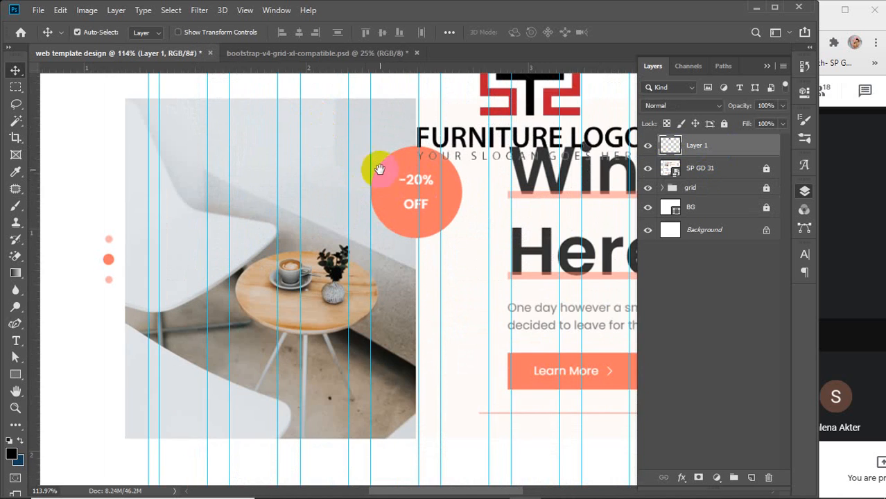
left_click_drag(379, 169, 362, 307)
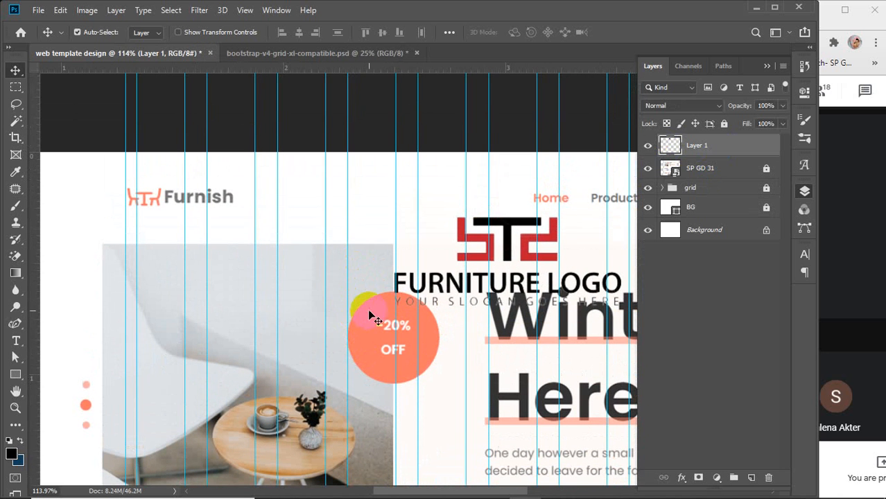
left_click_drag(441, 291, 178, 217)
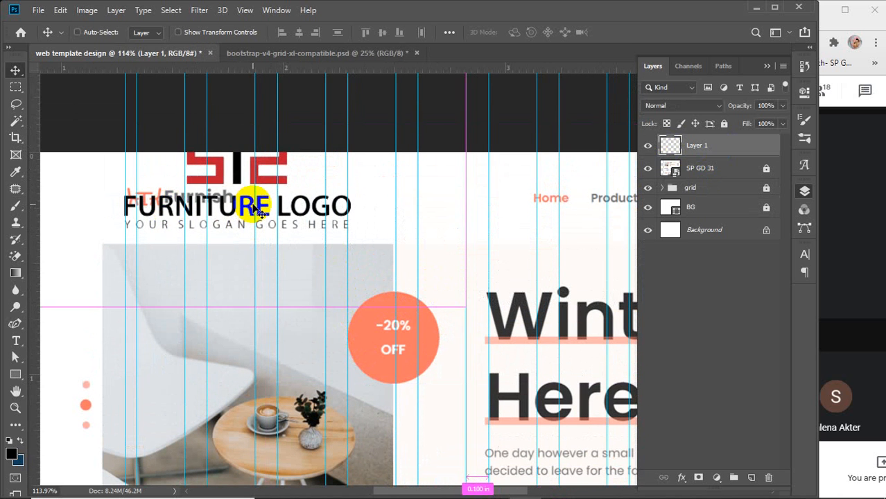
Scale the furniture logo to about 46%, fitted over the header's Furnish logo, and rename its layer "logo"
key("ctrl+t")
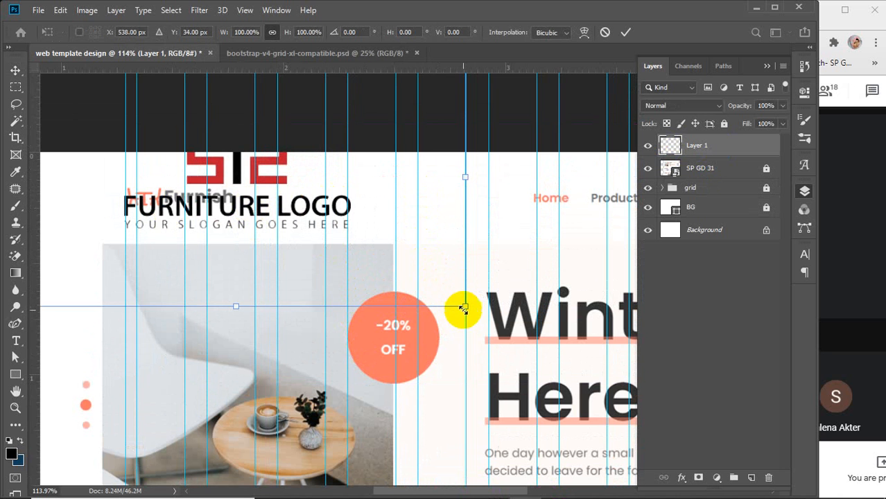
left_click_drag(464, 307, 281, 202)
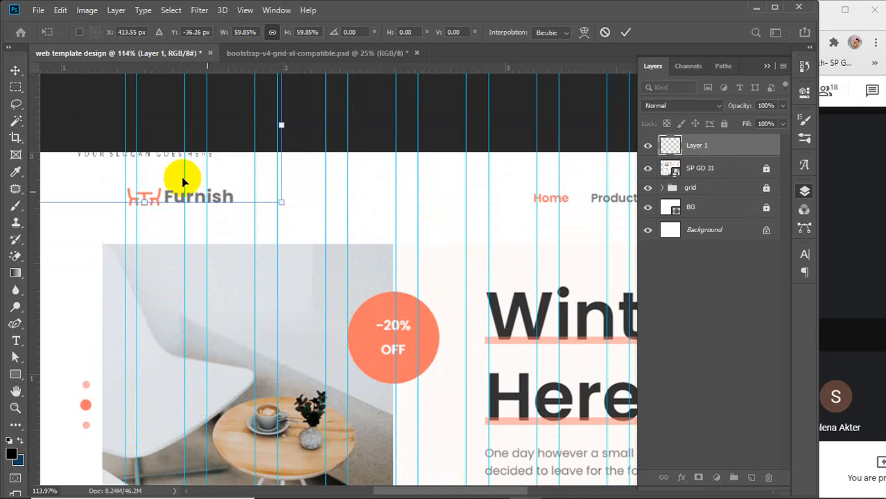
left_click_drag(154, 157, 283, 270)
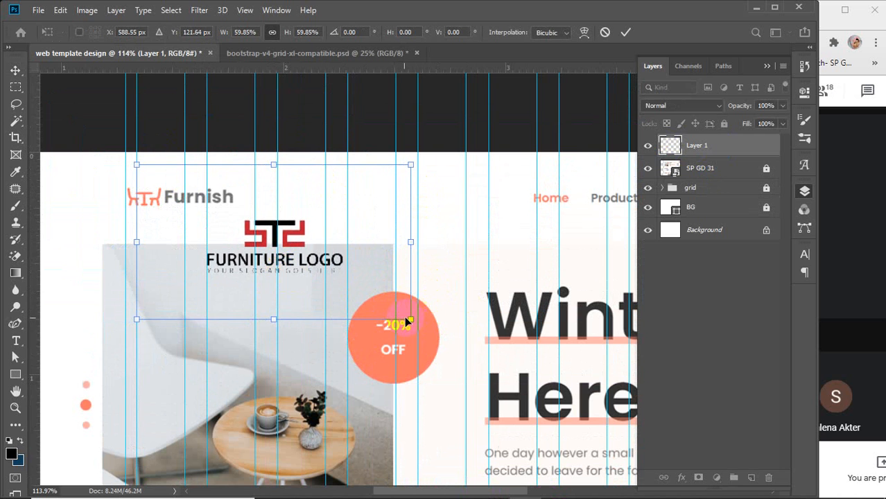
left_click_drag(409, 320, 283, 262)
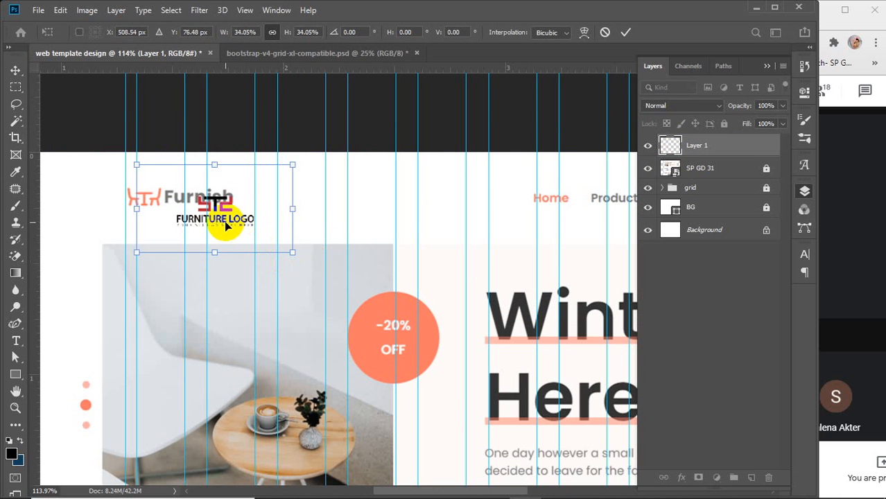
left_click_drag(227, 224, 185, 204)
left_click_drag(254, 233, 291, 260)
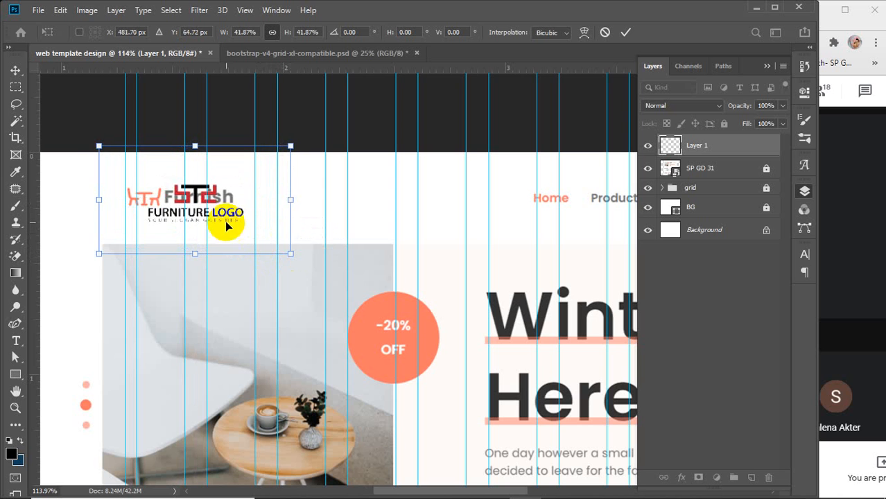
left_click_drag(223, 219, 215, 207)
left_click_drag(279, 247, 298, 261)
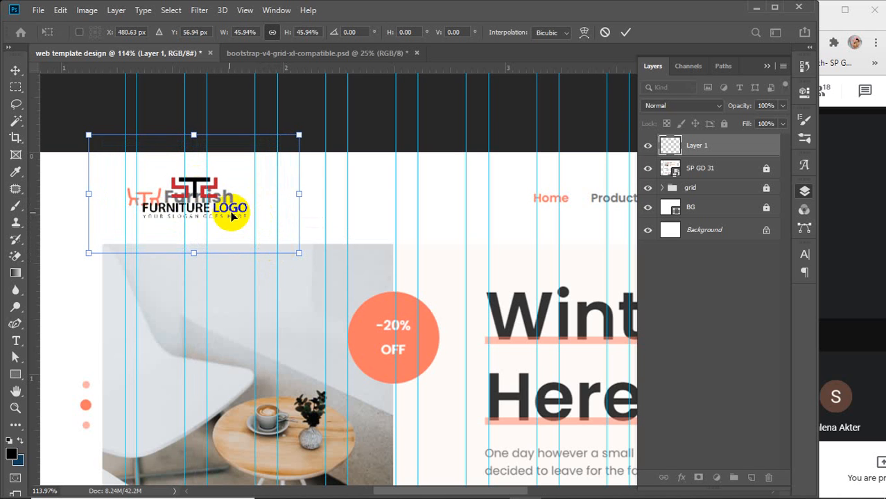
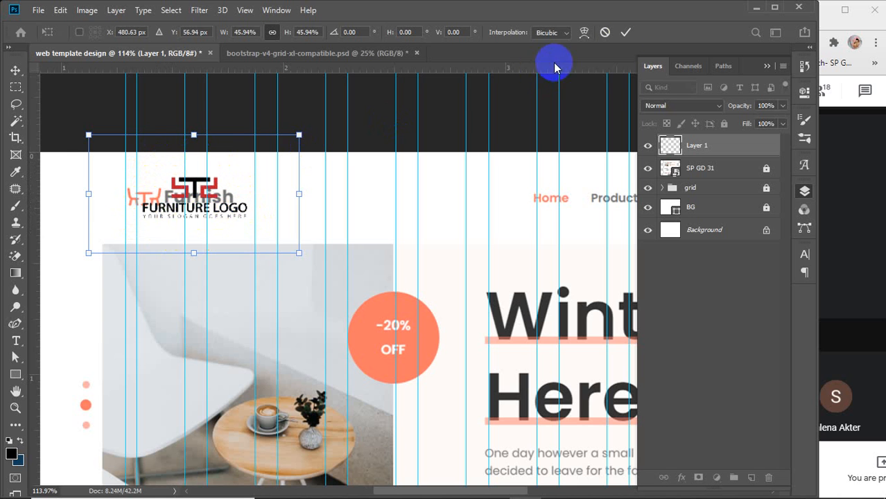
left_click(625, 32)
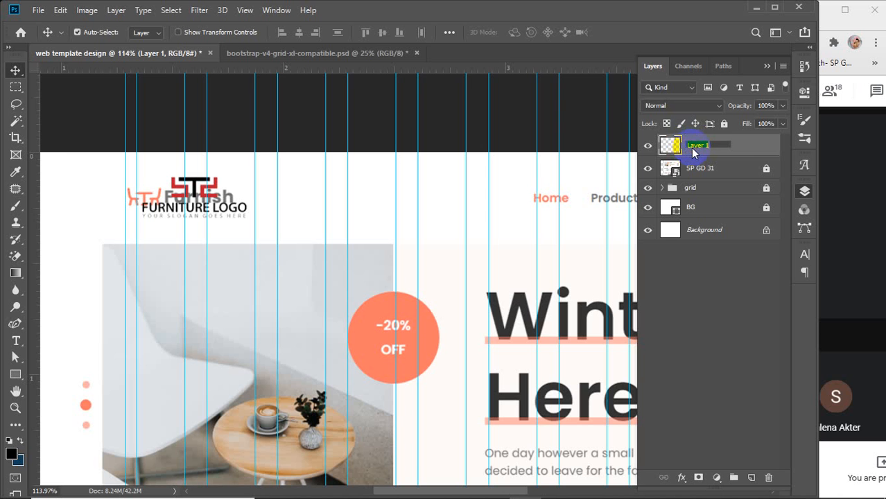
type("logo")
key("Return")
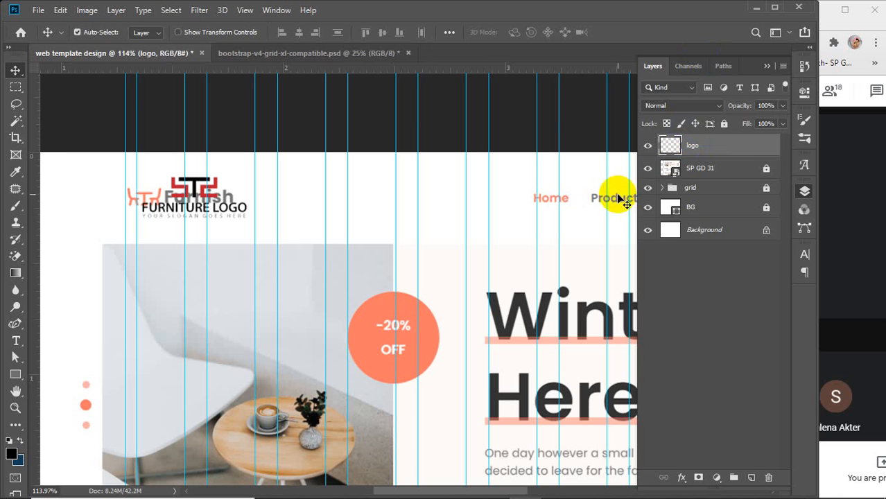
Add the text "Home" in the header near the reference's Home menu item
scroll(519, 240, "down", 2)
left_click_drag(518, 240, 178, 266)
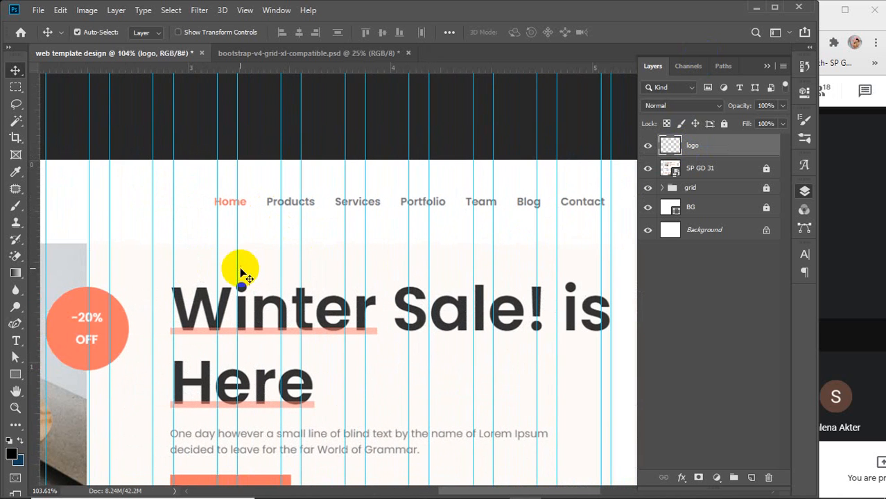
left_click(16, 341)
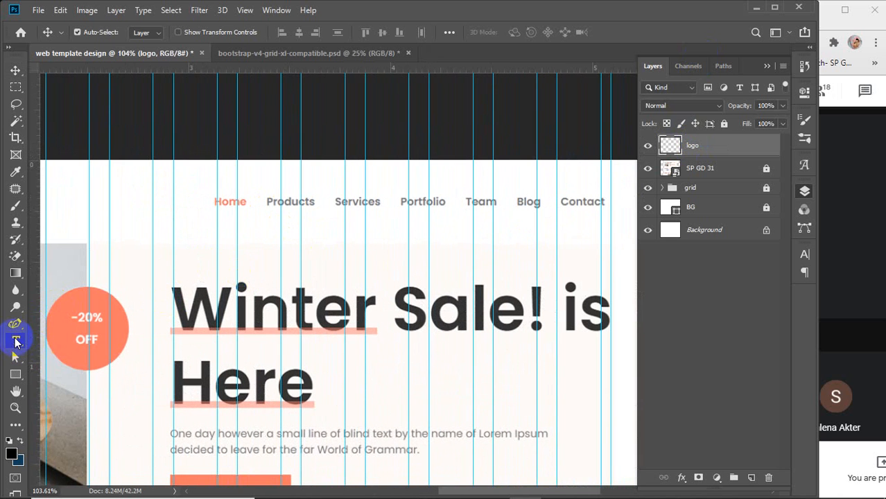
left_click(192, 219)
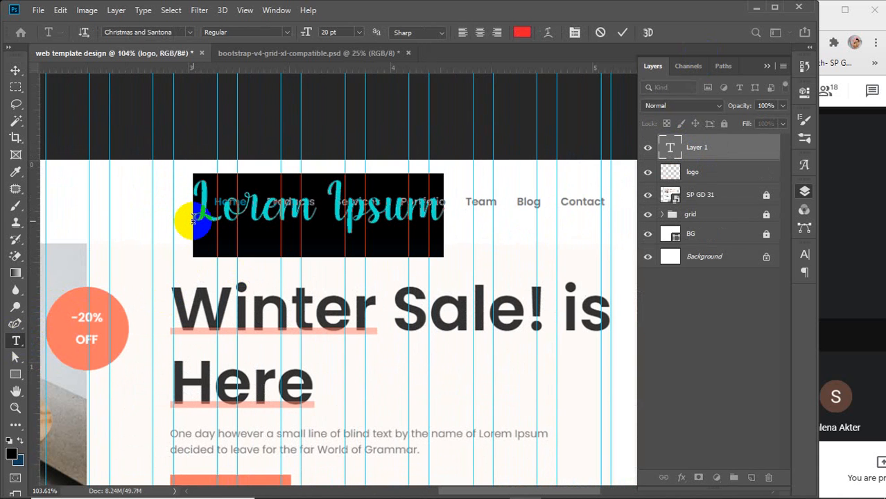
type("Hom")
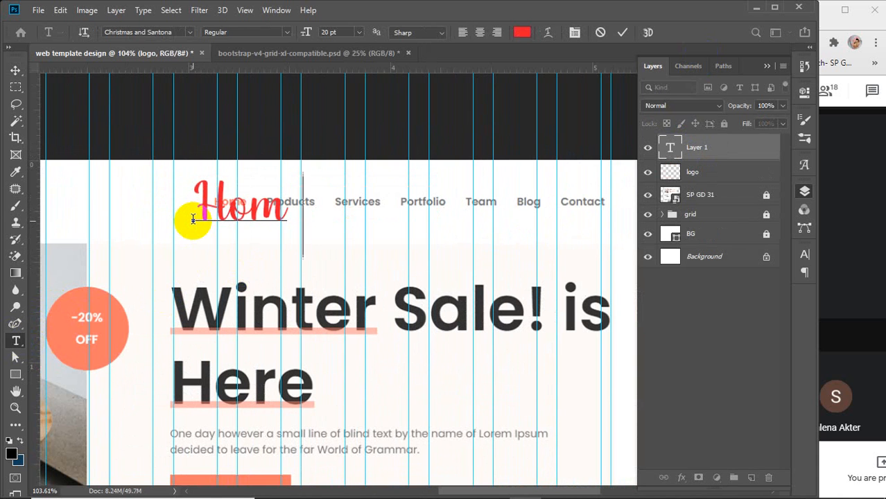
type("e")
Set the font of the whole Home text to Montserrat SemiBold
left_click_drag(200, 198, 256, 198)
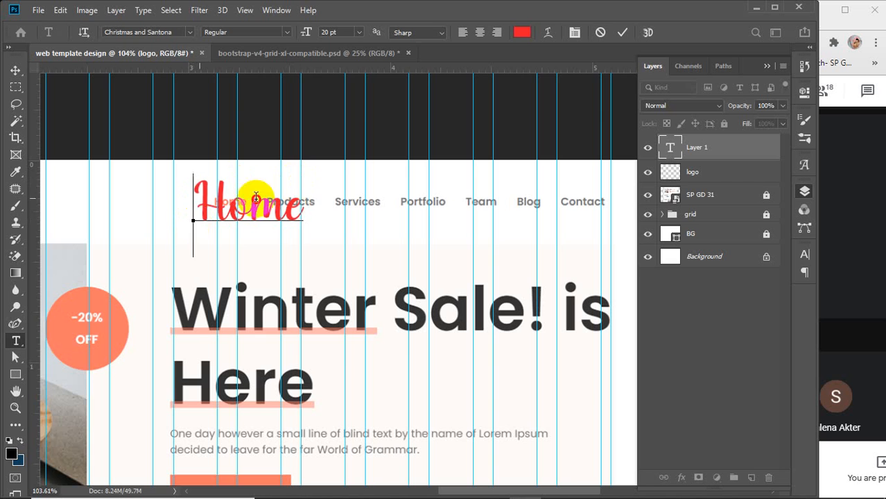
double_click(256, 198)
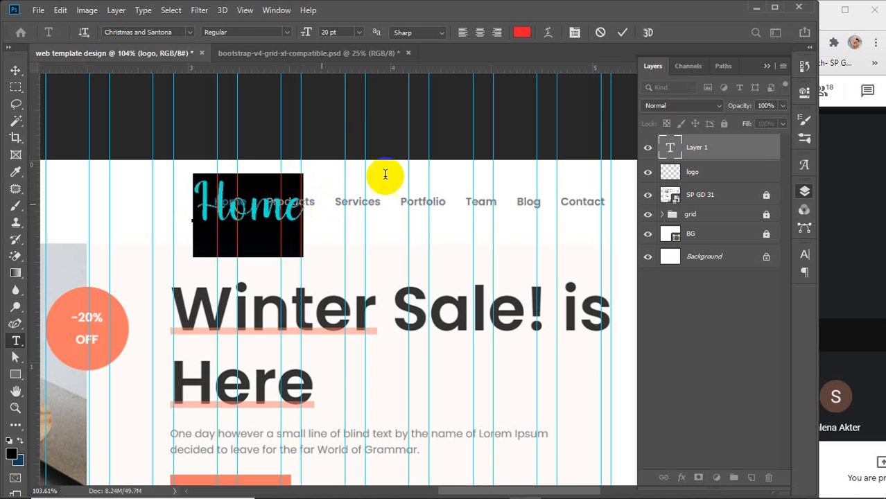
left_click(152, 35)
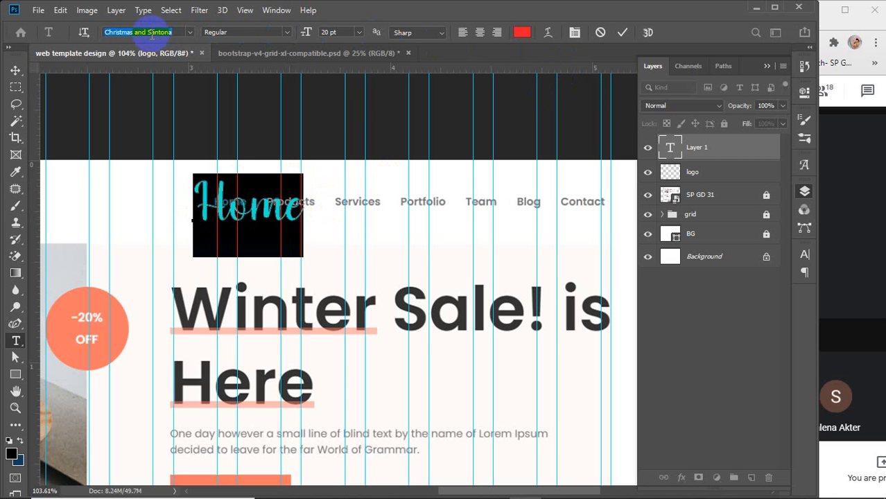
left_click(152, 34)
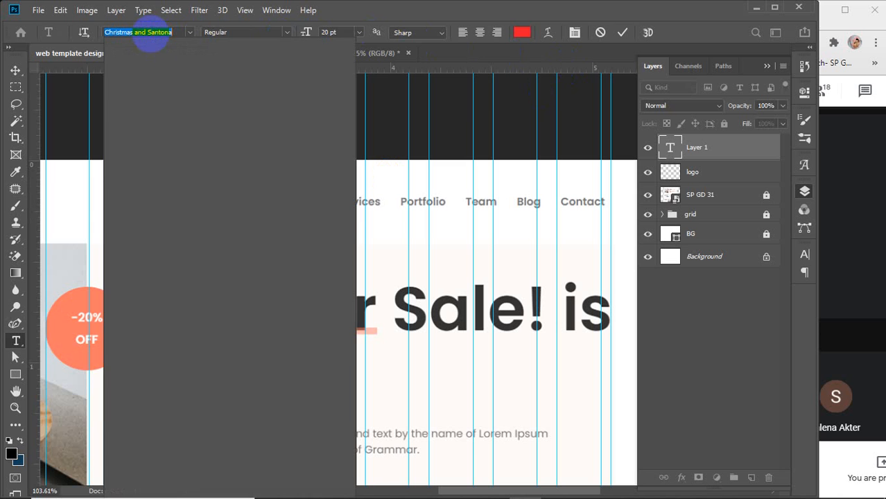
type("mont")
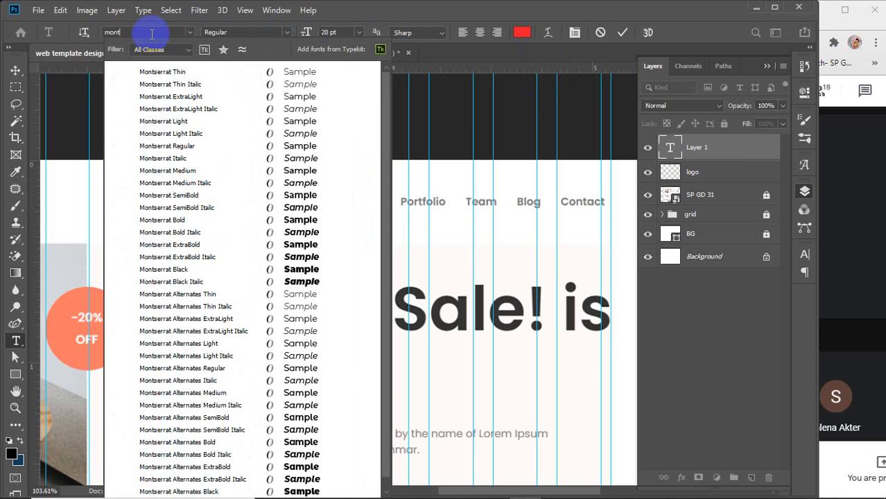
left_click(187, 199)
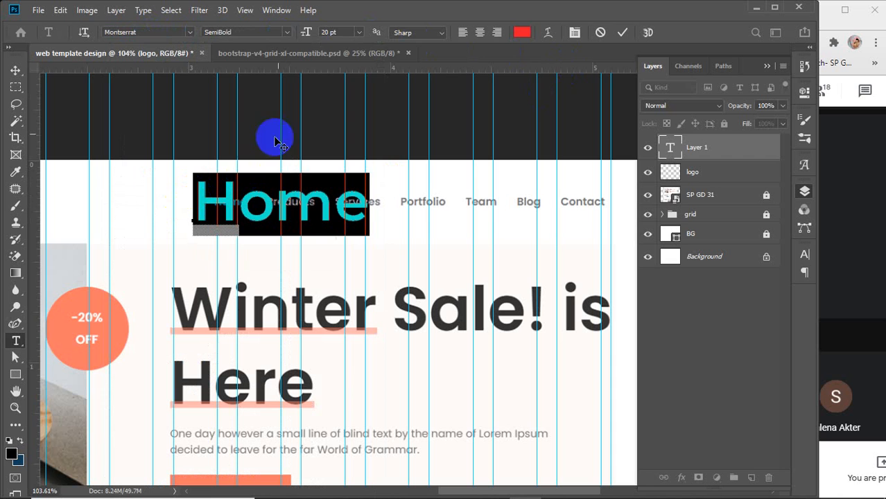
Reduce the Home text to 4 pt, matching the reference menu, and change its weight to Bold
left_click(331, 33)
type("7")
key("Return")
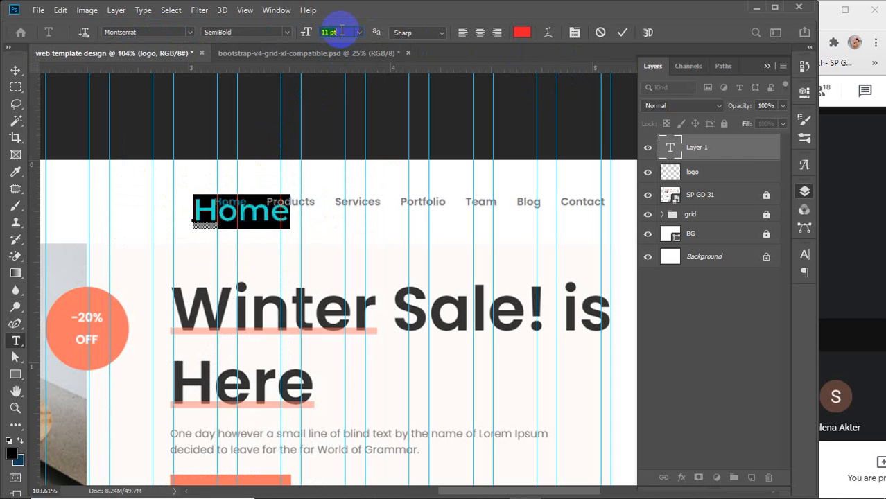
type("3")
key("Return")
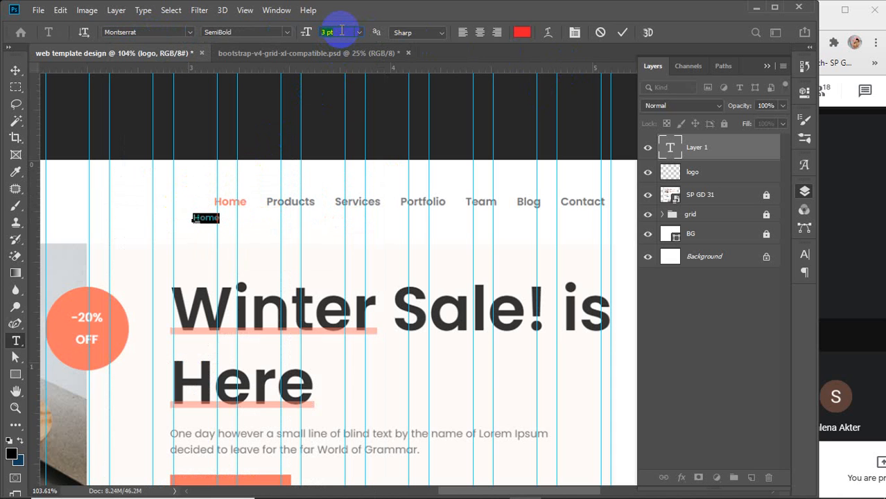
type("4")
key("Return")
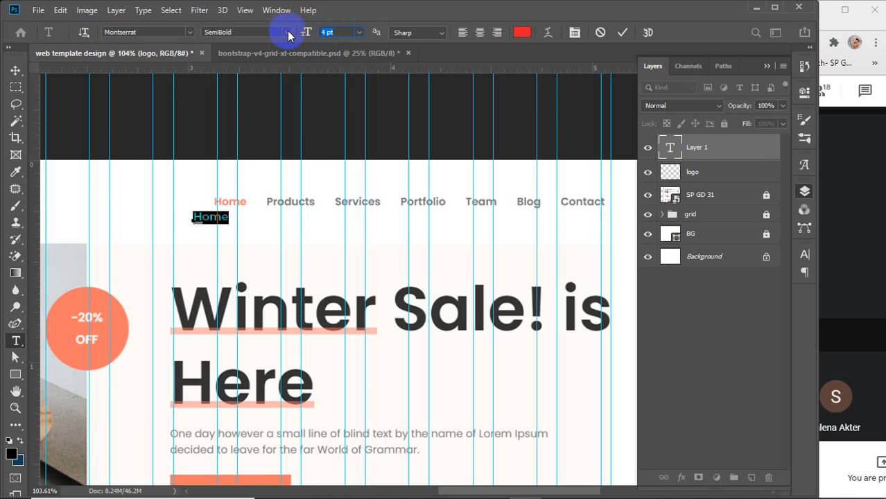
left_click(287, 32)
left_click(229, 169)
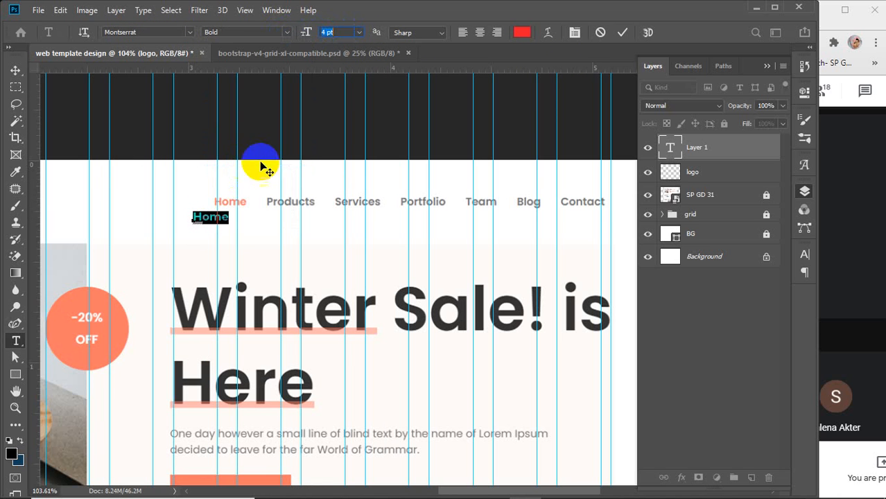
left_click(522, 34)
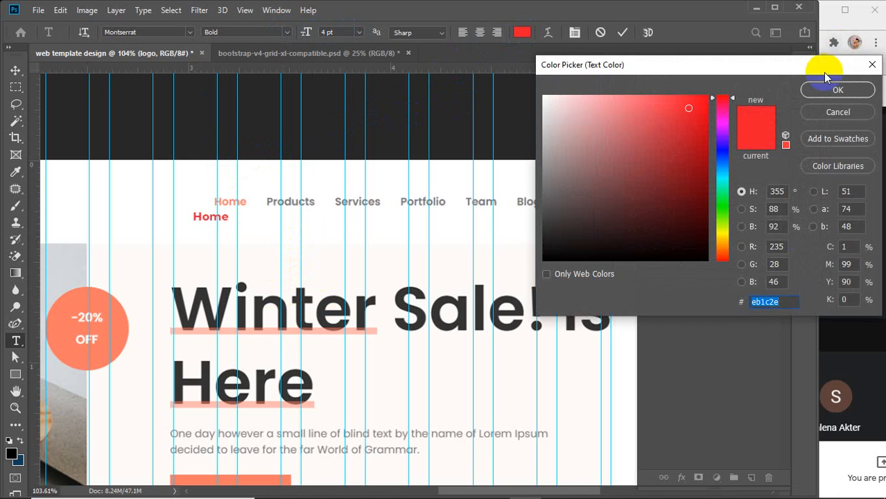
left_click(826, 114)
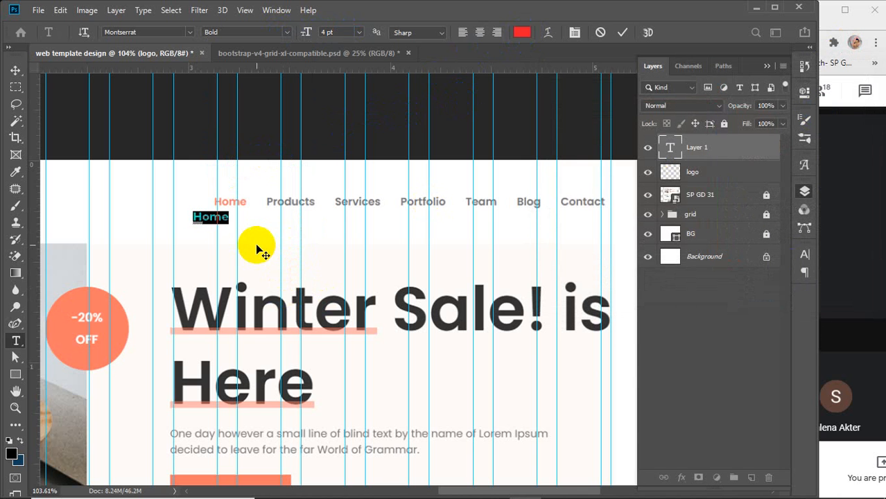
key("BackSpace")
key("ctrl+z")
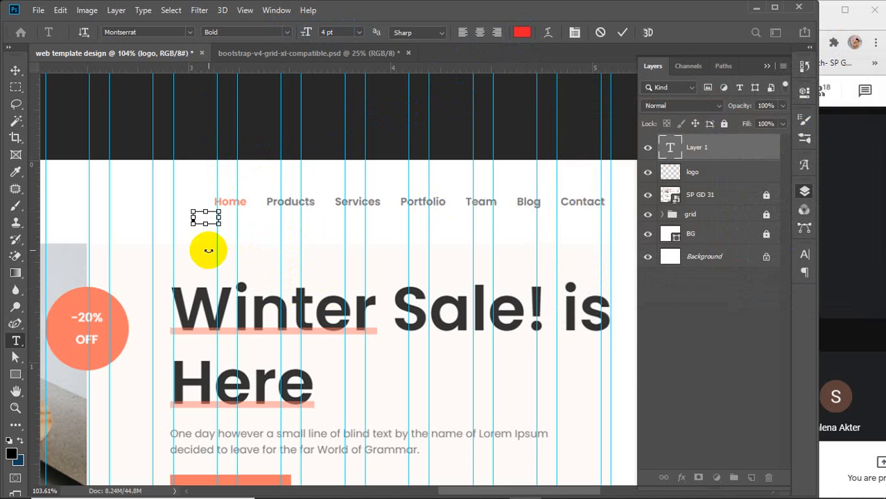
Commit the Home text and activate the Move tool, with the logo and the menu both in view
left_click(622, 31)
left_click_drag(246, 232, 441, 227)
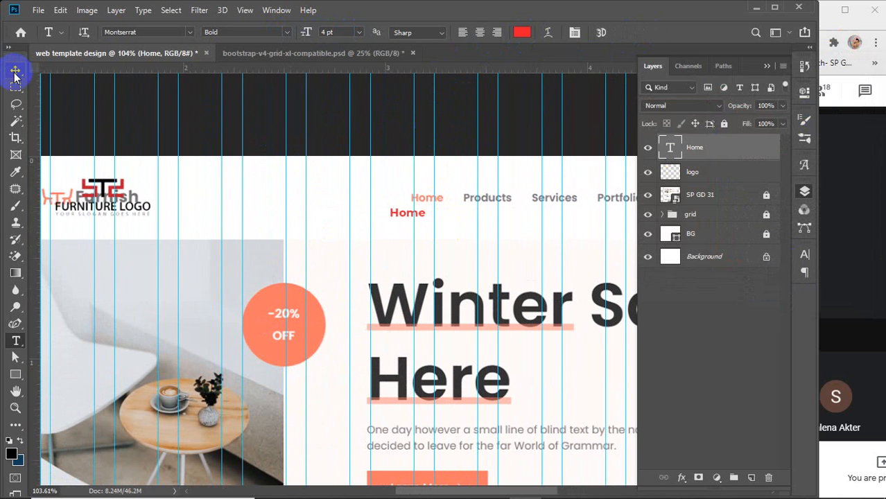
left_click(15, 72)
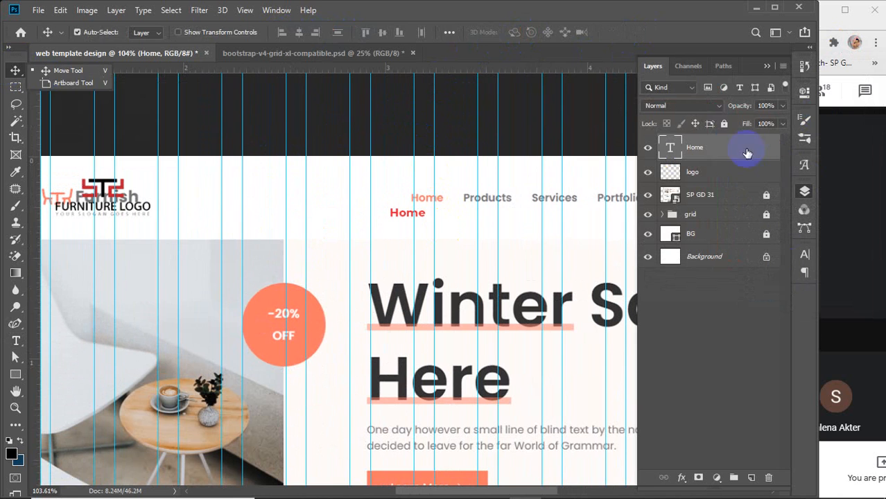
left_click(492, 202)
Recolor the Home text to be1a2a by sampling the red of the furniture logo's emblem, and commit the edit
double_click(670, 148)
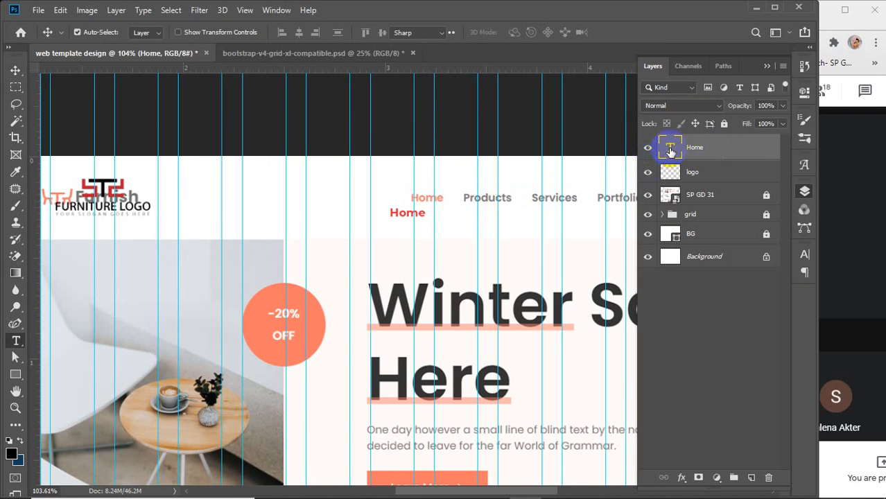
left_click(521, 32)
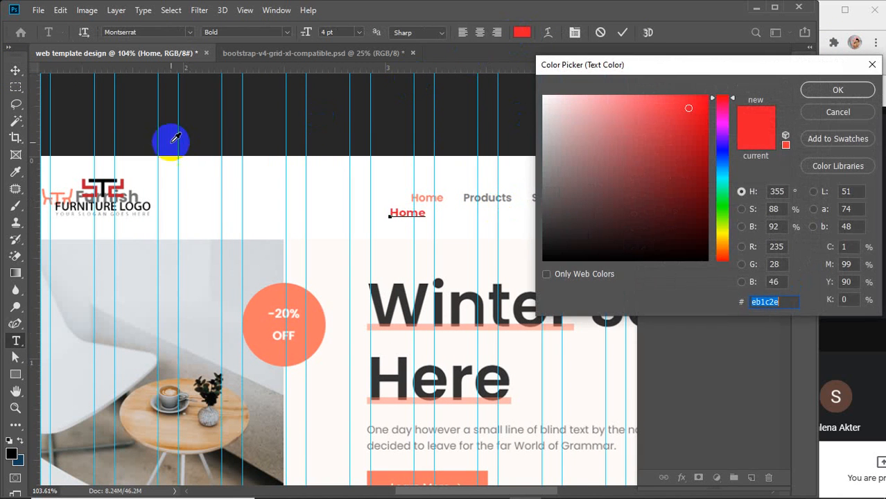
left_click(126, 190)
left_click(125, 181)
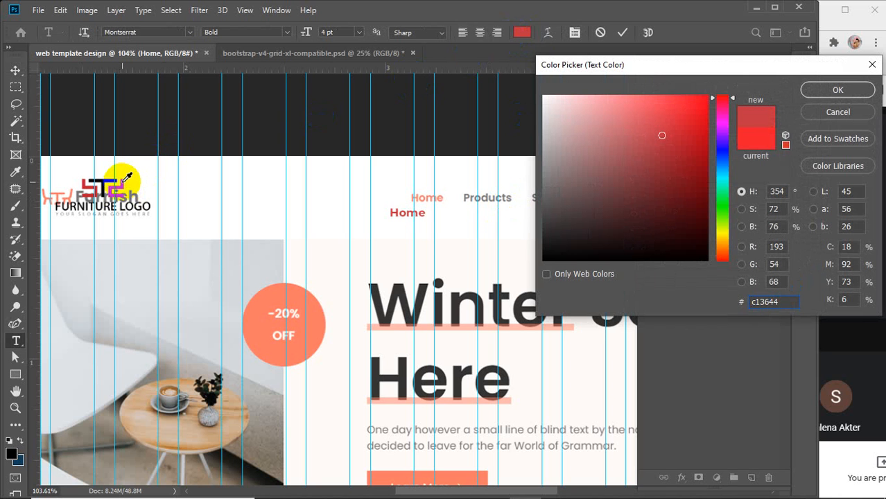
left_click(124, 182)
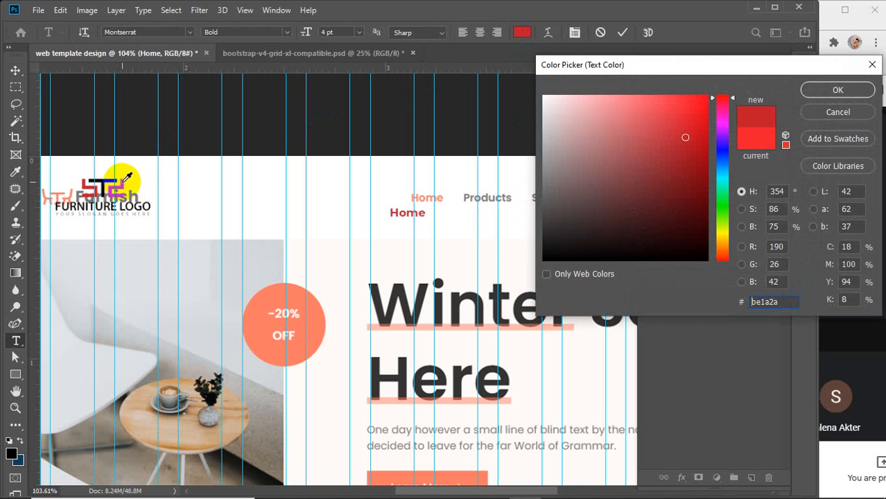
left_click(838, 88)
key("Left")
type("v")
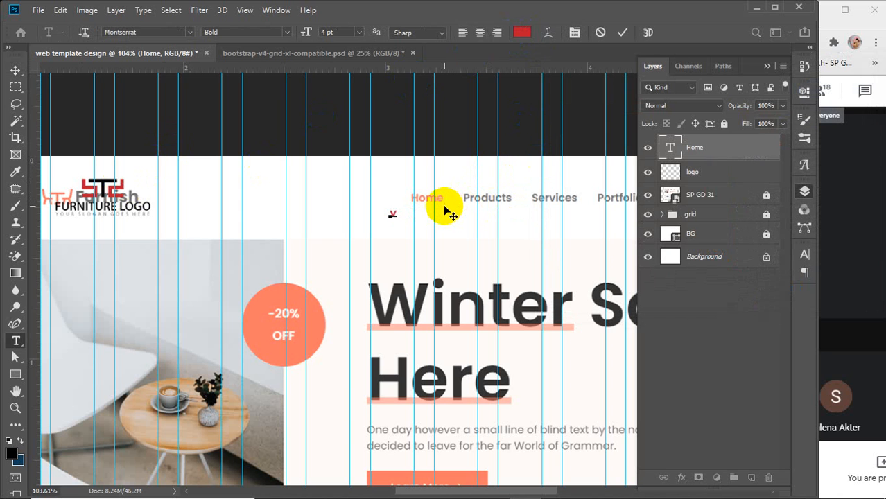
key("ctrl+z")
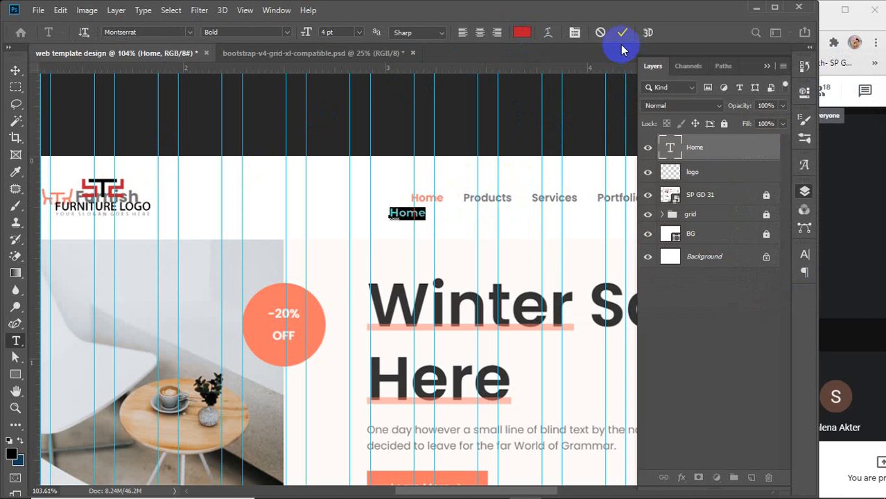
left_click(621, 37)
left_click(15, 70)
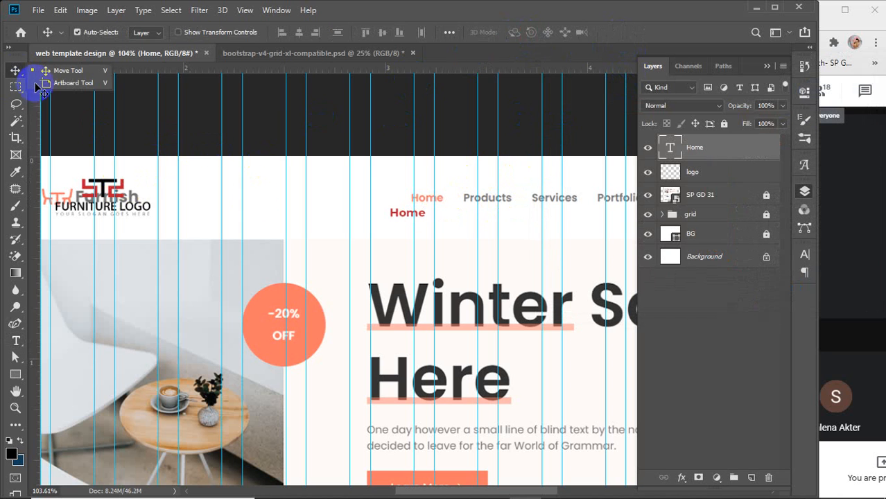
Move the red Home text just above the reference's Home and place six copies of it above the other reference menu items
left_click_drag(401, 215, 419, 191)
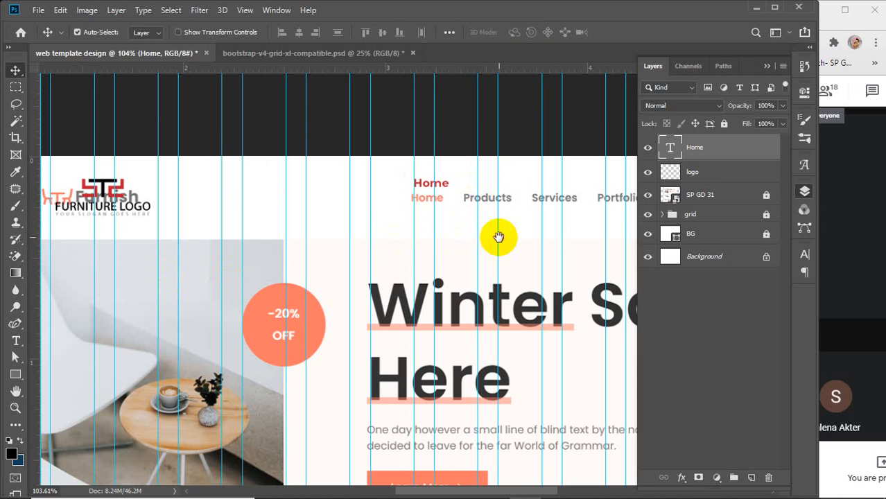
left_click_drag(498, 236, 335, 253)
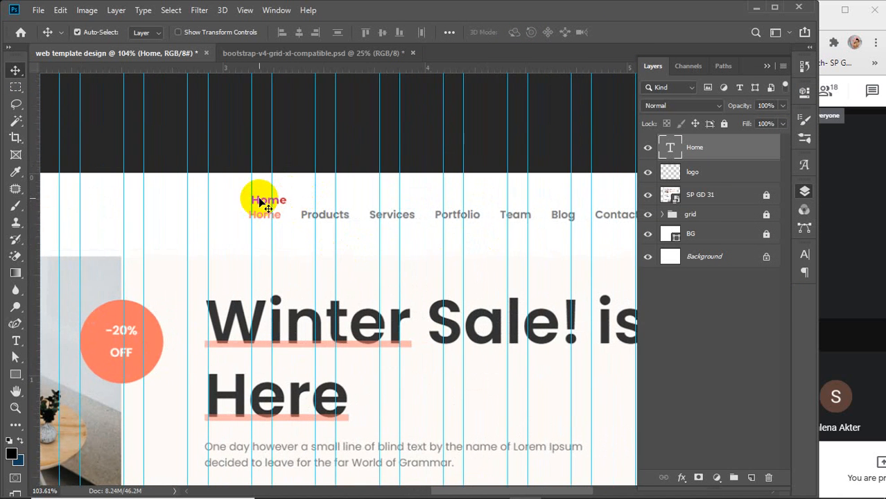
left_click_drag(268, 206, 619, 192)
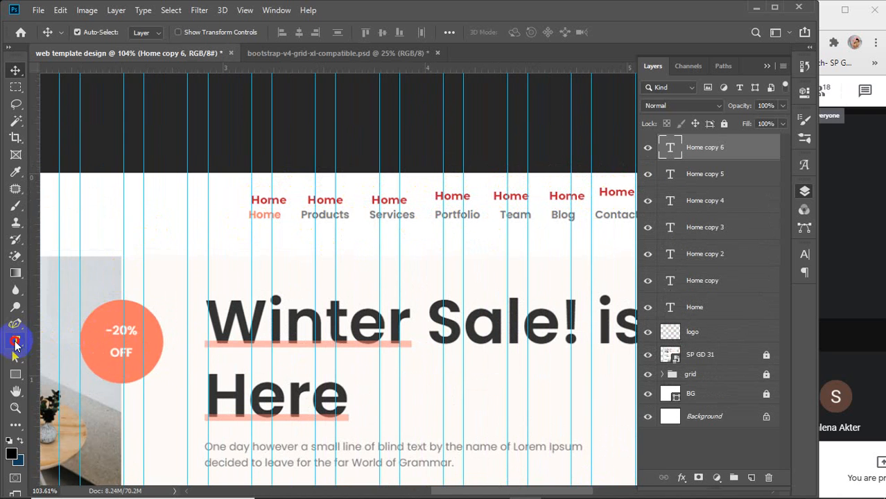
Change the first two Home copies to Products and Services, committing each text edit
left_click(15, 340)
left_click(308, 201)
left_click_drag(309, 201, 366, 201)
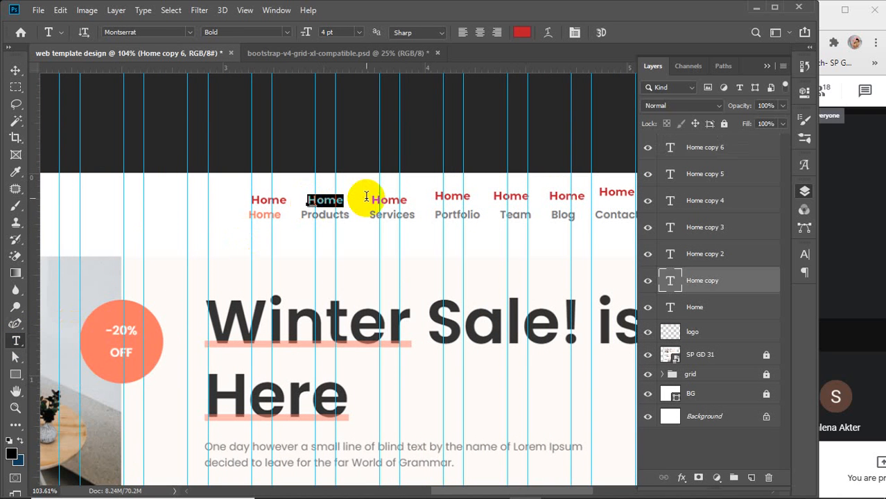
type("Products")
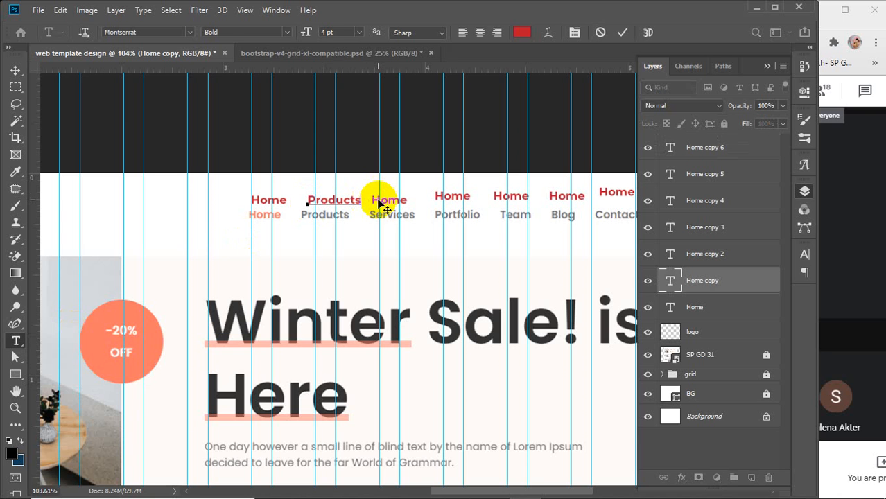
left_click(622, 32)
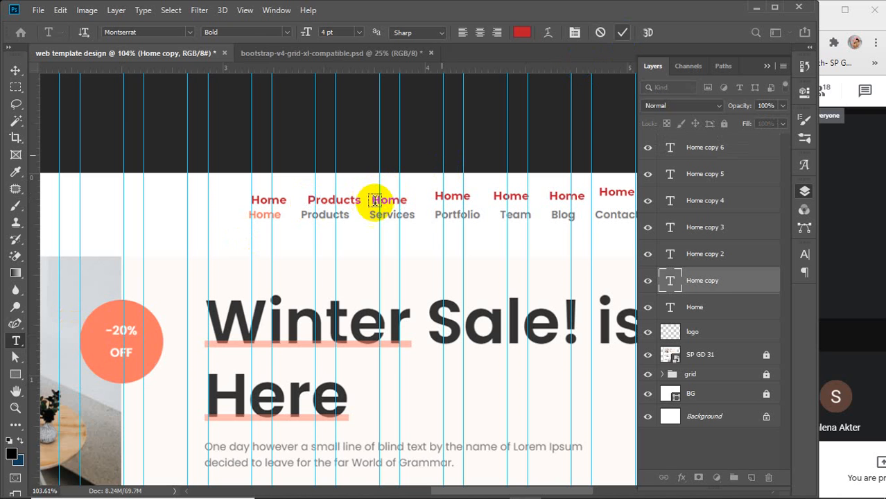
double_click(375, 200)
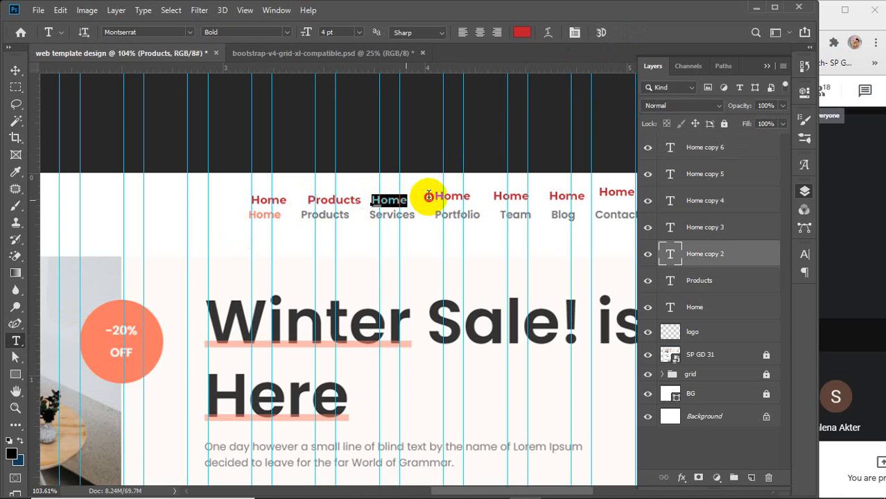
type("Services")
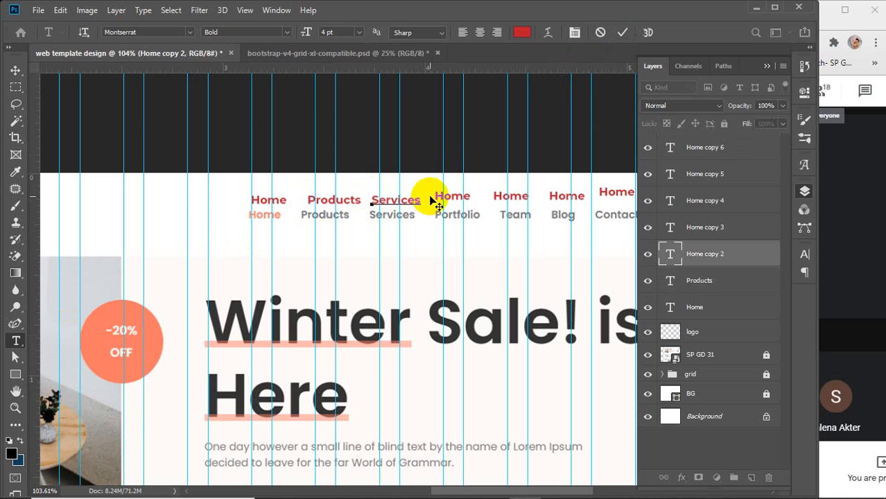
left_click(622, 32)
Replace the text of the next two Home copies with Portfolio and Team, committing each edit
double_click(441, 195)
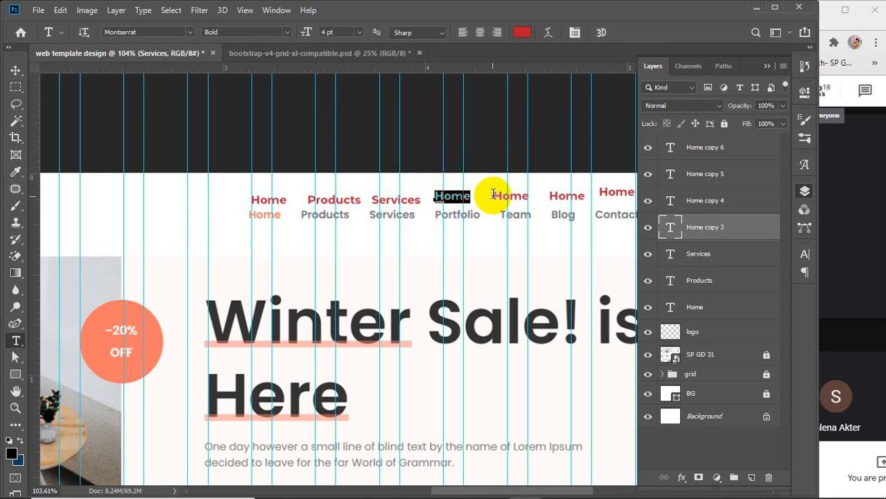
type("Por")
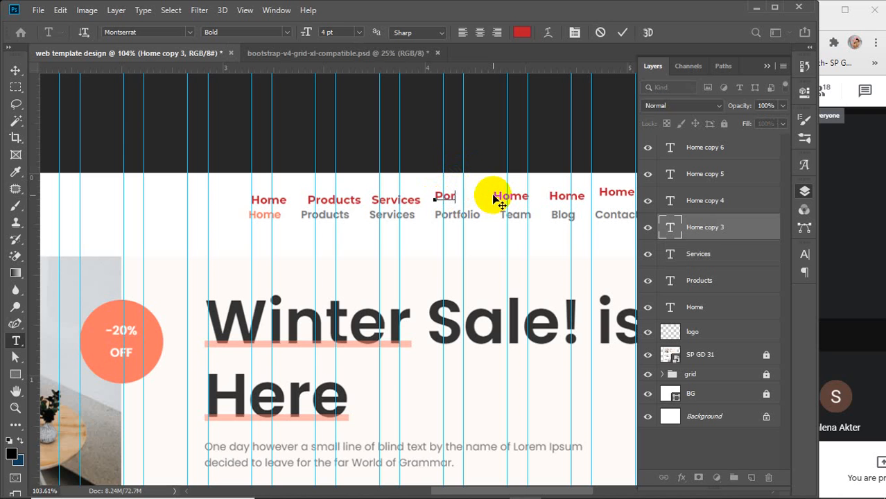
type("tfolio")
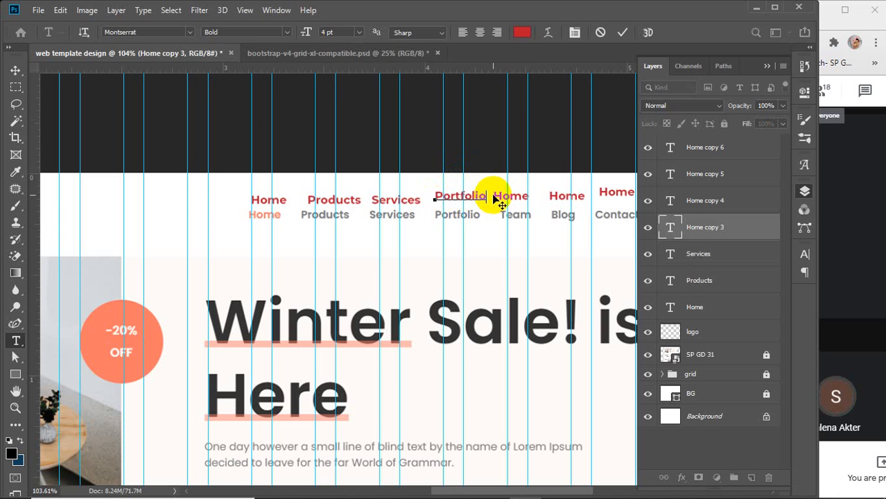
left_click(623, 33)
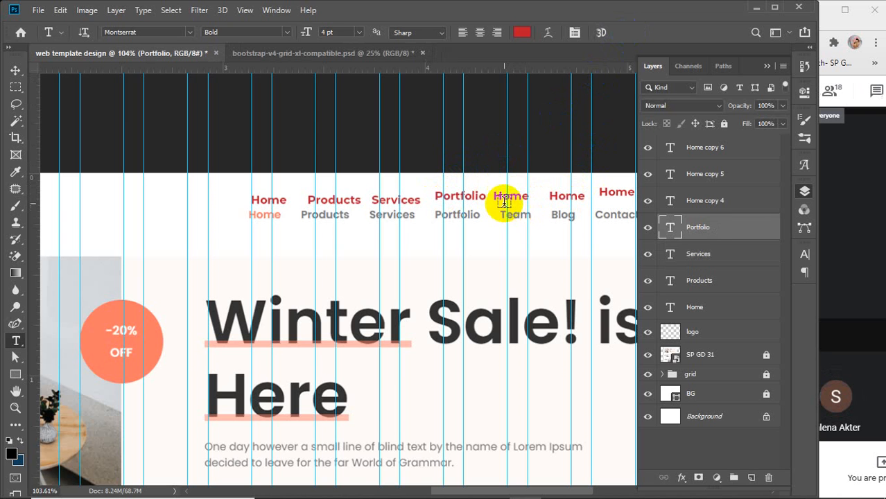
left_click_drag(495, 198, 556, 194)
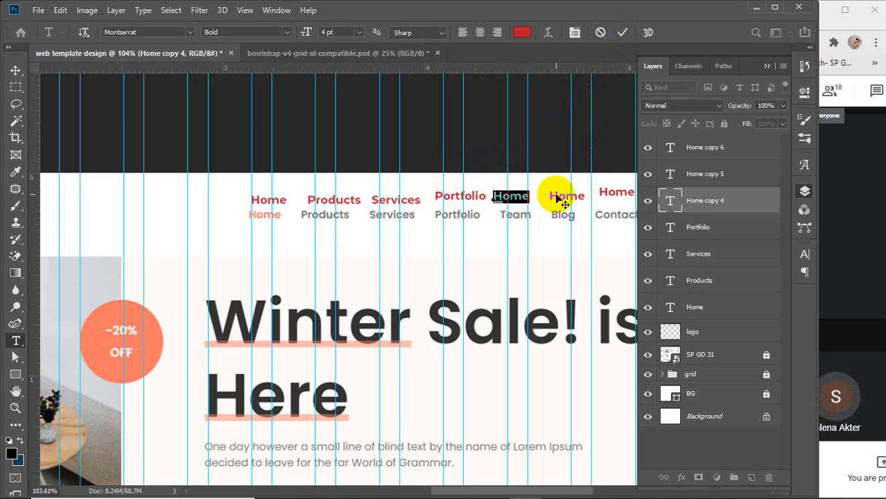
type("Tea")
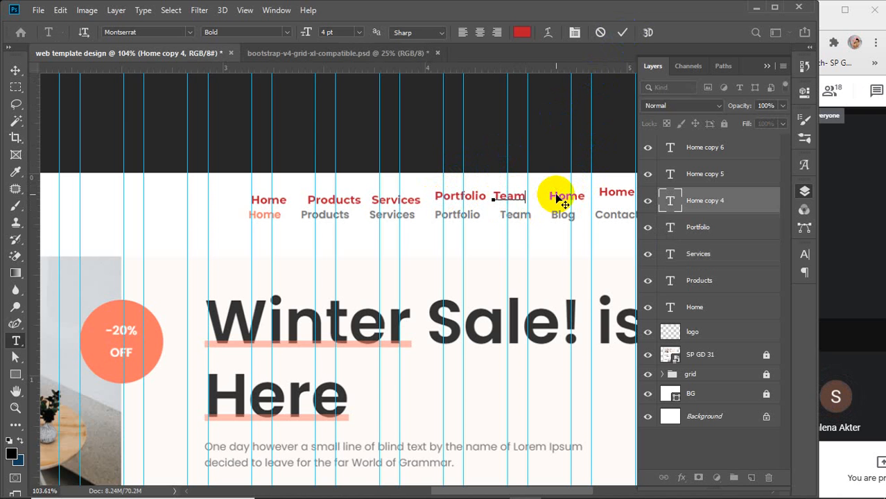
type("m")
left_click(622, 31)
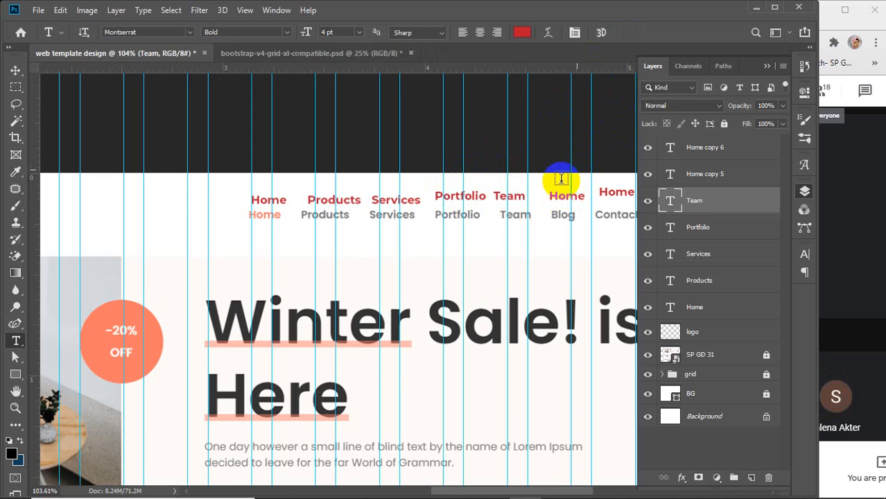
Change the last two Home copies to Blog and Contact, and finish text editing with the Move tool active
left_click_drag(558, 197, 601, 196)
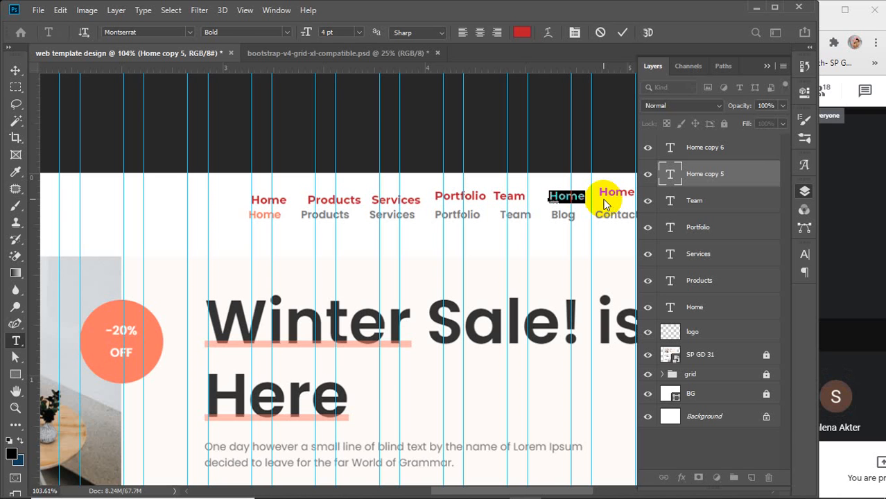
type("Blog")
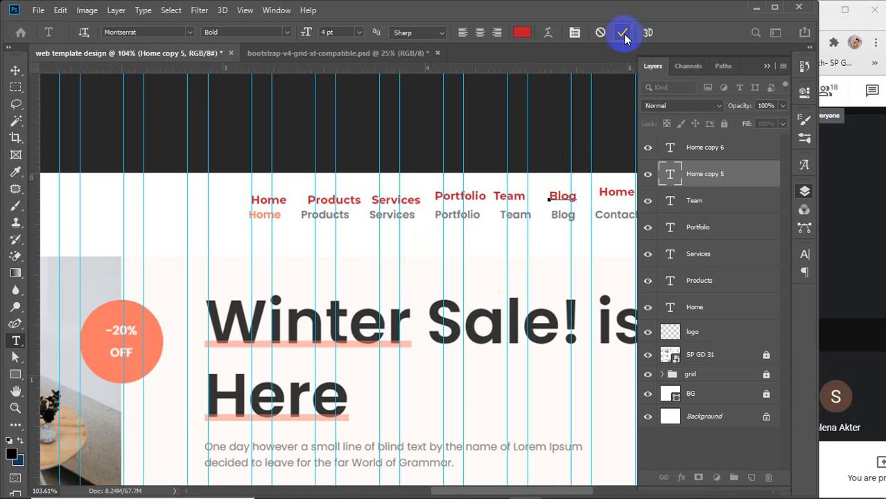
left_click(623, 35)
double_click(605, 193)
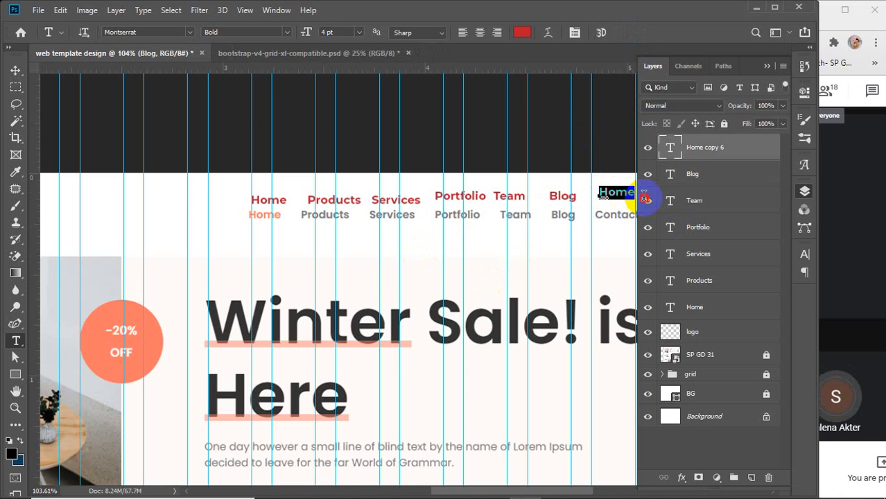
type("C")
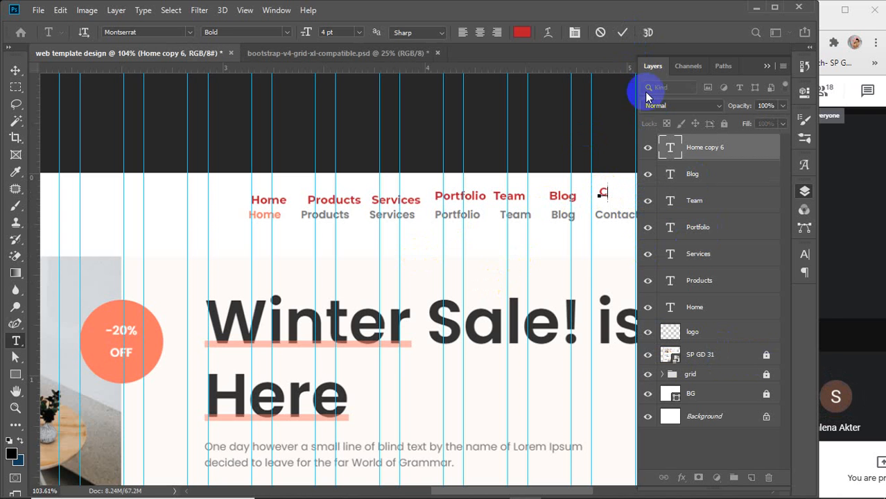
type("o")
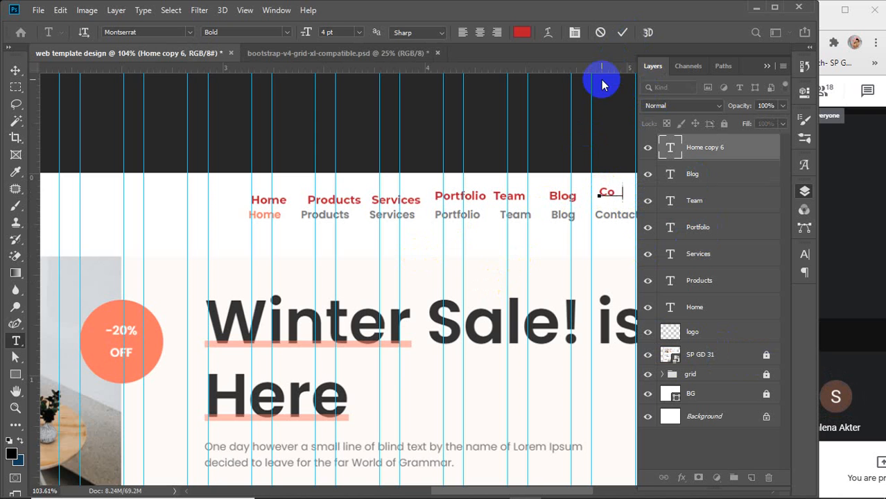
type("nta")
left_click(14, 69)
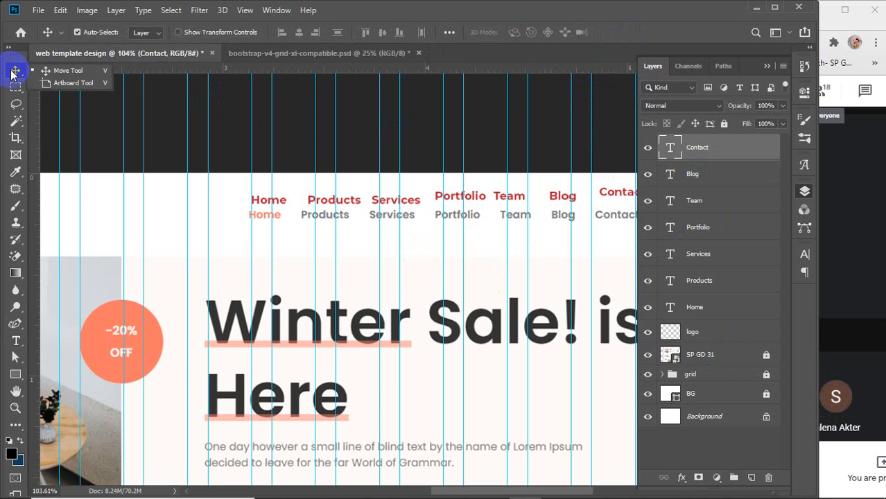
Examine the menu against the whole reference page and the column grid, hiding the SP GD 31 layer briefly and showing it again
left_click_drag(510, 253, 385, 280)
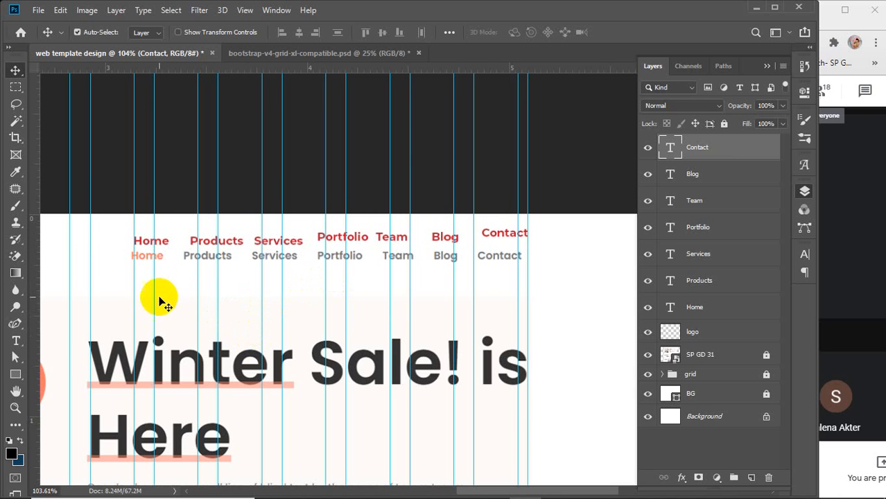
scroll(198, 305, "down", 5)
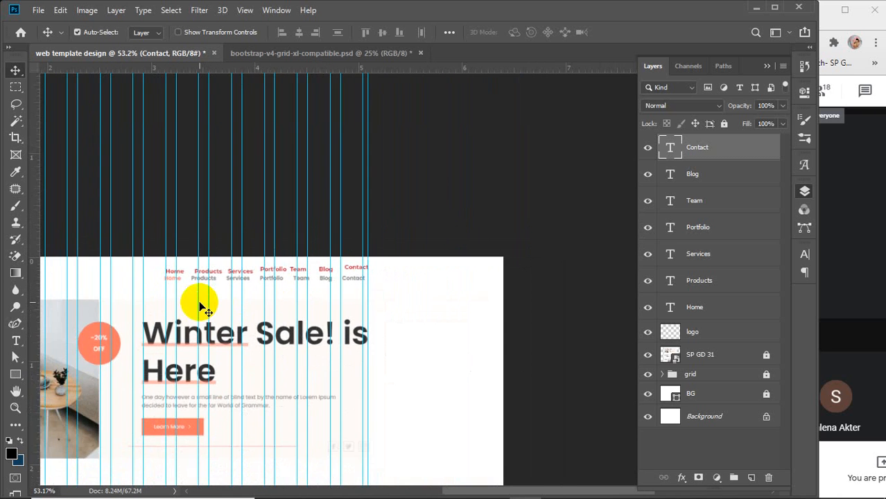
scroll(201, 305, "down", 2)
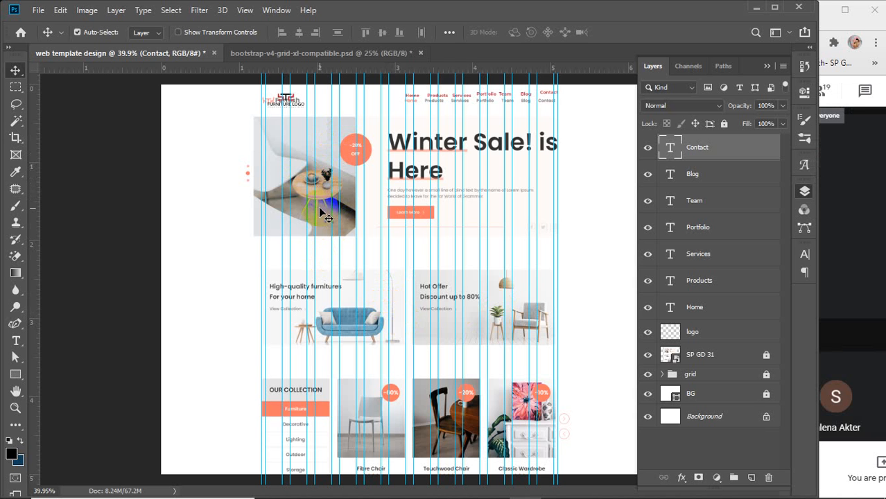
scroll(459, 142, "up", 5)
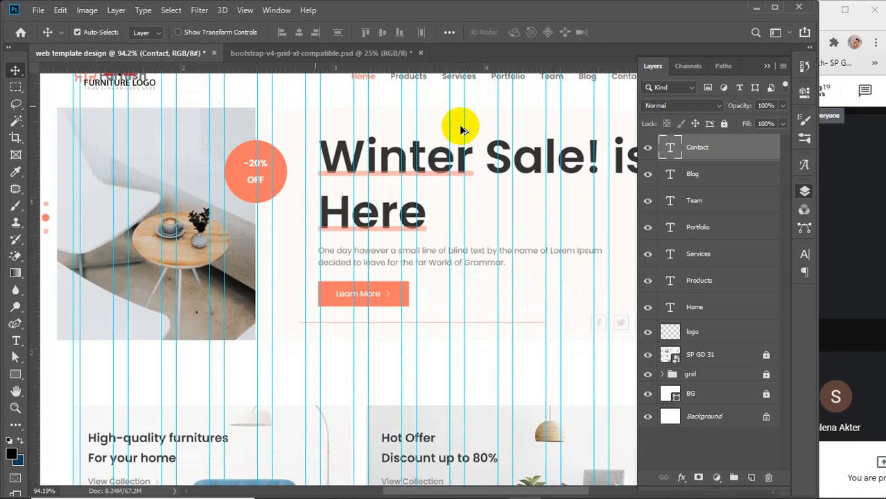
left_click_drag(480, 122, 365, 313)
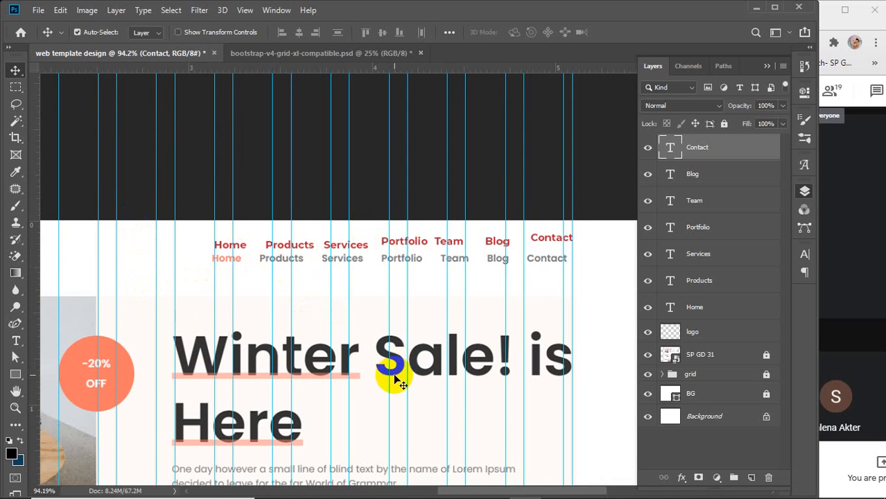
left_click(648, 356)
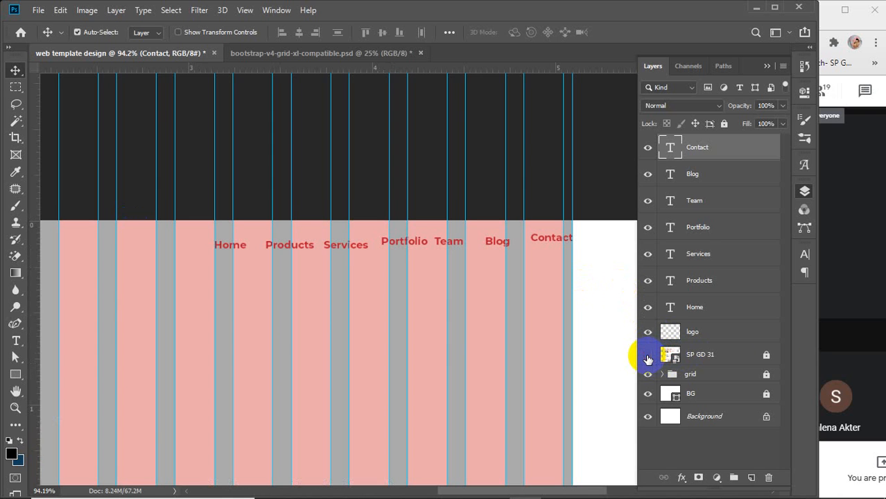
left_click(725, 361)
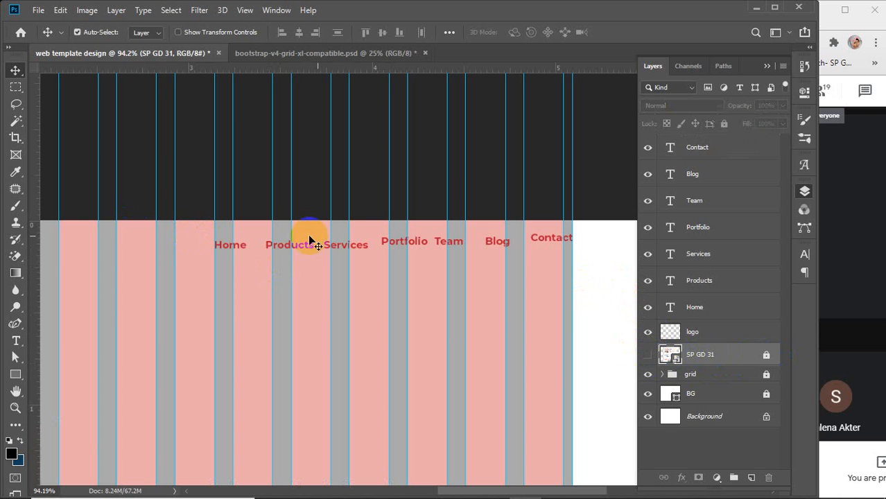
left_click(647, 355)
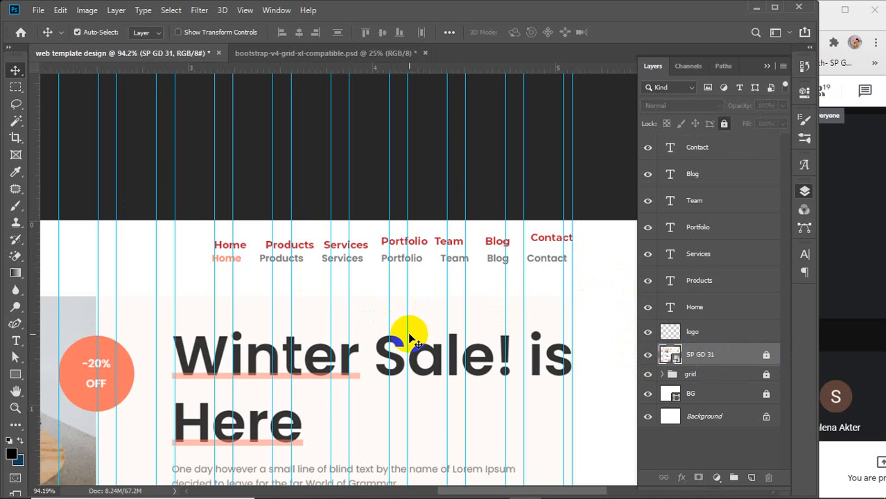
Shift the red Home text slightly so it lines up horizontally with the reference's Home item
left_click(229, 251)
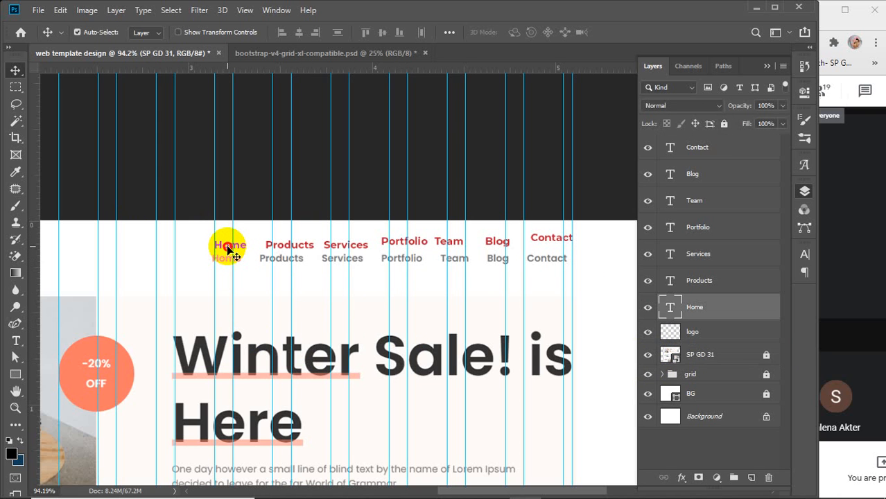
left_click_drag(227, 247, 225, 252)
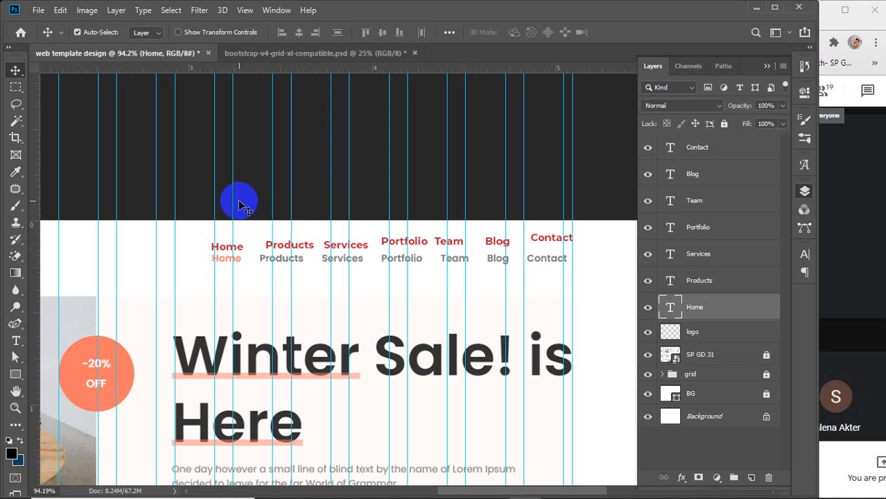
Select the six menu texts from Products to Contact and activate the Type tool
left_click_drag(250, 225, 581, 265)
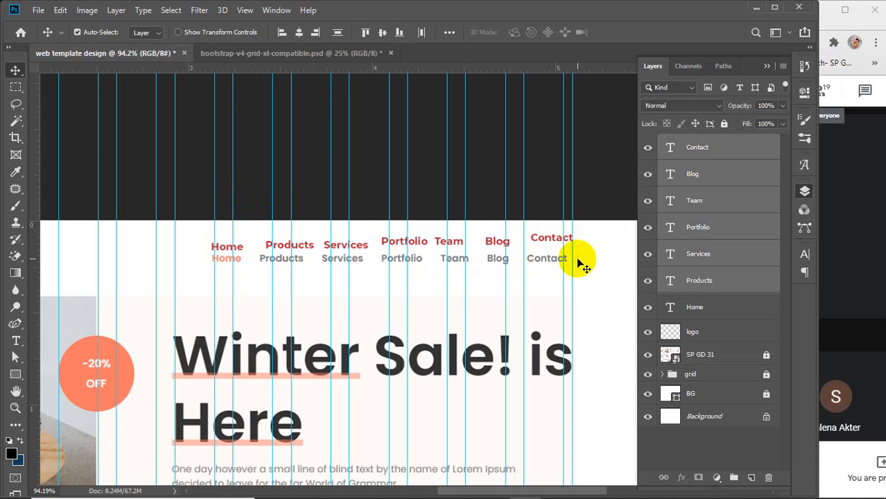
left_click(16, 340)
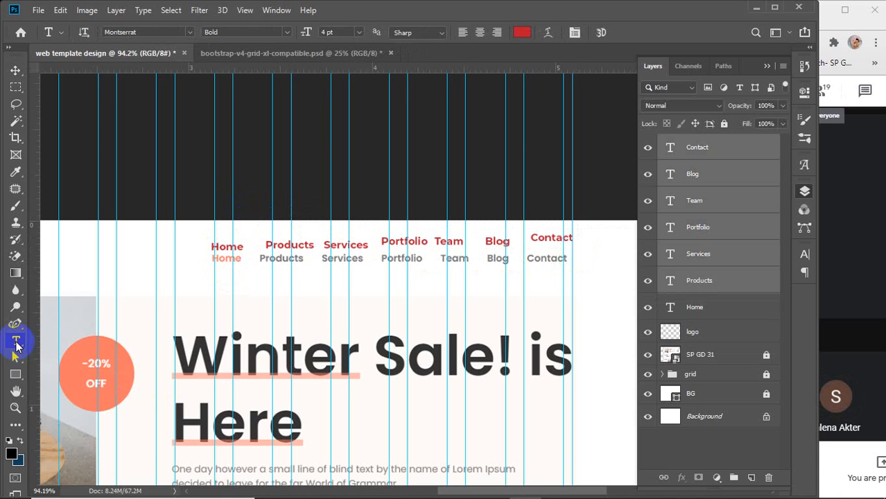
left_click(516, 32)
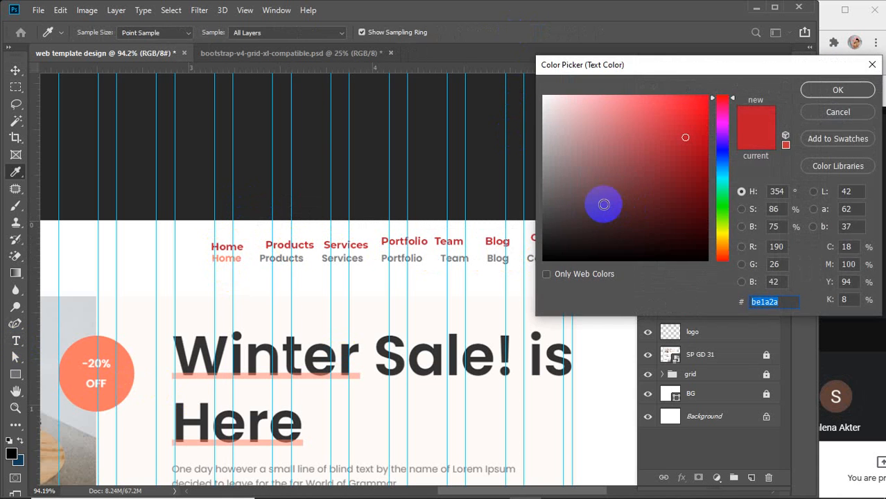
left_click(546, 168)
left_click_drag(540, 170, 455, 259)
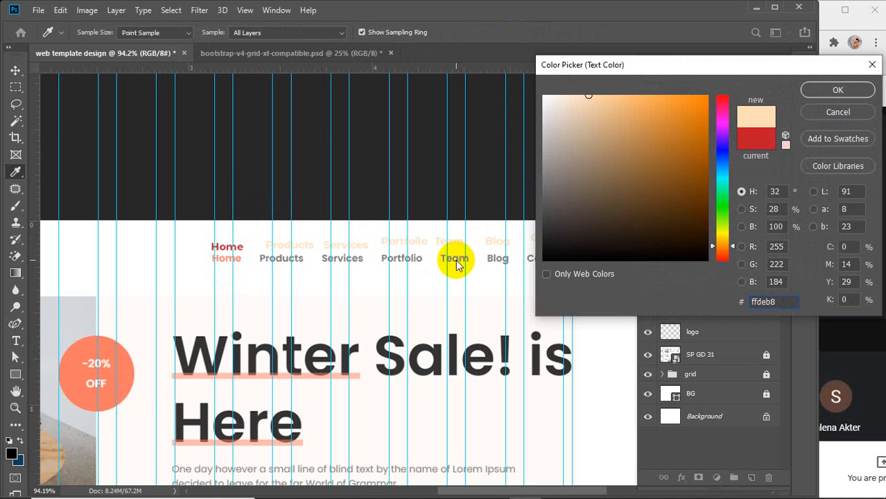
left_click(450, 261)
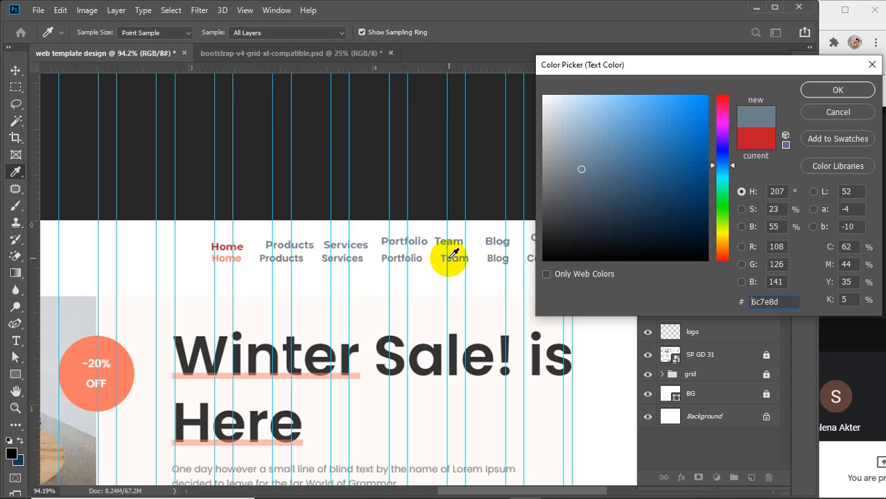
left_click(356, 259)
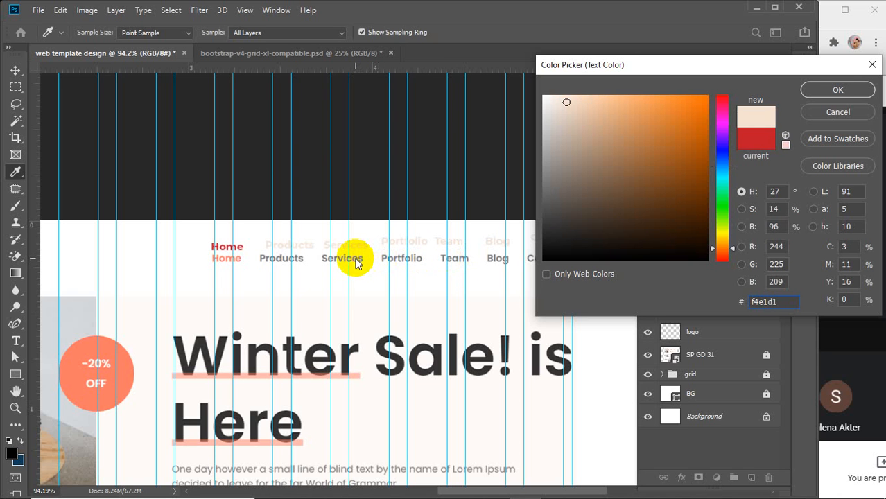
left_click(361, 258)
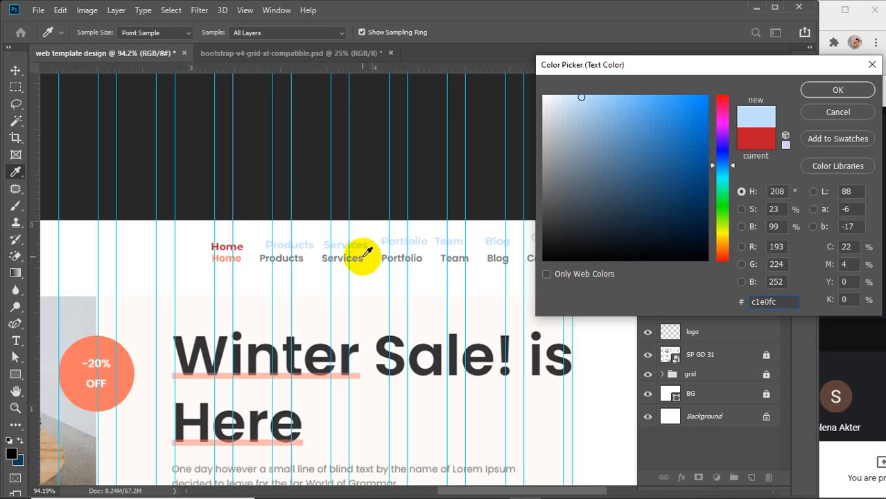
left_click(362, 258)
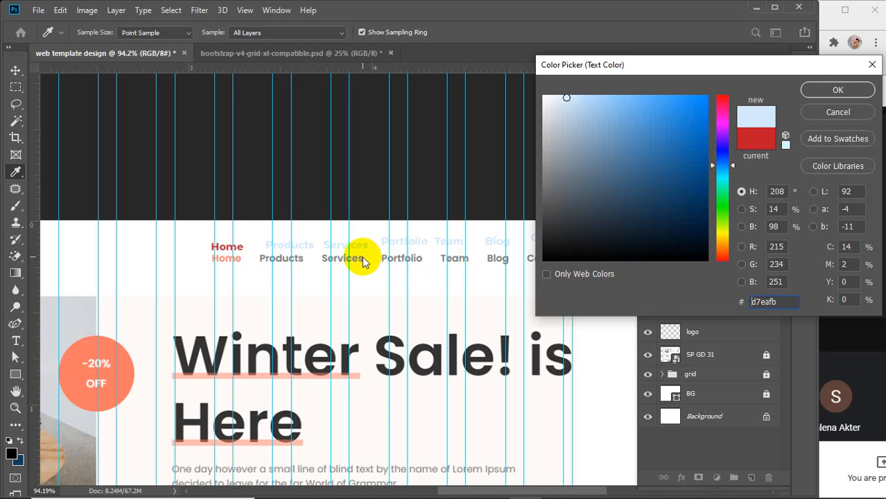
left_click(838, 112)
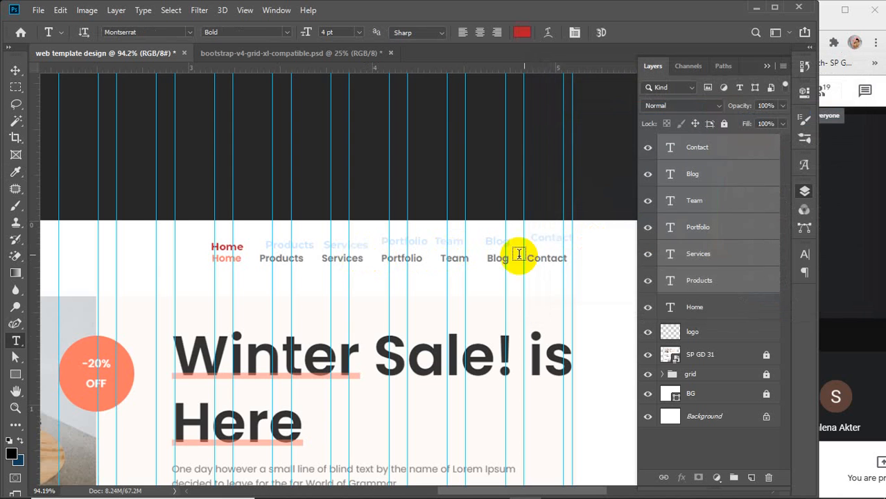
Recolor the six selected menu texts dark grey #504e4e, sampled from the reference's Blog text
scroll(519, 254, "up", 6)
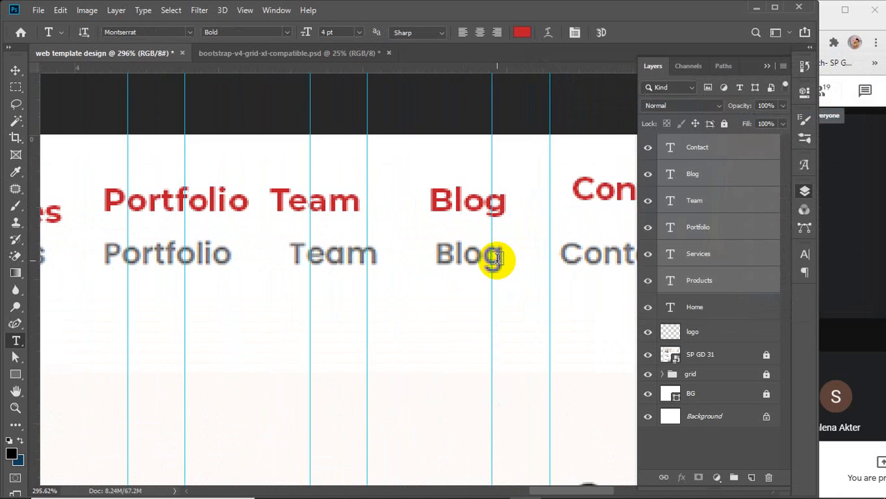
scroll(495, 258, "up", 1)
left_click(522, 32)
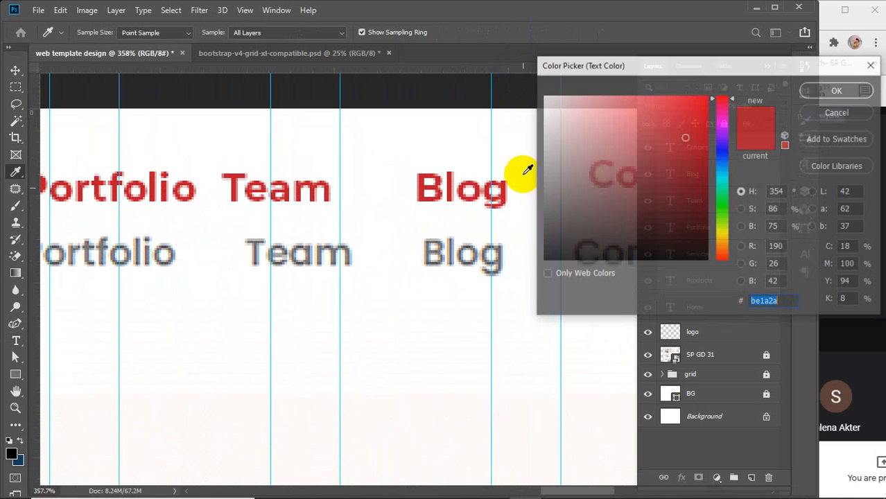
left_click(469, 252)
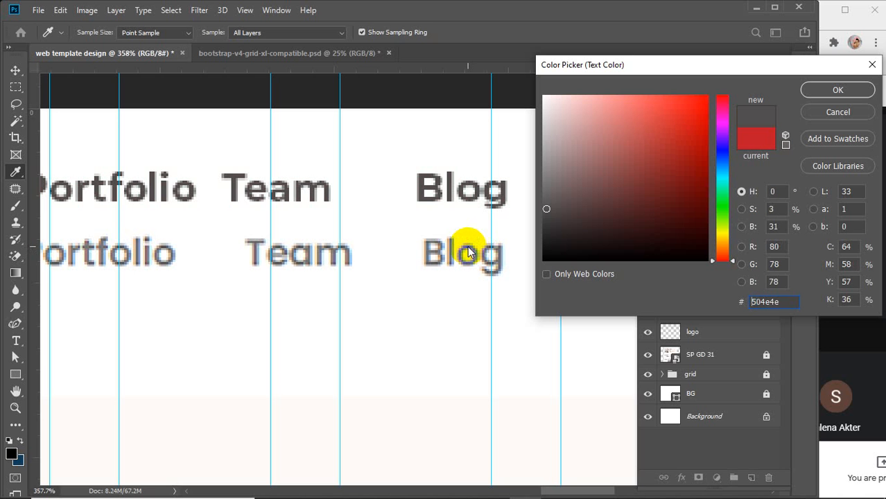
left_click(837, 91)
Move the six grey menu texts down together onto the reference's menu row
scroll(492, 230, "down", 3)
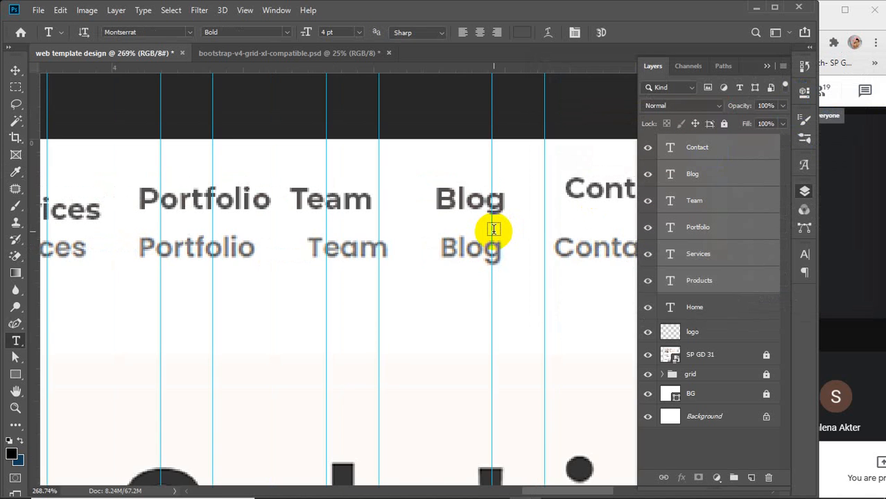
scroll(494, 230, "down", 4)
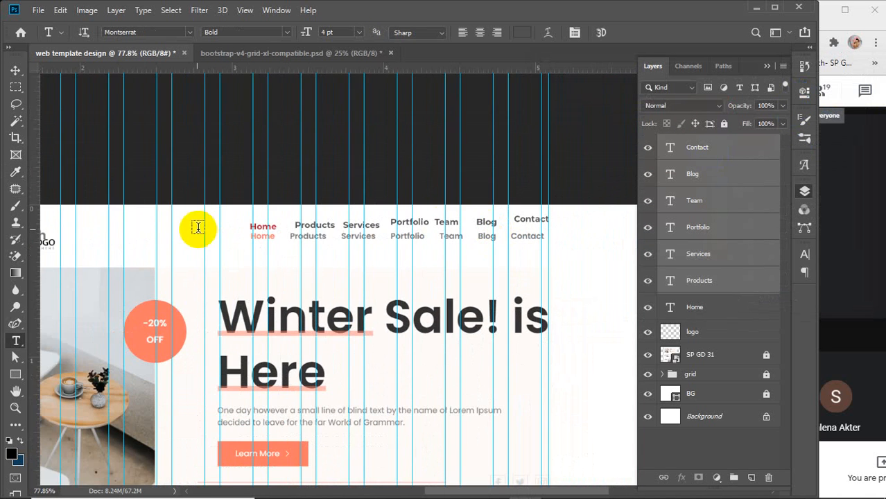
left_click(15, 70)
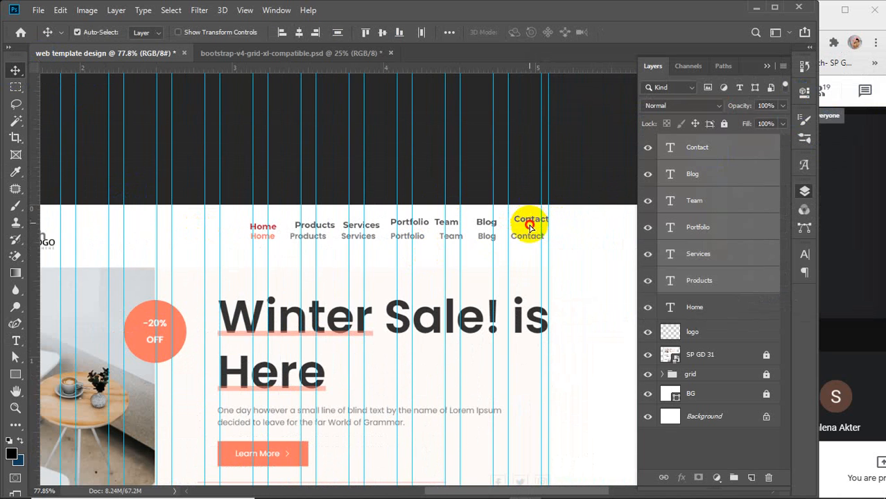
left_click_drag(530, 227, 528, 238)
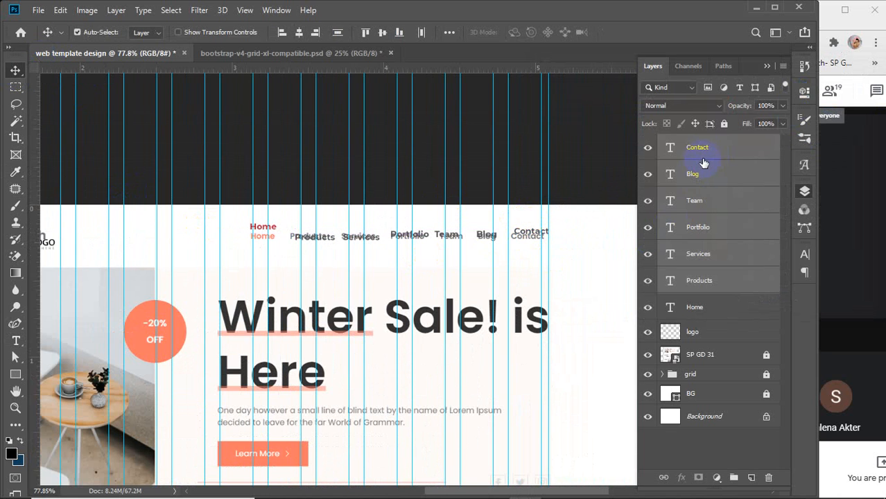
Lower Contact slightly with its right edge on the last grid guide, and bring Home down to the same row
left_click(532, 235)
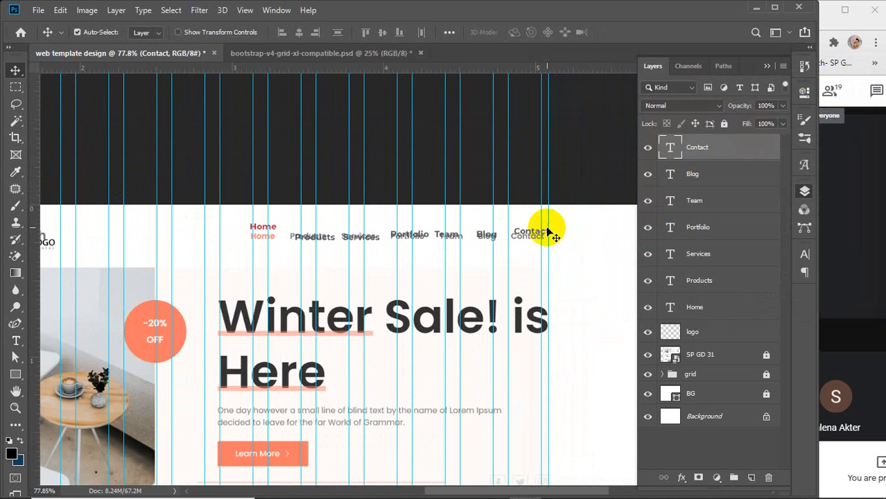
scroll(534, 238, "up", 5)
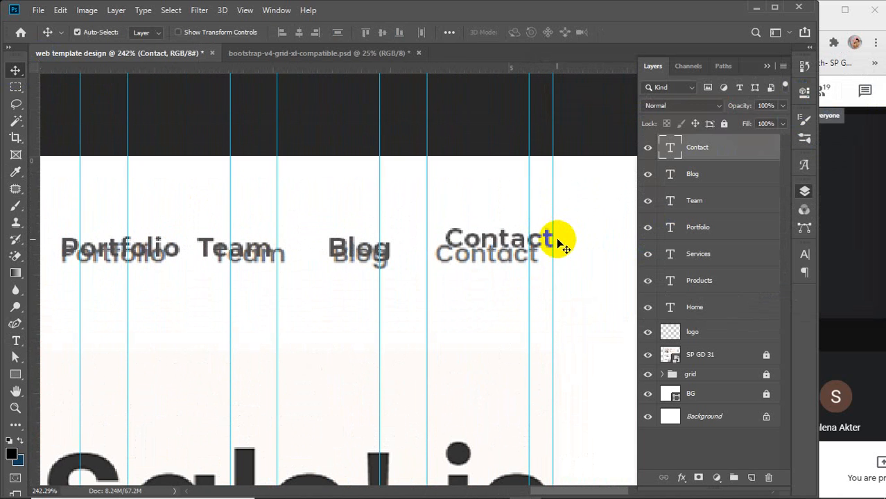
left_click_drag(547, 240, 547, 245)
scroll(546, 246, "down", 3)
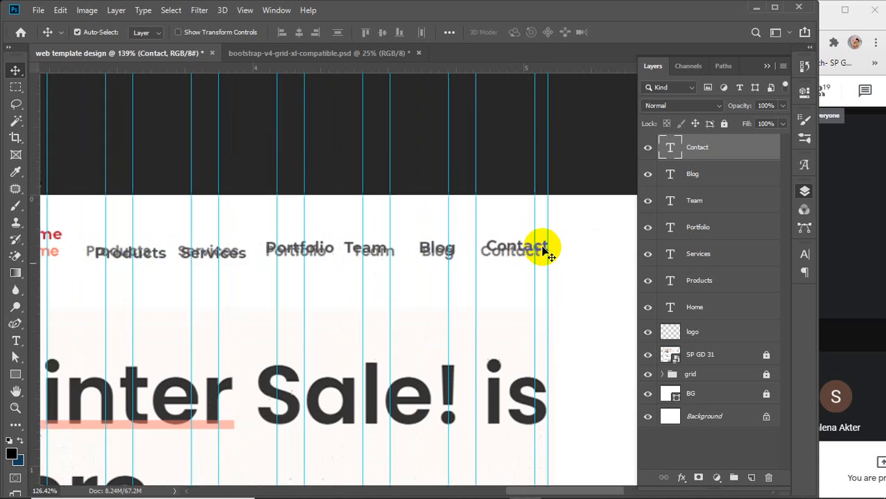
left_click_drag(81, 241, 82, 253)
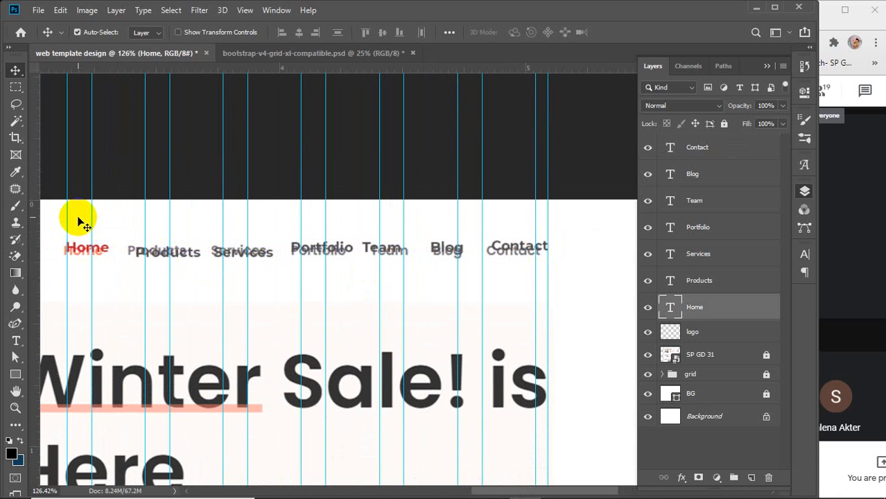
Select all seven menu texts and align their vertical centers
left_click(66, 219)
left_click_drag(57, 224, 565, 288)
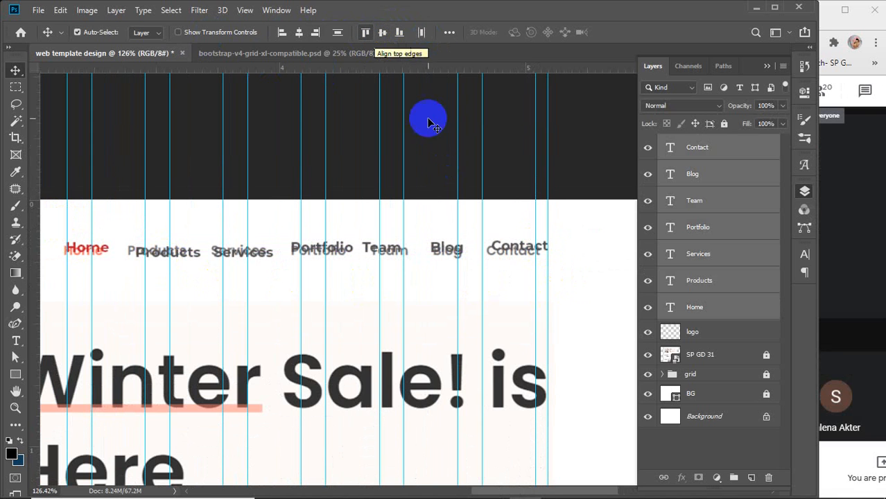
left_click(383, 33)
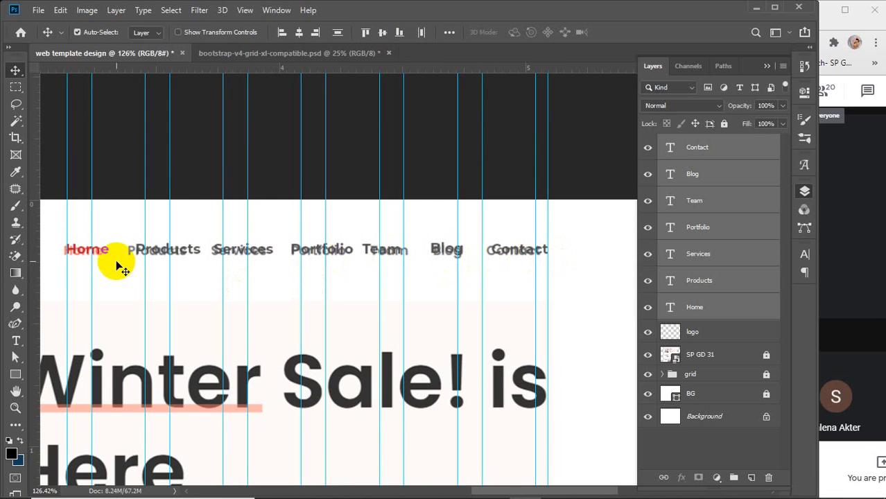
Hide the SP GD 31 reference layer and move the menu texts individually to staggered heights over the column grid
left_click(646, 356)
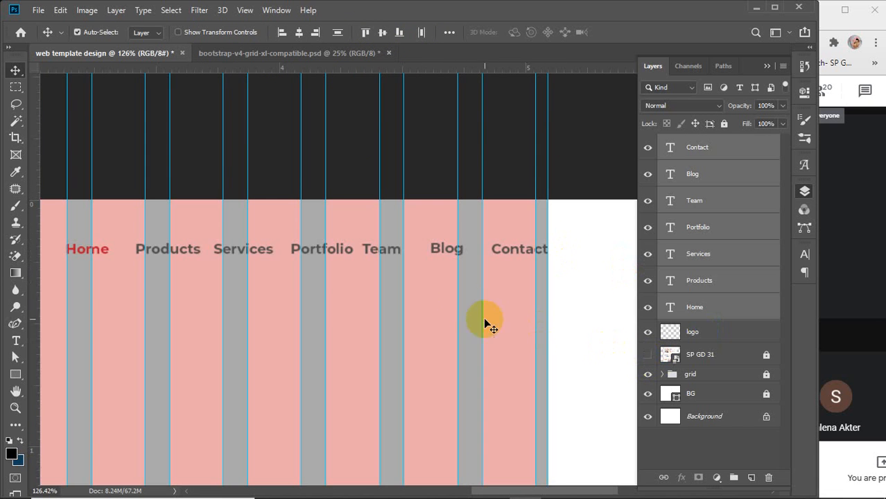
mouse_move(511, 251)
left_mouse_down()
mouse_move(508, 228)
mouse_move(507, 254)
left_mouse_up()
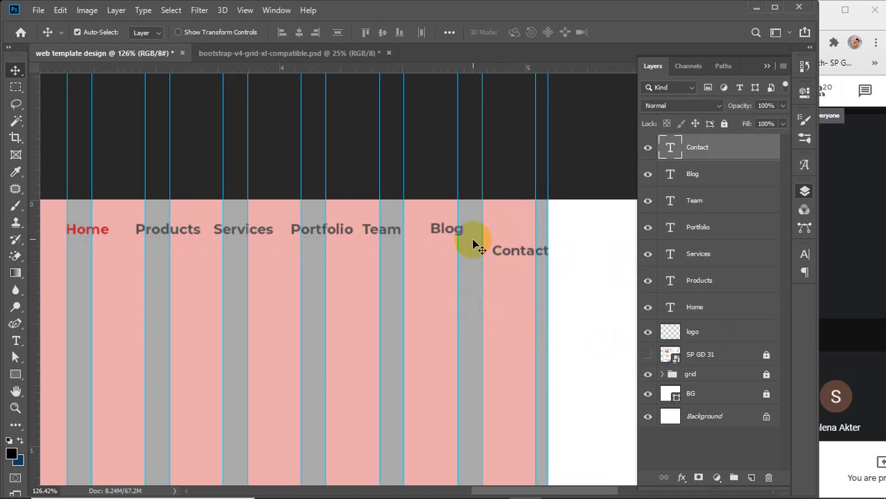
left_click_drag(437, 228, 439, 256)
left_click(374, 231)
left_click_drag(374, 231, 375, 226)
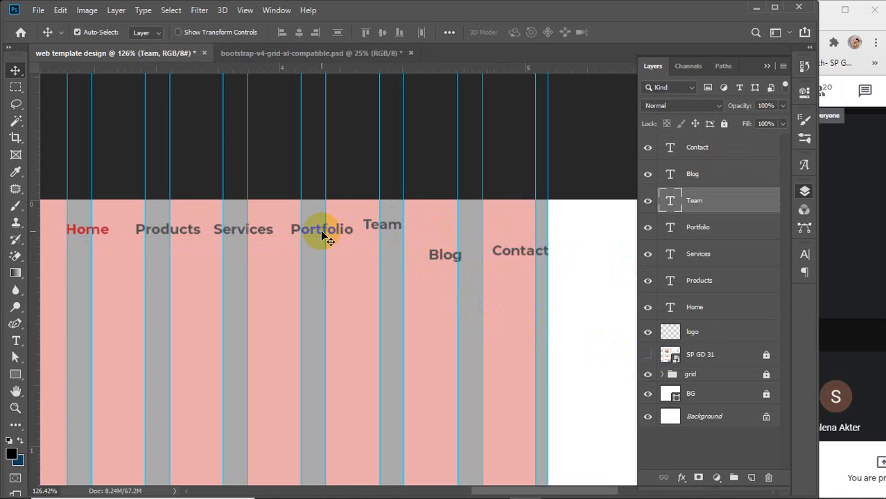
left_click_drag(322, 235, 322, 259)
left_click_drag(243, 225, 246, 246)
left_click_drag(185, 231, 184, 220)
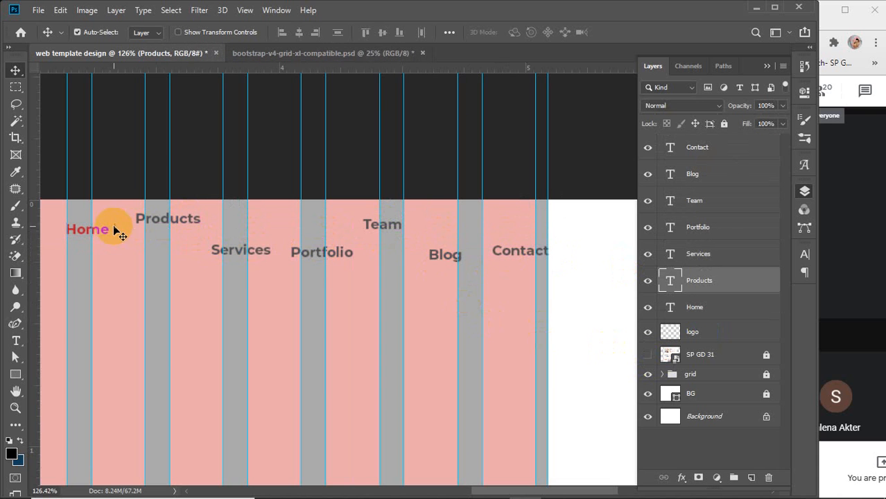
left_click_drag(91, 232, 93, 255)
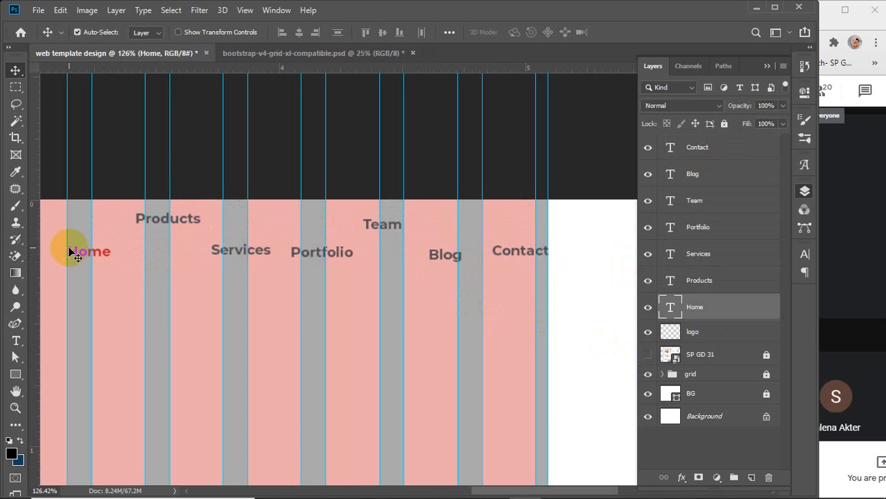
Place Home's left edge on its column guide and Contact's right edge on the last grid guide
scroll(72, 253, "up", 2)
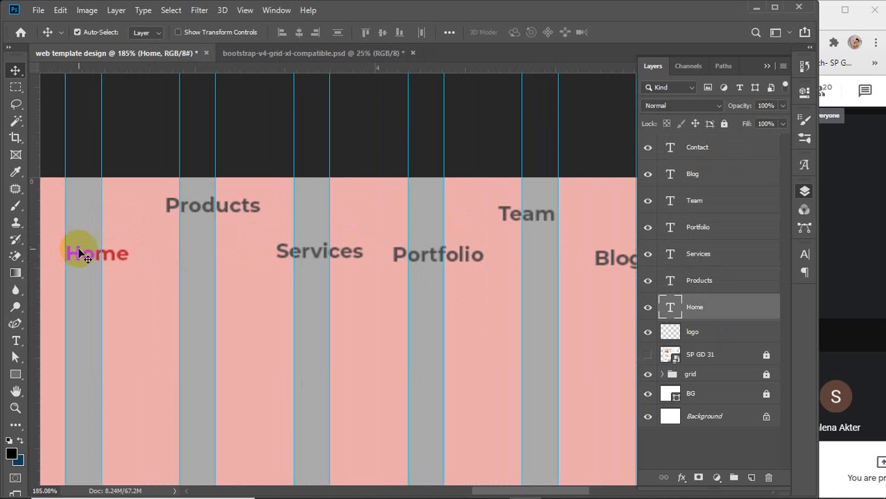
left_click_drag(78, 258, 77, 258)
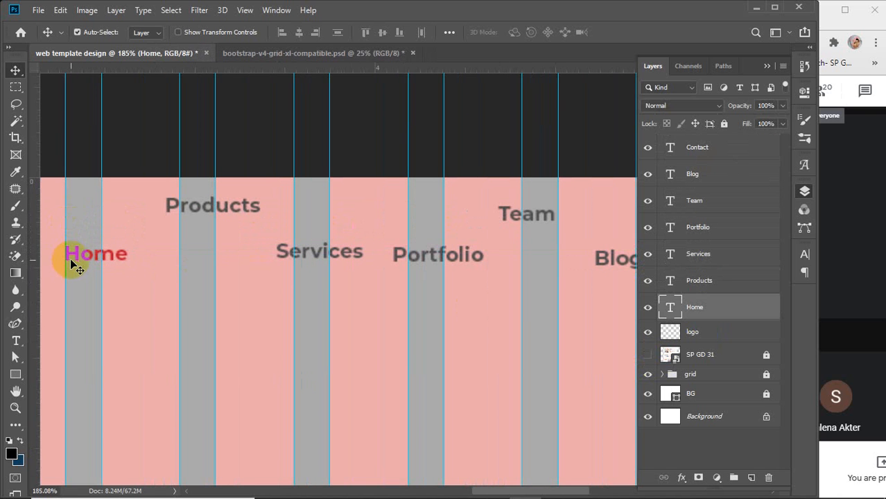
left_click_drag(77, 256, 77, 262)
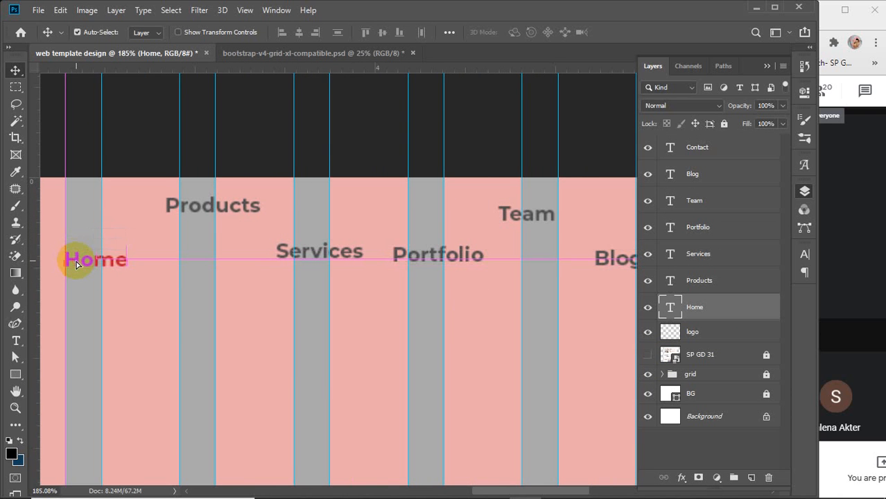
left_click_drag(587, 303, 271, 334)
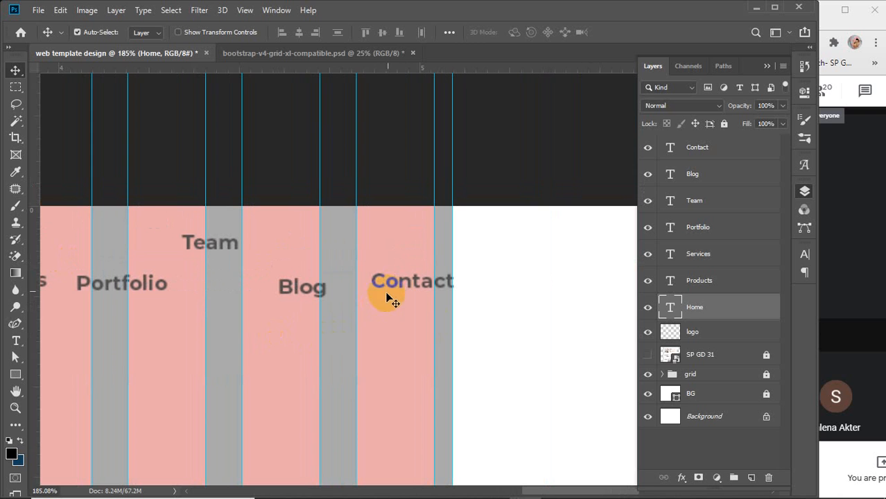
left_click_drag(403, 285, 399, 292)
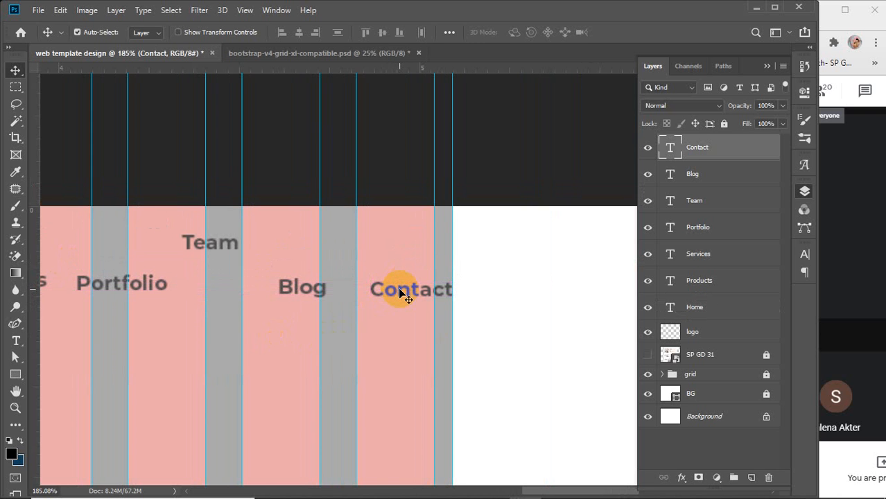
Select the seven staggered menu texts and line them up again by their vertical centers
scroll(399, 291, "down", 3, "alt")
scroll(263, 313, "left", 3)
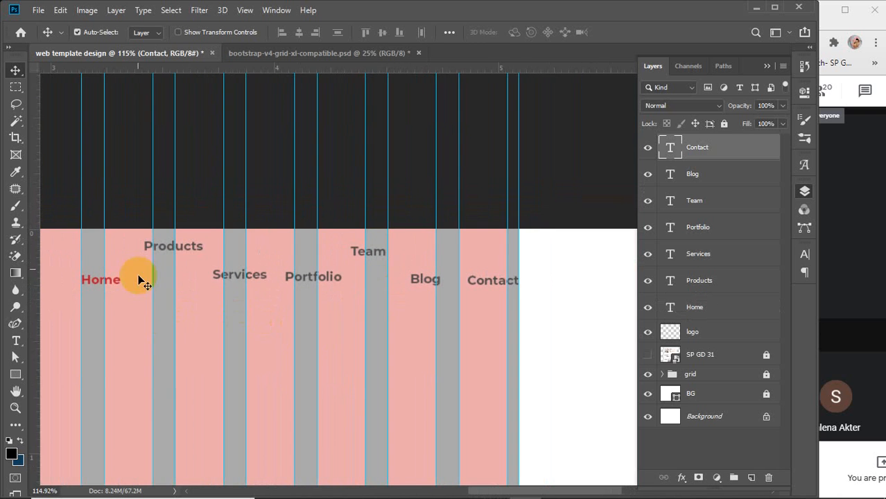
left_click_drag(73, 231, 531, 341)
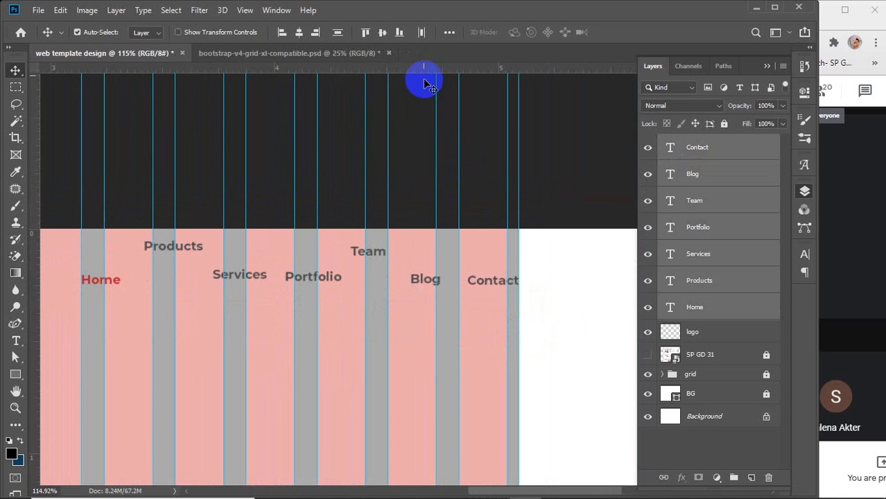
left_click(383, 32)
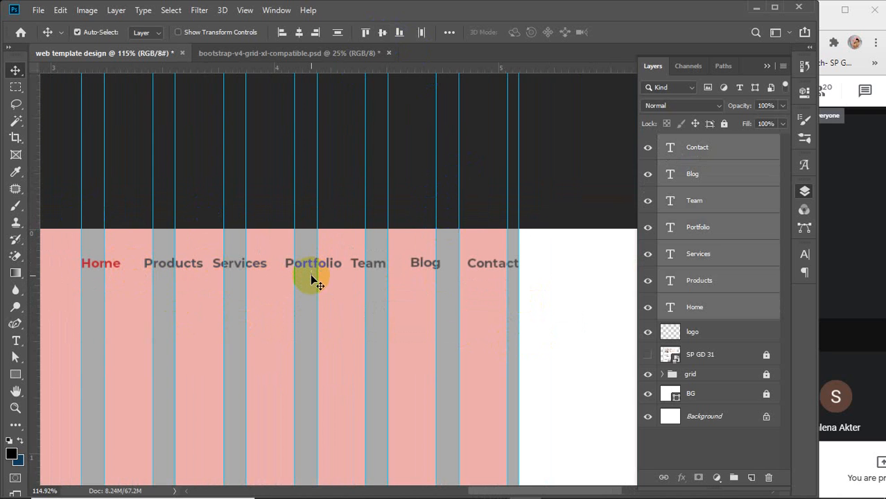
Distribute the seven menu texts by horizontal spacing, briefly trying distribution by horizontal centers before restoring equal gaps
left_click(449, 33)
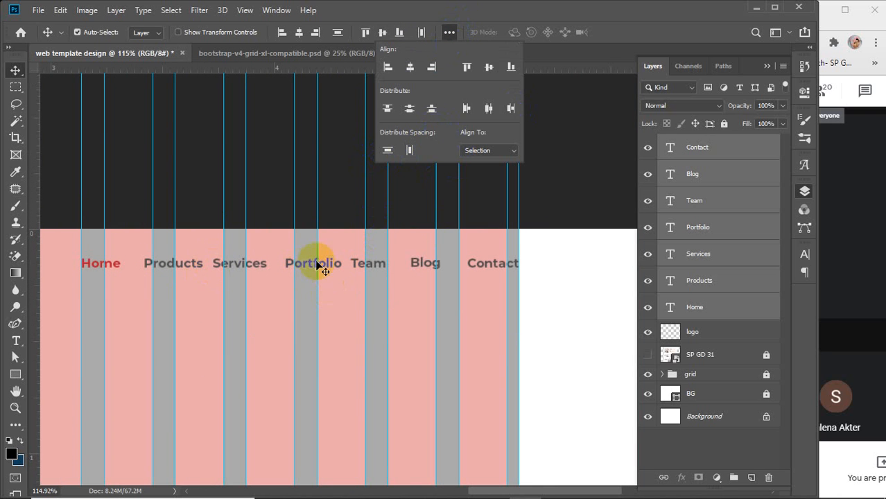
left_click(410, 151)
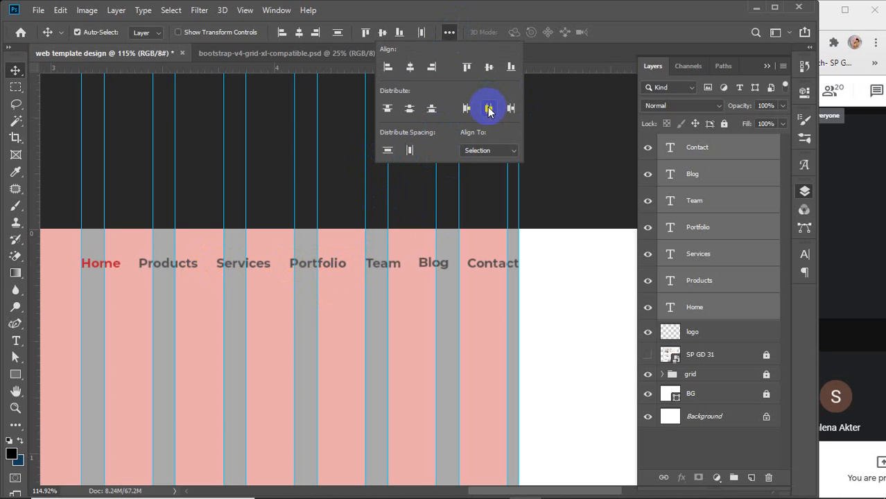
left_click(489, 109)
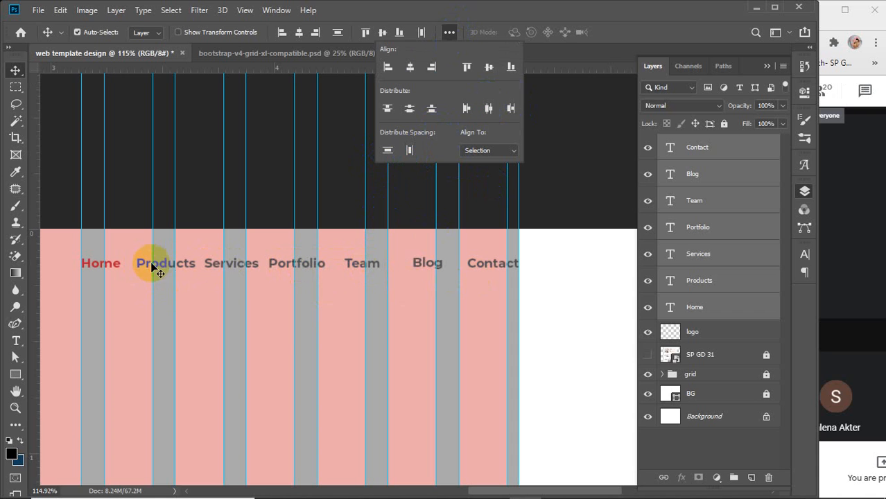
left_click(410, 150)
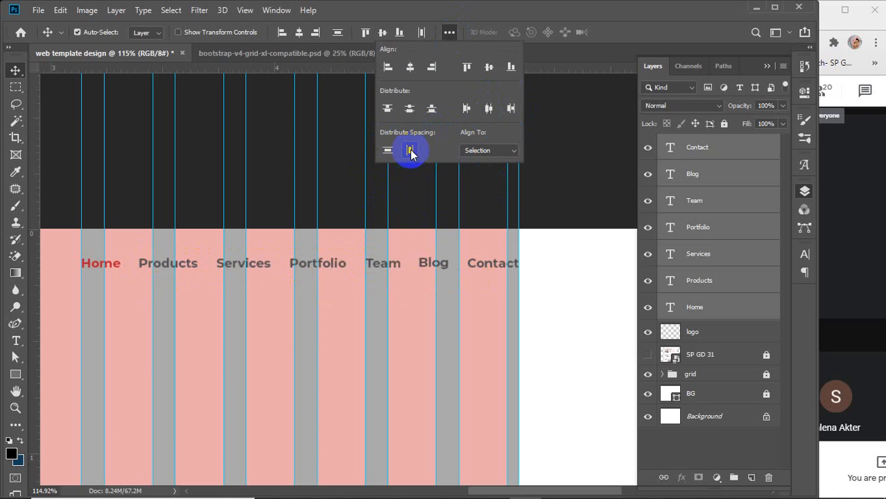
left_click(448, 32)
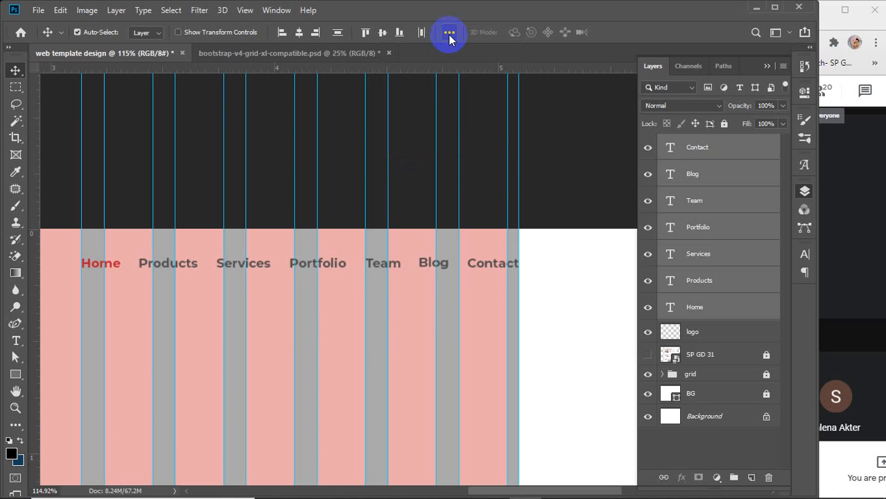
Group the seven menu text layers and name the group menubar
scroll(389, 332, "down", 3)
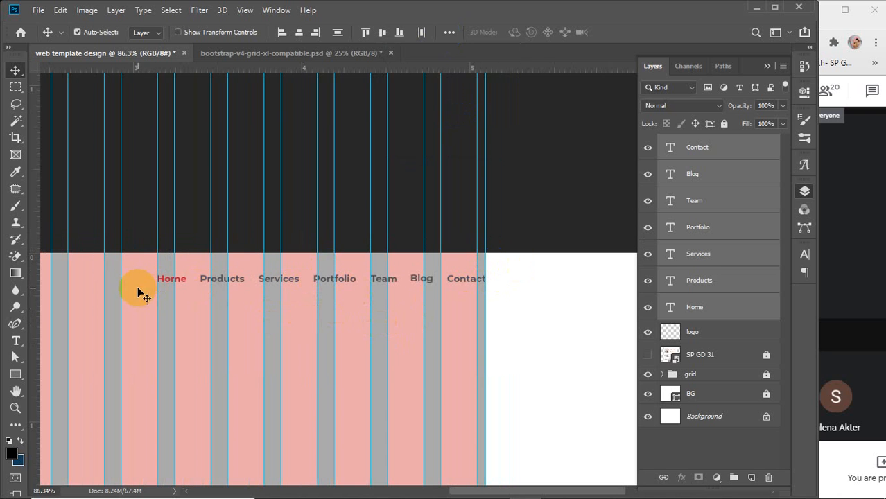
scroll(360, 323, "down", 2)
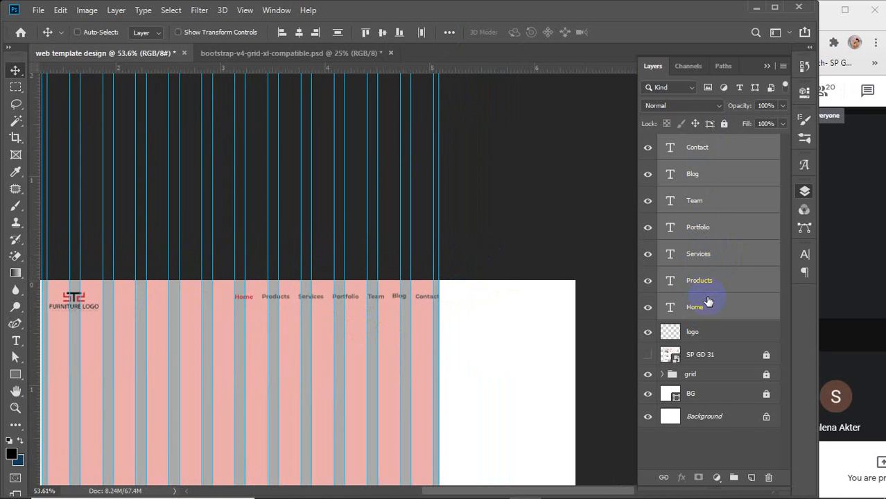
key("ctrl+g")
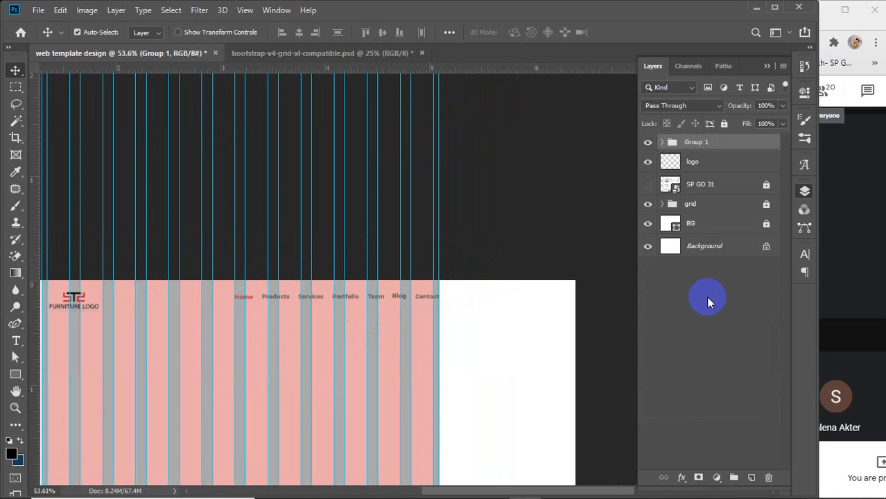
double_click(696, 142)
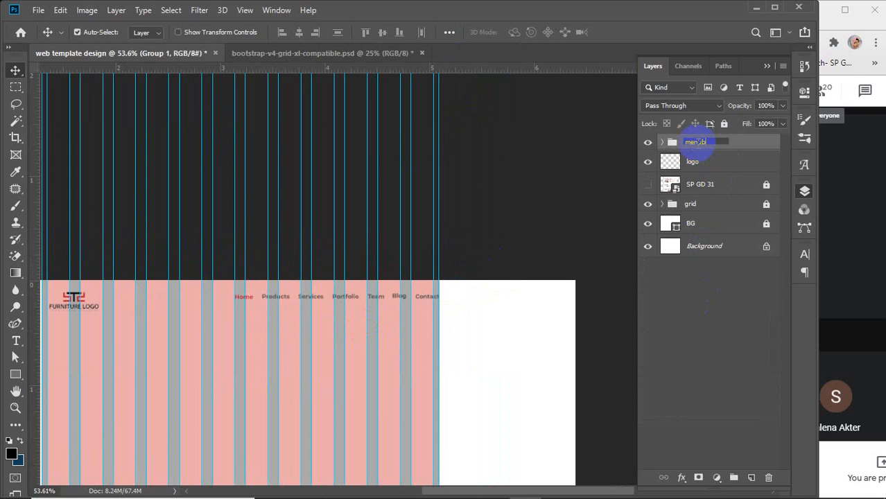
key("Return")
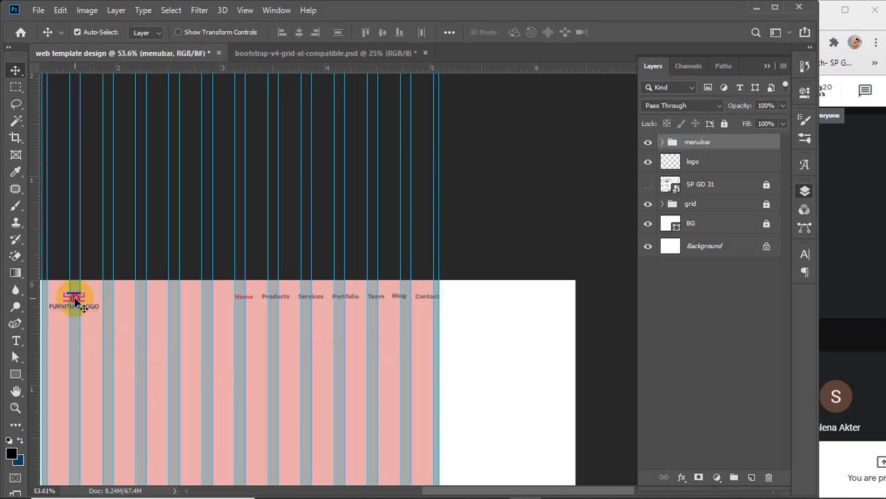
Add the logo layer to the menubar group selection, align their vertical centers and nudge both slightly in height
left_click(77, 303)
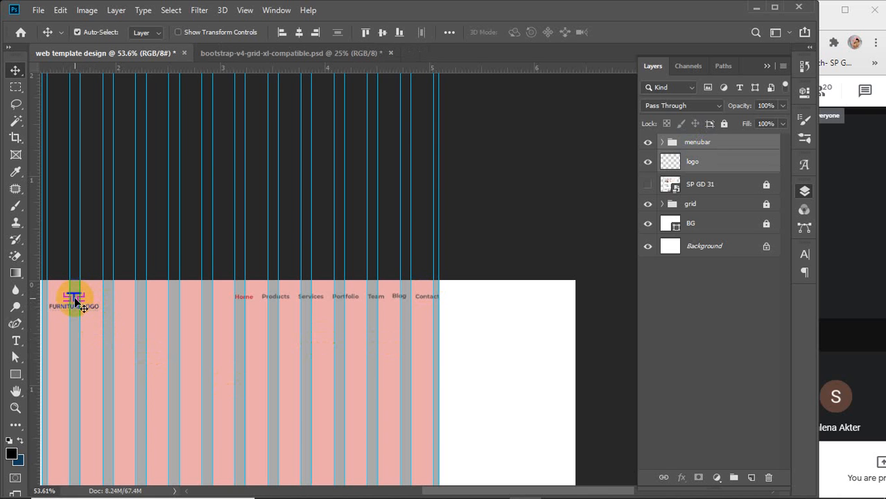
left_click(382, 33)
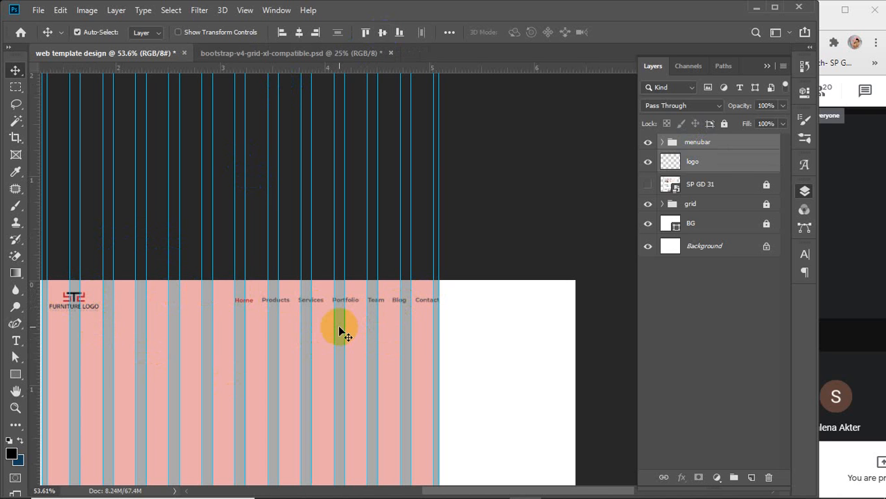
key("Down")
key("Down")
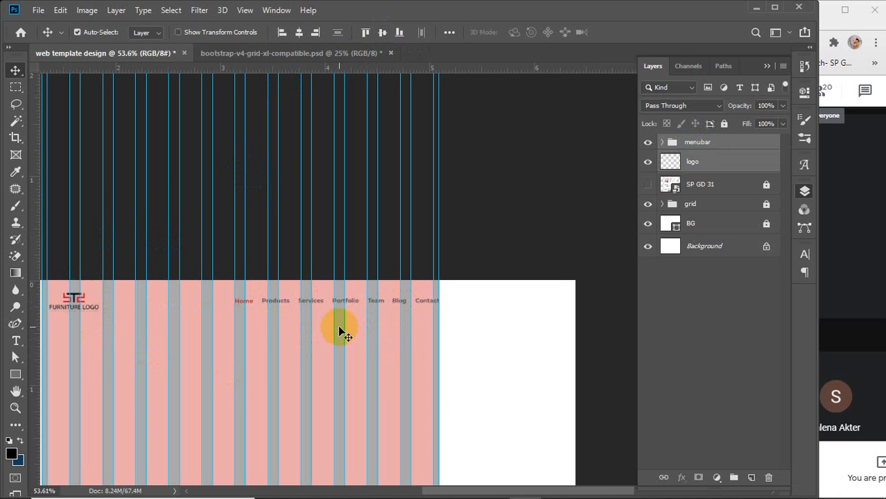
key("Up")
key("Up")
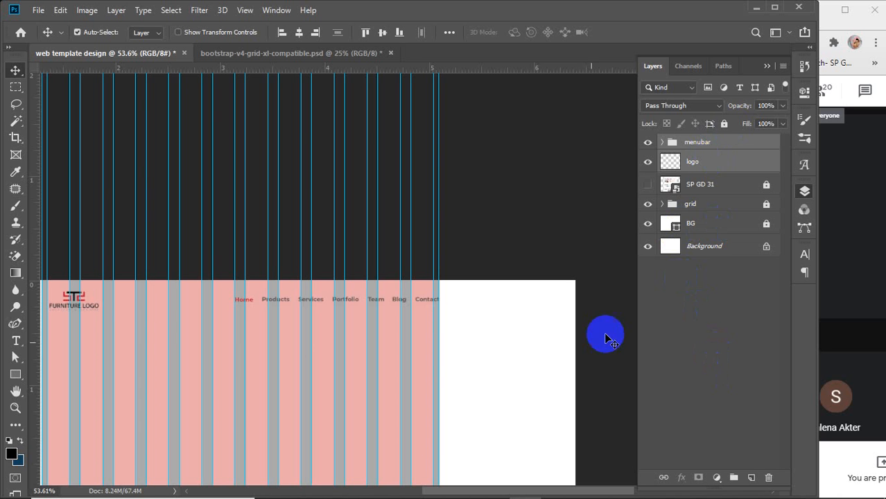
Deselect the layers and show the SP GD 31 reference layer again
left_click(447, 352)
left_click_drag(287, 364, 360, 277)
left_click(648, 185)
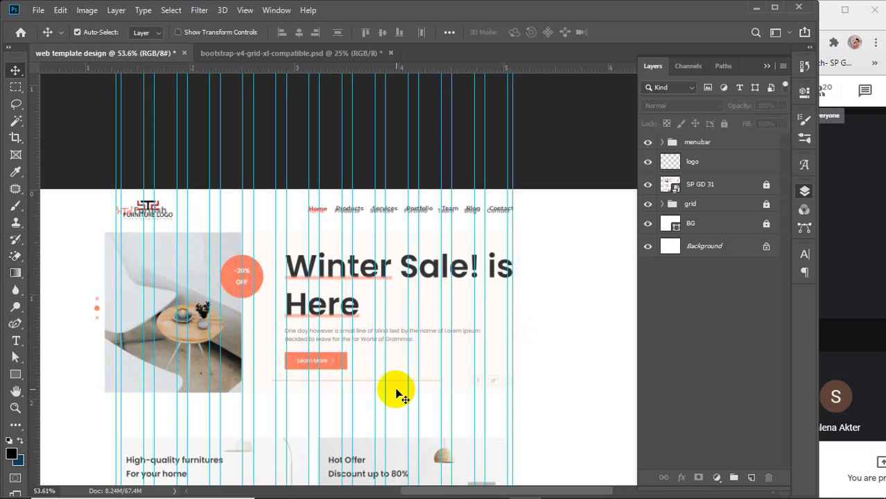
Switch to Chrome and run a Yahoo image search for "tea table furniture"
mouse_move(448, 495)
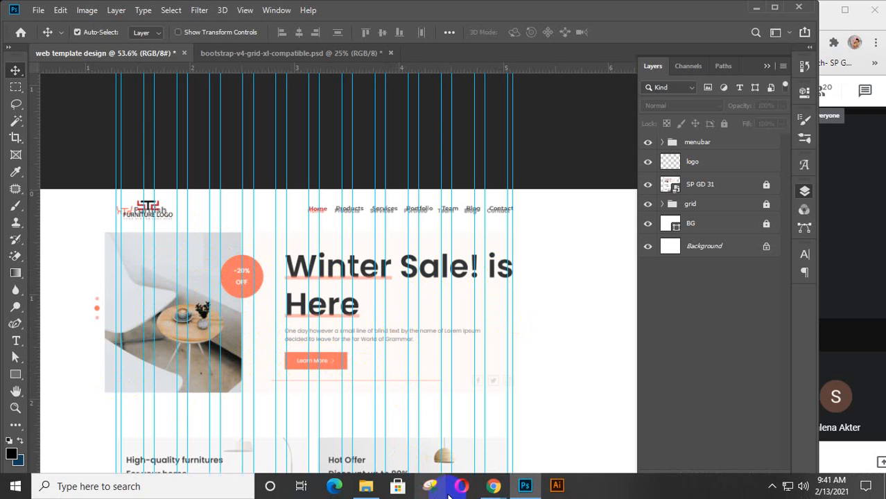
mouse_move(492, 485)
left_click(567, 434)
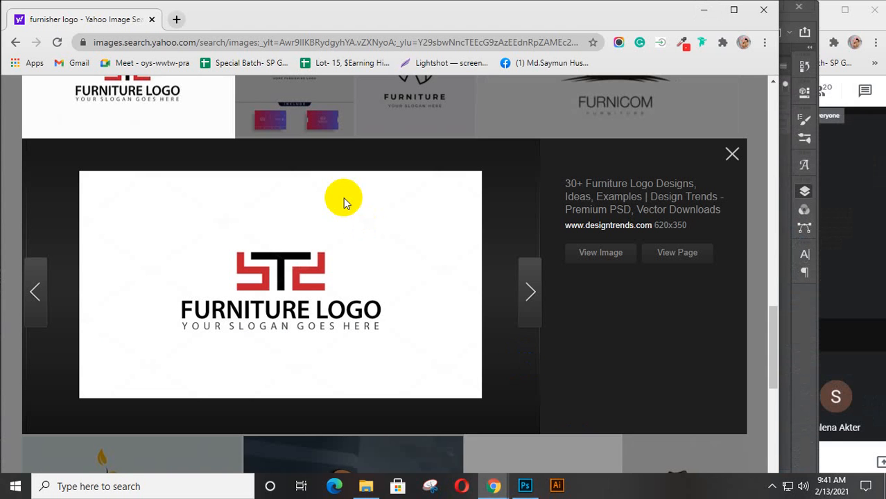
left_click(173, 42)
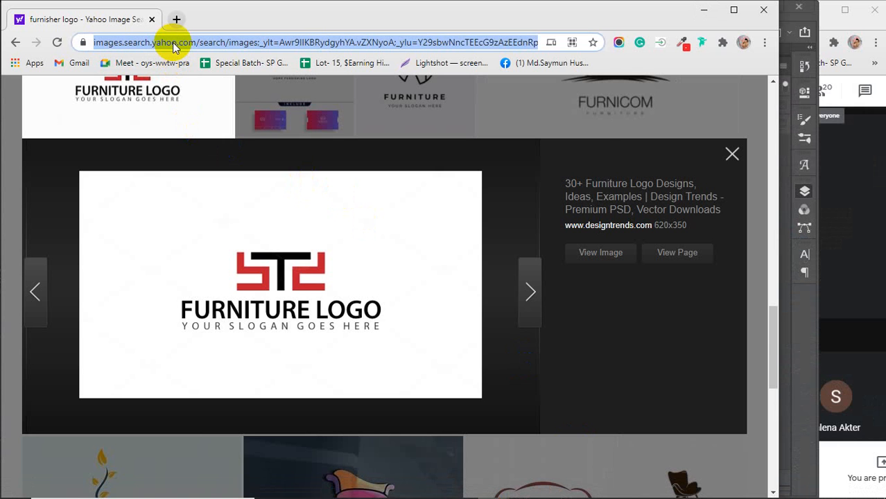
type("t")
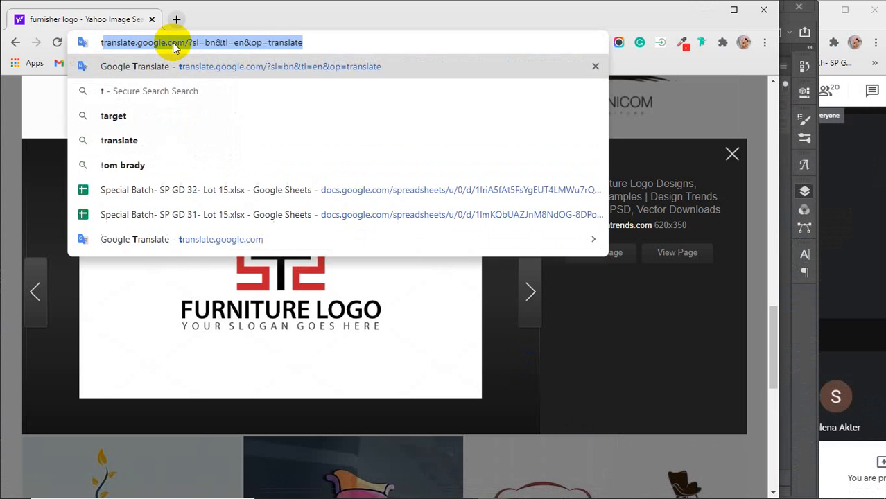
type("ea t")
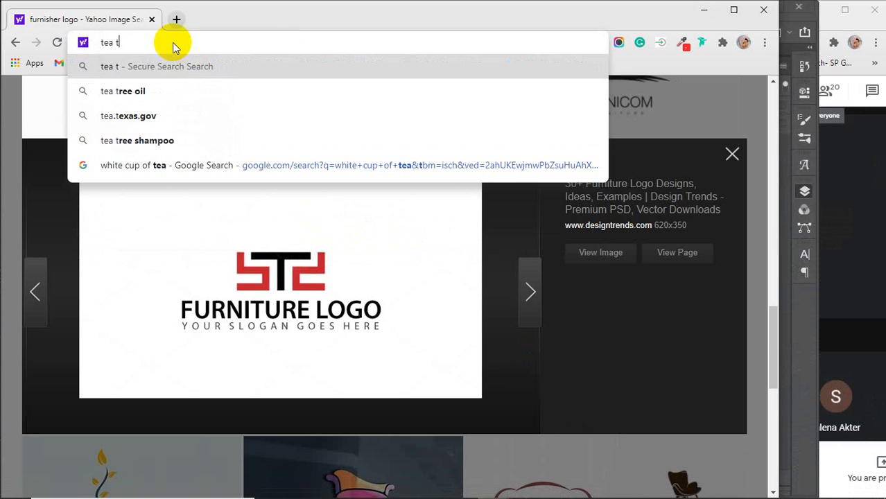
type("able")
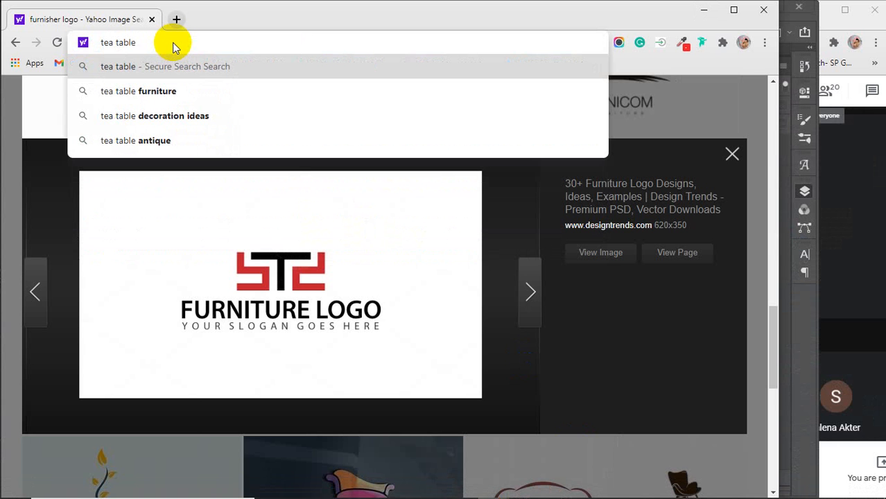
key("Down")
key("Return")
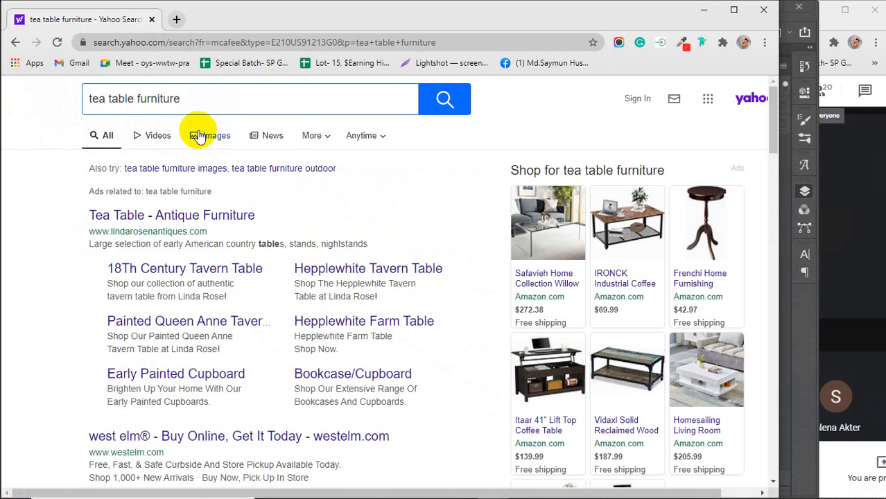
left_click(208, 136)
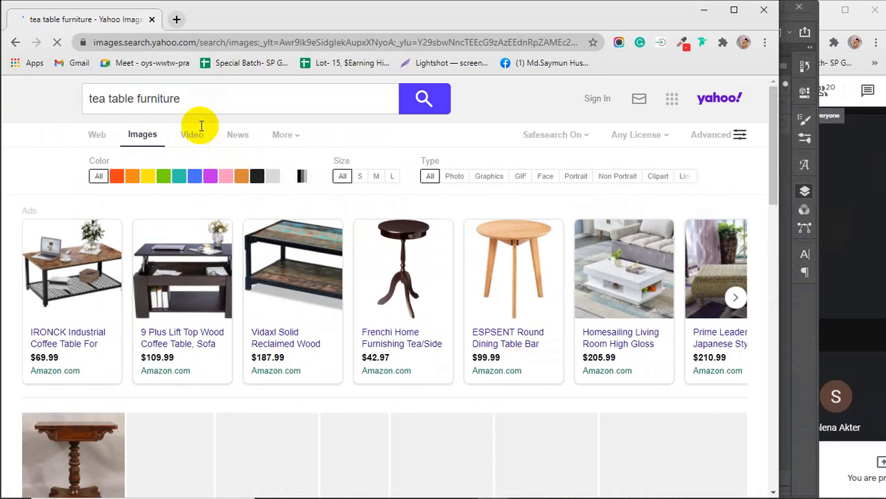
Look through the table images and refine the image search to "tea table furniture decoration"
scroll(307, 208, "down", 3)
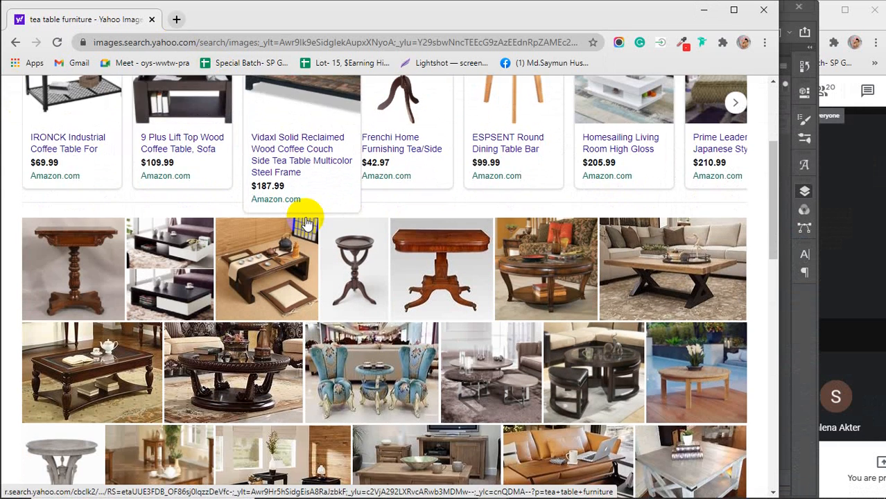
scroll(307, 222, "down", 2)
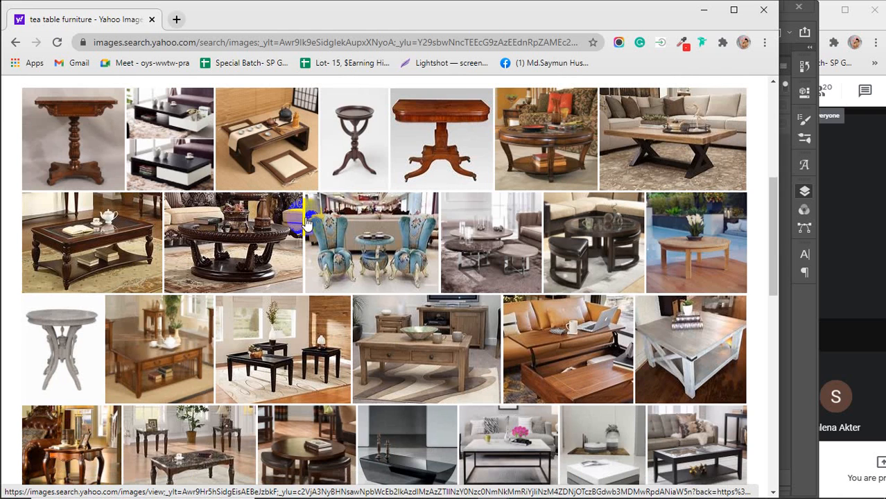
scroll(308, 222, "up", 5)
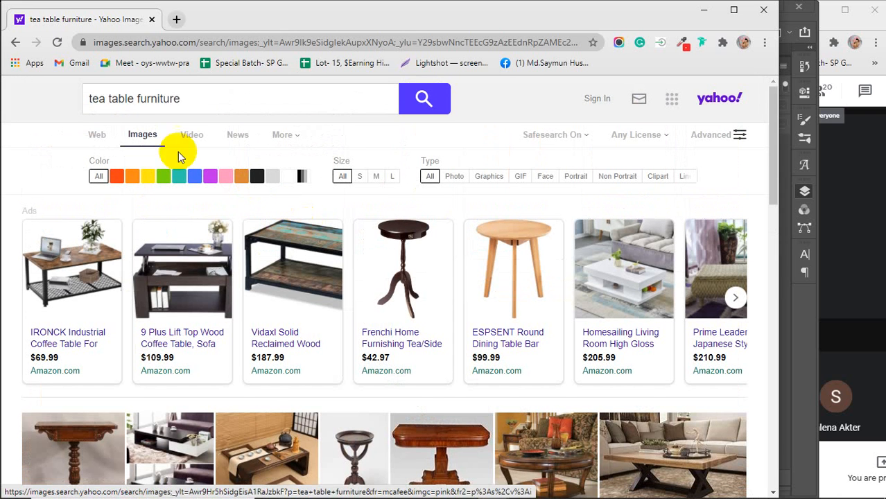
left_click(200, 101)
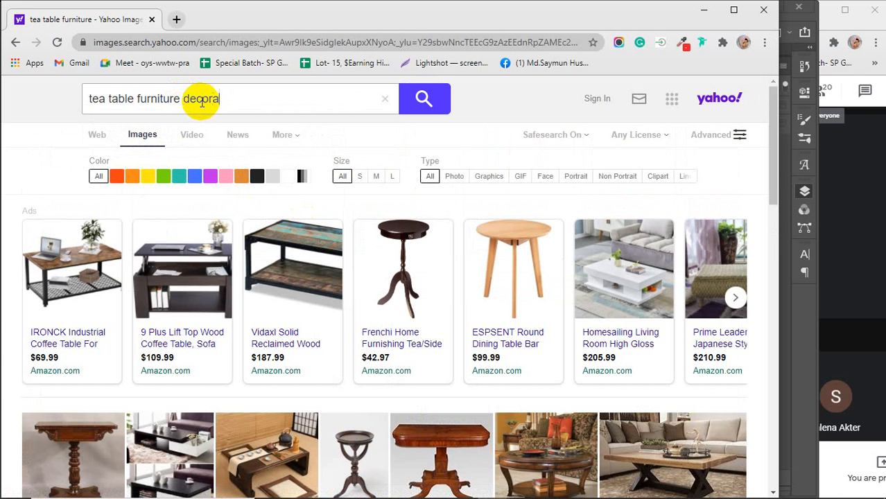
type("decoration")
key("Return")
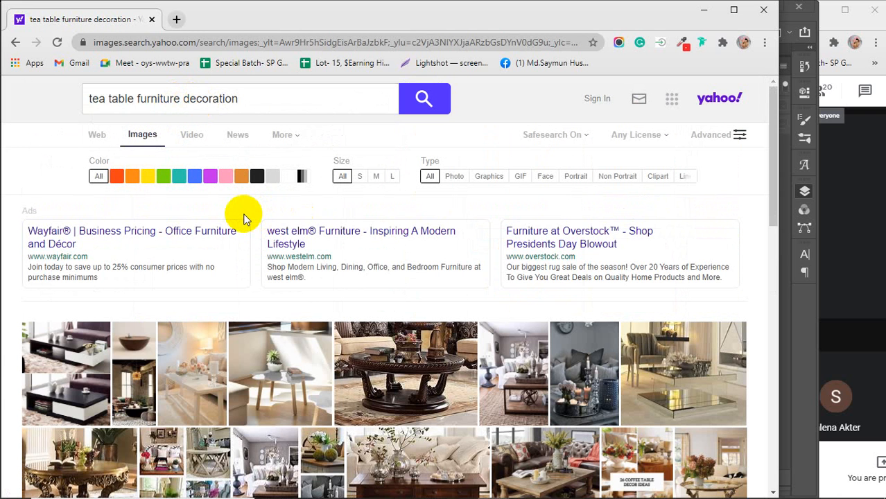
Open the white-topped wooden coffee table image with the potted plant and save it as a JPEG to the Desktop
left_click(288, 381)
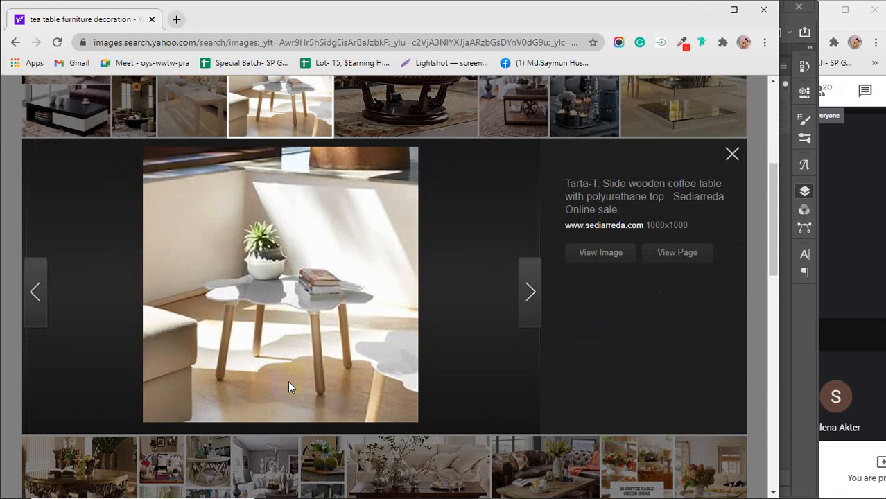
left_click(258, 278)
right_click(247, 261)
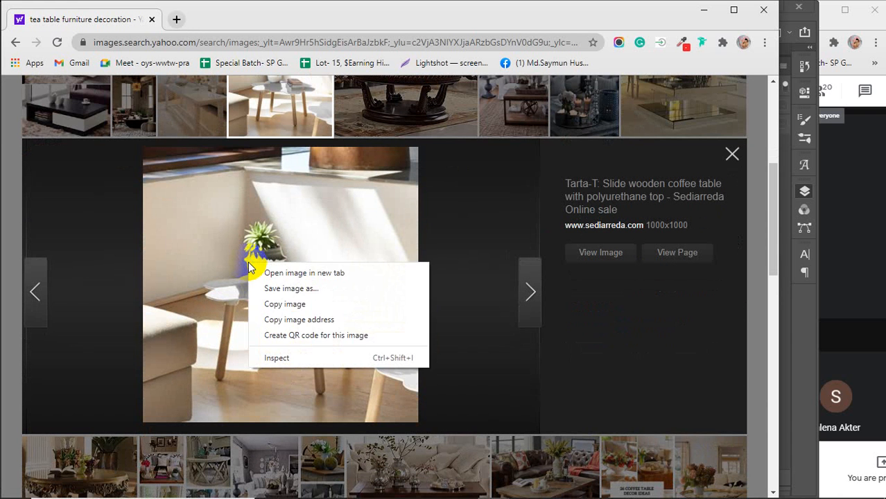
left_click(293, 290)
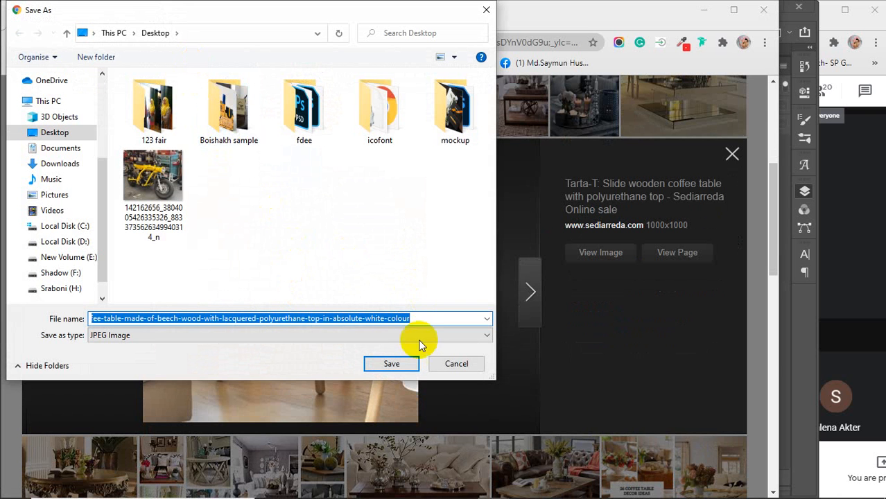
left_click(391, 362)
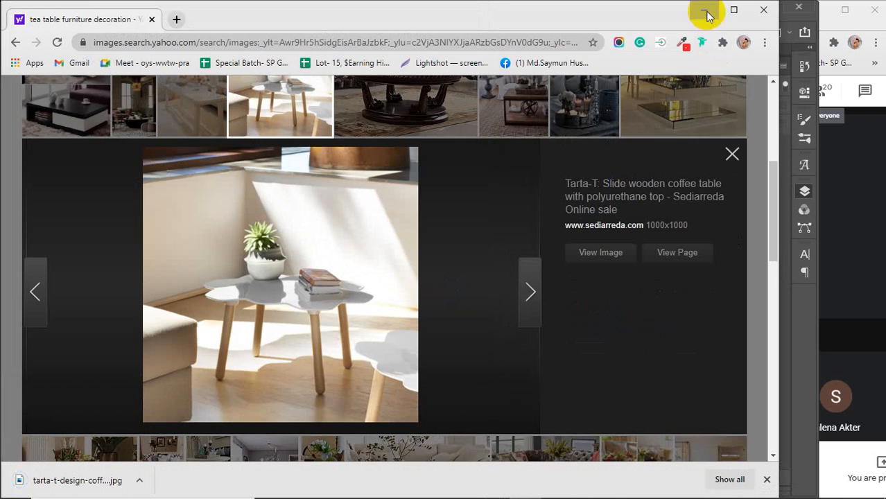
Minimize Chrome, open the Desktop folder in File Explorer, and resize its window to float over the Photoshop document
left_click(704, 9)
left_click(366, 486)
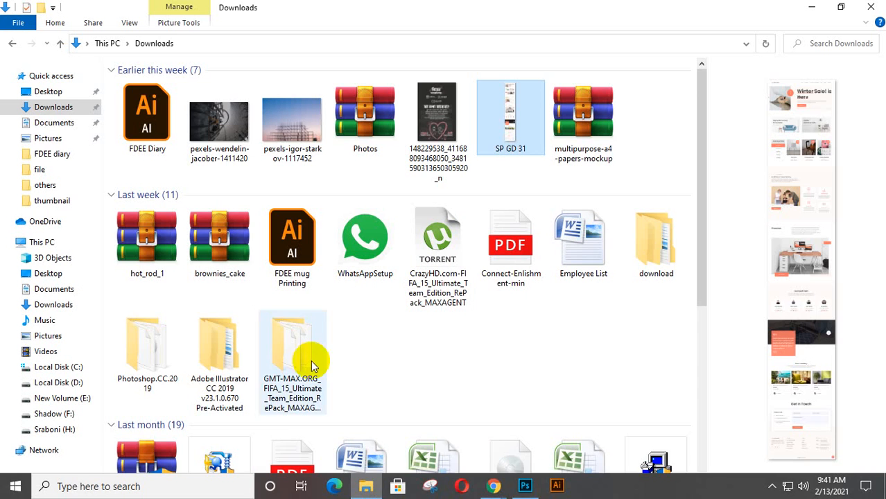
left_click(48, 92)
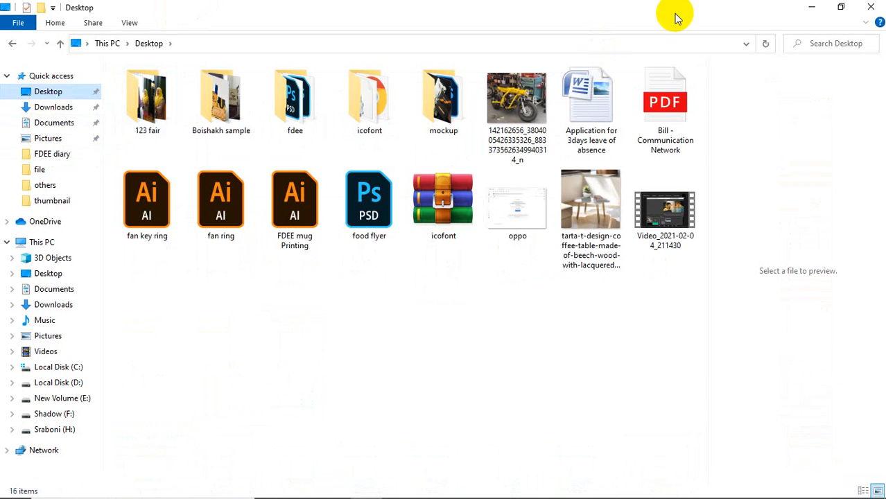
left_click(841, 7)
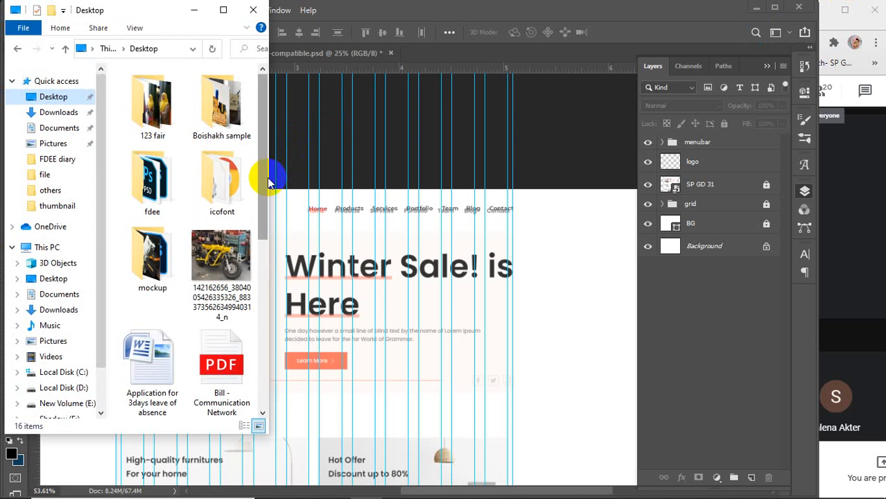
left_click_drag(266, 174, 484, 297)
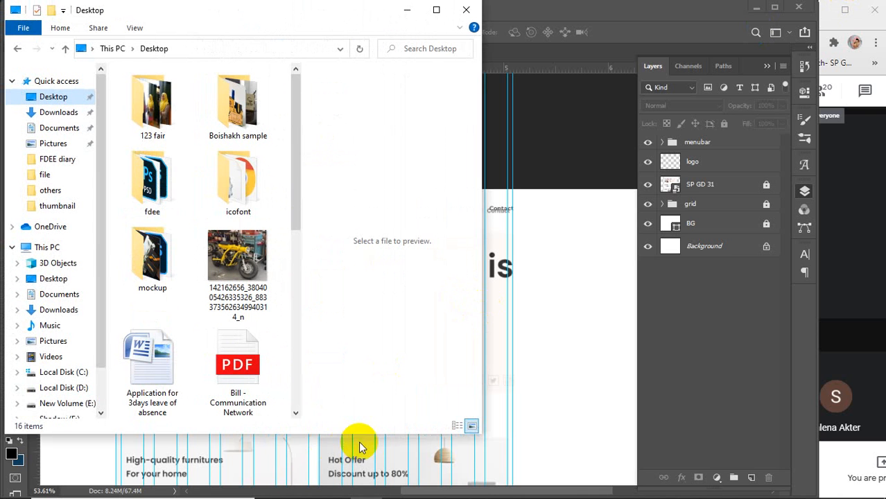
Place the tarta-t-design coffee table image from the Desktop folder into the web template design document
left_click_drag(356, 432, 350, 493)
scroll(223, 317, "down", 3)
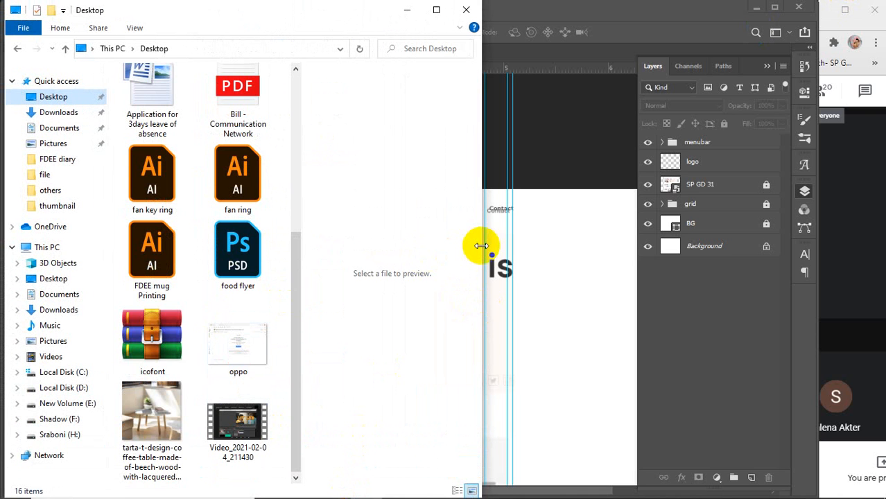
left_click_drag(481, 246, 714, 250)
left_click_drag(289, 305, 340, 327)
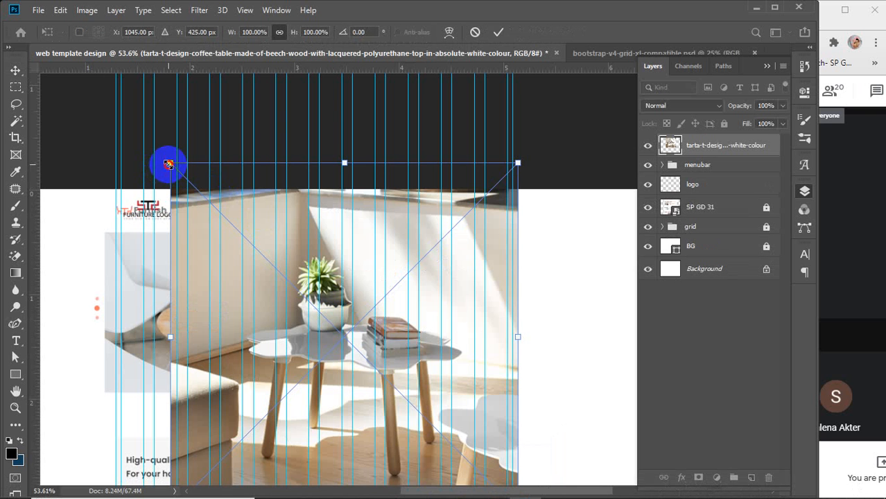
Scale the placed coffee table image to about 45.3% and position it over the reference's hero picture
left_click_drag(168, 163, 321, 377)
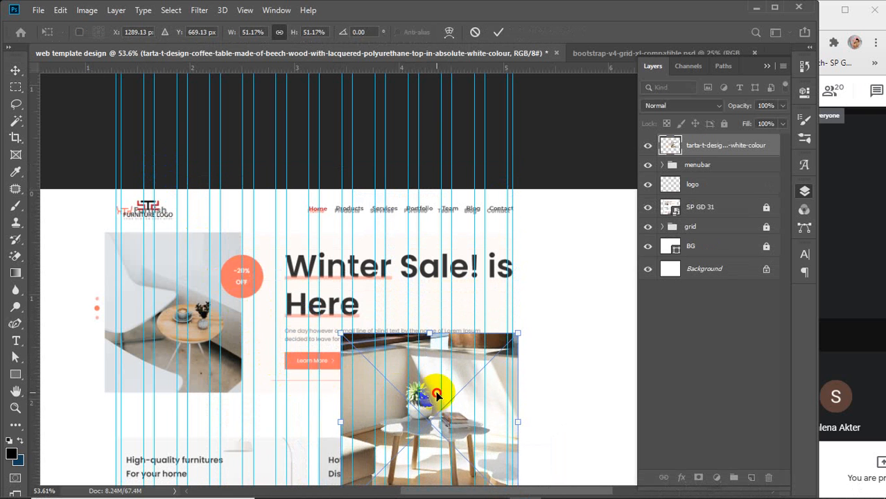
left_click_drag(433, 392, 194, 295)
left_click_drag(98, 233, 117, 254)
left_click_drag(200, 297, 361, 306)
scroll(182, 279, "up", 2)
key("alt+space")
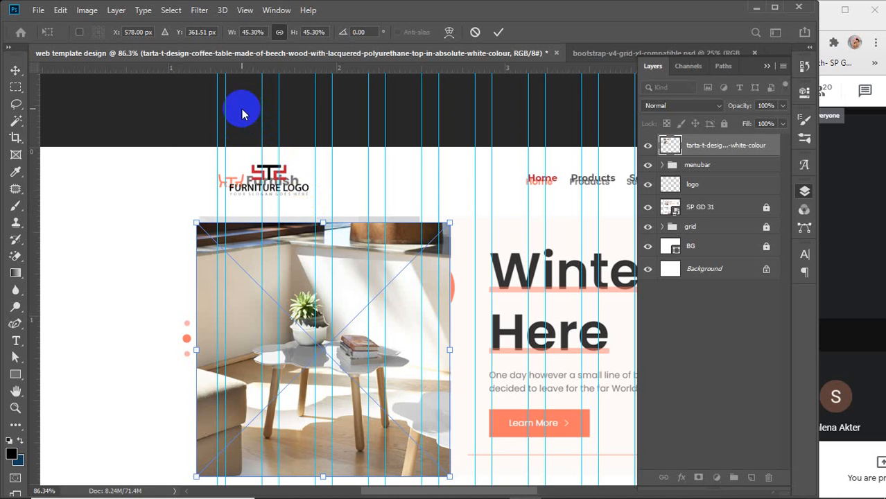
scroll(298, 103, "down", 2)
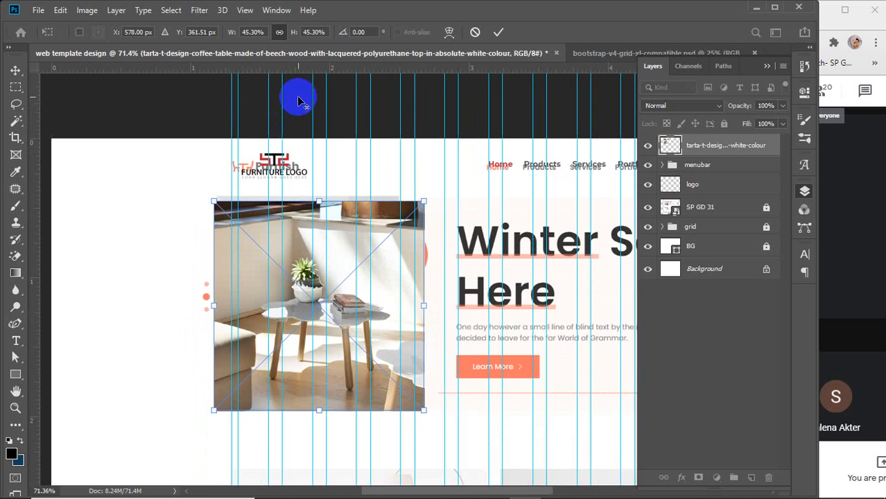
Hide the SP GD 31 reference layer and try the coffee table photo at several positions against the grid columns
left_click(647, 206)
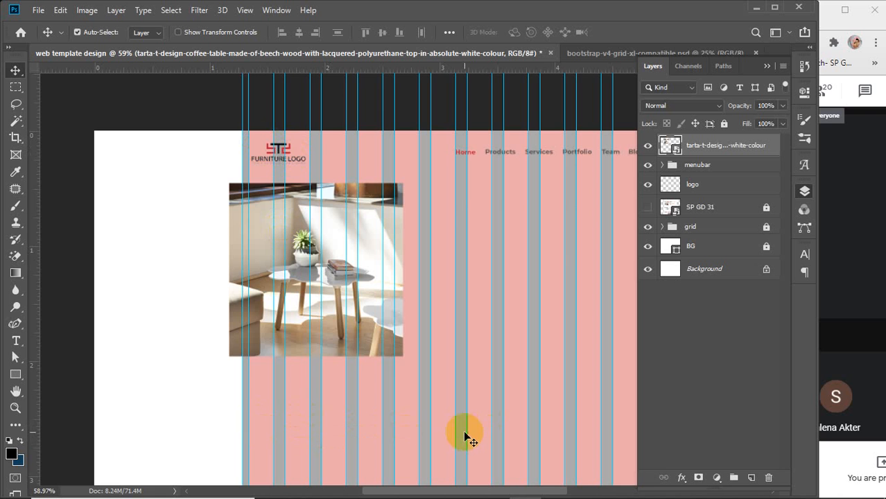
scroll(471, 426, "down", 1)
left_click_drag(506, 416, 431, 388)
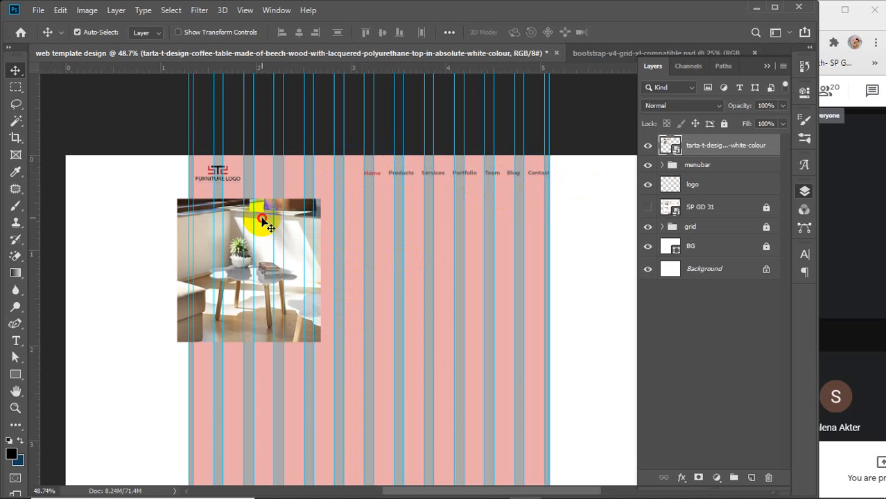
left_click_drag(260, 218, 249, 235)
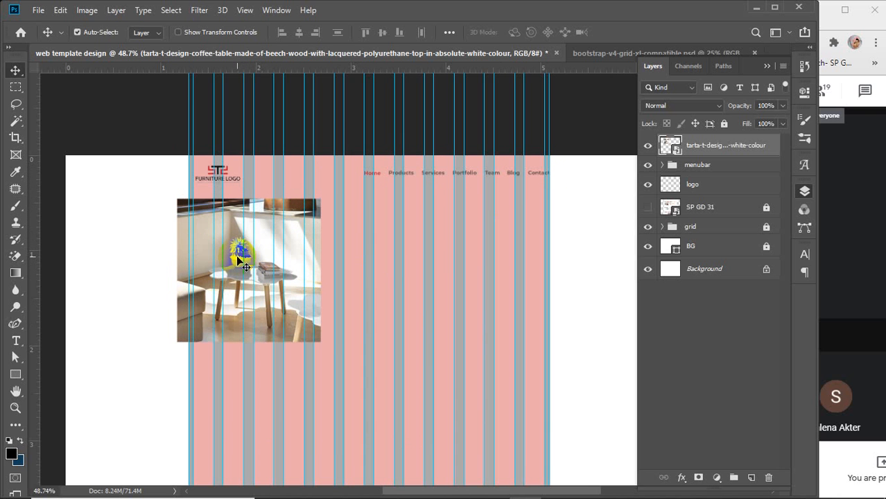
left_click_drag(232, 251, 244, 251)
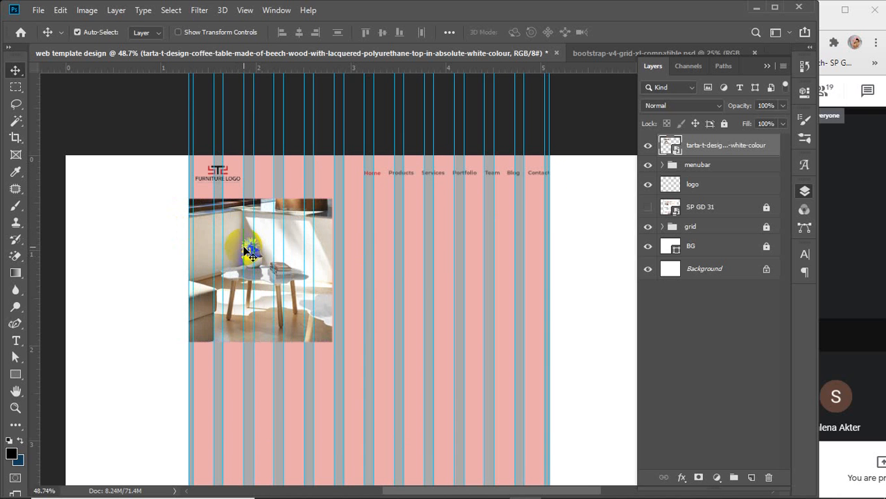
left_click_drag(262, 257, 242, 258)
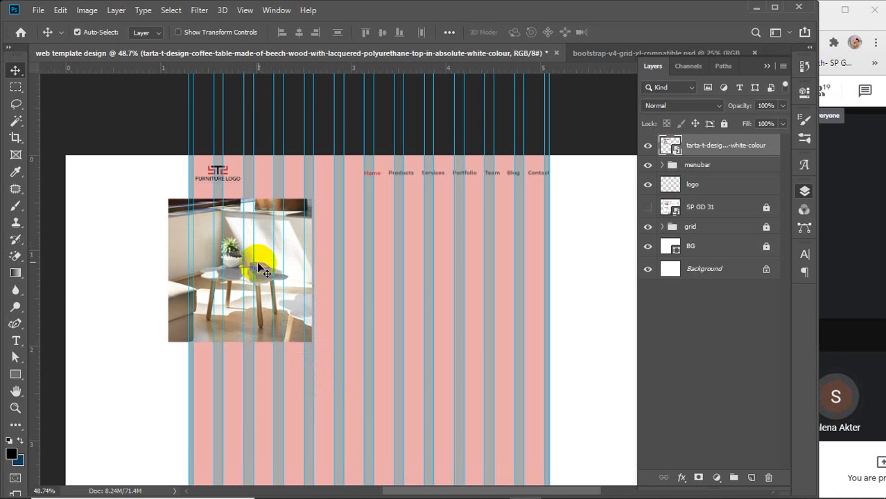
left_click_drag(260, 260, 262, 270)
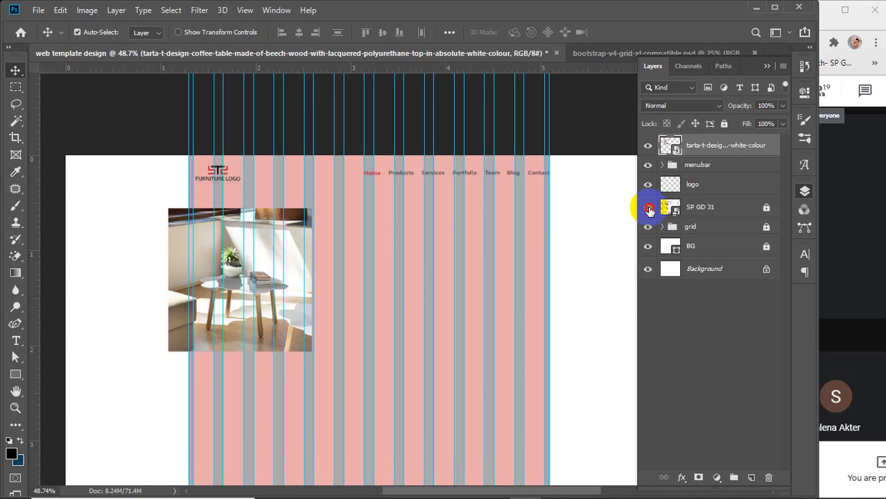
Compare the photo's position with the reference design by toggling the SP GD 31 layer's visibility
left_click(649, 208)
left_click(648, 208)
left_click(649, 208)
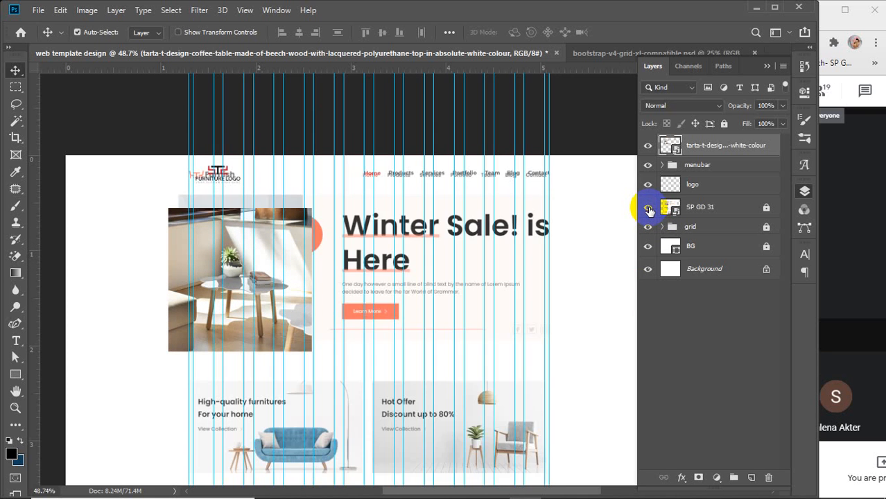
left_click(649, 208)
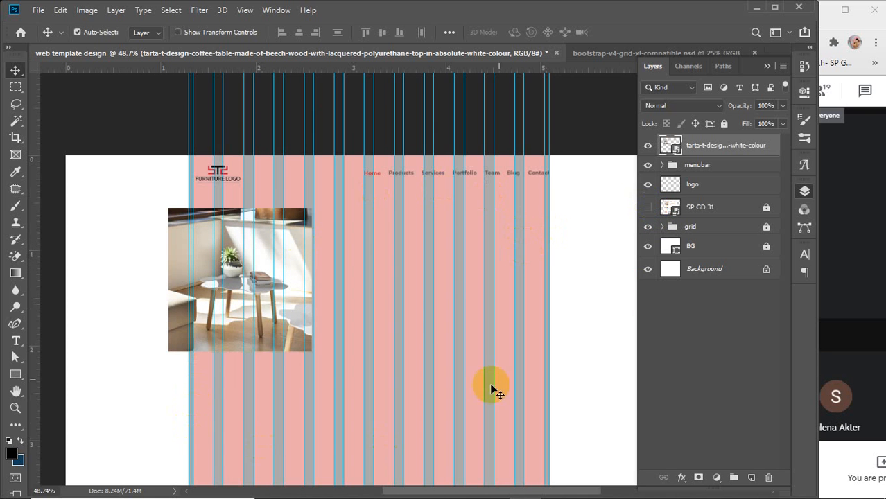
Examine the photo's alignment with the layout columns by repeatedly hiding and showing the grid group
left_click(648, 228)
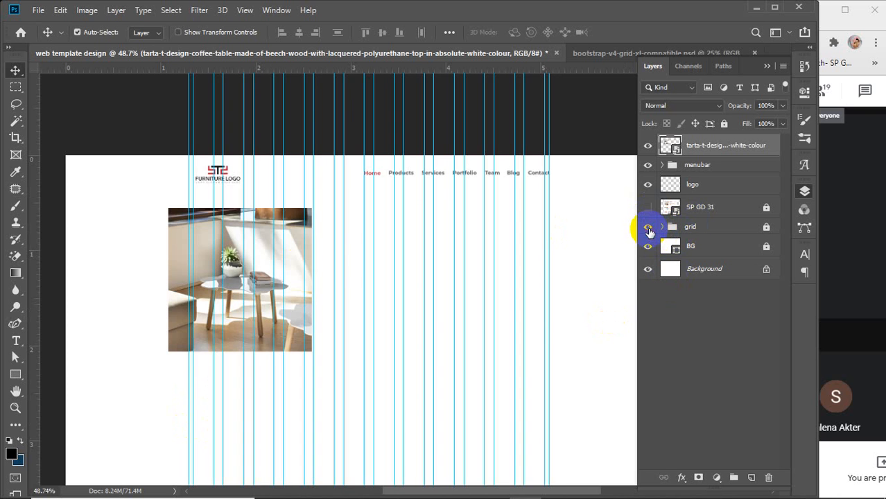
left_click(648, 228)
left_click(648, 227)
left_click(648, 228)
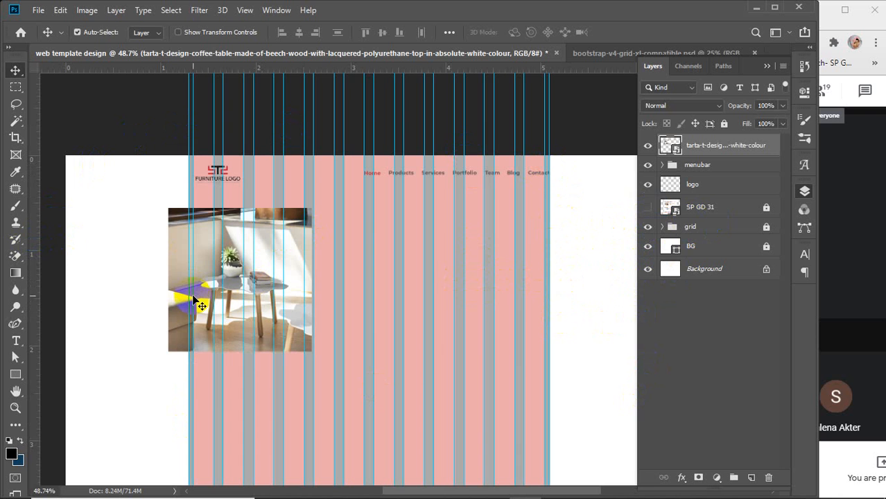
left_click(647, 229)
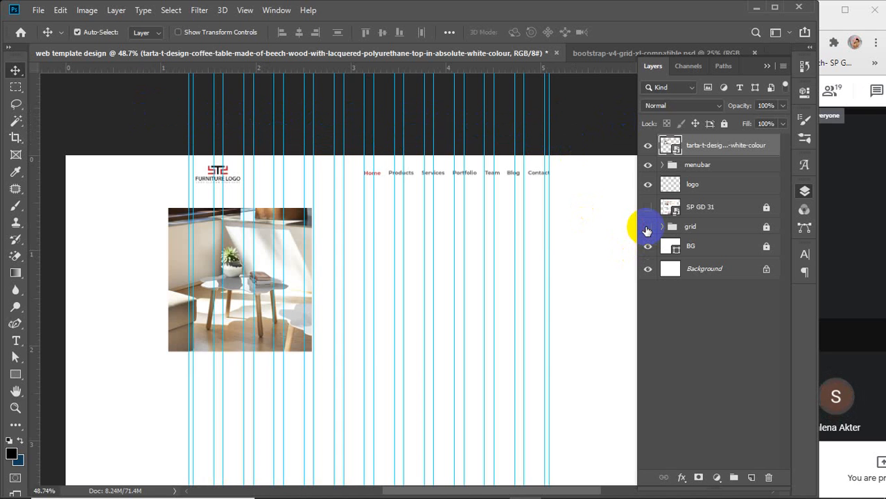
left_click(647, 228)
left_click(647, 229)
left_click(646, 229)
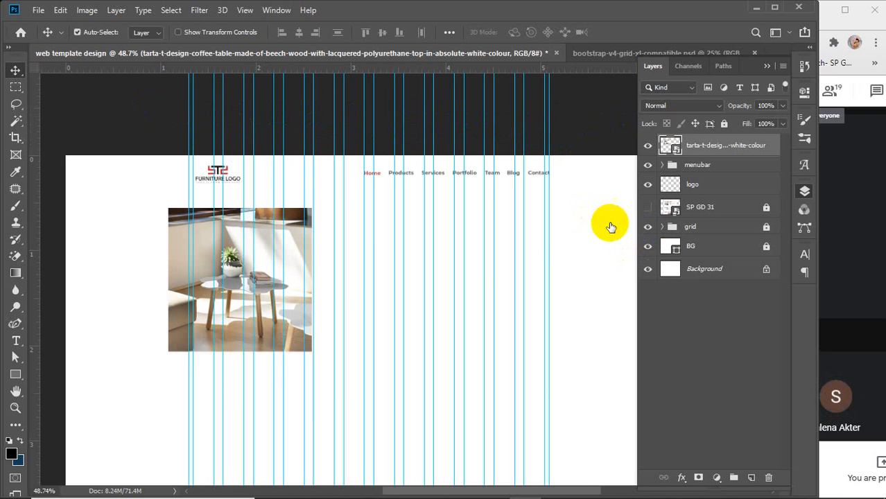
left_click(648, 227)
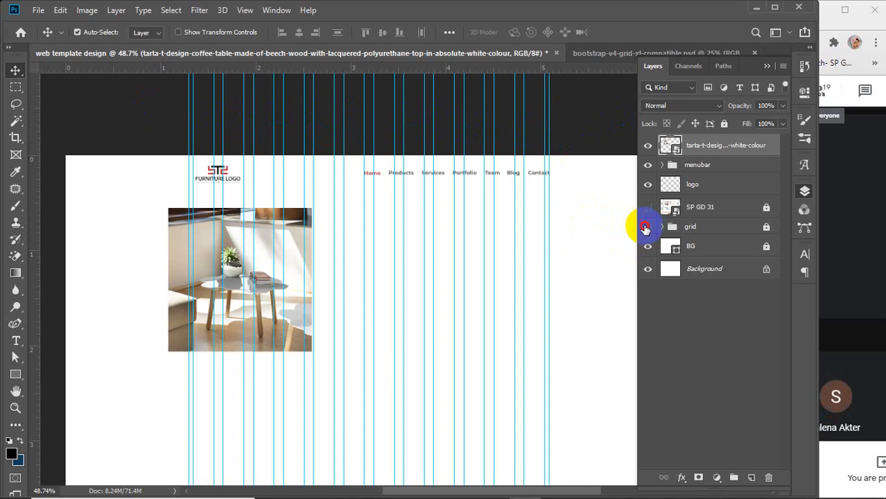
left_click(647, 226)
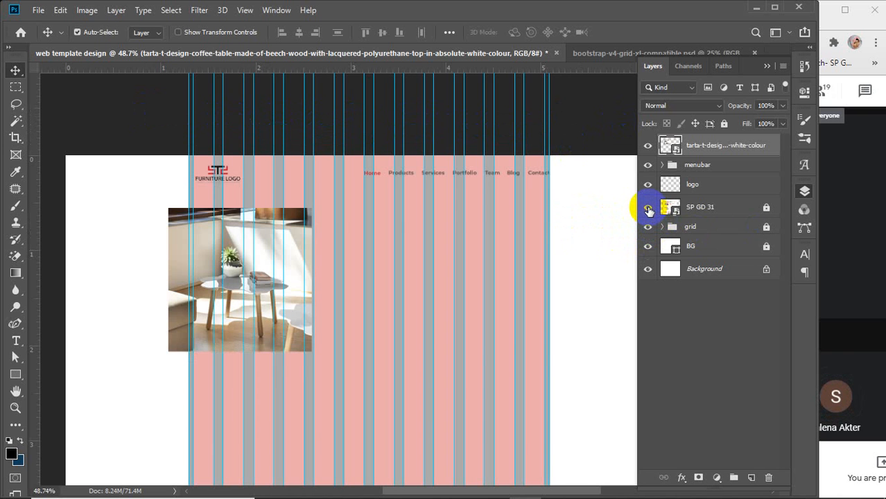
Show the SP GD 31 reference layer again and toggle the grid group off and back on beneath it
left_click(648, 207)
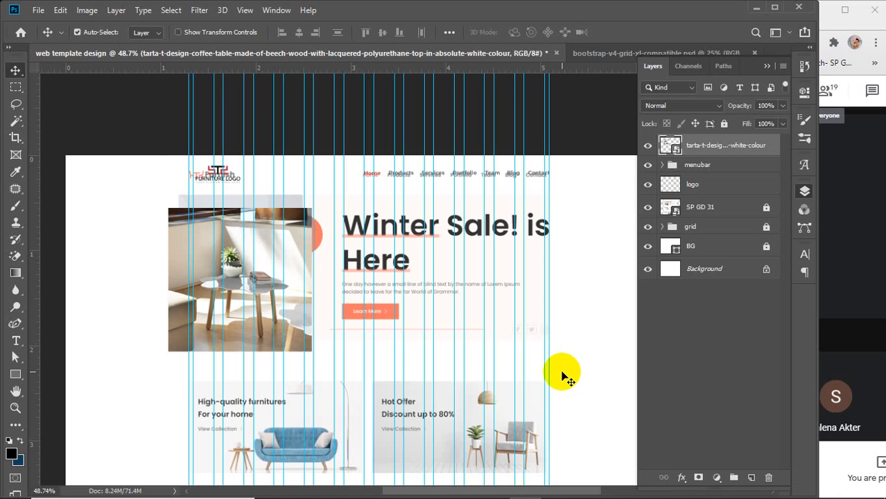
left_click(649, 228)
left_click(699, 228)
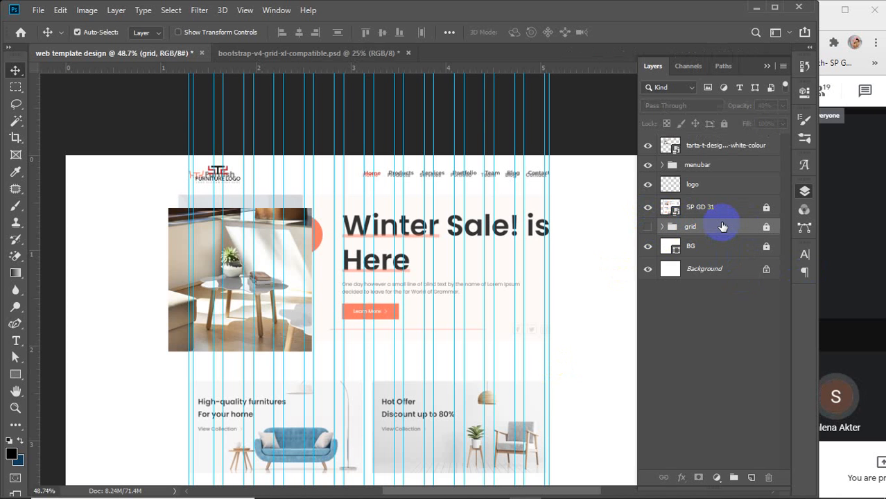
left_click(647, 229)
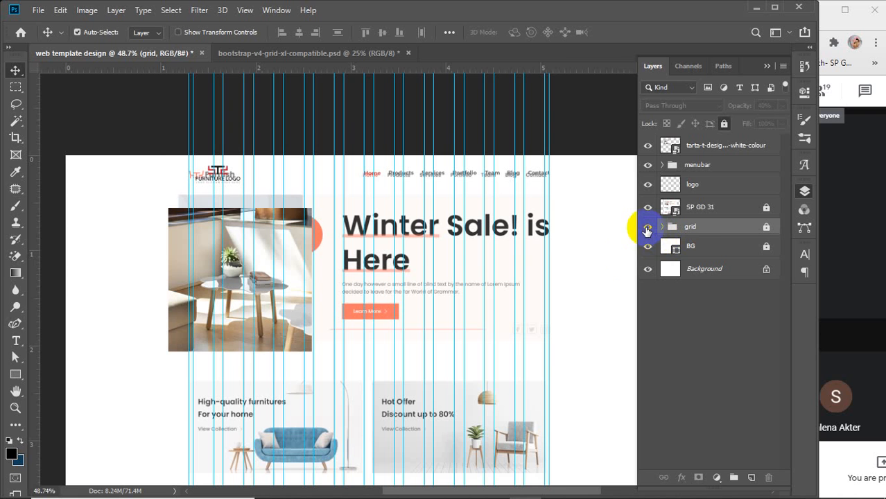
Reposition the coffee table photo over the reference's hero picture and scale it to 46.84%
left_click(669, 146)
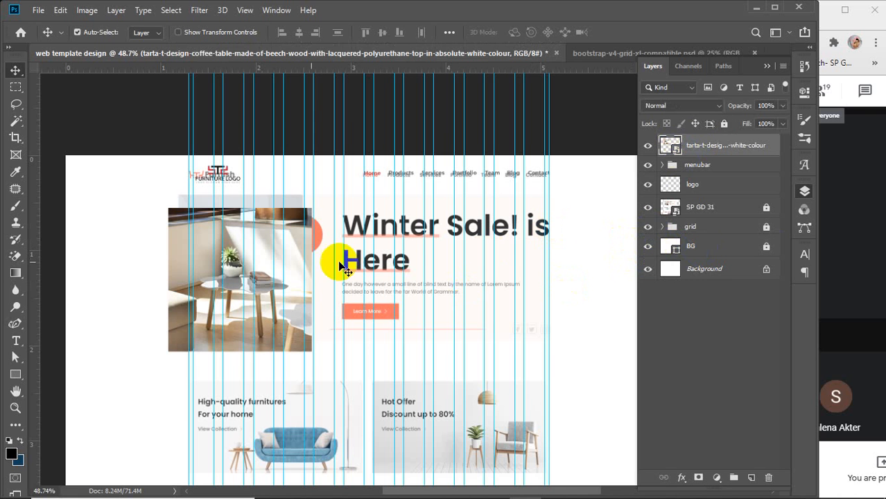
left_click_drag(283, 286, 140, 429)
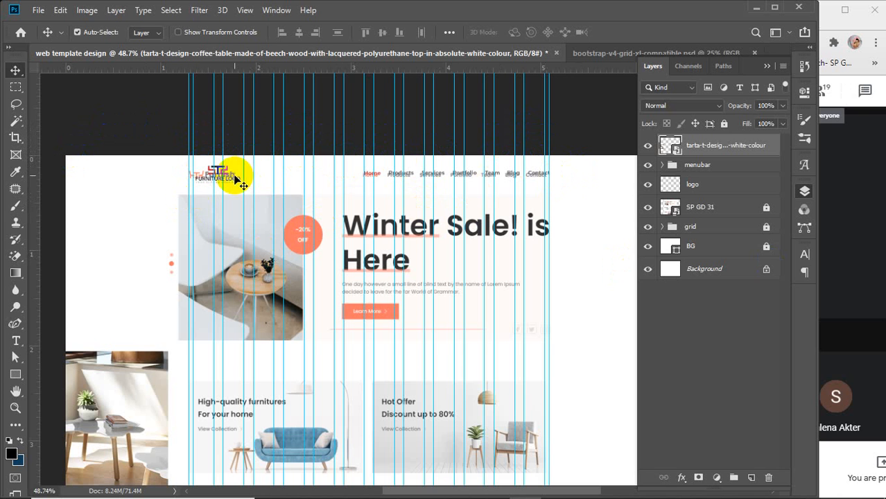
left_click_drag(117, 394, 266, 232)
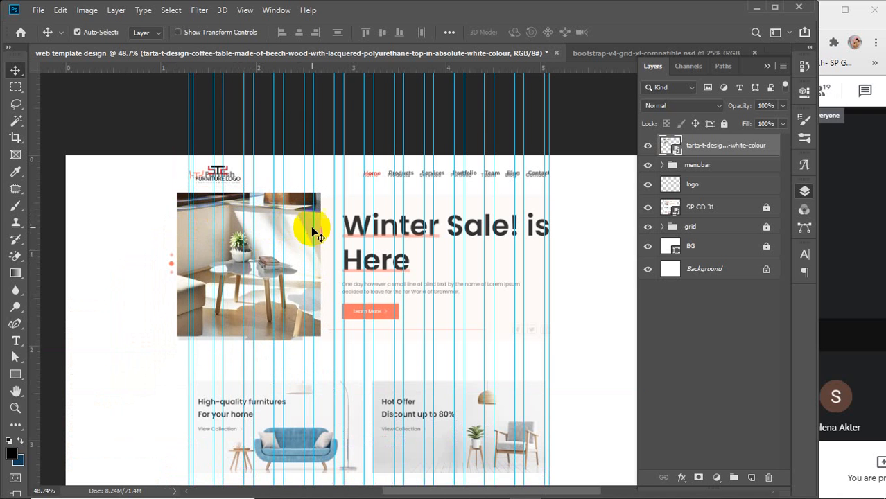
left_click(274, 251)
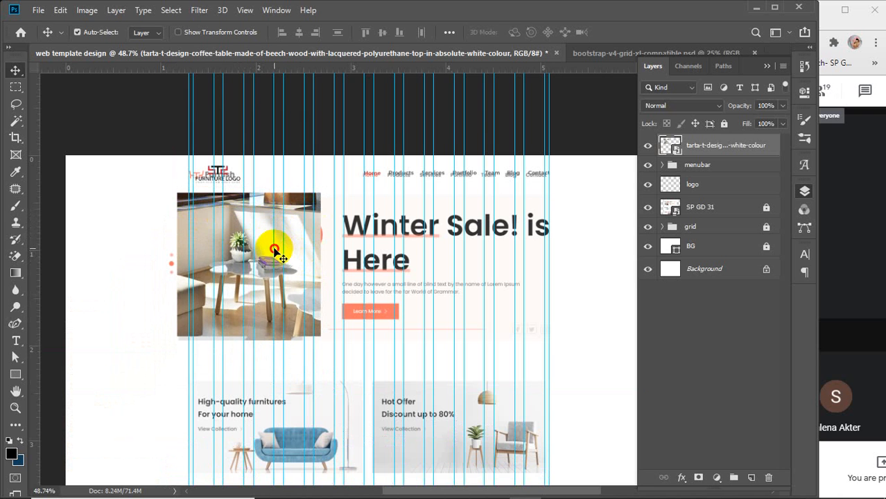
left_click_drag(274, 251, 275, 255)
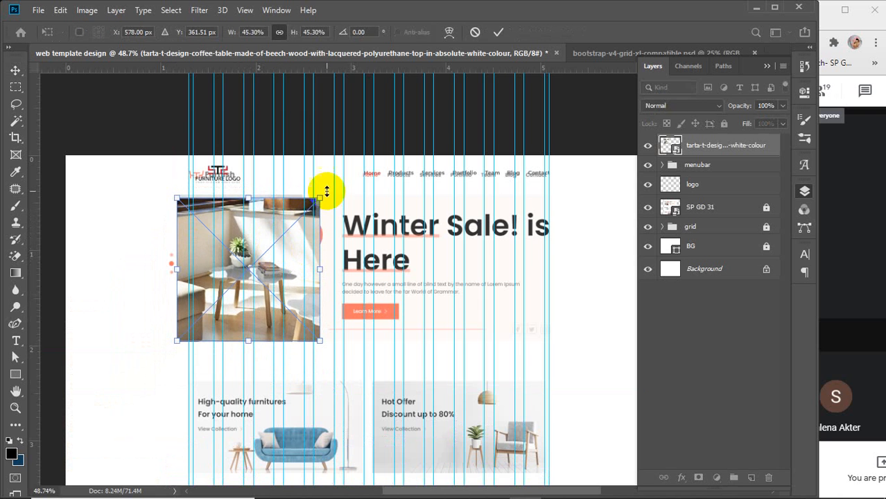
left_click_drag(319, 197, 323, 190)
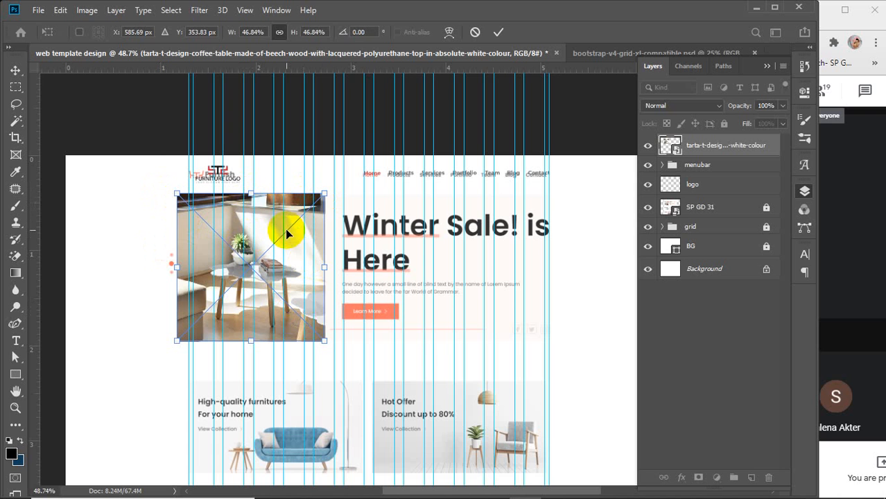
key("Return")
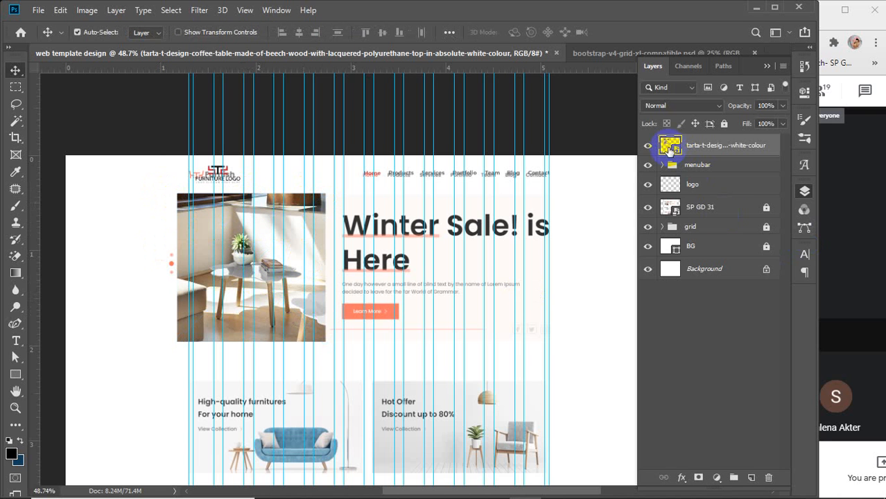
Check the discount badge beneath the photo and draw a circle about 129 px wide over it with the Ellipse Tool
left_click(648, 145)
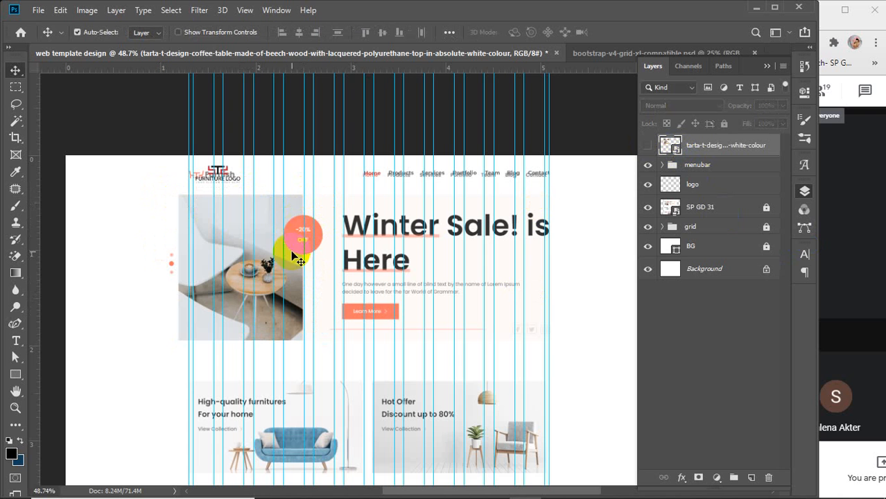
left_click(647, 145)
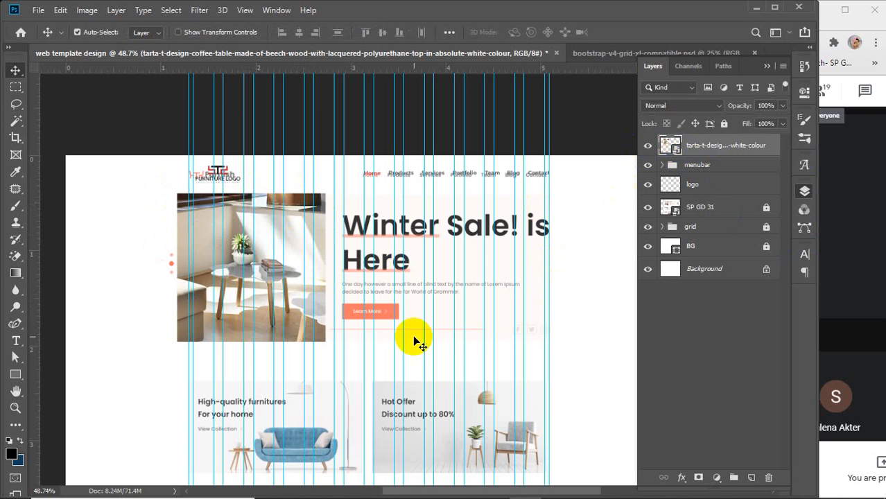
left_click(16, 373)
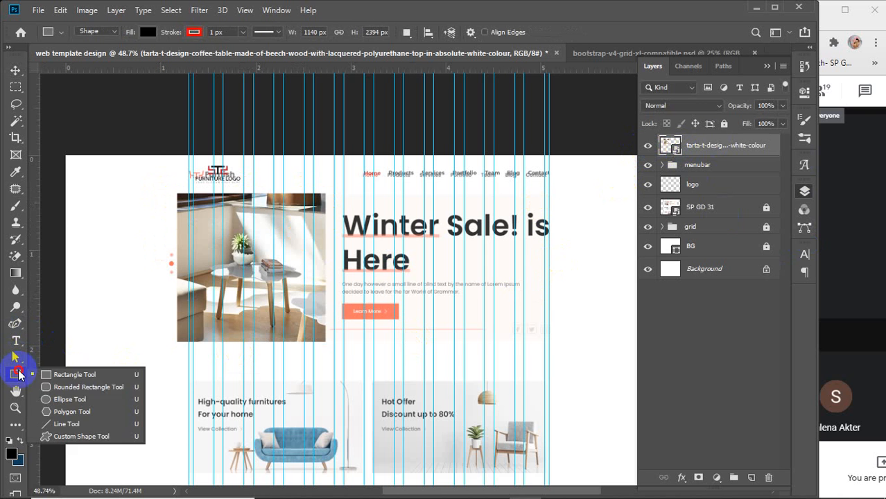
left_click(70, 400)
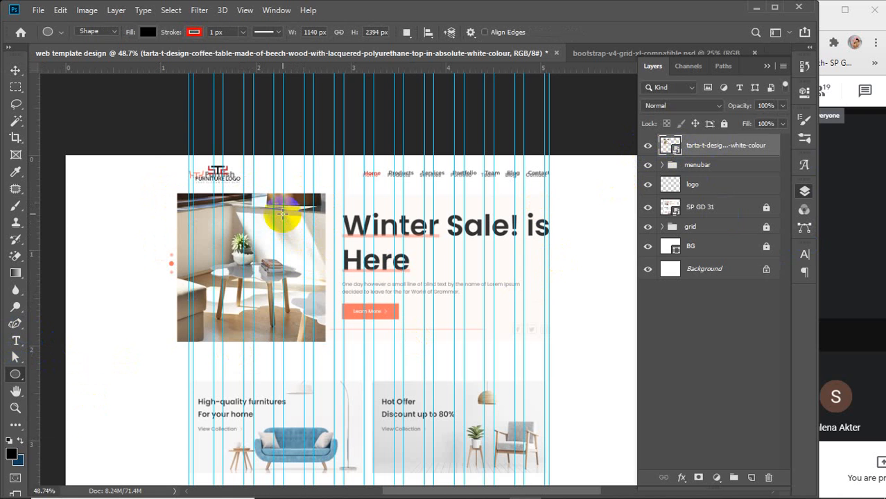
left_click_drag(282, 214, 323, 261)
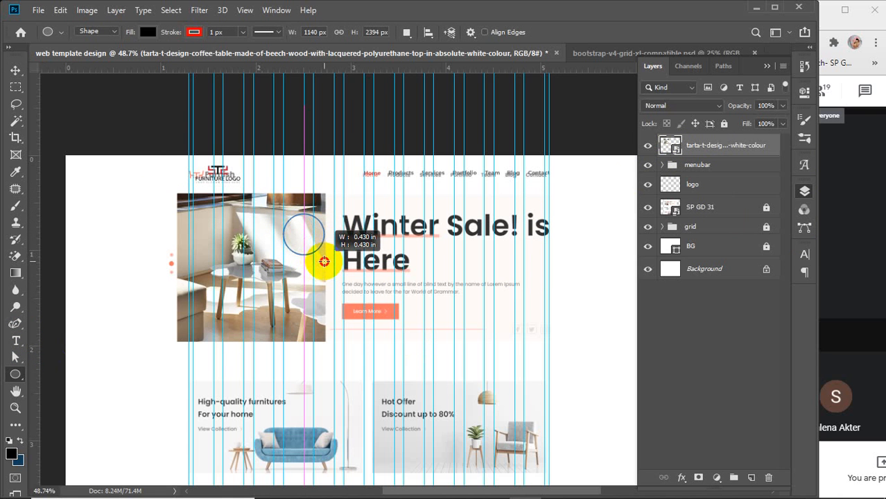
left_click_drag(324, 262, 323, 261)
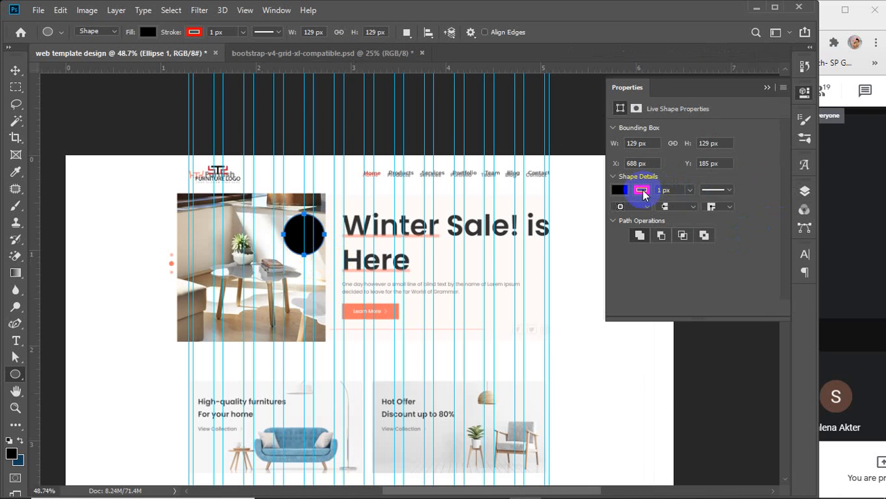
Remove the circle's stroke and fill it with the red sampled from the furniture logo
left_click(619, 189)
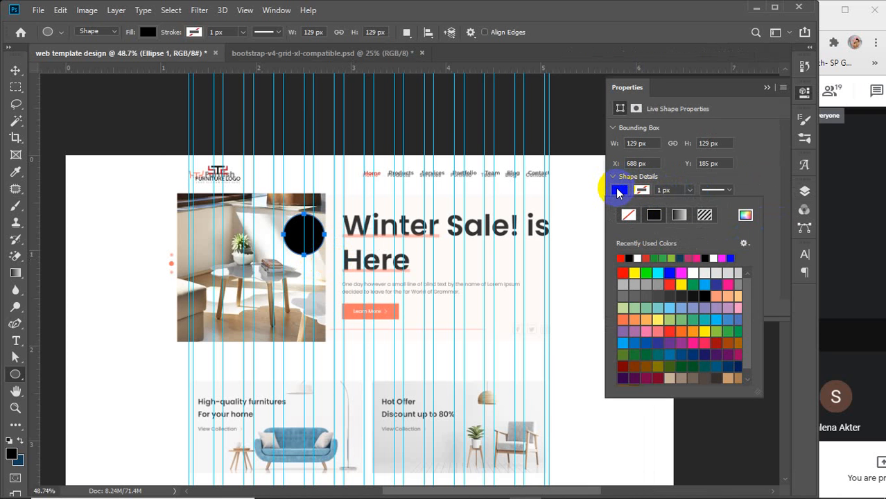
left_click(619, 192)
left_click(617, 192)
left_click(745, 215)
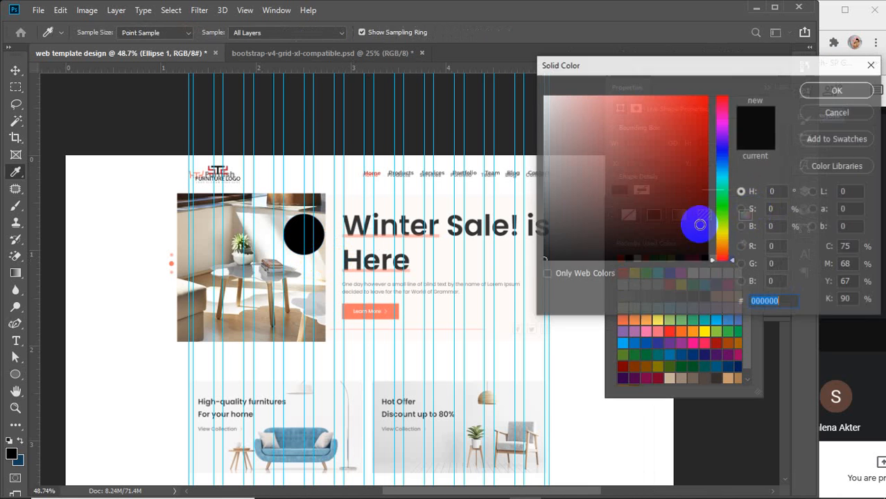
left_click(373, 173)
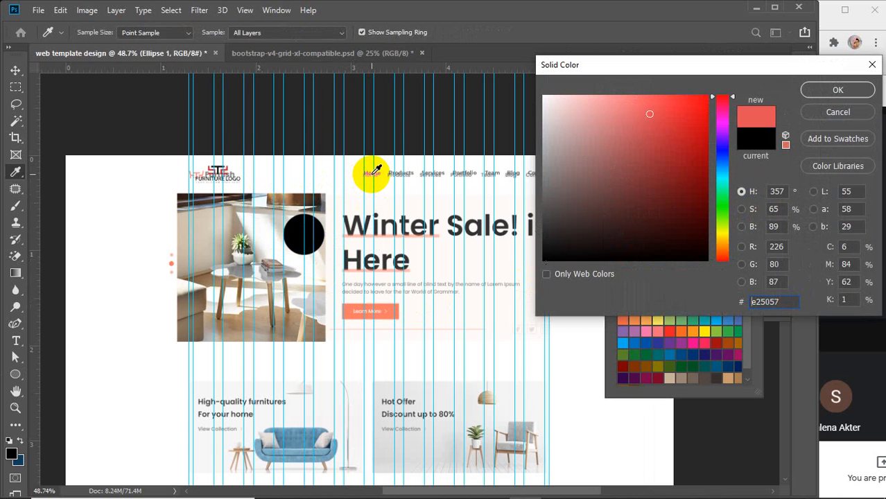
left_click(215, 165)
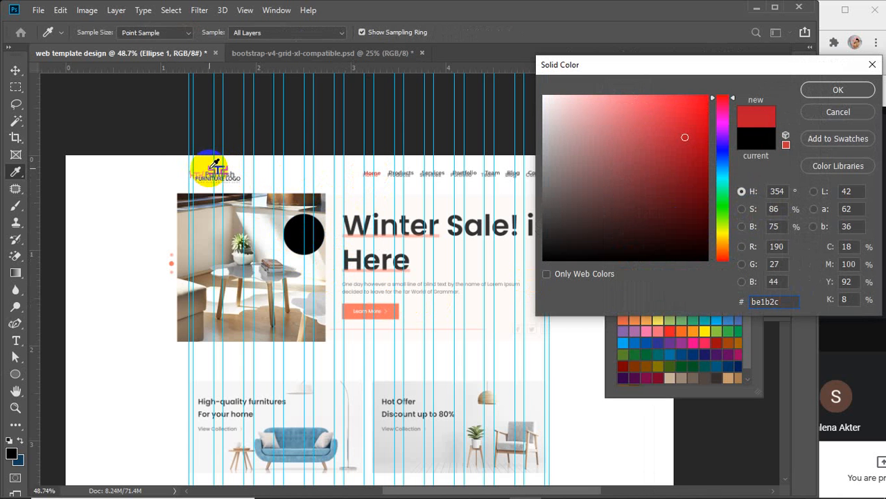
left_click(845, 89)
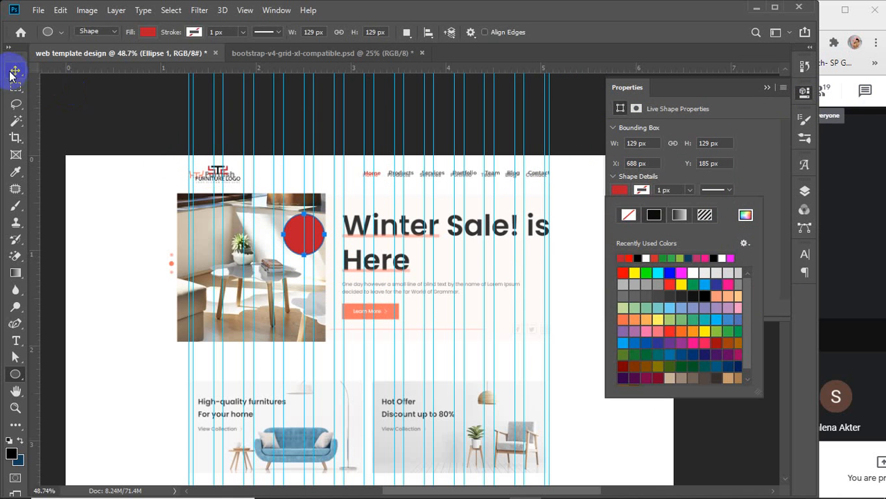
left_click(13, 73)
left_click(767, 87)
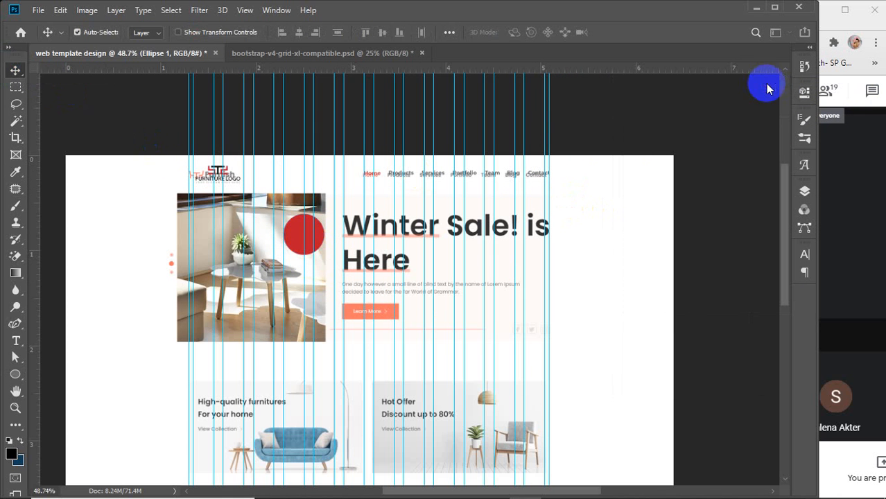
Scale the coffee table photo to 46.74% and nudge it slightly over the reference's hero picture
left_click_drag(219, 281, 291, 327)
left_click(291, 328)
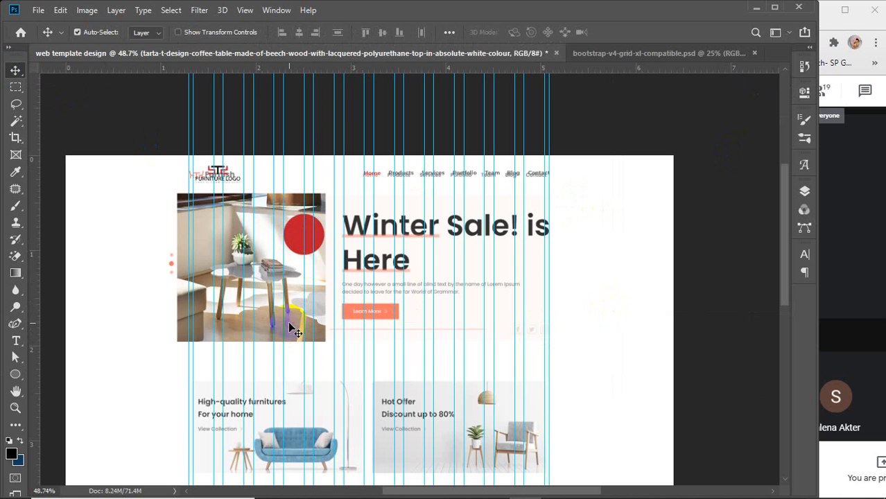
key("ctrl+t")
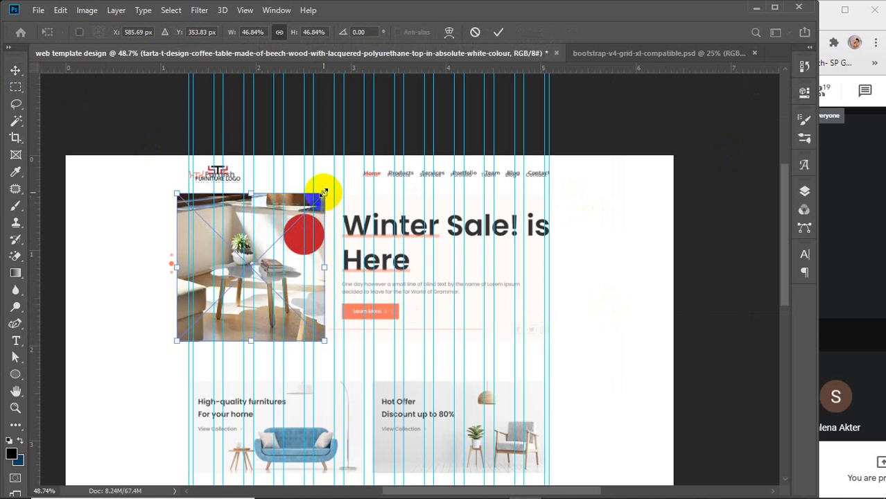
left_click_drag(324, 192, 315, 205)
left_click_drag(264, 277, 263, 266)
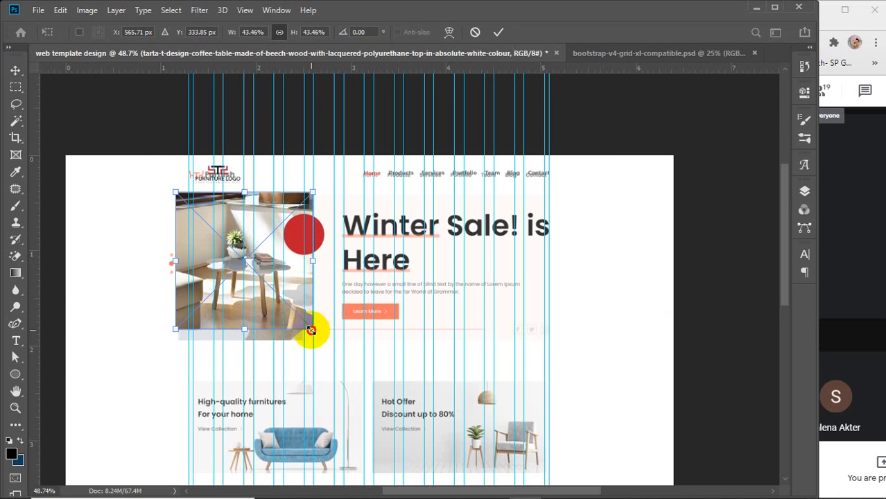
left_click_drag(311, 330, 321, 341)
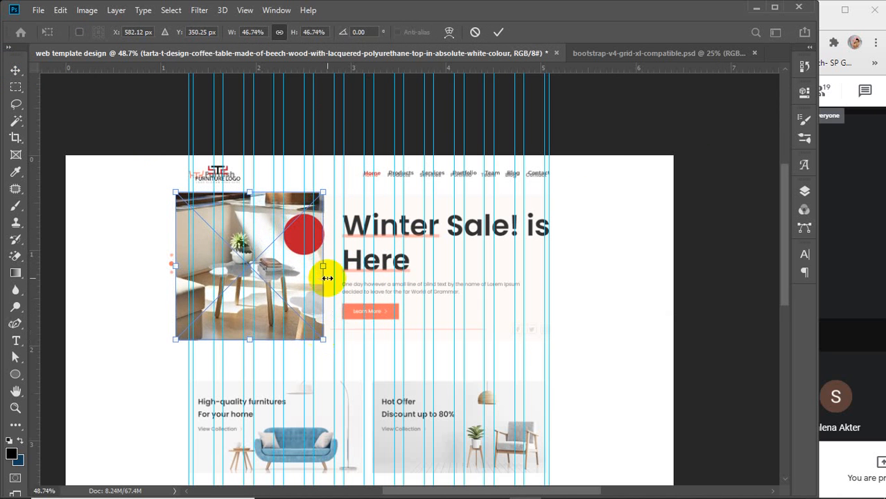
double_click(309, 240)
Shift the red circle sideways so it overhangs the photo's edge nearest the headline, and deselect it
left_click_drag(309, 240, 317, 237)
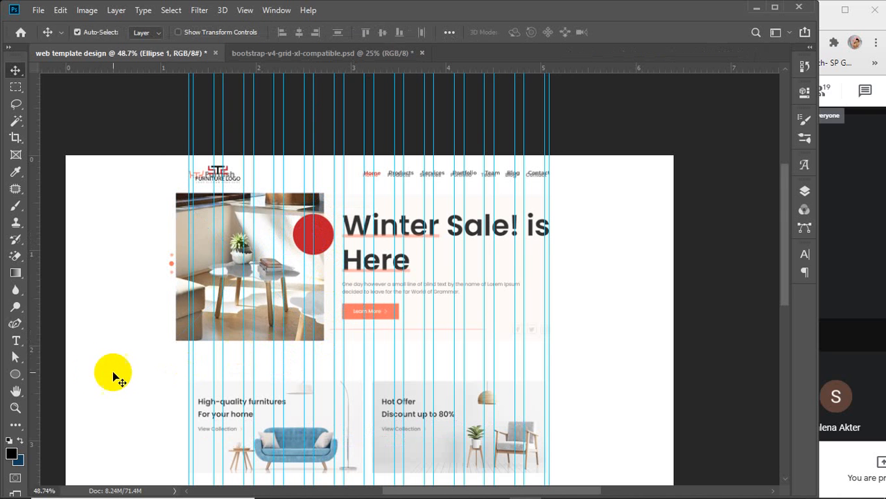
left_click(99, 375)
Add the two-line text "20% OFF" over the lower part of the photo and centre-align it
left_click(16, 340)
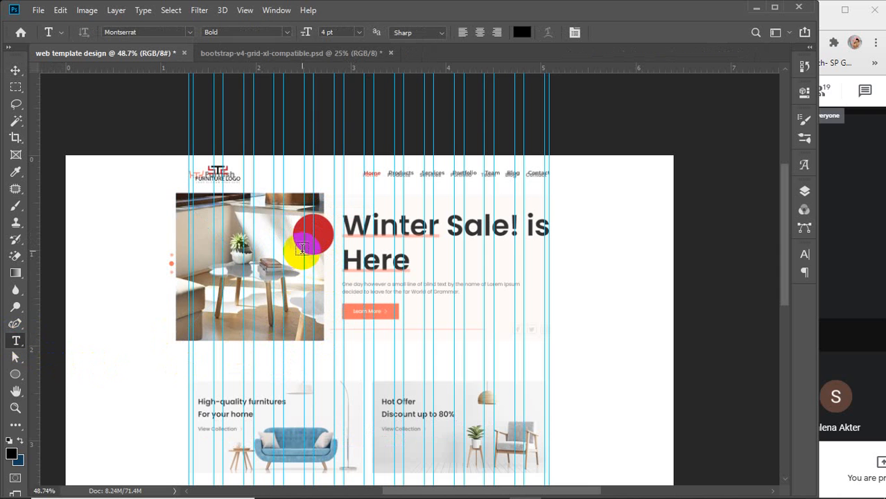
left_click(266, 311)
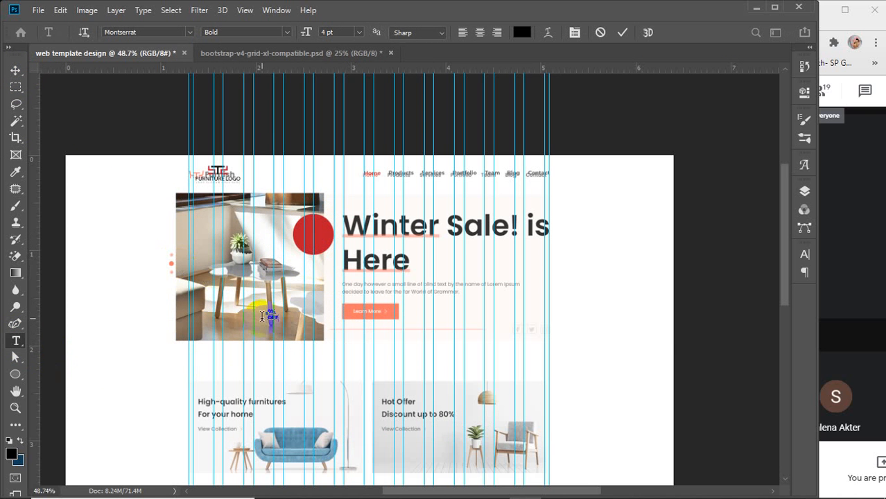
scroll(287, 323, "up", 3)
scroll(289, 325, "up", 1)
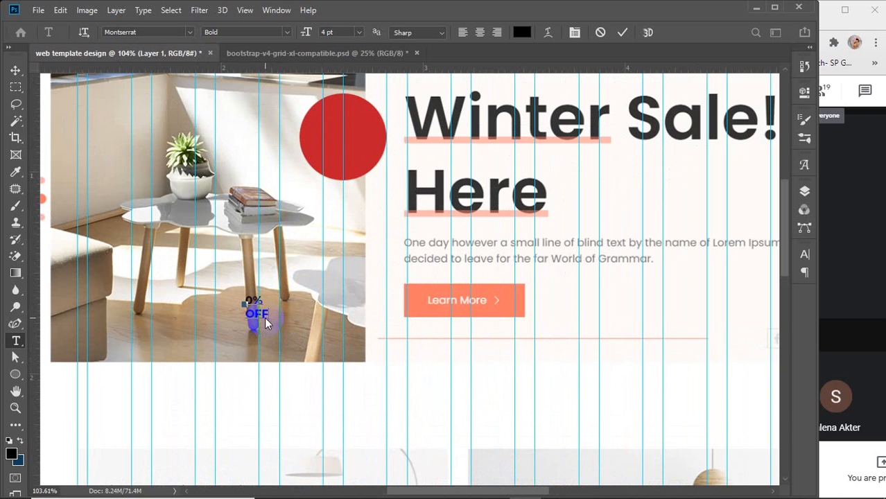
left_click_drag(263, 301, 246, 296)
left_click(479, 32)
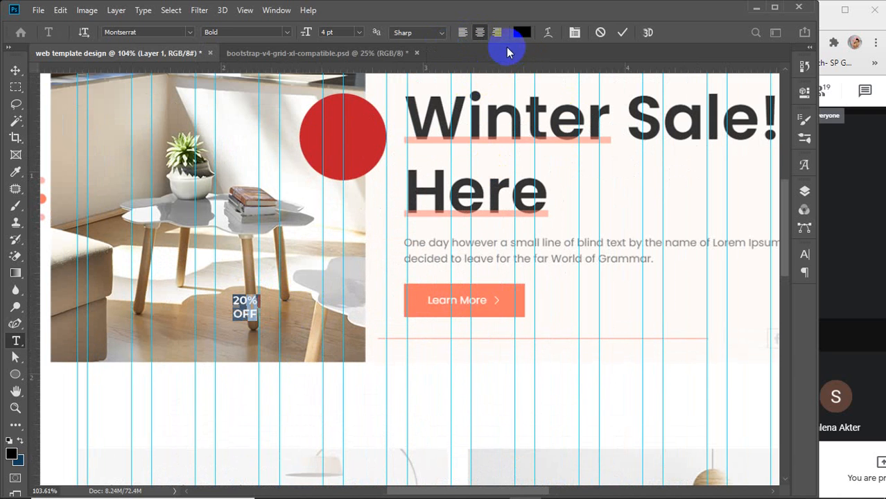
Set the discount text to Montserrat Light and change its second line to lowercase "off"
left_click(290, 32)
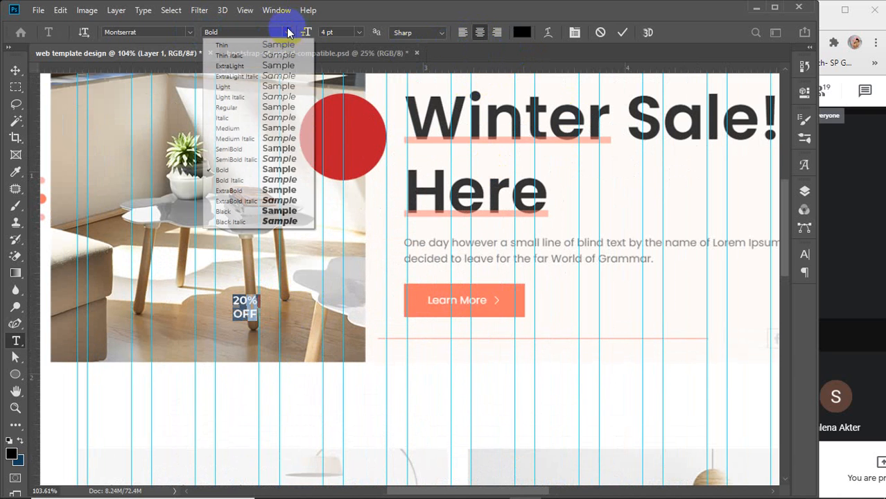
left_click(252, 87)
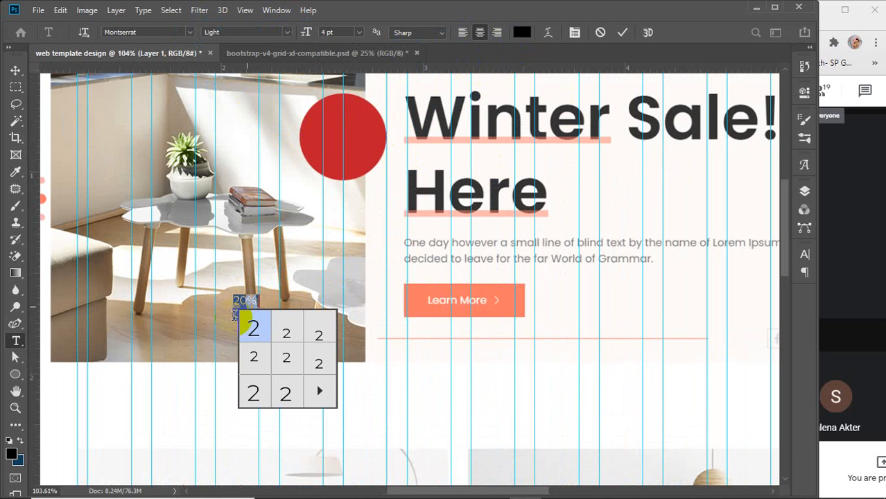
left_click_drag(285, 317, 284, 318)
left_click(236, 312)
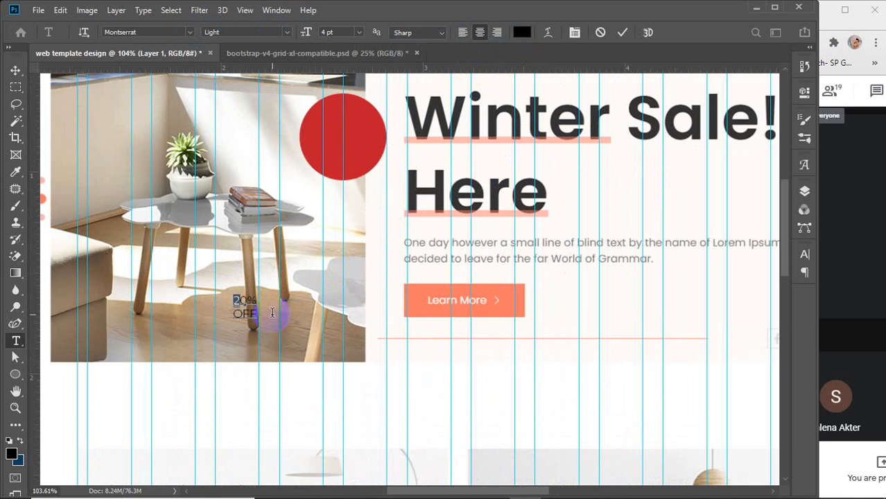
left_click_drag(236, 313, 207, 321)
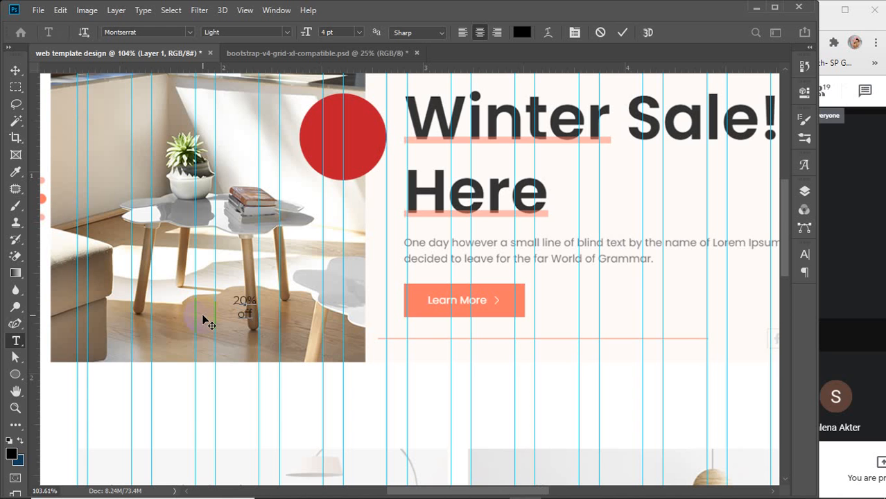
left_click(13, 73)
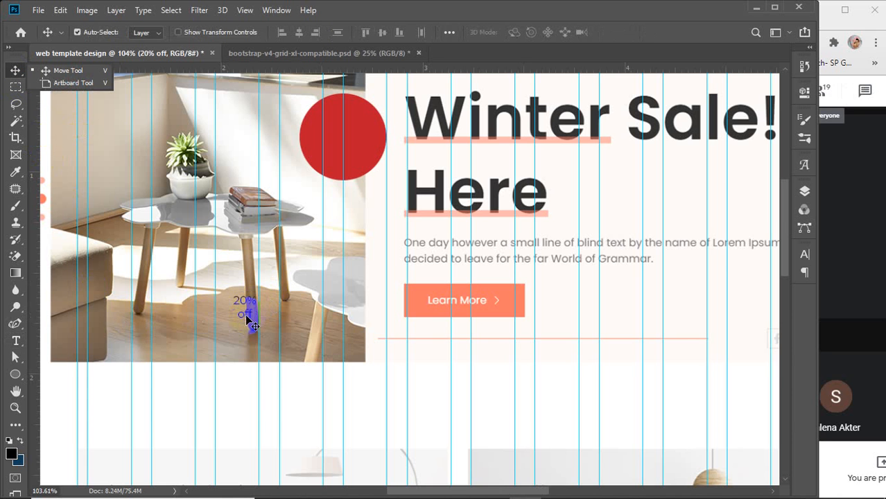
Set the colour of the "20% off" text to white
left_click(805, 187)
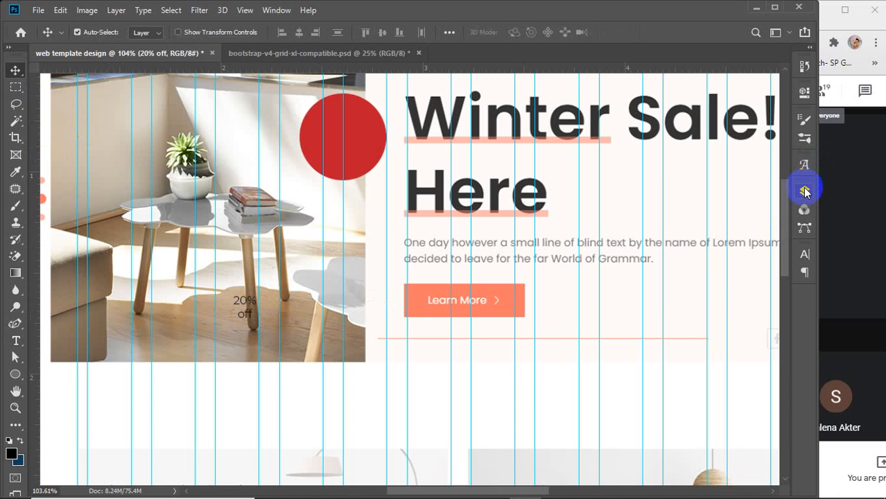
left_click(804, 165)
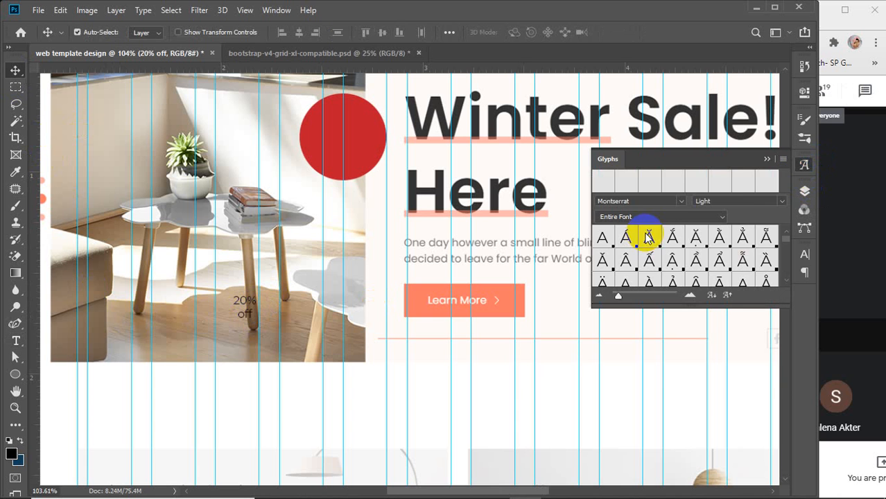
left_click(804, 165)
left_click(804, 253)
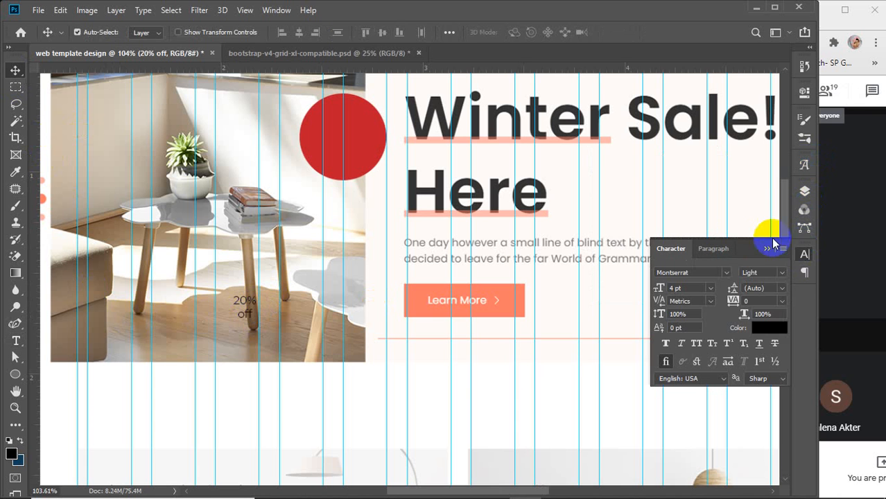
left_click(763, 333)
left_click_drag(568, 248, 527, 68)
left_click(825, 91)
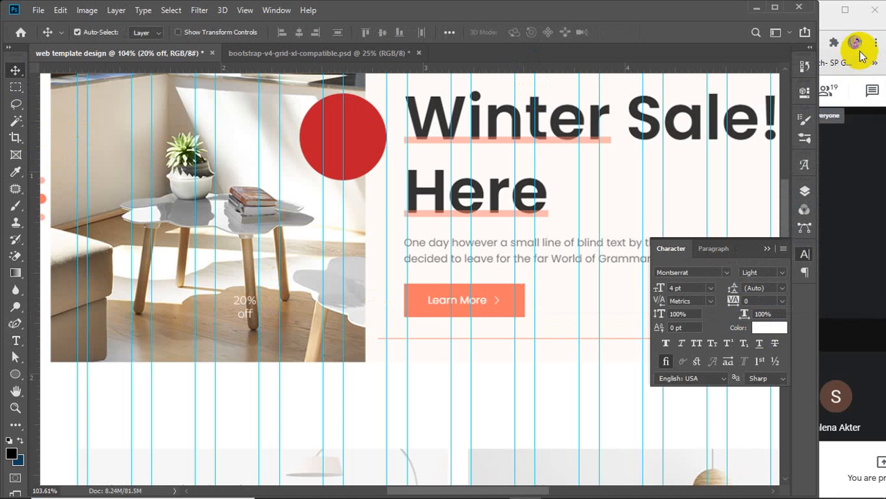
Move the "20% off" text onto the middle of the red circle
left_click(248, 315)
left_click_drag(245, 315, 345, 349)
scroll(342, 147, "up", 6)
Enlarge the "20% off" text in the badge to 8 pt
left_click(686, 290)
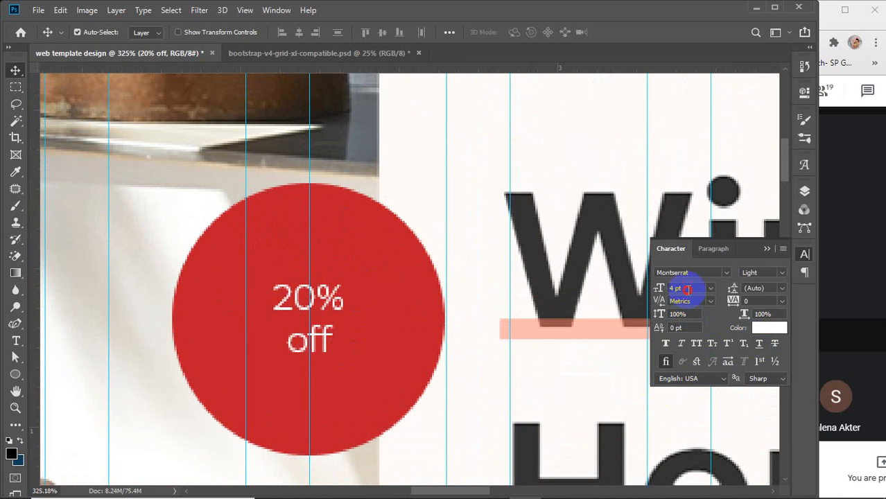
key("Up")
key("Up")
key("Up")
key("Up")
key("Up")
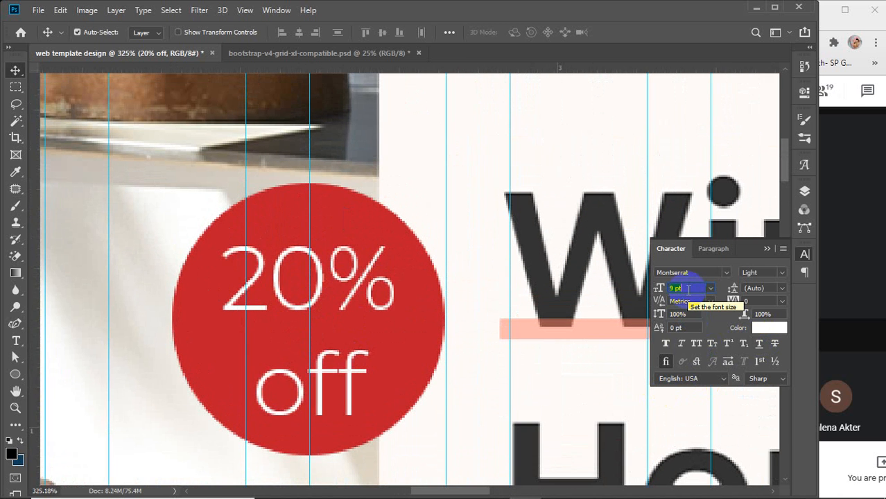
key("Down")
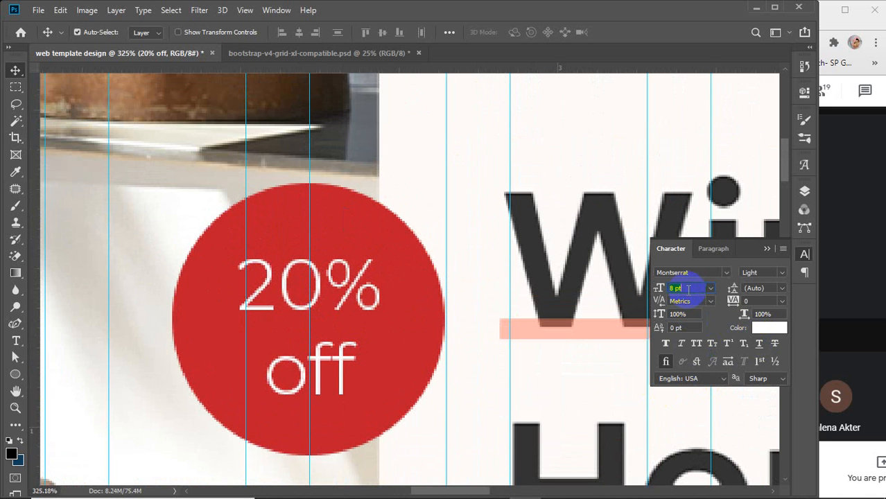
left_click(767, 248)
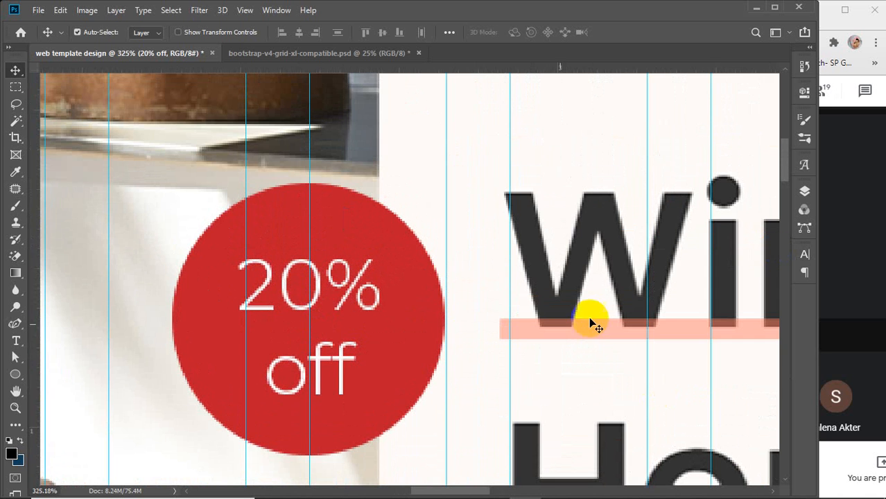
Try the badge's "20" characters at 7 pt and 6 pt, and return them to 8 pt
left_click(16, 340)
left_click_drag(308, 288, 153, 282)
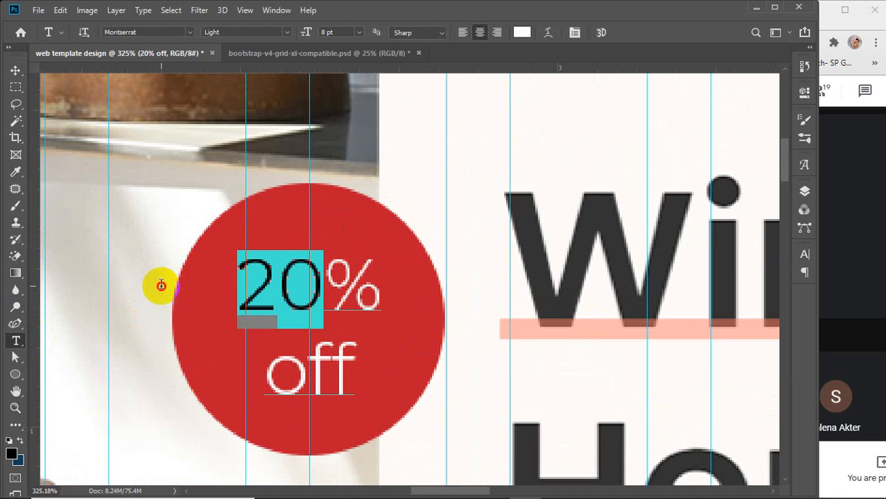
left_click(804, 254)
left_click(683, 288)
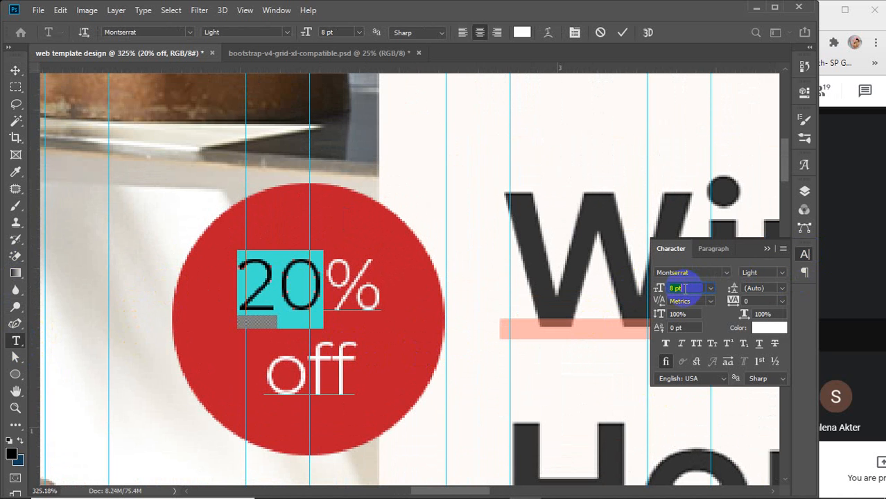
type("7")
key("Return")
type("6")
key("Return")
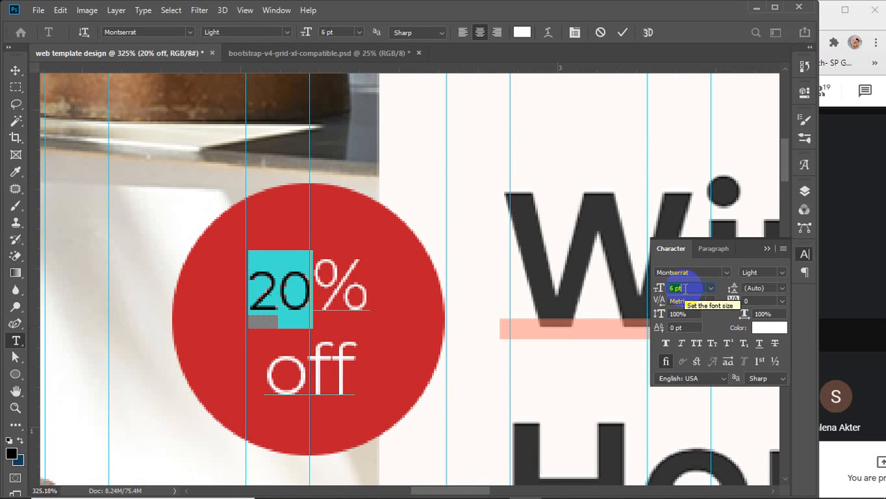
type("7")
key("Return")
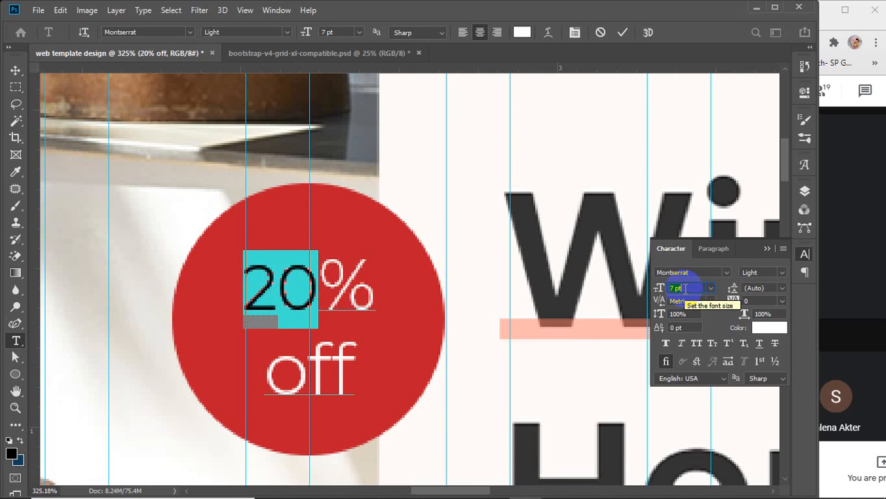
type("8")
key("Return")
Set only the "%" sign in the badge text to the Thin weight
left_click_drag(338, 293, 436, 298)
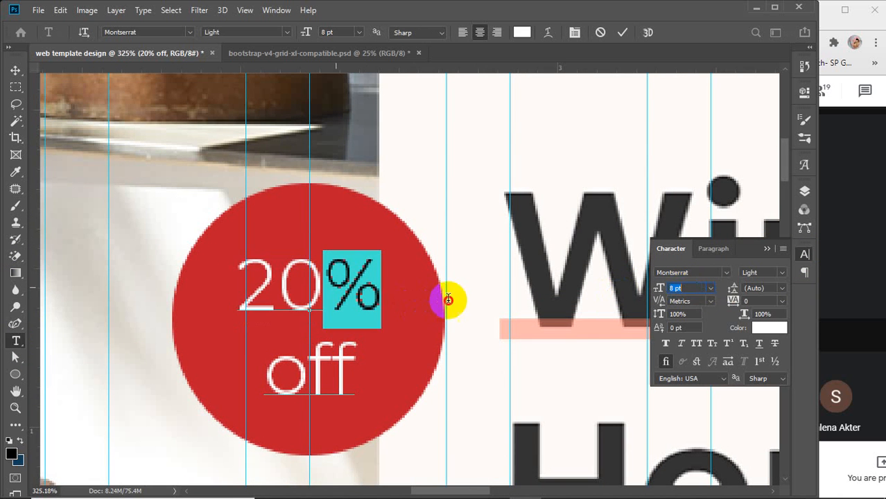
left_click(777, 272)
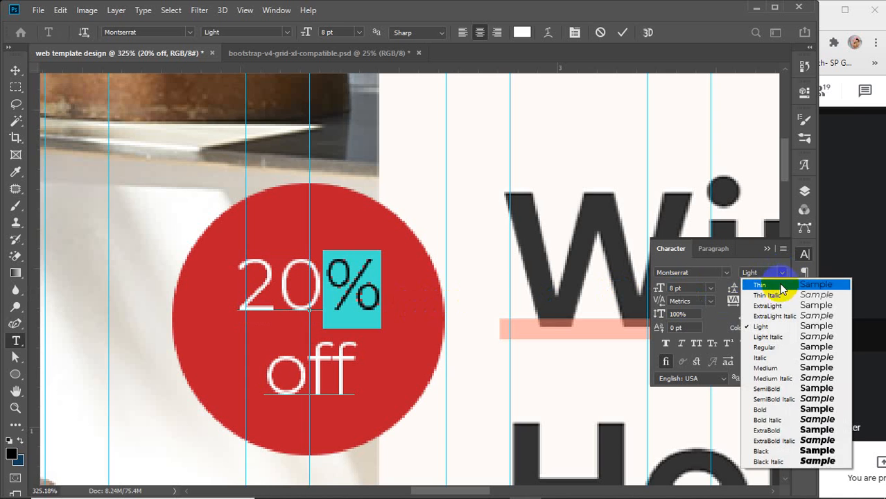
left_click(775, 283)
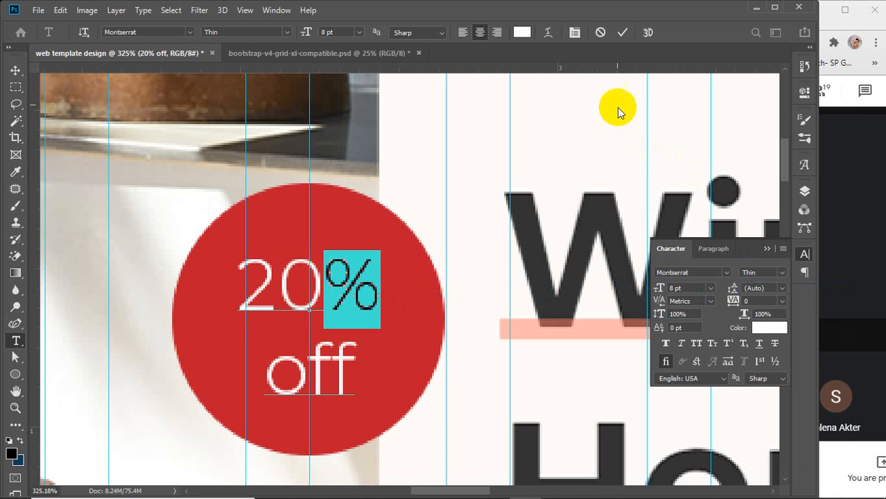
Finish editing the badge text and align the "20% off" text and the red circle on their vertical centers
left_click(622, 36)
left_click(15, 70)
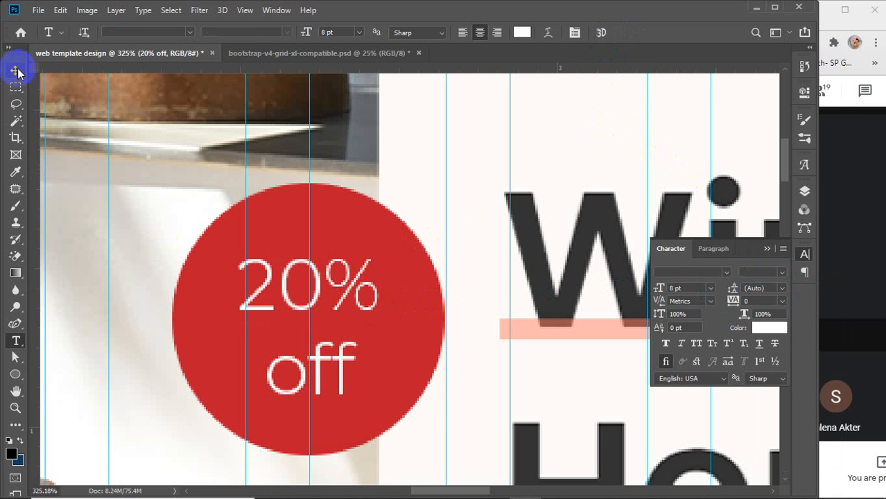
left_click(765, 249)
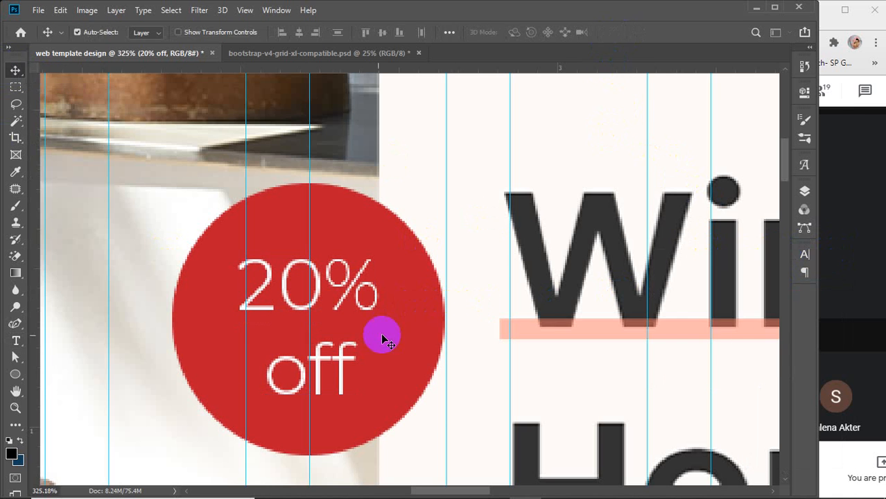
scroll(326, 352, "down", 1)
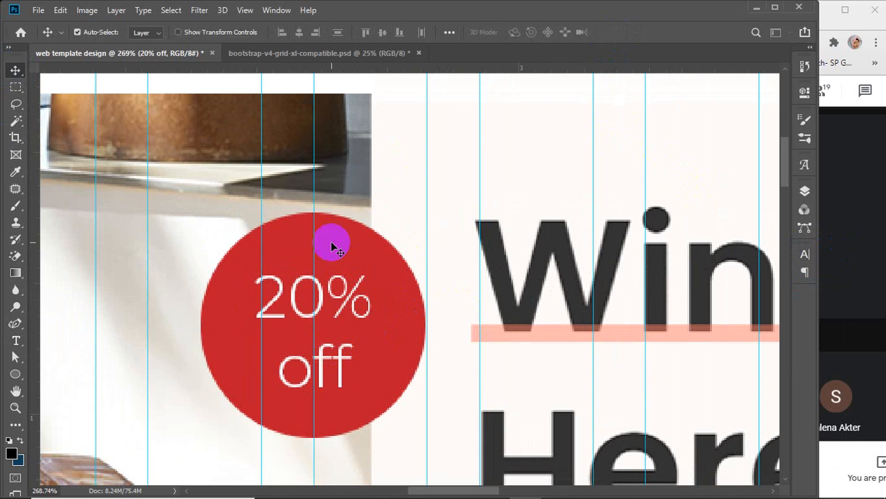
left_click(806, 190)
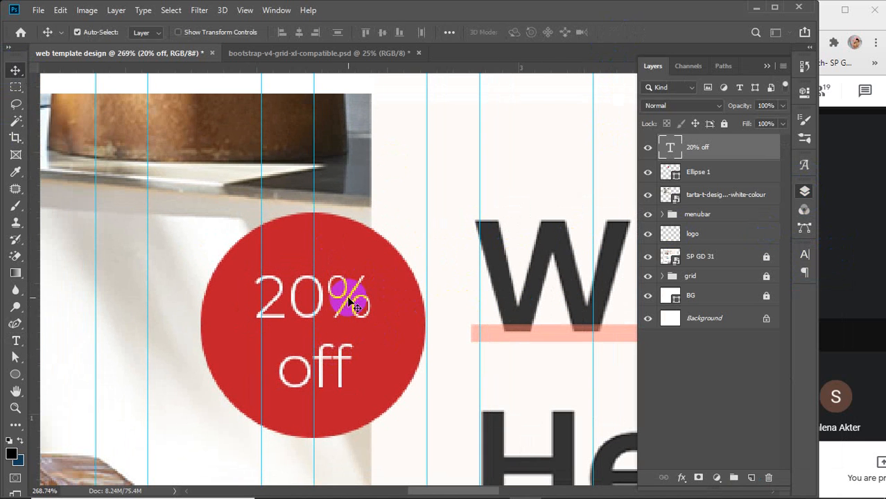
left_click(727, 181, "shift")
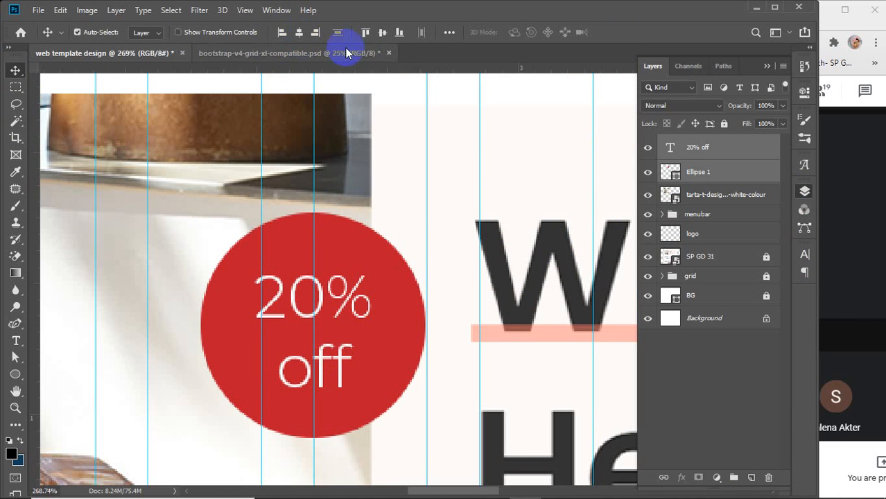
left_click(382, 33)
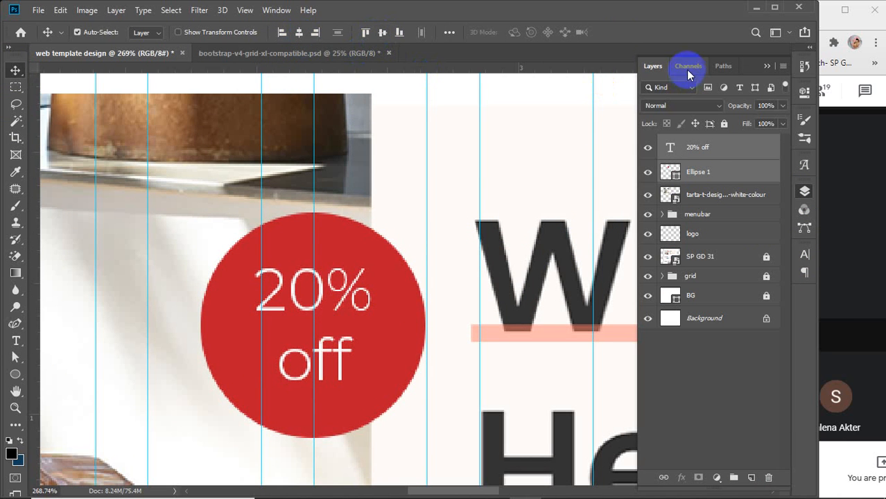
Group the badge's text and ellipse layers and name the group "20% off"
key("ctrl+g")
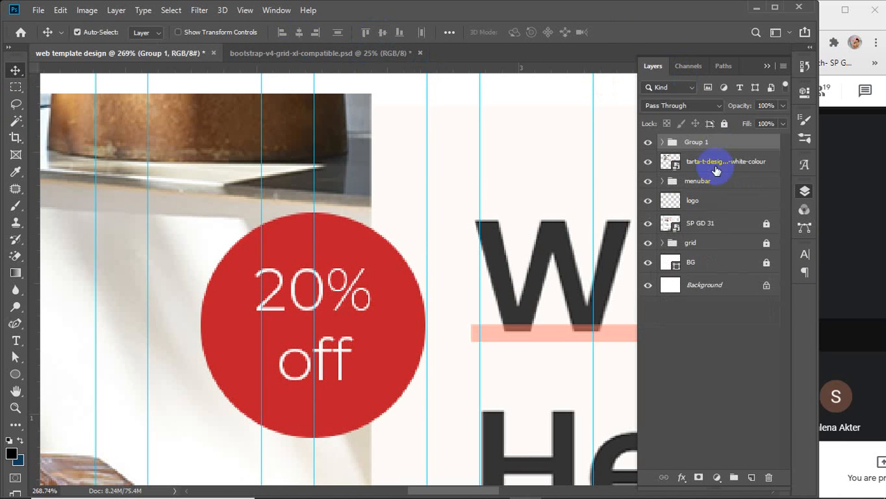
double_click(697, 143)
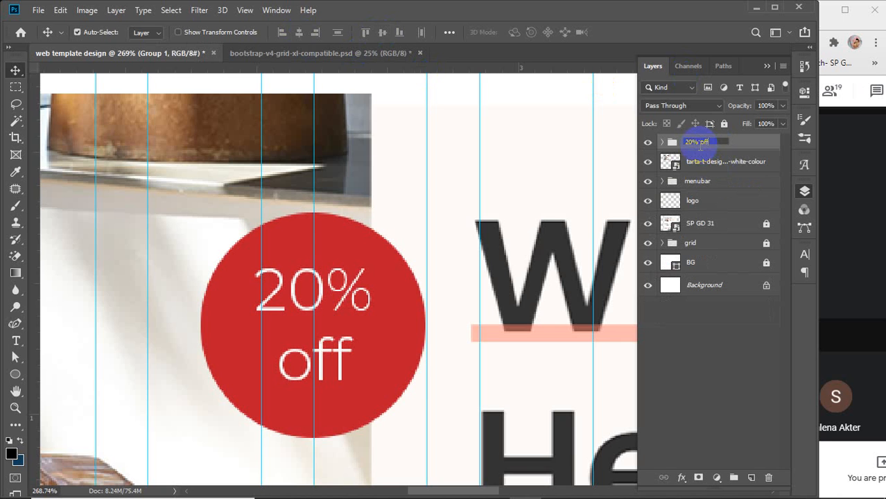
key("Return")
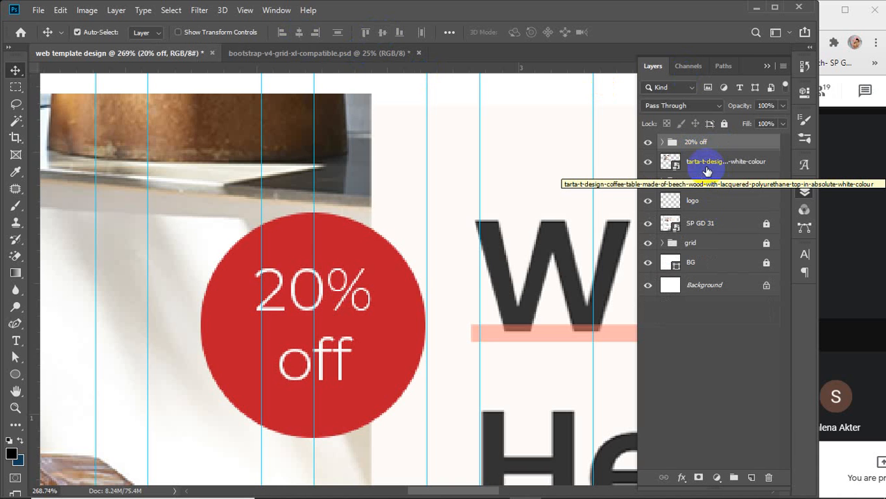
Rename the coffee table photo layer as "slider image"
left_click(706, 166)
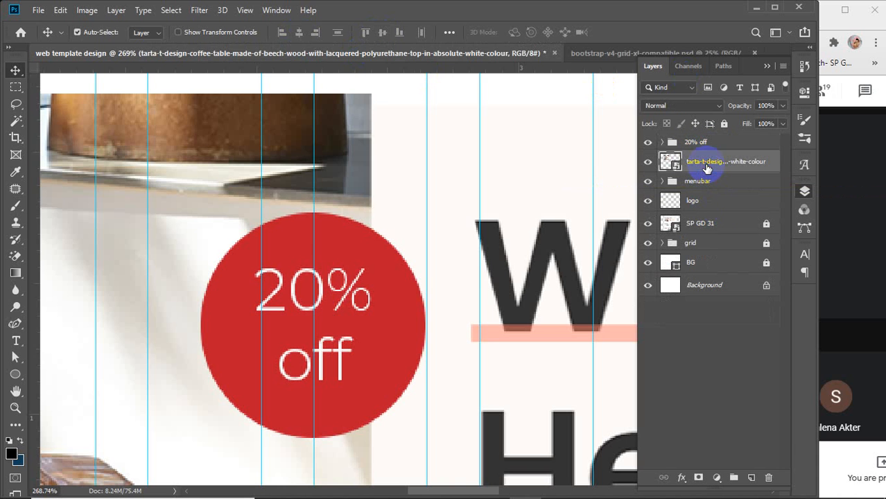
scroll(241, 310, "down", 6)
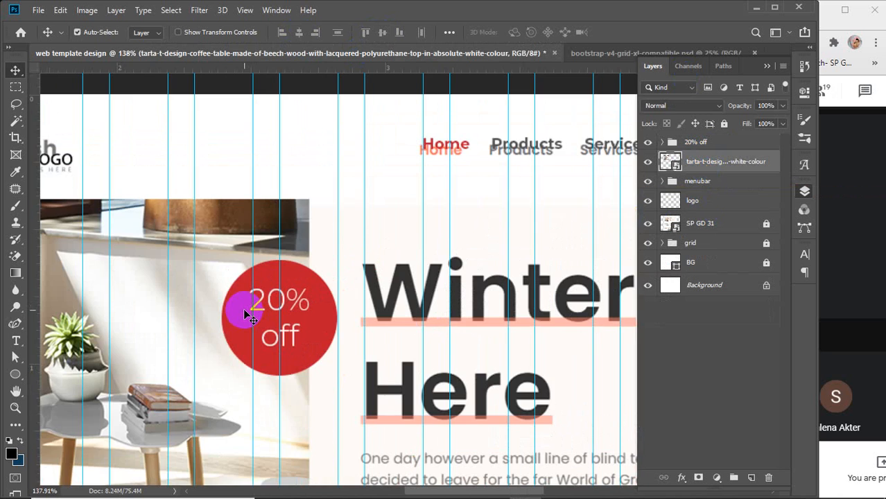
scroll(244, 314, "down", 3)
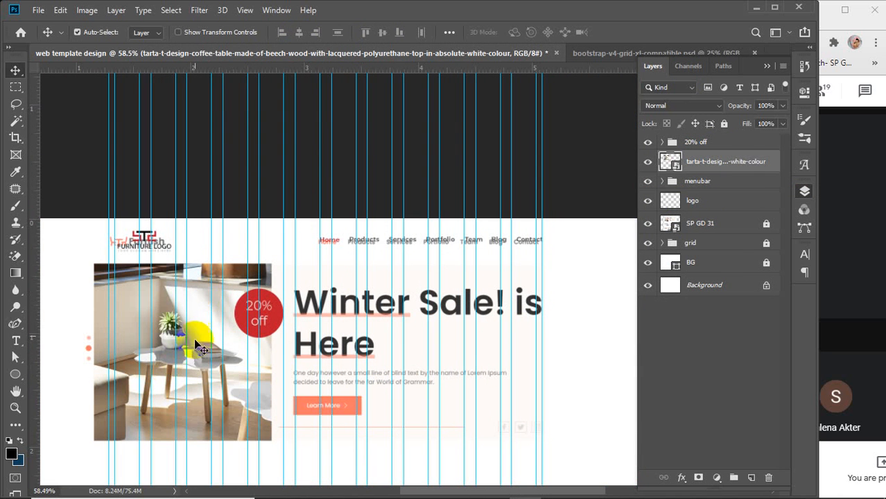
double_click(719, 162)
type("s")
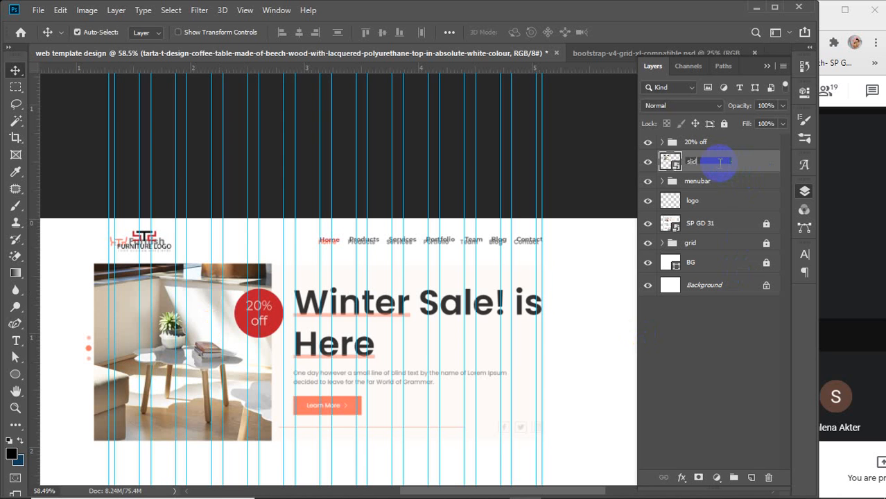
type("lider image")
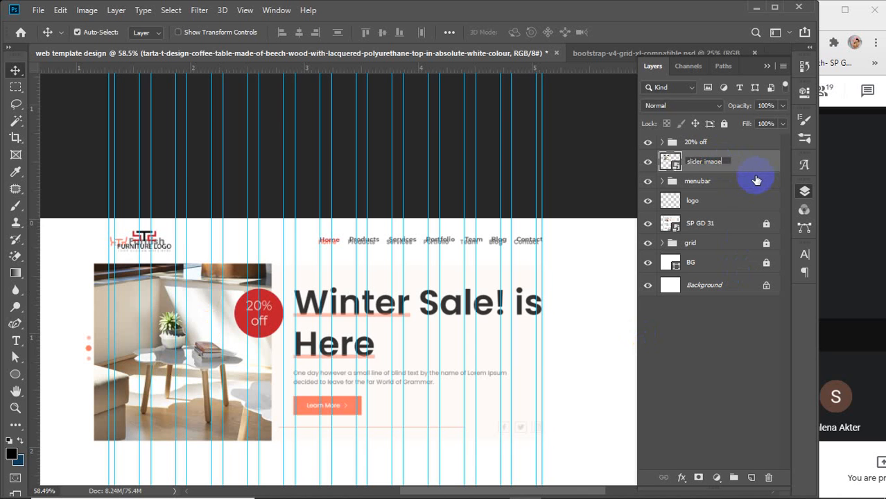
key("Return")
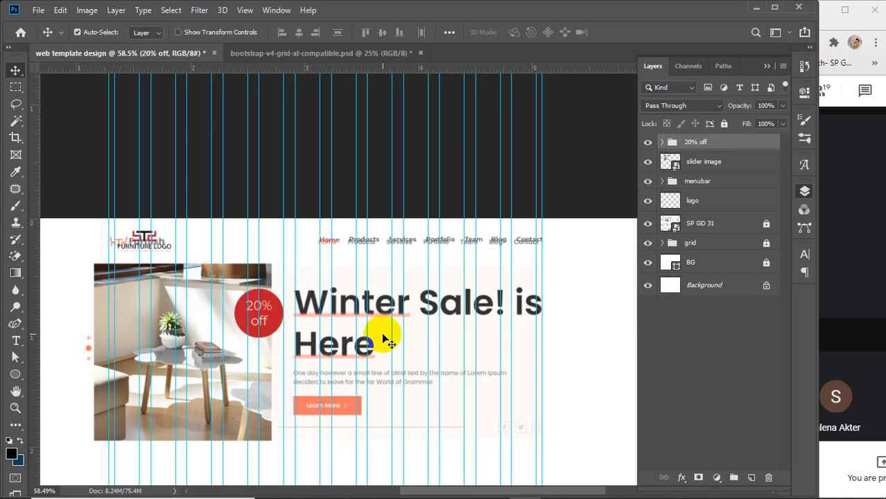
Add the two-line text "Winter Sale! is Here" over the reference heading beside the product photo
left_click(15, 343)
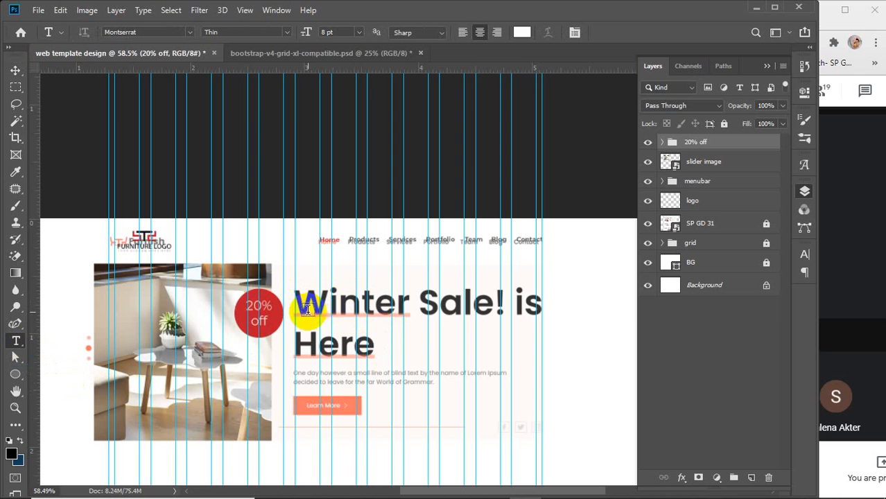
left_click(321, 312)
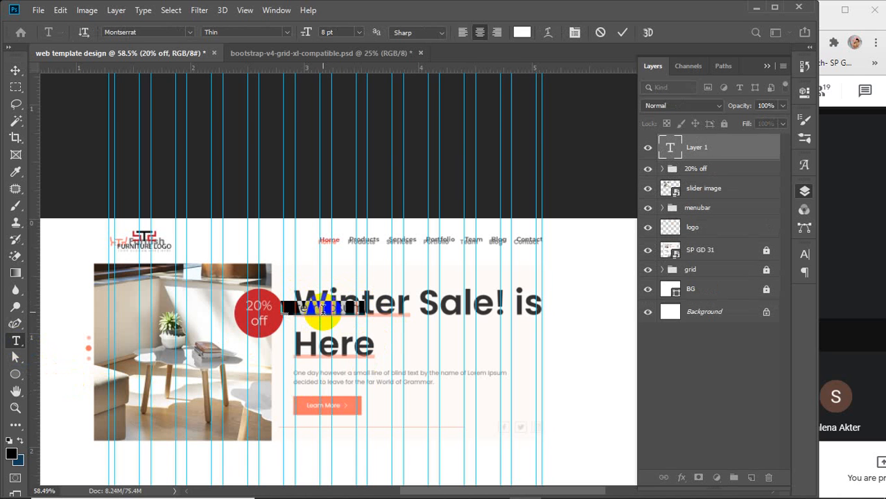
key("BackSpace")
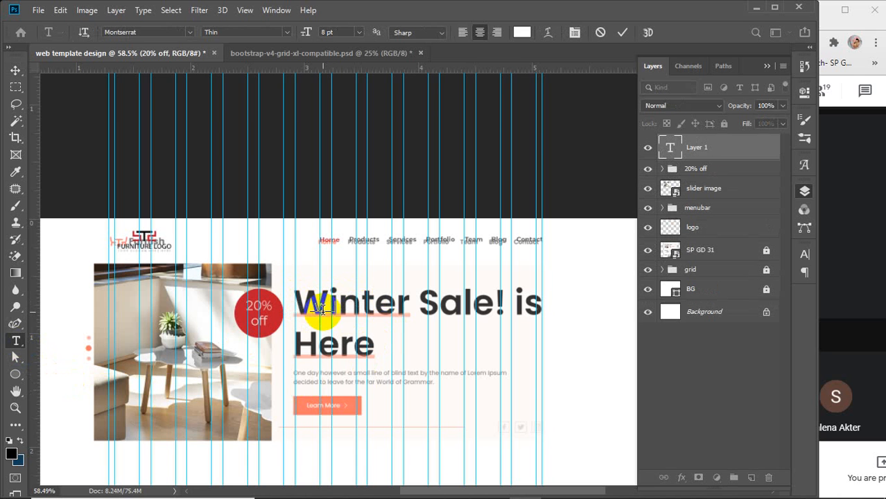
type("Winter Sale! is")
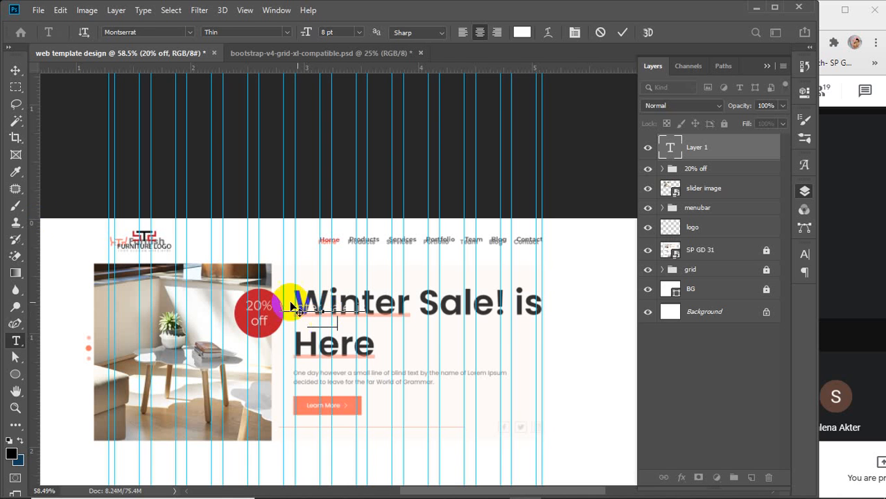
left_click(14, 70)
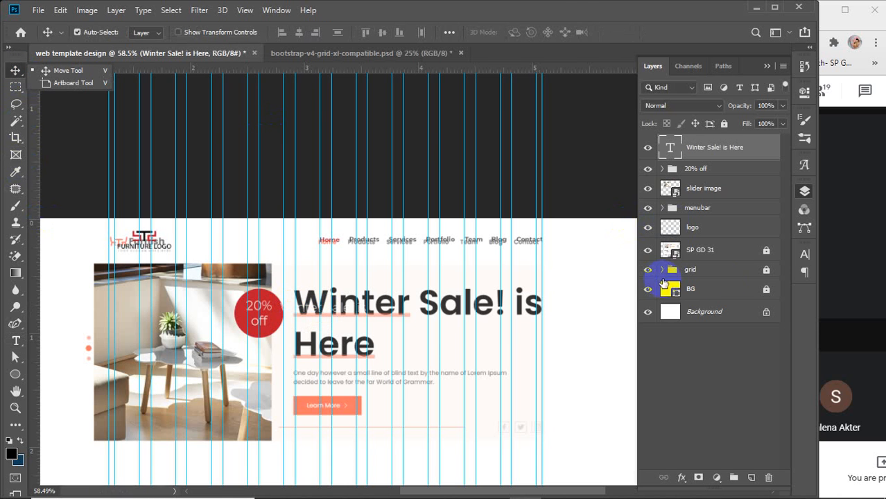
Color the new "Winter Sale! is Here" text black (000000)
left_click(804, 253)
left_click(769, 332)
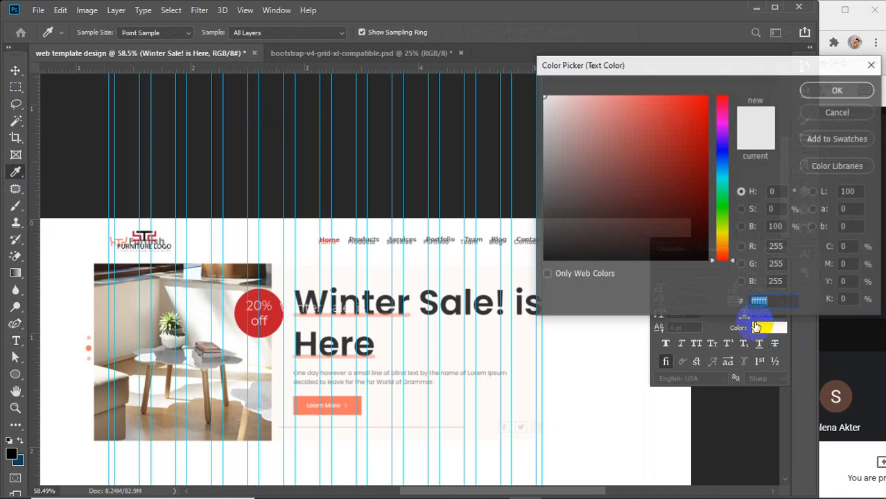
left_click(701, 260)
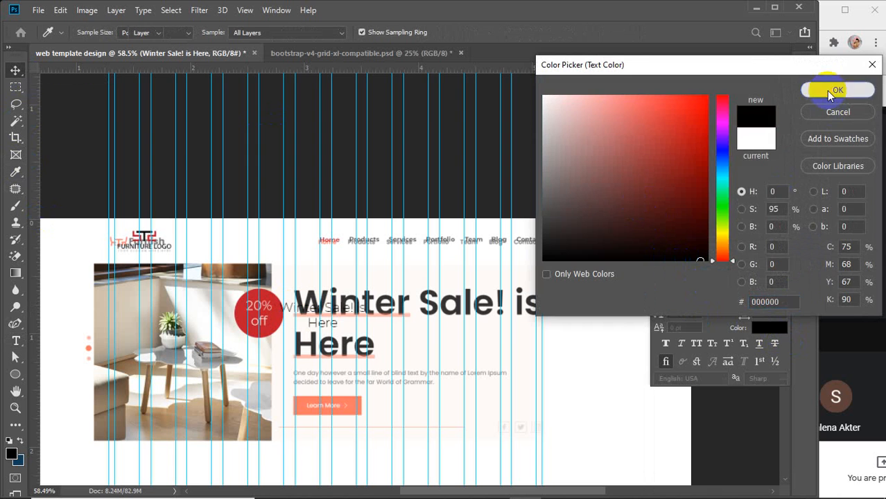
left_click(827, 91)
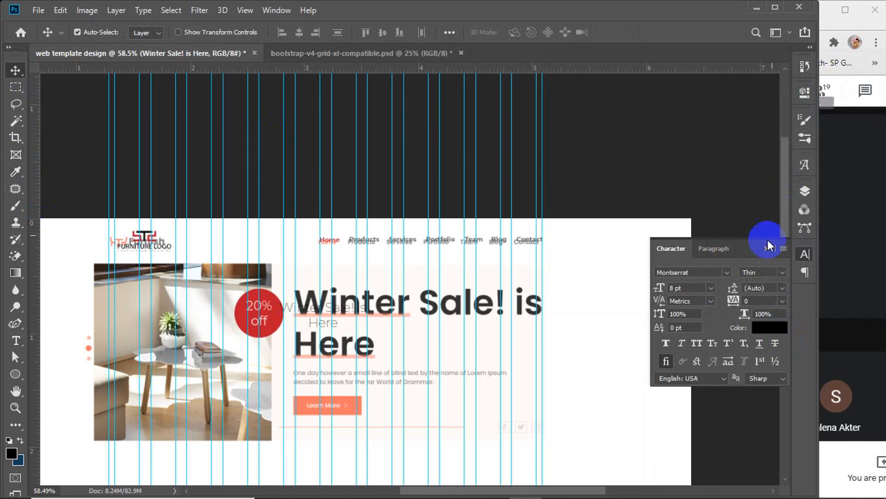
Set the heading text to the Bold weight and left-align its lines
left_click(783, 274)
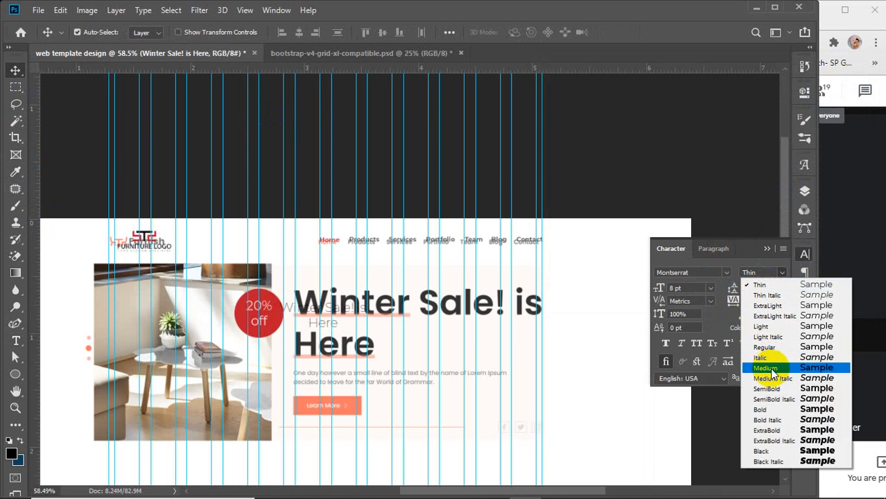
left_click(770, 409)
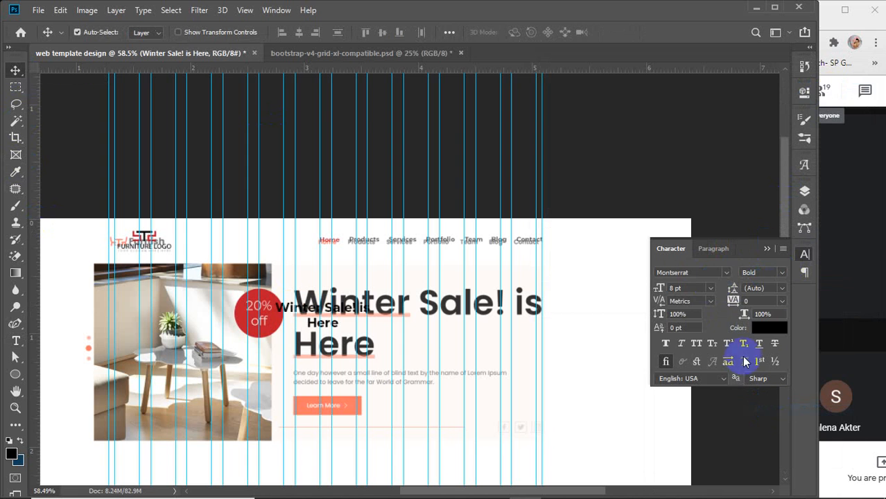
left_click(713, 248)
left_click(665, 273)
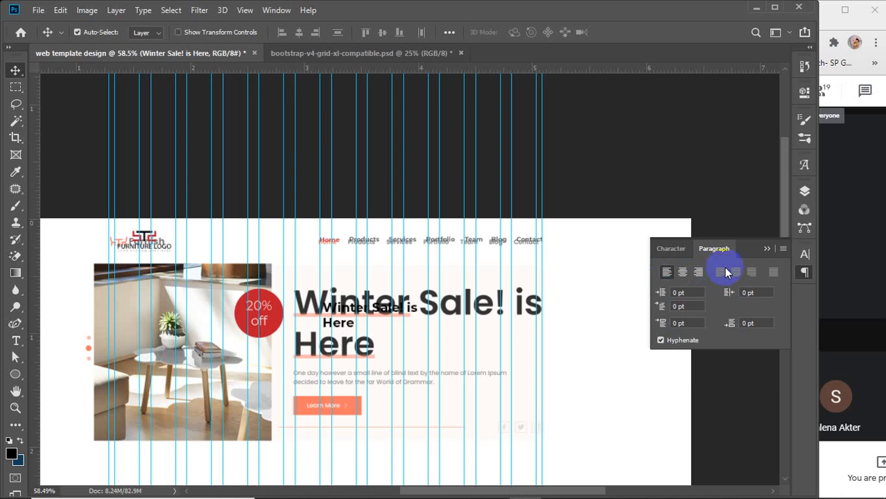
Enlarge the heading text to 20 pt, and undo a trial move toward the reference heading
left_click(676, 247)
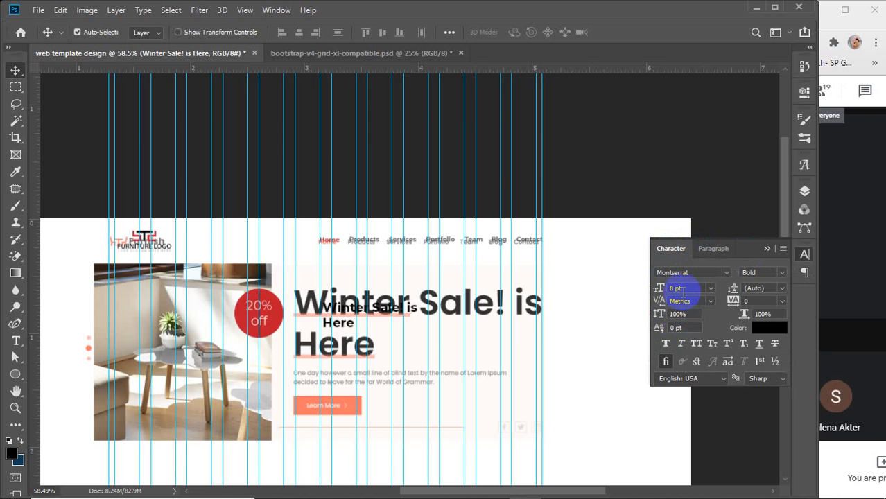
left_click(681, 288)
type("11")
key("Return")
type("14")
key("Return")
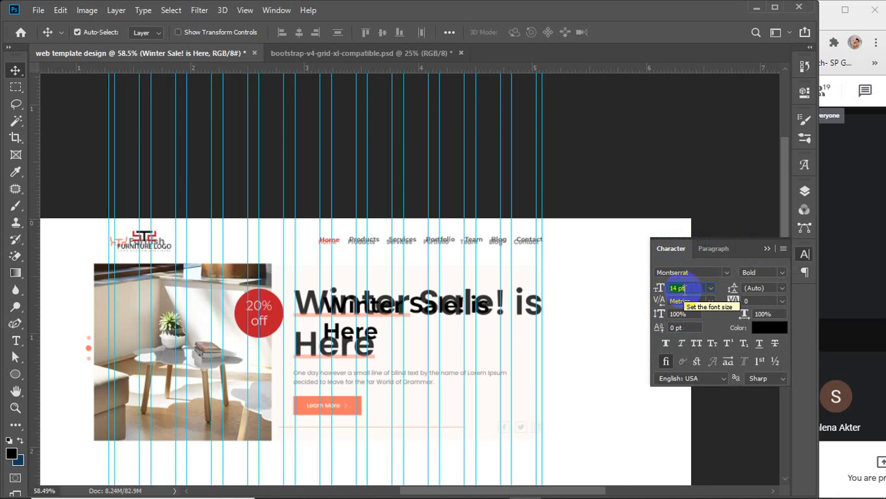
key("Up")
key("Up")
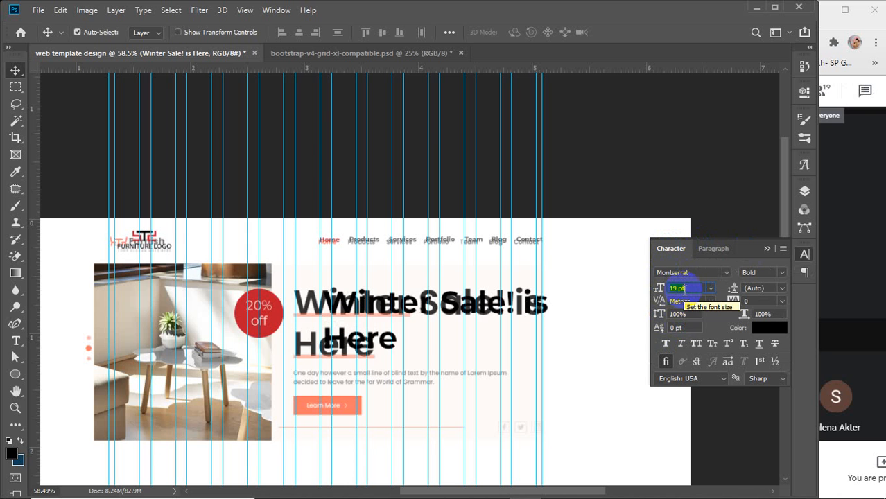
key("Up")
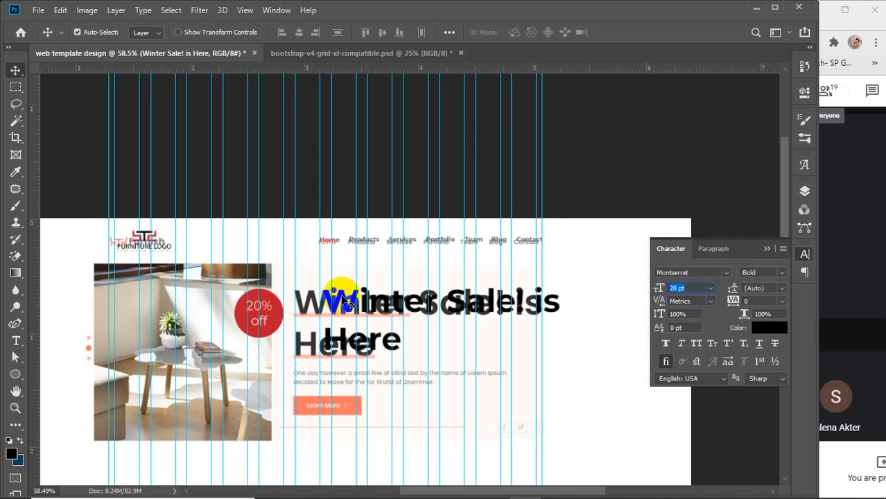
left_click_drag(347, 303, 313, 300)
key("ctrl+z")
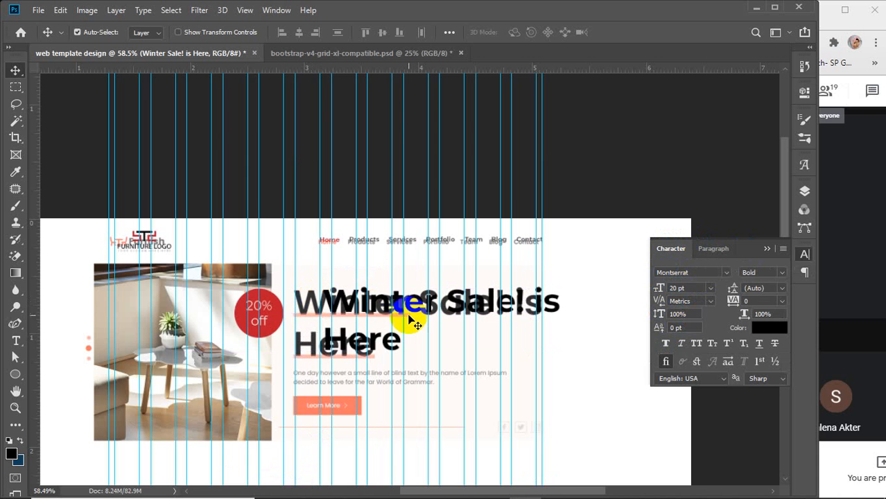
Sample the reference heading's dark gray (333333) as the text color and move the new heading onto the reference heading
left_click(775, 326)
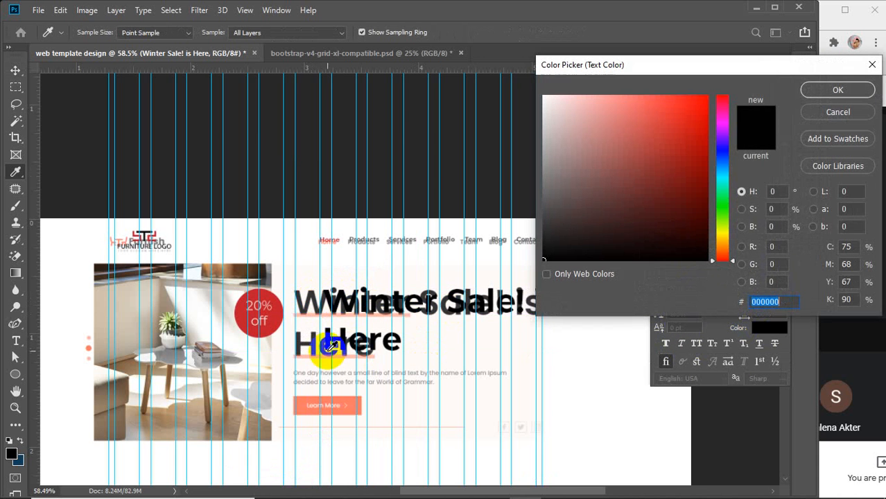
left_click(318, 337)
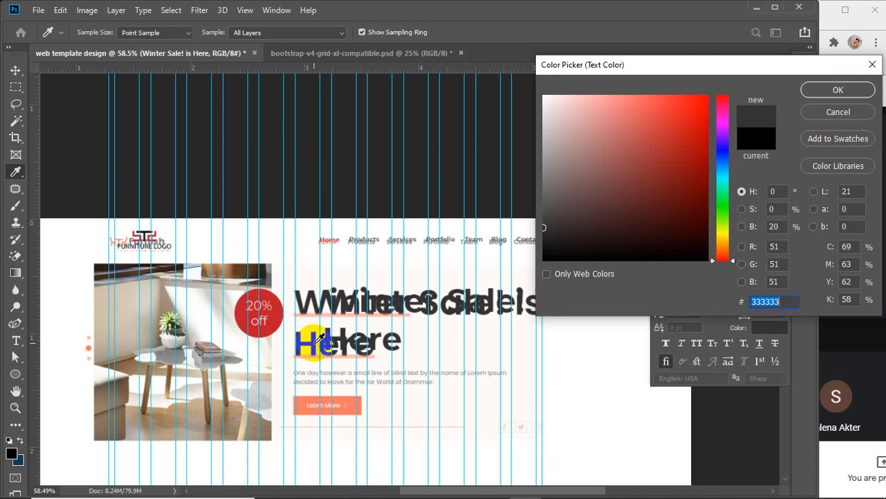
left_click(819, 89)
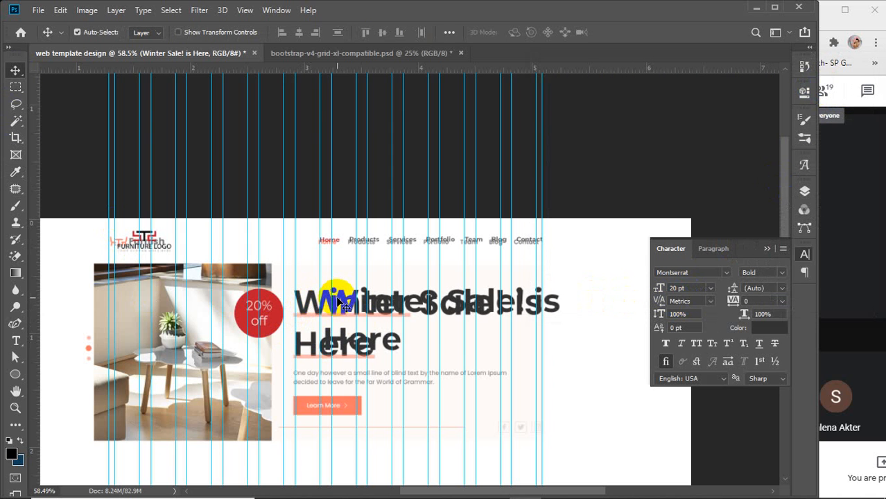
left_click_drag(346, 303, 318, 305)
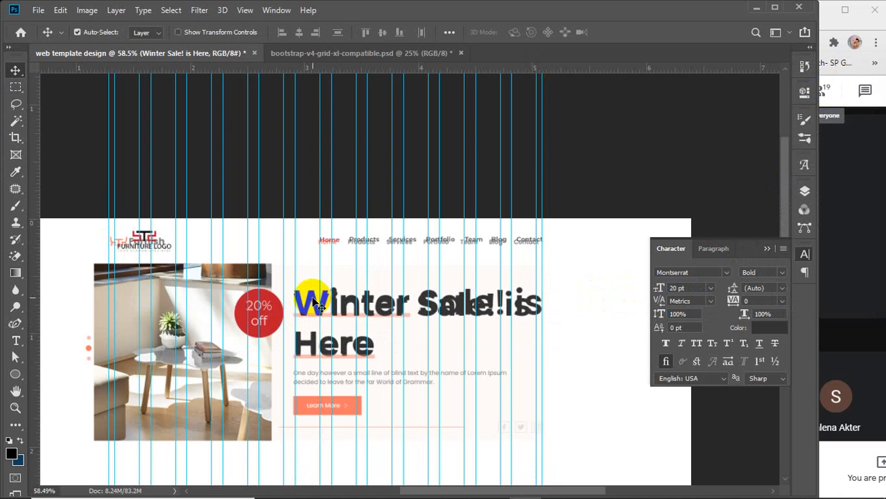
Set the "Winter Sale! is Here" heading's font size to 21.3 pt
left_click(676, 287)
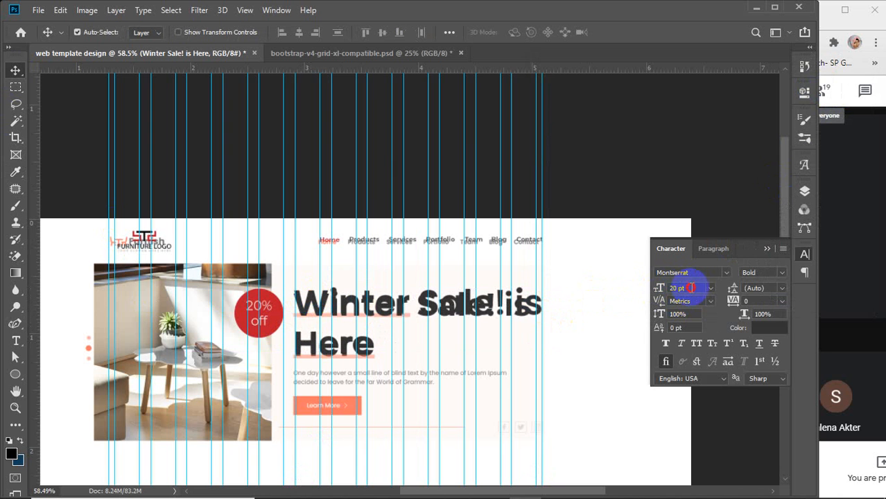
key("Up")
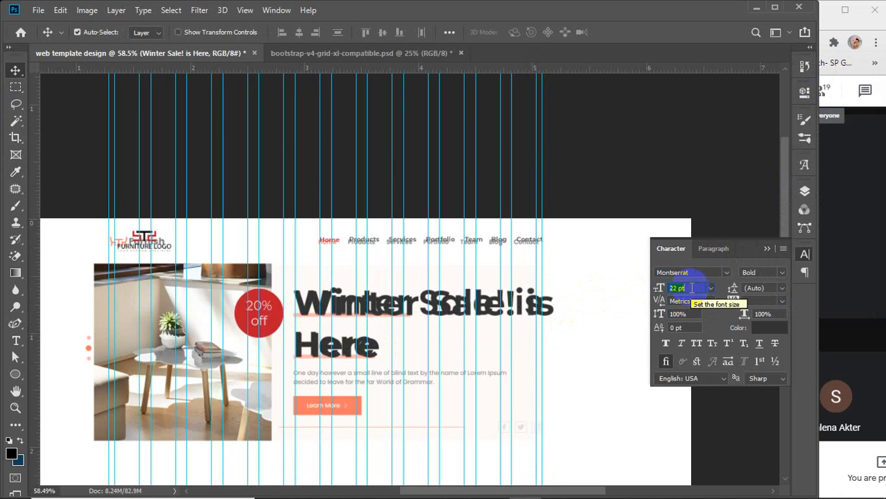
type("2")
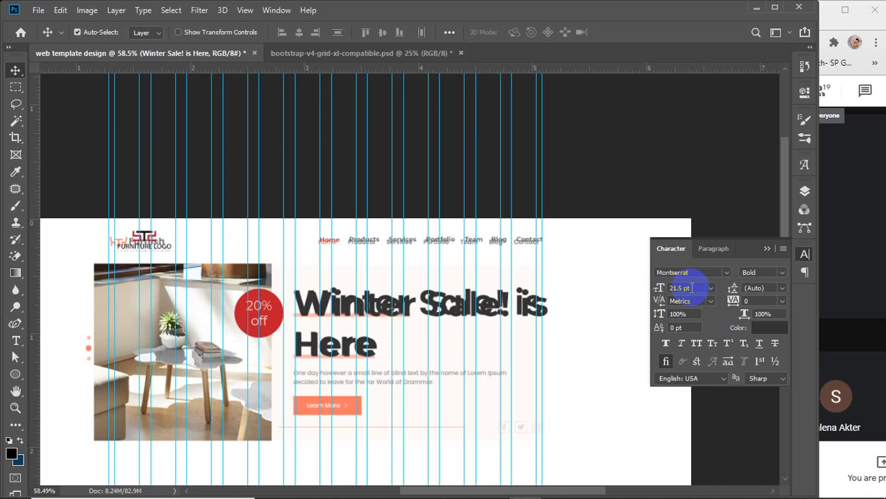
left_click(692, 287)
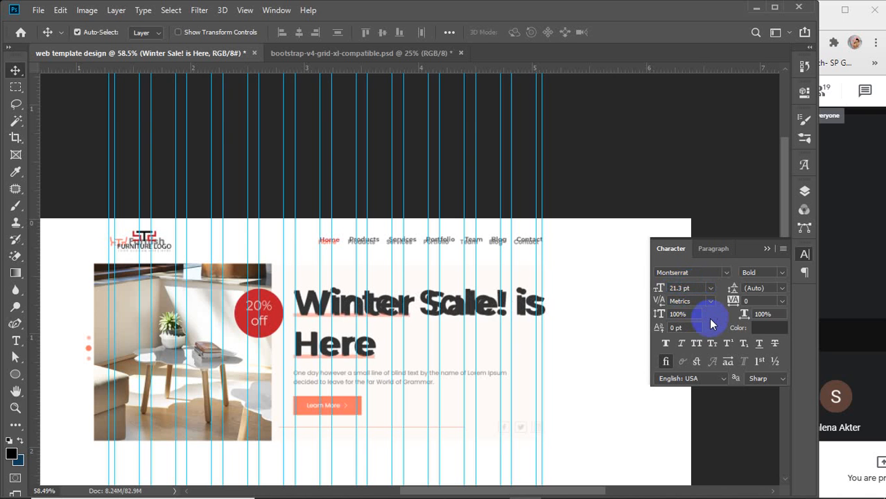
left_click(766, 249)
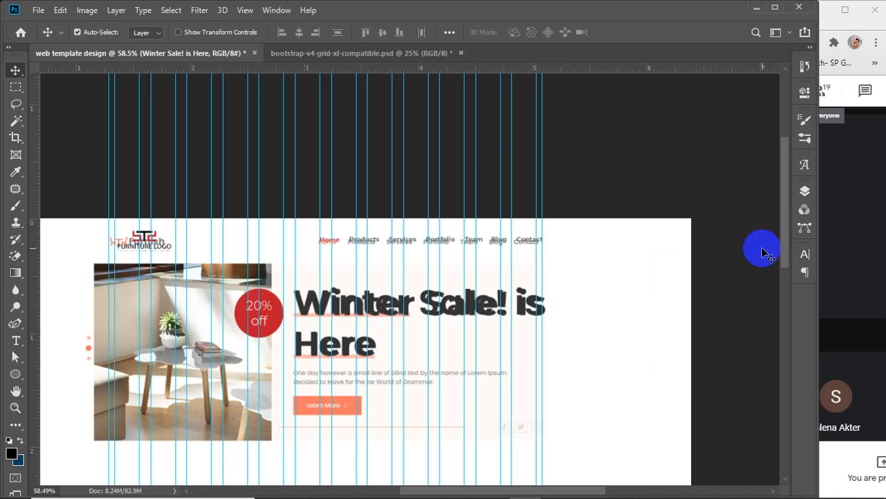
Move the heading slightly up and to the left onto the reference heading
scroll(375, 345, "up", 5)
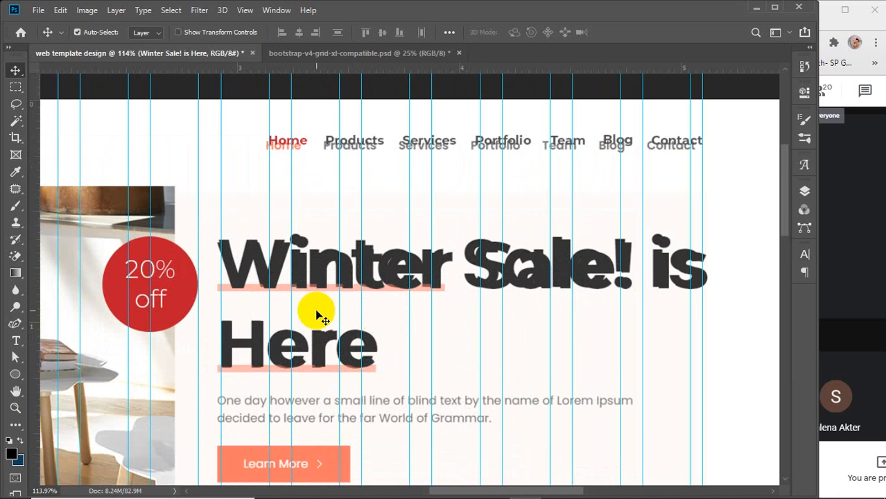
left_click_drag(282, 266, 277, 260)
key("Left")
key("Left")
key("Left")
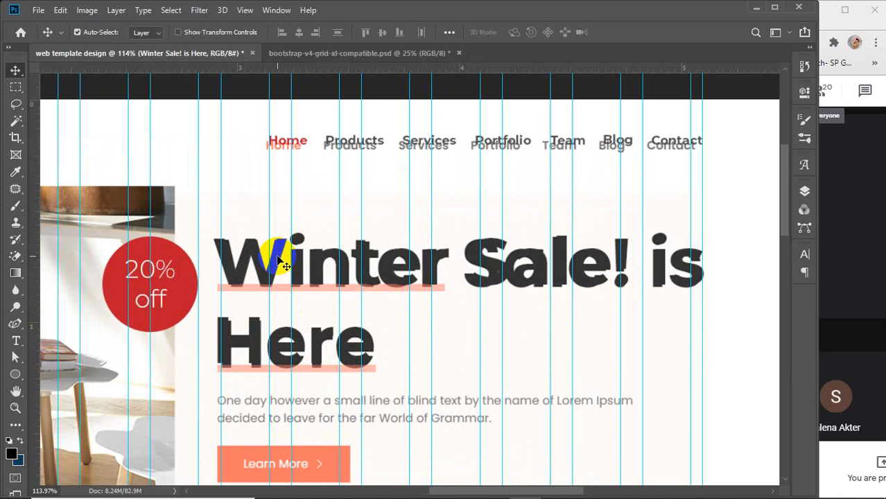
Set the heading's font size to 21 pt
left_click(804, 254)
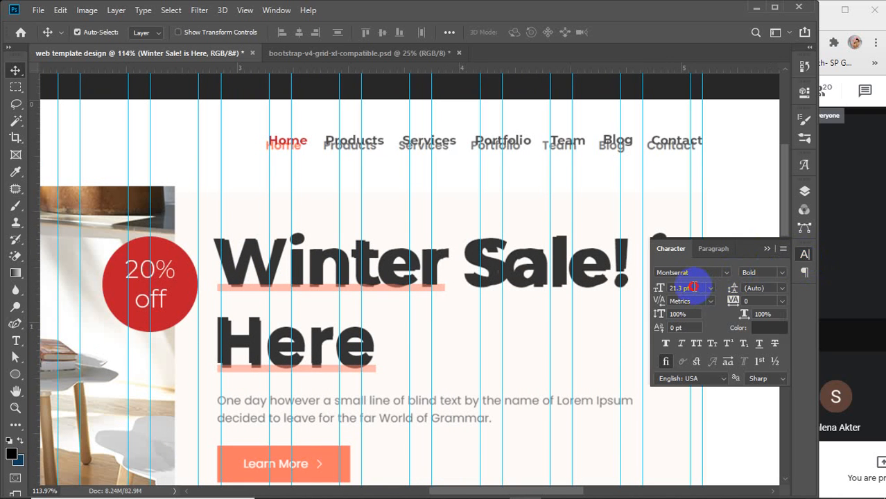
key("Down")
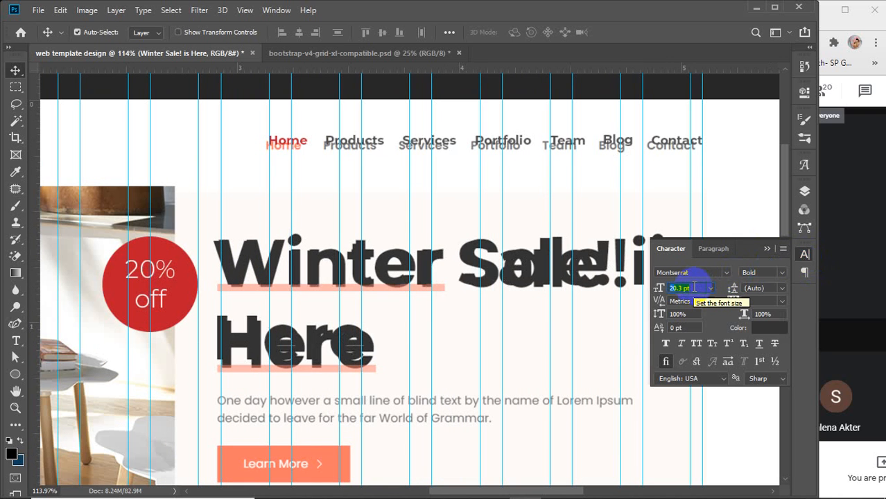
type("21")
key("Return")
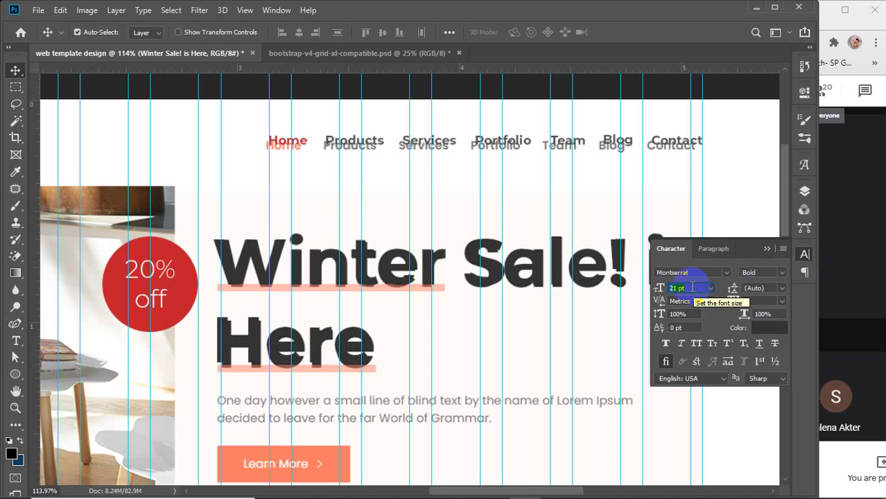
left_click(767, 250)
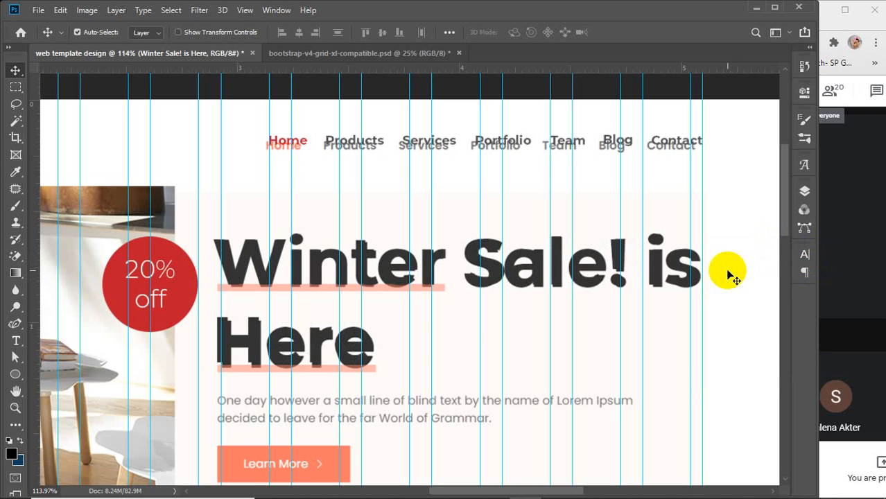
Nudge the heading to the right so its left edge lines up with the column guide
key("Right")
key("Right")
key("Right")
key("Right")
key("Right")
key("Right")
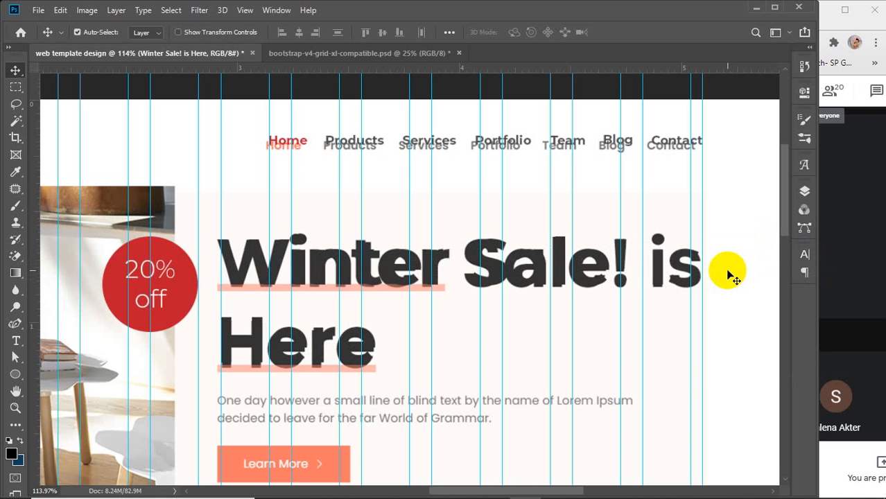
key("Right")
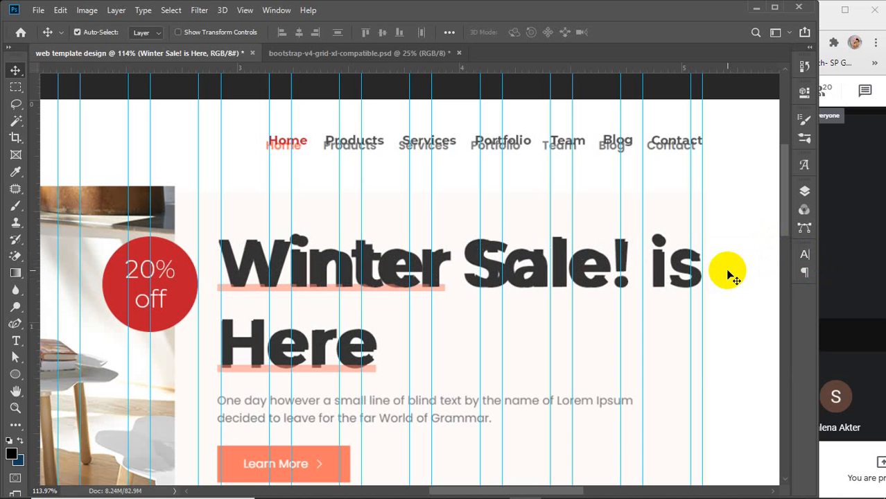
key("Right")
key("Right")
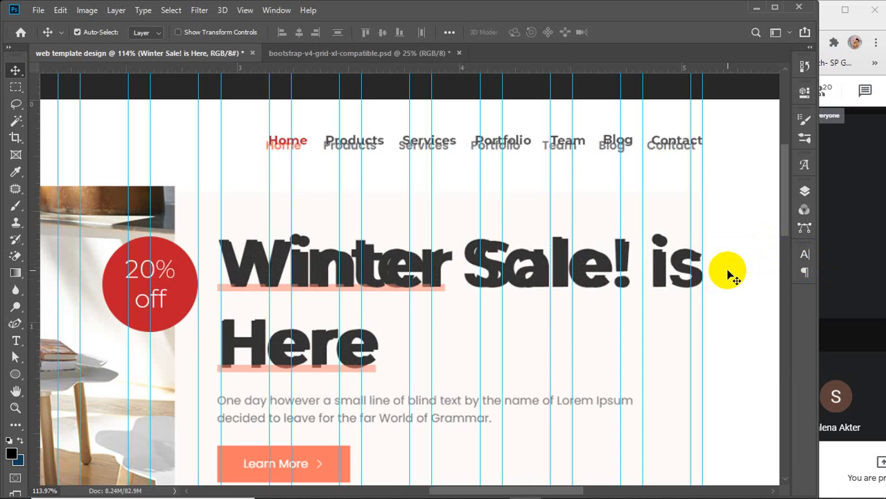
Deselect the heading layer and preset the Type tool's font size to 10 pt for new text
scroll(643, 348, "down", 2)
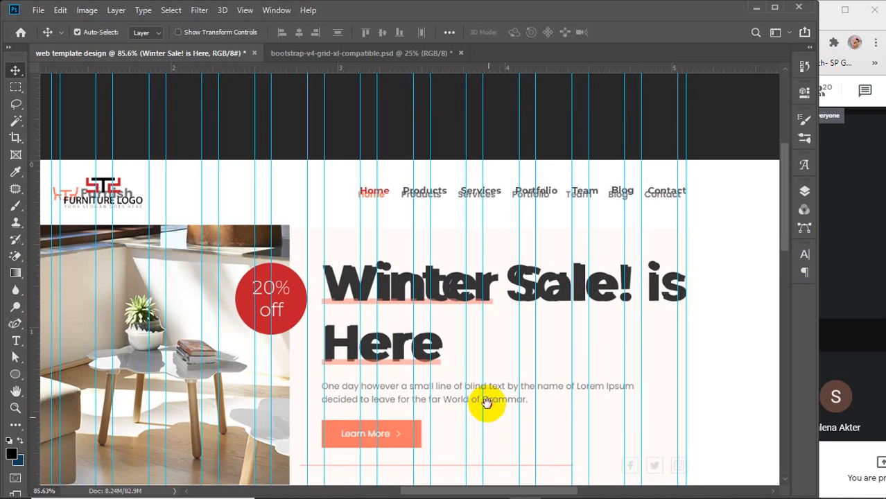
left_click_drag(487, 402, 483, 352)
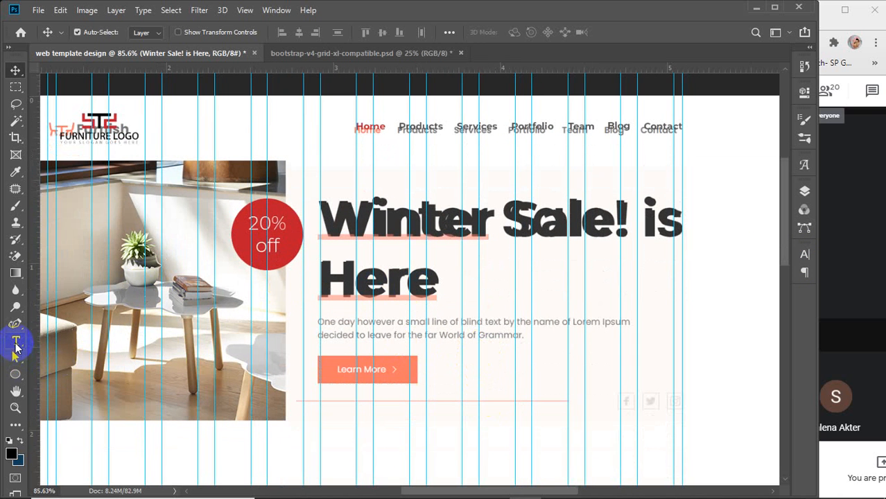
left_click(16, 343)
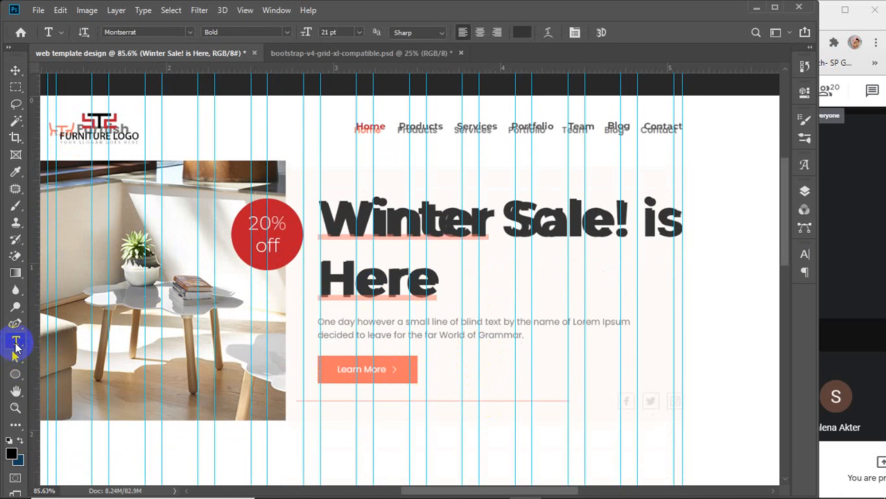
left_click(804, 253)
left_click(678, 289)
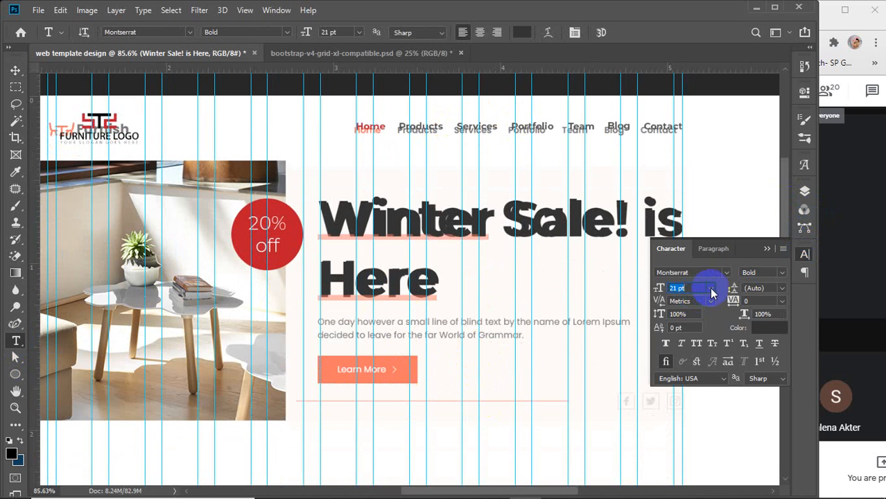
left_click(804, 191)
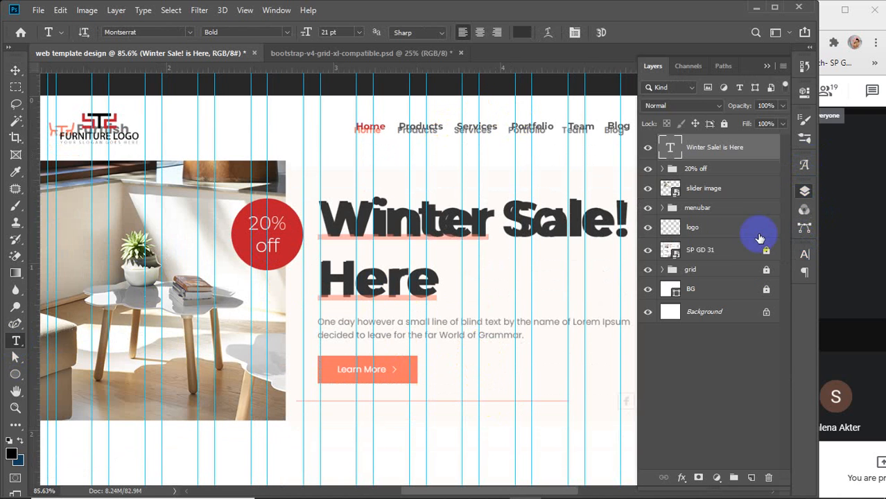
left_click(726, 372)
left_click(804, 254)
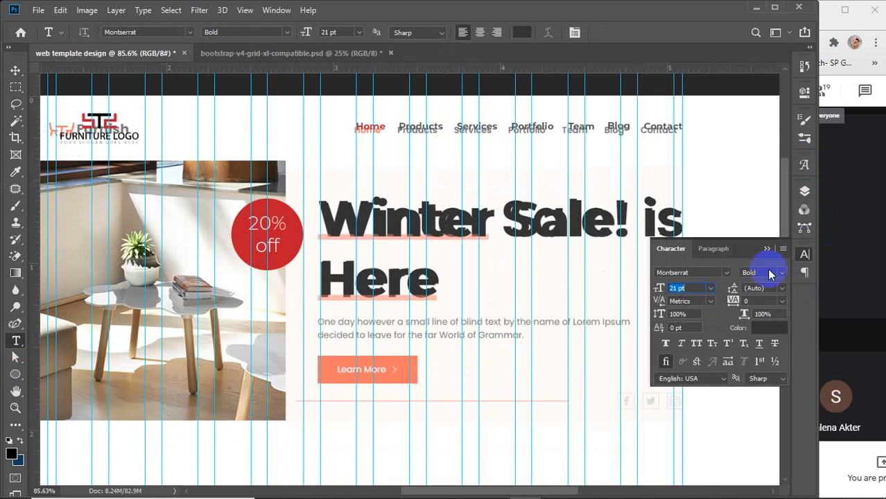
left_click(710, 288)
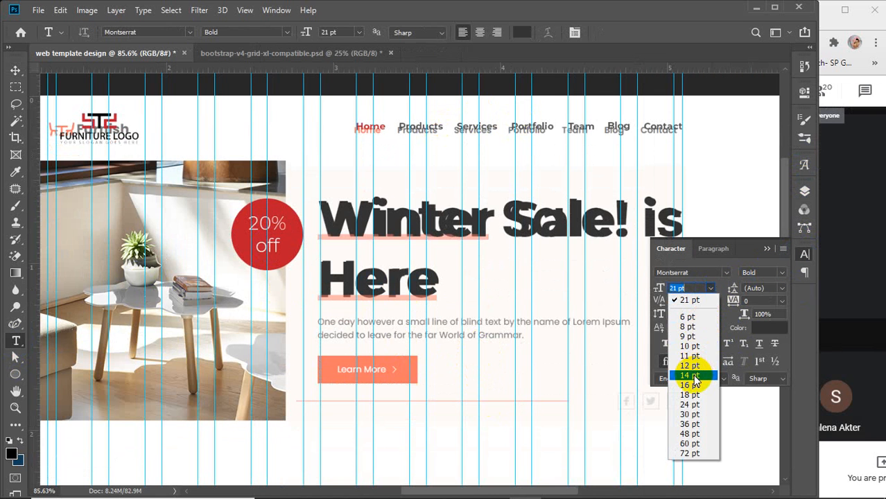
left_click(689, 346)
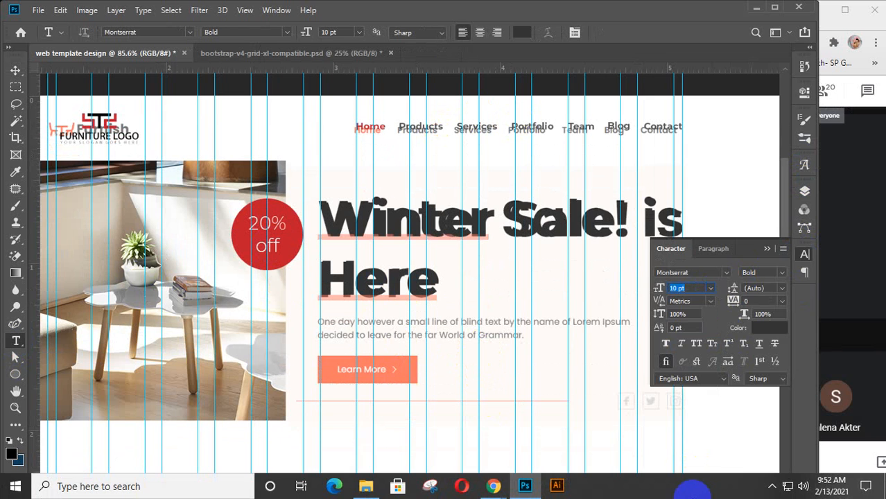
Set the Type tool's font weight to Montserrat Regular
left_click(844, 269)
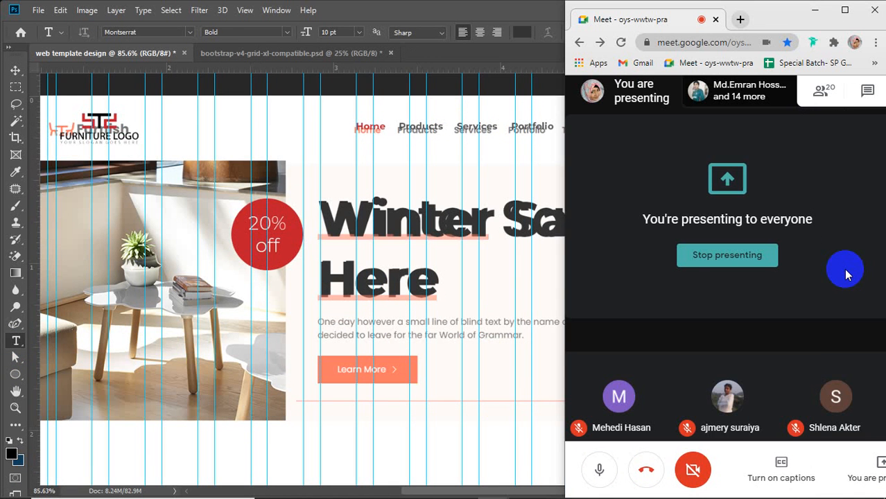
left_click(504, 351)
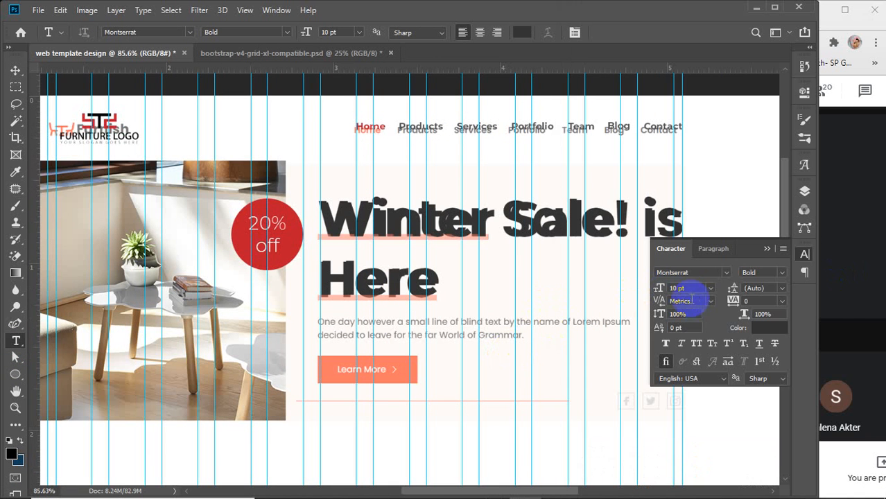
left_click(780, 272)
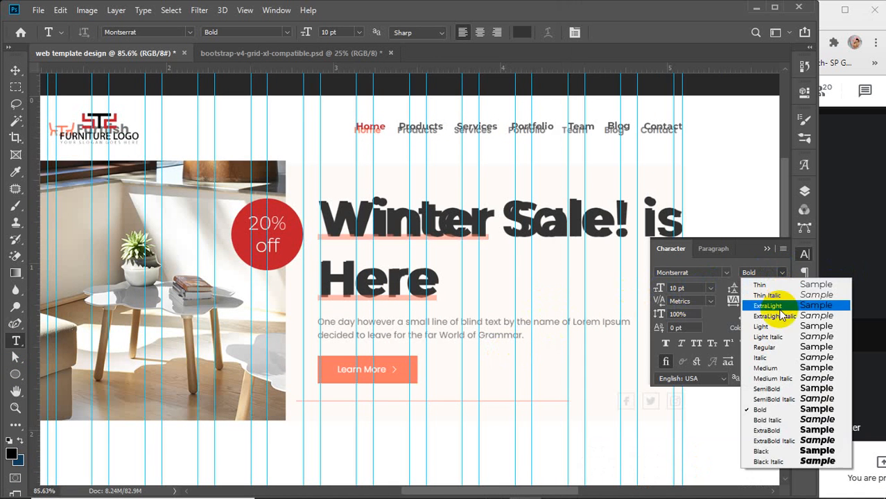
left_click(765, 347)
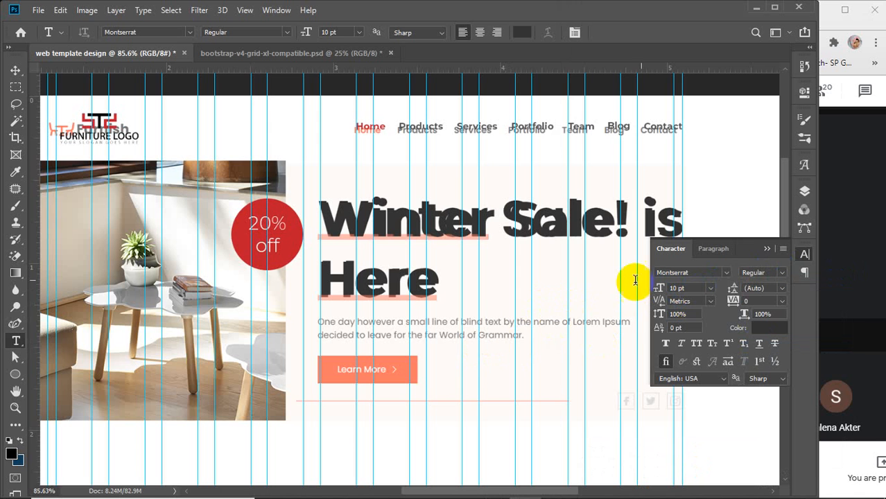
left_click(767, 249)
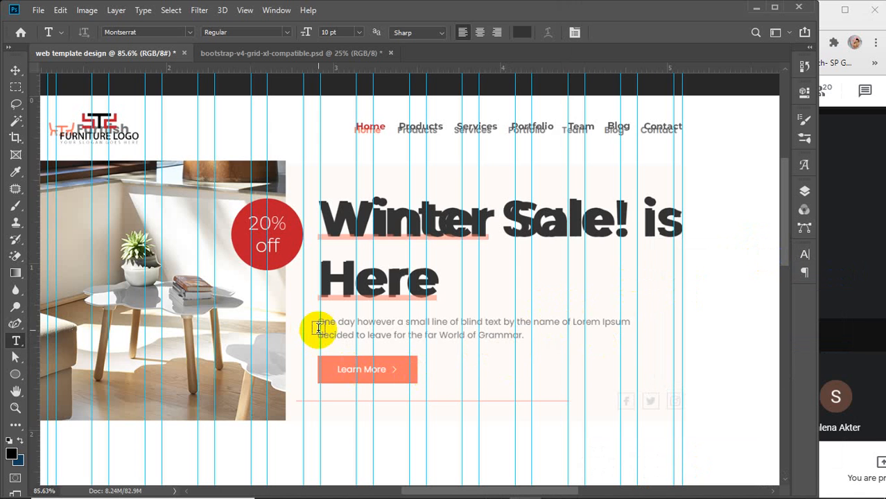
Draw a paragraph text box over the reference description below the heading and set its Lorem ipsum text to 4 pt
left_click_drag(318, 323, 639, 339)
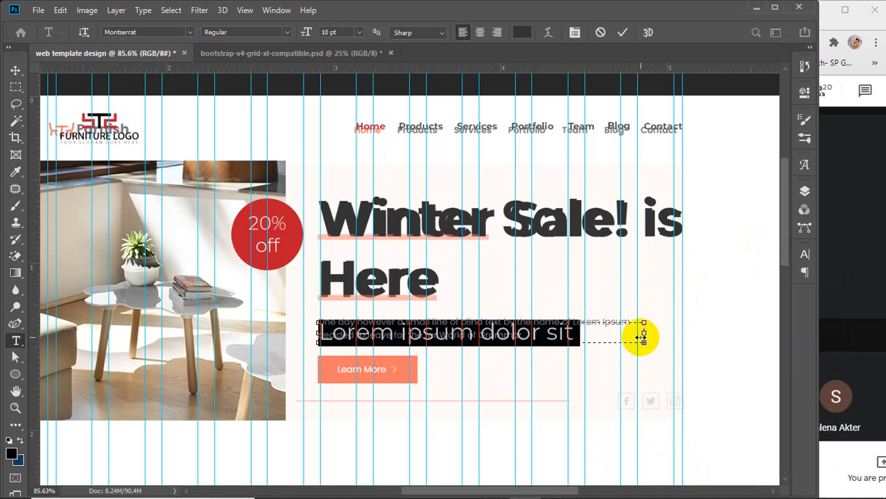
left_click(804, 254)
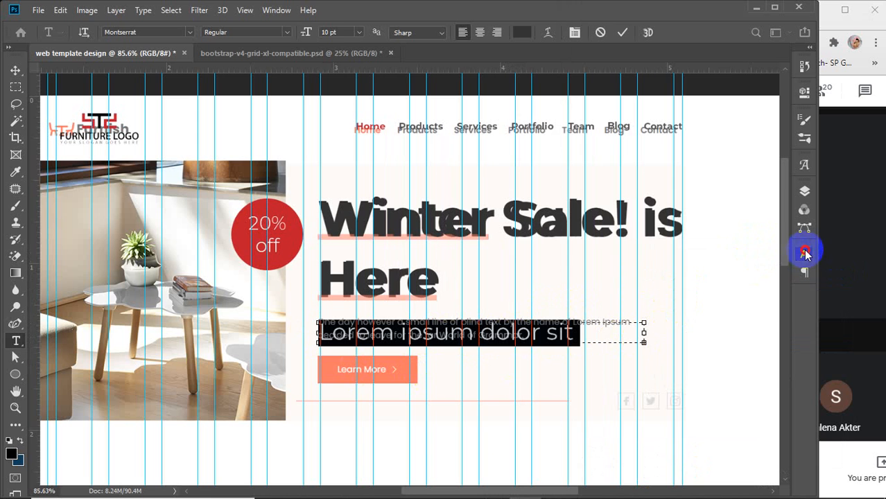
left_click(688, 287)
key("Down")
key("Down")
key("Down")
key("Down")
key("Down")
key("Down")
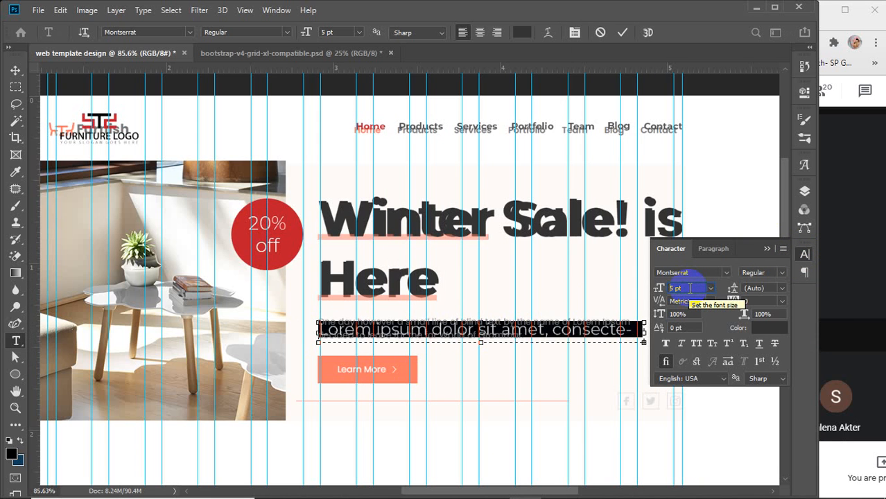
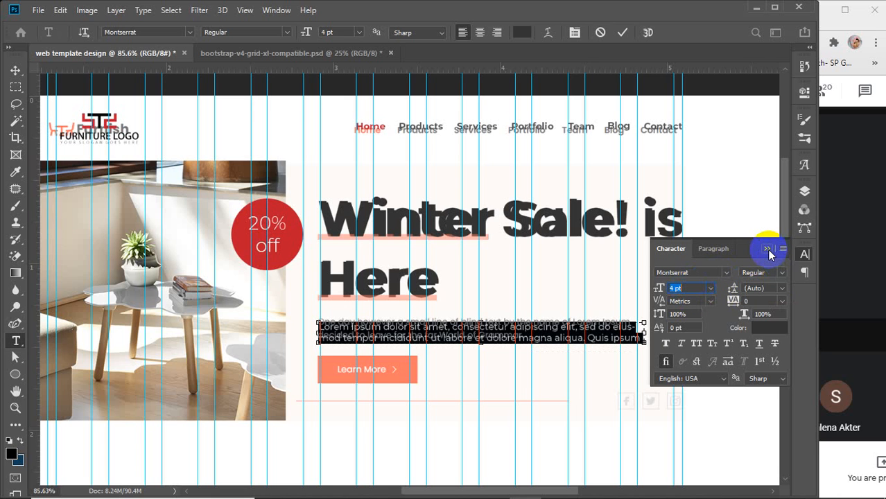
Justify the description paragraph with its last line aligned left
left_click(713, 249)
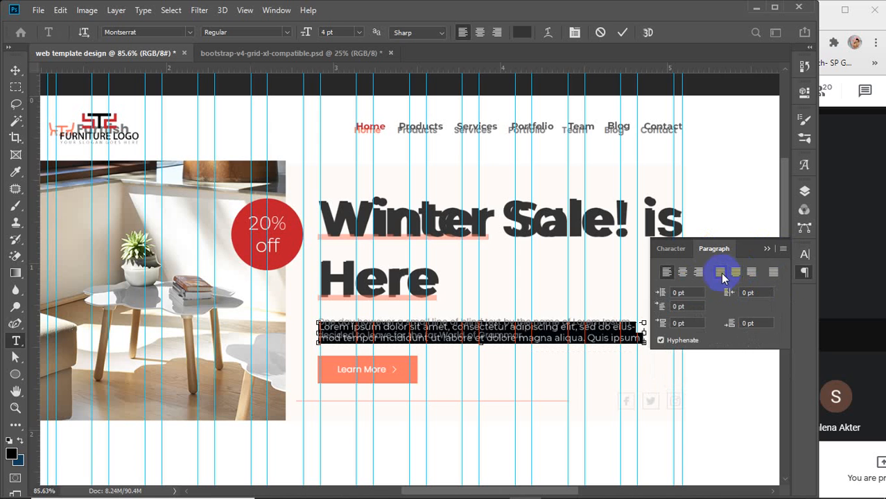
left_click(767, 251)
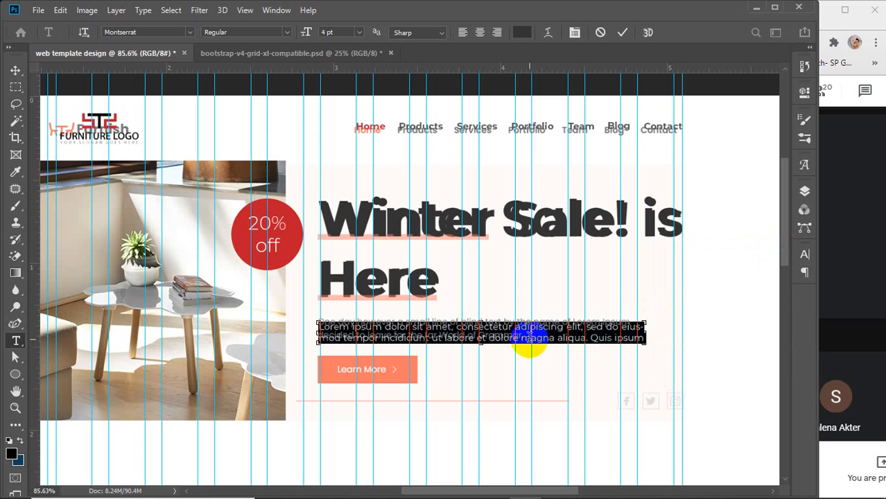
Delete the placeholder text between "dolore" and "facilisis." so the description fits on two lines
left_click_drag(519, 338, 682, 341)
key("BackSpace")
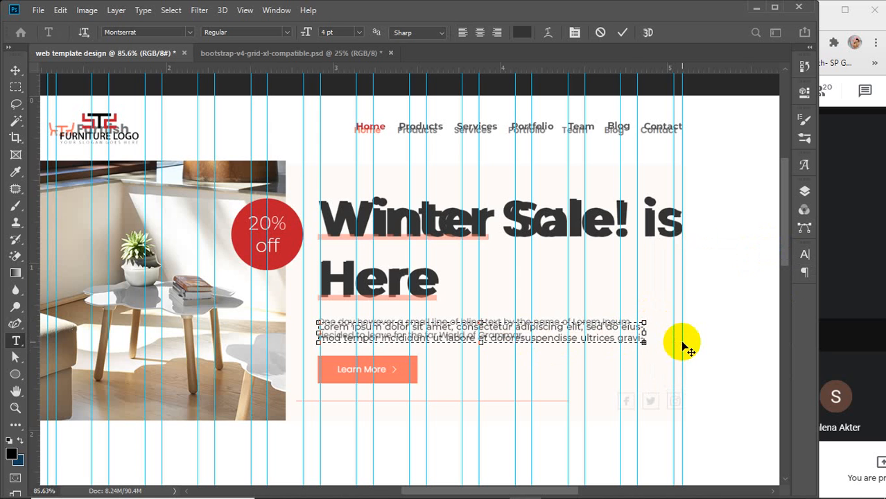
key("Delete")
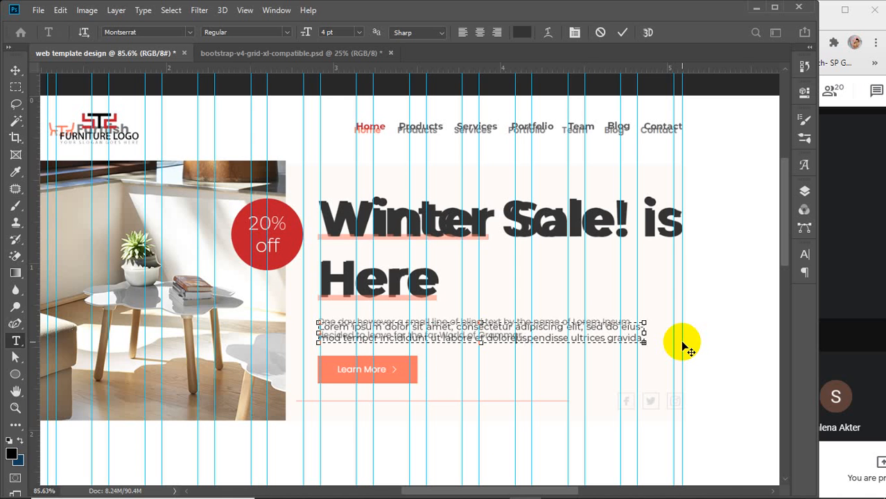
key("Delete")
key("Delete")
key("Delete")
key("Delete")
key("Delete")
key("Delete")
key("Delete")
key("Delete")
key("Delete")
key("Delete")
key("Delete")
key("Delete")
key("Delete")
key("Delete")
key("Delete")
key("Delete")
key("Delete")
key("Delete")
key("Delete")
key("Delete")
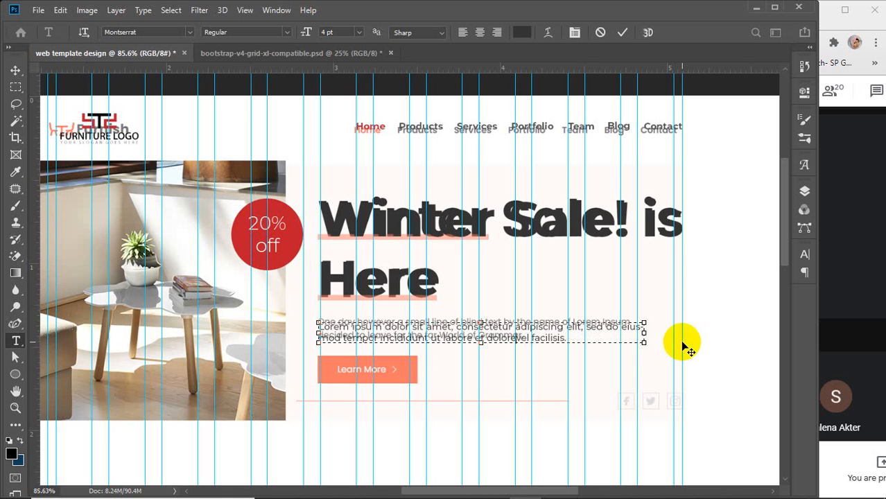
key("Delete")
key("Delete")
key("Delete")
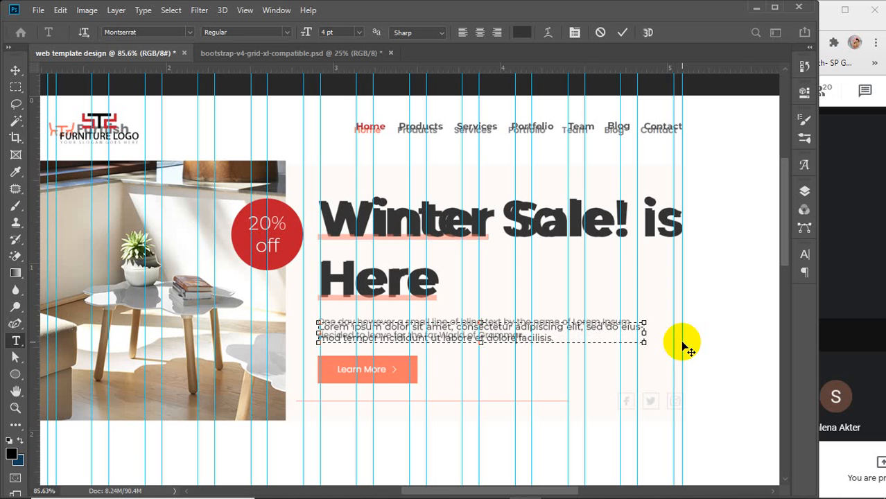
Remove the word "ut" before "labore" from the description's second line and commit the text edit
double_click(432, 339)
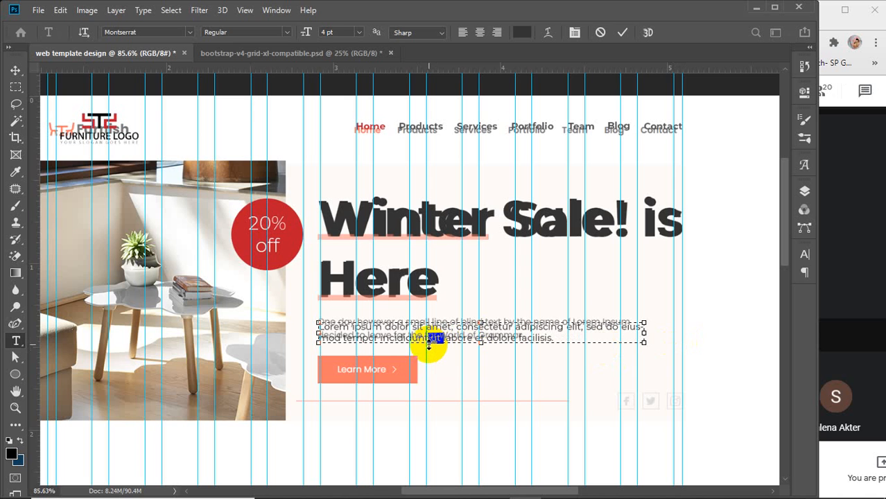
key("BackSpace")
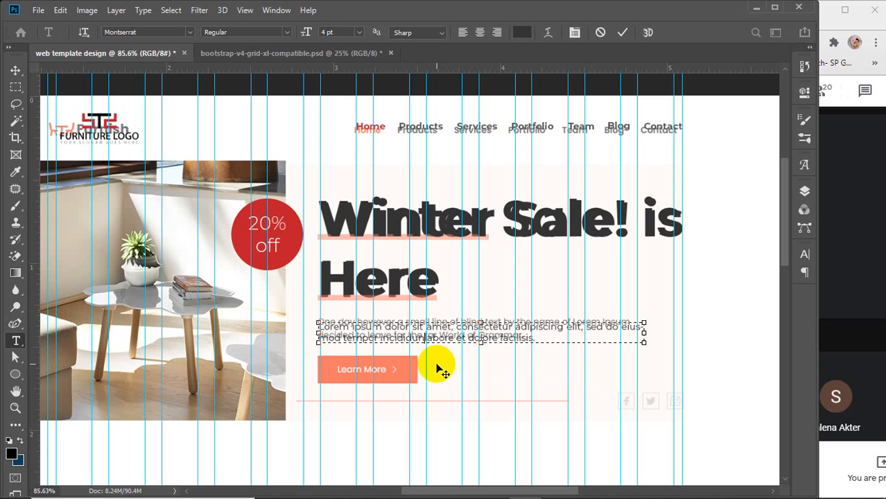
left_click(621, 33)
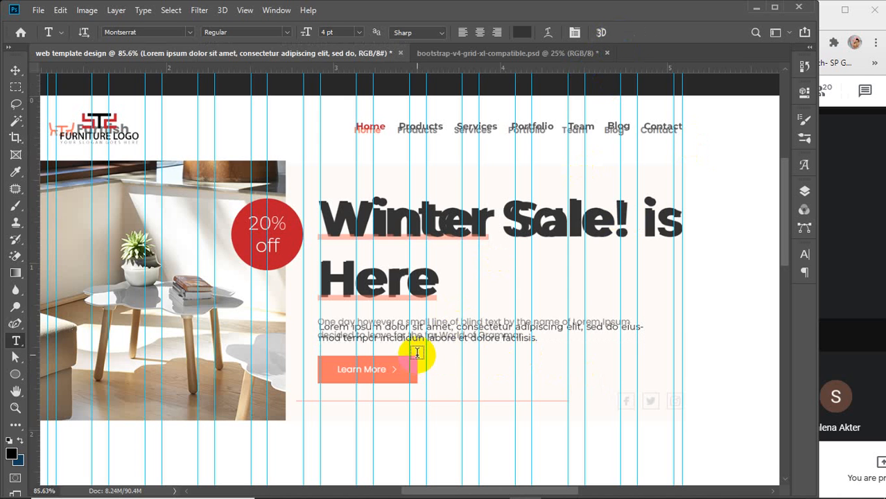
Move the description paragraph up so its first line sits on the reference description's first line
key("v")
left_click_drag(414, 332, 415, 325)
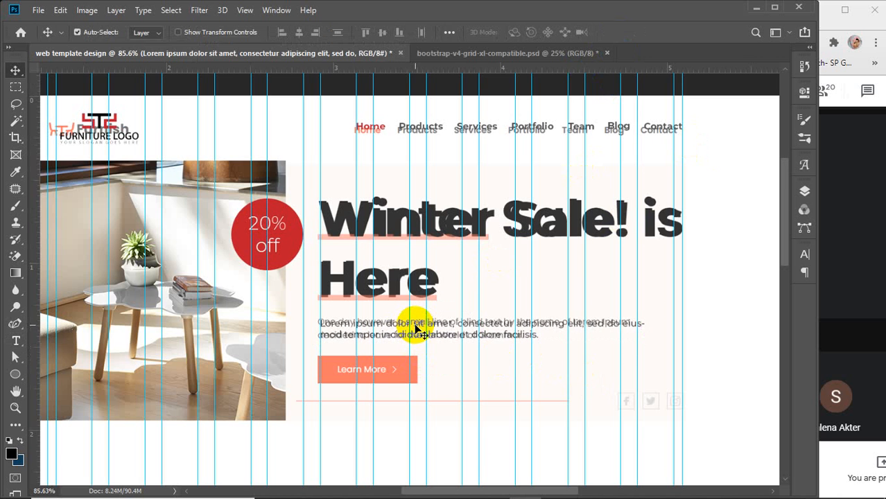
scroll(415, 326, "up", 5)
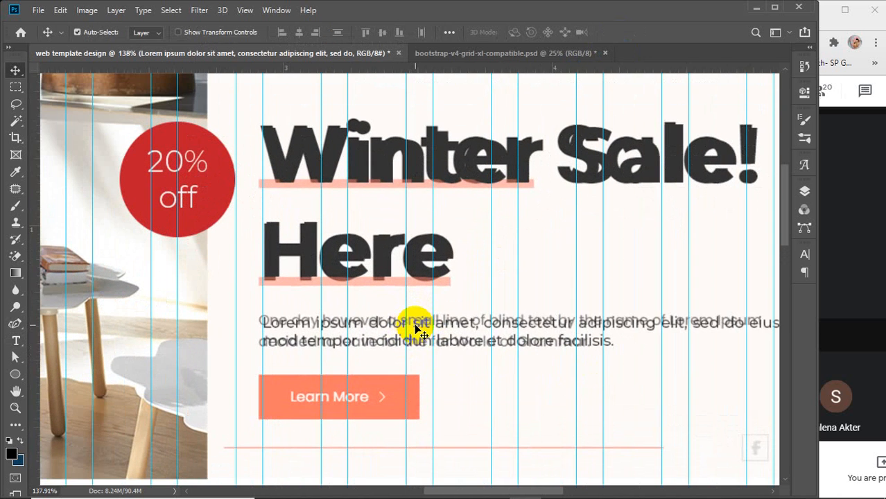
left_click_drag(466, 336, 395, 317)
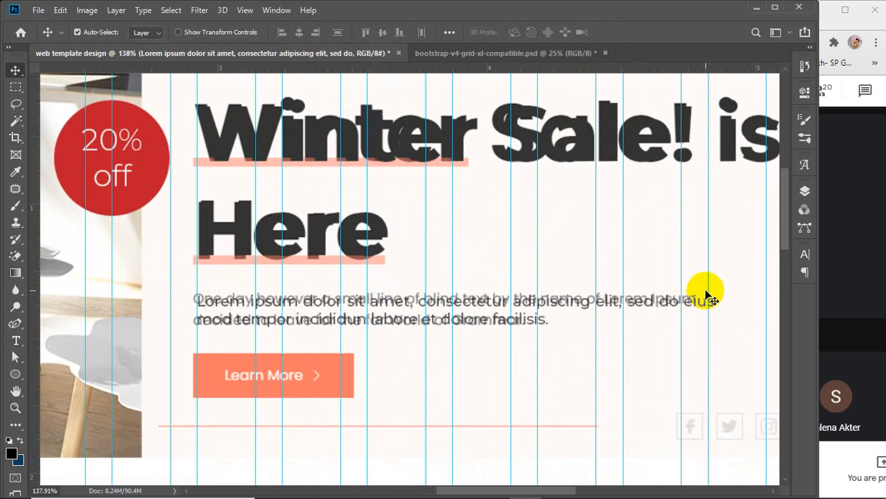
left_click(242, 300)
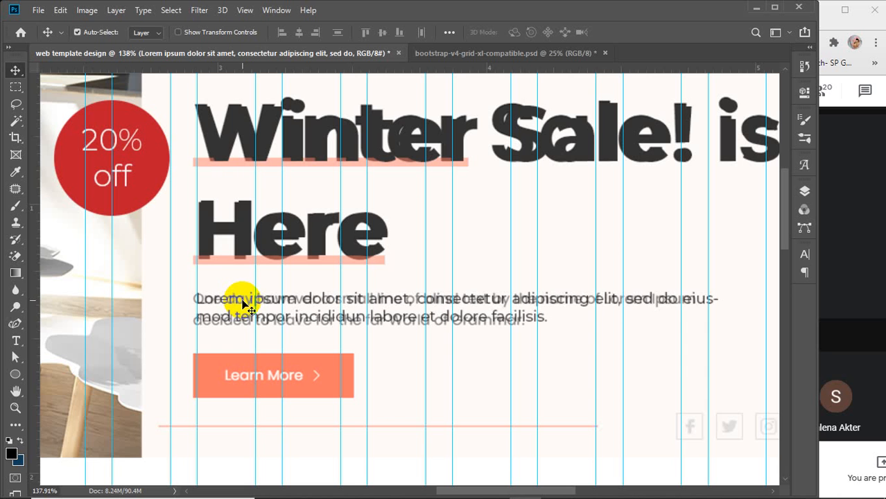
left_click(804, 255)
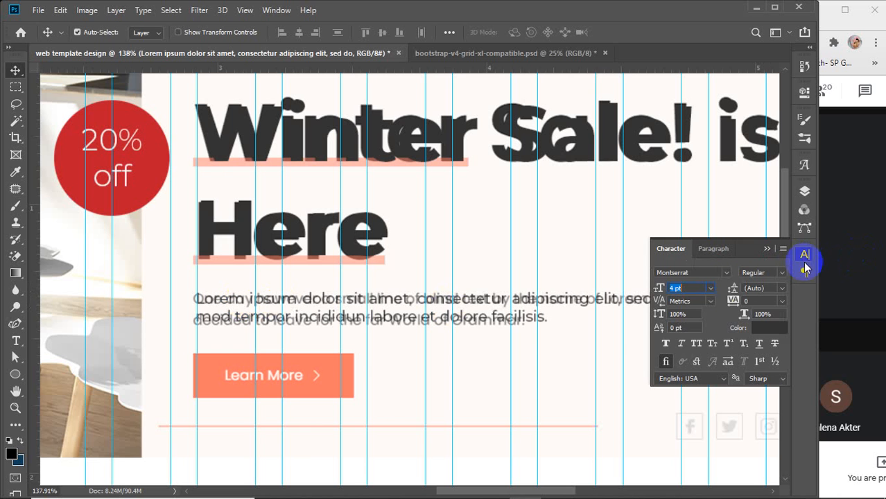
left_click(700, 288)
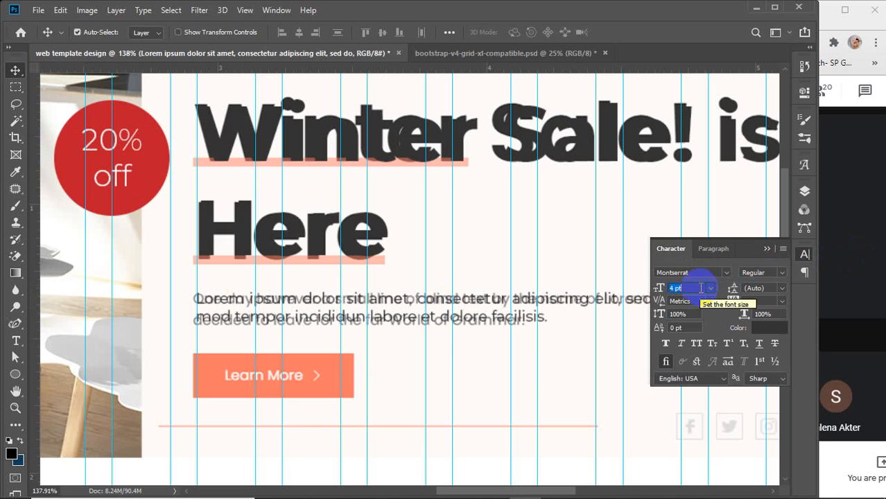
left_click(767, 248)
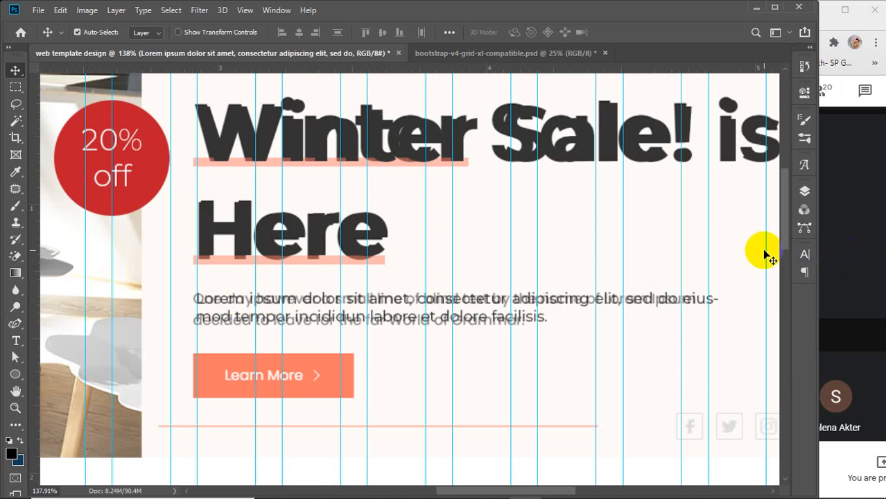
Scale the description paragraph to about 97.6% with Free Transform, keeping its left edge on the column guide
key("ctrl+t")
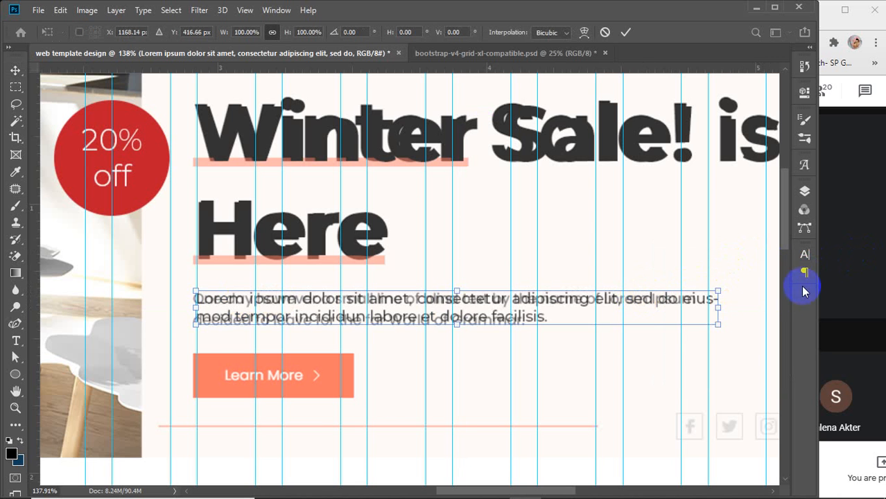
left_click_drag(716, 305, 706, 302)
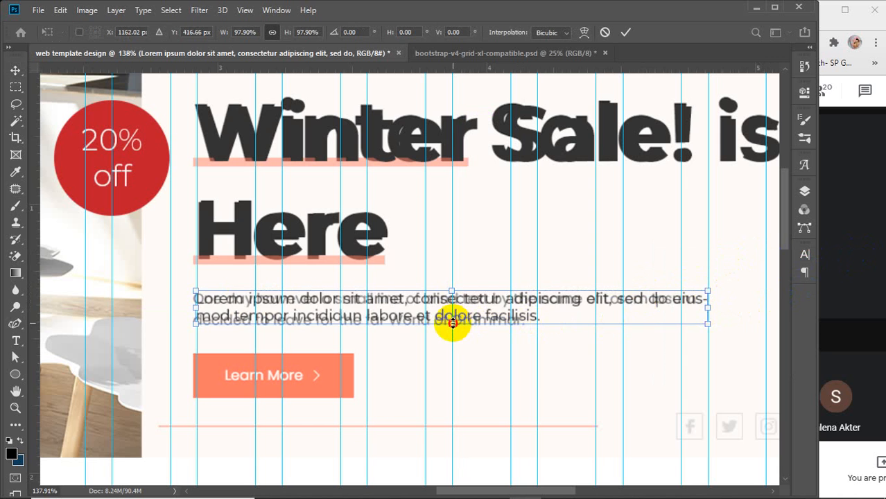
left_click_drag(451, 323, 455, 321)
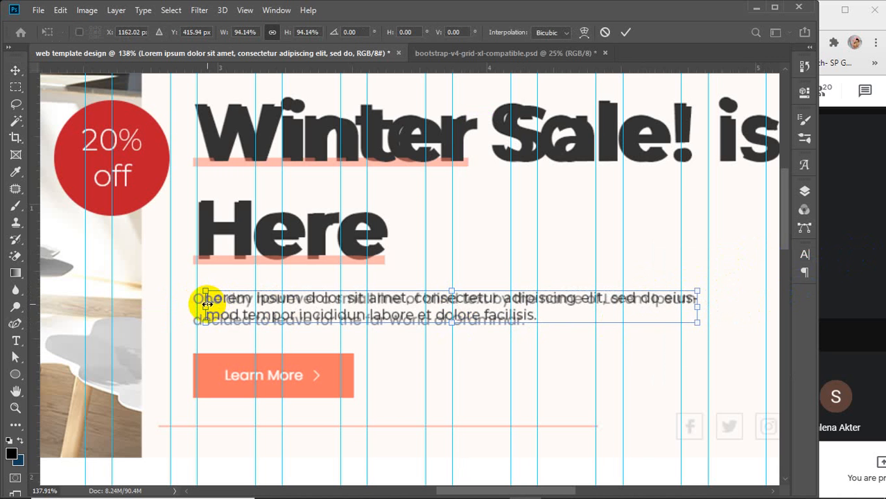
left_click_drag(205, 305, 199, 305)
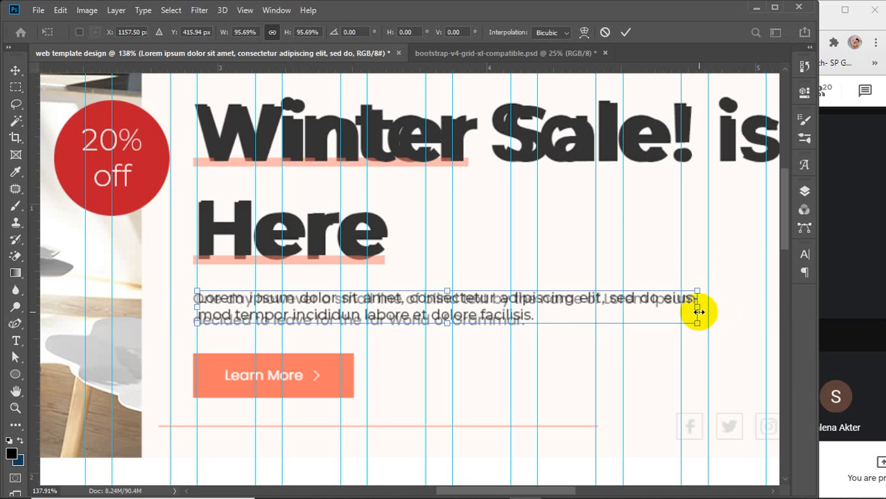
left_click_drag(696, 307, 706, 307)
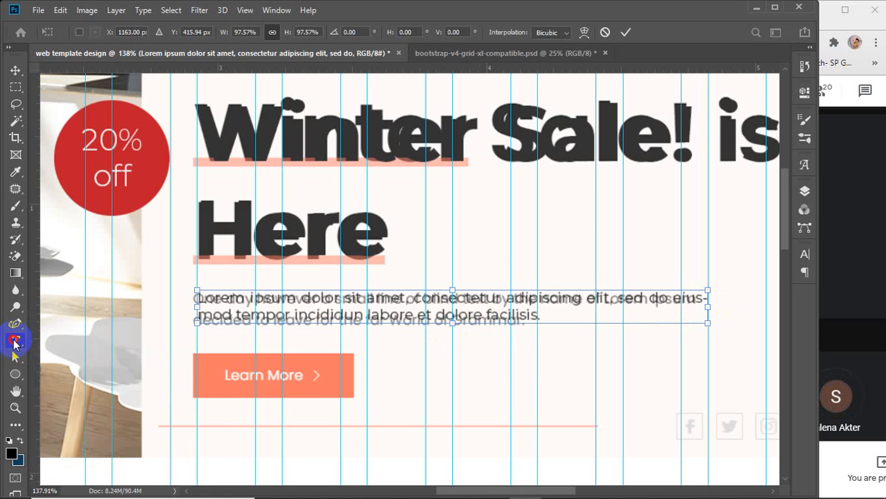
left_click(15, 342)
left_click_drag(383, 359, 748, 412)
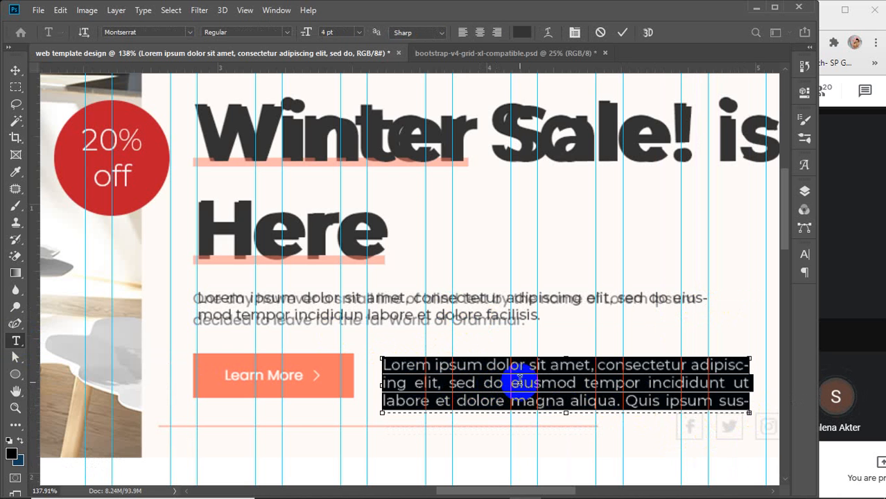
left_click(622, 33)
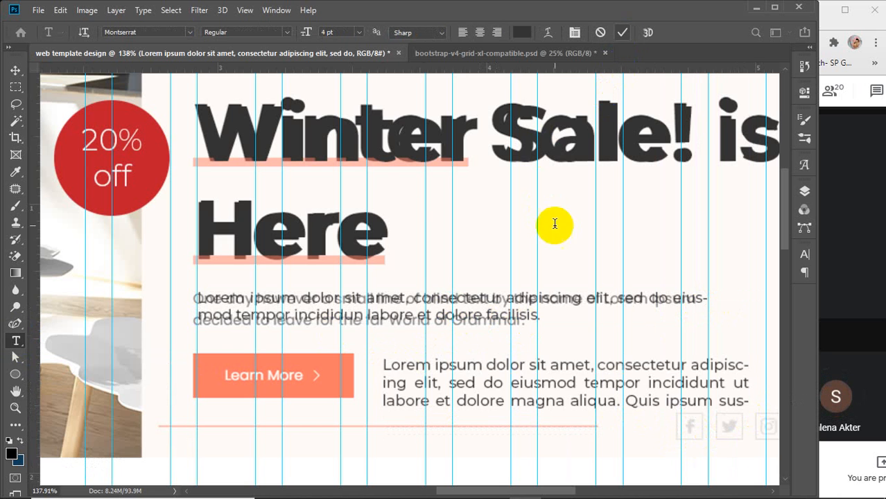
left_click(15, 72)
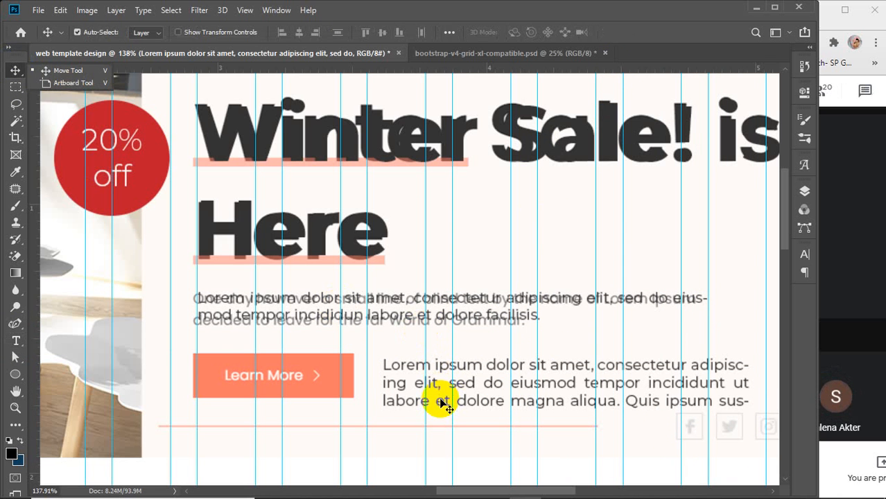
left_click(470, 390)
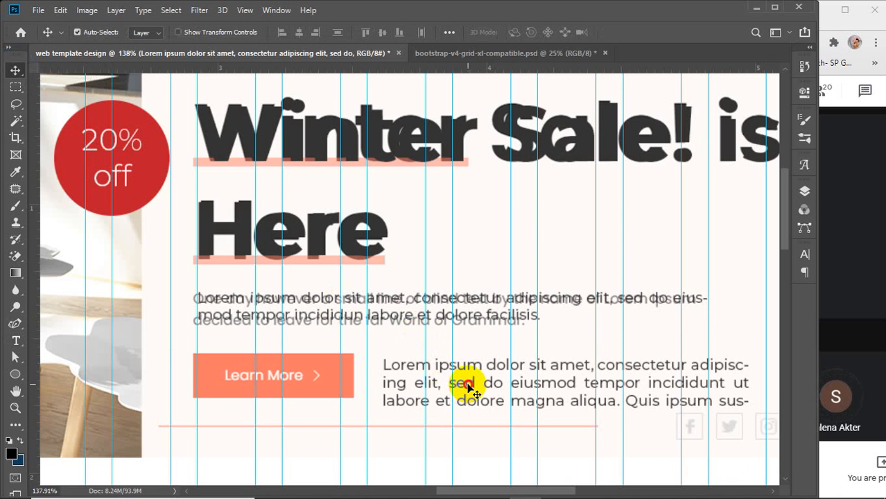
key("Delete")
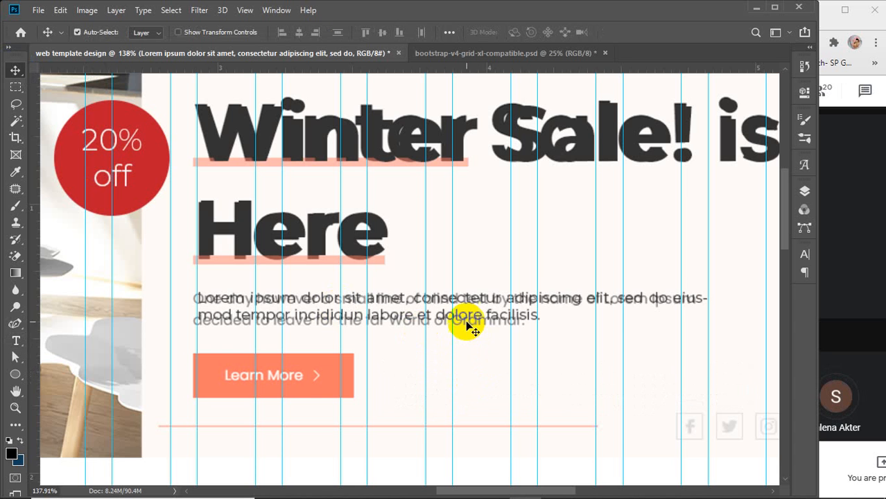
Move the Lorem ipsum paragraph below the Learn More button, clear of the reference description
left_click_drag(463, 321, 474, 461)
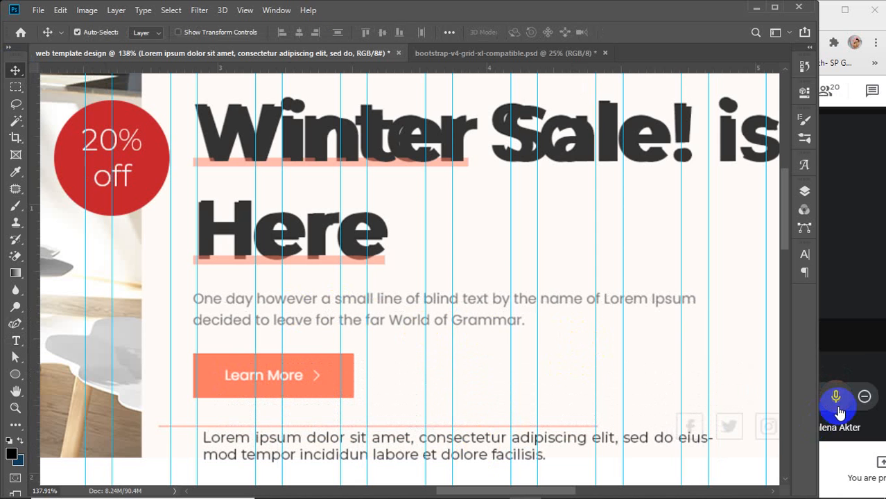
Switch to Google Meet, mute the unmuted participant for everyone, and return to the Photoshop document
left_click(838, 404)
left_click(803, 310)
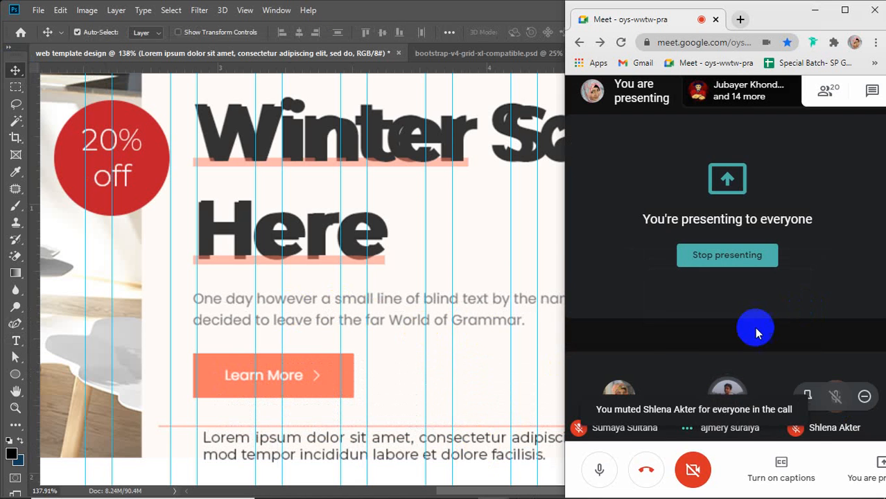
left_click(437, 297)
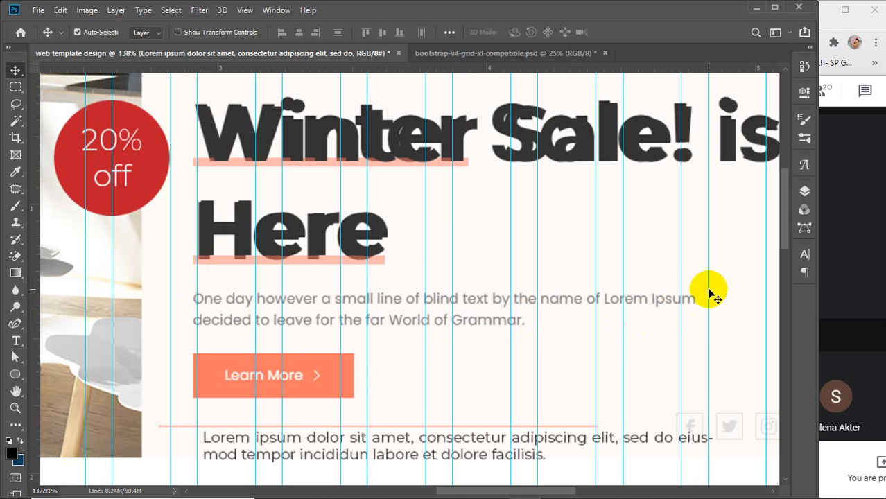
Place the Lorem ipsum paragraph over the reference description to compare them, and move it back down below the hero section
scroll(714, 296, "down", 8)
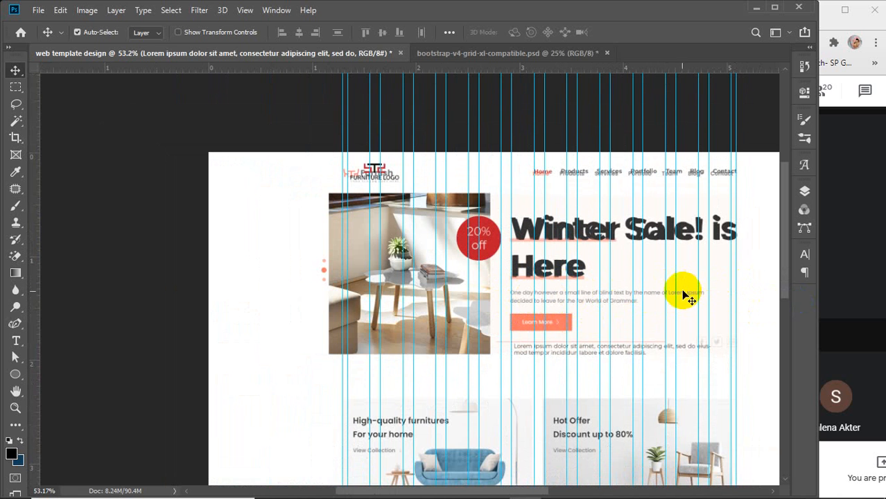
scroll(682, 302, "up", 5)
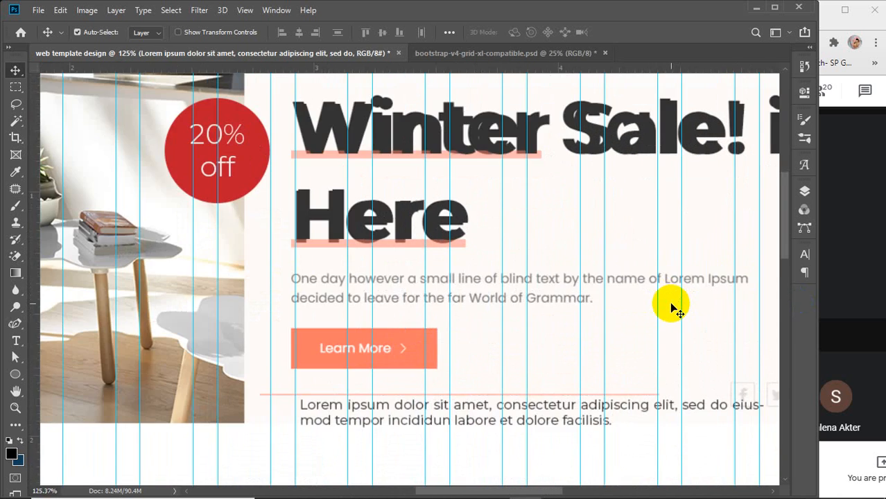
scroll(671, 304, "up", 1)
left_click_drag(628, 321, 564, 332)
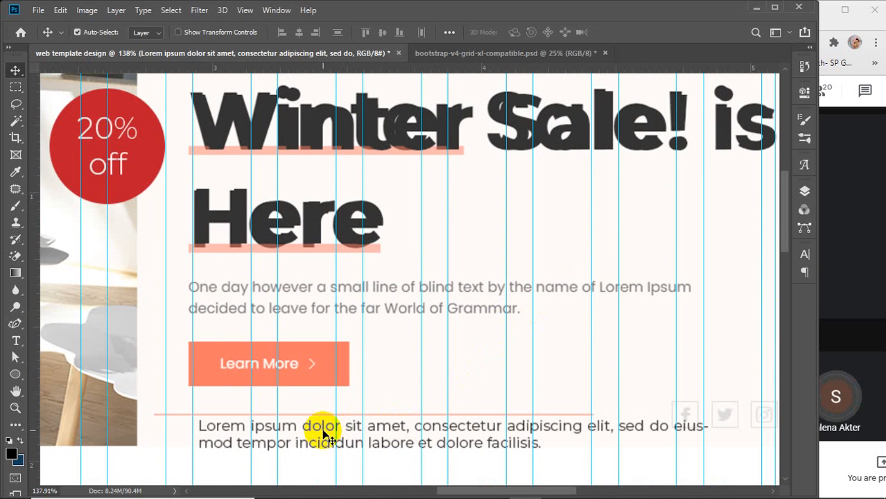
left_click_drag(322, 427, 316, 285)
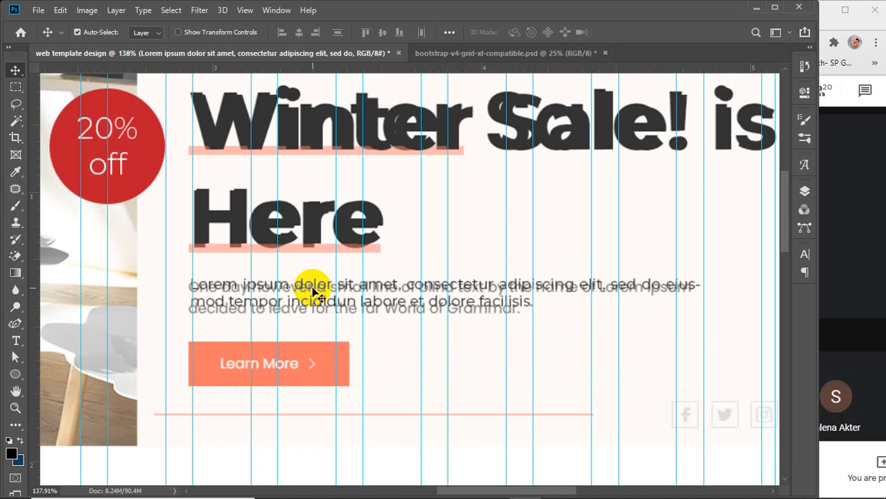
left_click_drag(313, 295, 320, 471)
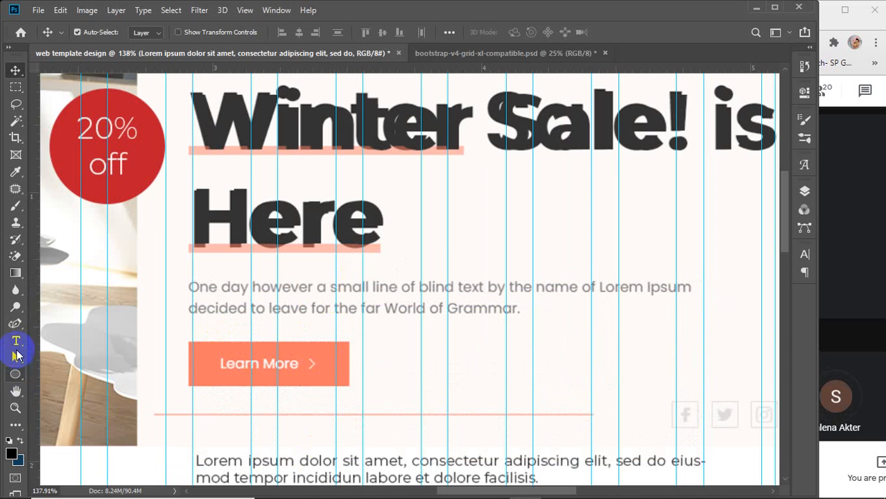
Draw a paragraph text box with placeholder text over the reference description, starting at the column guide under "Here"
left_click(16, 343)
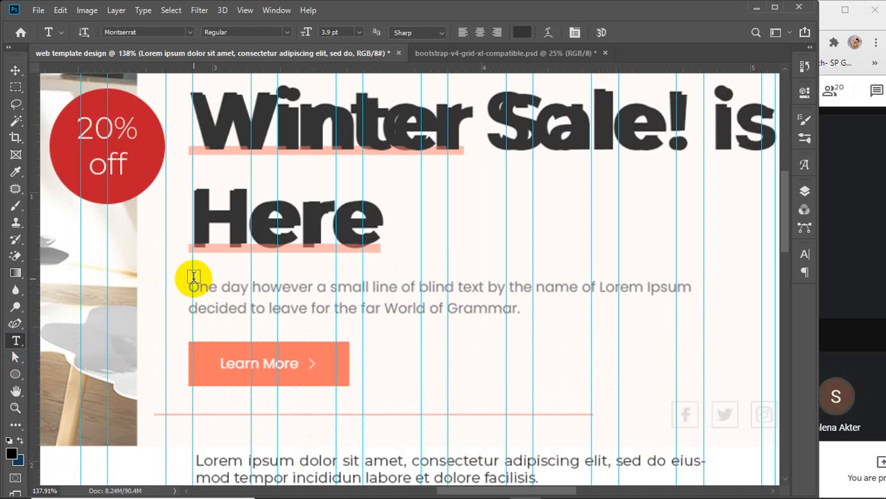
left_click_drag(192, 280, 704, 321)
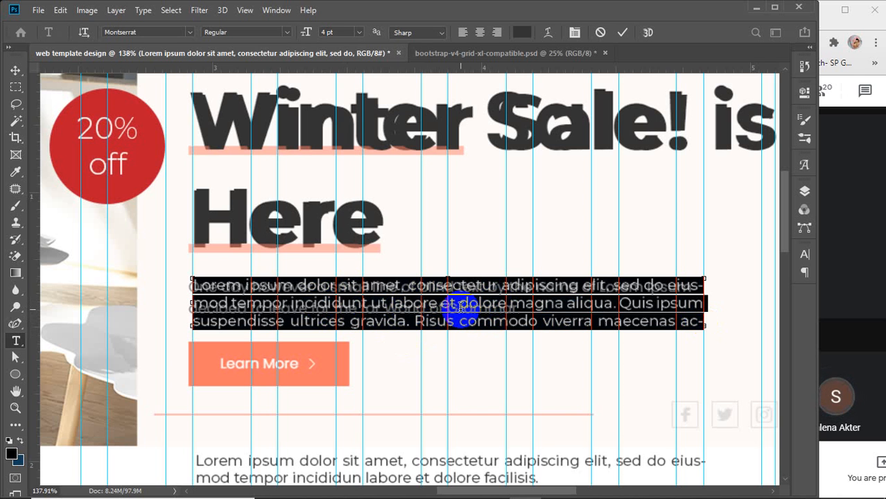
Switch to Google Meet, mute the unmuted participant for everyone, and return to the Photoshop document
left_click(863, 382)
left_click(836, 394)
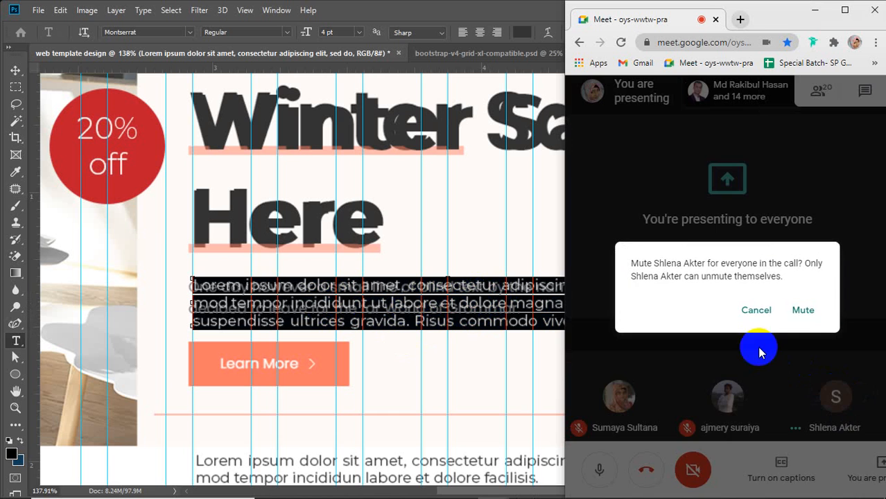
left_click(803, 310)
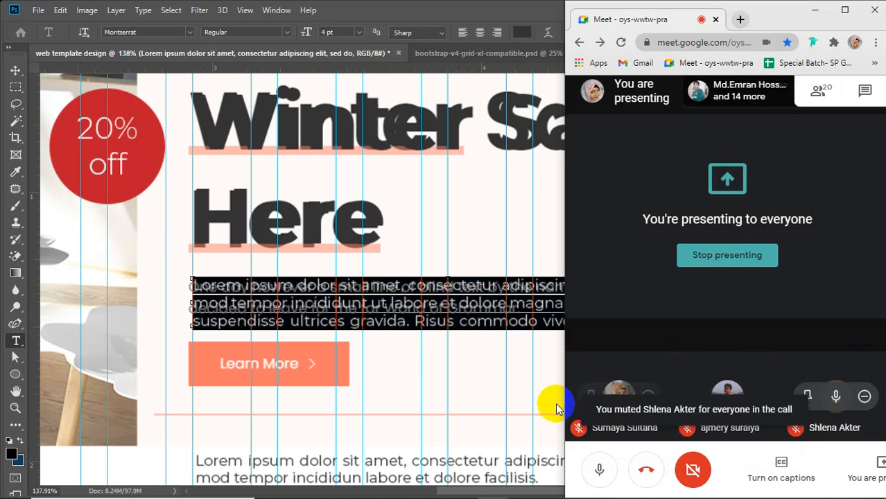
left_click(442, 330)
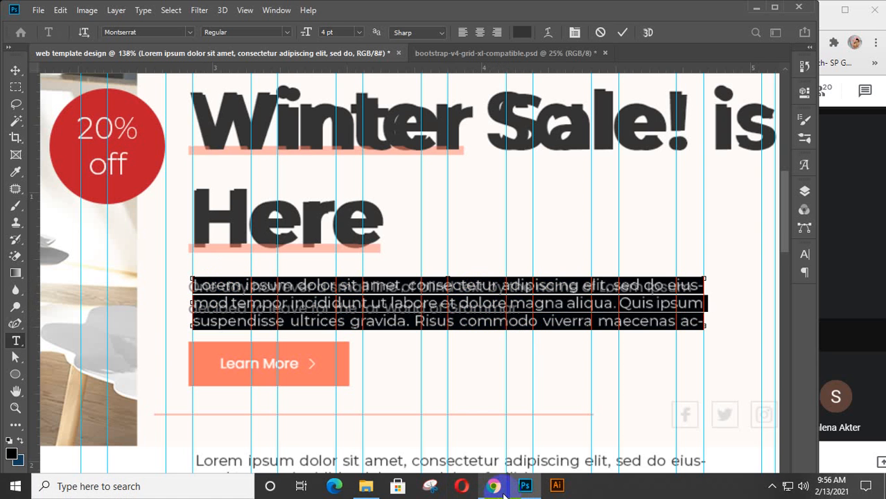
mouse_move(503, 494)
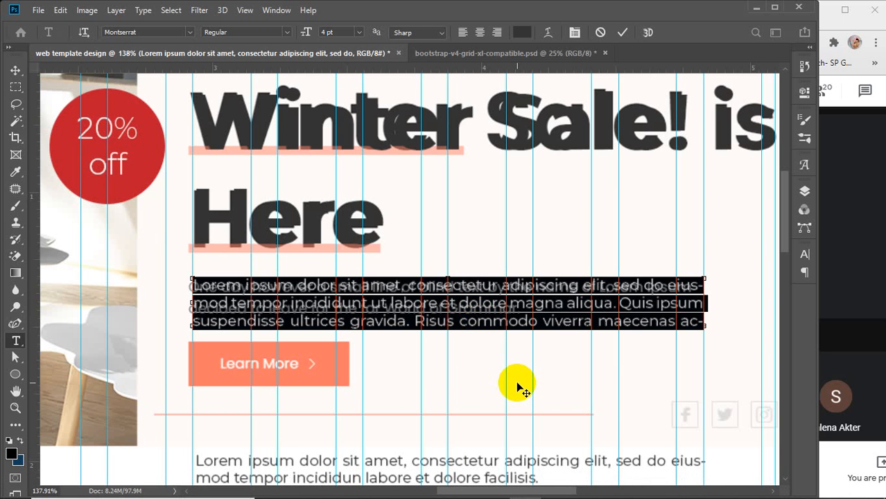
Delete the three-line placeholder paragraph lying over the reference description
left_click(15, 70)
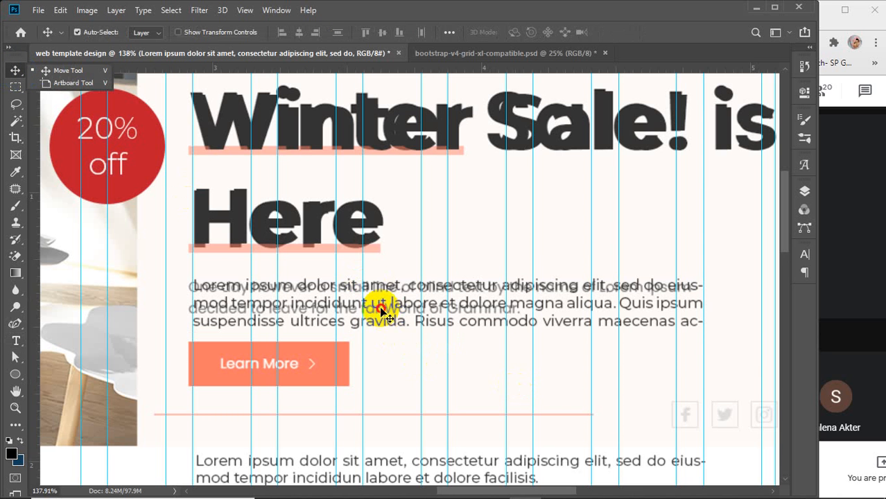
mouse_move(376, 302)
left_mouse_down()
mouse_move(448, 369)
mouse_move(436, 276)
mouse_move(468, 282)
mouse_move(379, 309)
mouse_move(392, 299)
mouse_move(385, 313)
mouse_move(376, 301)
mouse_move(380, 316)
left_mouse_up()
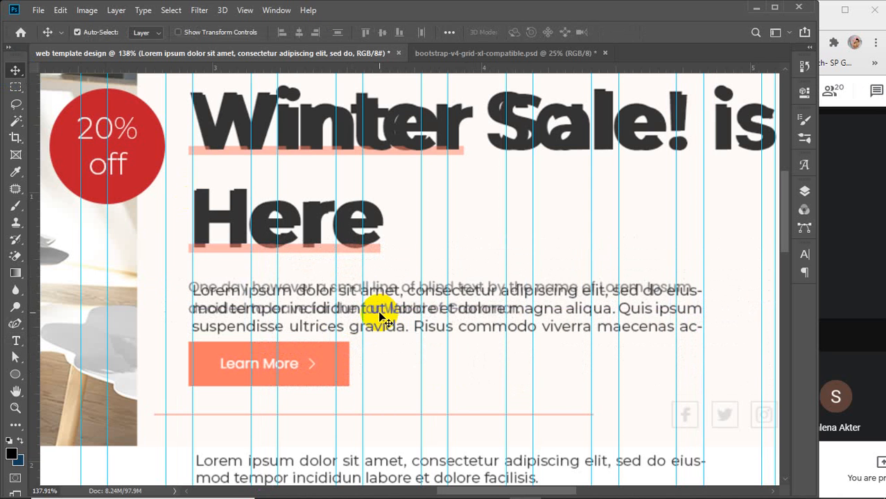
key("Delete")
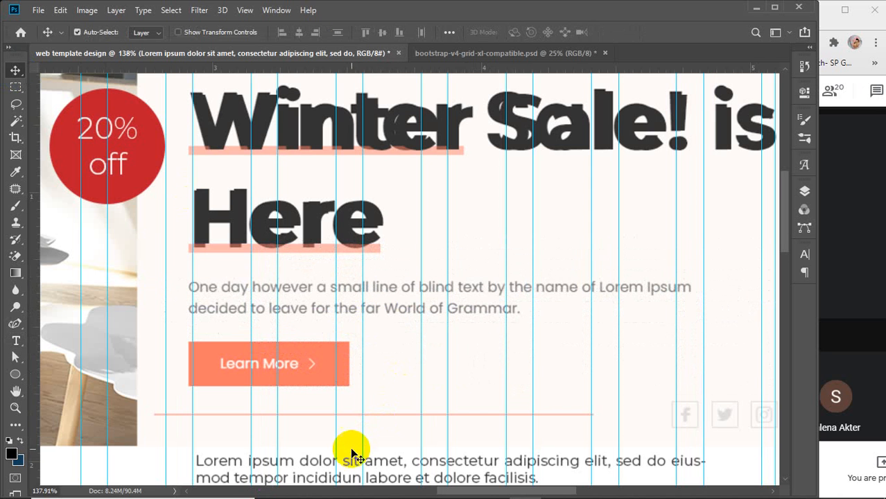
Move the two-line Lorem ipsum paragraph onto the reference description and nudge it into line with the column guide
left_click_drag(348, 455, 347, 290)
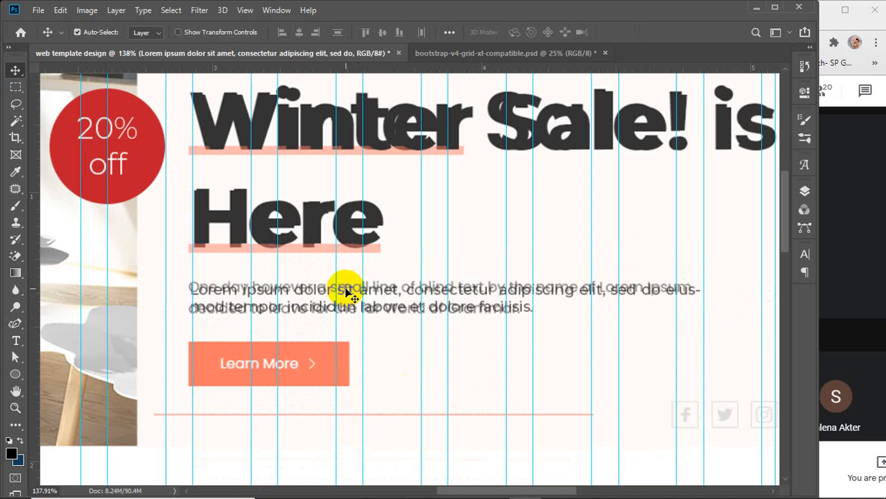
key("Right")
key("Up")
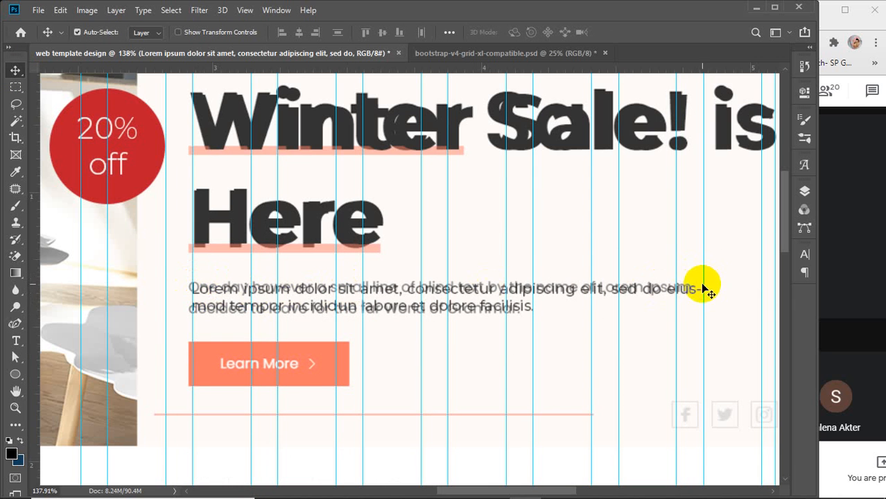
Draw a rectangle of about 160 × 51 px over the reference Learn More button, spanning between two column guides
scroll(347, 336, "down", 2)
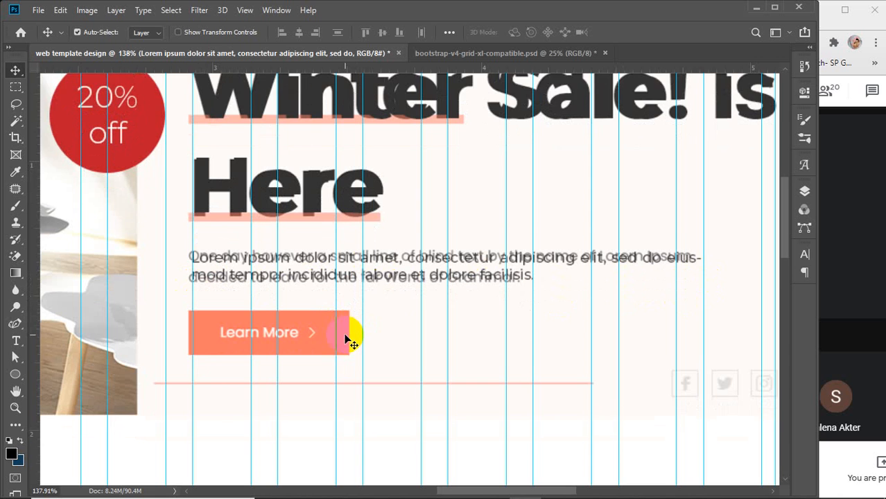
scroll(346, 338, "down", 2)
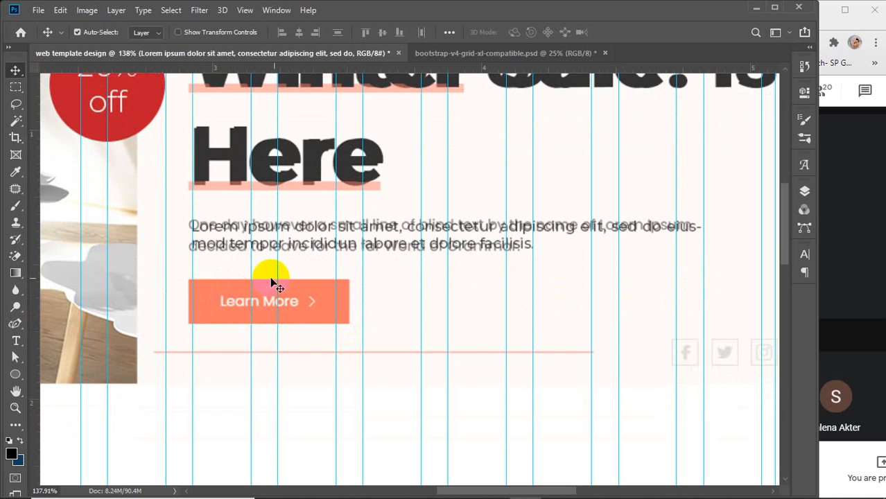
left_click_drag(16, 374, 59, 375)
left_click(72, 376)
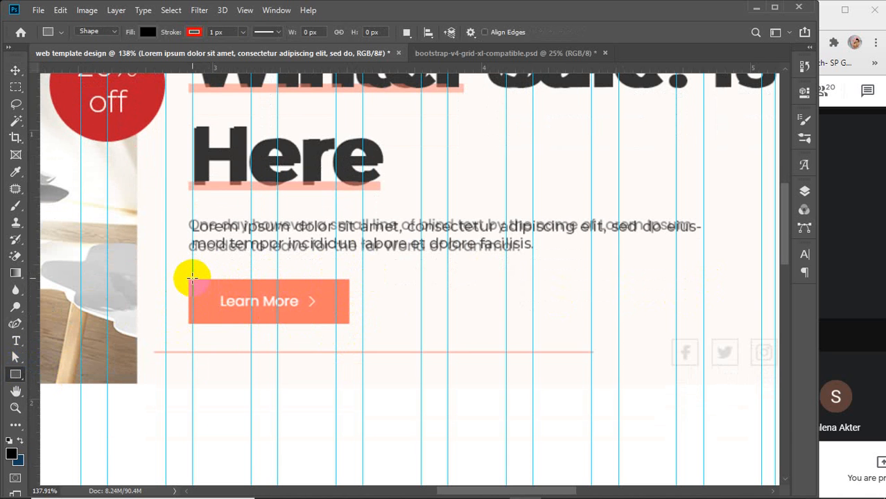
left_click_drag(192, 279, 336, 323)
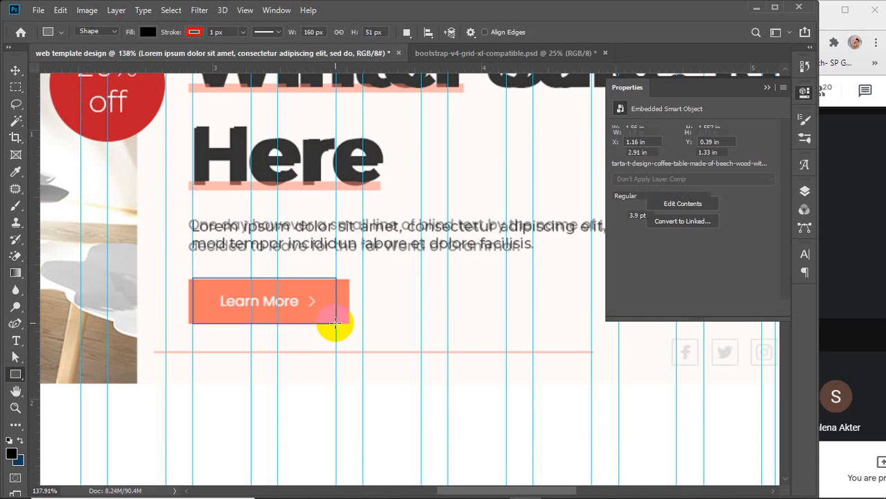
Remove the button rectangle's stroke and fill it with the red sampled from the "20% off" badge
left_click(642, 169)
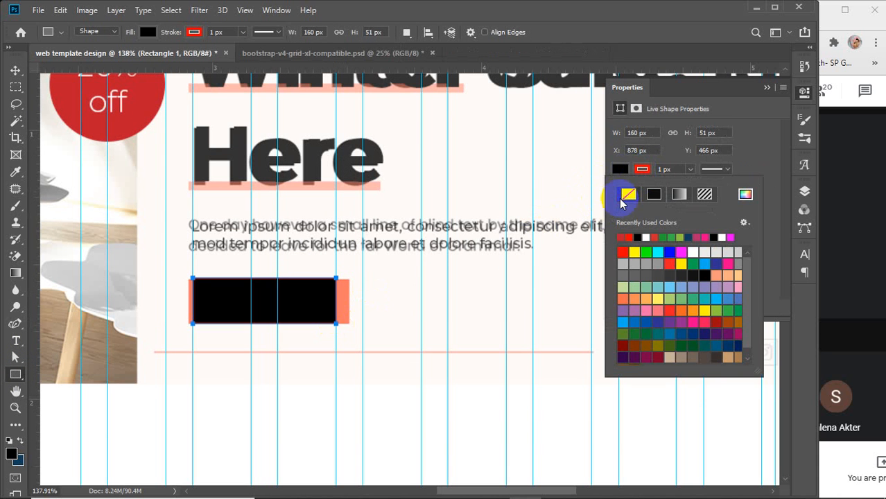
left_click(628, 195)
left_click(625, 168)
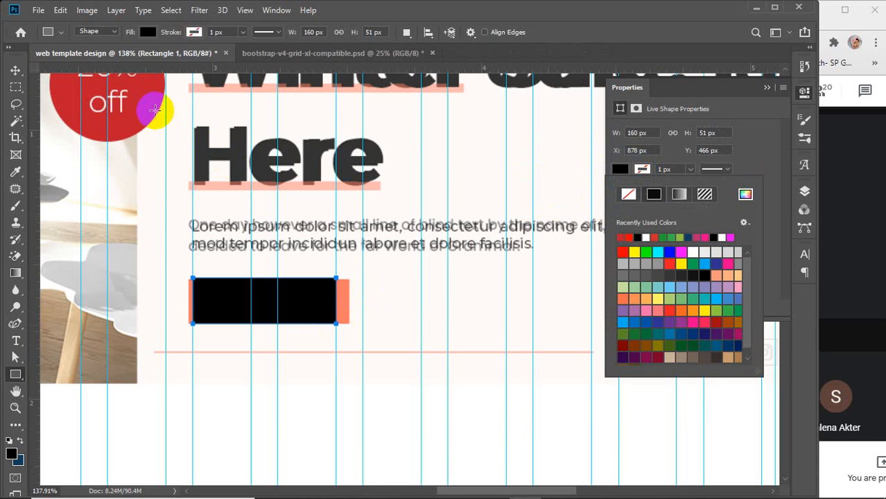
left_click(138, 102)
left_click(481, 192)
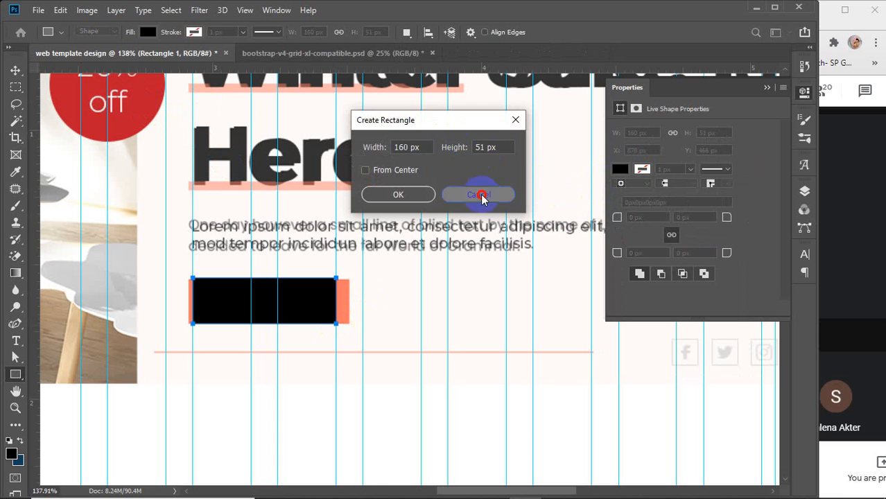
left_click(624, 175)
left_click(744, 192)
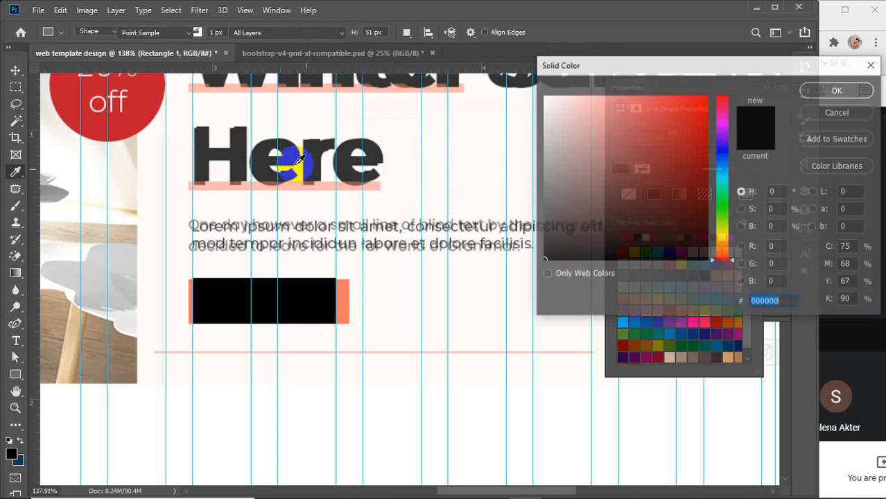
left_click(147, 104)
left_click(823, 90)
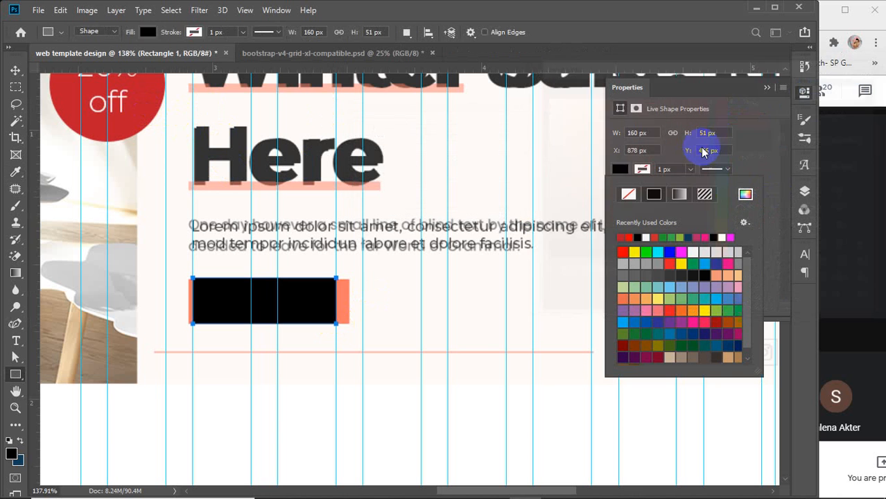
left_click(16, 70)
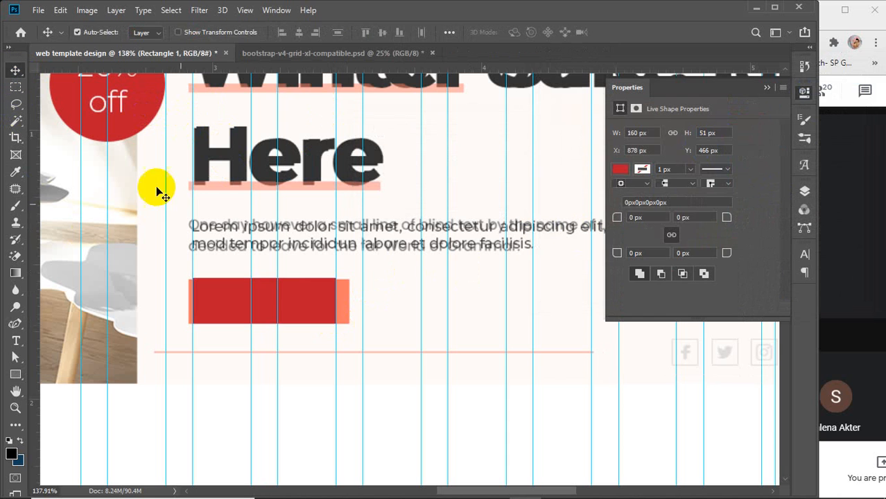
mouse_move(292, 311)
left_mouse_down()
mouse_move(293, 365)
mouse_move(306, 307)
left_mouse_up()
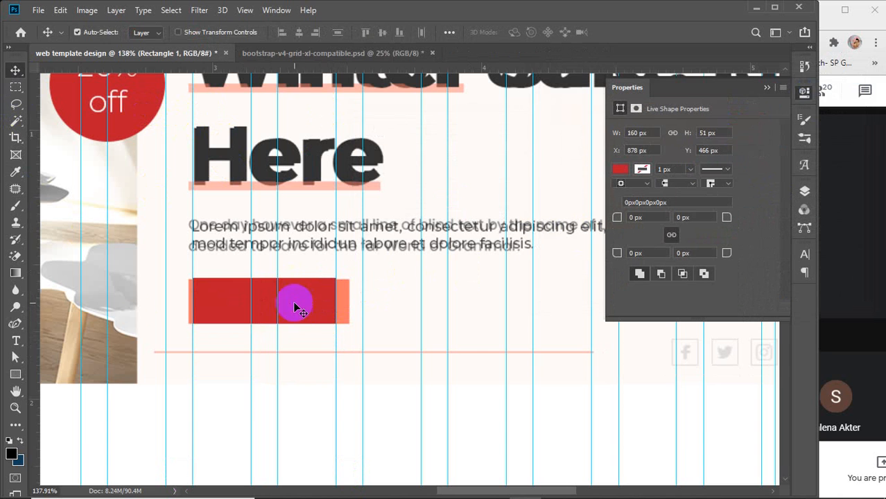
Add the text "Learn More" in Montserrat Regular, 4 pt, below the red button rectangle
left_click(16, 340)
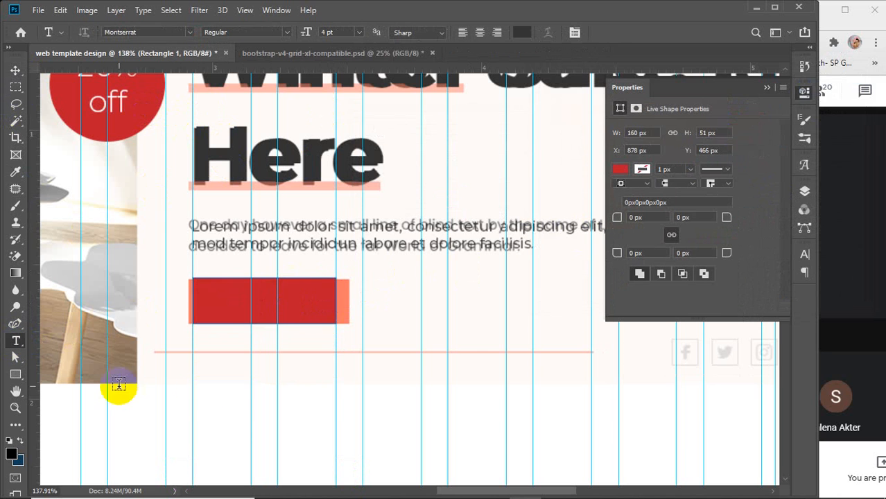
left_click(235, 380)
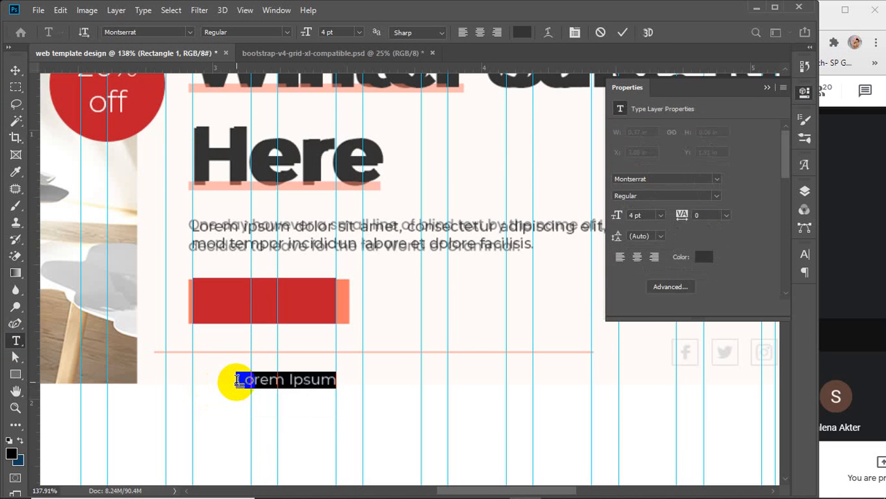
key("BackSpace")
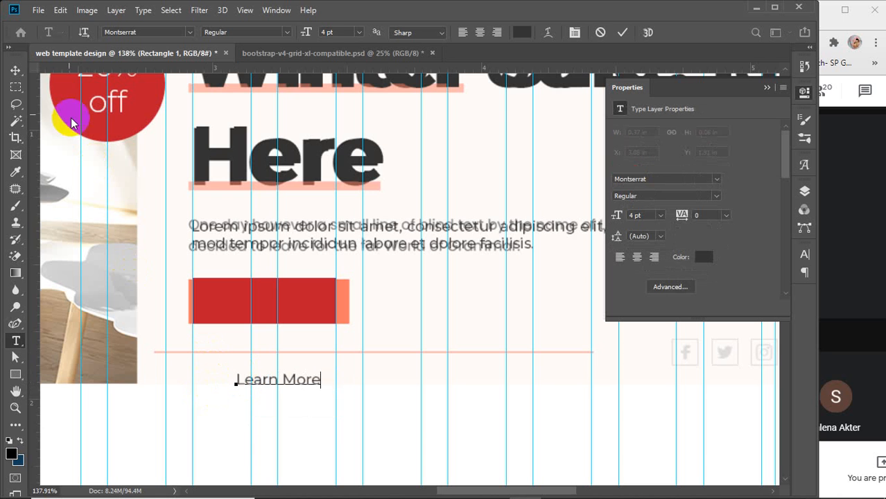
left_click(15, 70)
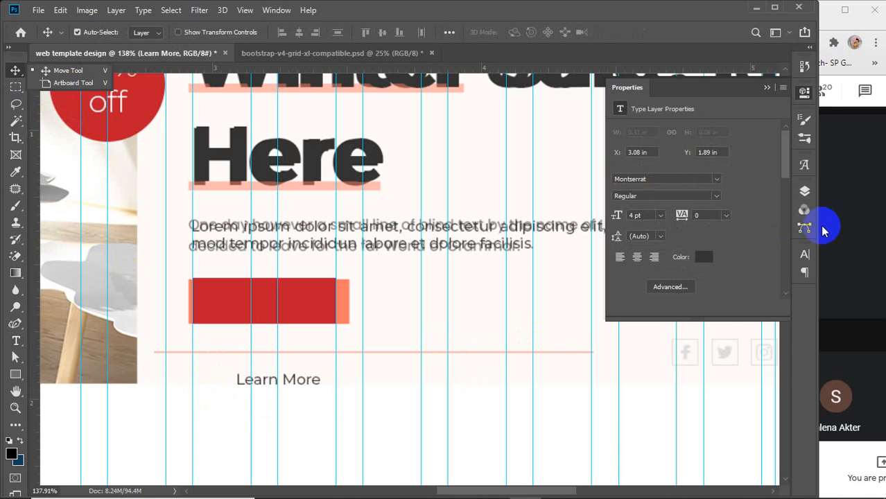
Append a ">" character to the end of the "Learn More" text
left_click(804, 254)
mouse_move(315, 299)
left_mouse_down()
mouse_move(303, 332)
mouse_move(303, 297)
mouse_move(310, 301)
left_mouse_up()
left_click(16, 340)
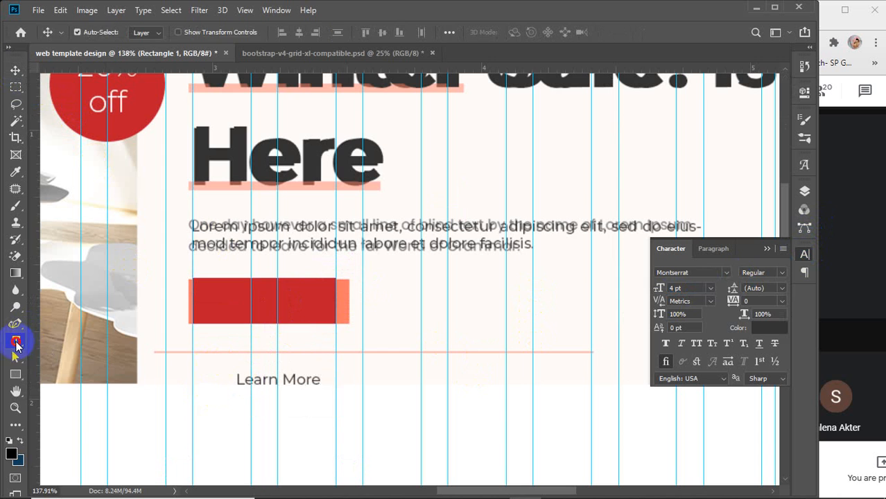
left_click(318, 383)
left_click(314, 382)
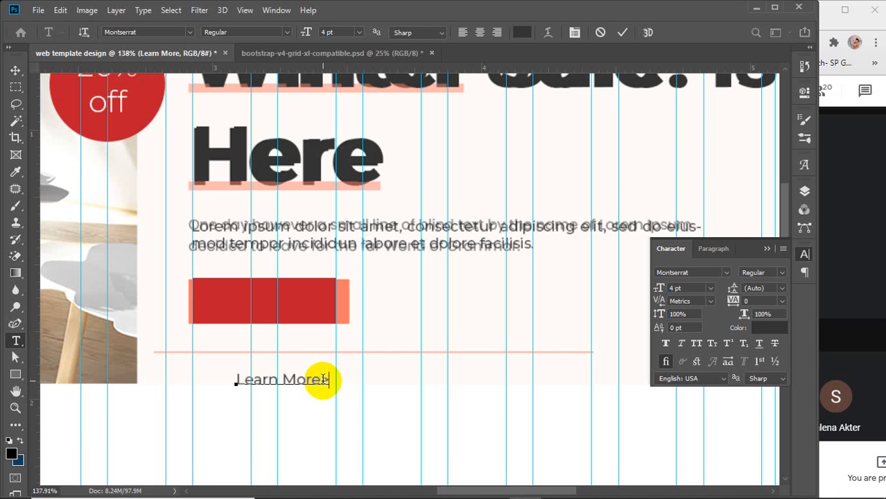
Try the ">" character at 3 pt, and delete it from the "Learn More" text
left_click_drag(322, 381, 332, 382)
left_click(676, 288)
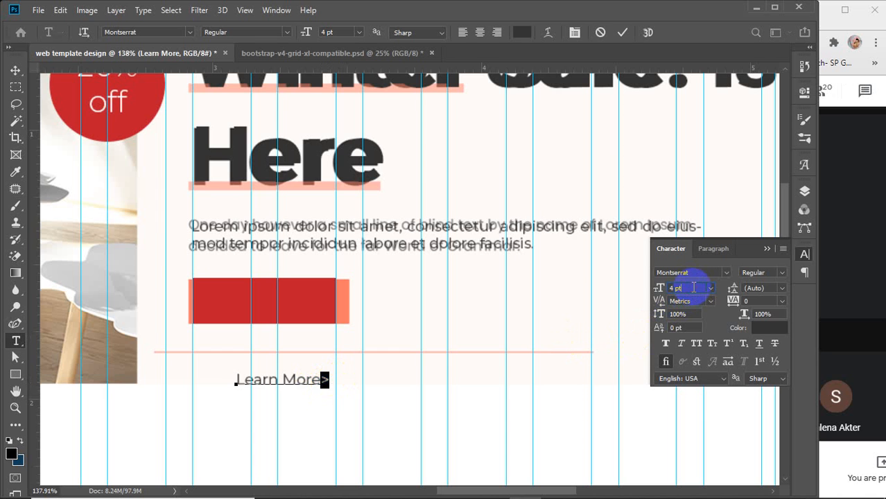
type("6")
key("Return")
type("3")
key("Return")
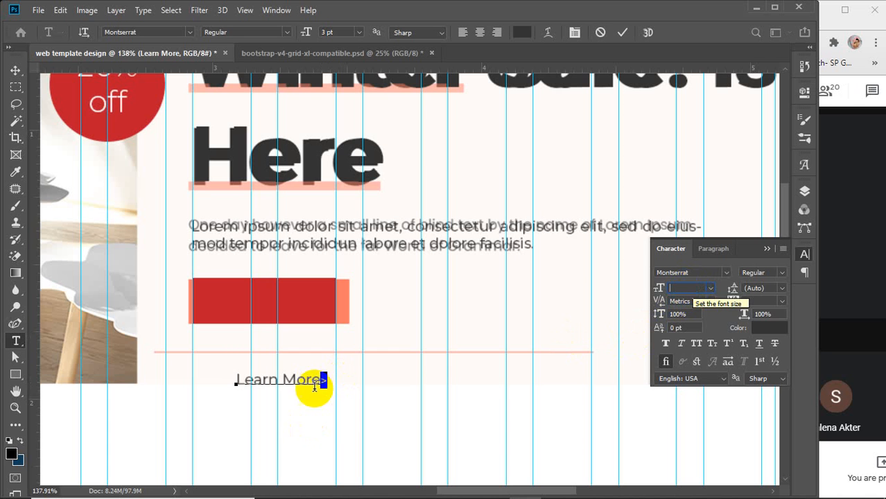
left_click(324, 384)
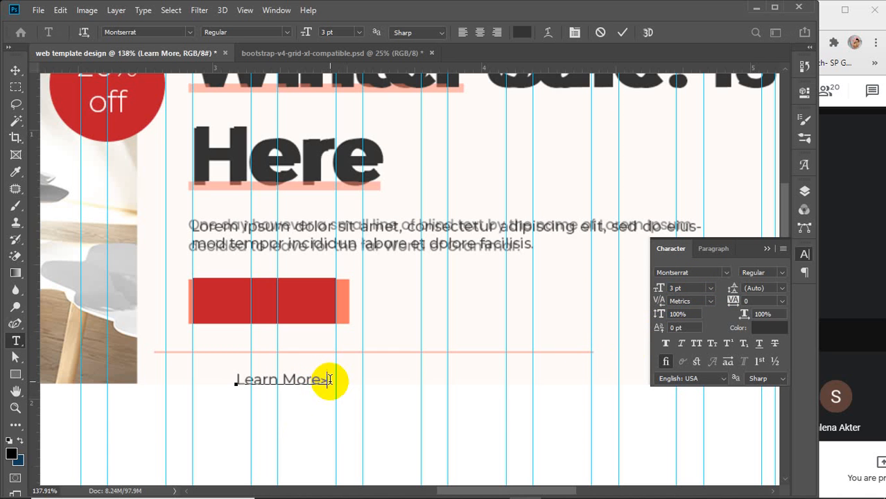
left_click_drag(326, 382, 321, 384)
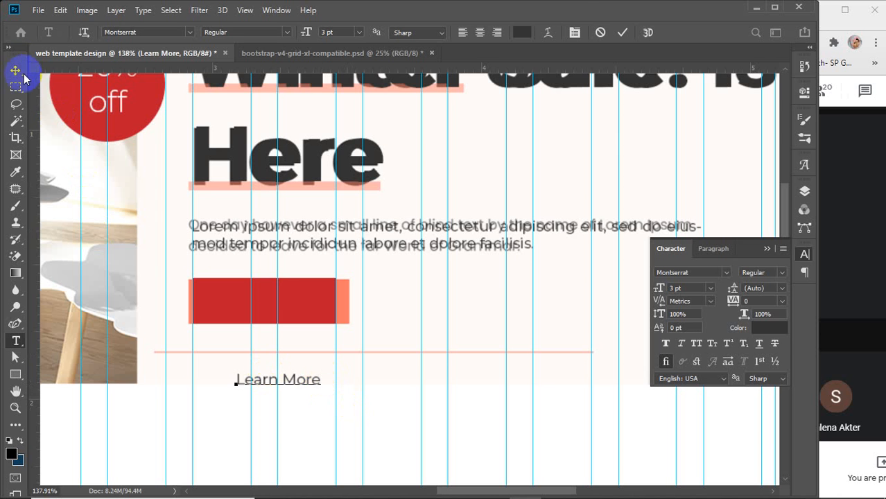
Recolor the "Learn More" text to off-white fffaf6 sampled from the hero background, and move it onto the red button rectangle
left_click(15, 70)
left_click(776, 329)
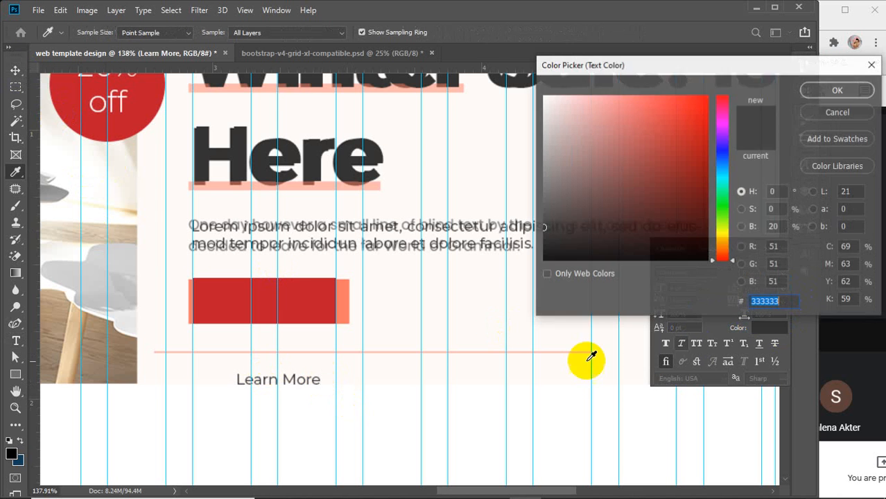
left_click(509, 373)
left_click(833, 92)
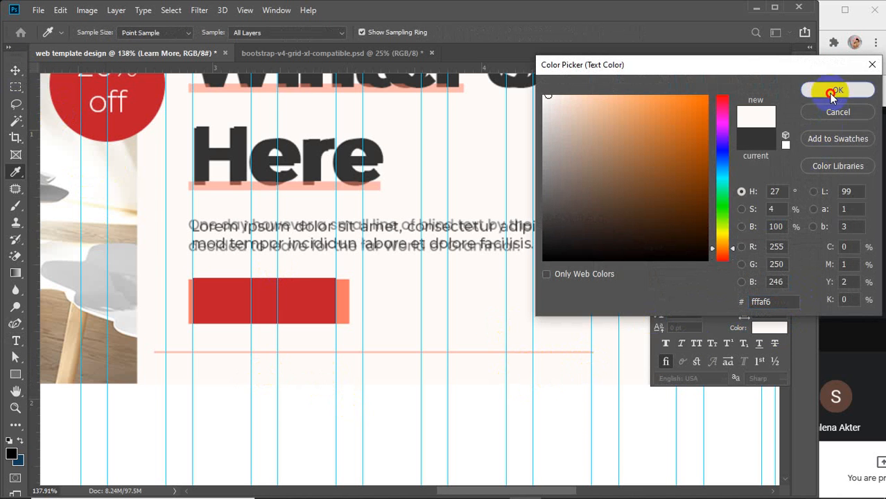
left_click_drag(272, 382, 256, 303)
Add a separate ">" text to the right of "Learn More" on the red button rectangle
left_click(16, 340)
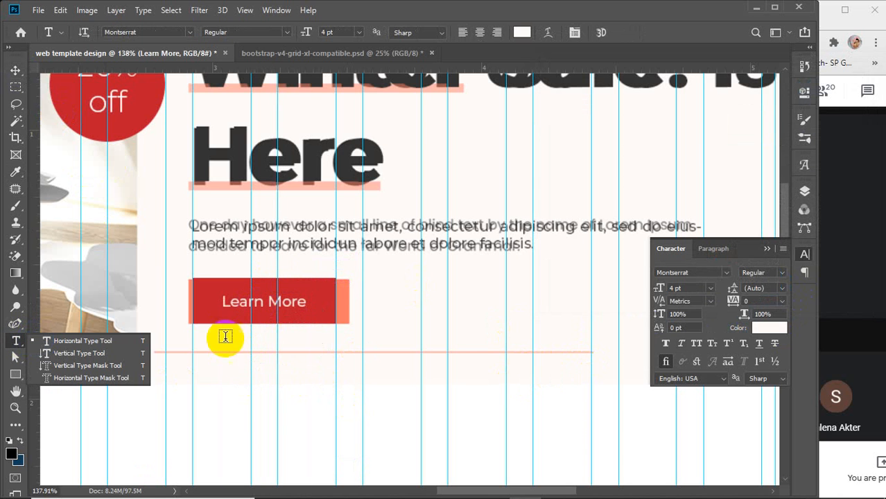
left_click(319, 301)
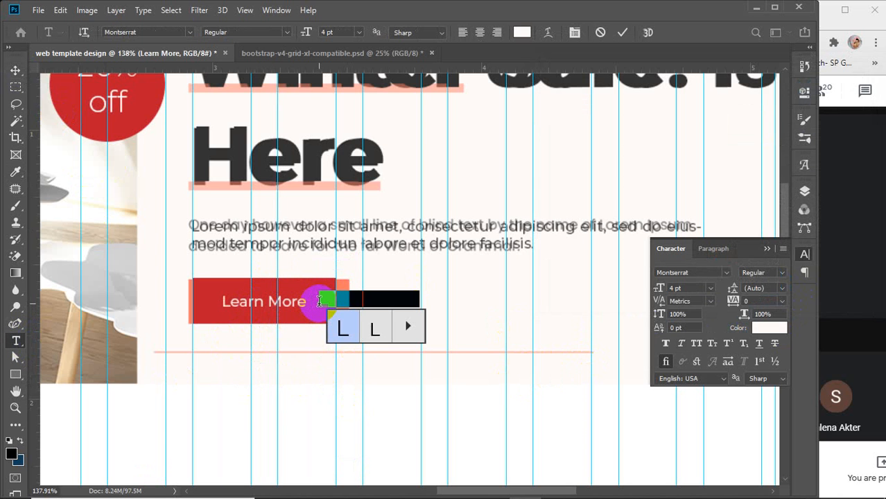
type(">")
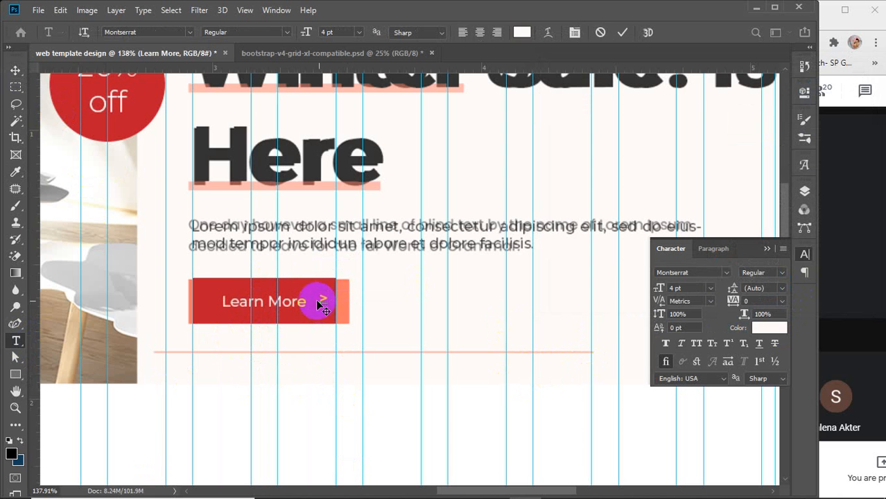
left_click(16, 70)
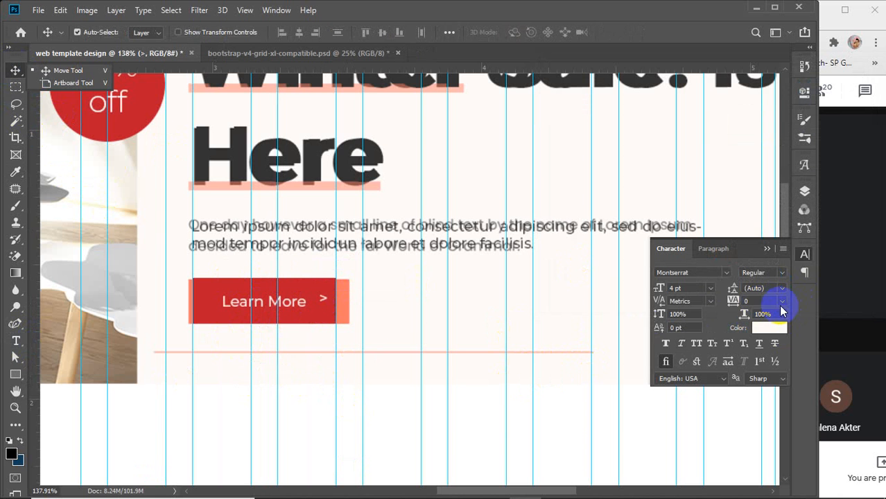
Set the font size of the ">" text to 7 pt
left_click(680, 288)
scroll(680, 288, "up", 1)
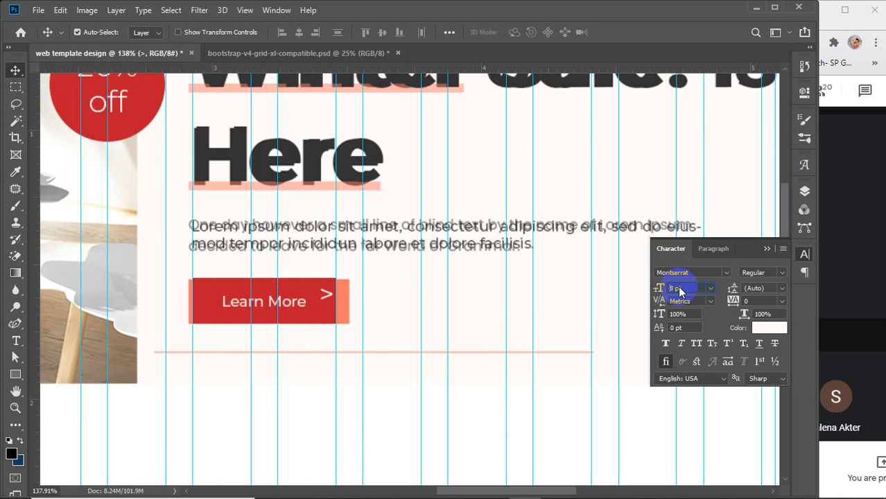
scroll(679, 289, "up", 1)
scroll(681, 290, "down", 1)
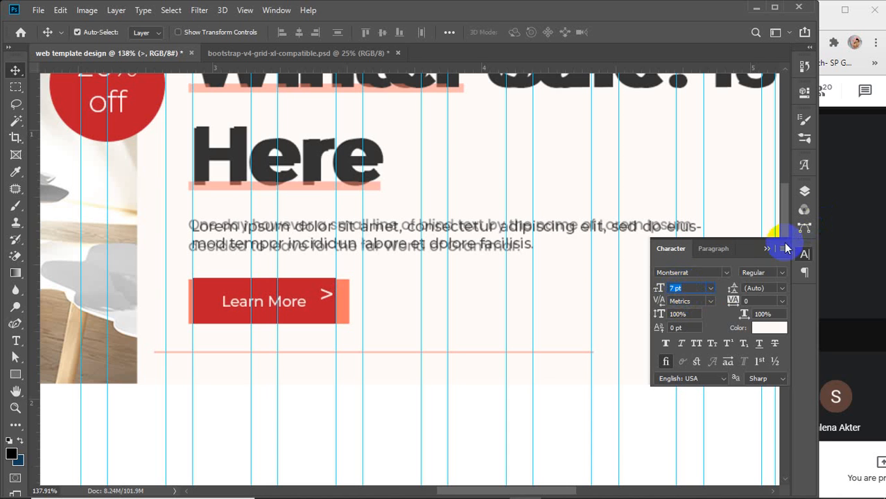
left_click(767, 248)
Move the ">" right beside "Learn More", align their vertical centers, and nudge the ">" slightly down
left_click_drag(331, 300, 301, 308)
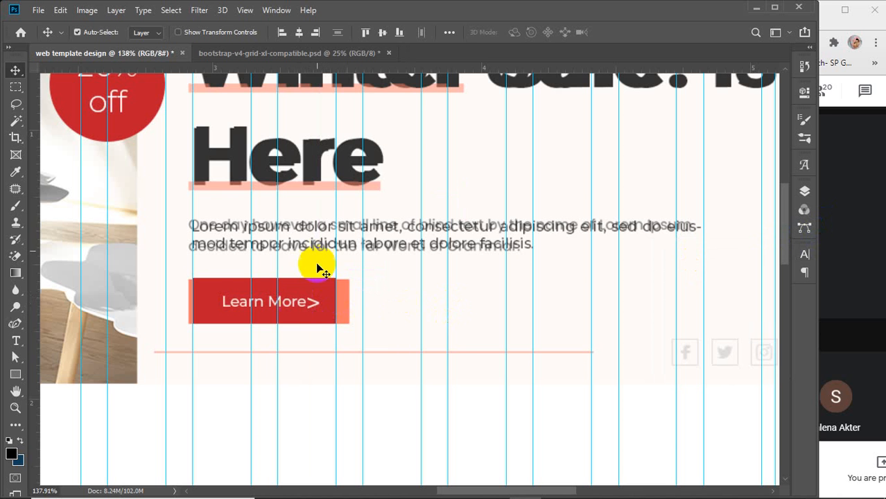
left_click(381, 32)
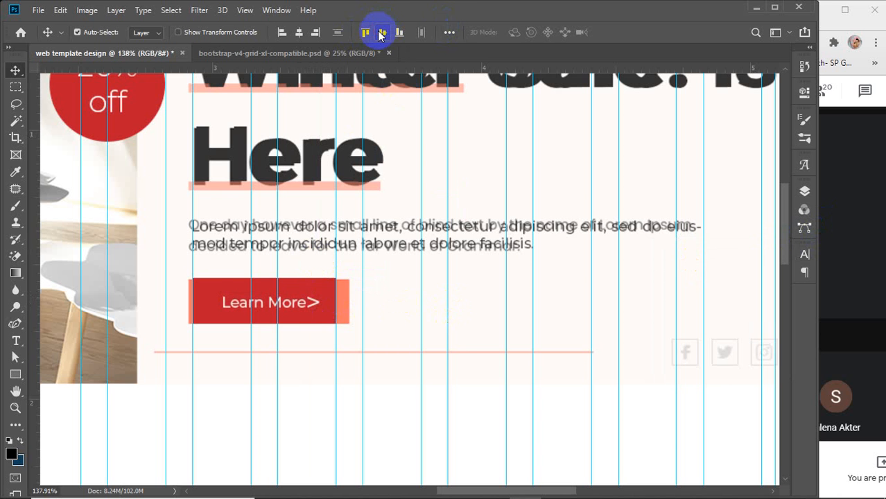
scroll(287, 296, "up", 4)
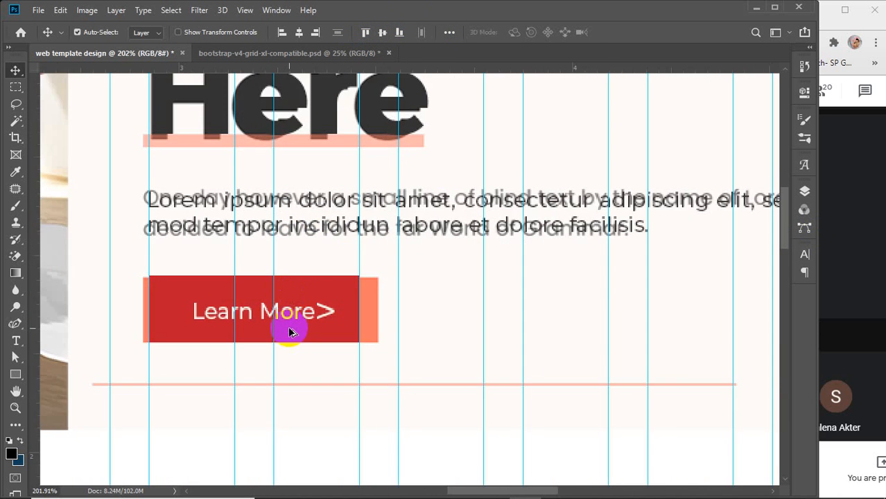
scroll(290, 332, "up", 3)
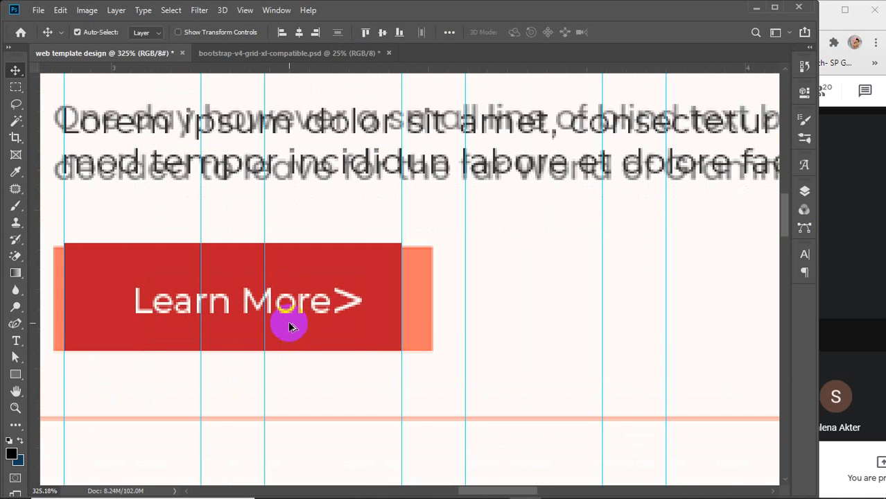
left_click(352, 309)
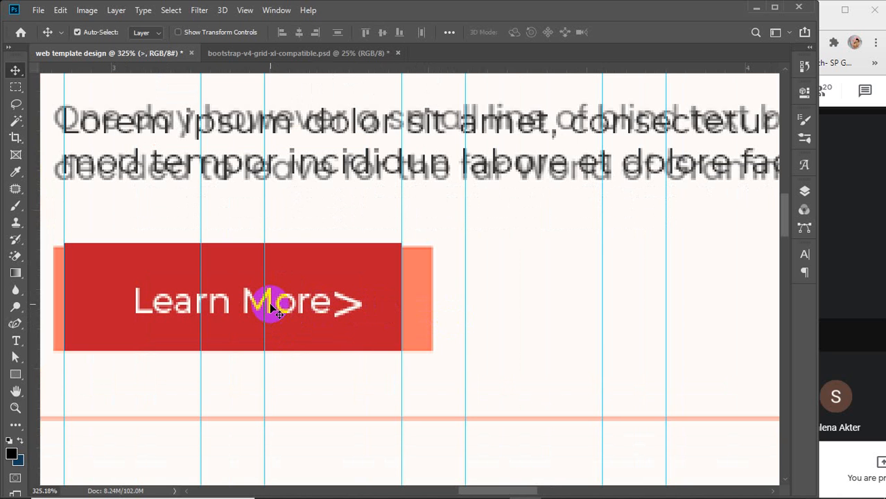
Group the ">" and "Learn More" text layers and name the group "learn"
left_click(467, 316)
left_click(805, 191)
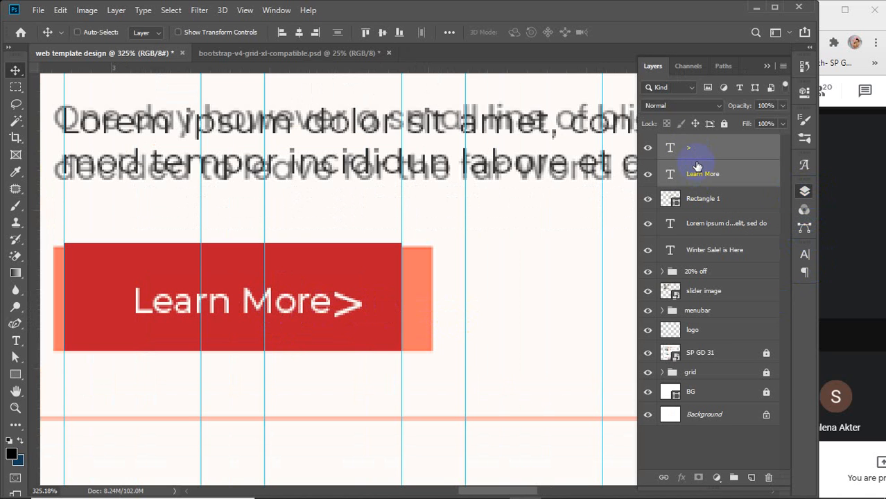
key("ctrl+g")
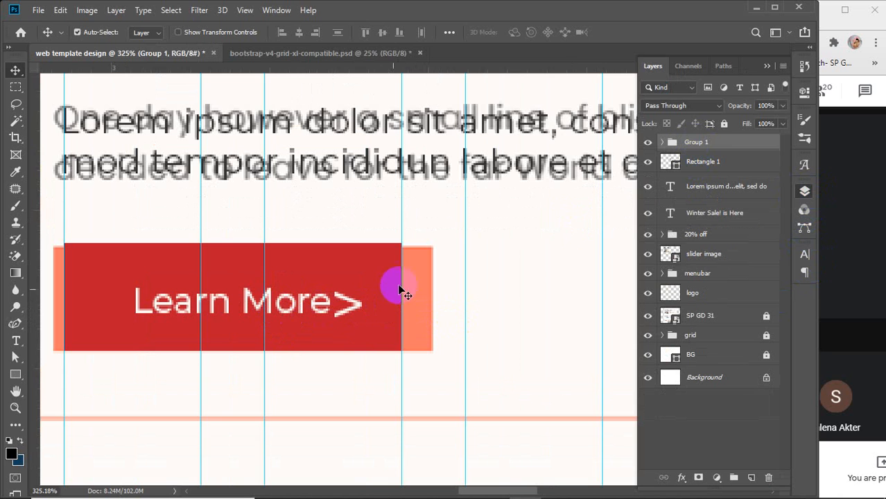
left_click_drag(701, 158, 701, 144)
double_click(699, 142)
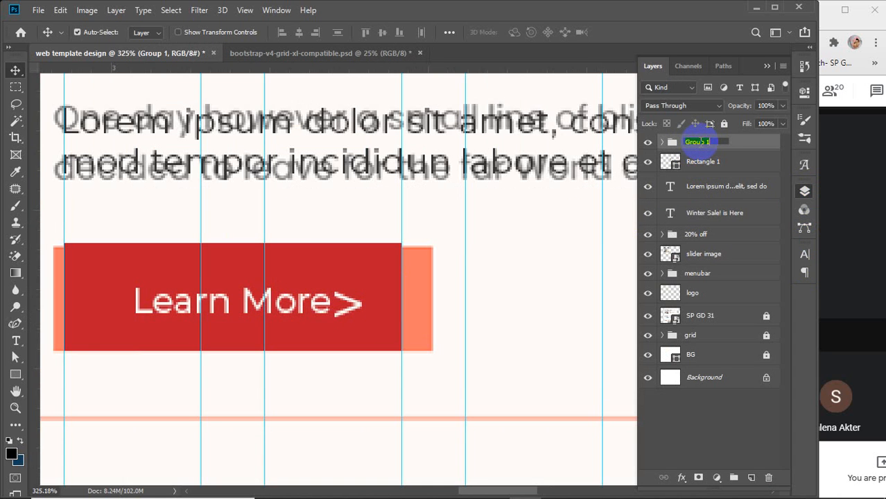
type("learn")
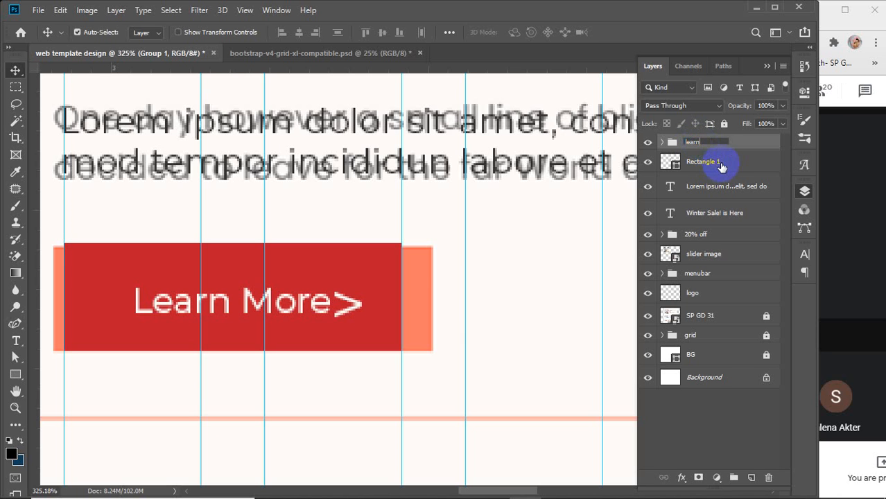
Align the "learn" group and the red button rectangle on their horizontal and vertical centers
left_click(721, 161)
left_click(725, 142, "shift")
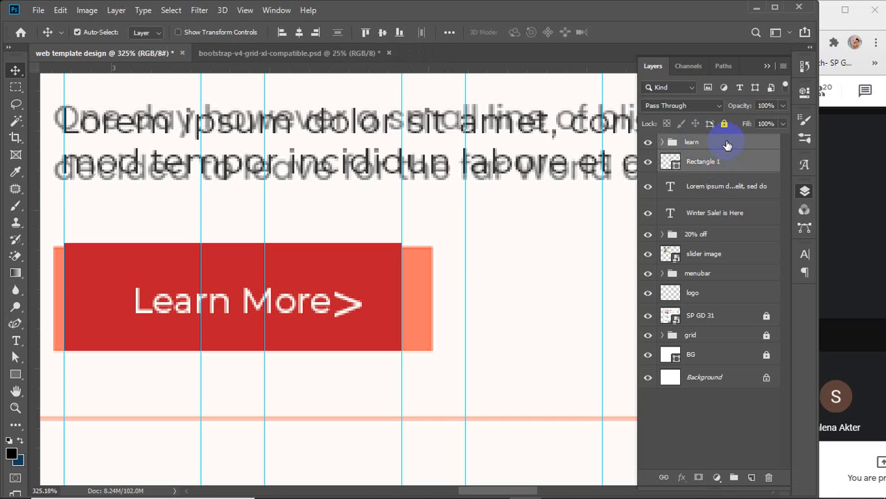
left_click(299, 32)
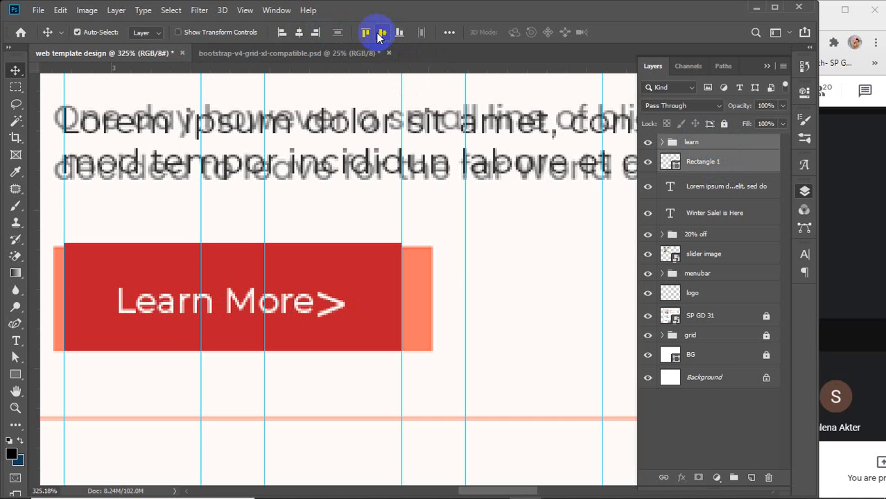
left_click(381, 32)
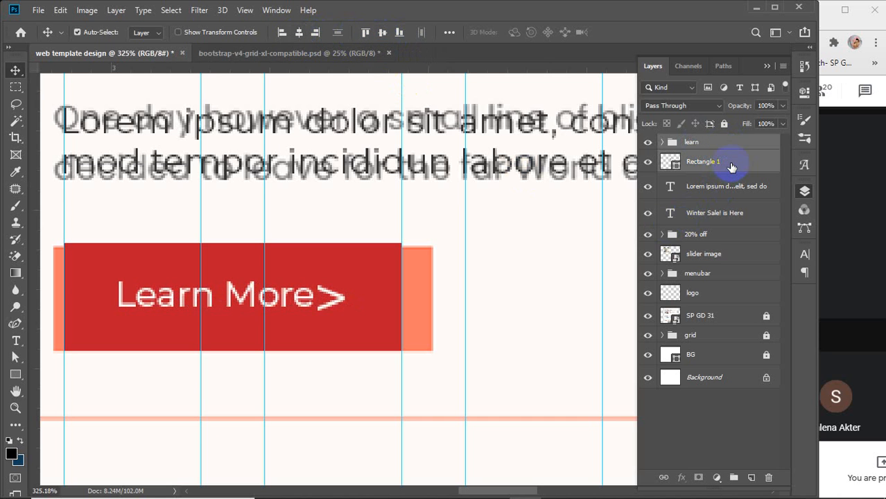
Group the "learn" group with the button rectangle and name the new group "learn more option"
key("ctrl+g")
double_click(696, 144)
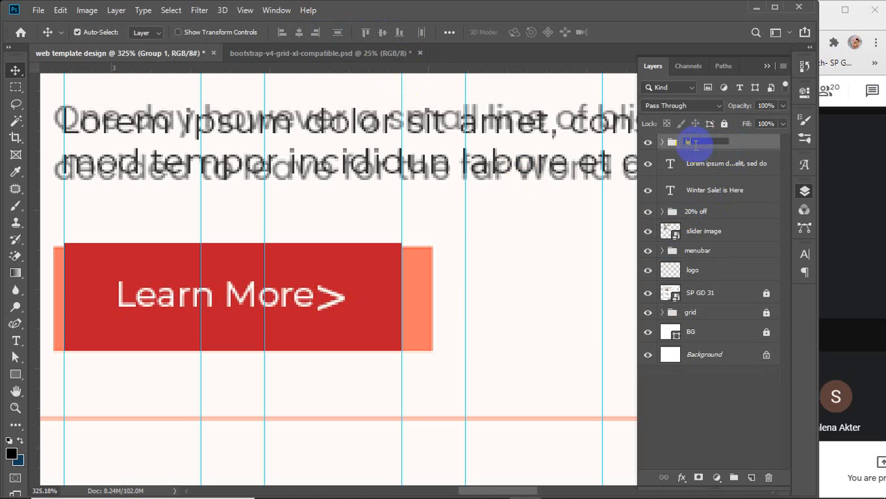
type("learn more option")
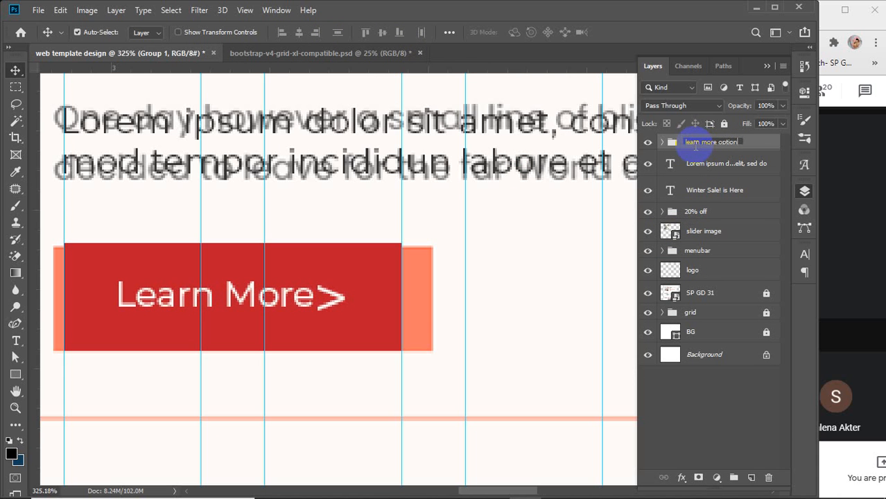
key("Return")
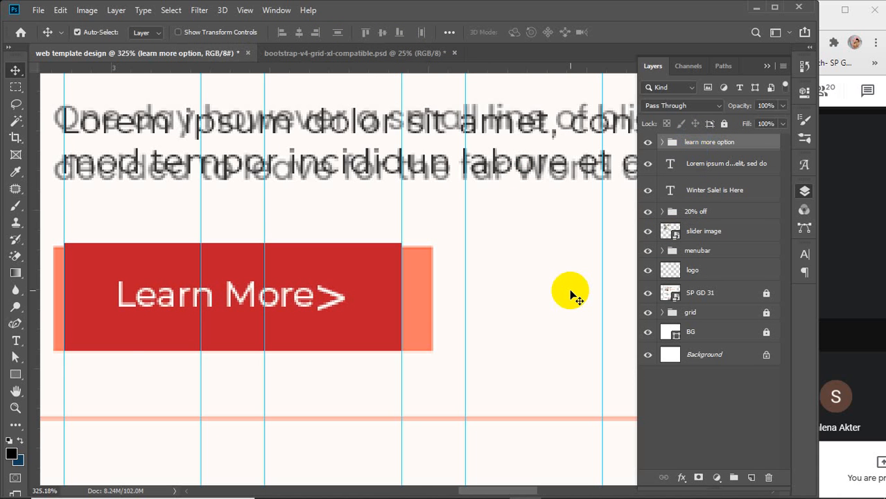
Activate the Line tool and set its weight to 2 px
scroll(513, 267, "down", 6)
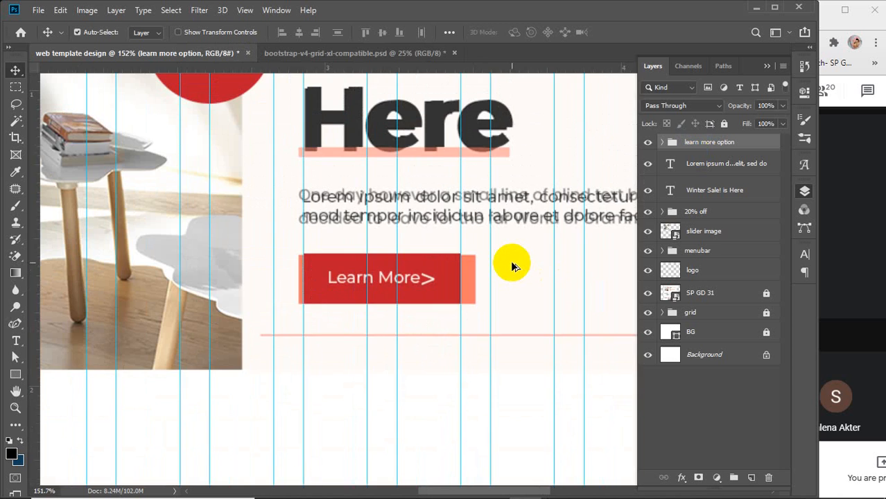
scroll(513, 267, "down", 3)
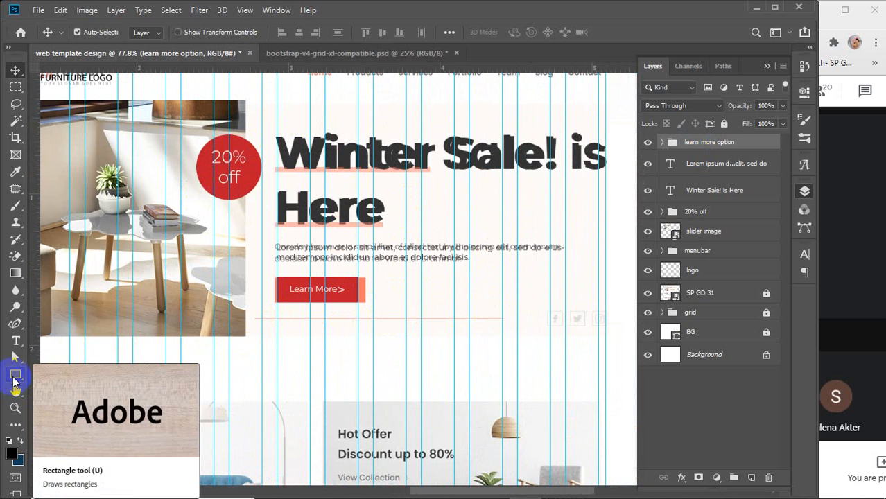
left_click(15, 376)
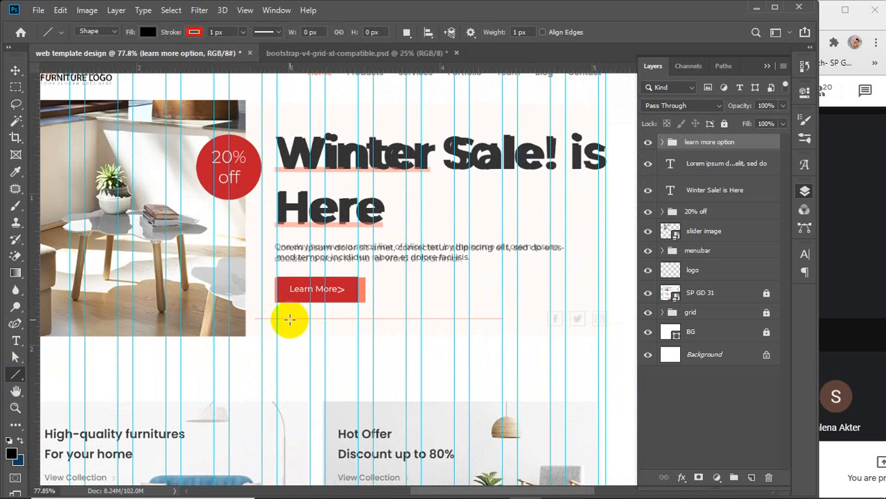
left_click(521, 32)
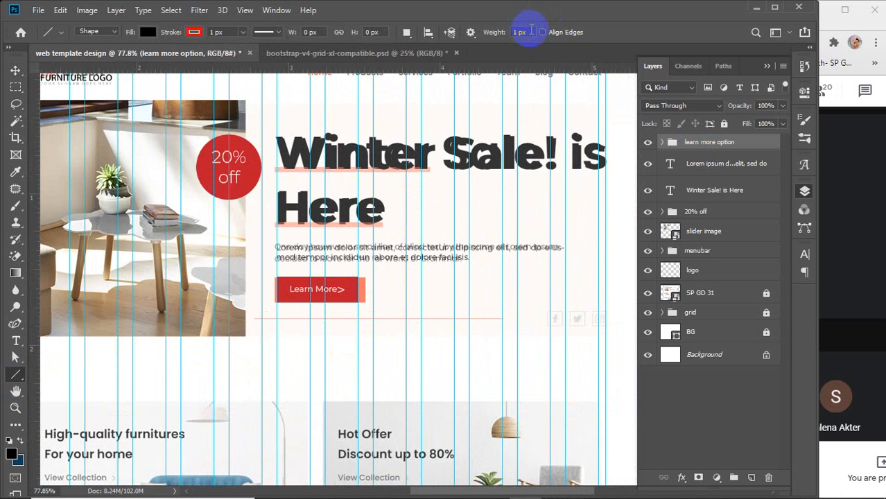
type("2")
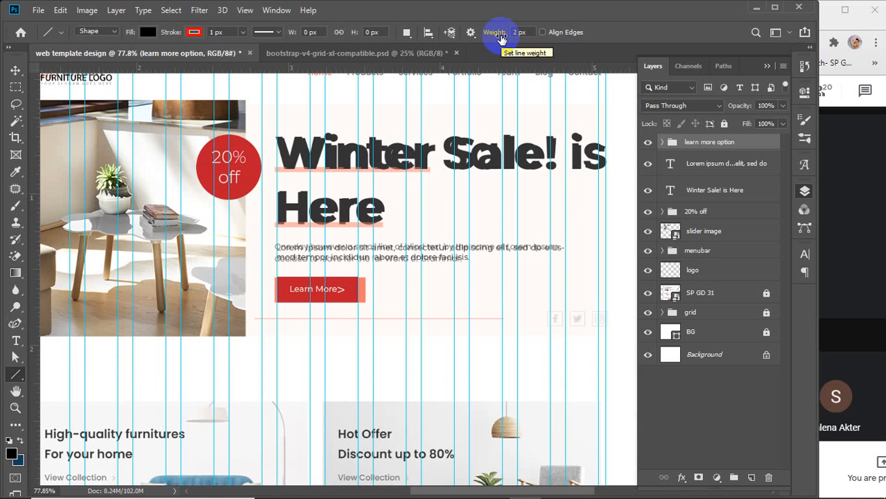
key("Return")
left_click_drag(254, 317, 517, 317)
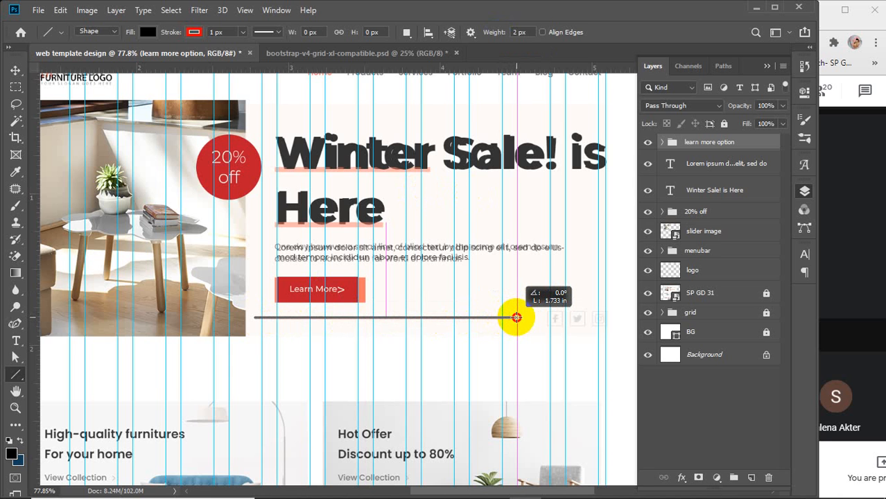
left_click_drag(516, 318, 516, 317)
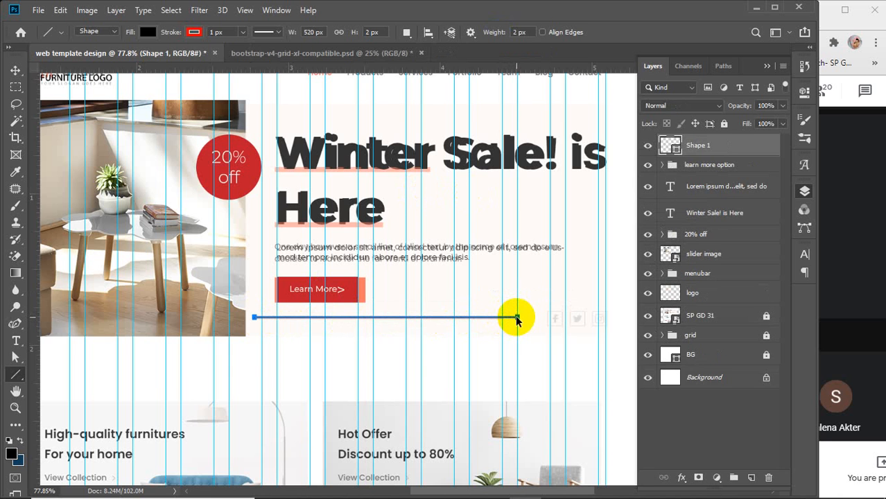
key("ctrl+z")
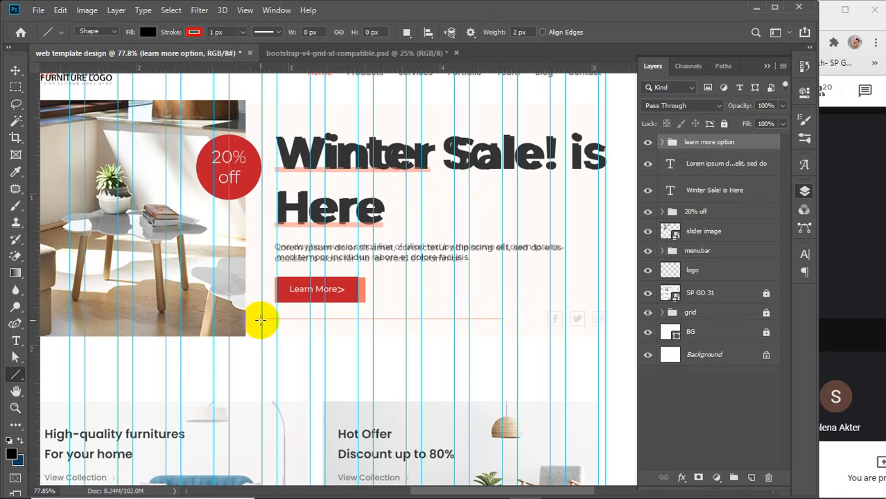
Draw a horizontal line about 505 px long below the Learn More button, with no stroke and a fill sampled from the button's red
left_click_drag(261, 319, 517, 317)
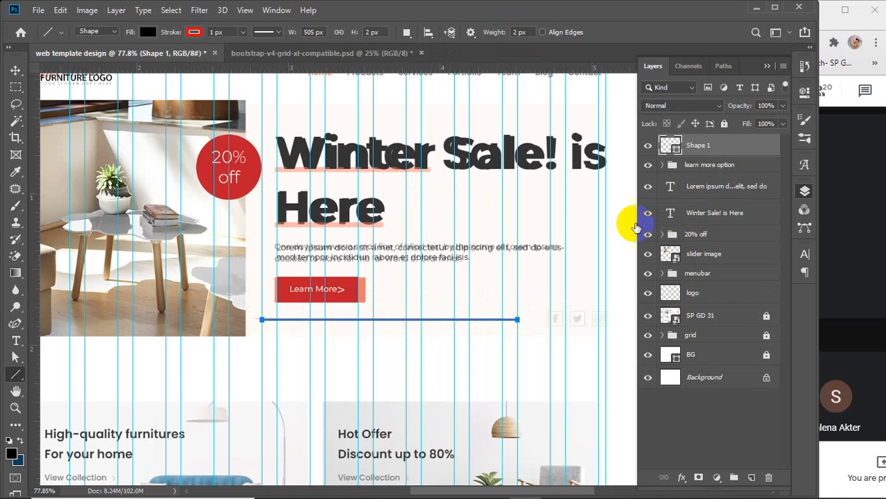
left_click(194, 33)
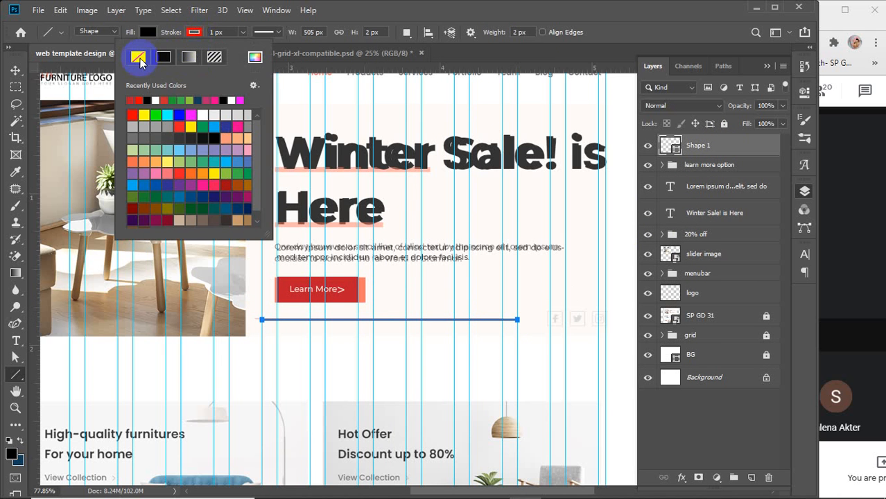
left_click(151, 31)
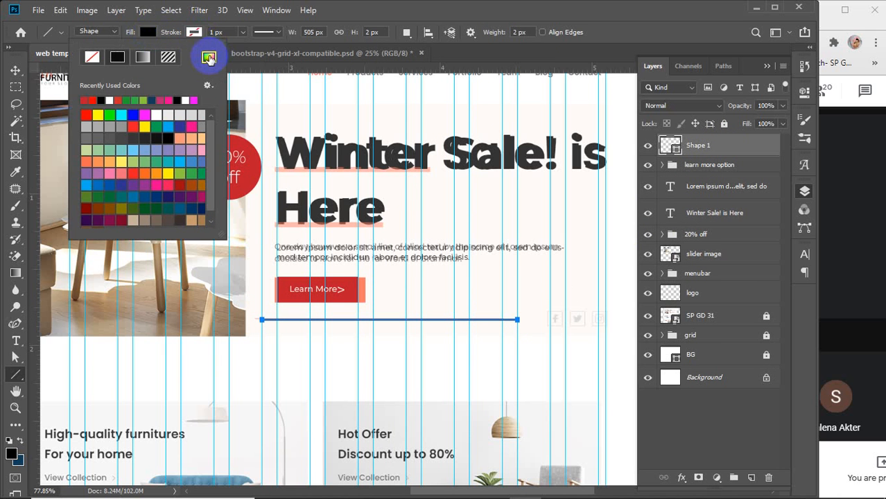
left_click(209, 56)
left_click(326, 284)
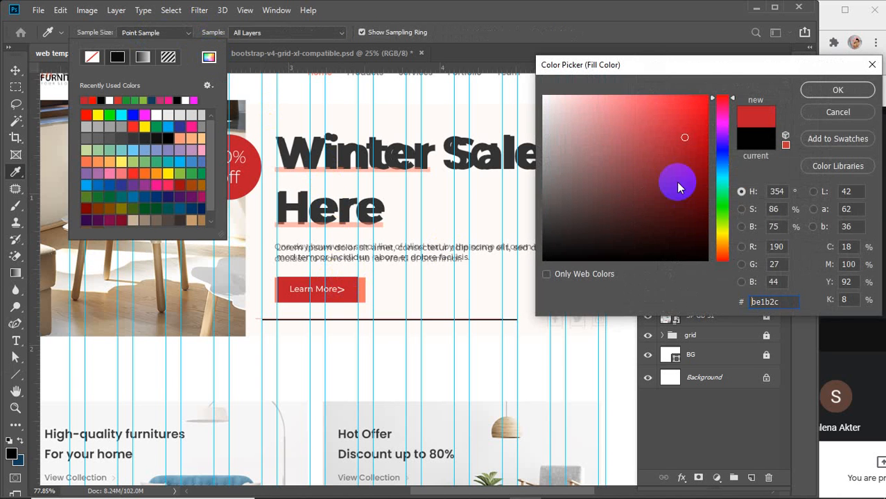
left_click(806, 97)
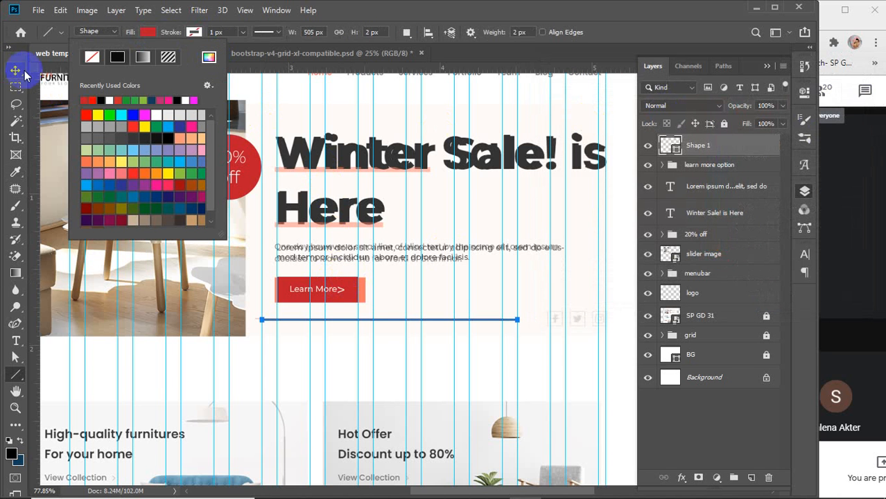
left_click(15, 70)
left_click(534, 291)
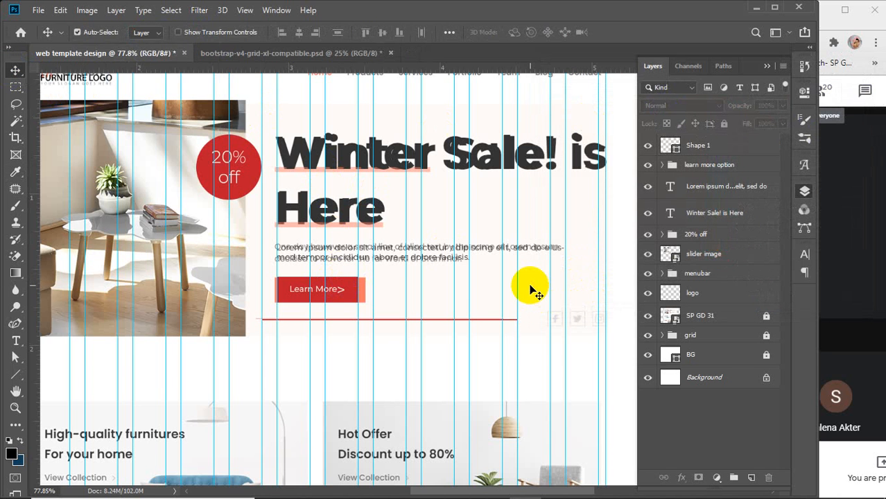
Draw a red circle of about 10 px over the reference's top slider dot beside the hero image
scroll(534, 291, "down", 2)
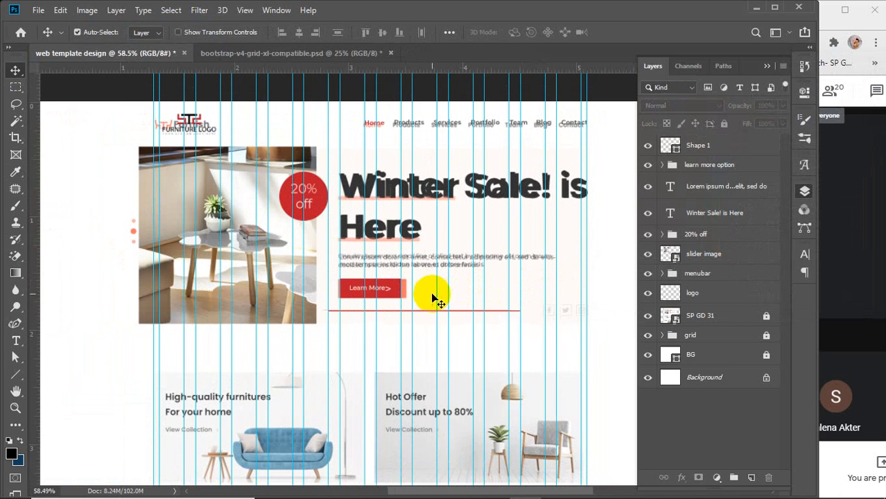
scroll(391, 300, "up", 3)
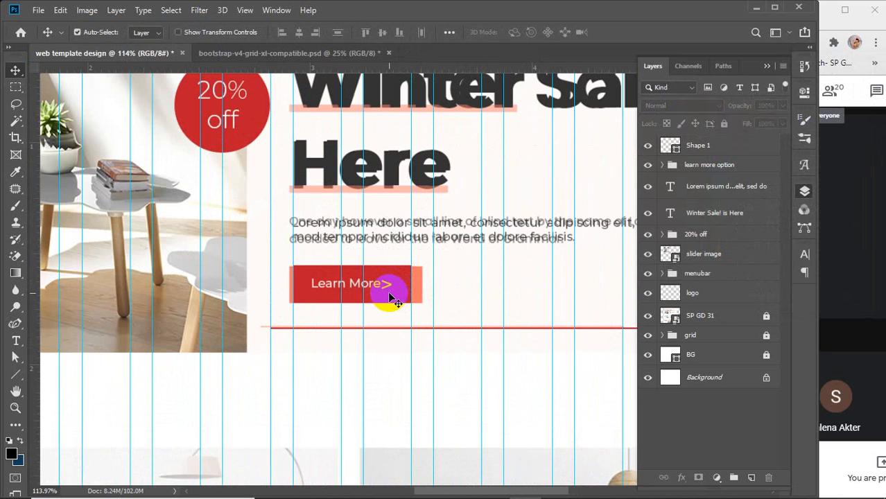
scroll(390, 300, "down", 4)
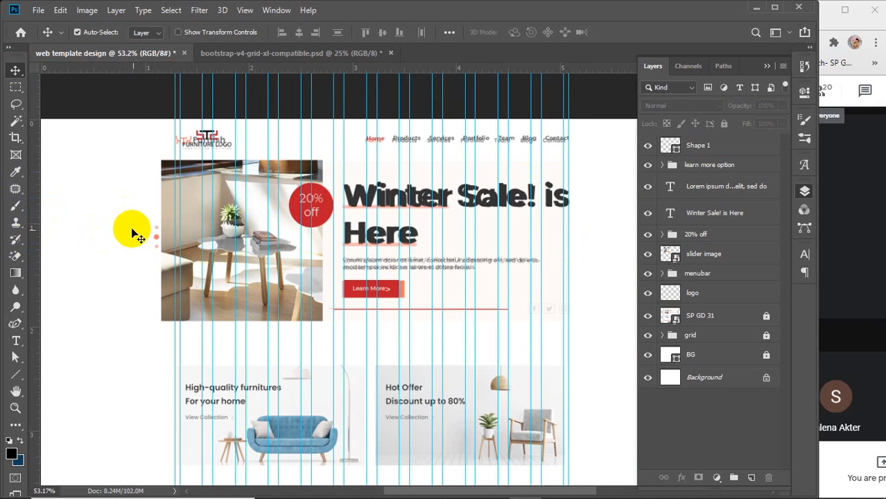
scroll(139, 235, "up", 4)
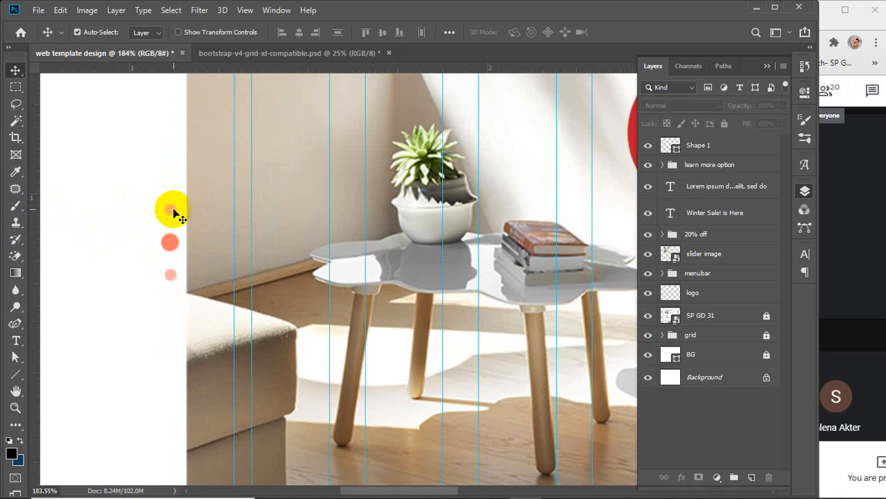
left_click(723, 147)
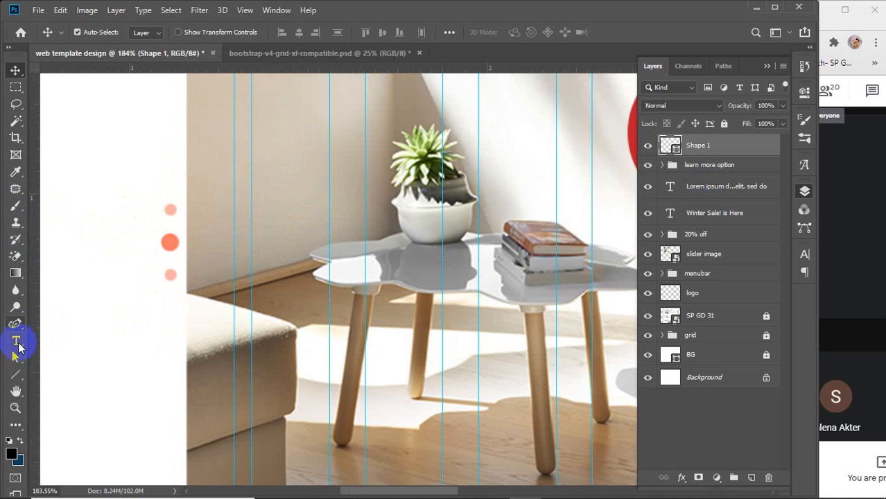
left_click(16, 374)
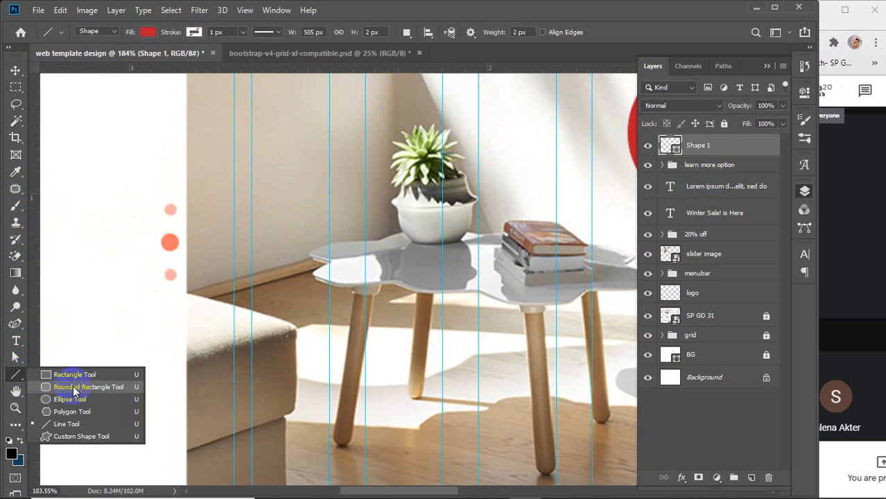
left_click(70, 384)
left_click(16, 374)
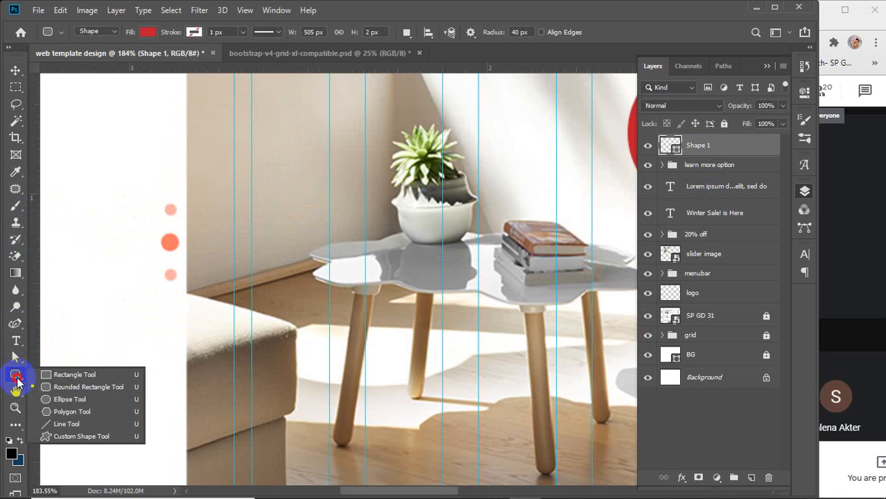
left_click(75, 400)
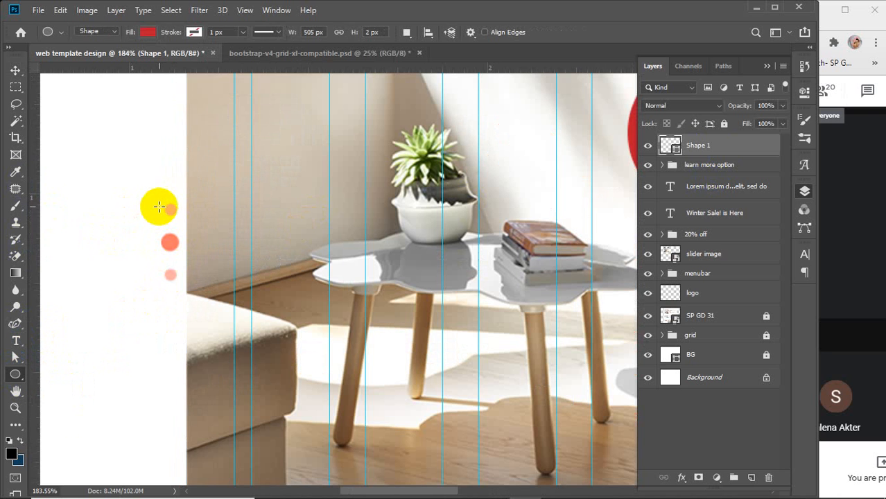
left_click_drag(164, 204, 175, 215)
Duplicate the small red circle twice, placing the copies over the reference's bottom and middle slider dots
left_click(16, 70)
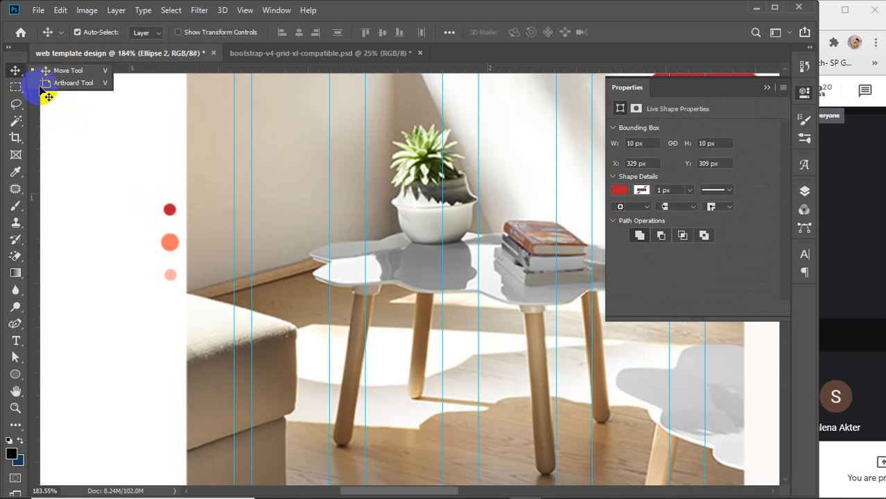
left_click(174, 212)
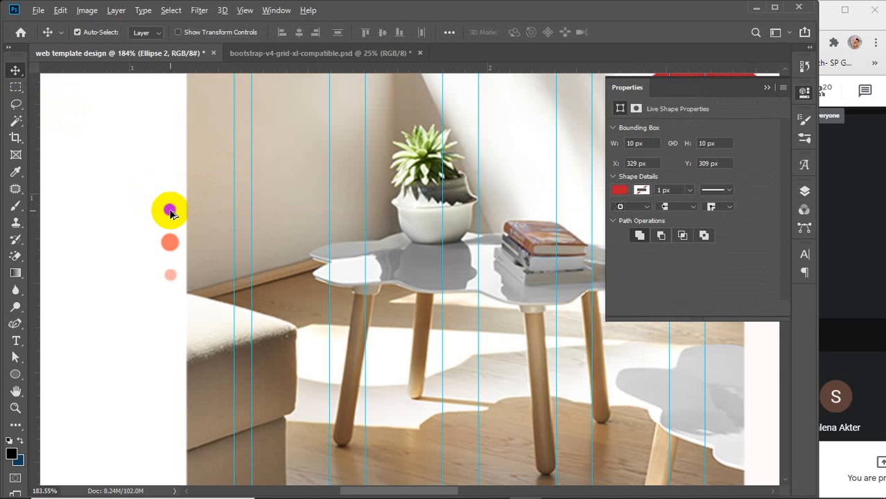
left_click_drag(172, 211, 174, 276)
left_click(169, 211)
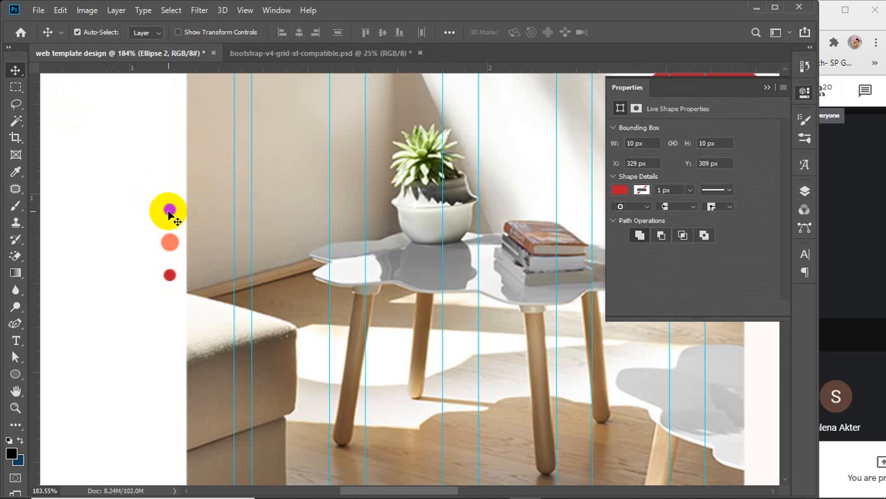
left_click_drag(169, 210, 171, 246)
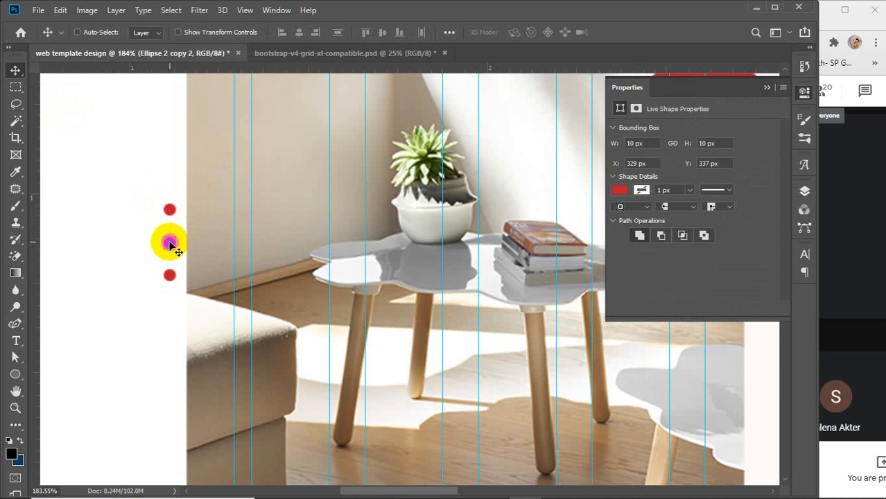
Enlarge the middle slider dot to about 17 px, keeping it over the reference's middle dot
key("ctrl+t")
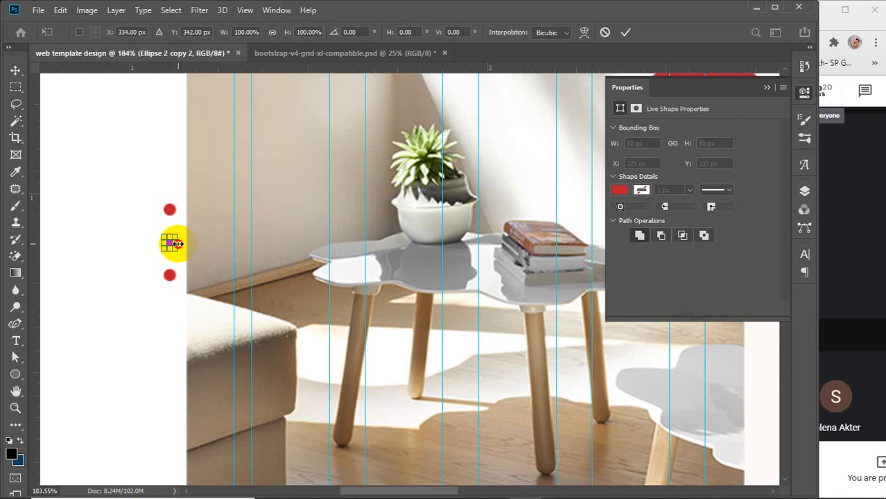
mouse_move(178, 244)
left_mouse_down()
mouse_move(185, 242)
mouse_move(170, 242)
left_mouse_up()
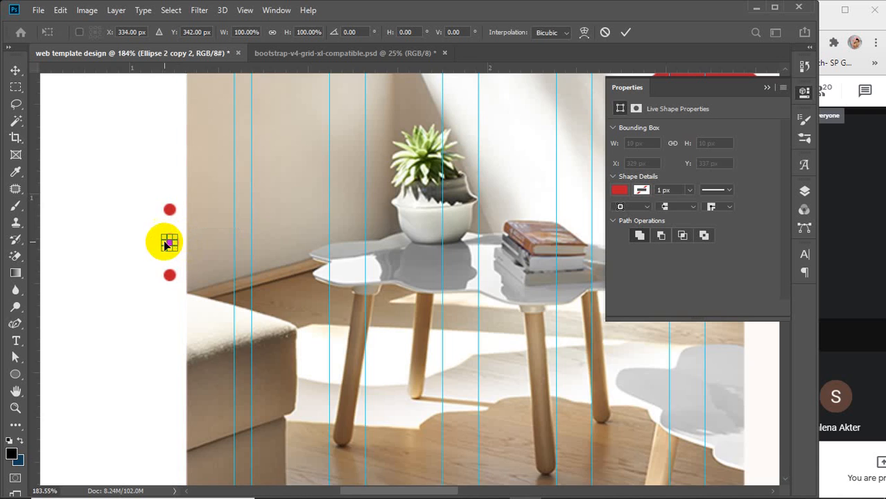
scroll(172, 243, "up", 2)
scroll(176, 244, "up", 1)
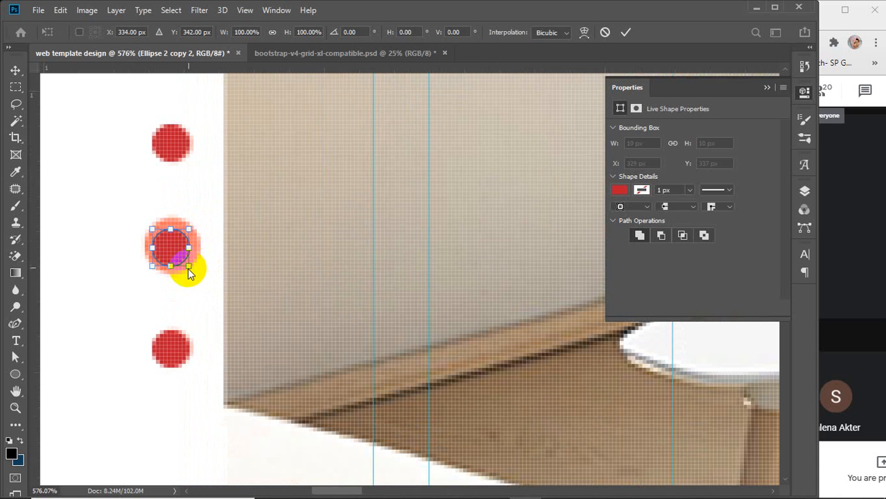
left_click_drag(187, 268, 199, 282)
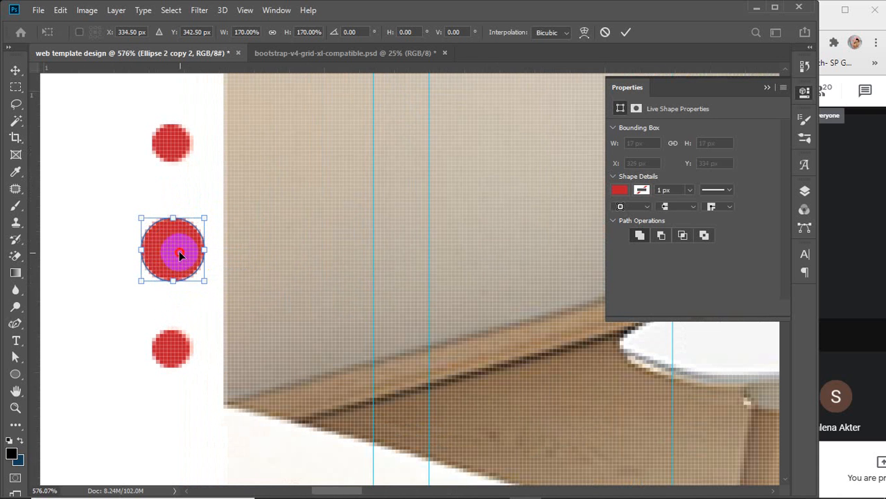
left_click_drag(179, 253, 176, 250)
key("Return")
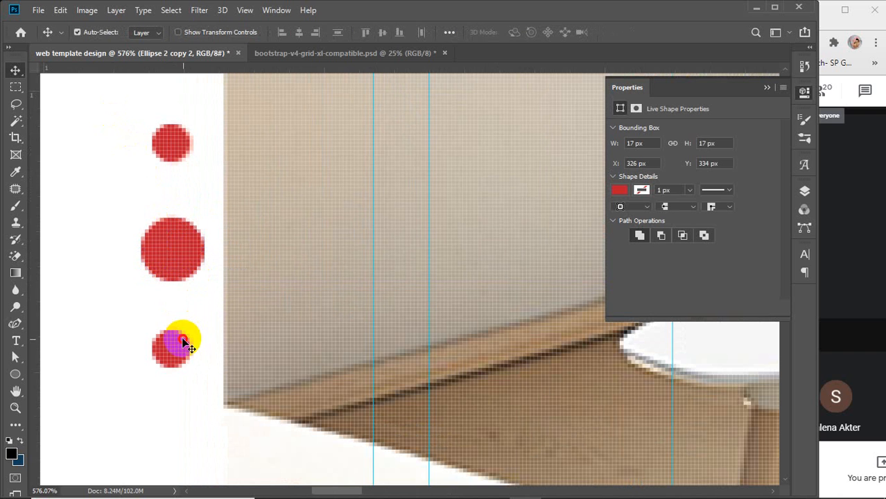
Align the three slider dots on their horizontal centers and distribute them evenly in the vertical direction
left_click_drag(103, 123, 184, 388)
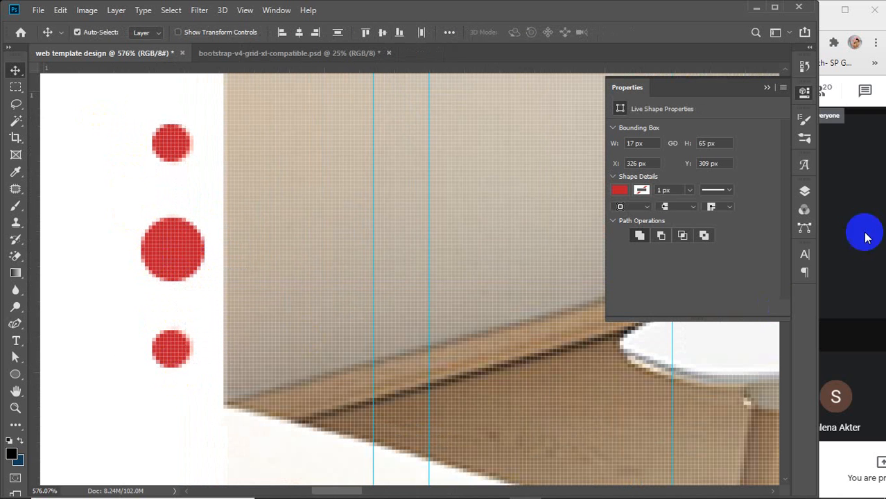
left_click(804, 191)
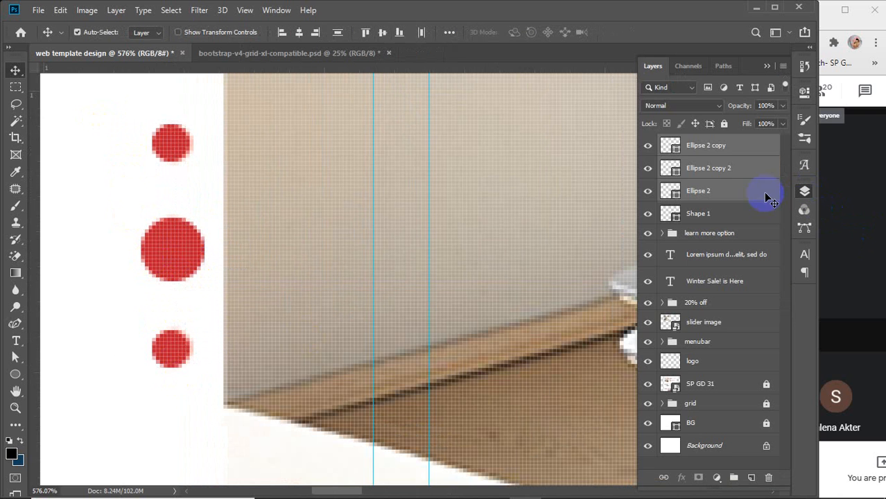
left_click(300, 32)
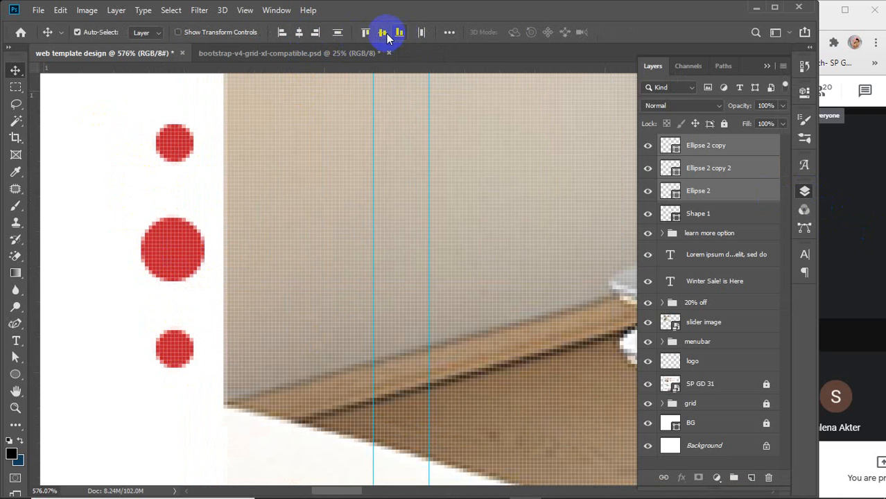
left_click(338, 33)
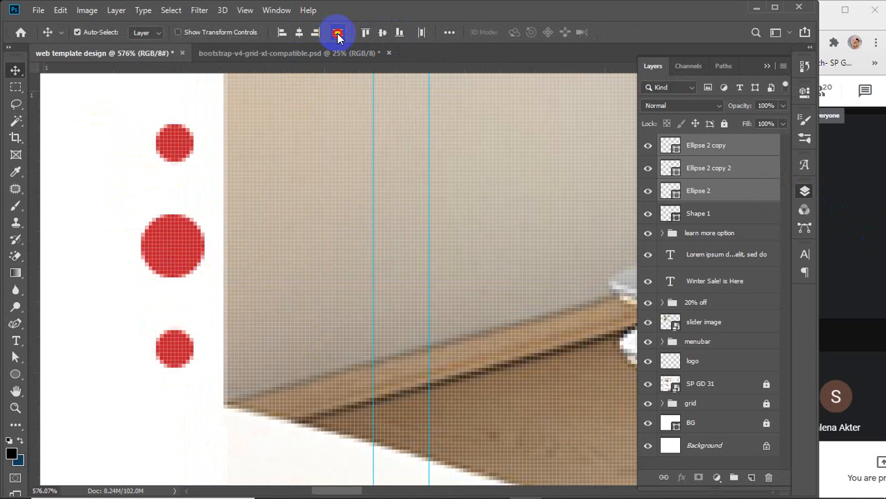
left_click(135, 316)
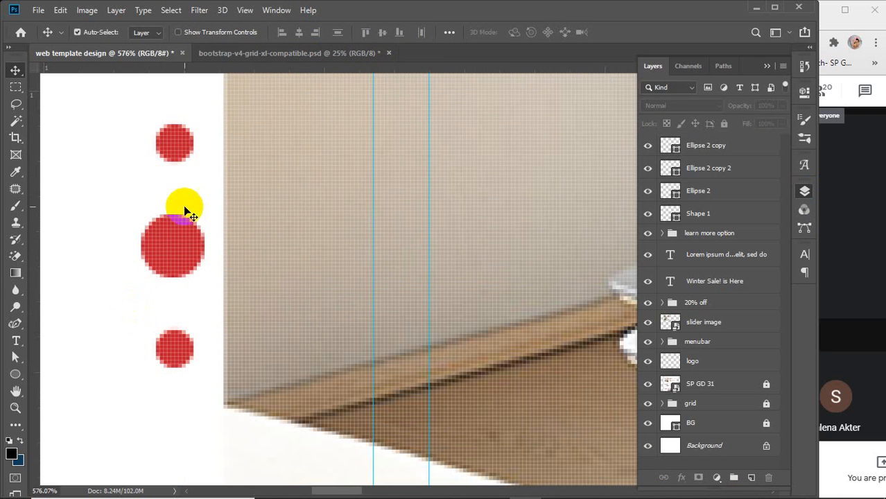
Toggle the visibility of each of the three ellipse layers to check which slider dot it holds
left_click(176, 134)
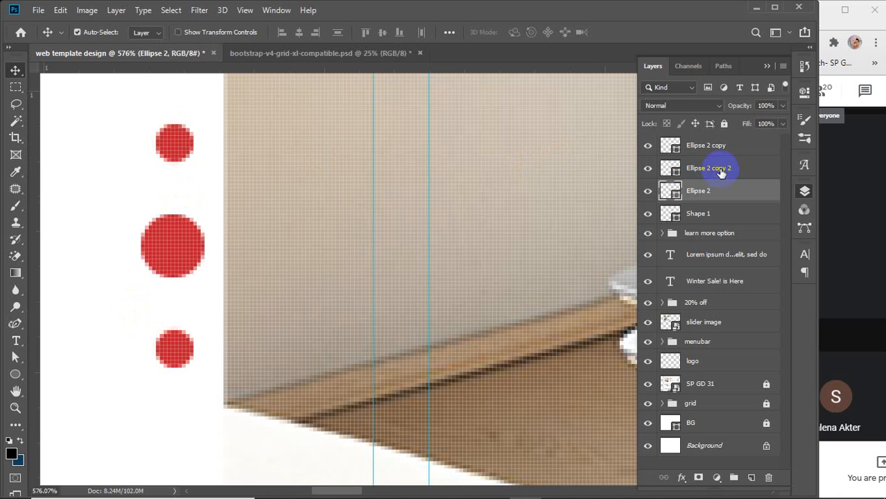
left_click(647, 190)
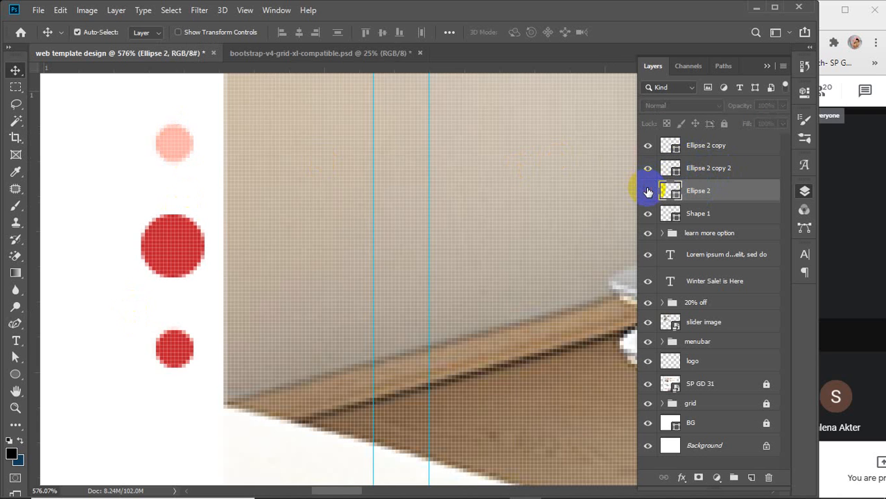
left_click(648, 190)
left_click(648, 169)
left_click(649, 169)
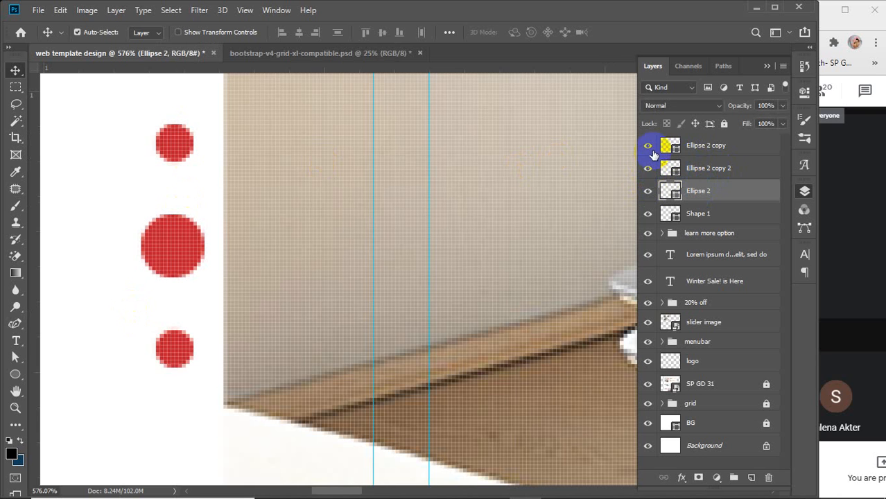
left_click(648, 145)
left_click(648, 145)
Rename the top dot's layer "slider icon 1" and copy that name
left_click(676, 194)
left_click(698, 194)
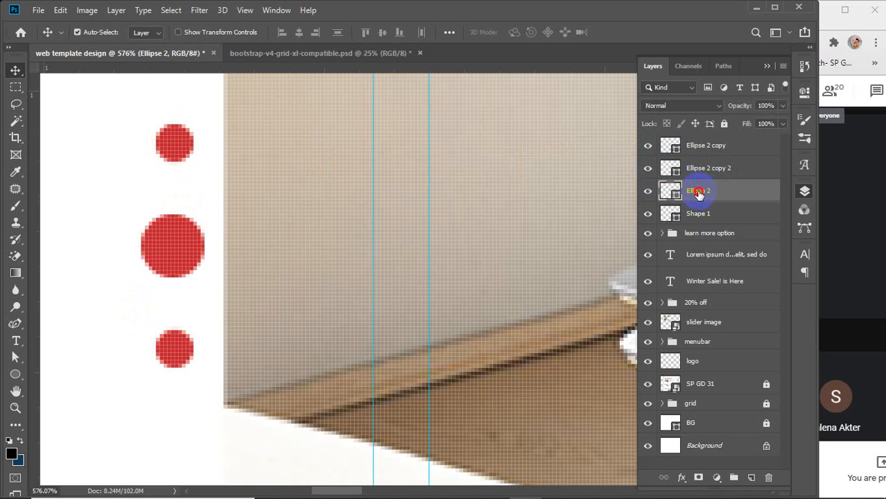
double_click(699, 192)
type("slider icon 1")
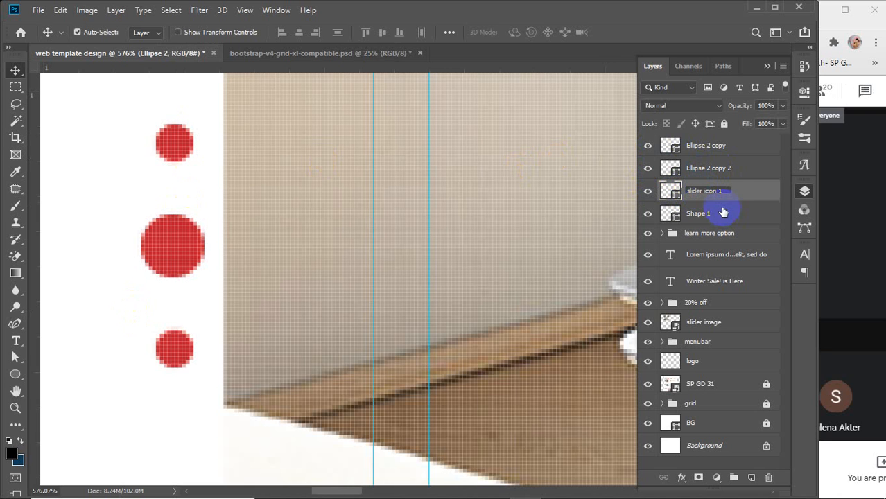
left_click_drag(728, 192, 660, 192)
key("ctrl+c")
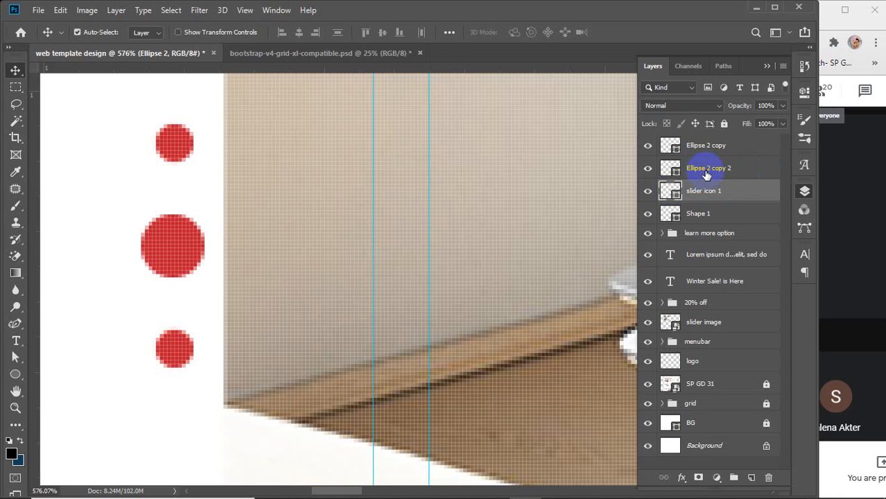
Rename the middle dot's layer "slider icon 2" by reusing the copied name
left_click(702, 170)
double_click(718, 171)
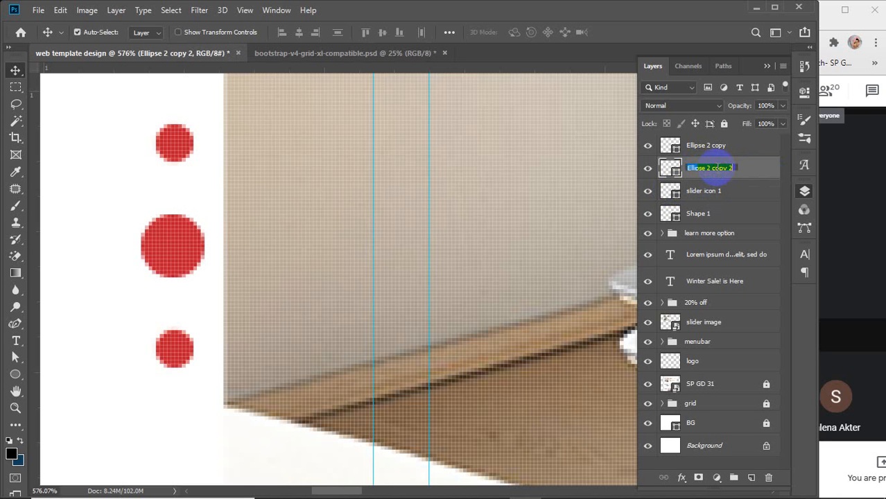
left_click_drag(728, 169, 677, 174)
key("ctrl+v")
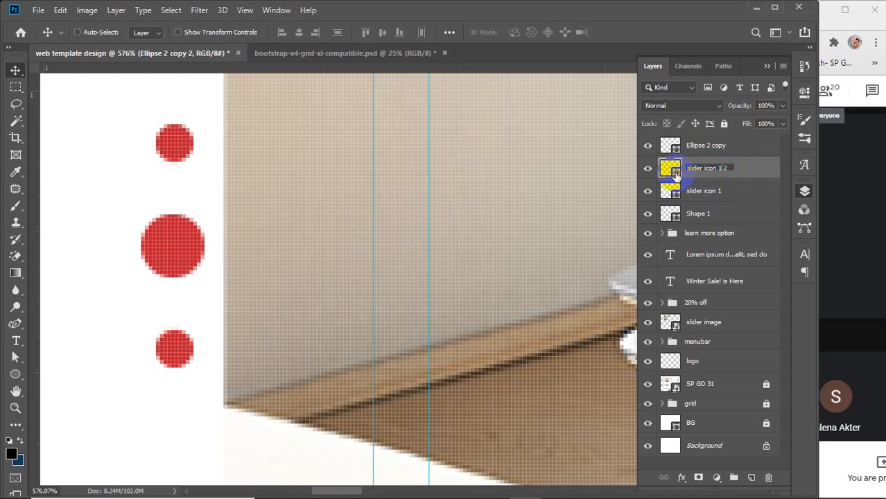
key("BackSpace")
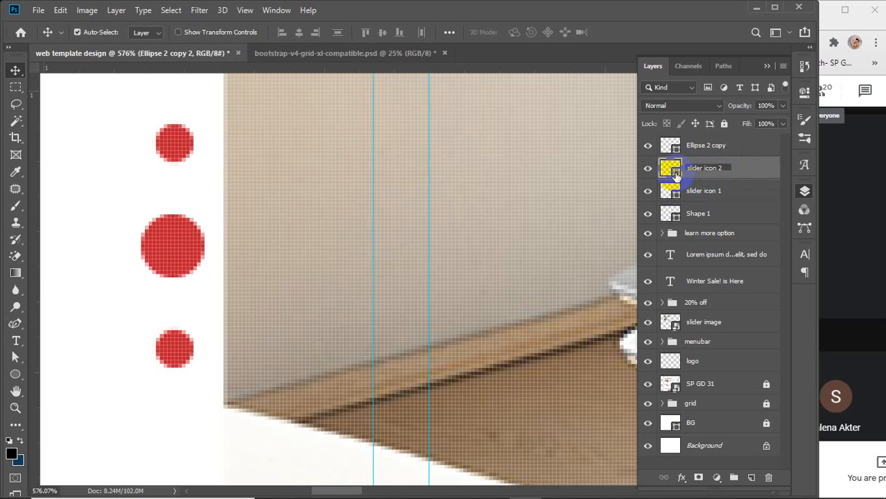
Rename the bottom dot's layer "slider icon 3"
double_click(707, 145)
key("ctrl+v")
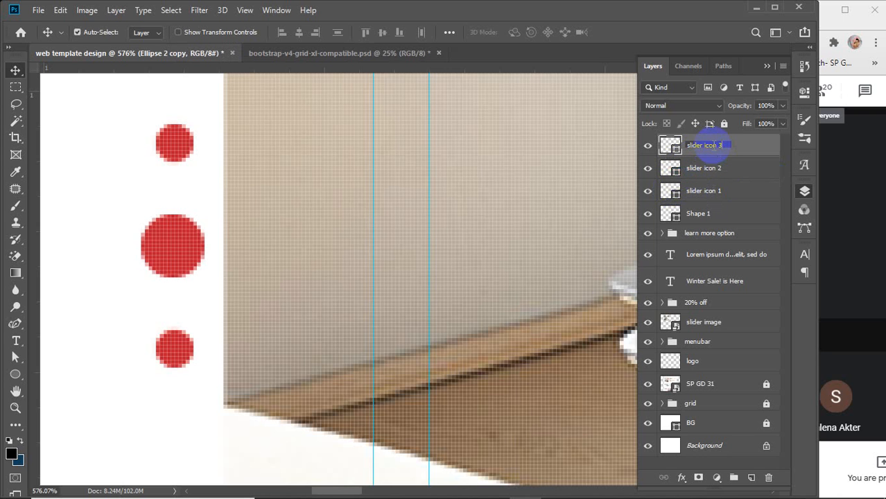
left_click(178, 158)
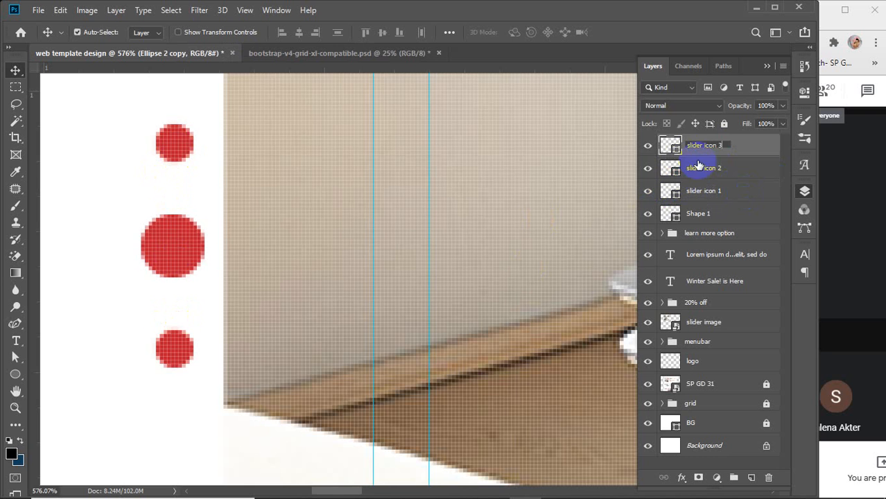
left_click(732, 150)
Change the fill of the slider icon 3 dot to dark gray 555555 and copy that colour code
left_click(665, 147)
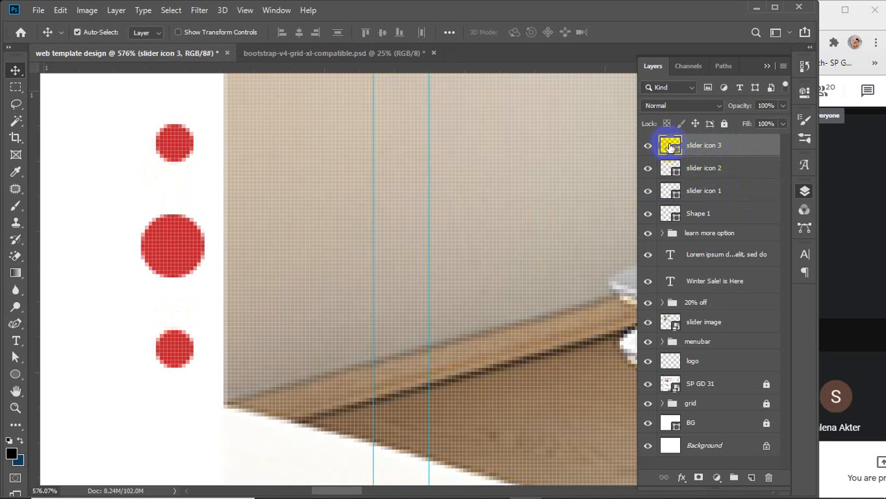
double_click(665, 146)
mouse_move(658, 164)
left_mouse_down()
mouse_move(585, 204)
mouse_move(533, 203)
left_mouse_up()
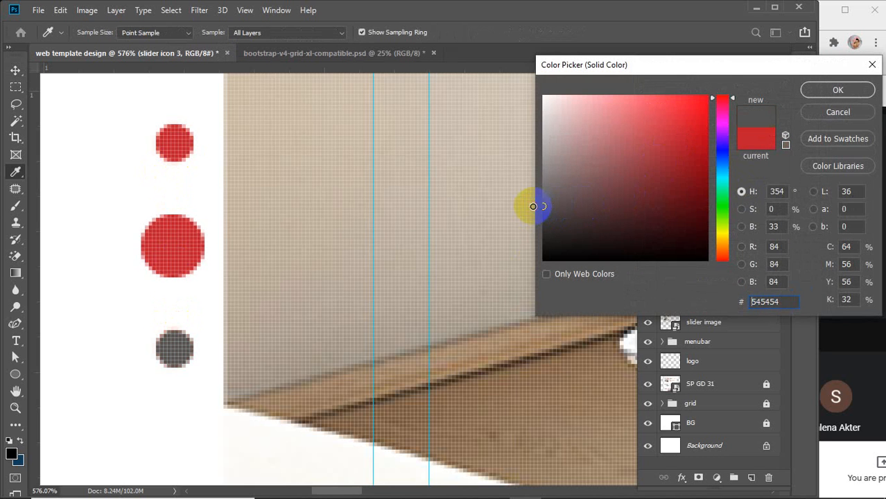
left_click(290, 232)
left_click(394, 331)
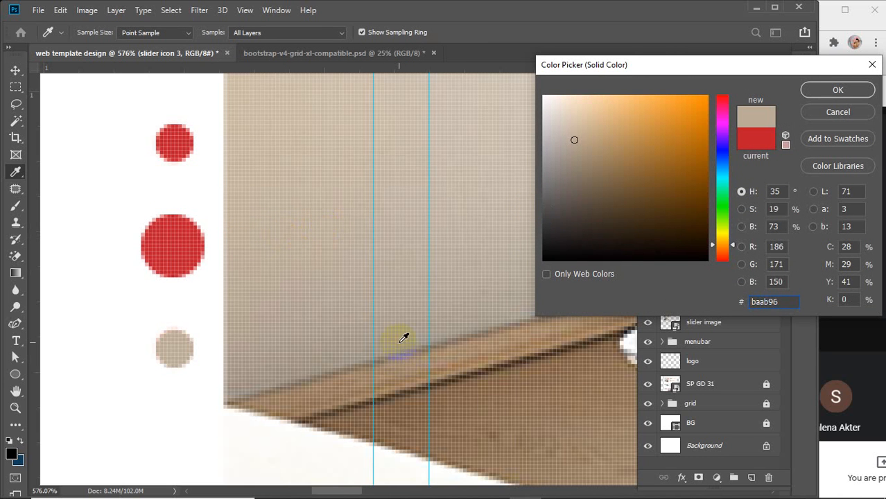
mouse_move(555, 208)
left_mouse_down()
mouse_move(556, 201)
mouse_move(531, 206)
left_mouse_up()
left_click_drag(787, 300, 689, 308)
key("ctrl+c")
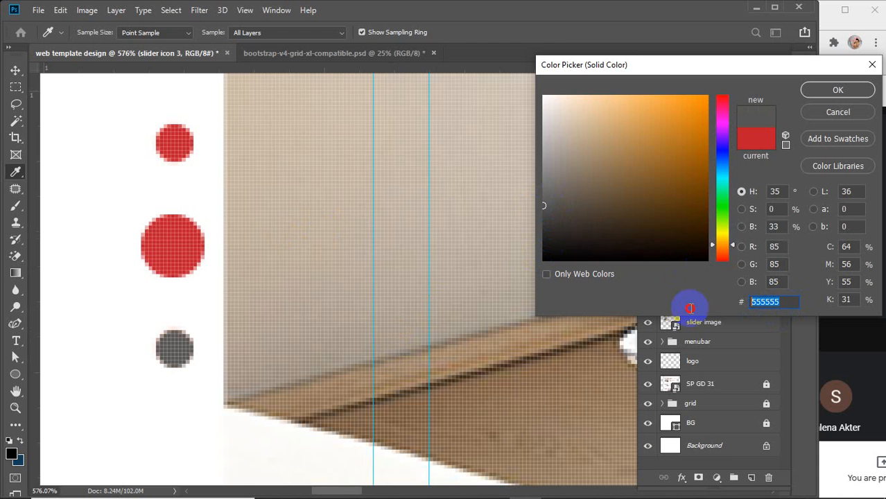
left_click(812, 90)
key("v")
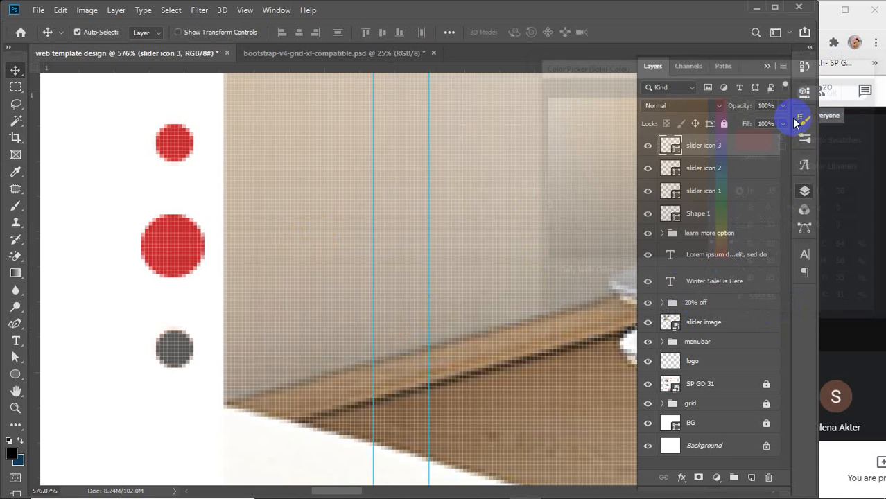
Apply the copied 555555 gray as the fill of the slider icon 1 dot
double_click(669, 191)
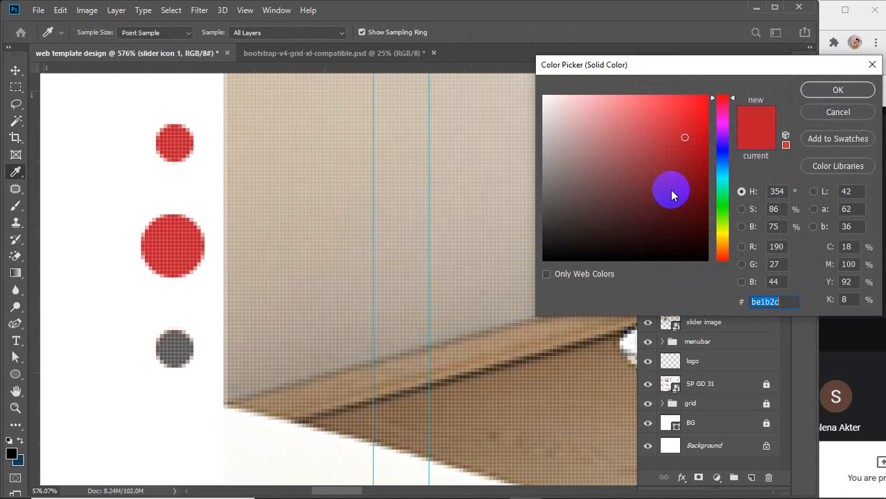
key("ctrl+v")
key("Return")
key("v")
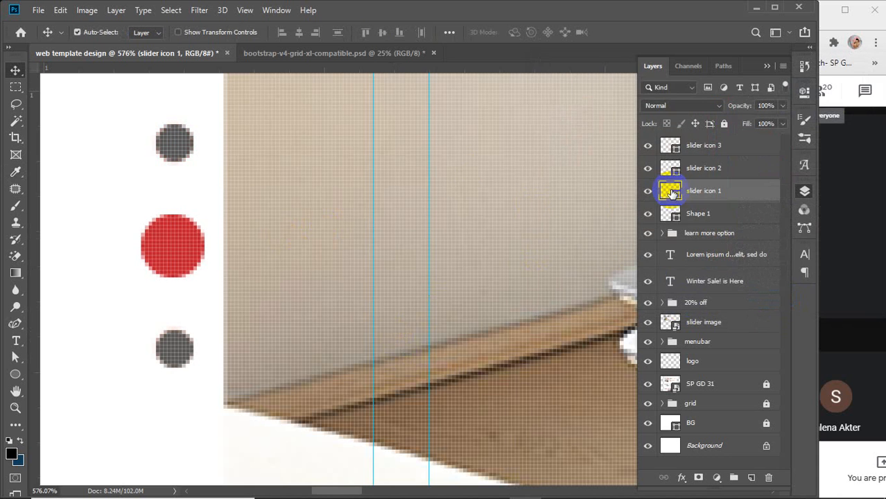
right_click(15, 70)
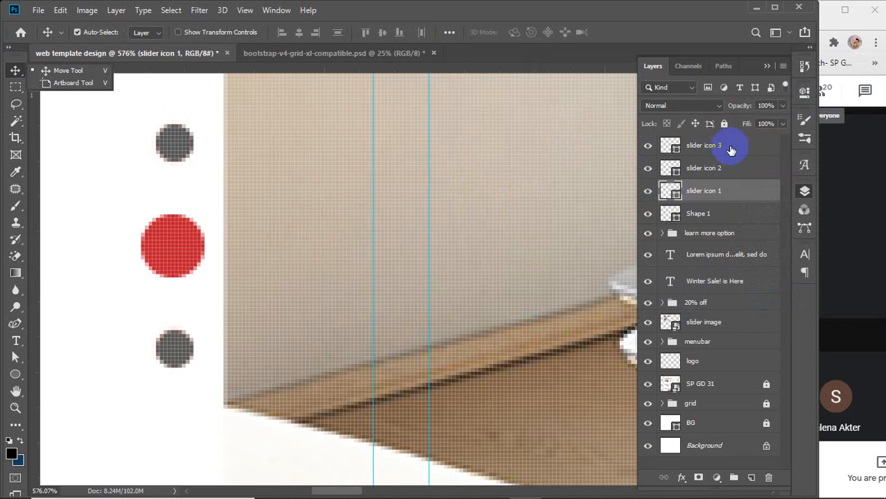
Group the three slider icon layers and name the group "slider icons"
left_click(731, 150)
left_click(730, 150, "shift")
key("ctrl+g")
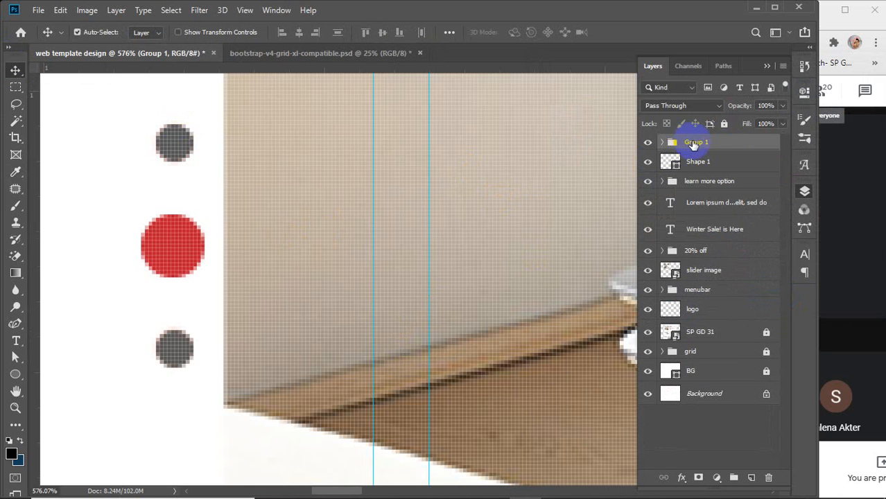
double_click(695, 142)
left_click(281, 253)
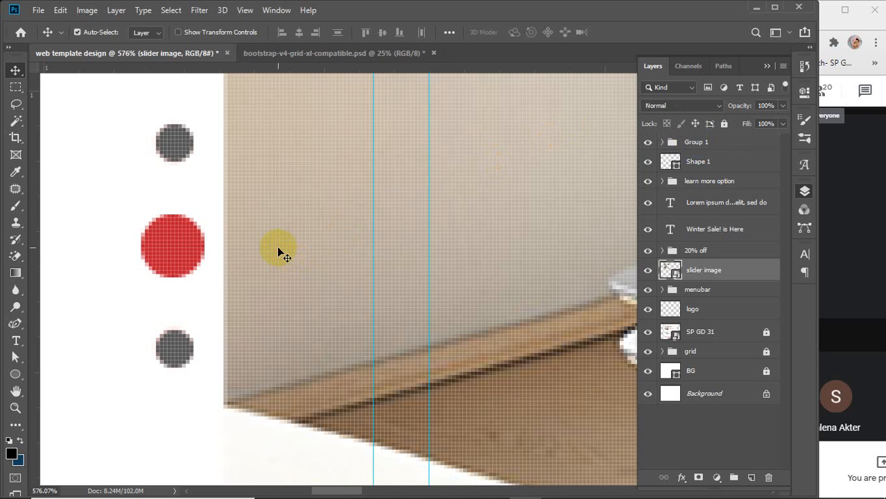
double_click(697, 143)
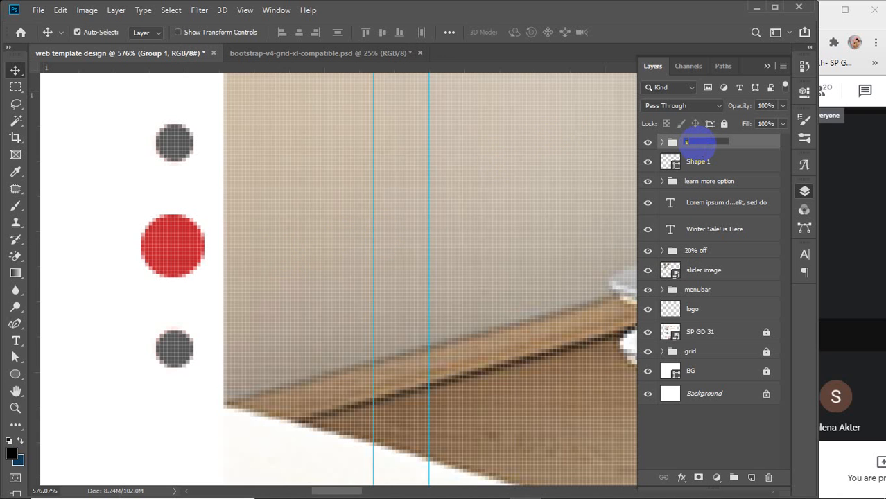
type("slider icons")
key("Return")
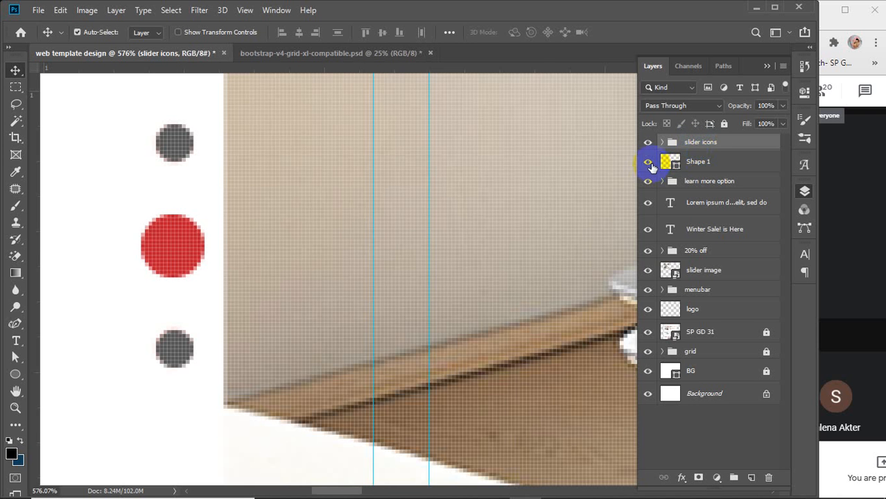
Hide the locked SP GD 31 reference design so only the rebuilt hero section shows over the grid
scroll(406, 262, "down", 6)
scroll(406, 262, "down", 6)
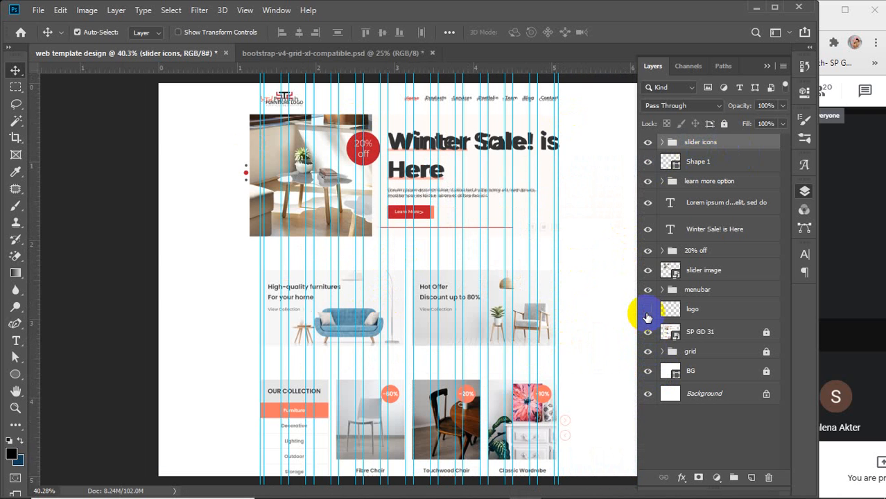
left_click(647, 312)
left_click(647, 312)
left_click(647, 333)
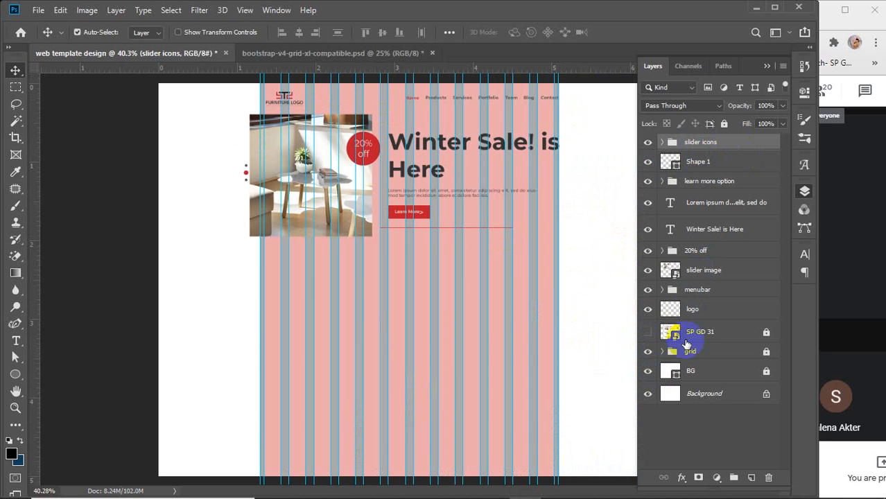
Toggle the logo, menubar, slider image, 20% off and Winter Sale heading layers to check what each contains
left_click(649, 312)
left_click(650, 311)
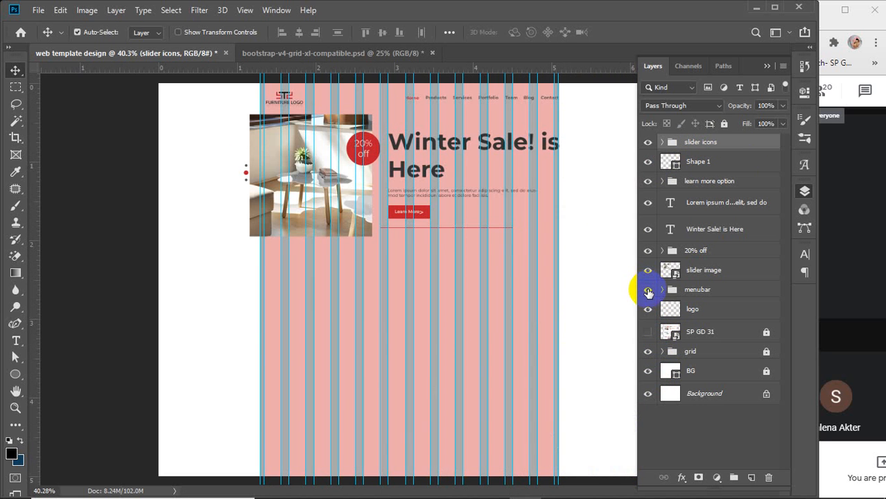
left_click(648, 291)
left_click(648, 290)
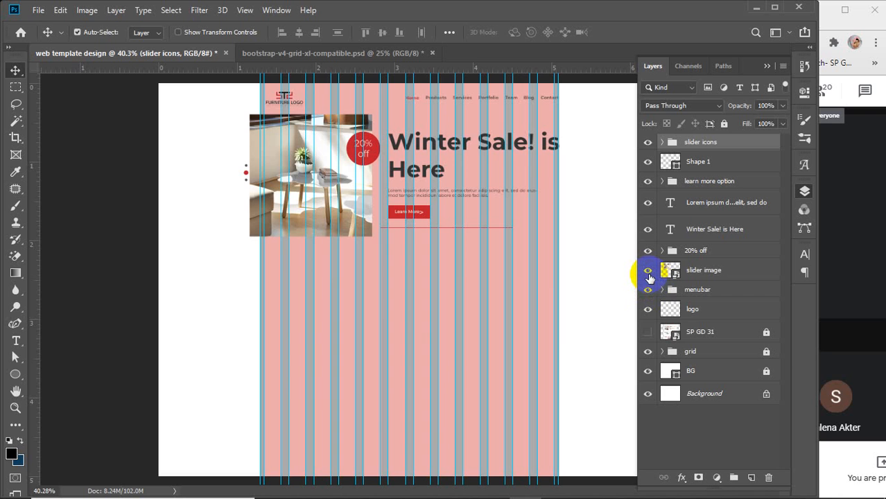
left_click(648, 274)
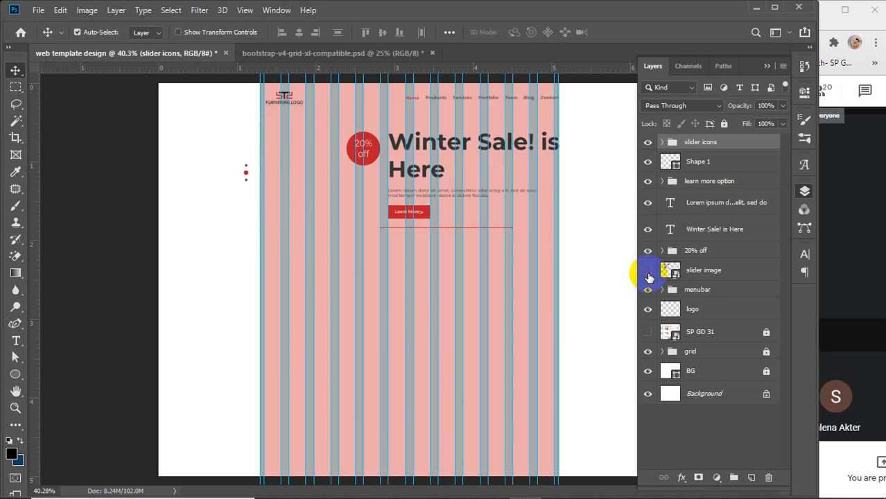
left_click(648, 274)
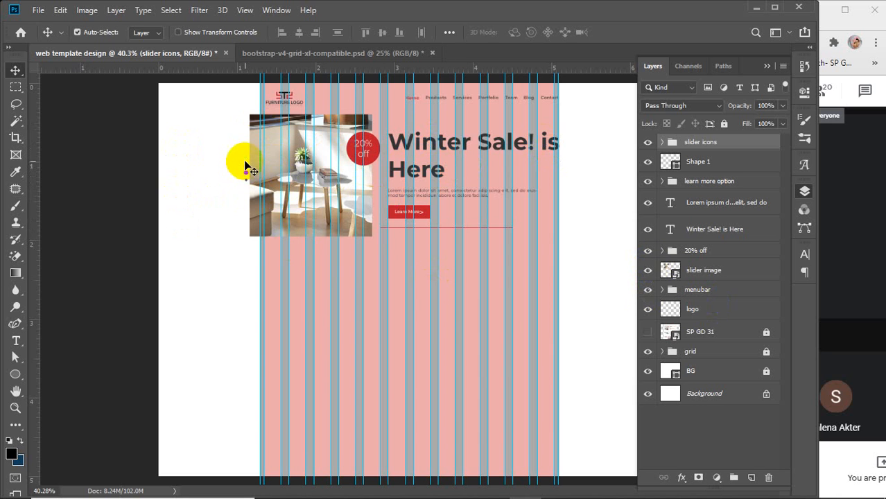
left_click(649, 251)
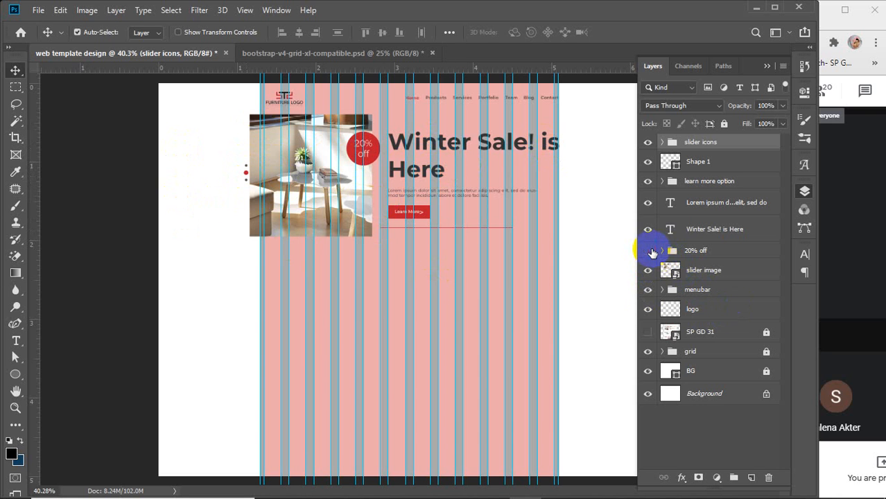
left_click(650, 251)
left_click(650, 232)
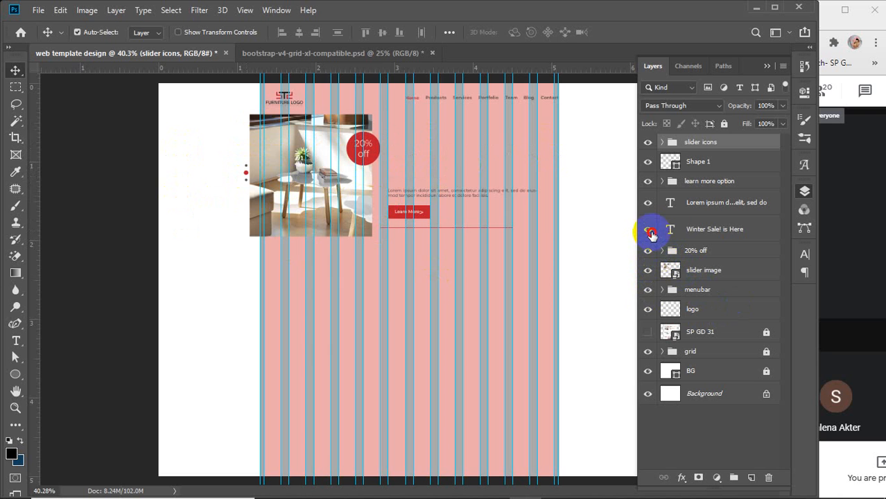
left_click(650, 232)
Put the "Winter Sale! is Here" text layer in a group named "Headline" and collapse the group
left_click(718, 233)
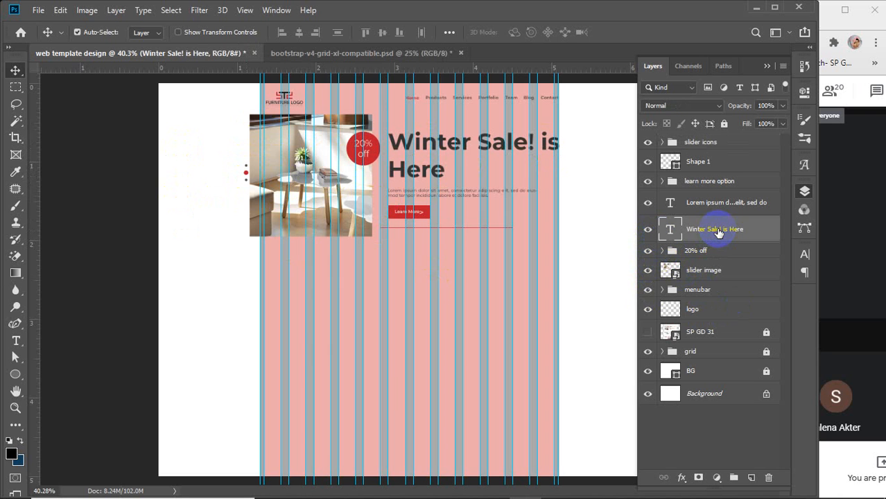
key("ctrl+g")
double_click(695, 224)
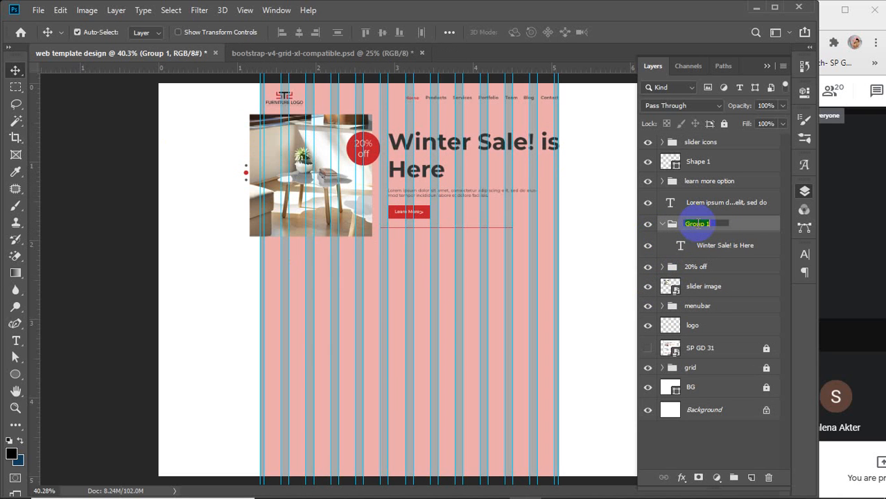
type("h")
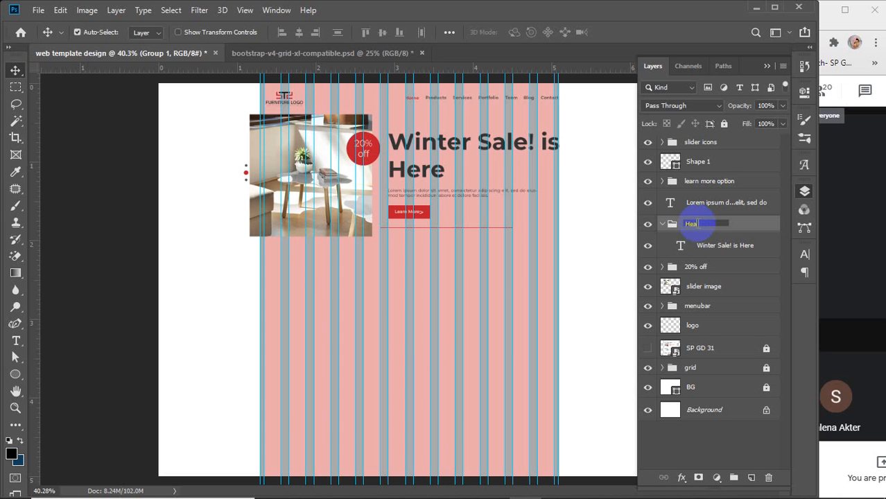
type("eadline")
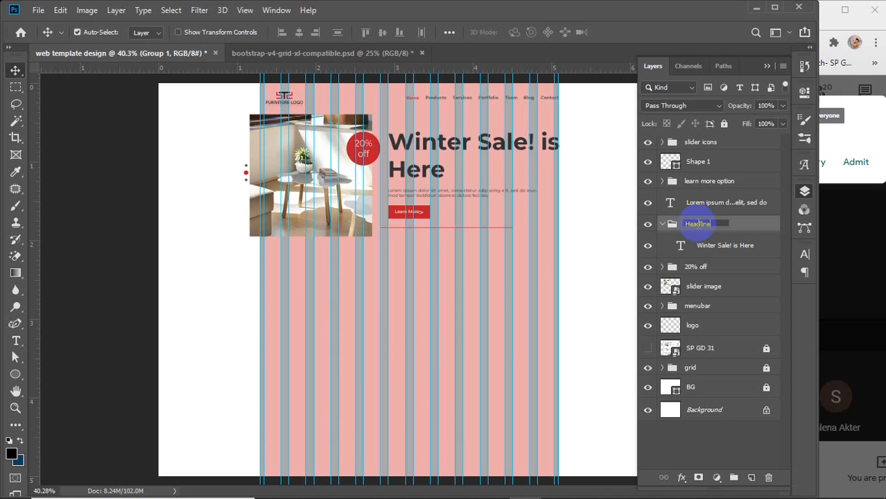
key("Return")
left_click(829, 232)
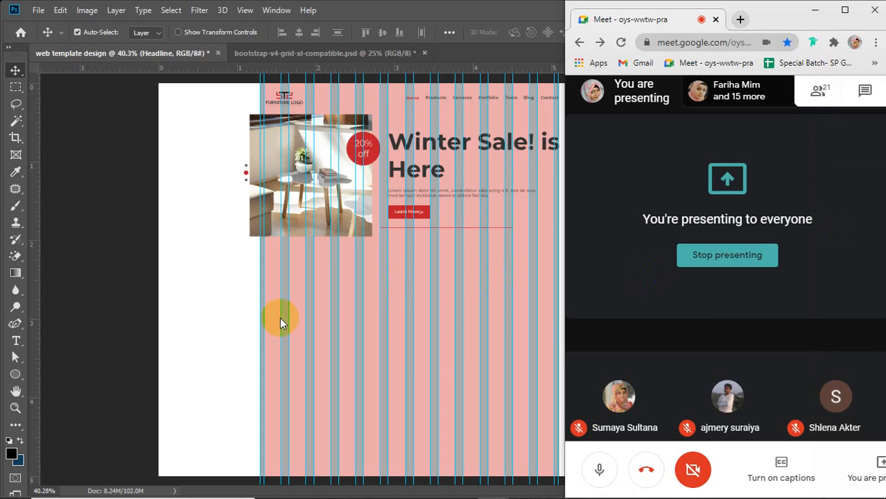
left_click(200, 315)
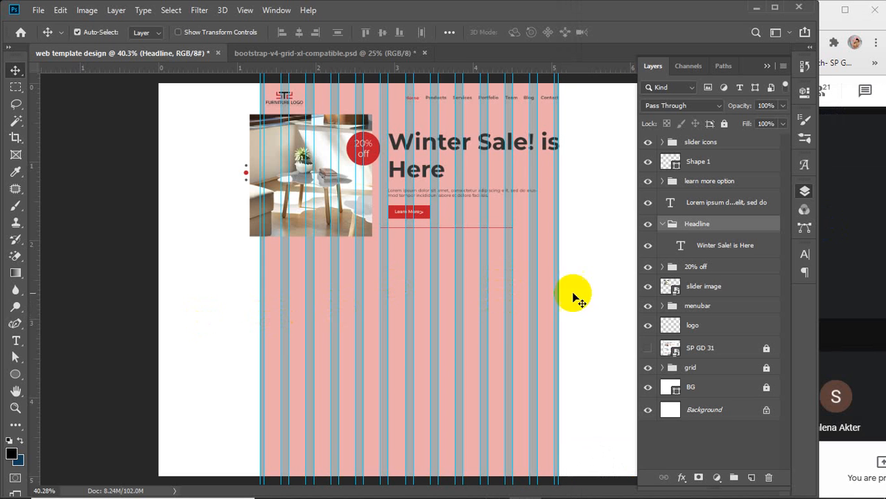
left_click(663, 224)
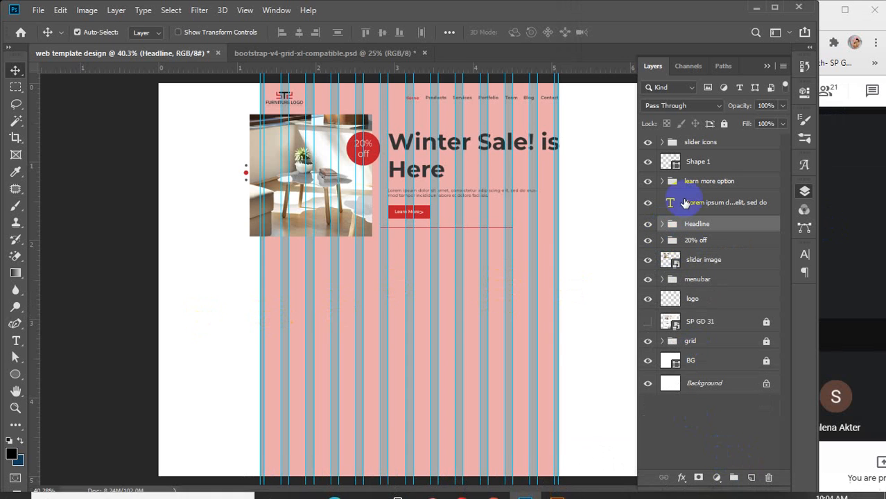
Toggle the lorem ipsum description, learn more option, Shape 1 and slider icons layers to check what each contains
left_click(712, 205)
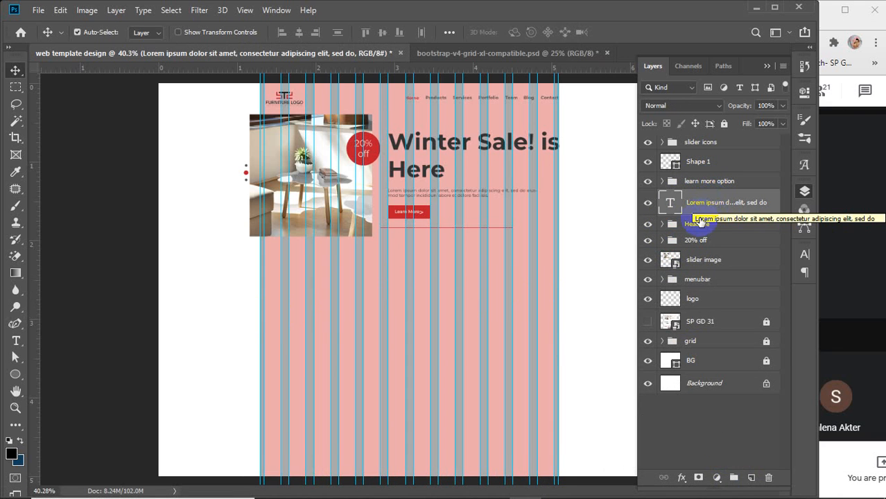
left_click(648, 205)
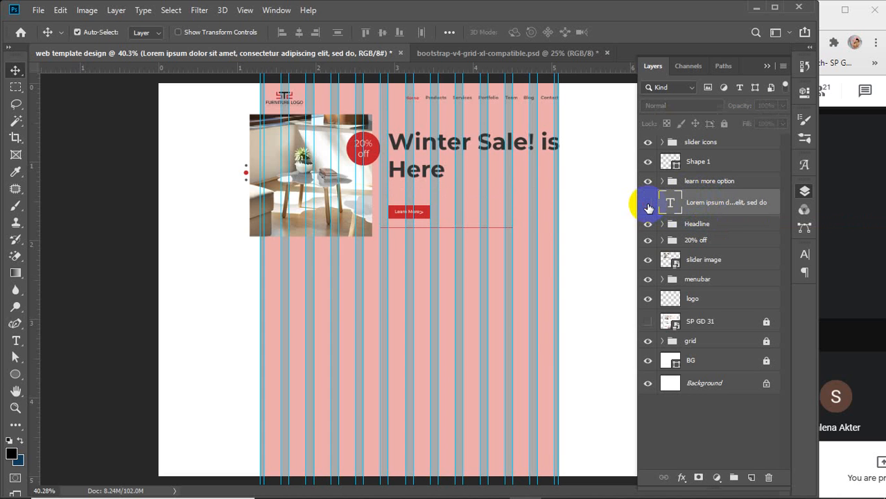
left_click(648, 203)
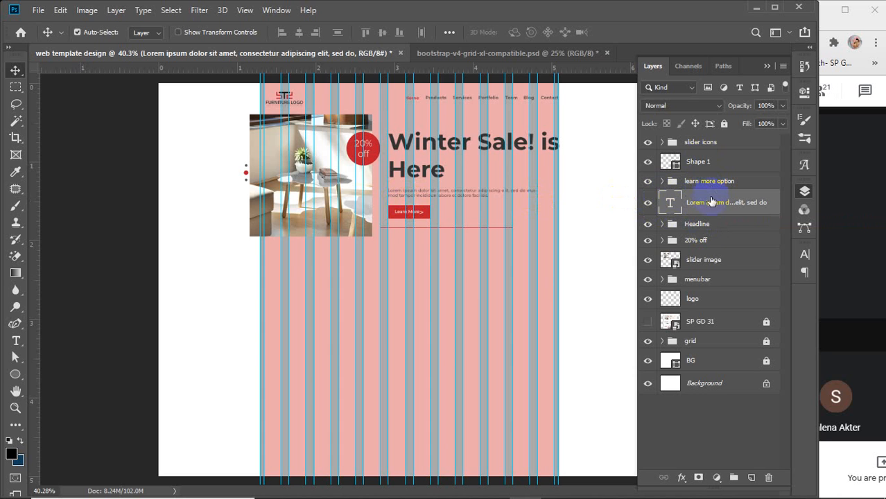
left_click(669, 181)
left_click(646, 181)
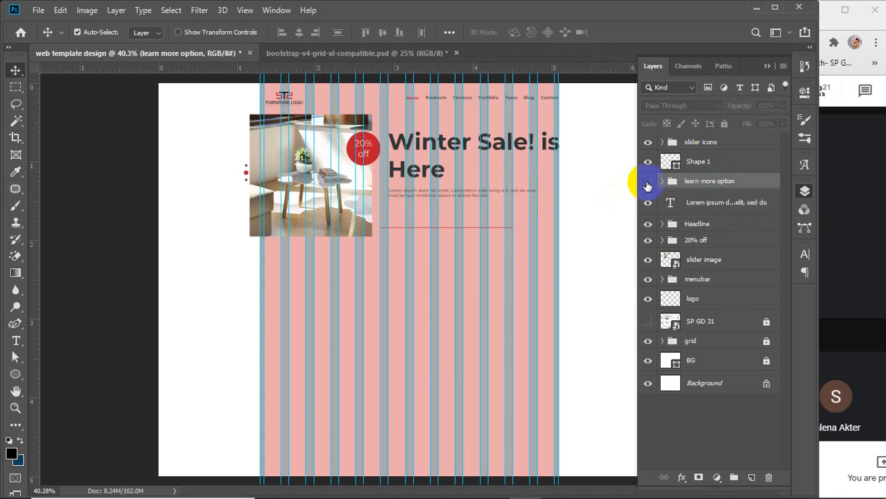
left_click(647, 181)
left_click(647, 163)
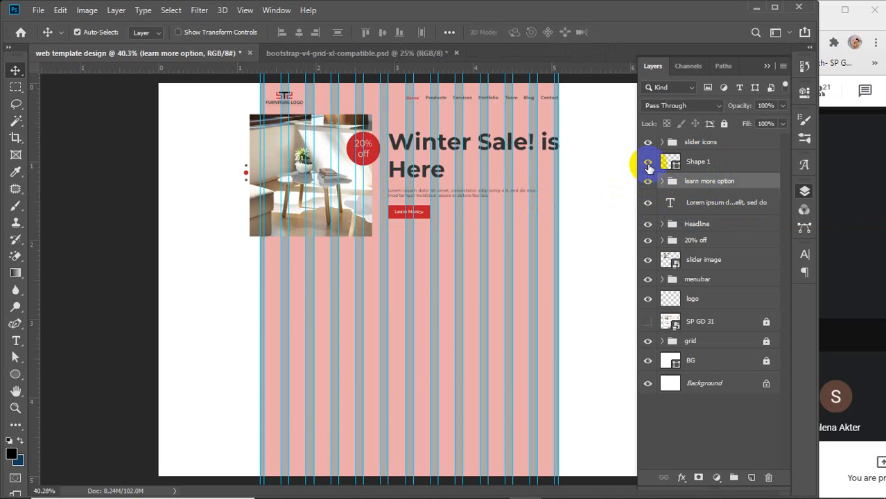
left_click(647, 163)
left_click(648, 142)
left_click(648, 142)
Distribute the vertical spacing evenly between the Headline group, the lorem ipsum text and the learn more option group
left_click(701, 165)
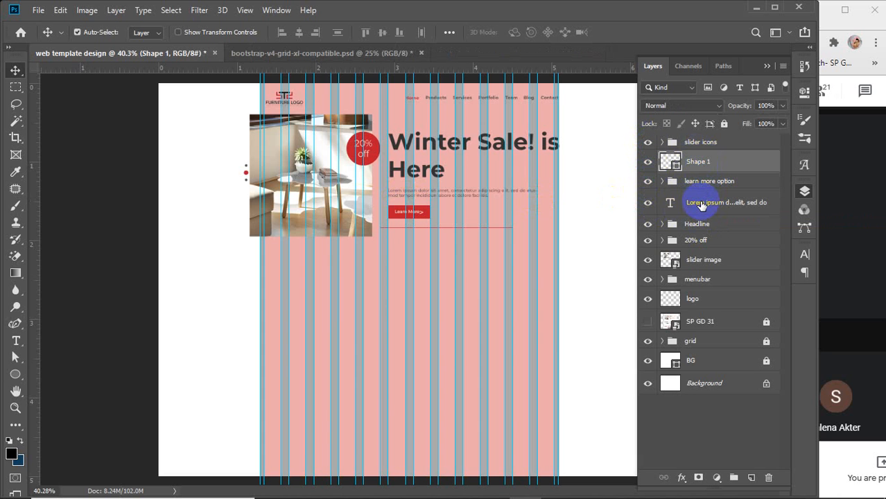
left_click(703, 182)
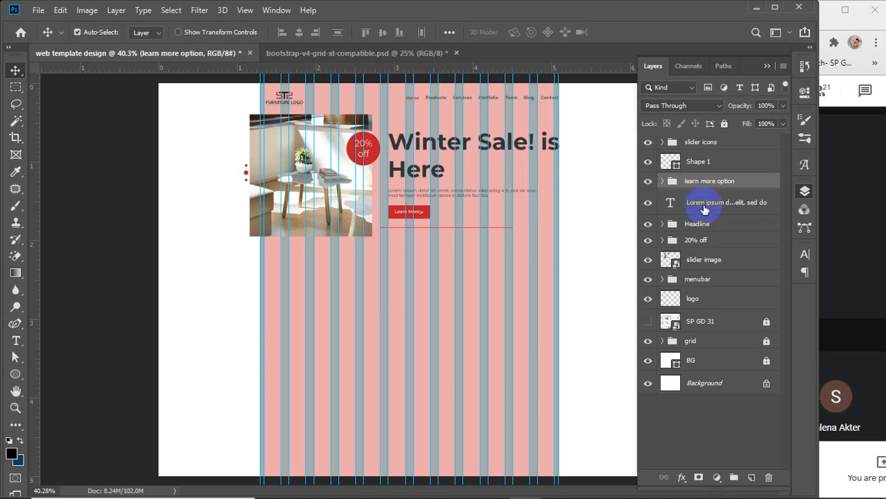
left_click(704, 203, "shift")
left_click(703, 224, "shift")
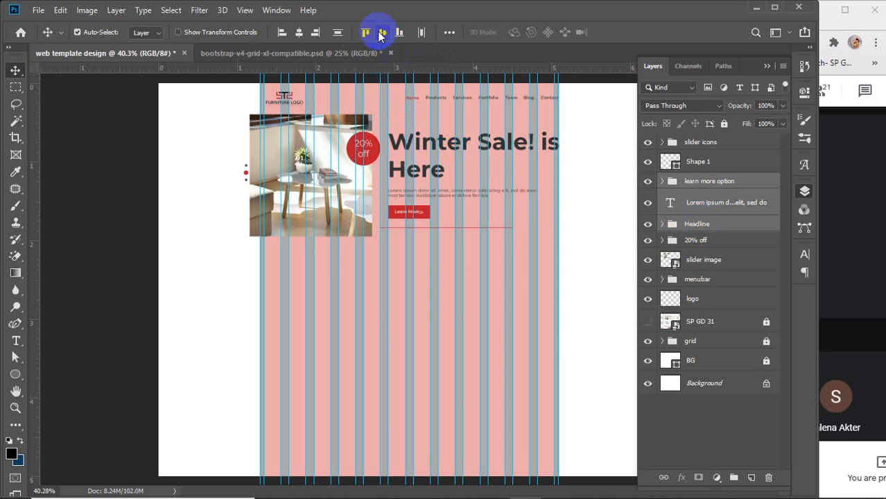
left_click(449, 33)
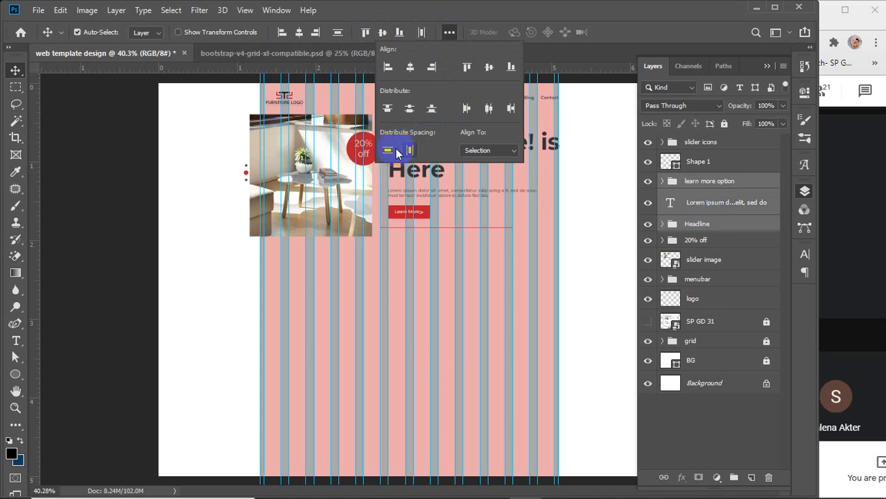
left_click(397, 153)
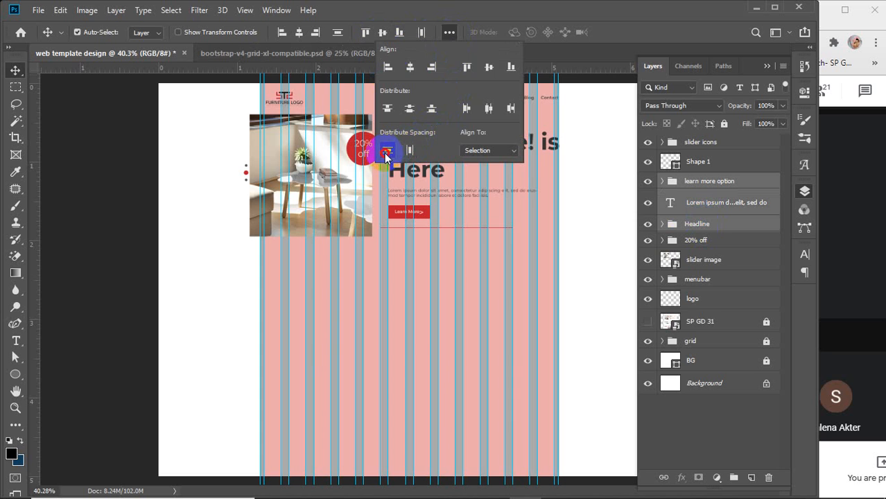
left_click(450, 33)
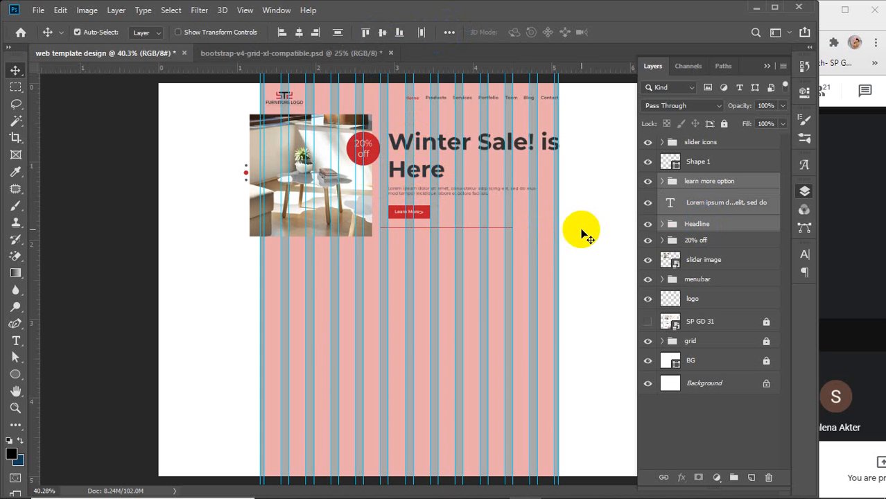
Group all hero layers from slider icons down to logo and name the group "Header"
left_click(716, 141)
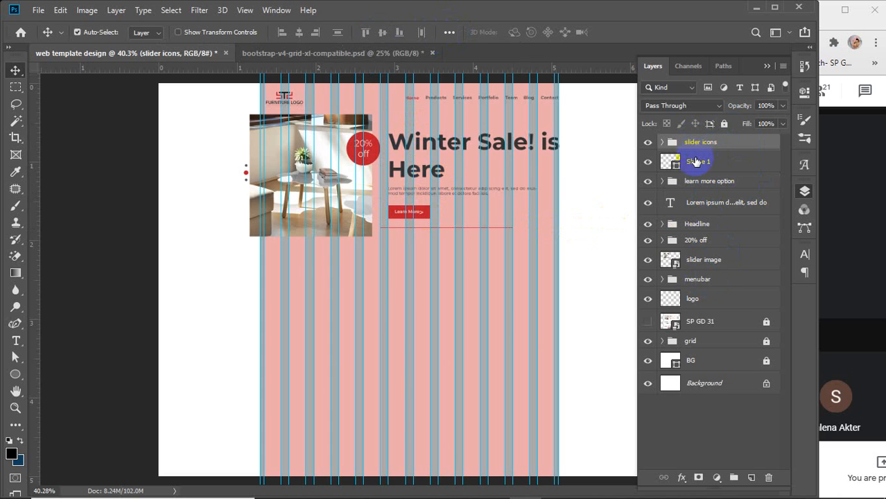
left_click(694, 305, "shift")
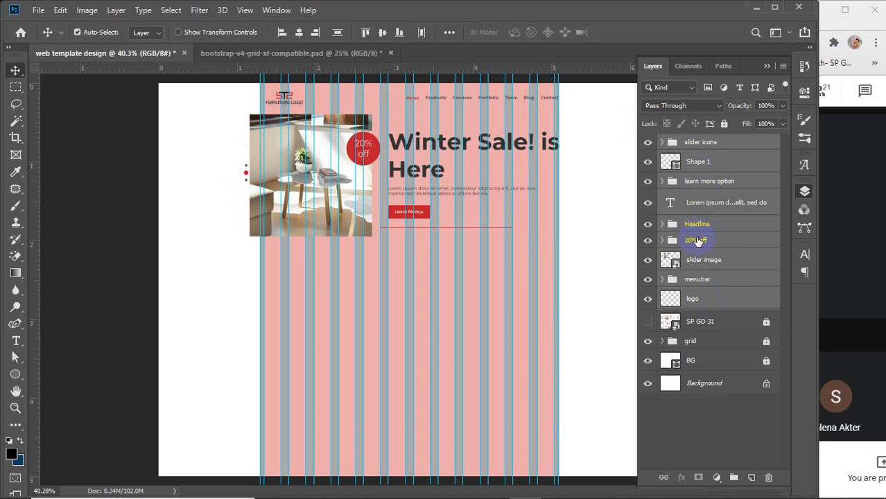
key("ctrl+g")
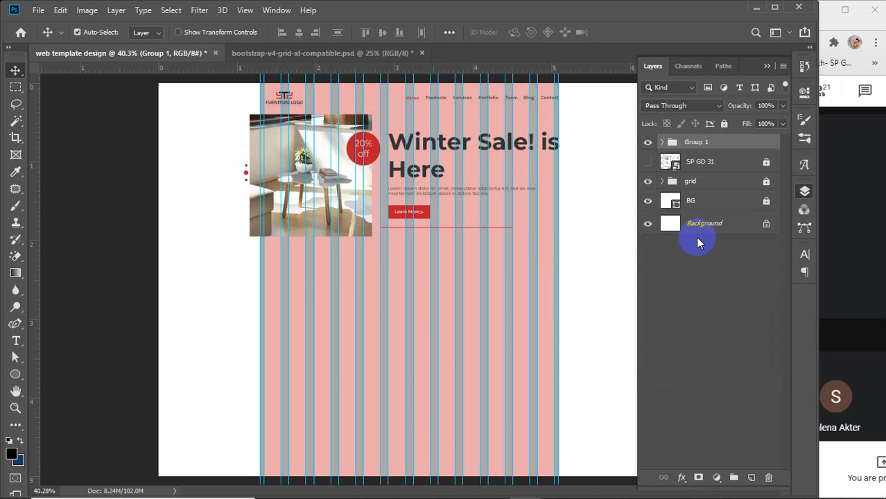
double_click(696, 142)
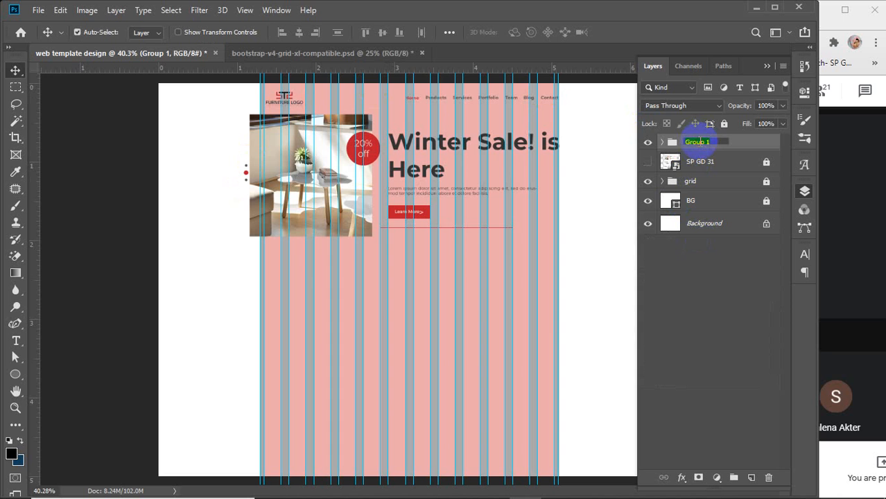
type("Header")
key("Return")
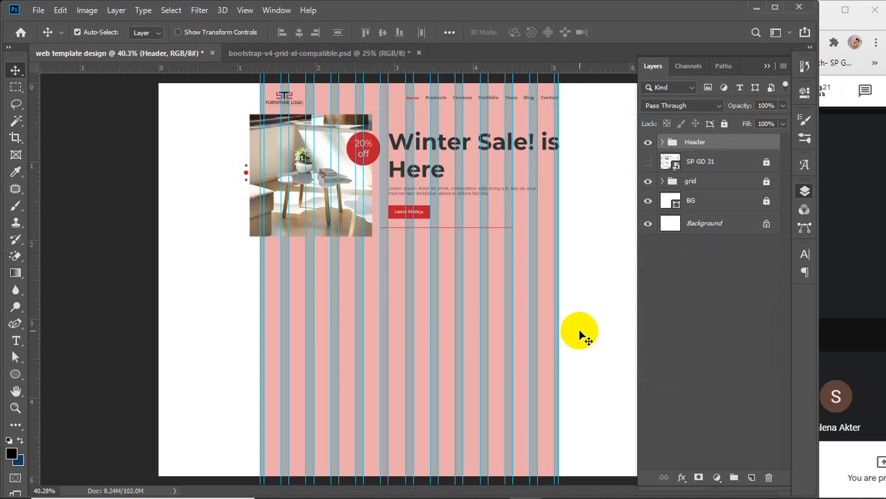
Hide the grid group, and expand and collapse the Header group to review its layers
left_click(647, 181)
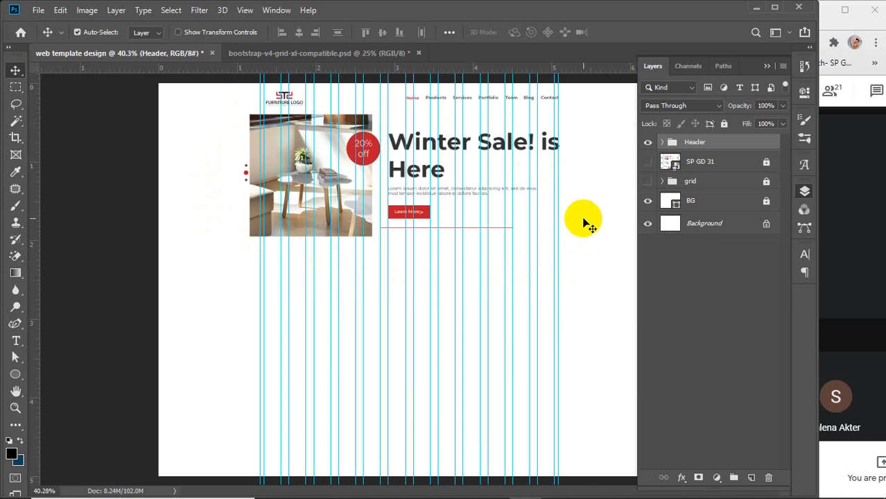
left_click(662, 143)
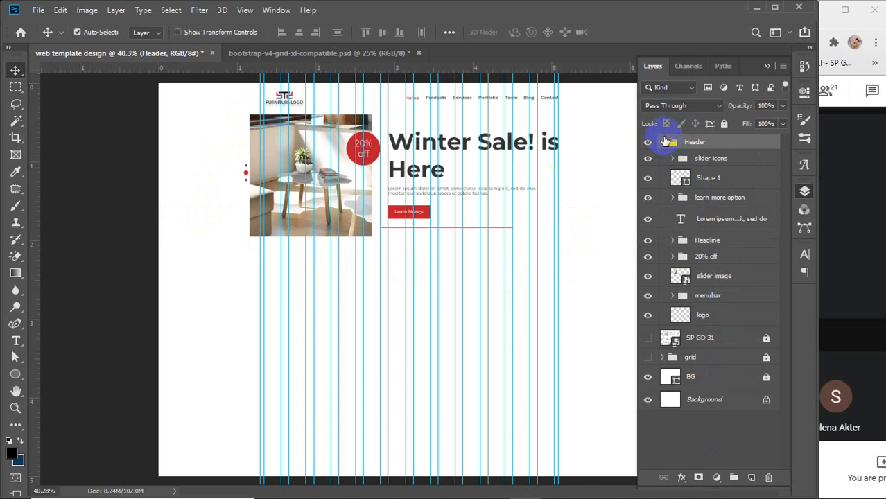
left_click(663, 143)
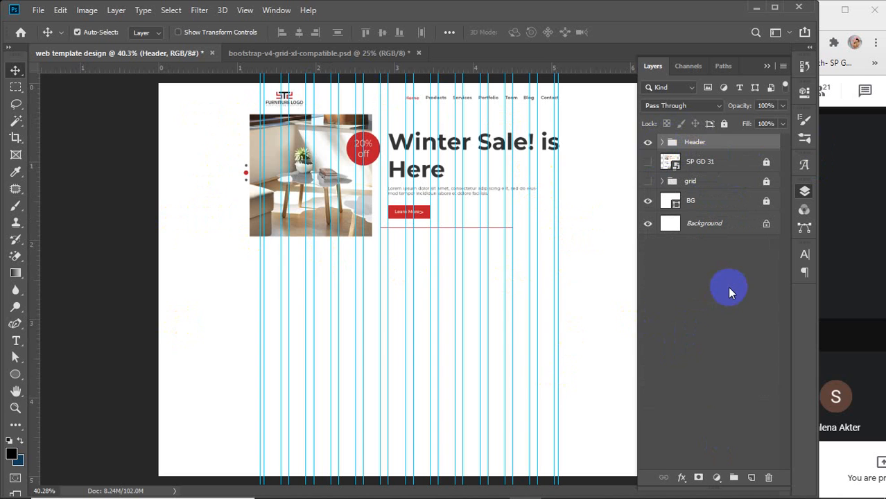
left_click(662, 143)
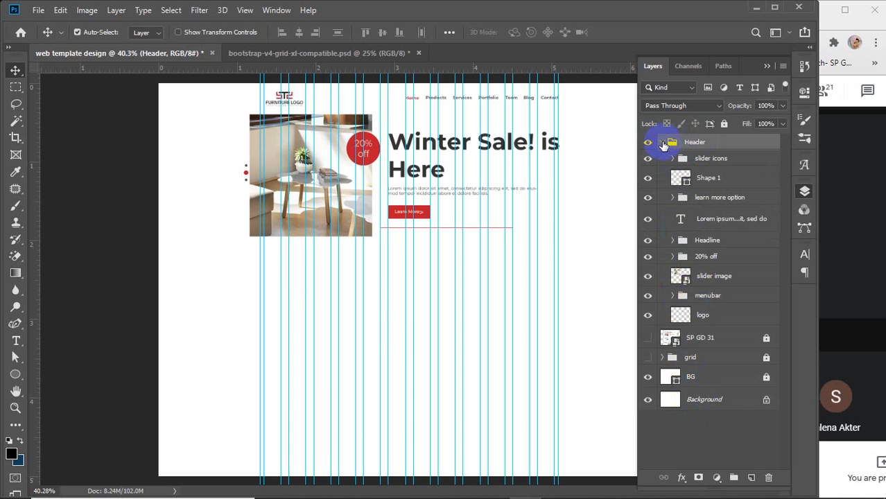
left_click(662, 142)
left_click(662, 143)
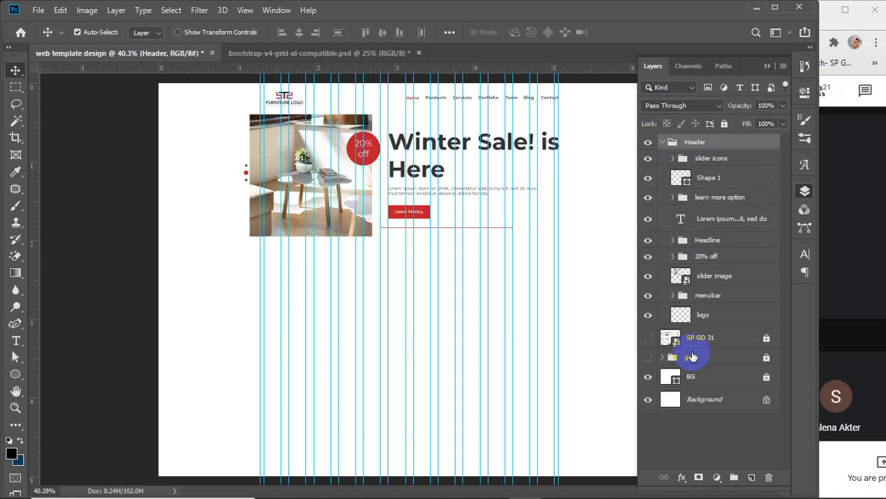
left_click(662, 142)
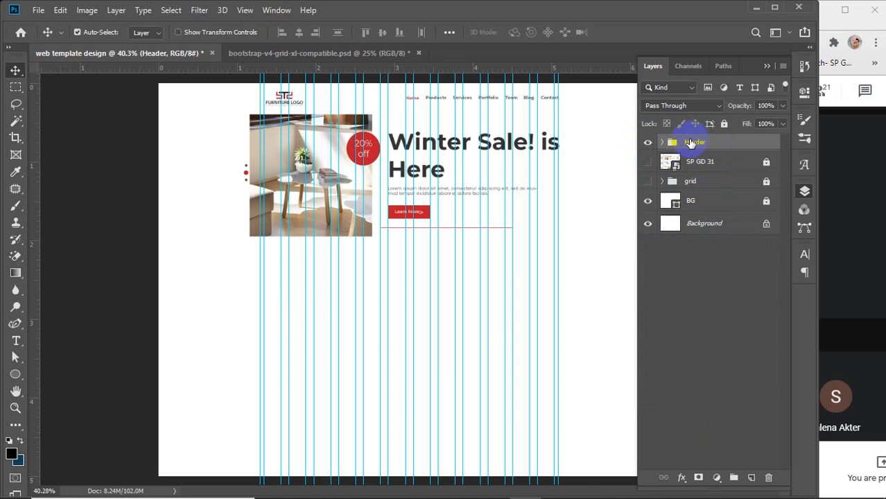
Give the Header group an orange color label
right_click(648, 144)
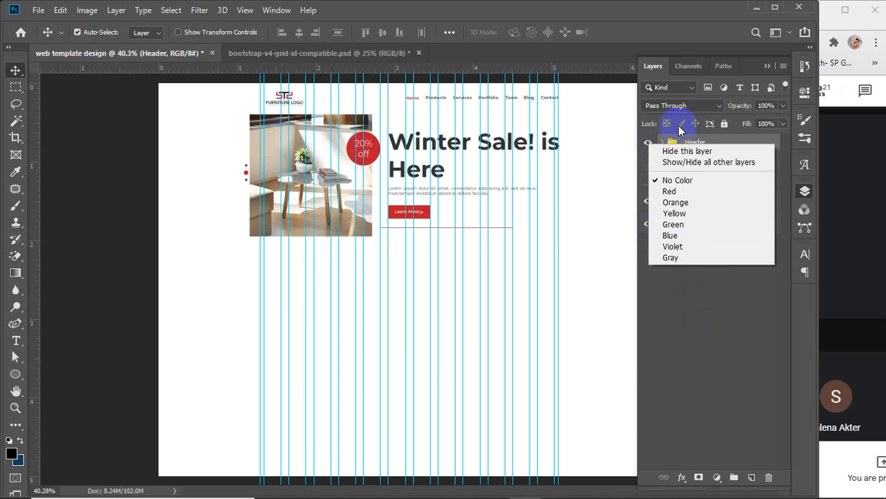
left_click(667, 201)
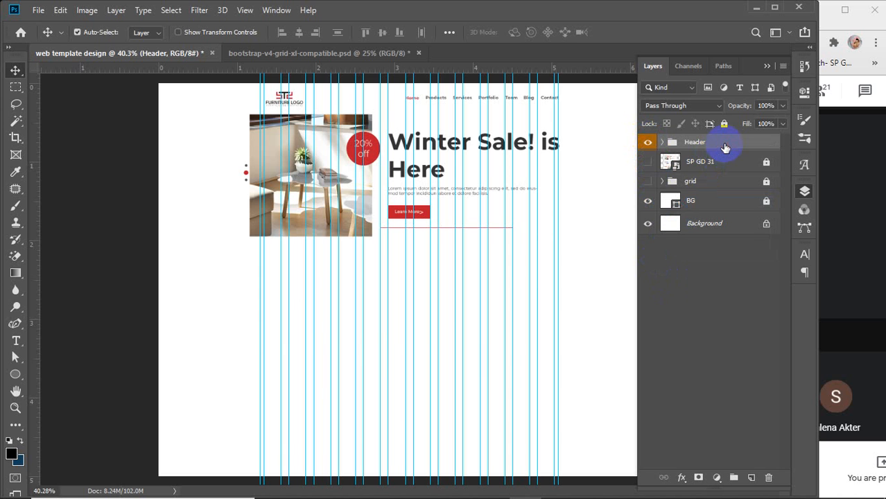
Show the SP GD 31 reference design and select the slider image layer inside the expanded Header group
left_click(647, 162)
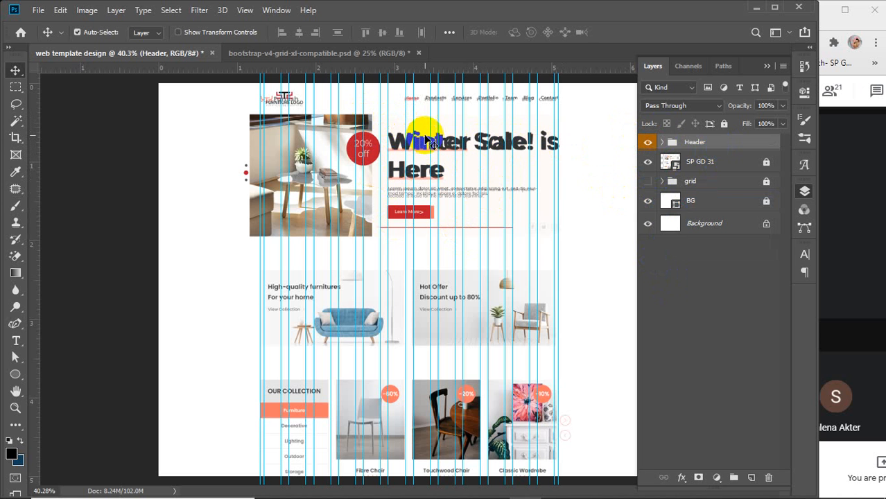
scroll(431, 142, "up", 3)
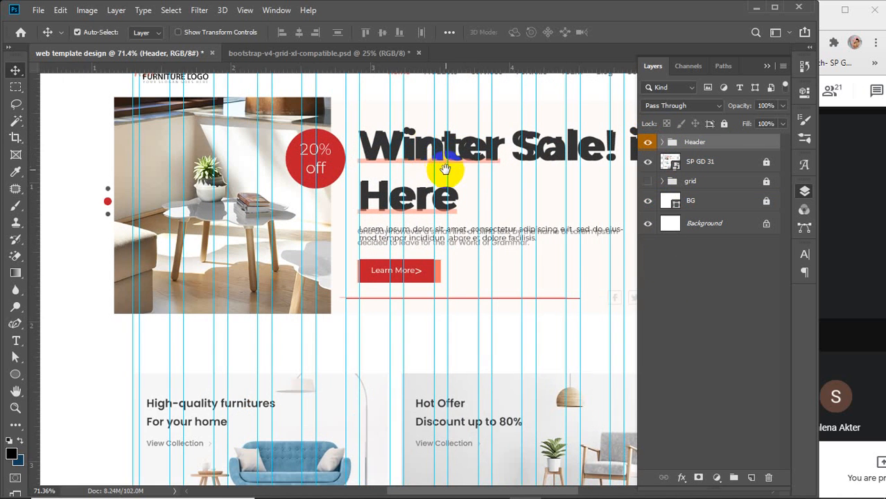
left_click_drag(443, 170, 342, 222)
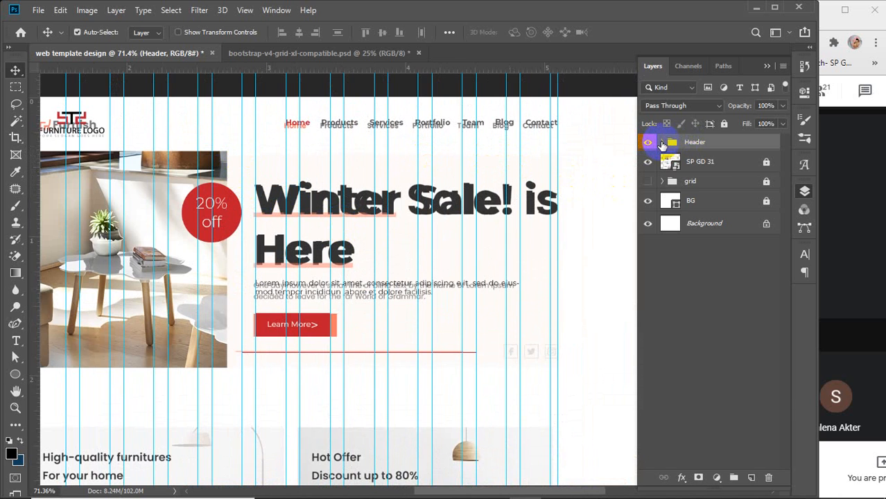
left_click(662, 143)
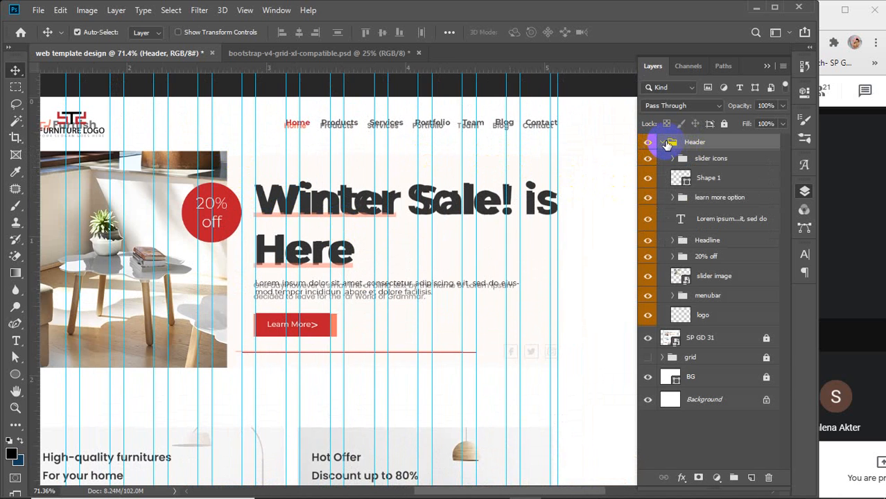
left_click(718, 316)
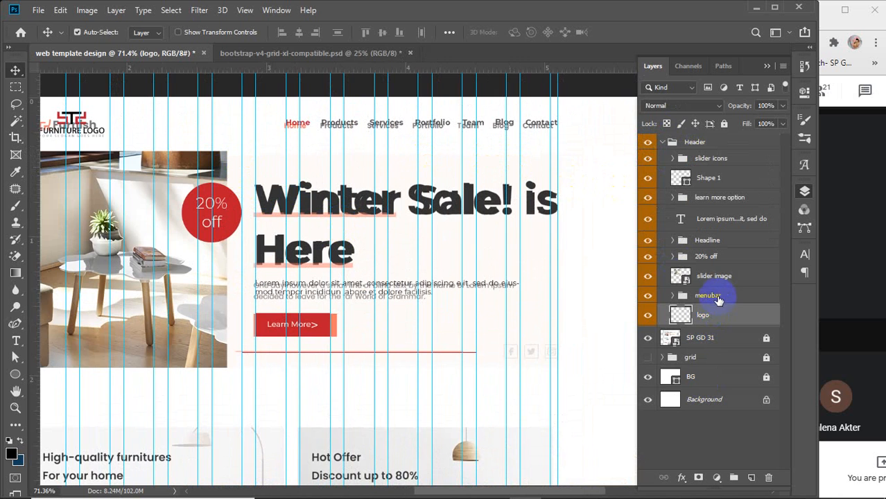
left_click(718, 297)
left_click(714, 278)
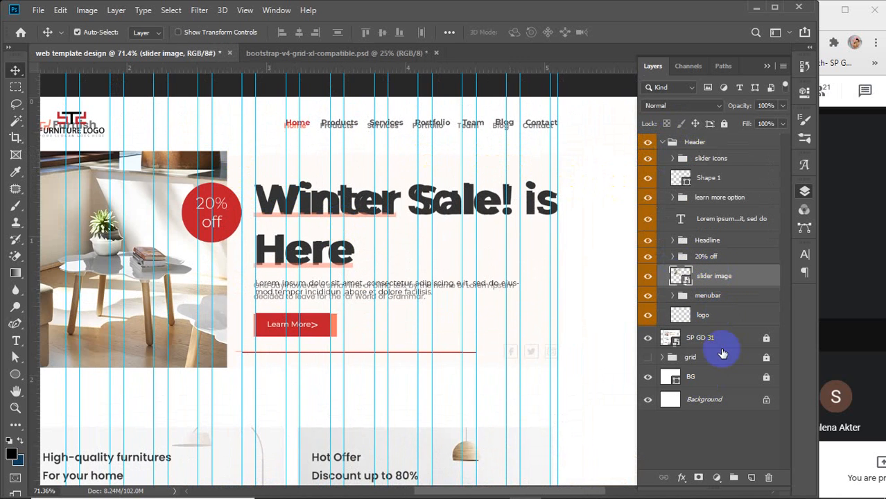
Draw a full-width rectangle shape of about 1918 × 478 px across the hero area, starting below the menu bar
left_click(15, 374)
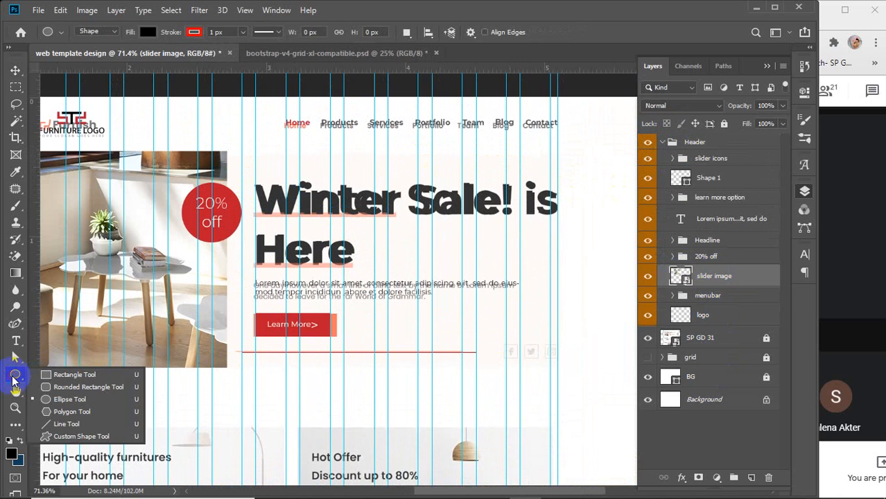
left_click(67, 378)
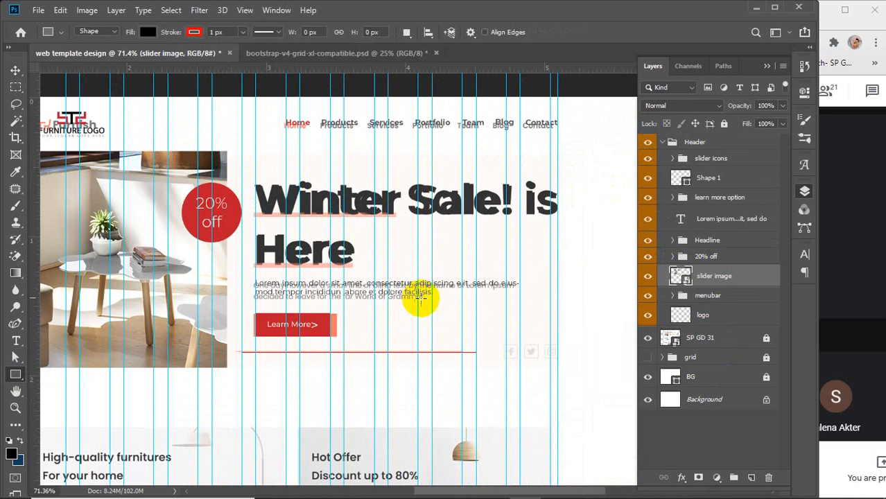
scroll(428, 287, "down", 1)
scroll(428, 286, "down", 3)
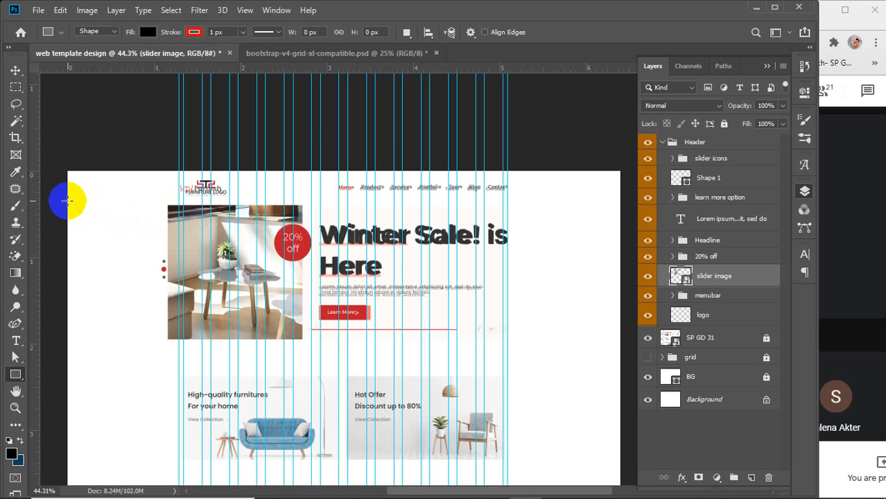
left_click_drag(67, 201, 621, 336)
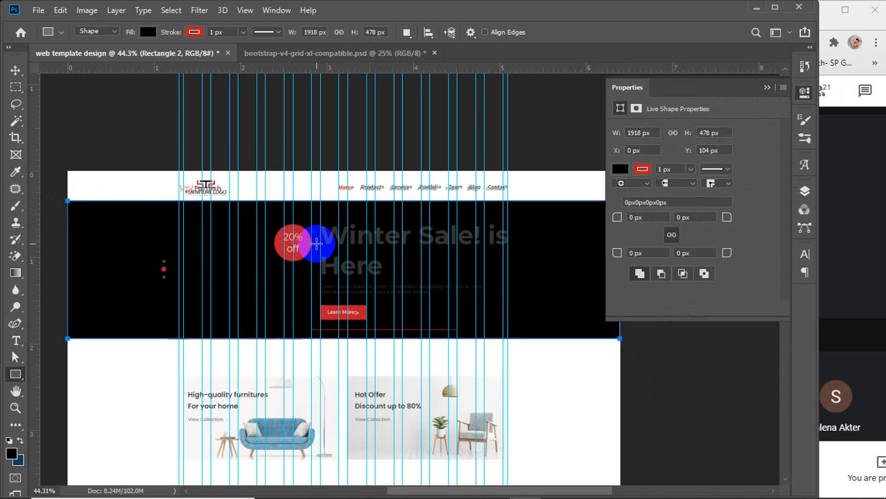
Lower the rectangle's upper edge with Free Transform so the shape is about 465 px high
key("v")
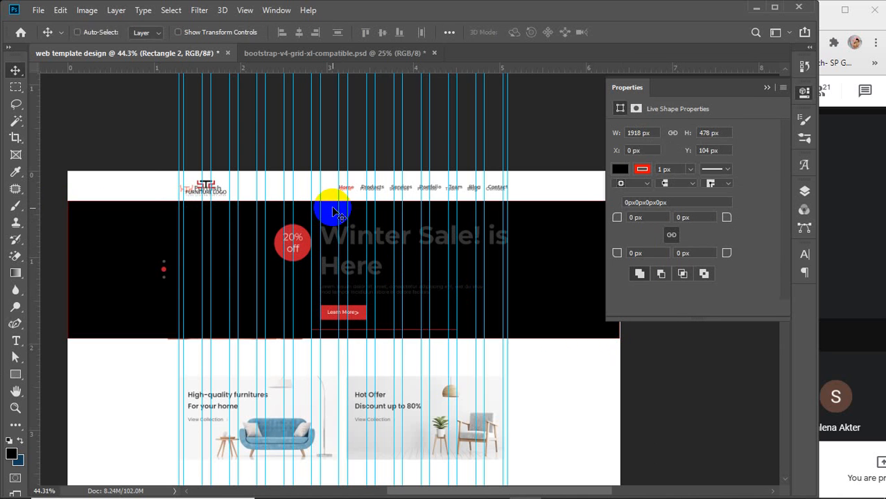
key("ctrl+t")
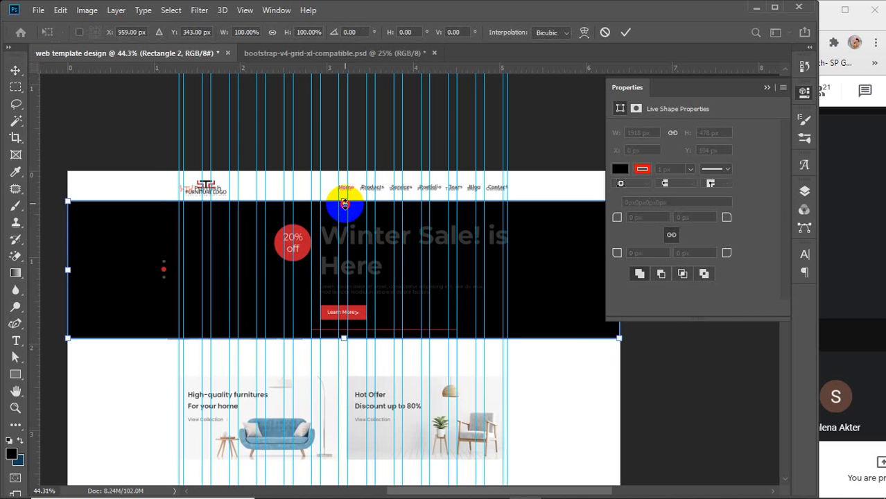
left_click_drag(344, 204, 341, 203)
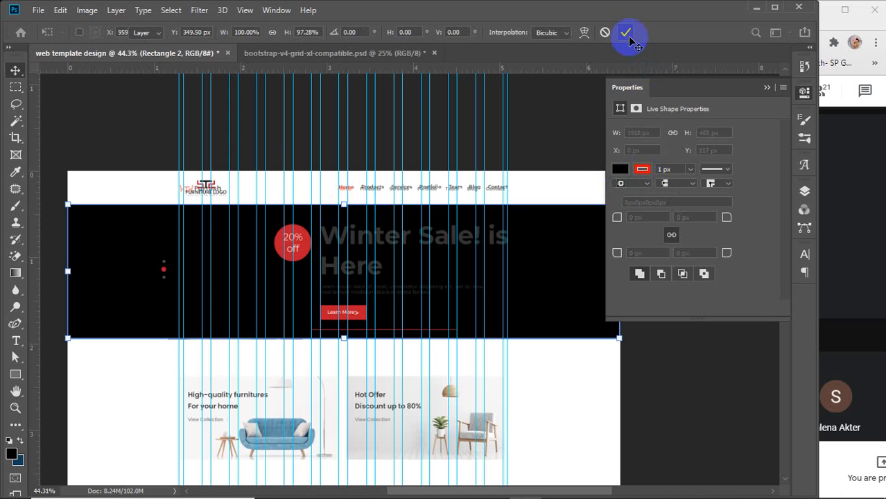
left_click(625, 32)
Remove the hero rectangle's stroke and fill it with the light orange swatch
left_click(642, 169)
left_click(627, 194)
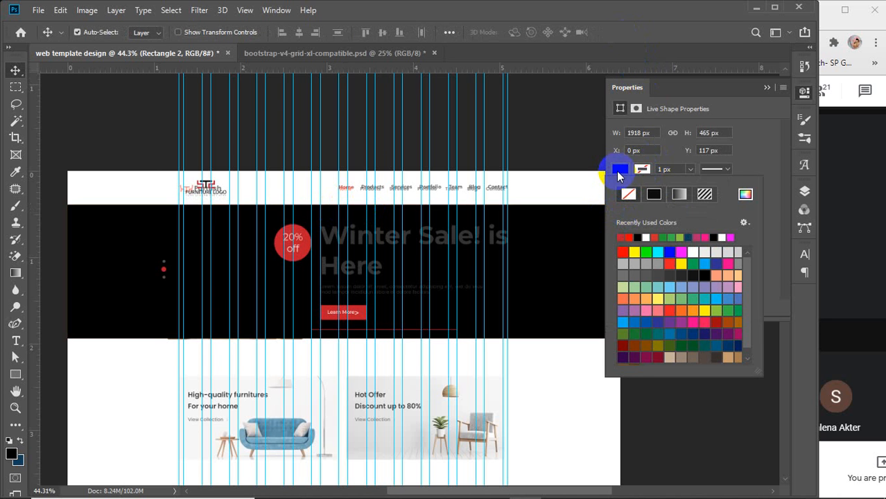
left_click(619, 172)
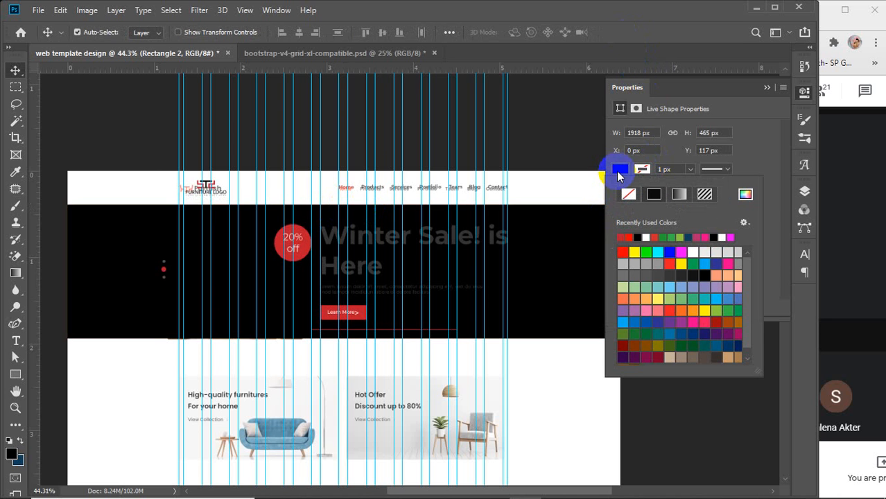
left_click(738, 276)
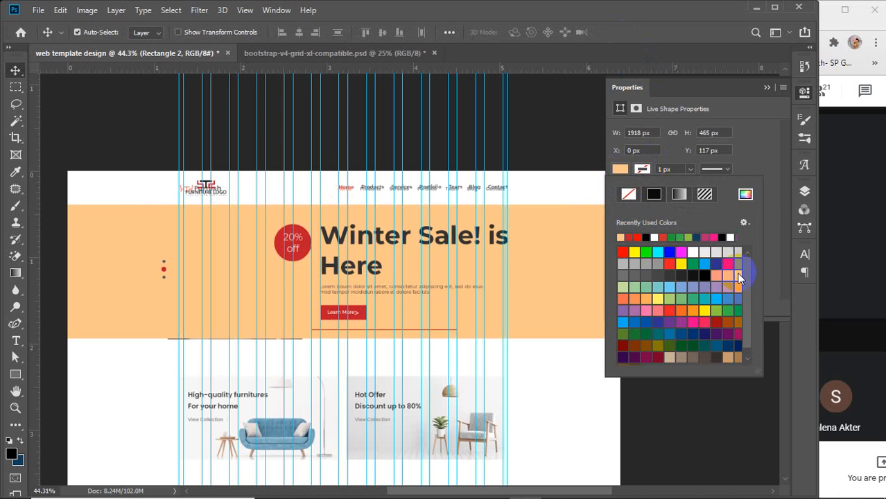
Set the light orange rectangle's opacity to 10% and move its layer directly below the slider image layer
left_click(621, 171)
left_click(766, 87)
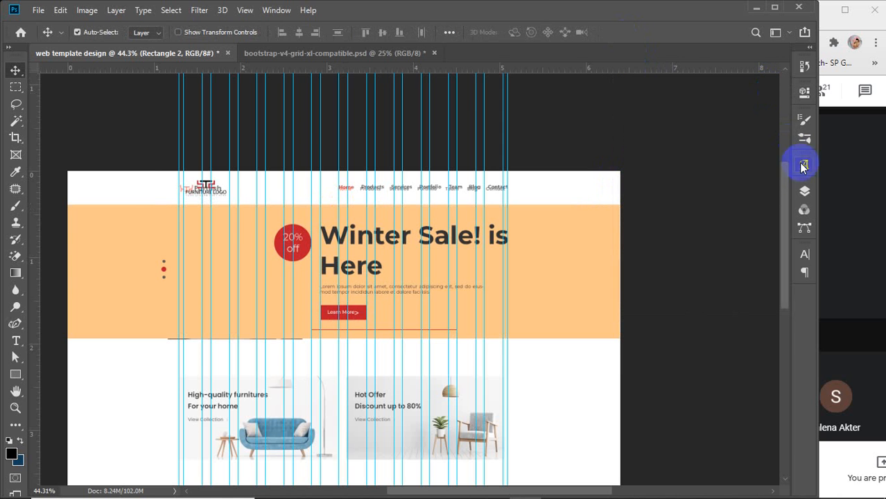
left_click(803, 189)
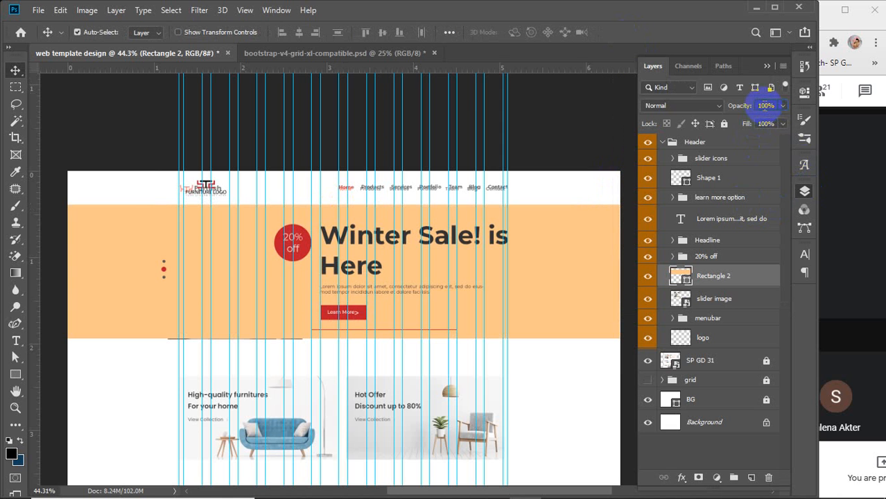
left_click_drag(742, 109, 721, 117)
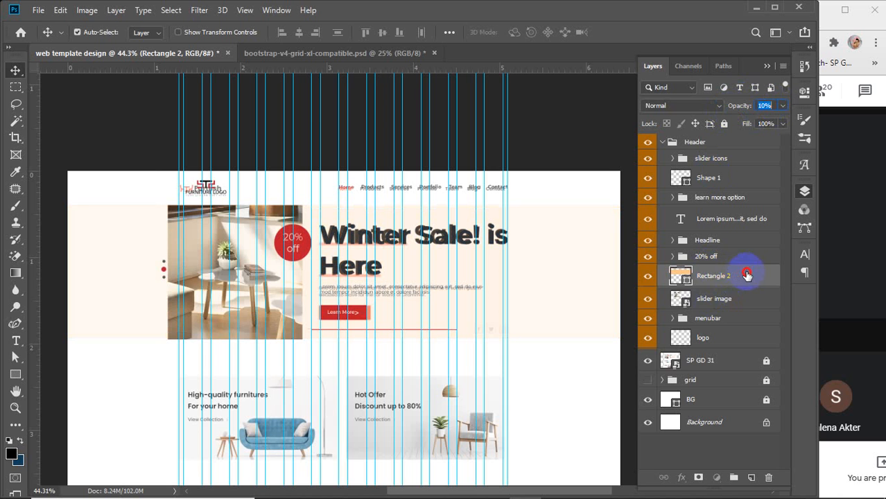
left_click_drag(746, 270, 736, 315)
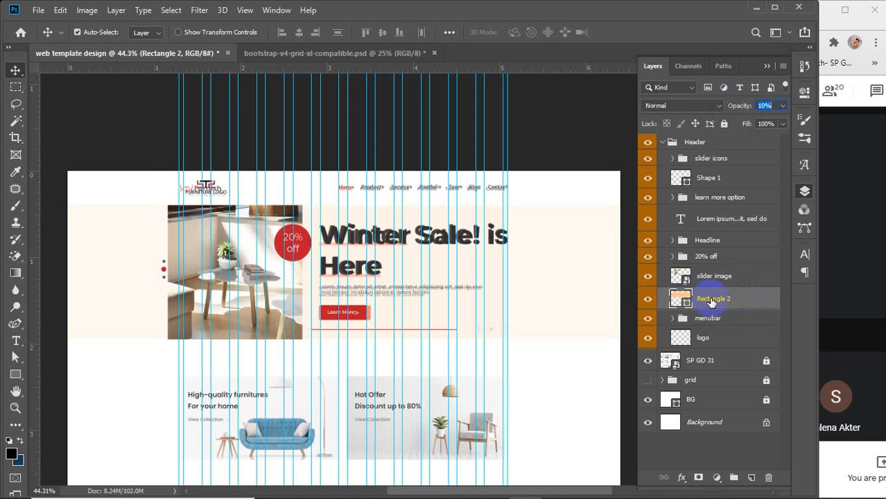
Rename the Rectangle 2 layer as slider bg
double_click(710, 300)
type("hea")
key("BackSpace")
key("BackSpace")
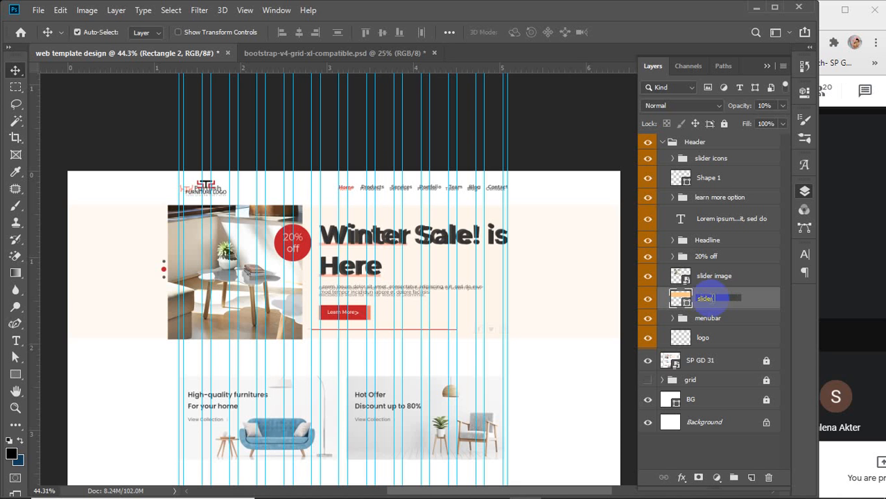
key("Return")
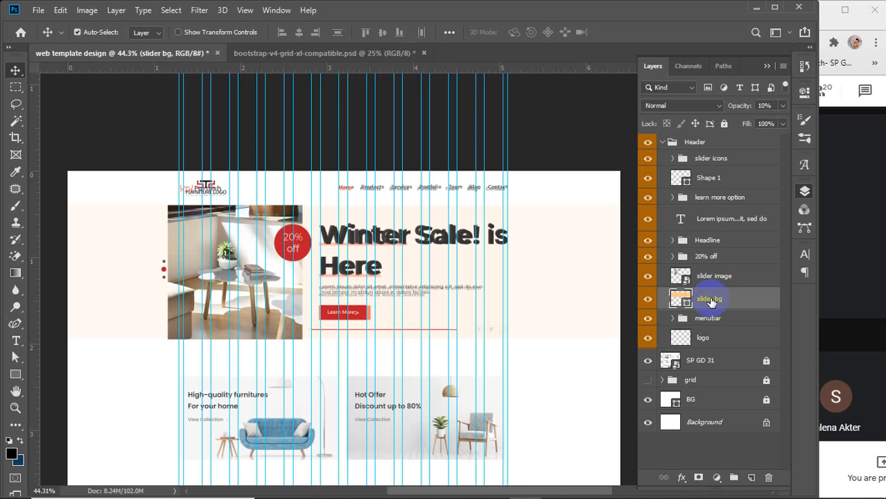
Collapse the Header group, hide the SP GD 31 reference, and toggle the group's visibility to review the finished header
left_click(662, 143)
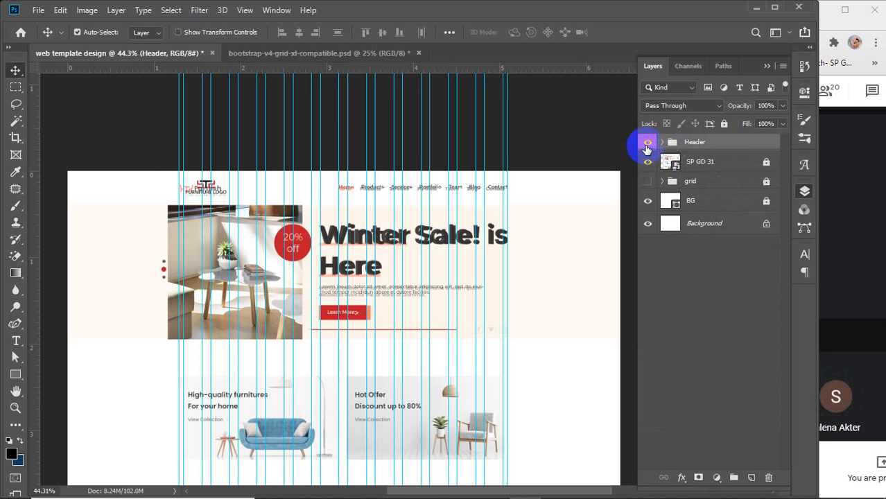
left_click(647, 162)
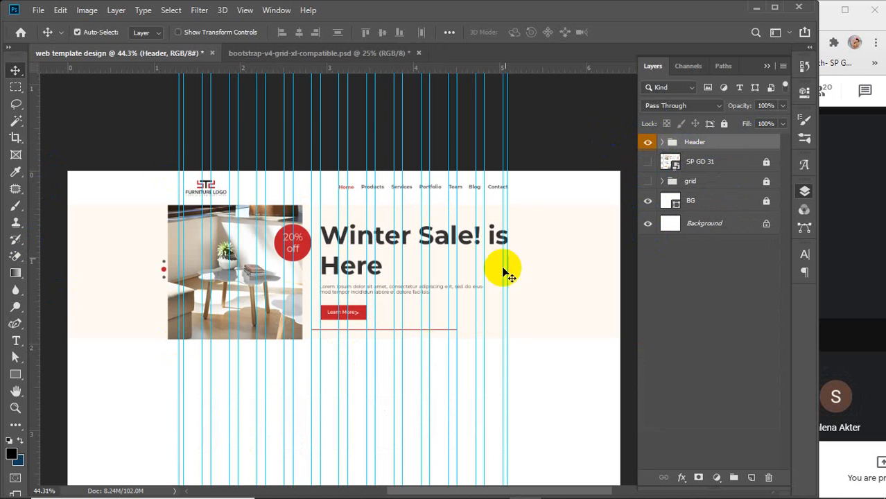
left_click(648, 142)
left_click(647, 143)
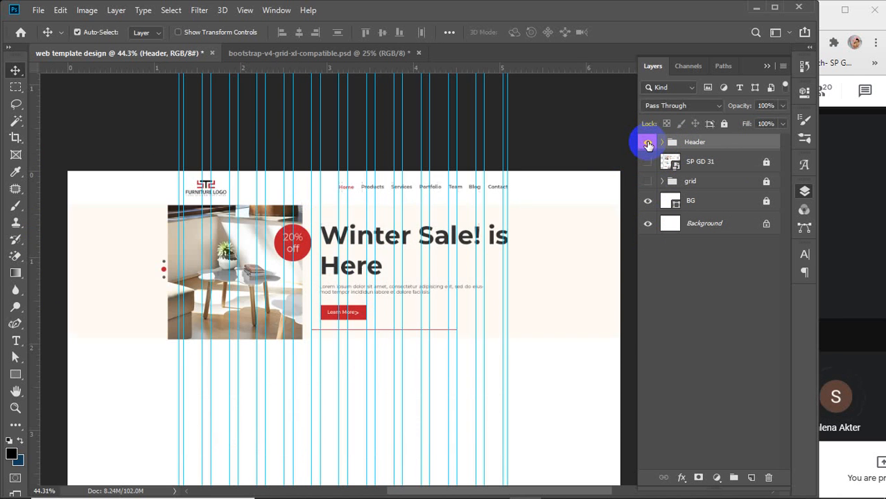
left_click(648, 142)
left_click(647, 142)
left_click(648, 144)
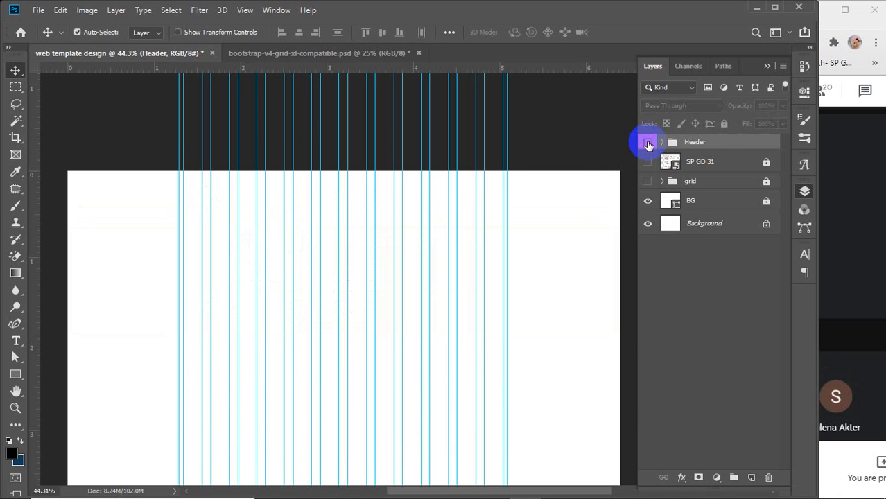
left_click(648, 144)
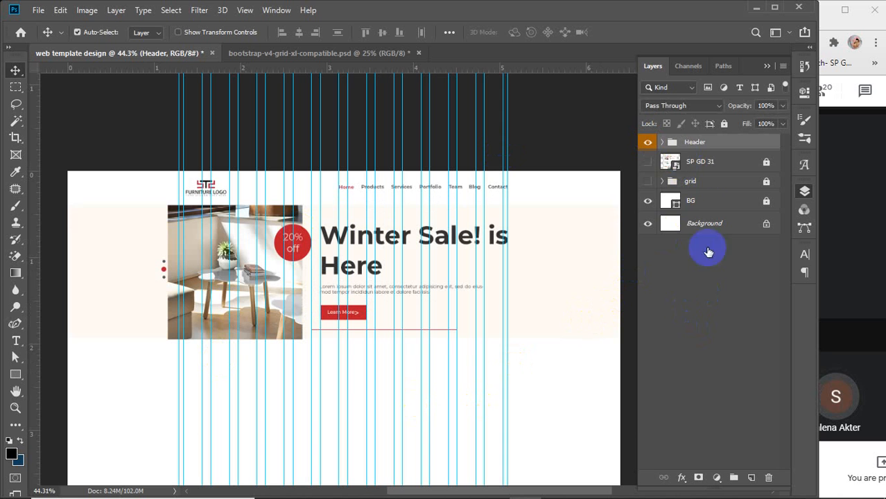
Check the slider bg layer inside the Header group, collapse the group, and show the SP GD 31 reference again
left_click(662, 141)
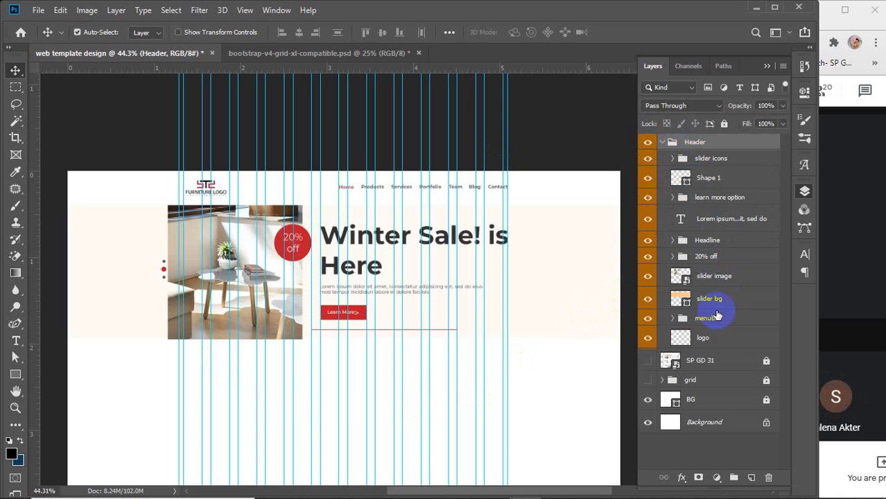
mouse_move(708, 299)
left_mouse_down()
mouse_move(702, 231)
mouse_move(704, 335)
mouse_move(707, 315)
left_mouse_up()
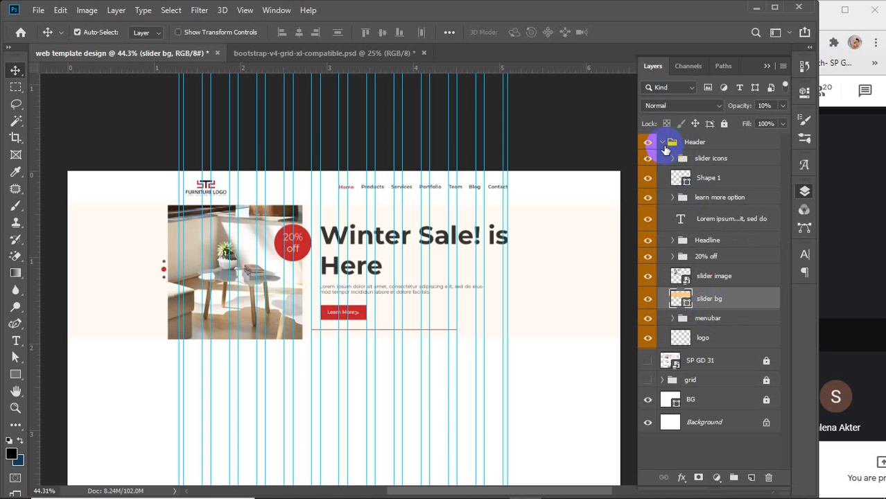
left_click(663, 144)
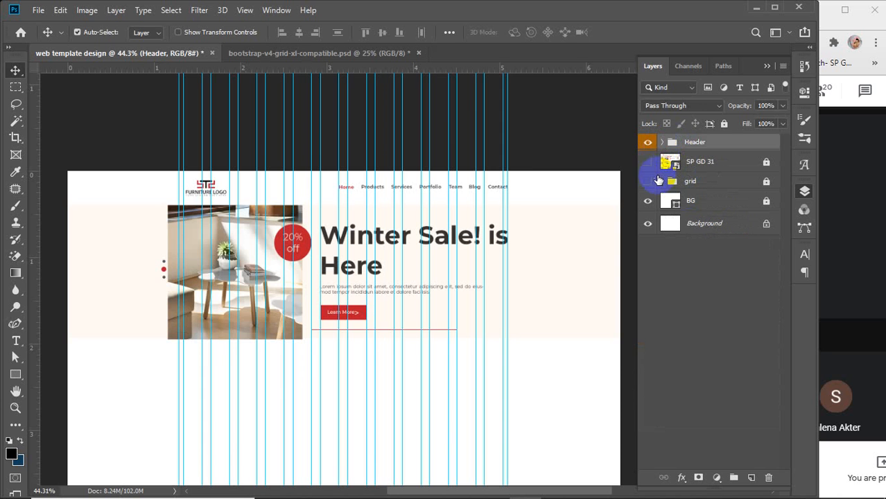
left_click(648, 163)
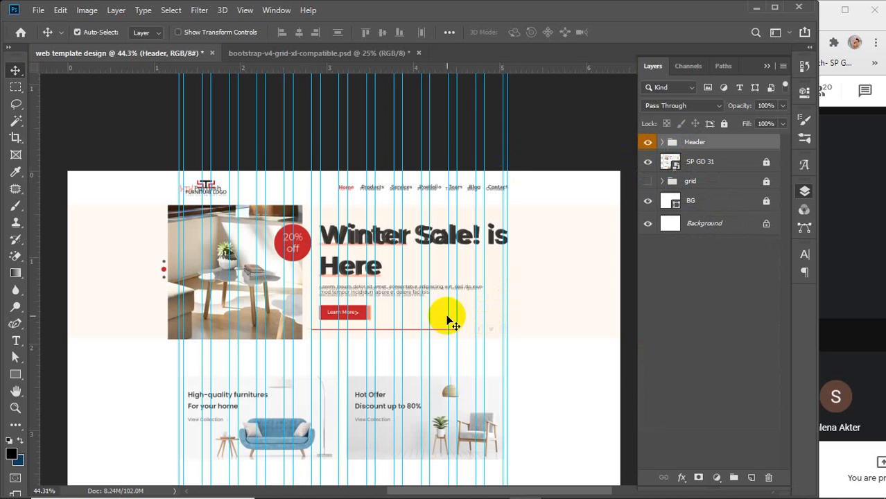
Open the Canvas Size settings for the web template and anchor the existing canvas at the top centre
scroll(373, 337, "down", 4)
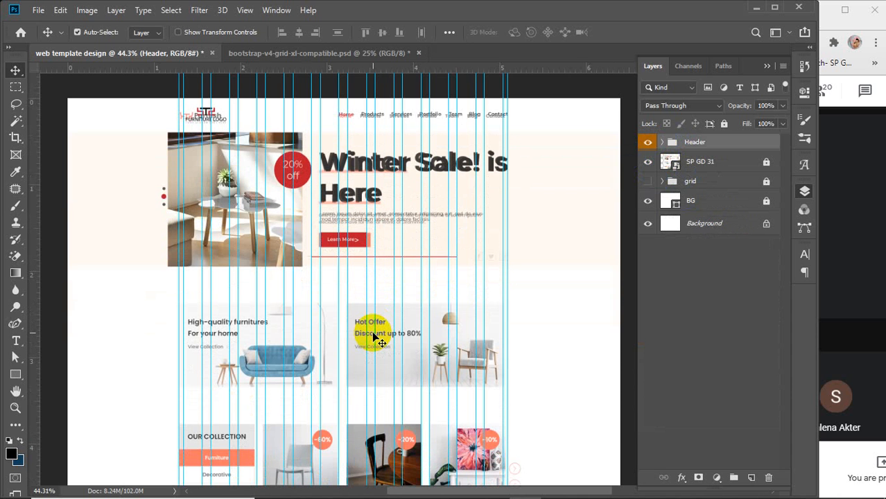
scroll(374, 338, "down", 9)
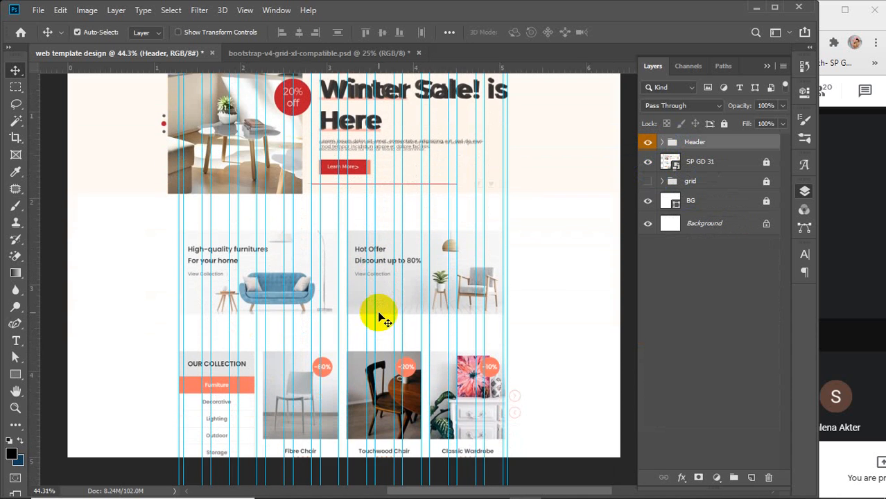
scroll(379, 318, "up", 3)
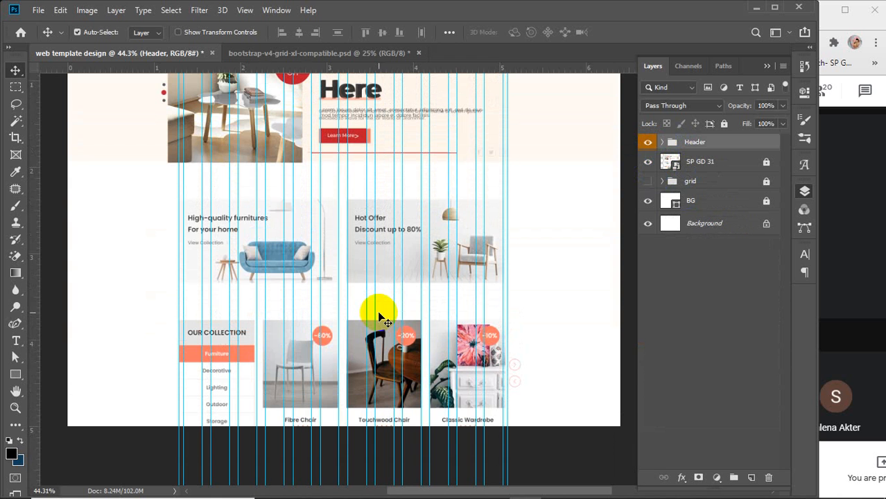
key("ctrl+minus")
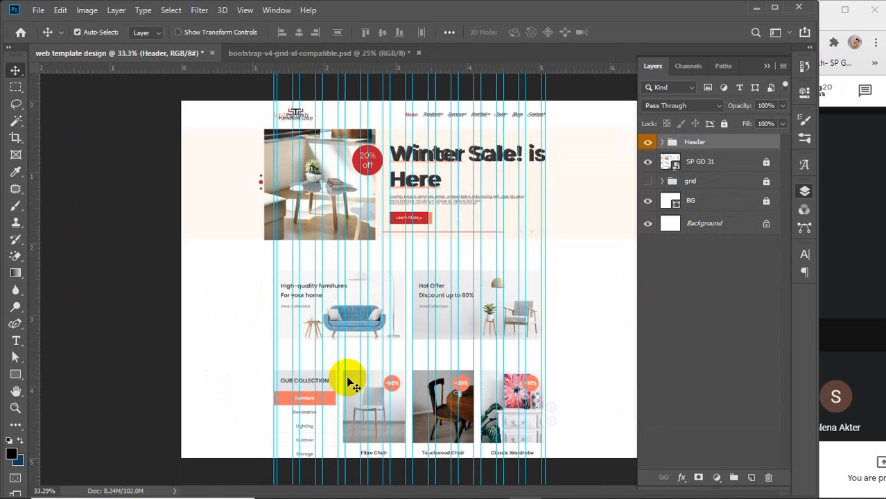
scroll(348, 381, "down", 2)
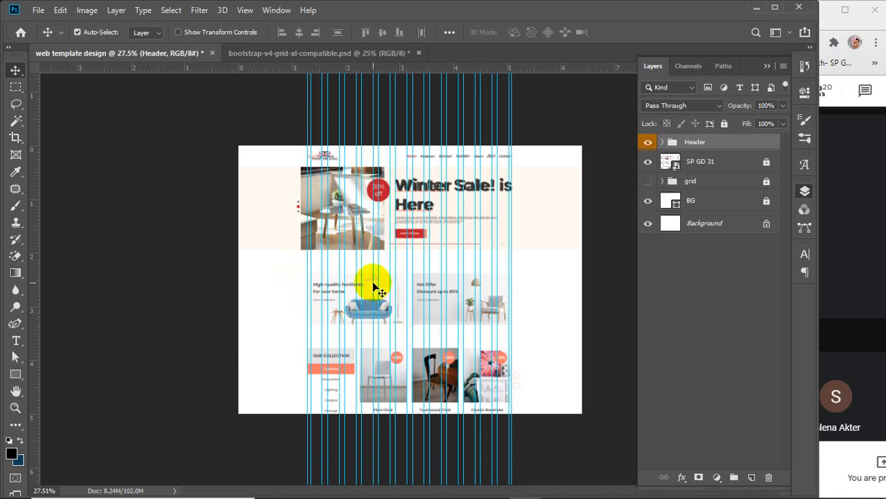
left_click(89, 11)
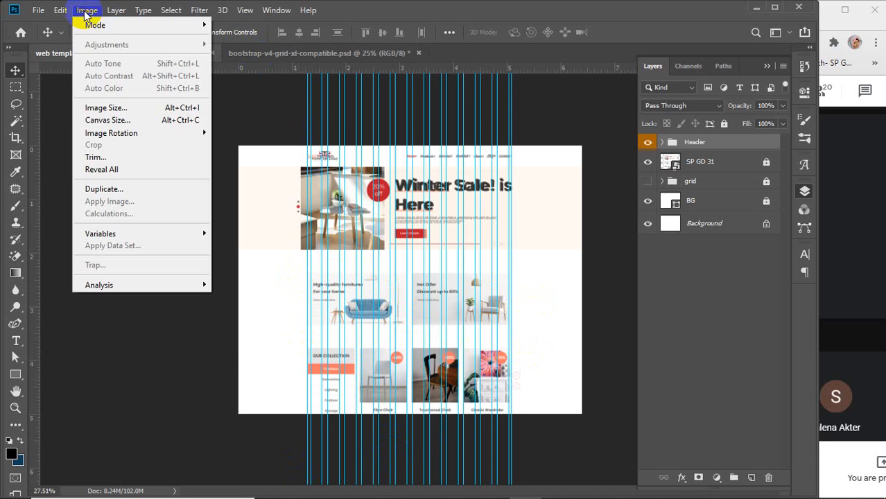
left_click(110, 122)
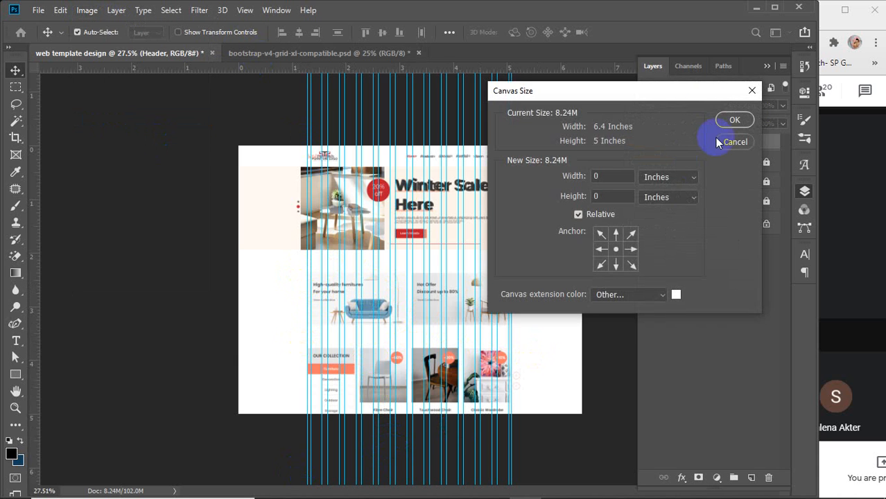
left_click_drag(682, 89, 702, 59)
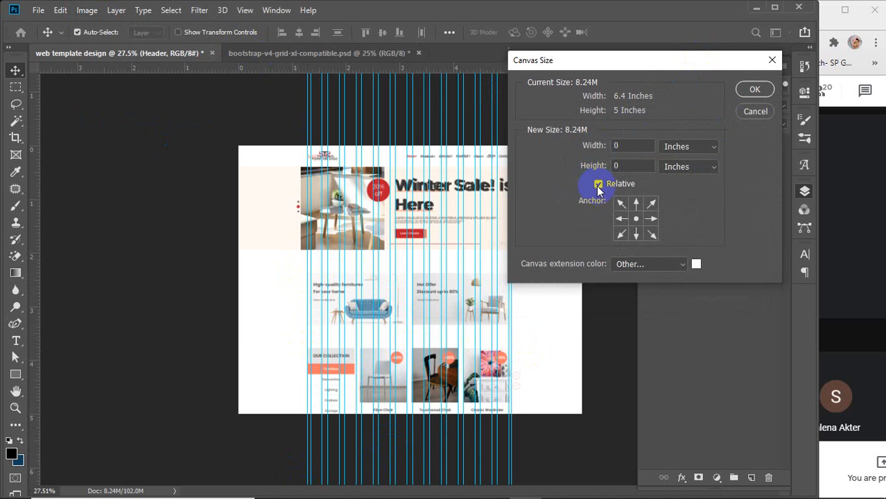
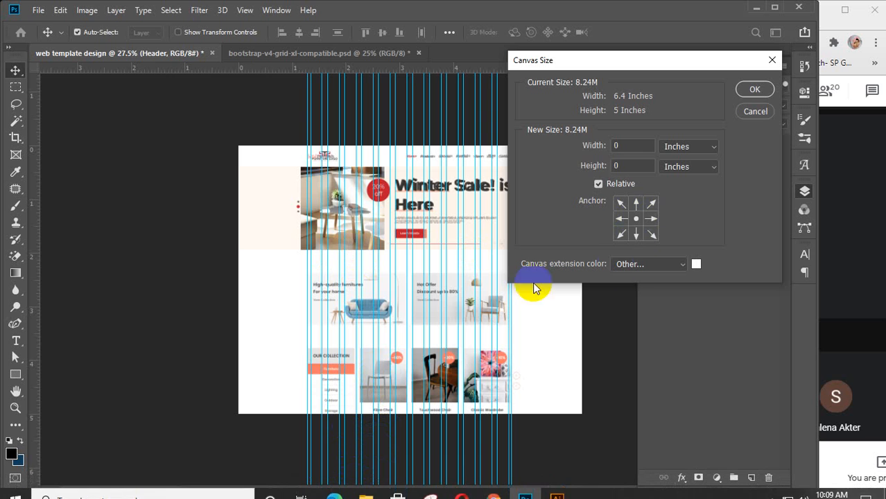
left_click(635, 203)
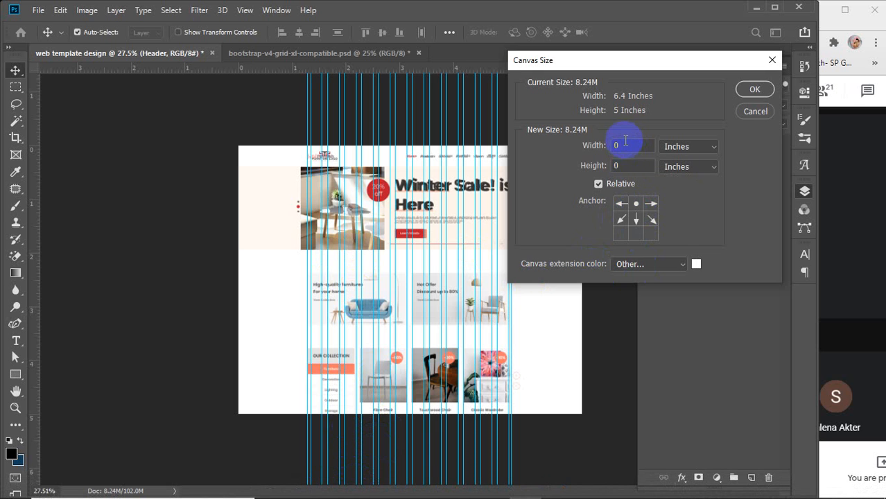
Try to extend the canvas height by 1000 inches
left_click(580, 166)
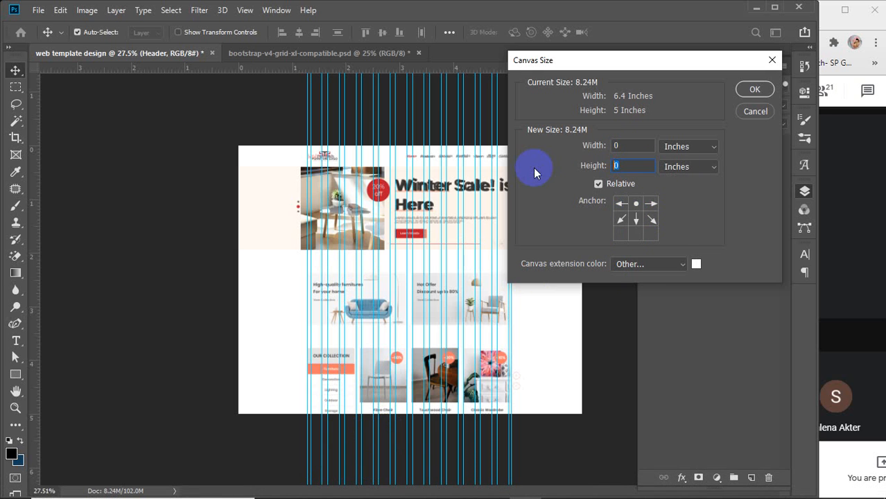
type("100")
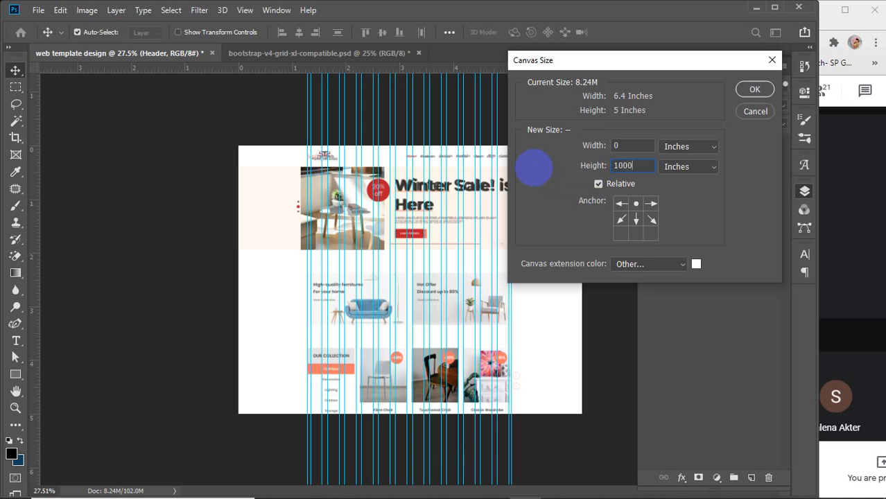
type("0")
left_click(534, 169)
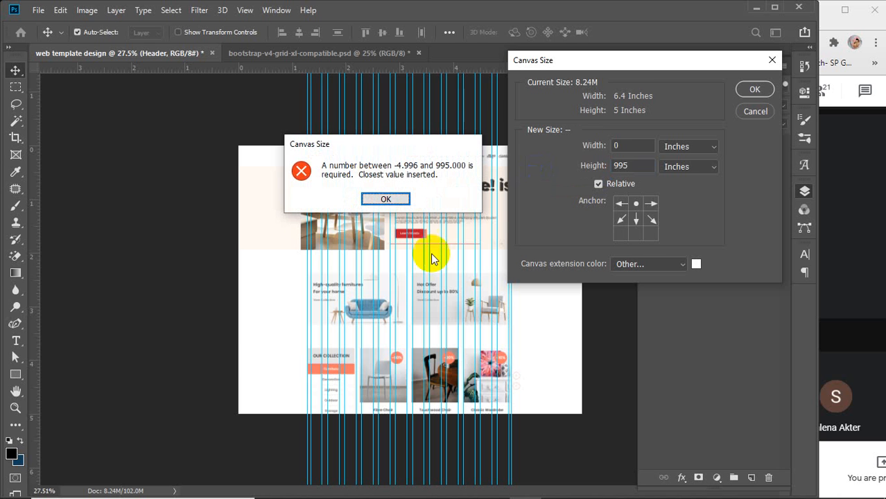
left_click(373, 204)
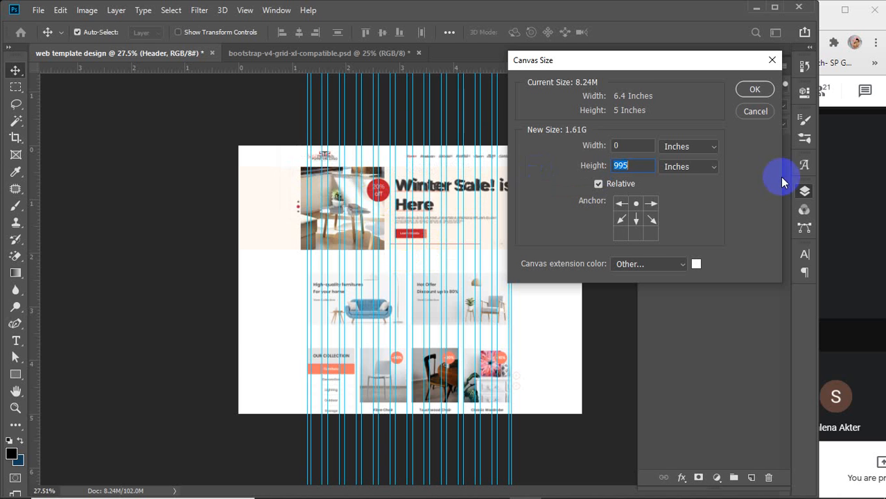
Switch the canvas size units to pixels and extend the canvas height by 1000 pixels
left_click(716, 145)
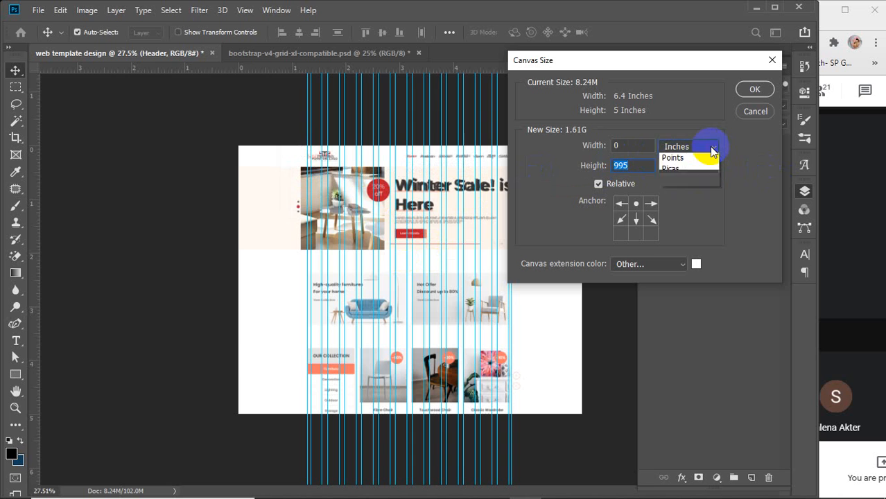
left_click(688, 171)
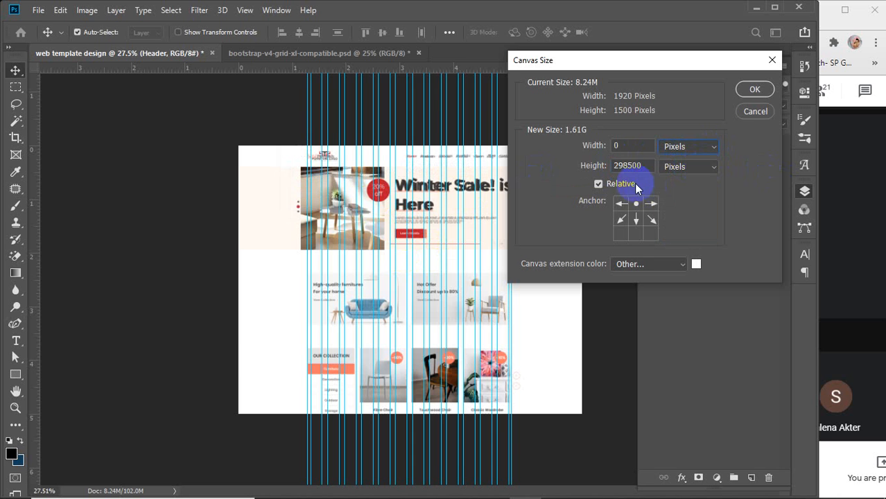
left_click(595, 169)
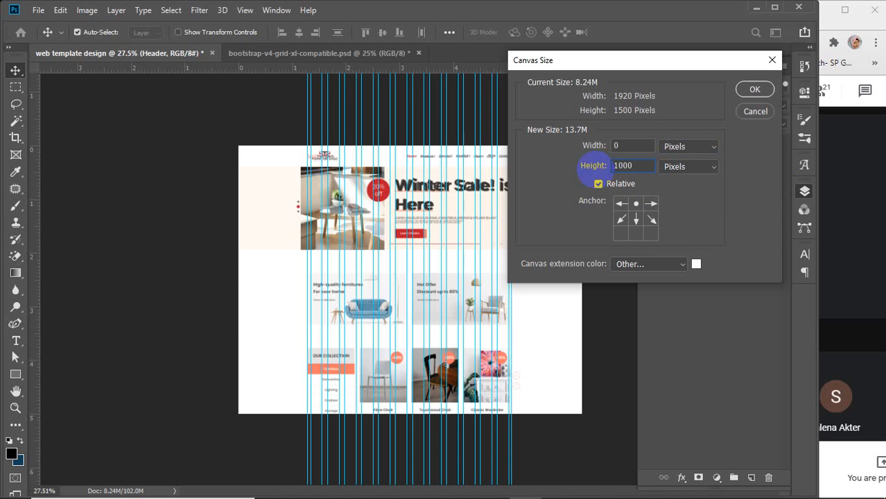
left_click(739, 91)
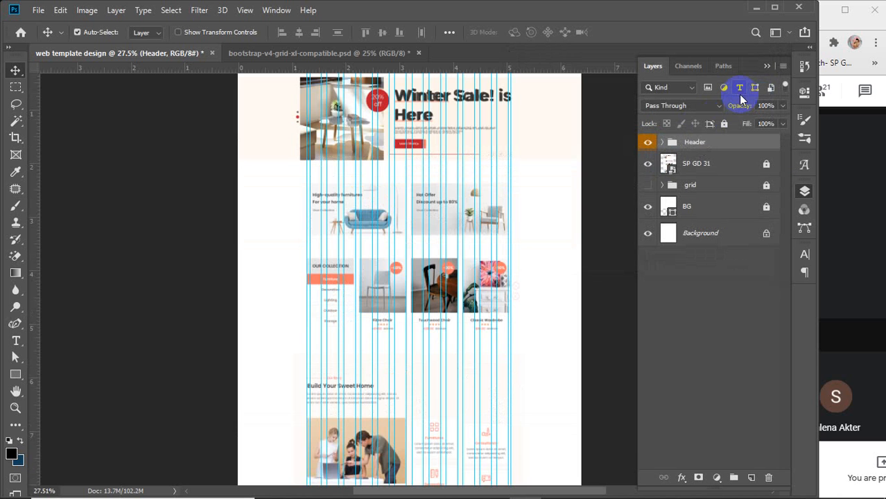
scroll(414, 414, "down", 5)
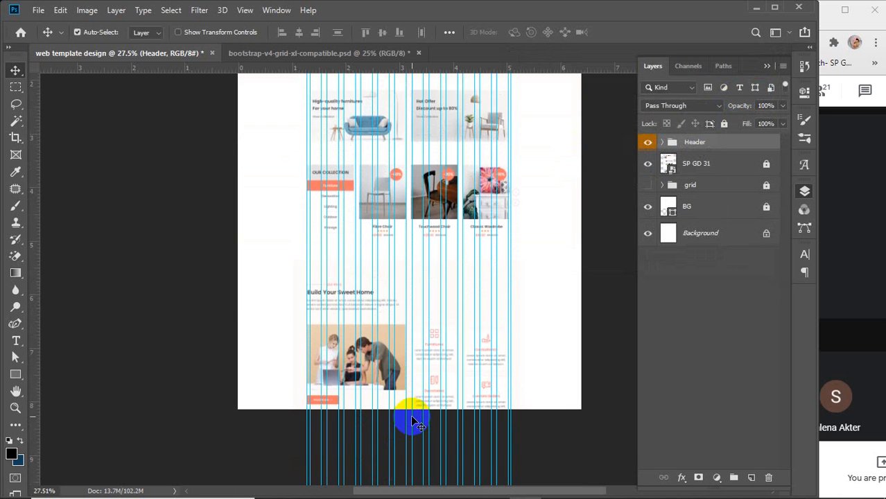
scroll(413, 421, "up", 5)
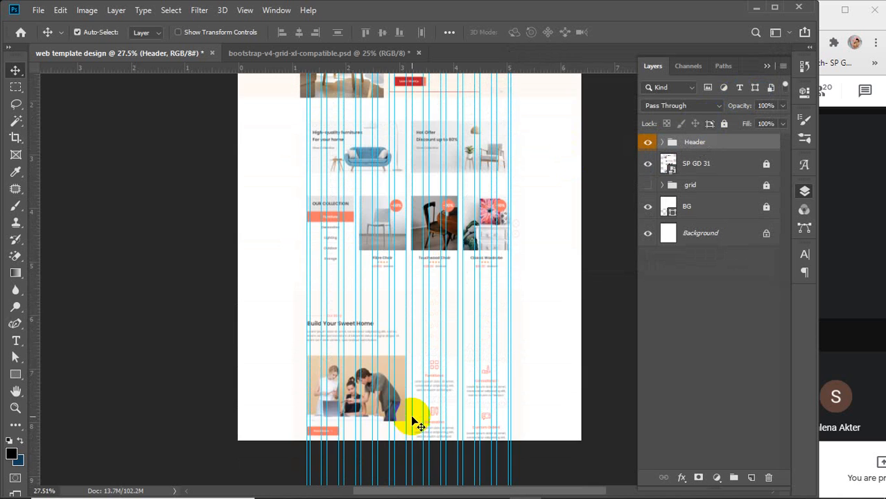
Examine the reference design's sections below the header, from the promo banners to the Build Your Sweet Home block
scroll(414, 423, "up", 2)
scroll(415, 417, "down", 1)
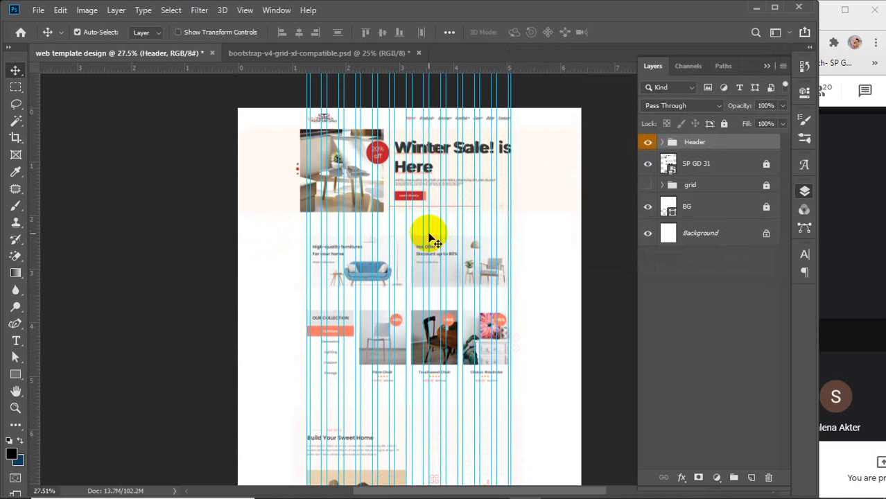
scroll(317, 381, "down", 4)
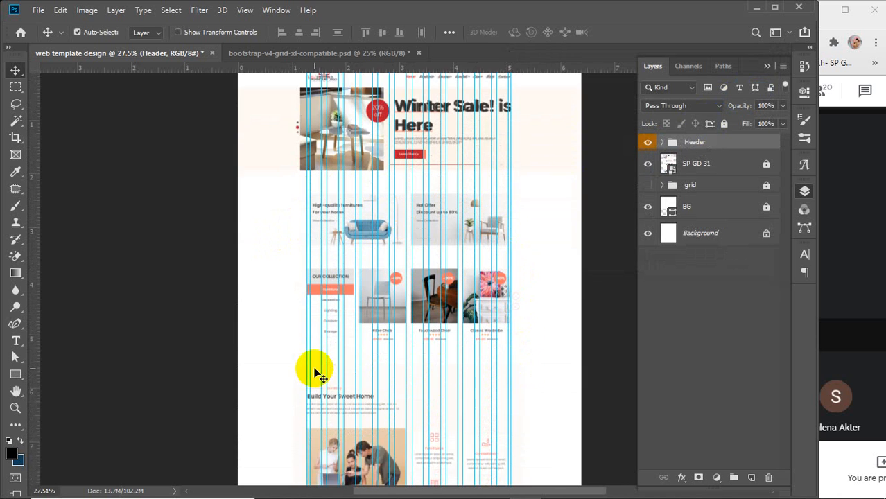
scroll(317, 381, "up", 5)
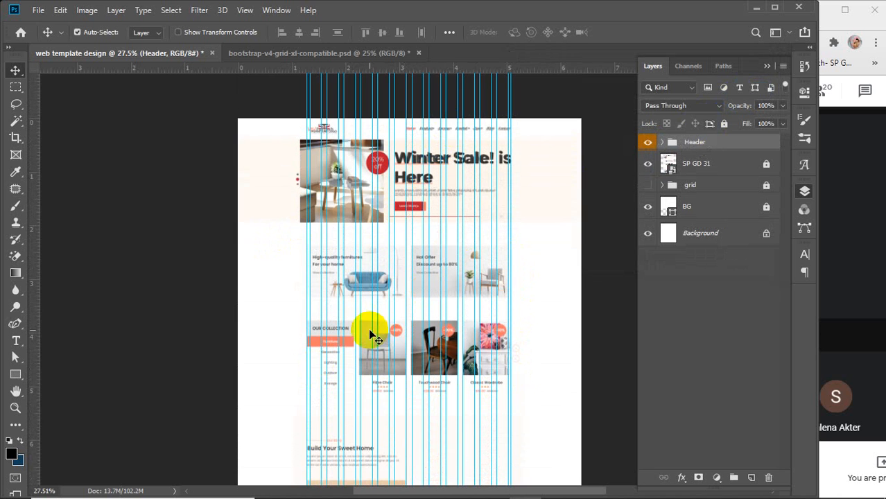
scroll(370, 332, "down", 15)
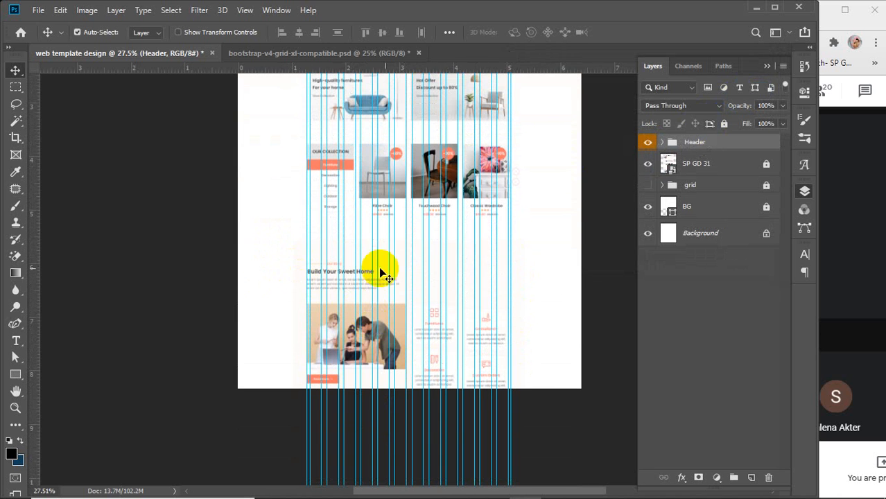
scroll(416, 313, "up", 5)
scroll(416, 312, "up", 10)
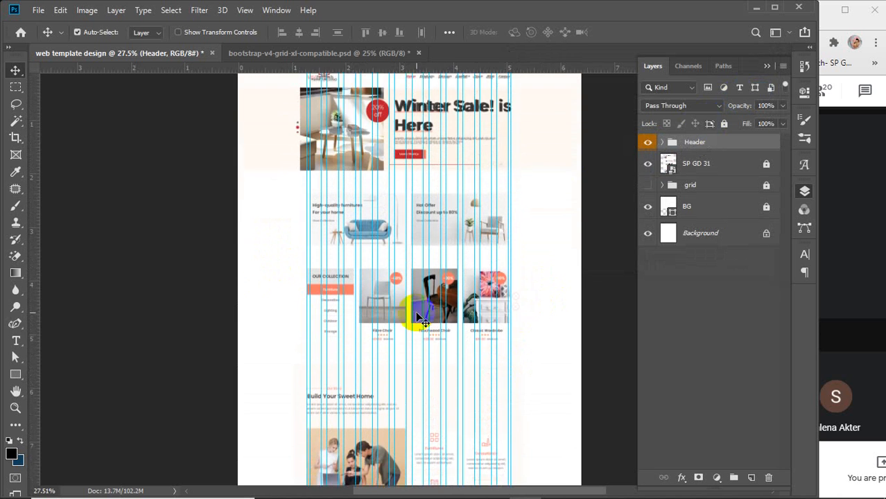
scroll(409, 208, "up", 3)
scroll(387, 281, "up", 1)
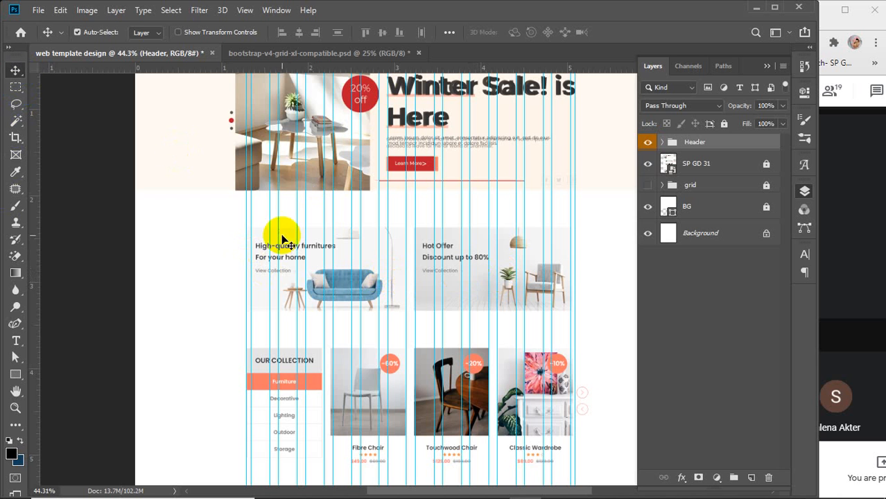
Deselect the Header group so that no layer is selected
left_click(699, 142)
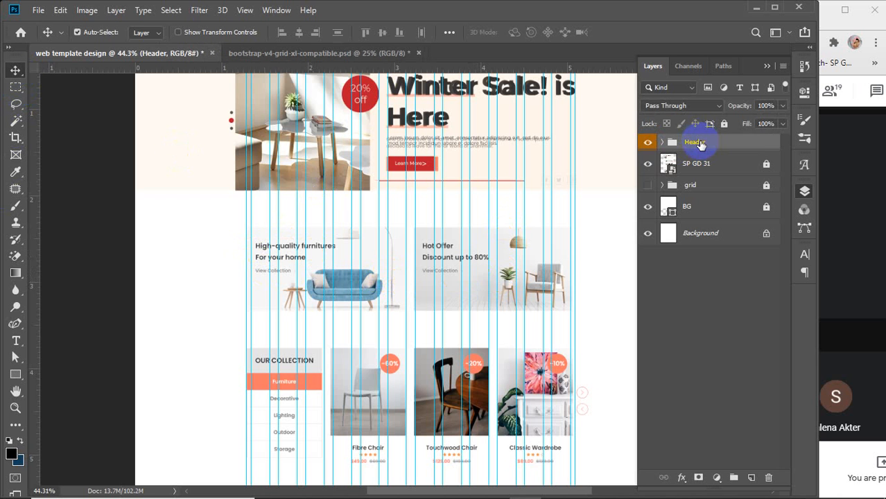
left_click(733, 317)
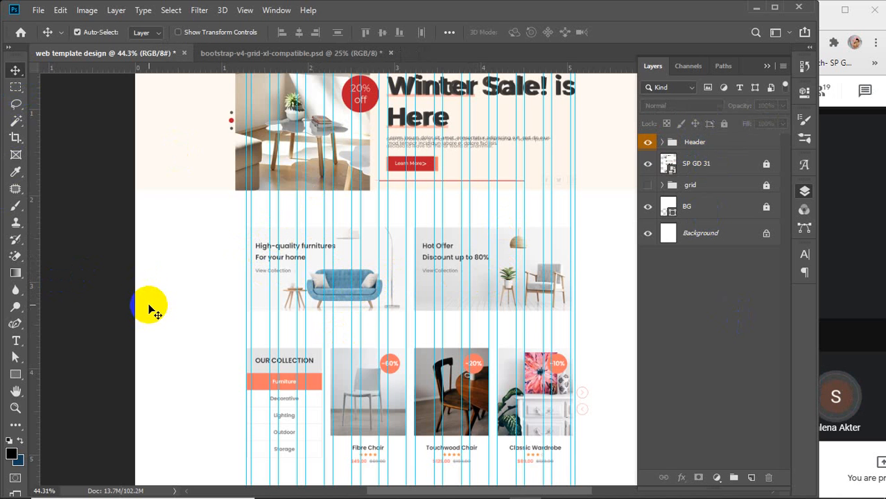
scroll(426, 340, "up", 1)
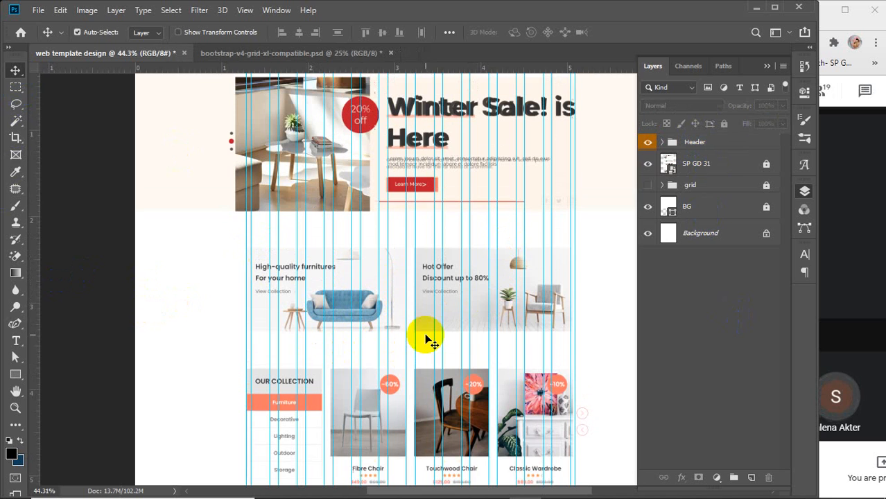
scroll(426, 339, "up", 1)
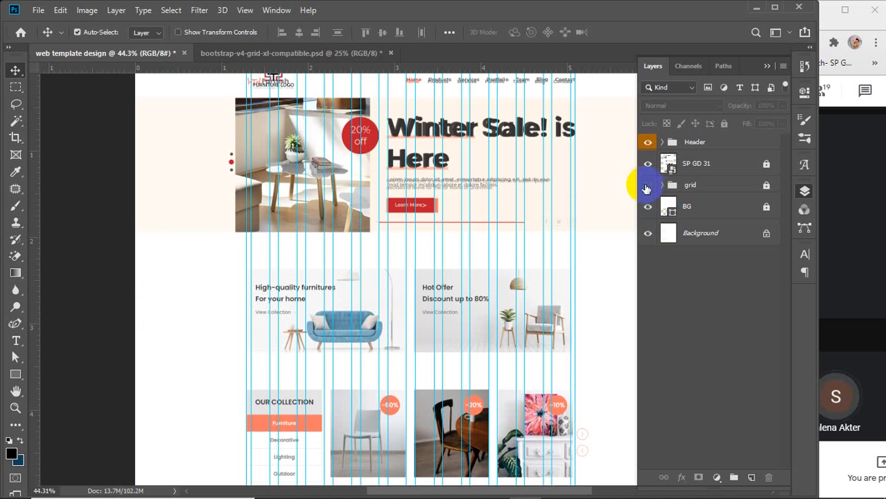
Compare the built header with the reference by toggling the visibility of the SP GD 31 layer and the Header group, leaving both shown
left_click(646, 164)
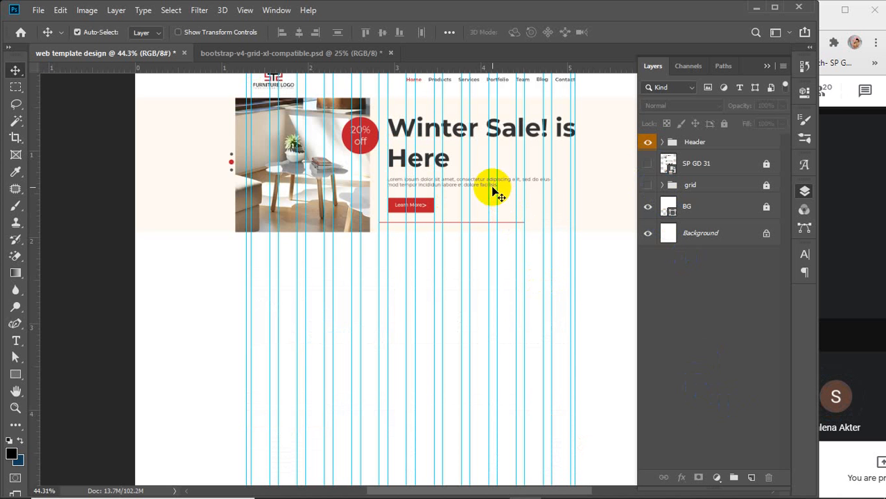
scroll(478, 157, "up", 8)
left_click_drag(477, 192, 385, 321)
left_click(647, 141)
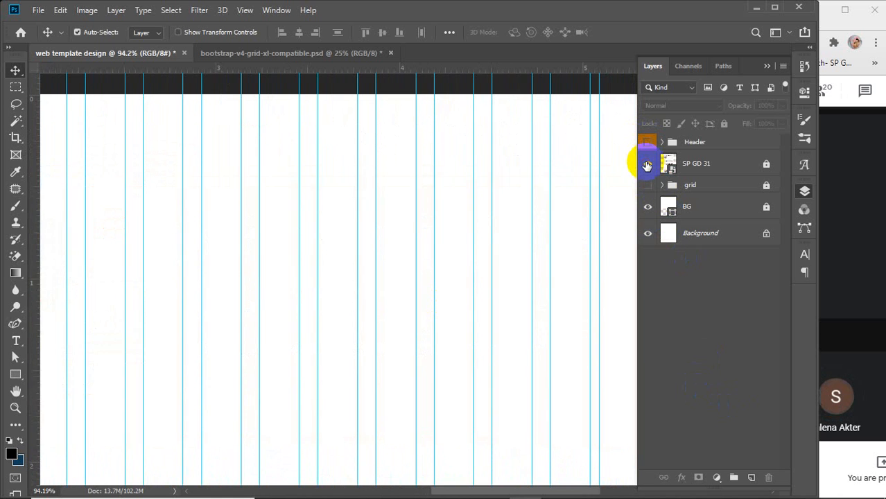
left_click(647, 165)
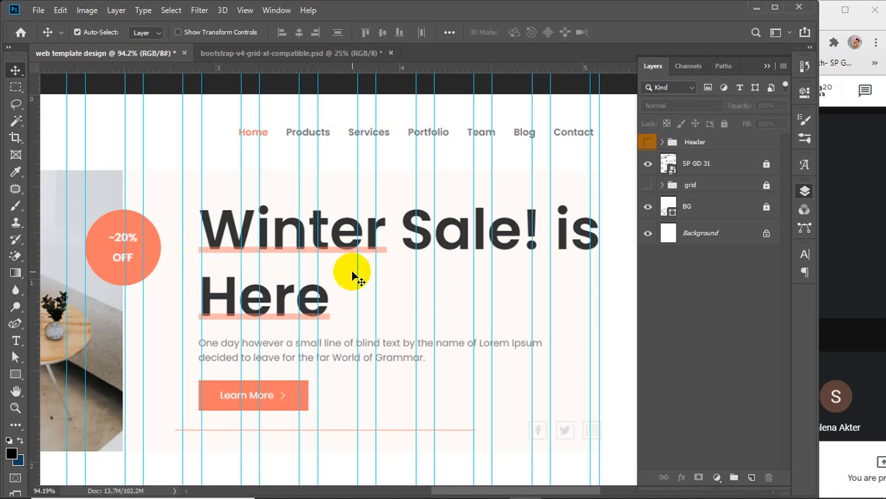
scroll(358, 277, "down", 6)
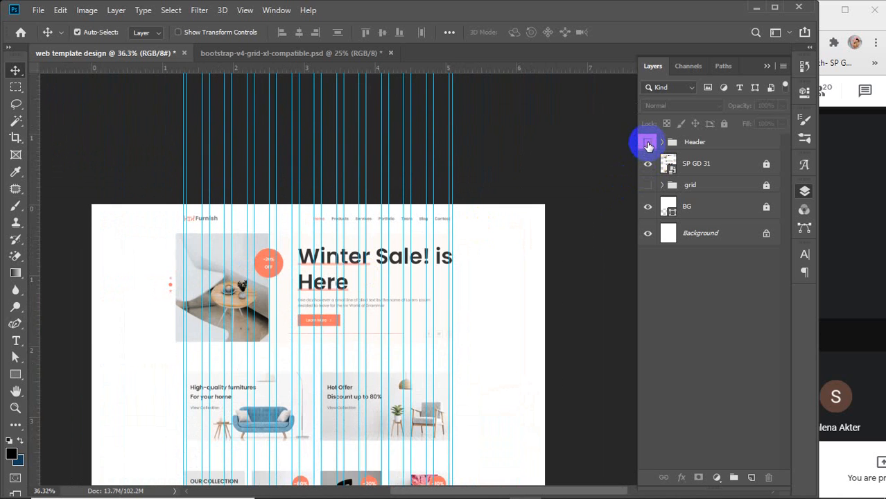
left_click(647, 143)
scroll(430, 285, "down", 3)
scroll(427, 285, "down", 3)
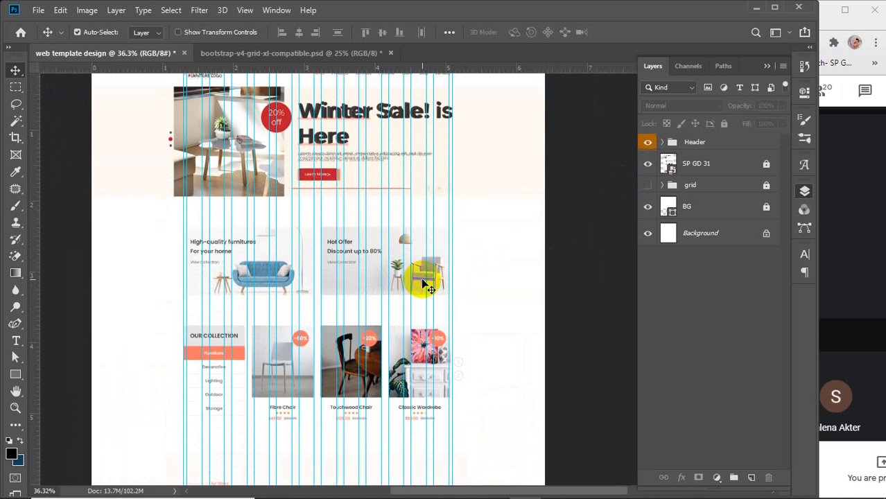
Switch to the Yahoo image search in Chrome and search for "sofa furniture decoration"
mouse_move(512, 497)
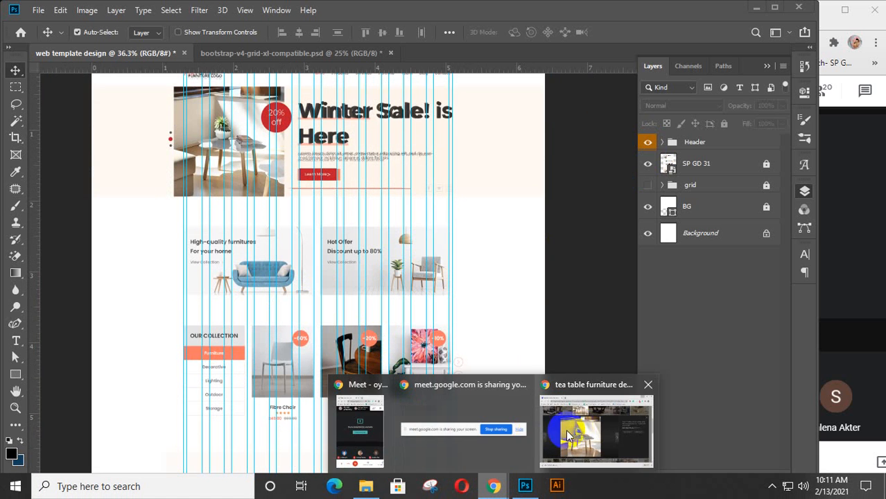
left_click(564, 428)
scroll(233, 158, "up", 4)
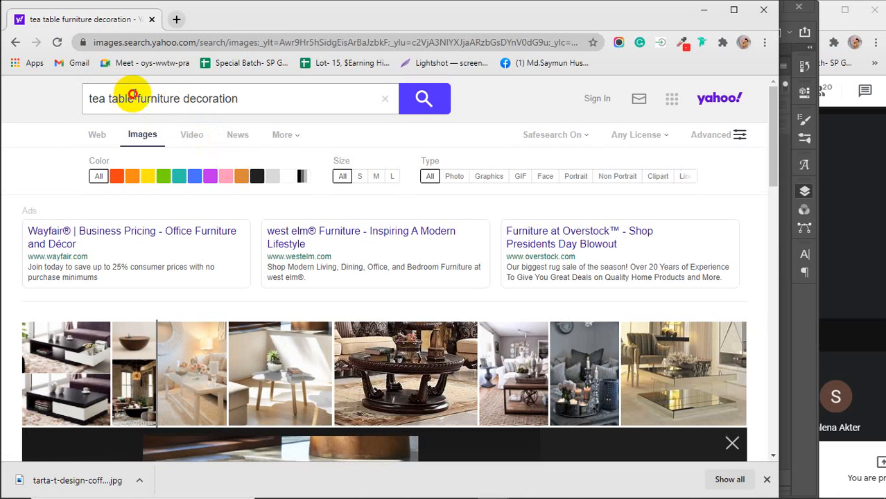
left_click_drag(132, 94, 58, 109)
type("sofa")
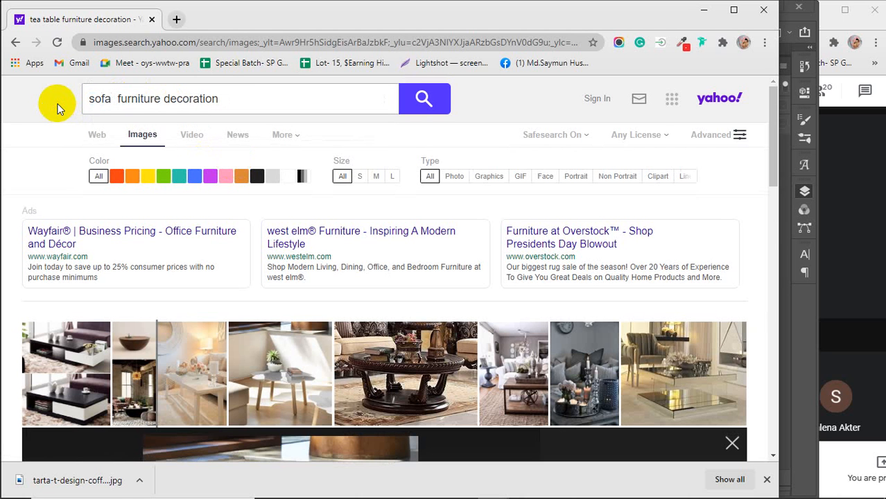
type(" f")
key("BackSpace")
key("BackSpace")
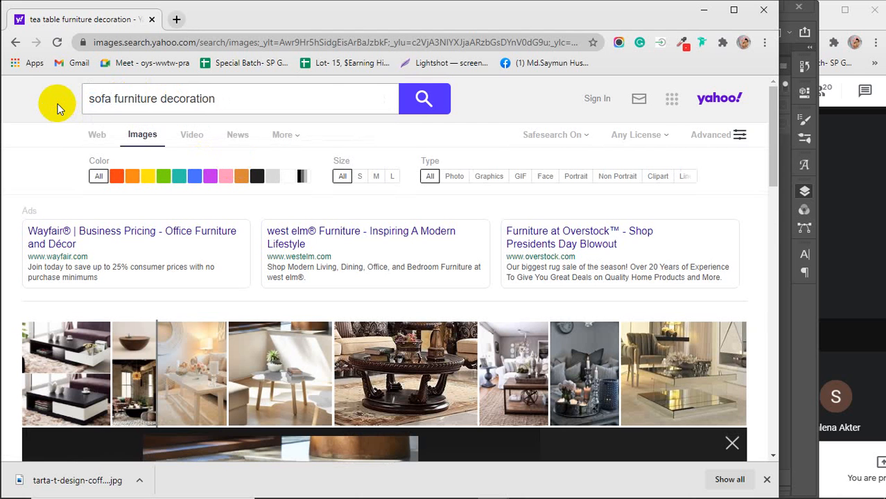
key("Return")
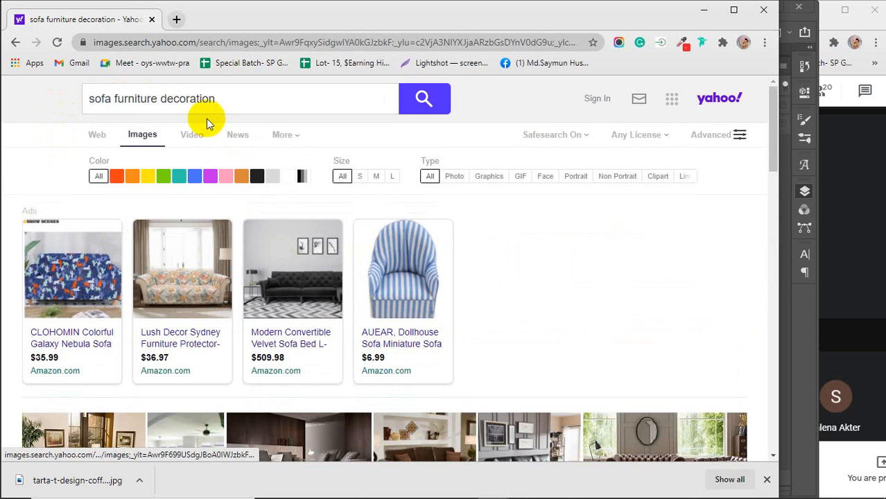
Browse the image results for "sofa furniture decoration" and preview the grey plank sofa picture
scroll(174, 142, "down", 3)
scroll(107, 209, "down", 5)
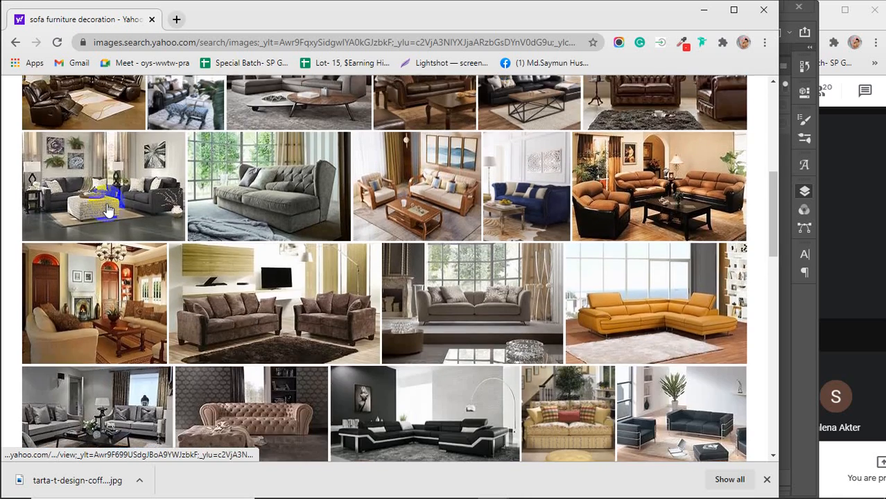
scroll(108, 209, "down", 3)
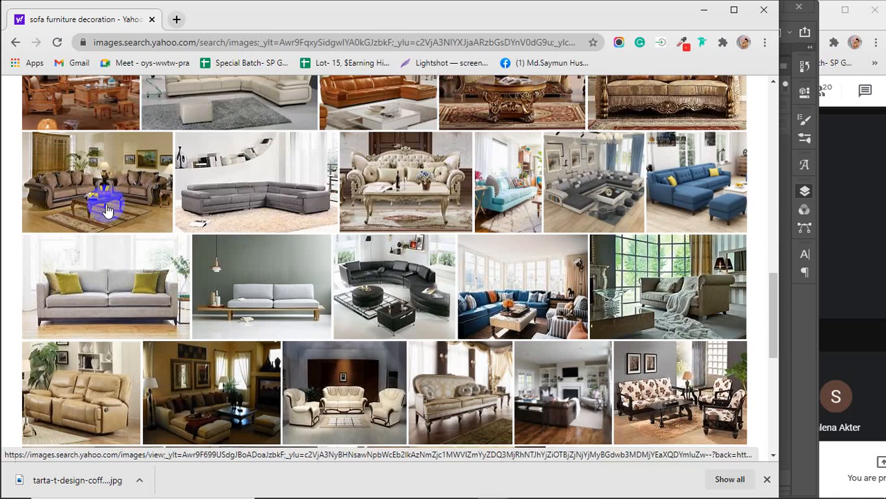
left_click(243, 264)
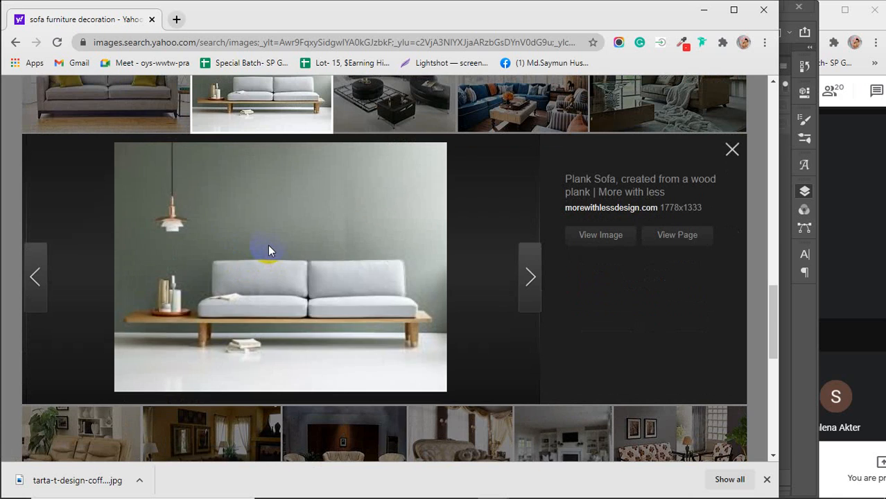
scroll(269, 251, "down", 2)
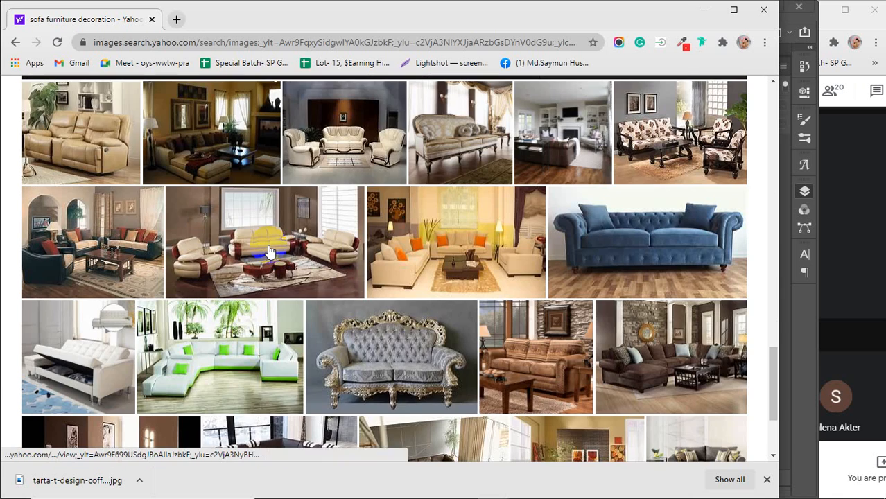
scroll(271, 251, "down", 3)
scroll(272, 247, "up", 5)
scroll(272, 248, "up", 10)
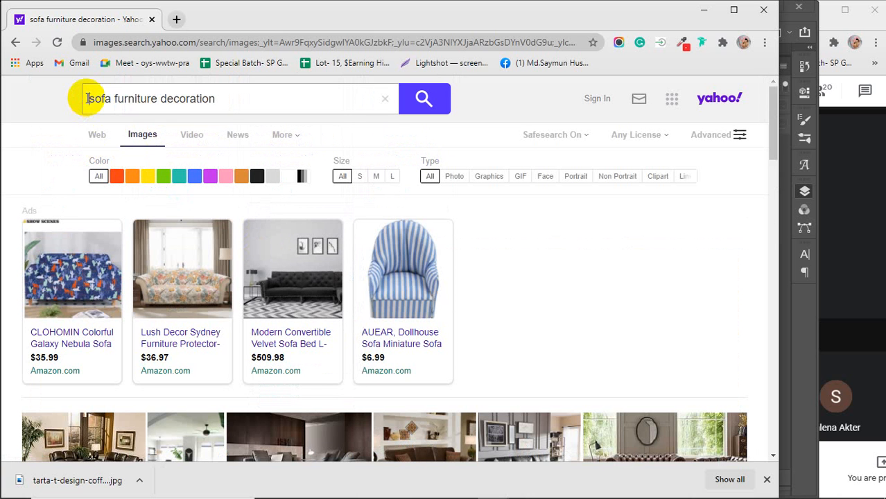
Search images for "single sofa furniture decoration" and look through the results for a suitable sofa photo
left_click(87, 99)
type("singl")
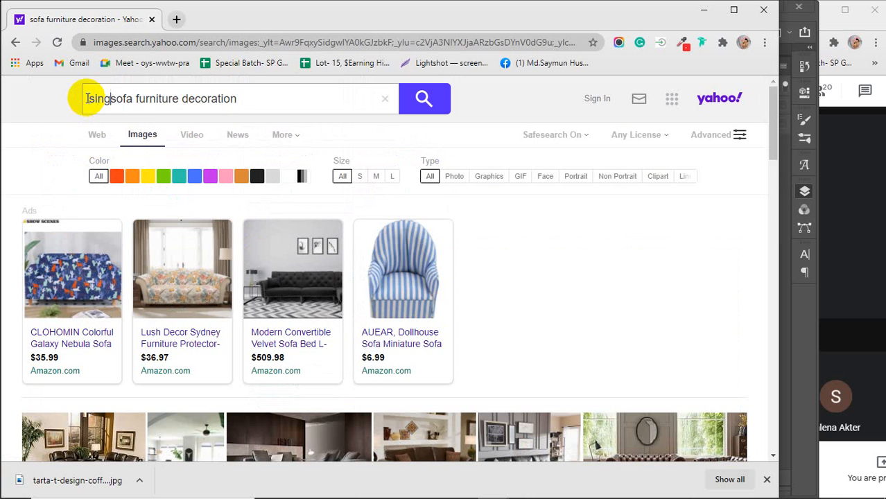
type("e")
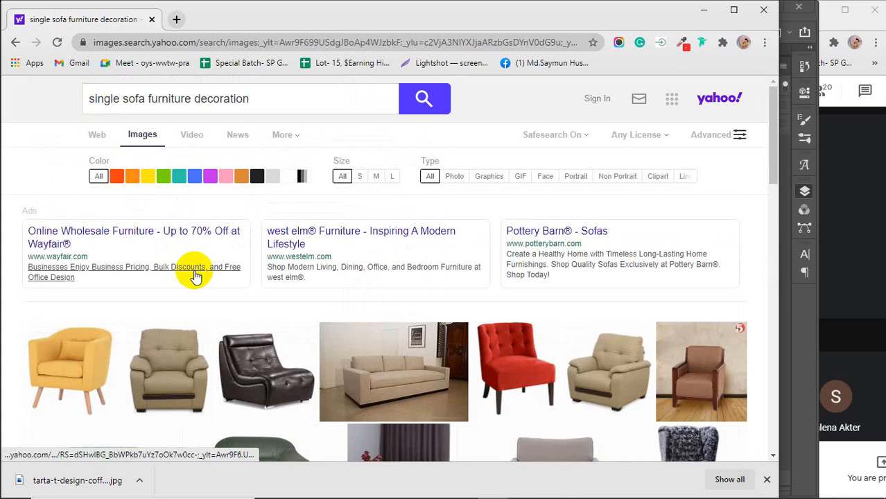
scroll(195, 276, "down", 3)
scroll(136, 269, "down", 4)
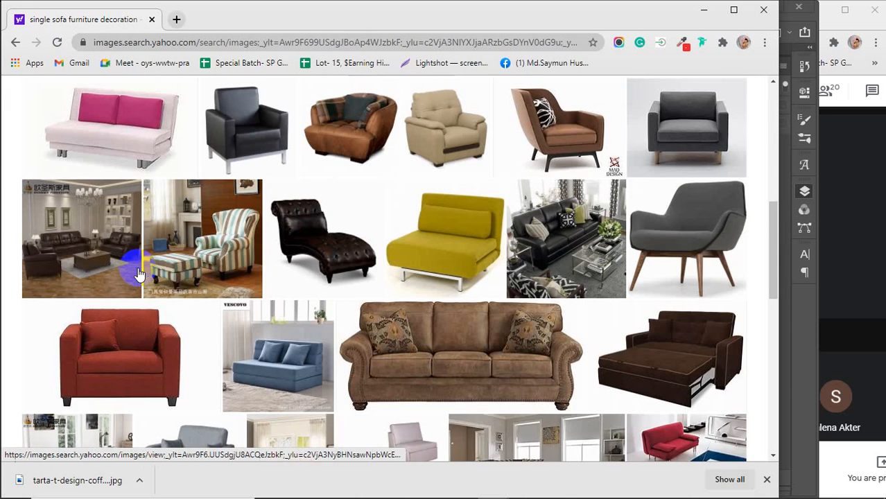
scroll(139, 275, "down", 5)
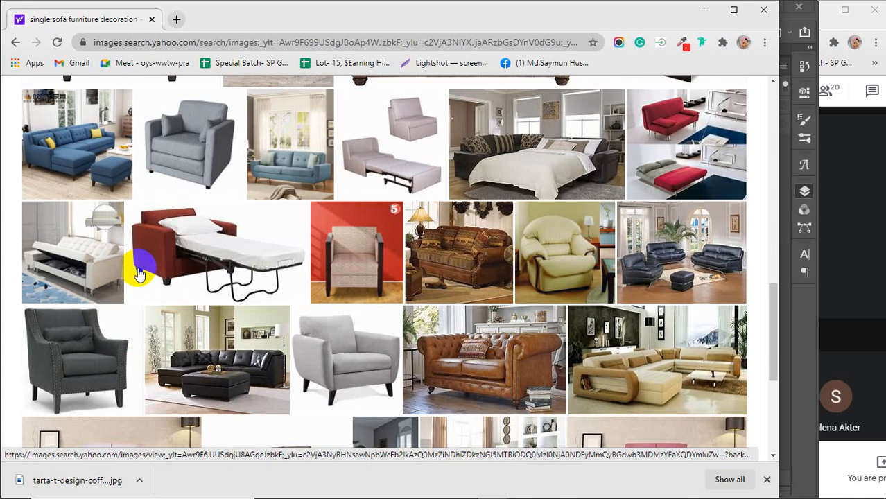
scroll(139, 275, "down", 4)
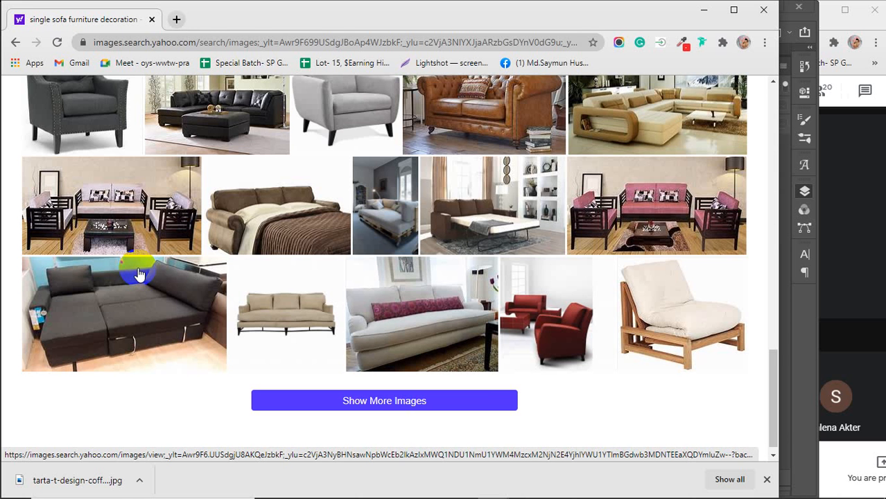
scroll(139, 274, "up", 15)
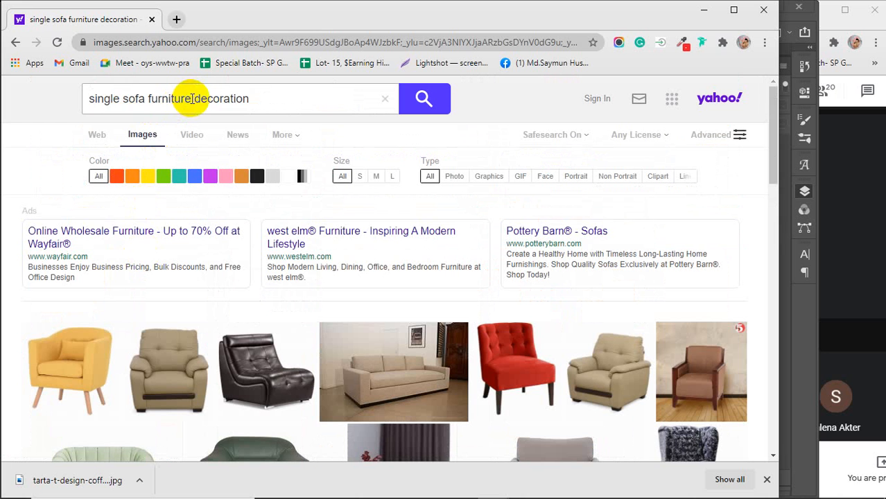
Search images for "sofa set decoration" and look through the results for a suitable room scene
left_click_drag(192, 98, 63, 102)
type("sofa s")
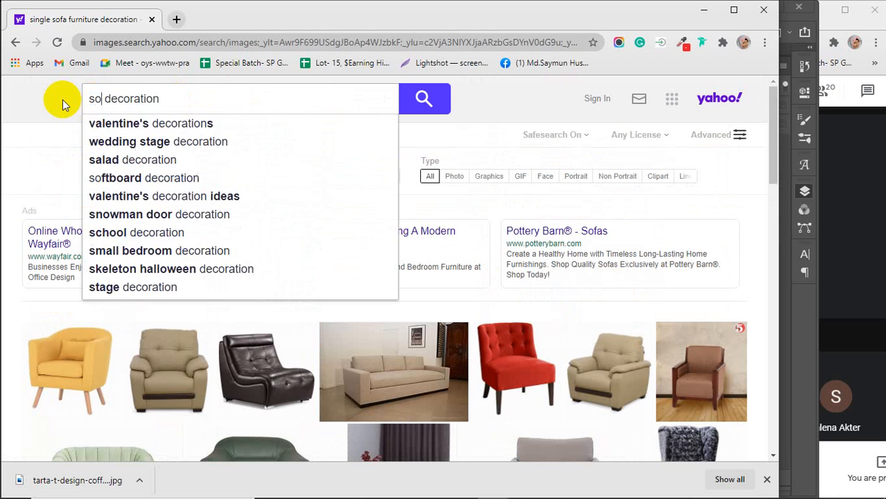
type("et")
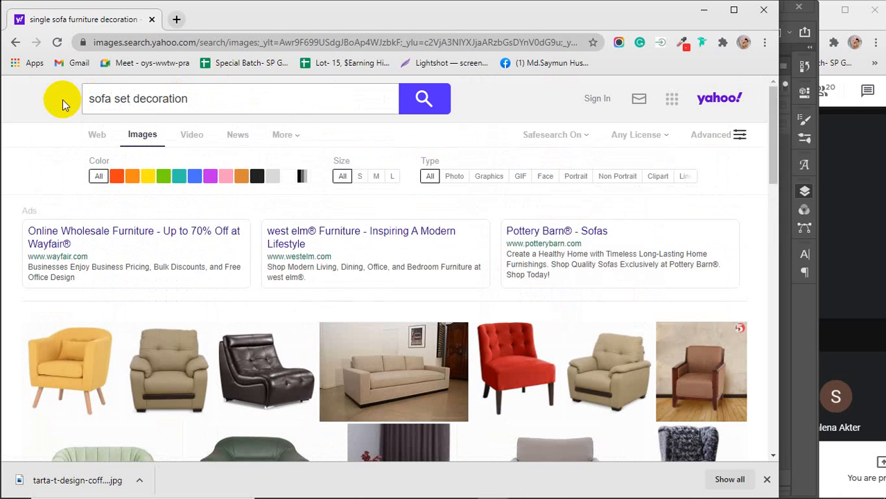
key("Return")
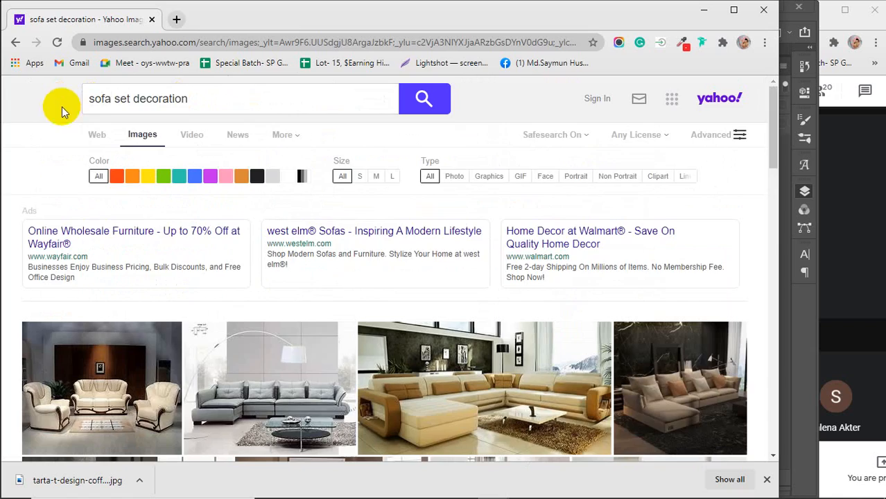
scroll(187, 301, "down", 3)
scroll(188, 305, "down", 15)
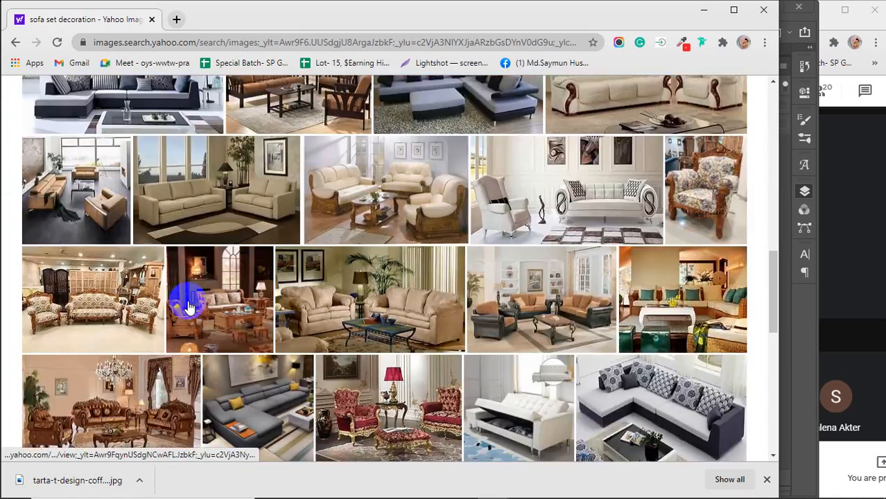
scroll(188, 305, "down", 3)
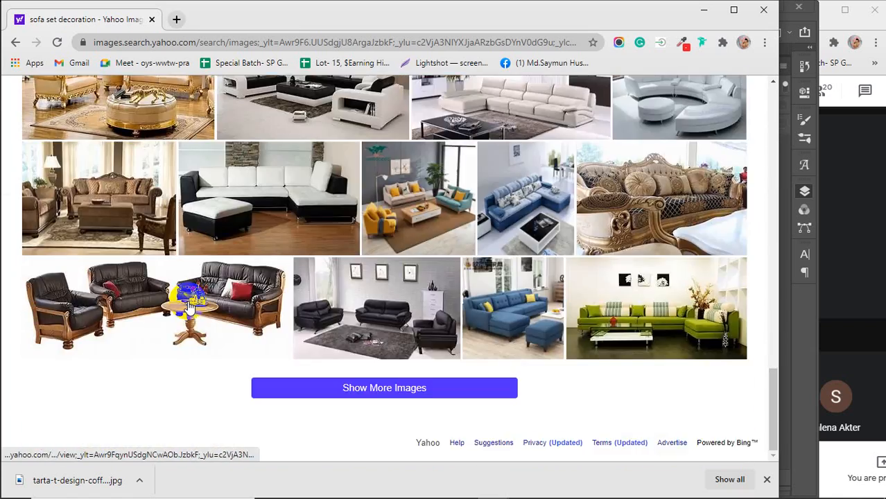
scroll(188, 303, "up", 20)
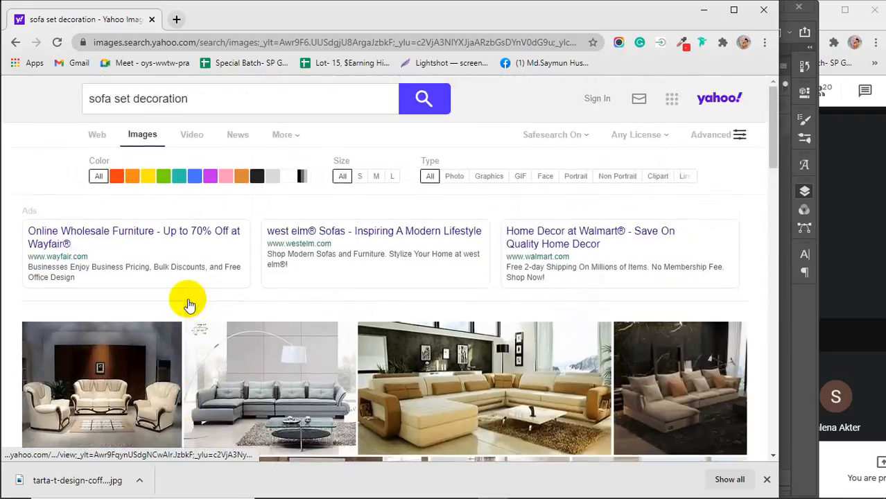
Change the image search to "single sofa decoration" and run it
left_click(88, 99)
type("single")
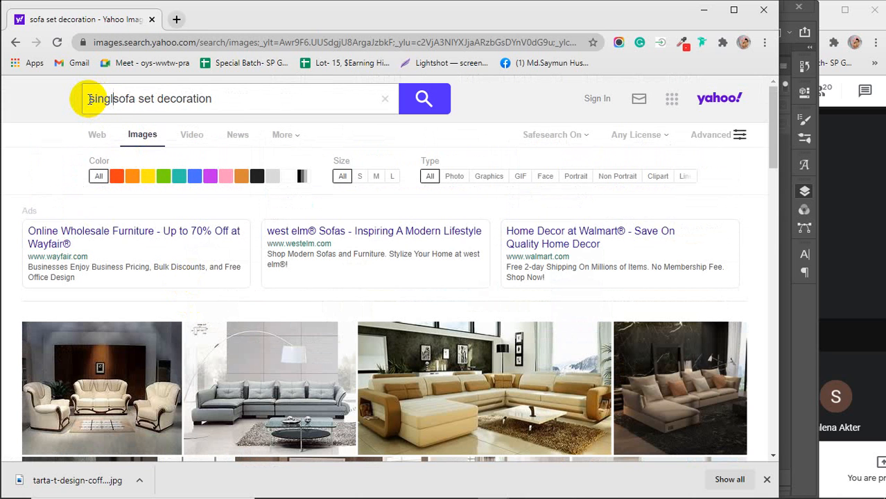
key("Return")
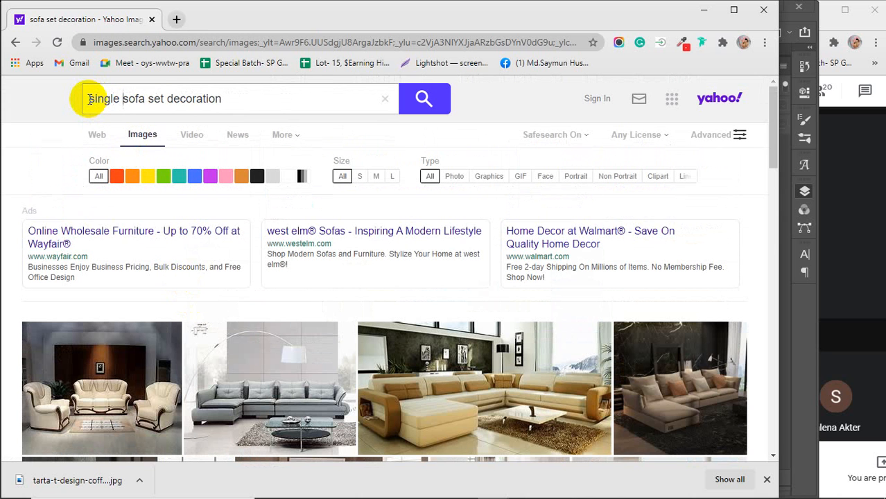
left_click(167, 101)
key("BackSpace")
key("BackSpace")
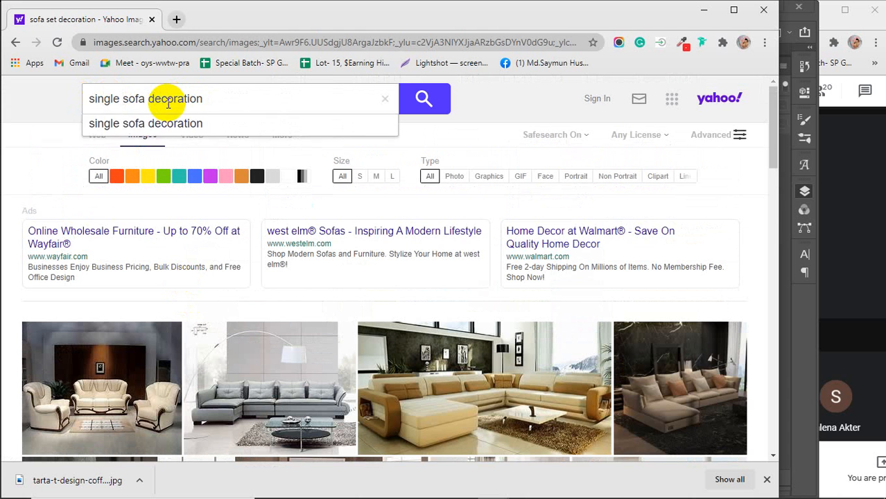
key("Return")
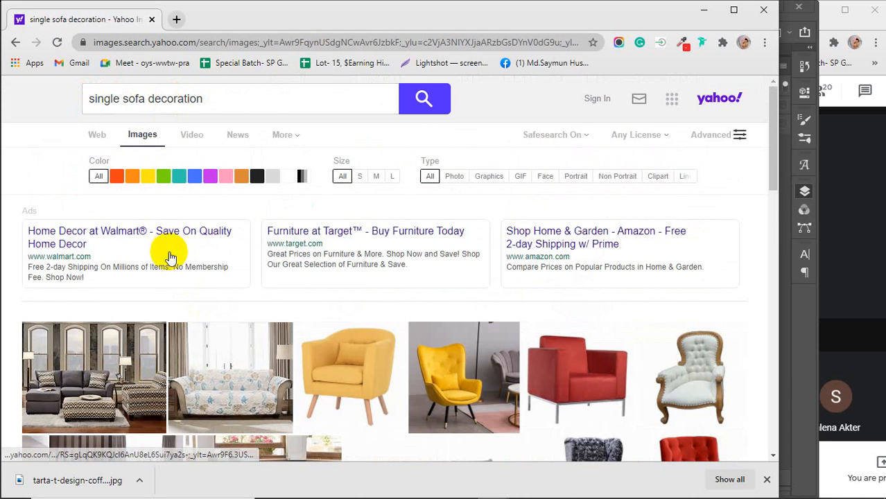
Copy the green single sofa picture from the results and paste it into the web template design in Photoshop
scroll(154, 270, "down", 3)
scroll(135, 253, "down", 3)
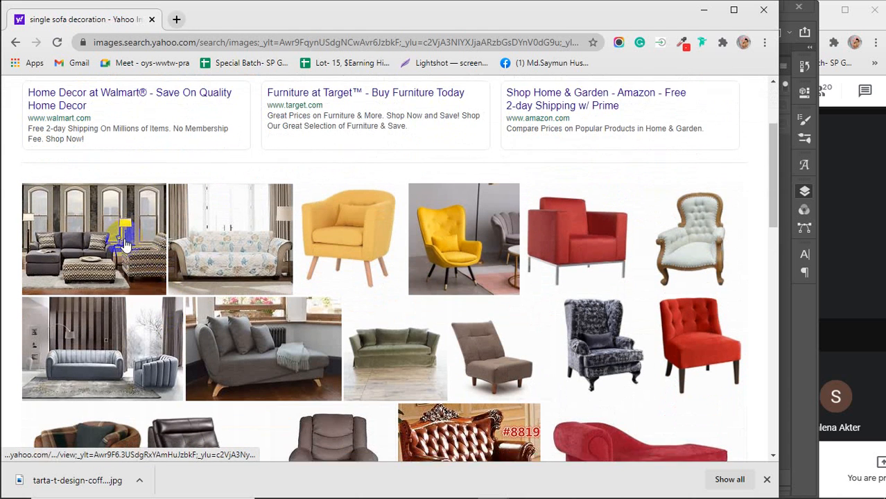
scroll(125, 244, "down", 6)
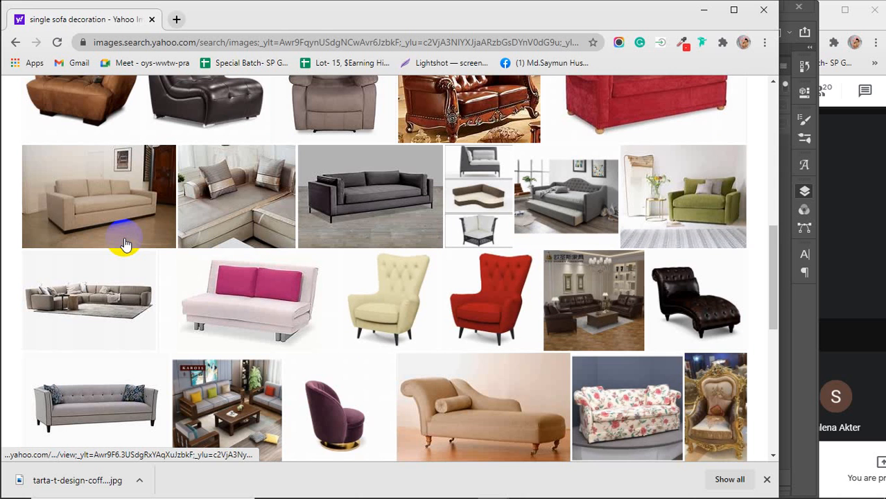
left_click(685, 195)
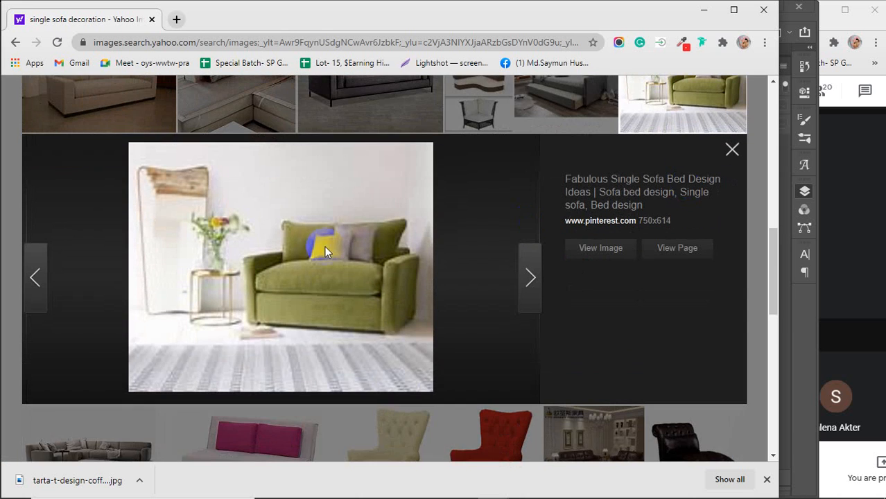
right_click(266, 230)
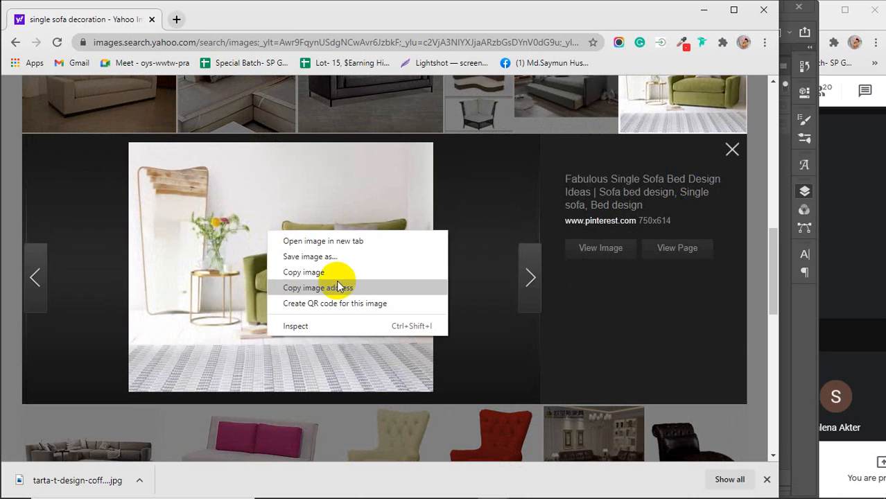
left_click(305, 273)
left_click(703, 10)
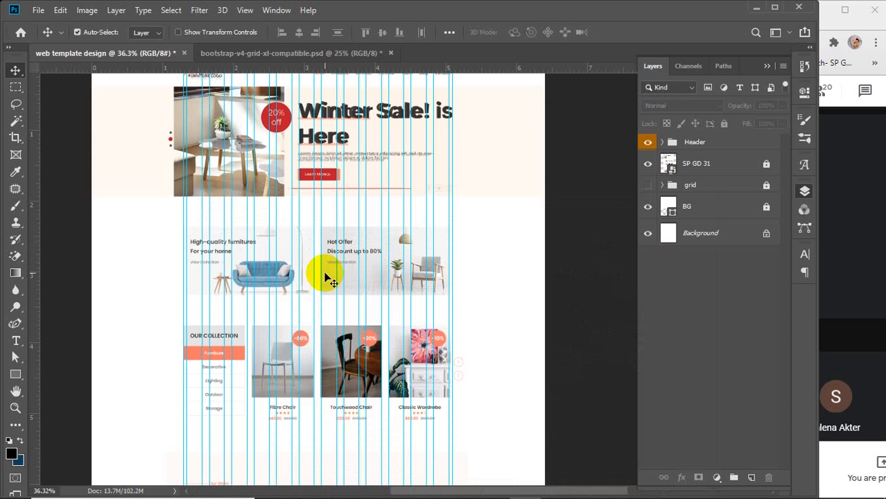
key("ctrl+v")
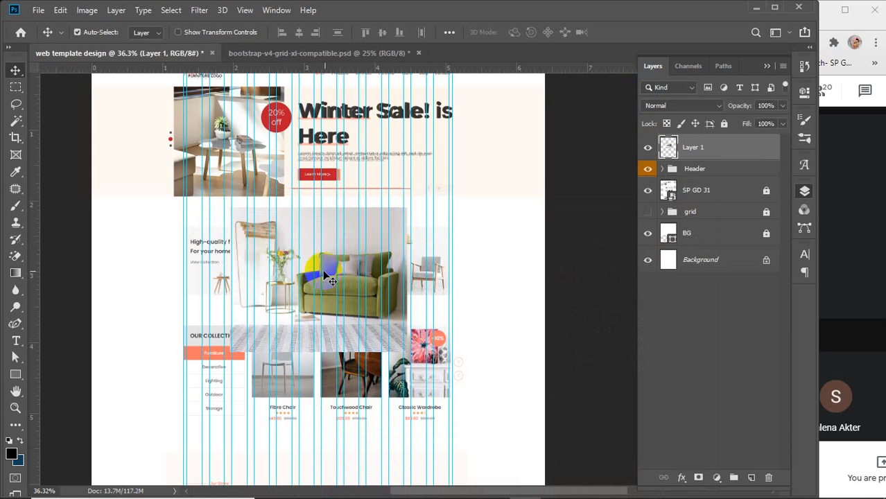
Scale the pasted sofa image to about 63.7% and place it over the blue sofa banner, starting at the first column guide
key("ctrl+t")
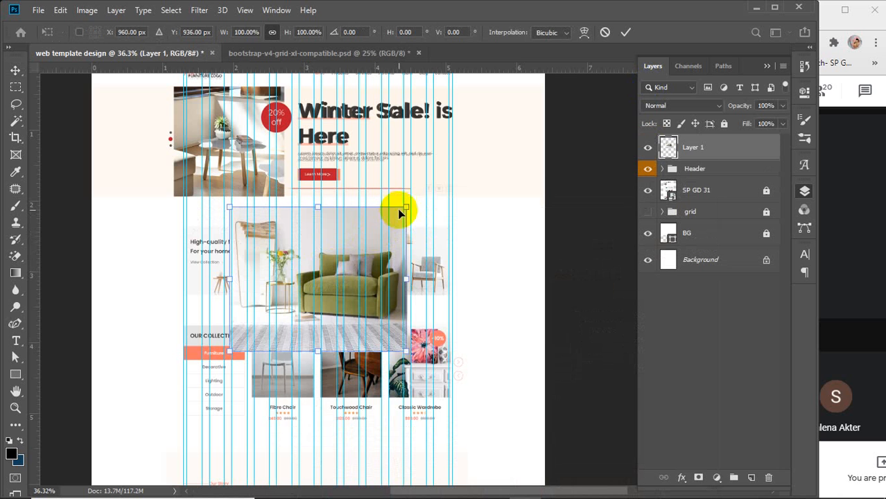
left_click_drag(405, 208, 336, 248)
left_click_drag(318, 279, 269, 241)
scroll(254, 267, "up", 2)
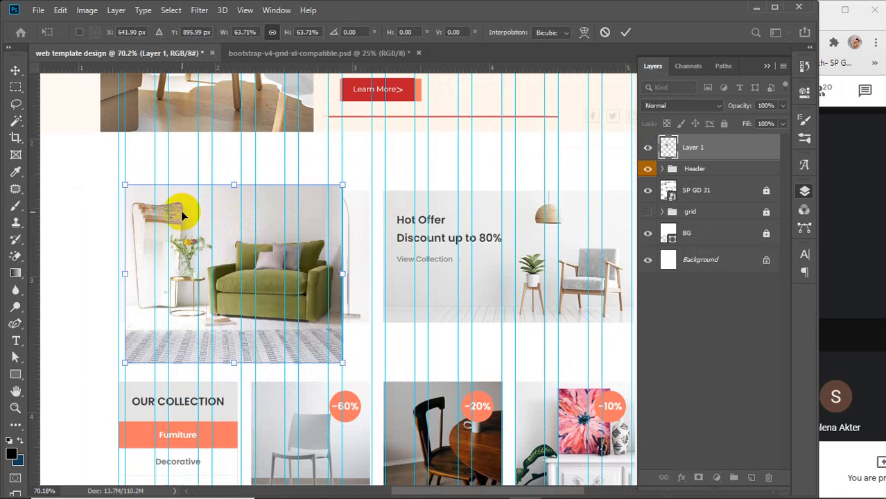
left_click_drag(192, 215, 186, 215)
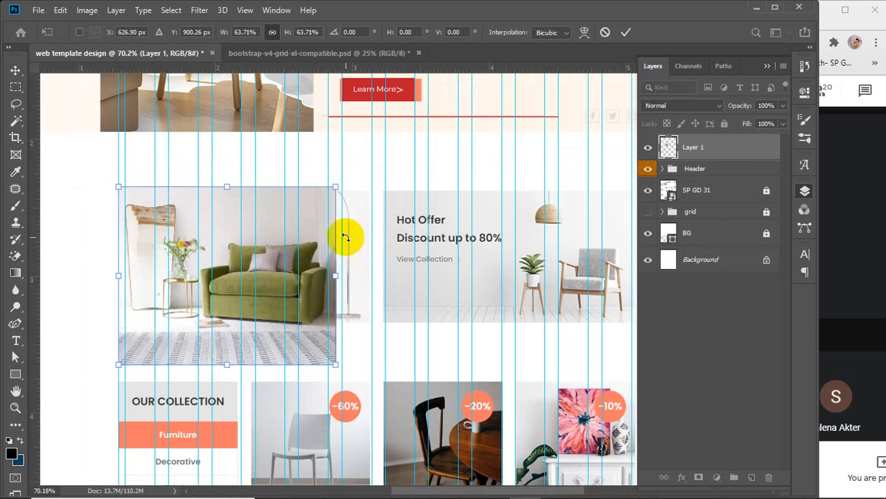
Stretch only the sofa image's width to 74%, so its right edge meets the column guide before the Hot Offer banner
left_click_drag(334, 277, 371, 276)
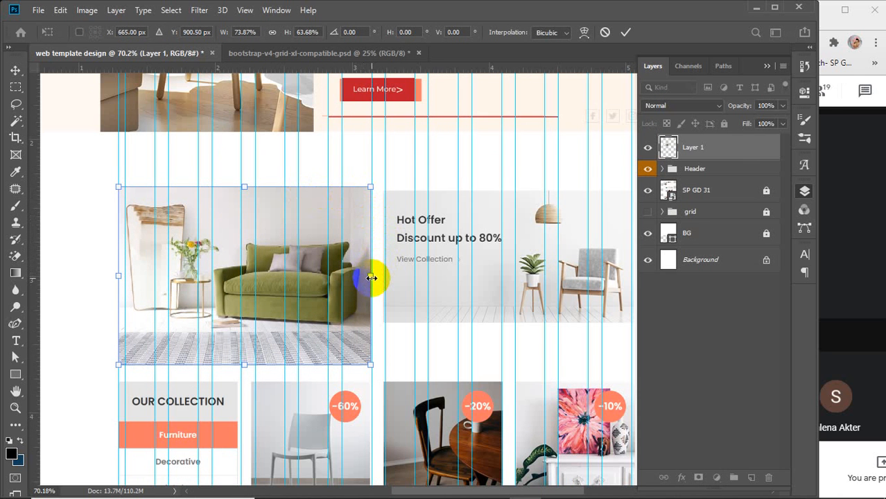
scroll(372, 277, "up", 5)
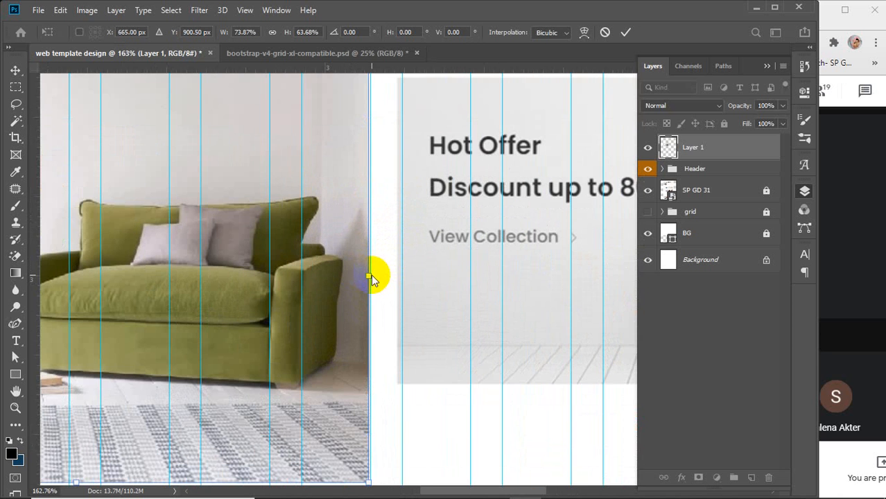
left_click_drag(371, 275, 371, 276)
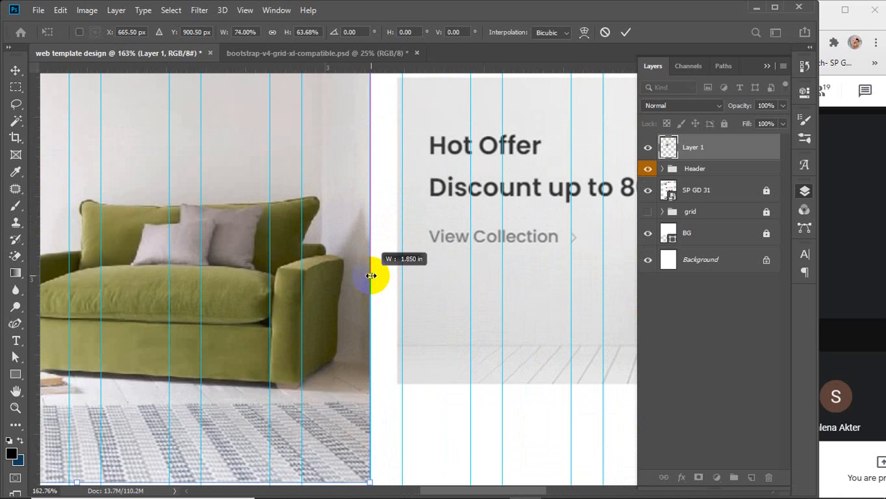
scroll(373, 275, "down", 5)
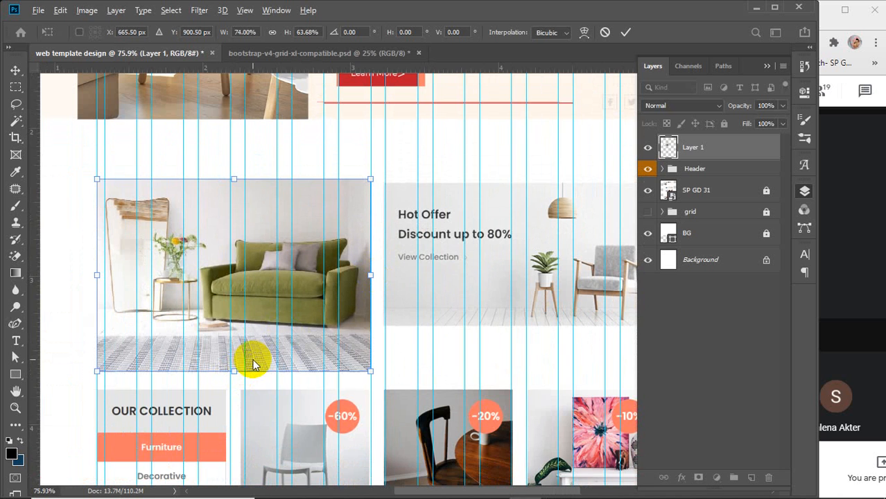
scroll(253, 365, "down", 2)
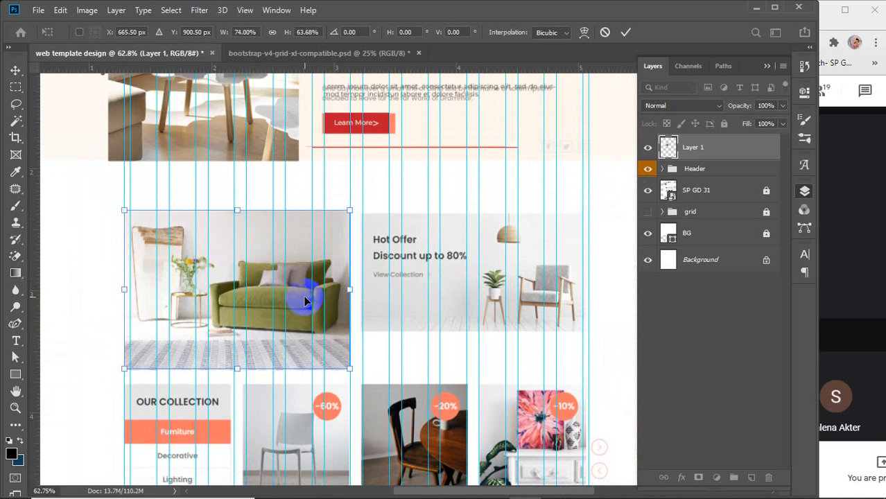
Apply the sofa image's transform and switch to the Chrome window with the "single sofa decoration" image results
key("Return")
mouse_move(346, 492)
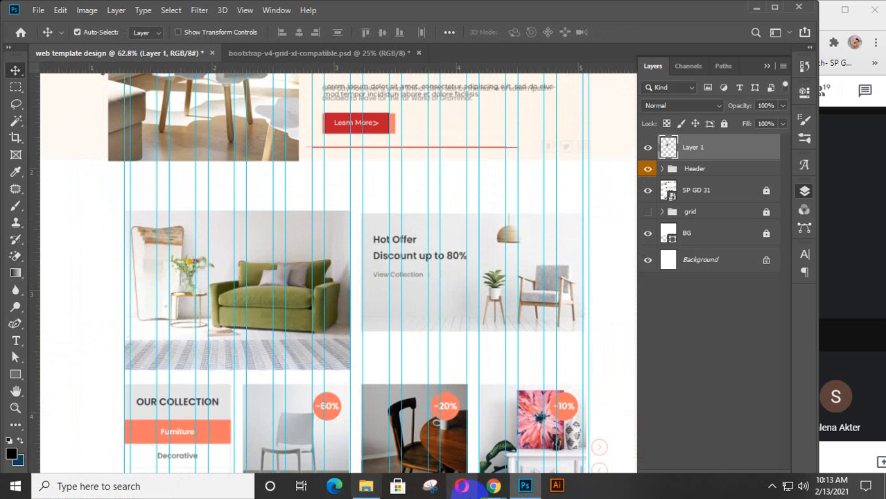
mouse_move(504, 489)
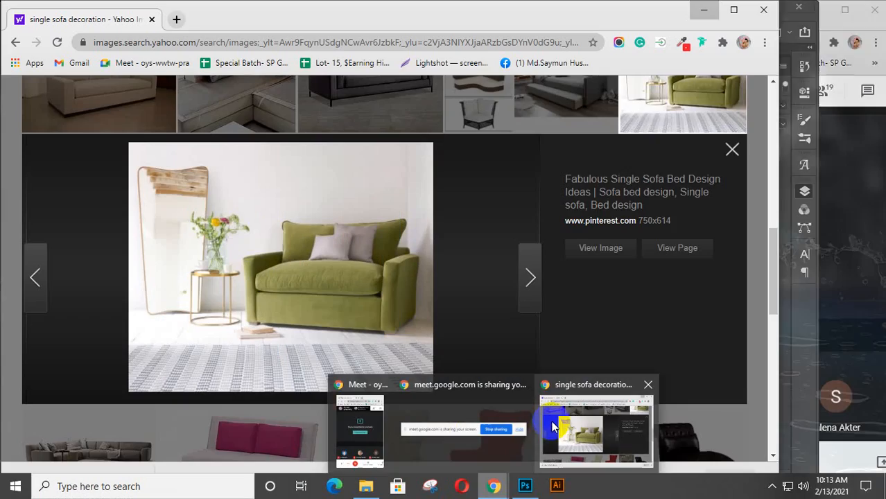
left_click(558, 409)
Look through the single sofa results for a second banner picture, previewing the yellow armchair and the dark chair in a room corner
scroll(354, 251, "up", 10)
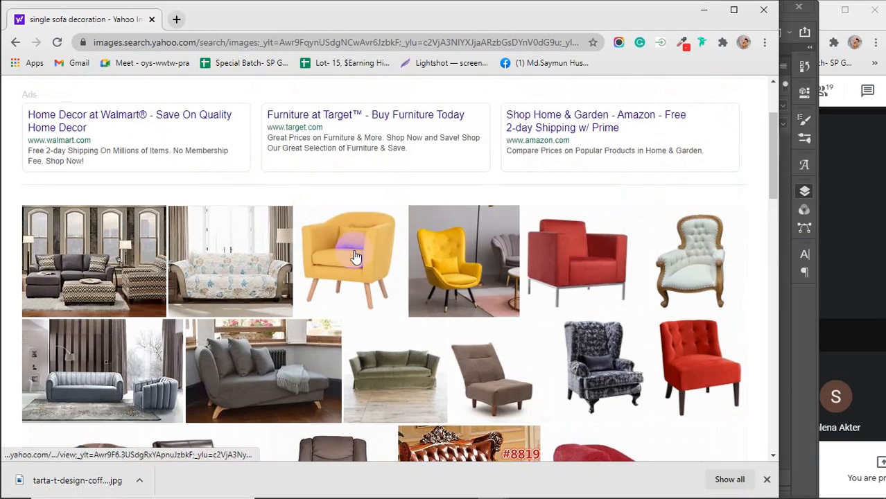
left_click(461, 254)
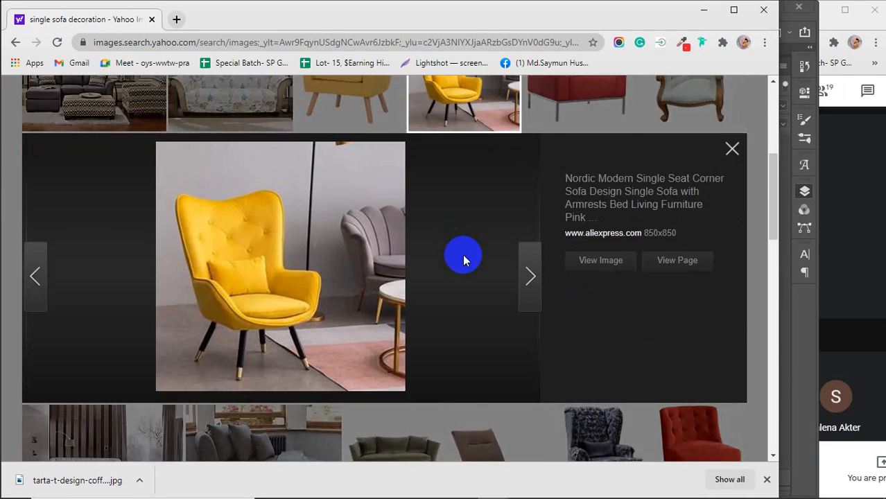
left_click(463, 257)
scroll(463, 260, "down", 9)
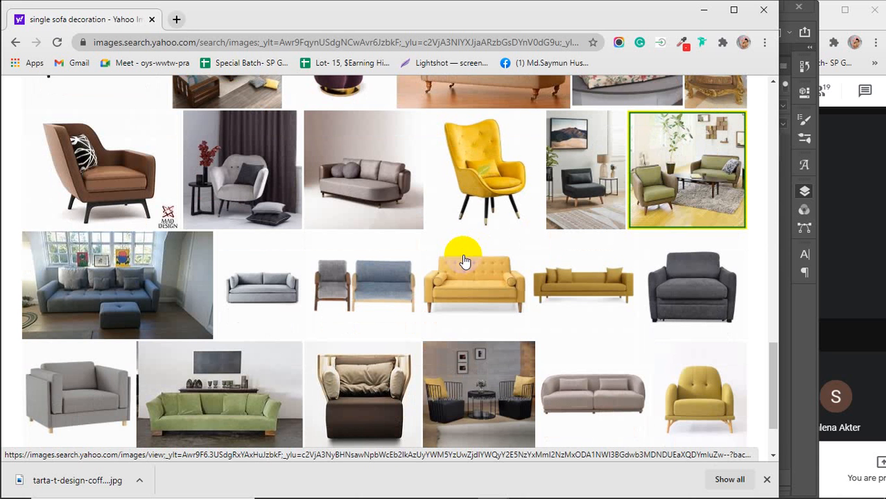
scroll(463, 260, "down", 3)
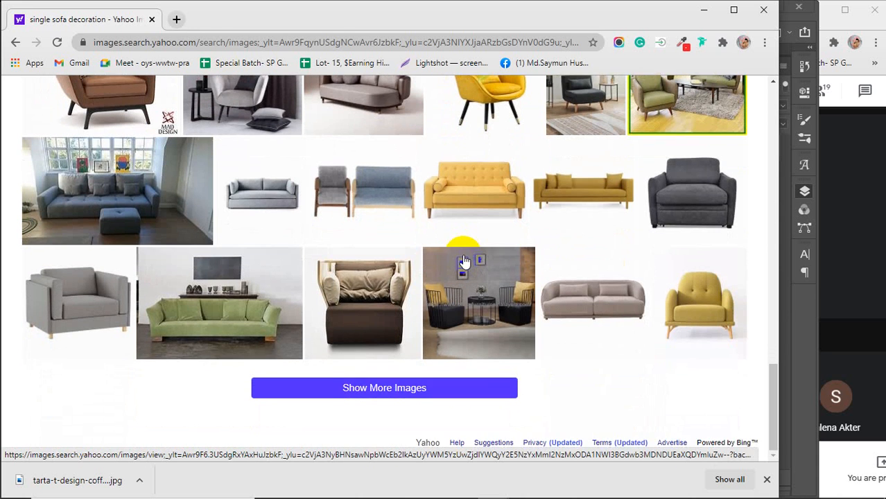
scroll(463, 260, "up", 2)
left_click(574, 214)
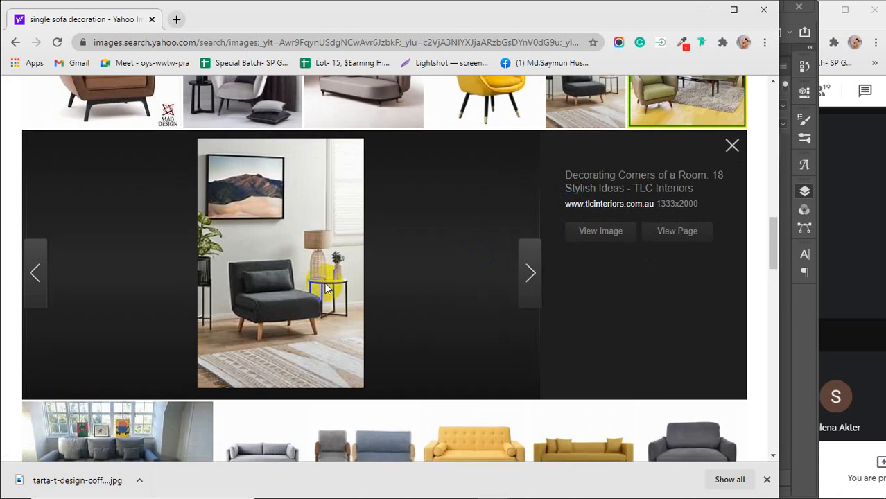
scroll(326, 288, "down", 2)
scroll(318, 285, "up", 7)
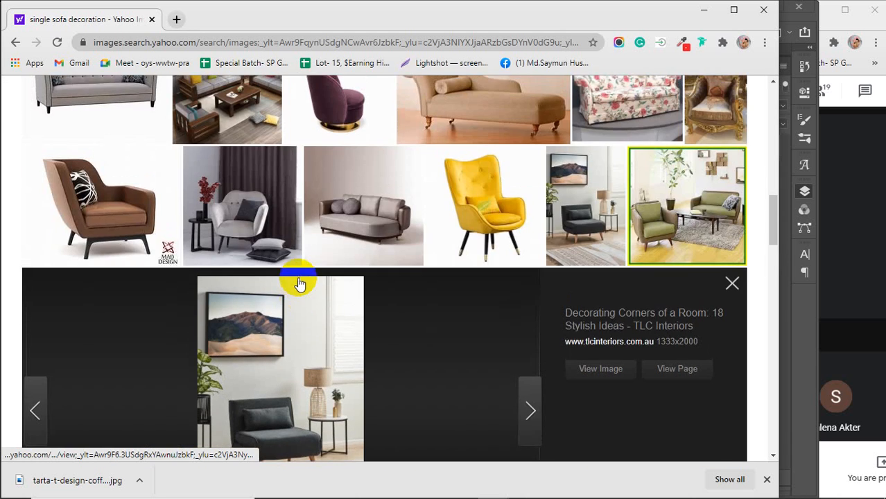
scroll(300, 281, "up", 5)
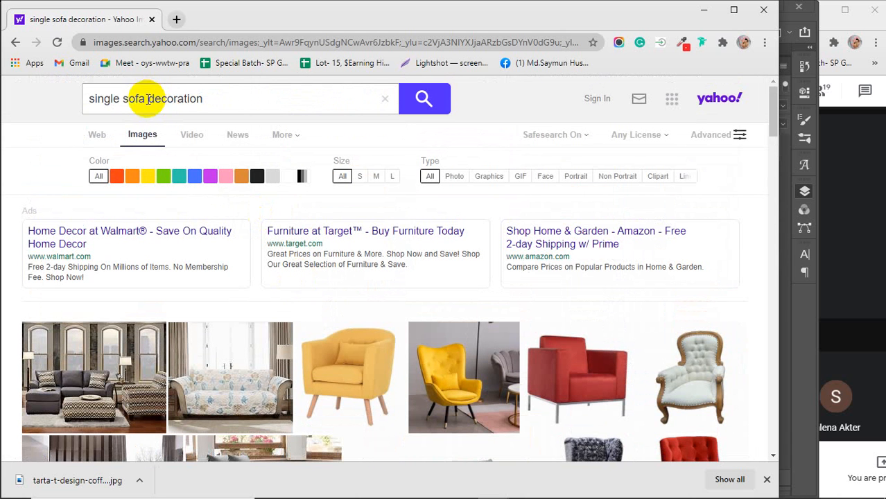
Change the image search to "tea table decoration" and run it
left_click_drag(145, 99, 85, 102)
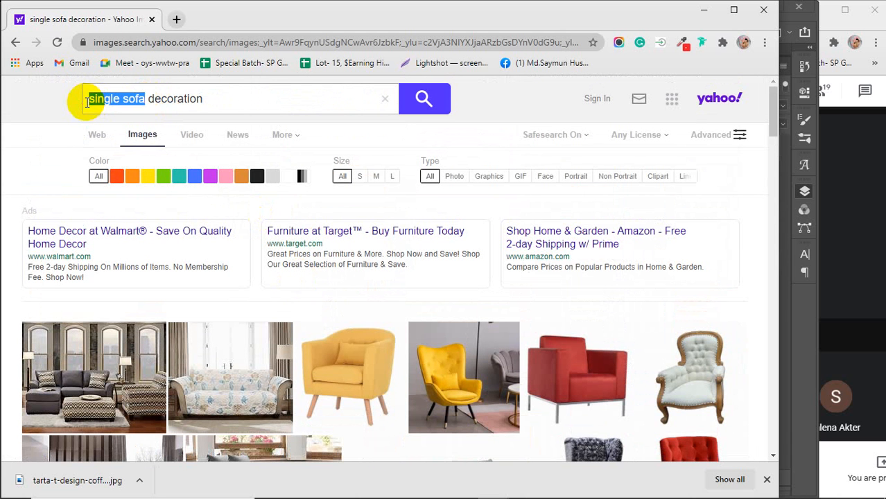
type("tea")
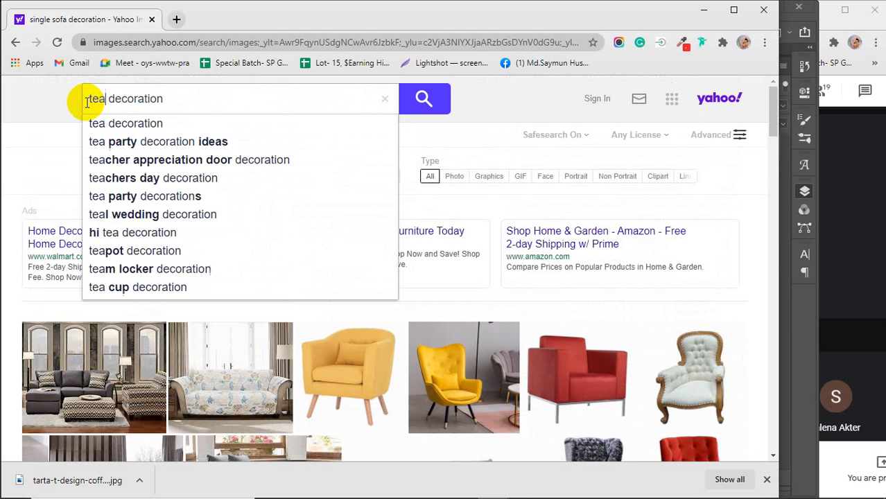
type(" t")
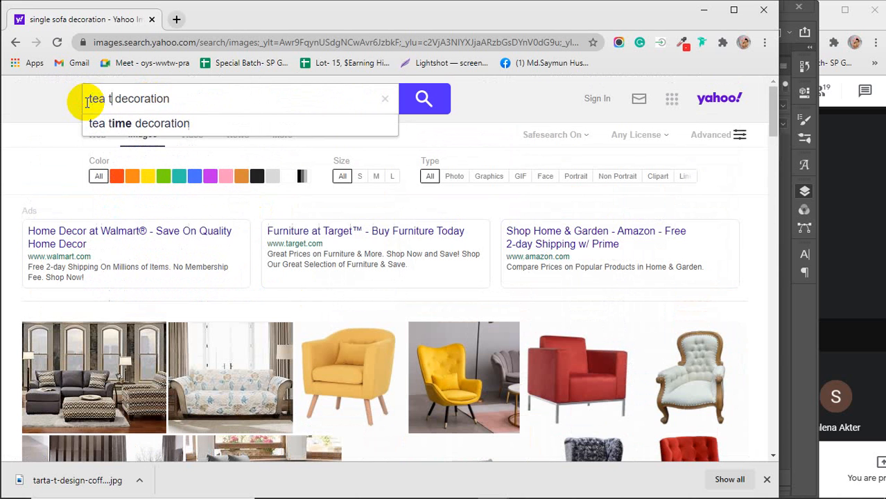
type("able")
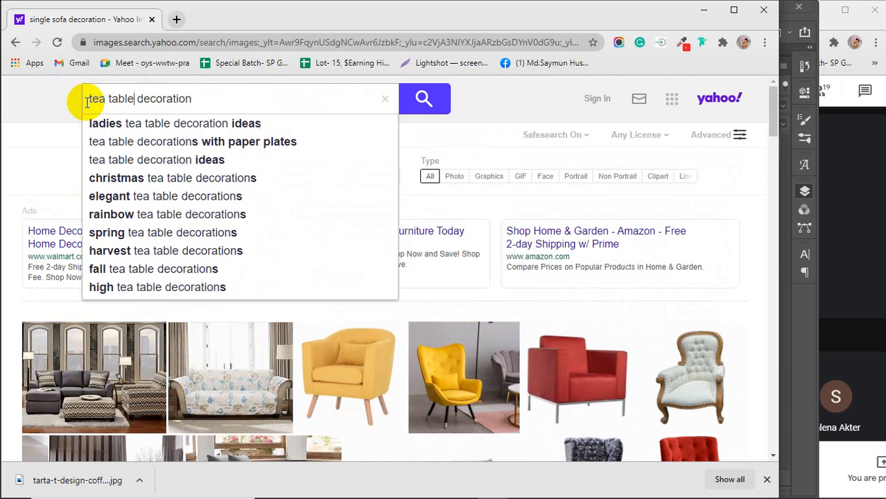
key("Return")
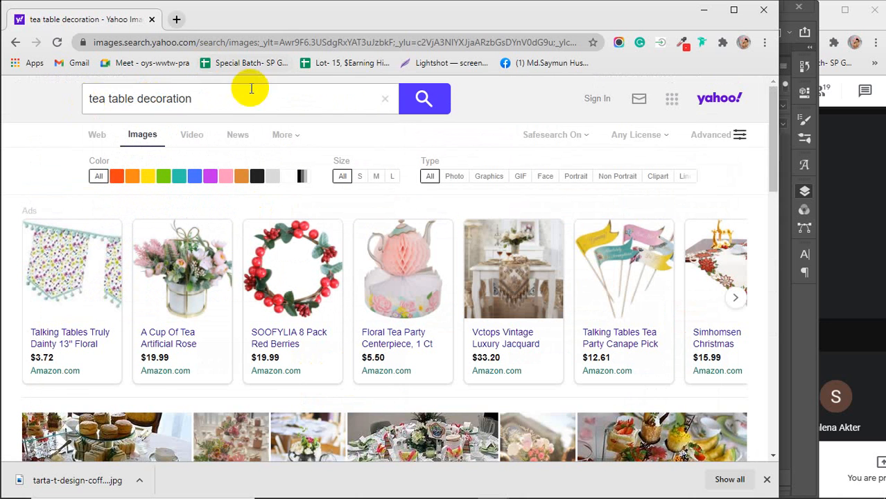
Refine the image search to "tea table furniture decoration" and run it
left_click(137, 99)
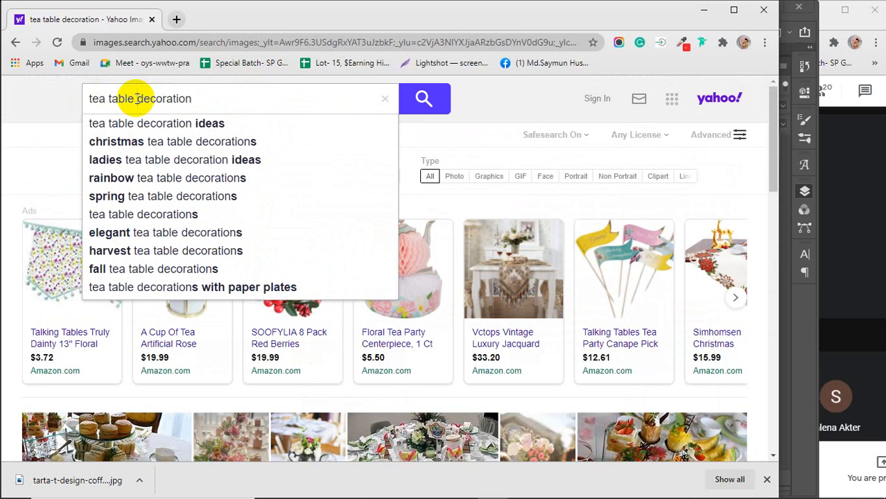
type("furni")
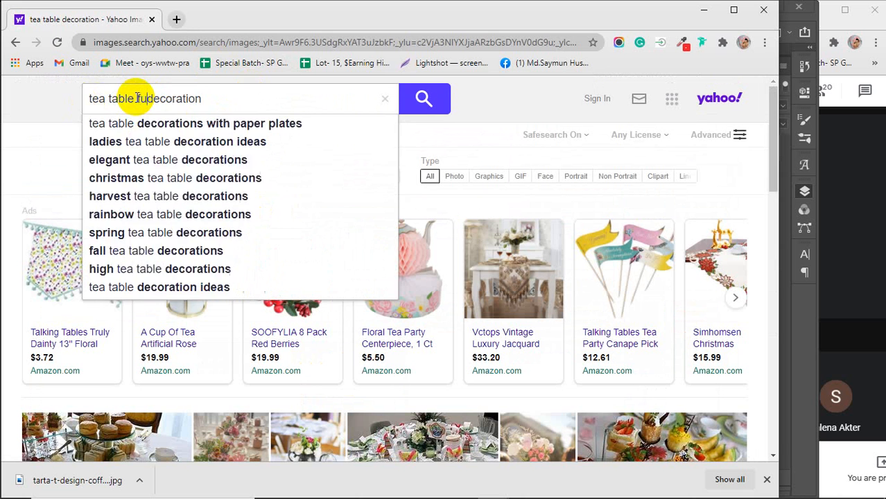
type("ture")
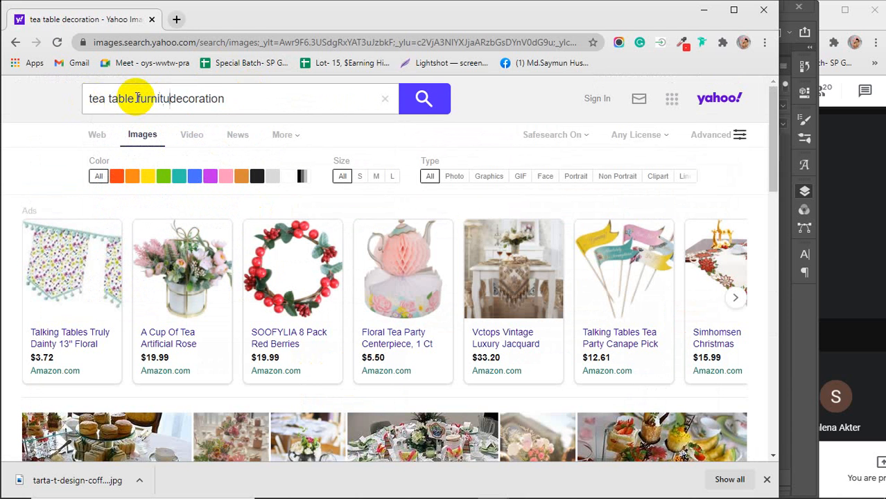
key("Return")
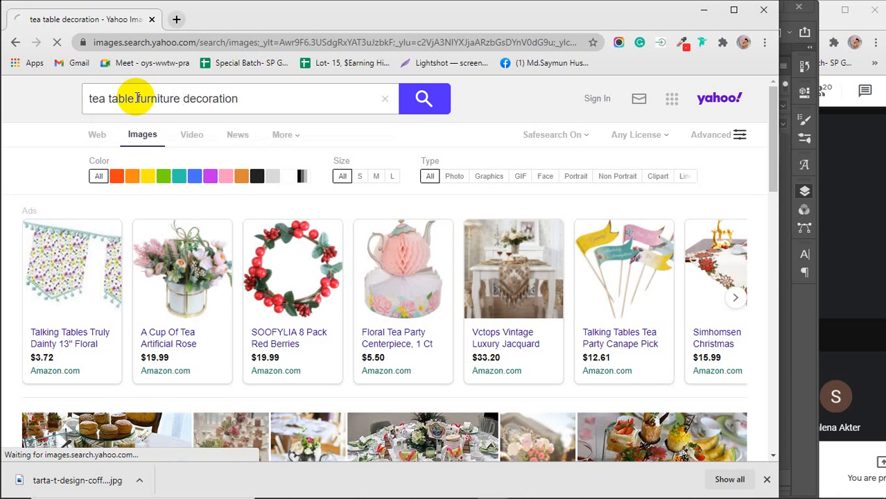
Copy the glass coffee table picture with red legs from the results and paste it into the web template design in Photoshop
scroll(256, 247, "down", 3)
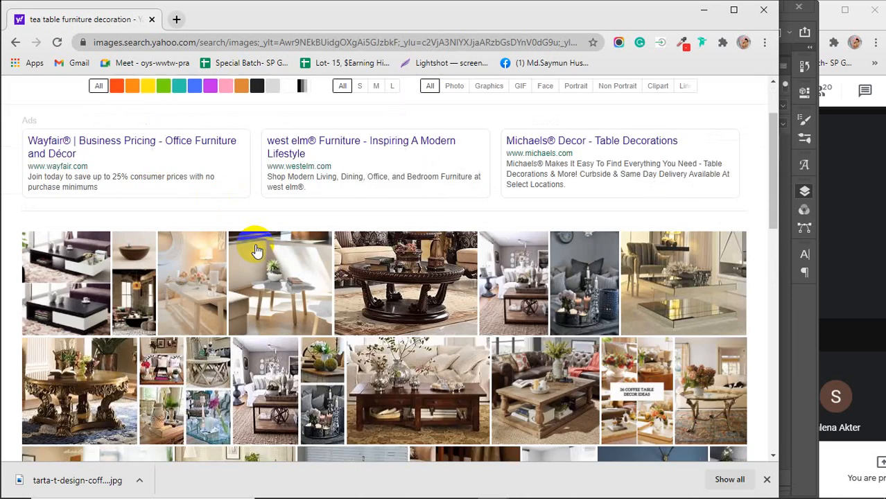
scroll(256, 248, "down", 4)
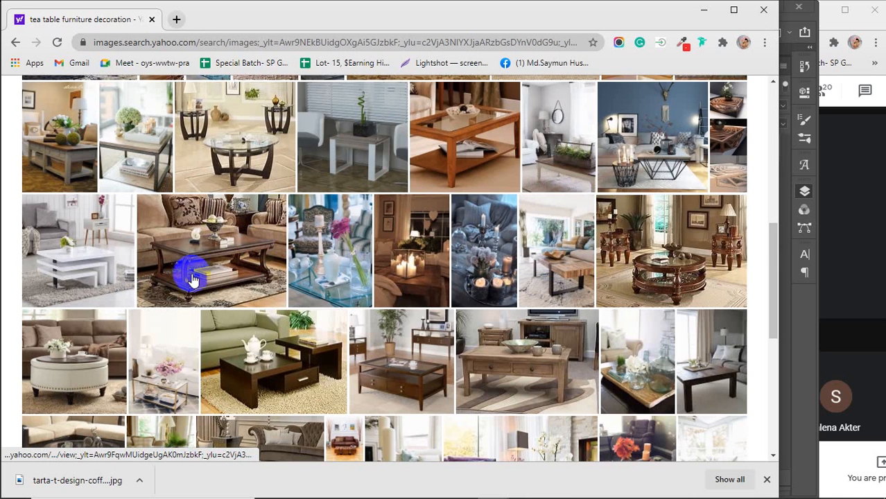
scroll(181, 273, "down", 3)
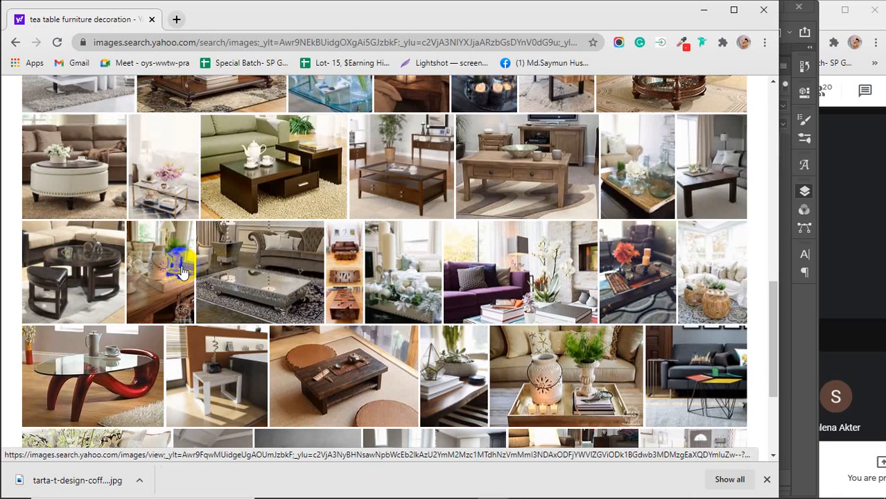
scroll(181, 272, "down", 3)
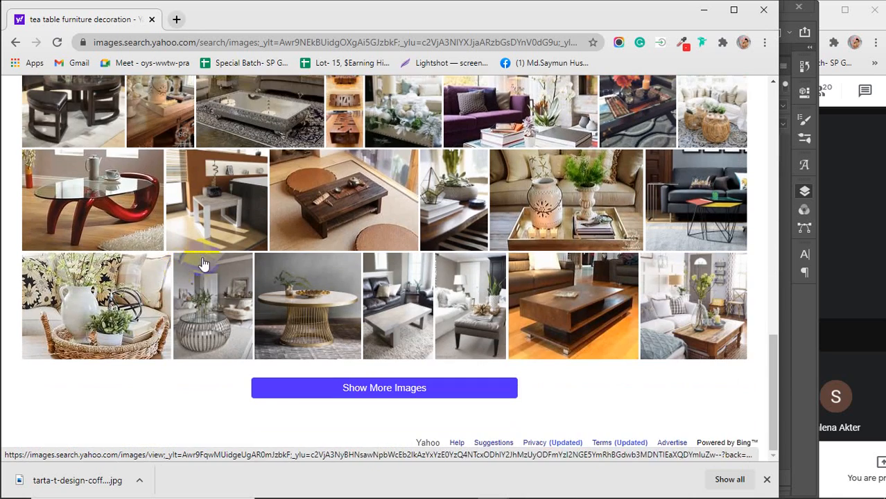
scroll(214, 259, "up", 1)
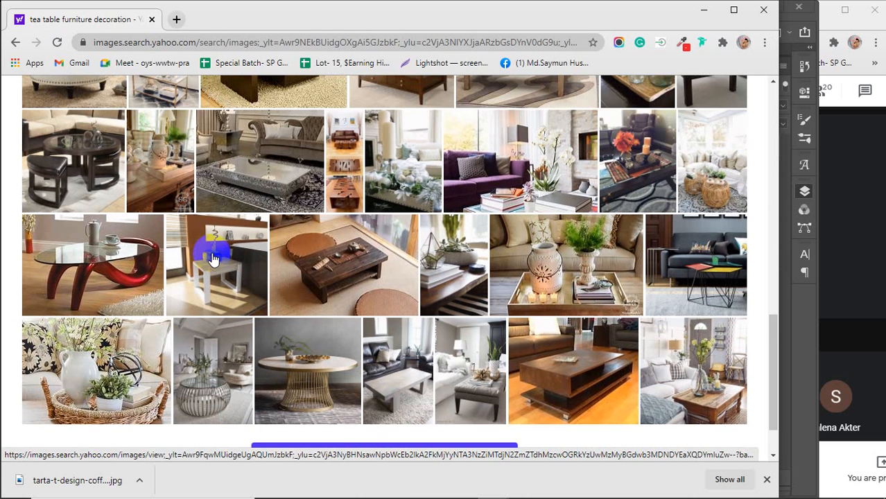
left_click(113, 257)
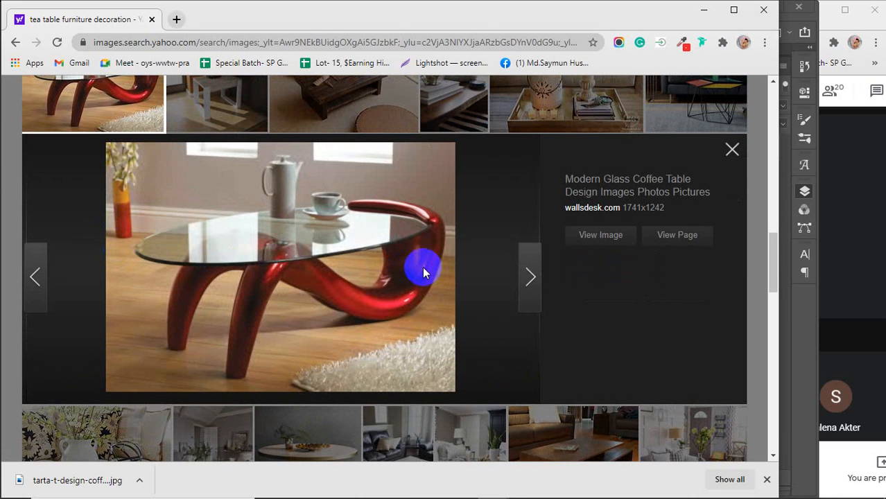
right_click(292, 214)
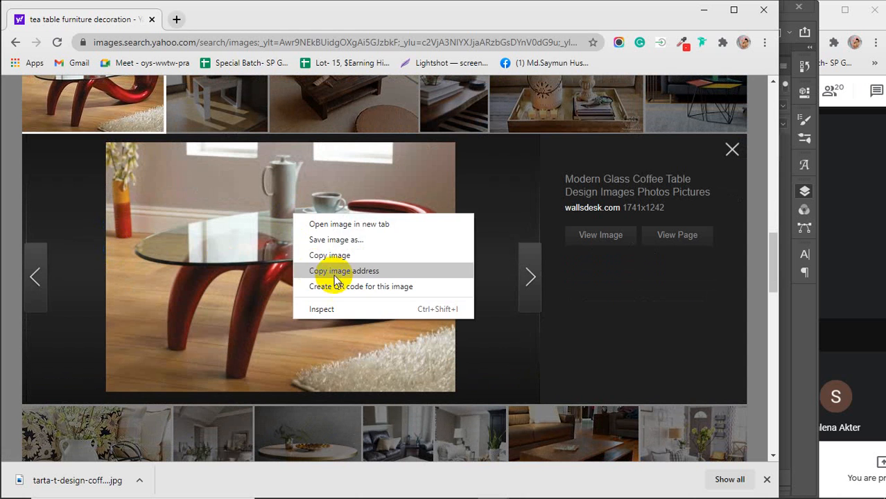
left_click(327, 253)
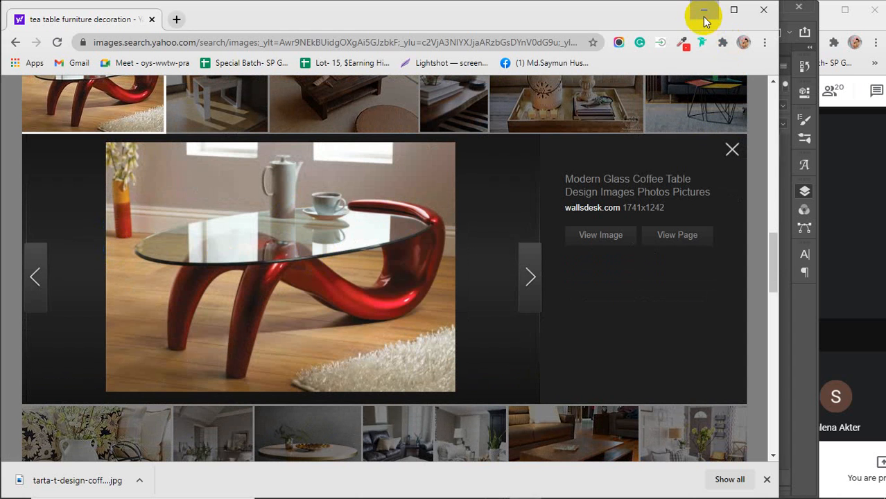
left_click(702, 11)
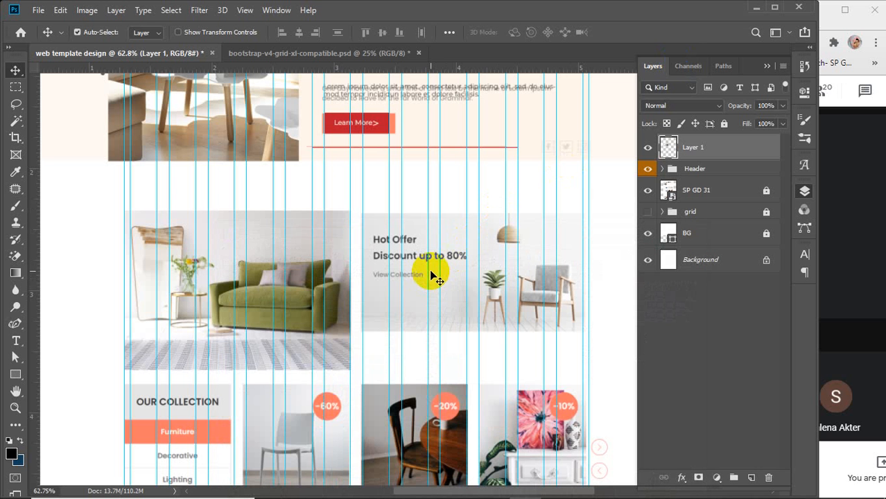
key("ctrl+v")
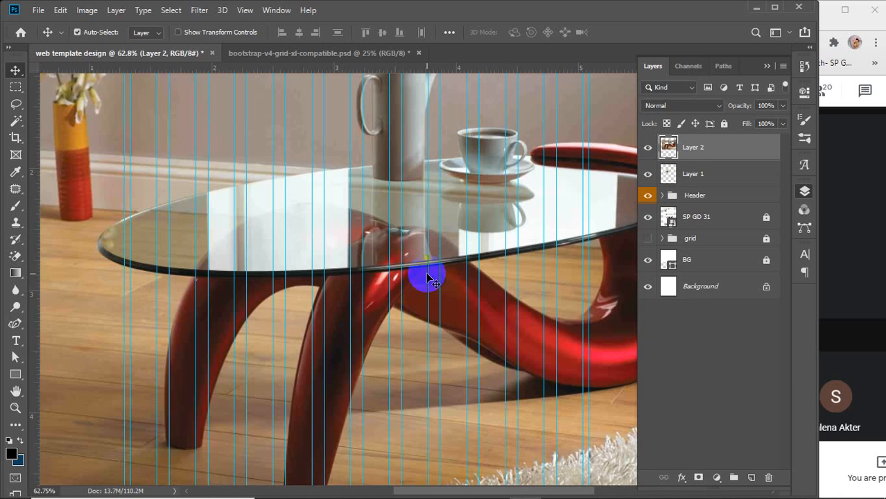
Scale the pasted coffee table image to about 29.8% and place it over the Hot Offer banner near the last column guide
key("ctrl+0")
key("ctrl+t")
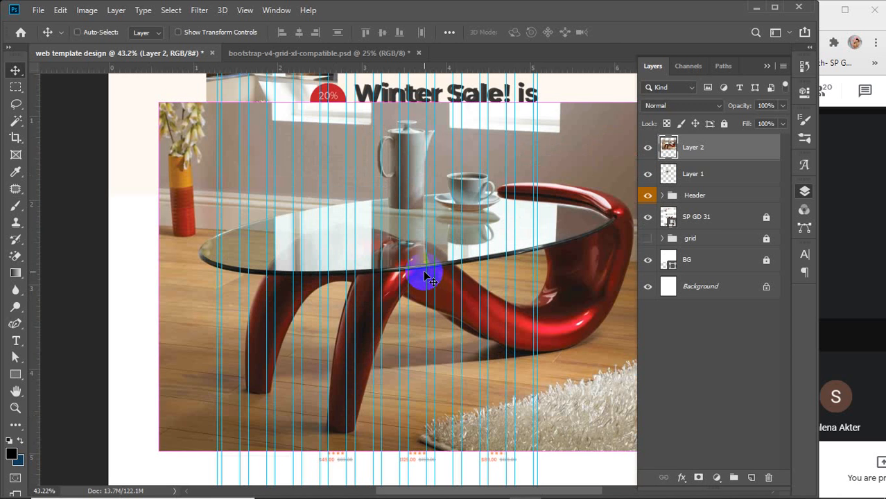
left_click_drag(157, 102, 501, 348)
left_click_drag(573, 377, 483, 280)
scroll(483, 280, "up", 2)
scroll(483, 280, "up", 3)
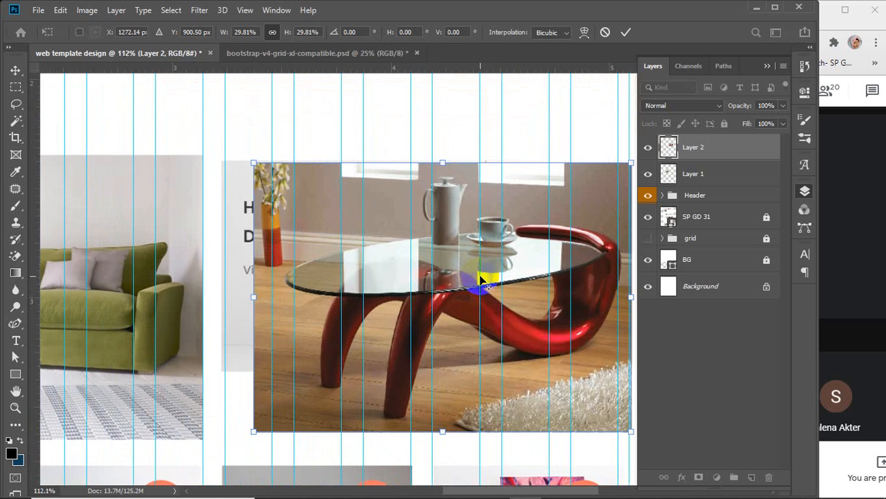
key("alt+space")
left_click(509, 279)
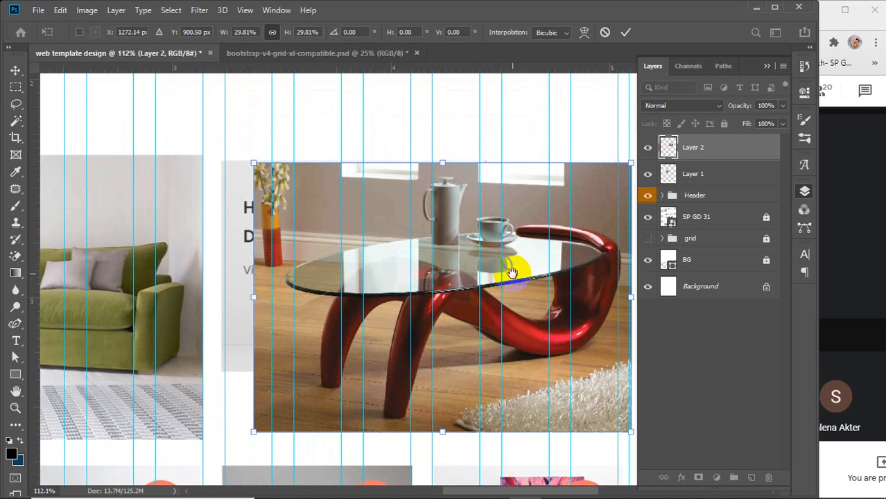
left_click_drag(512, 271, 456, 278)
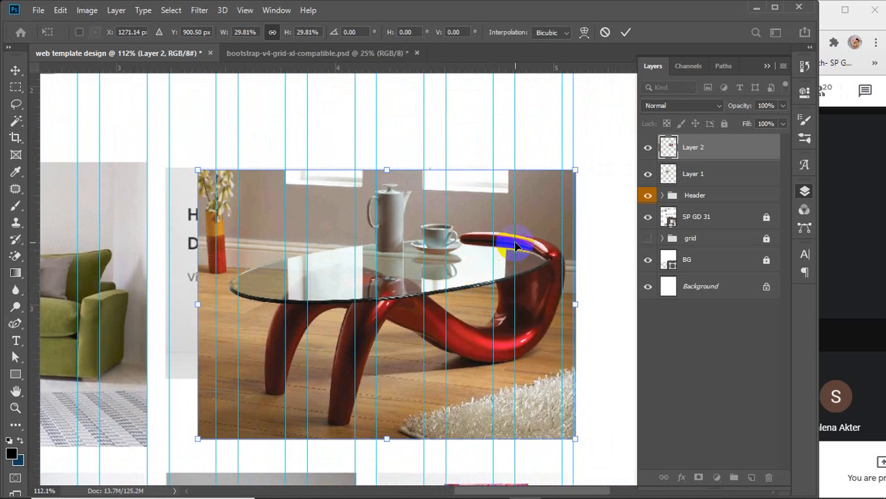
Nudge the coffee table image left until its right edge meets the last column guide, raise it 13 px, and apply the transform
key("Left")
key("Left")
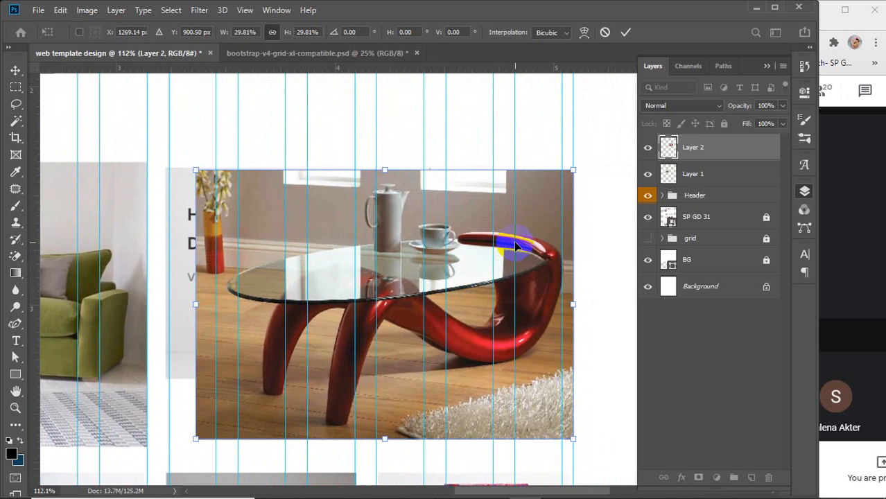
key("Up")
key("Up")
key("Up")
key("Up")
key("Up")
key("Up")
key("Up")
key("Up")
key("Up")
key("Up")
key("Up")
key("Up")
key("Up")
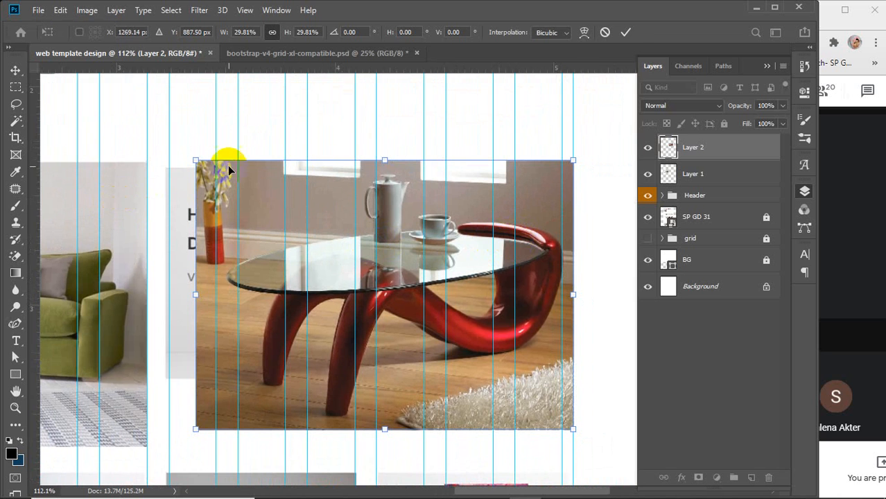
left_click(625, 32)
Align the top edges of the sofa and coffee table images, and stretch the table image to about 107% width and 105% height
left_click(697, 176, "shift")
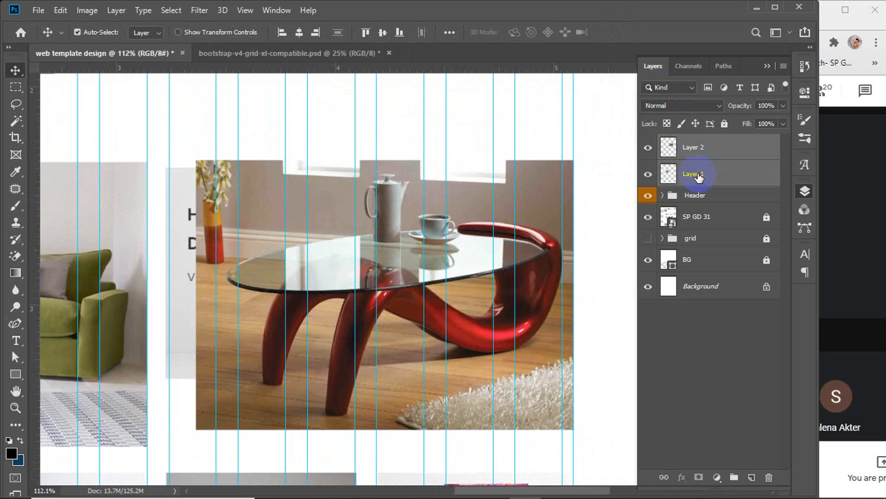
left_click(366, 32)
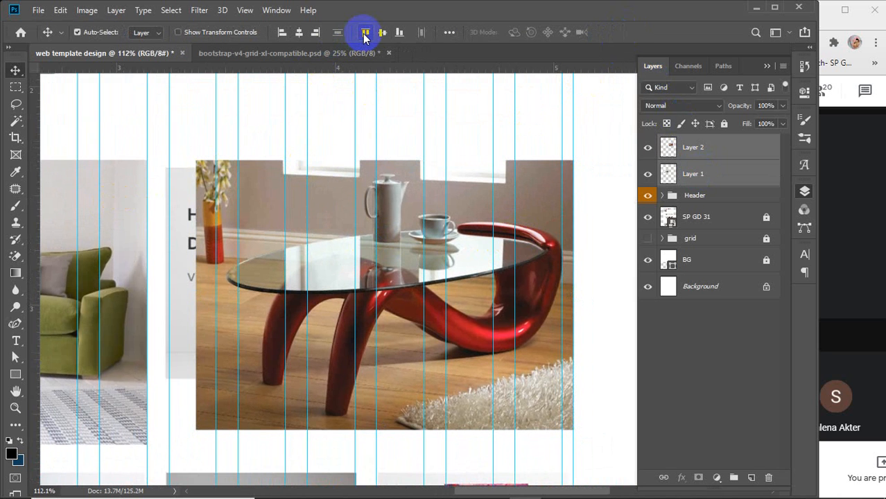
left_click(724, 146)
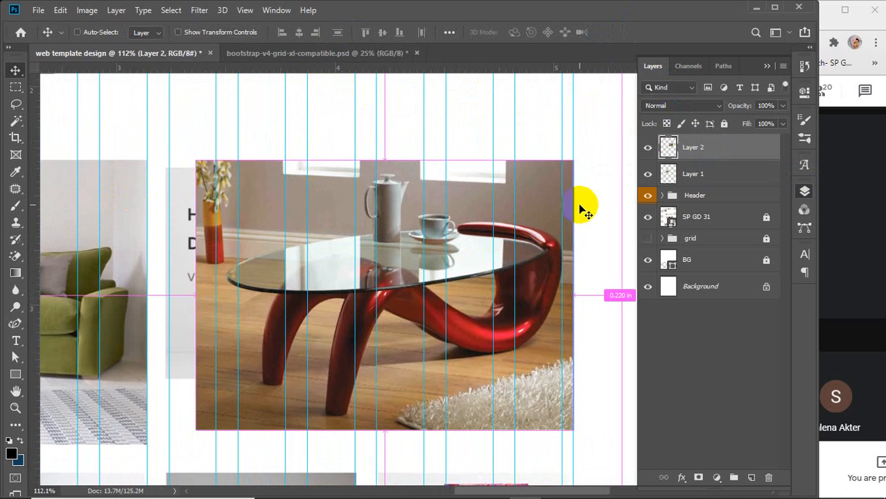
key("ctrl+t")
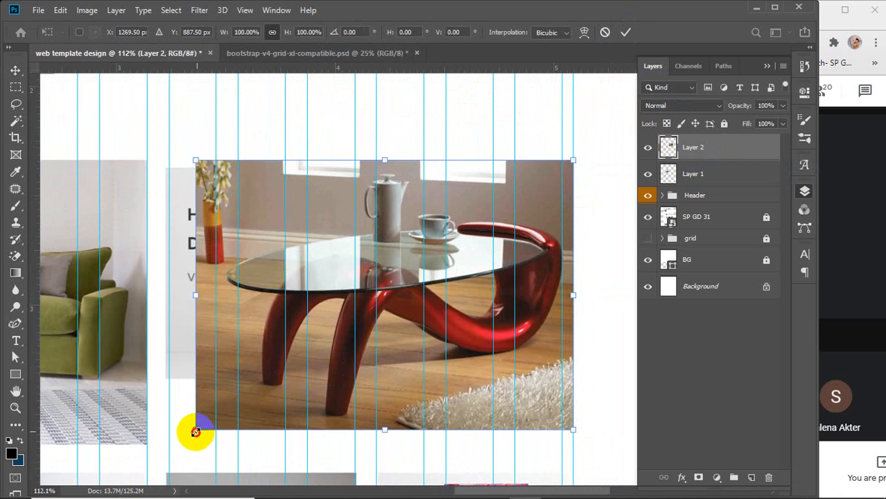
left_click_drag(195, 431, 173, 450)
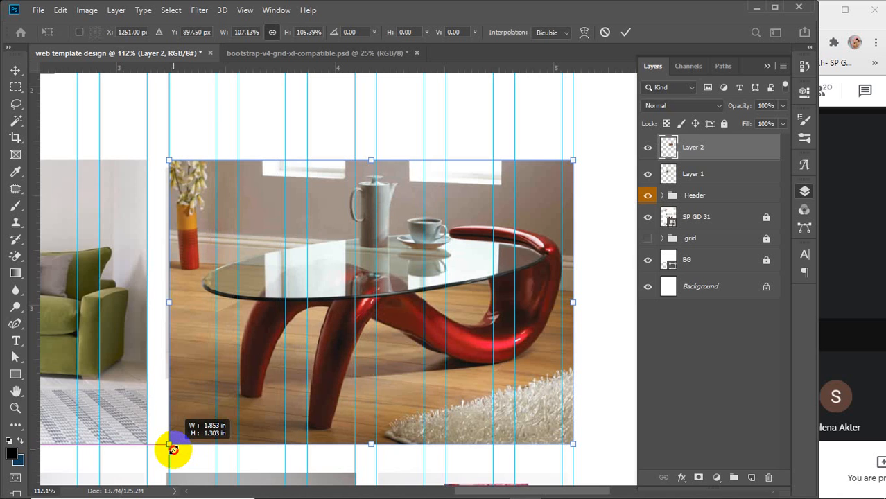
left_click(625, 32)
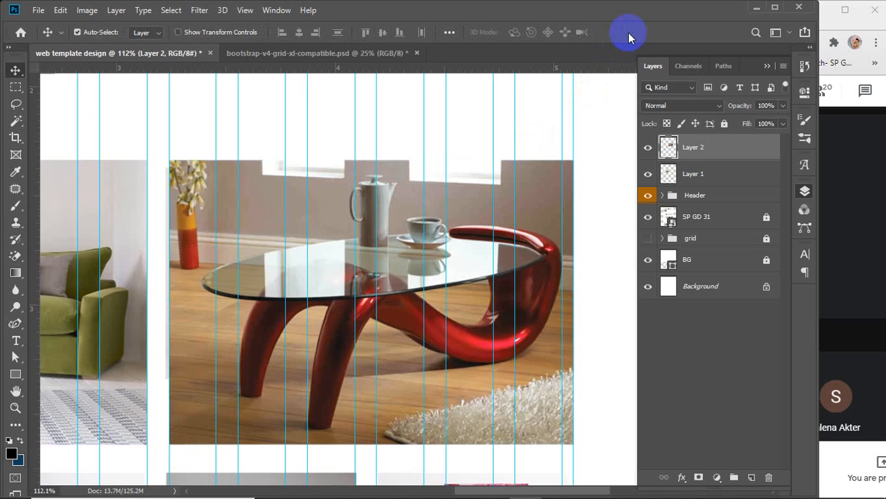
Hide the coffee table and sofa image layers to uncover the reference banners
scroll(484, 229, "down", 5)
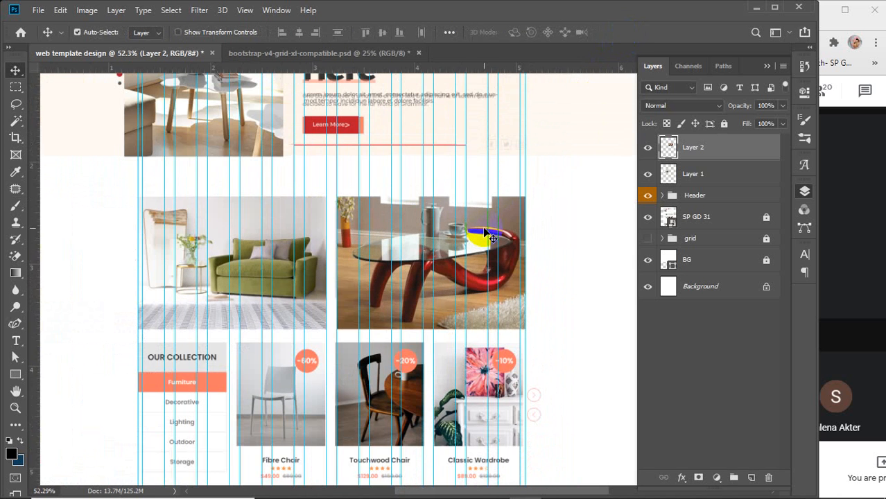
scroll(484, 229, "down", 1)
left_click(646, 148)
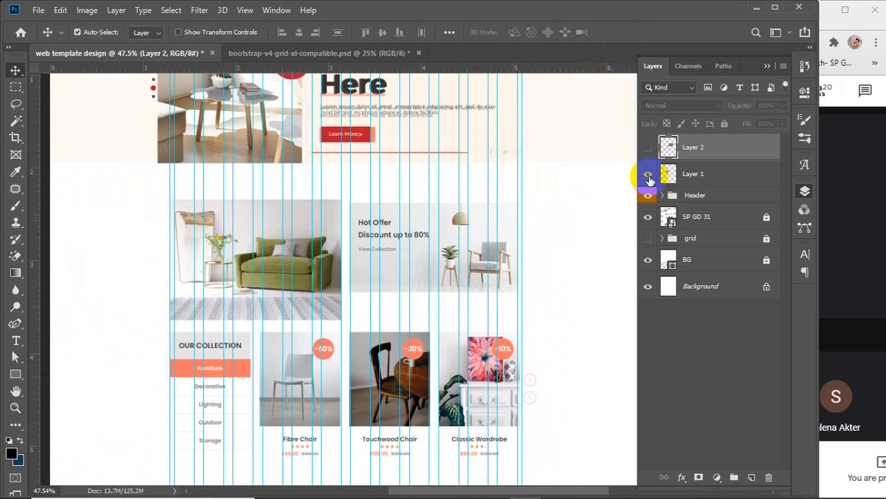
left_click(648, 175)
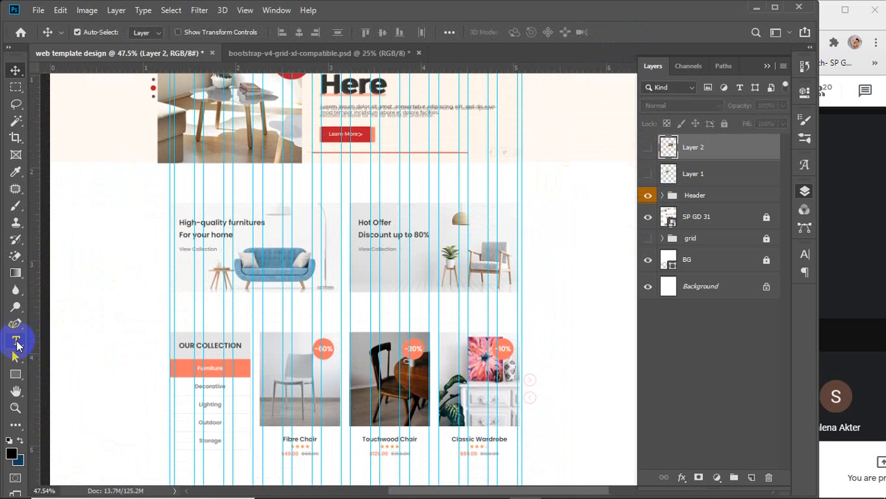
Add the two-line text "High-quality furnitures" / "For your home" over the blue sofa banner's reference headline
left_click(16, 341)
scroll(226, 230, "up", 4)
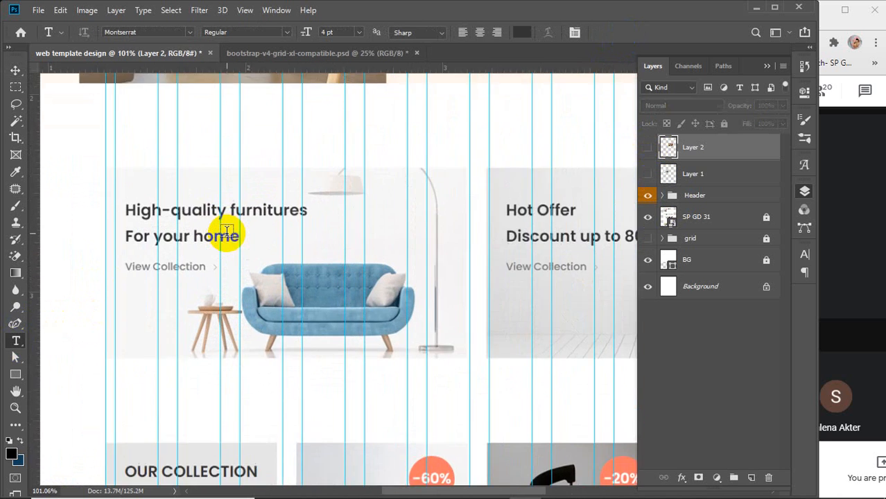
scroll(226, 230, "up", 2)
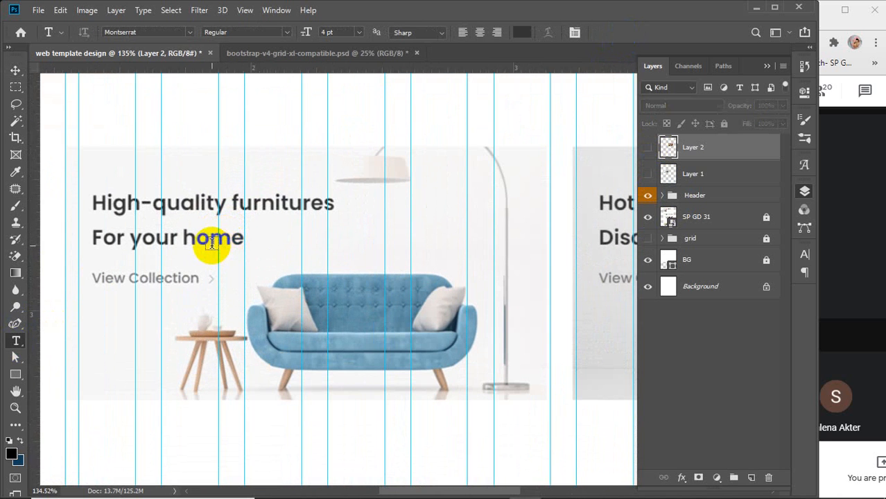
left_click(80, 202)
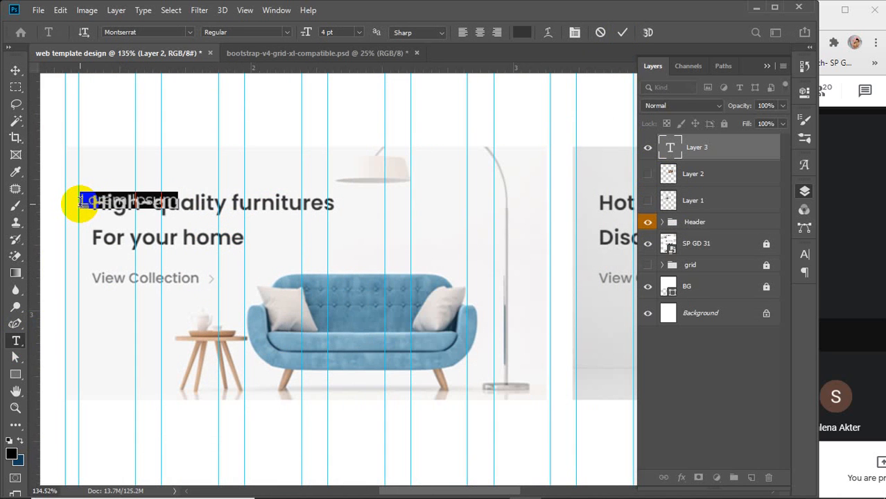
key("BackSpace")
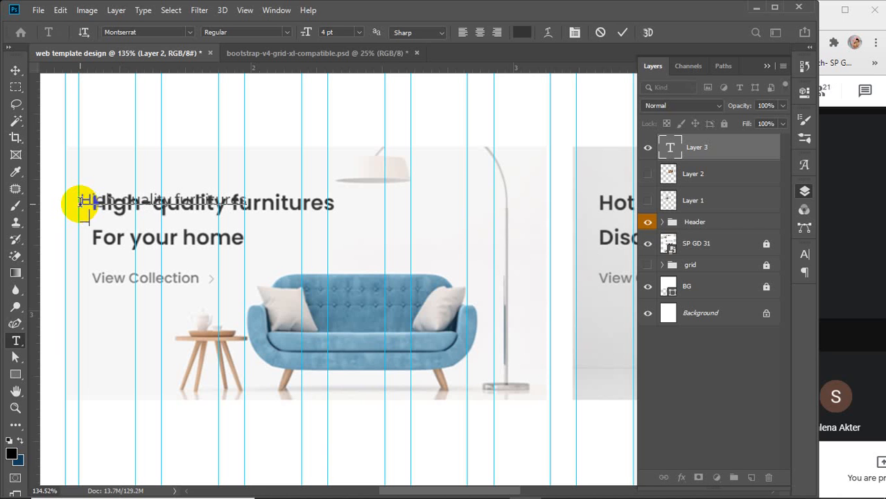
type("r your home")
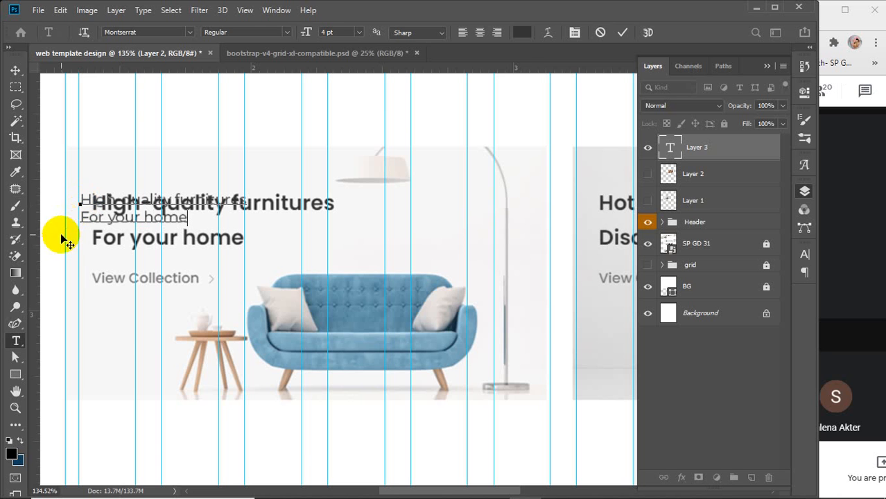
left_click(15, 70)
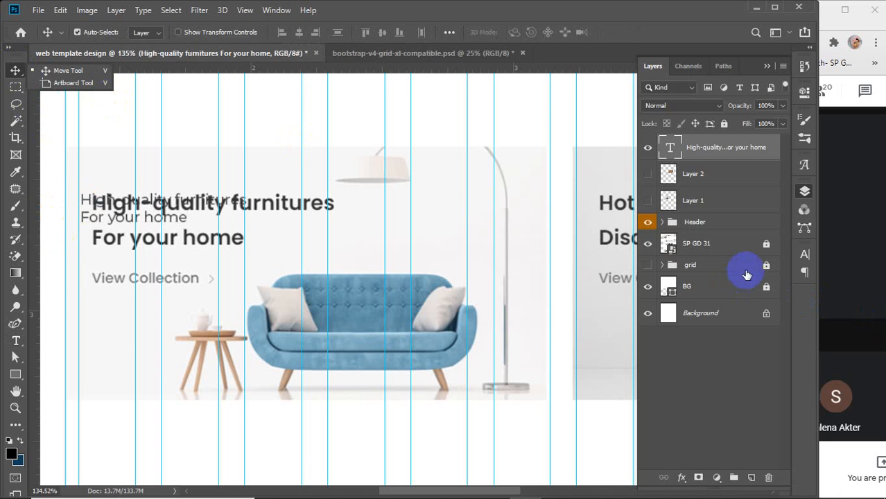
Set the new banner headline's font size to 6 pt
left_click(804, 255)
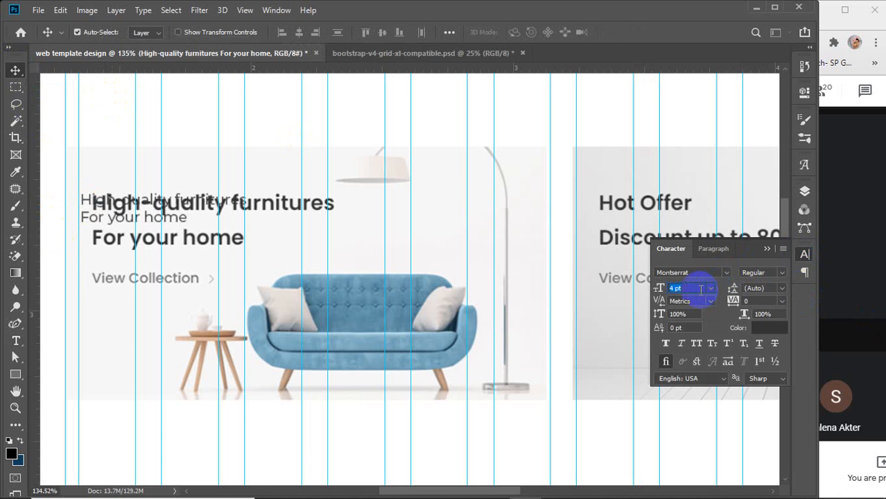
type("7")
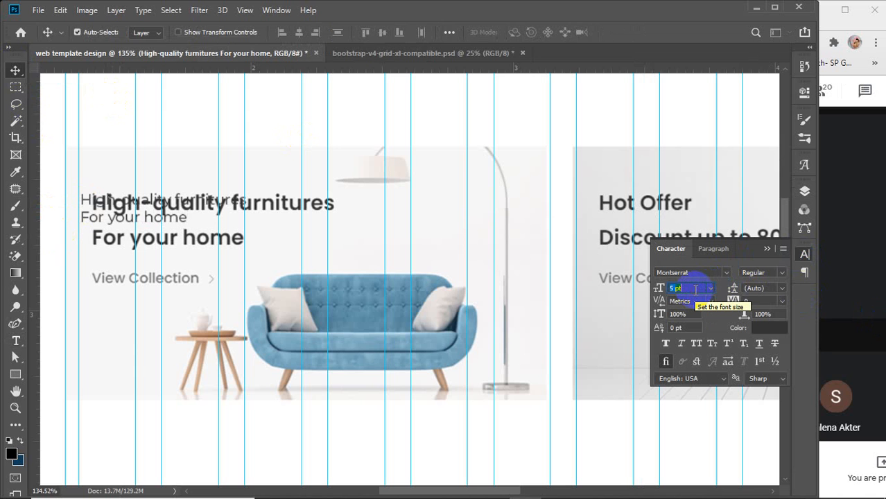
key("Return")
type("6")
key("Return")
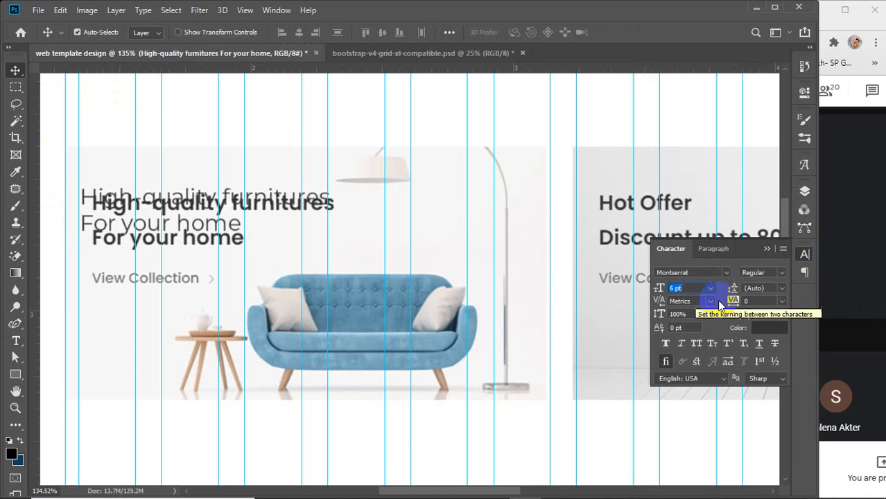
Set the banner headline's Montserrat font style to Bold, keeping the text at its original position
left_click(780, 273)
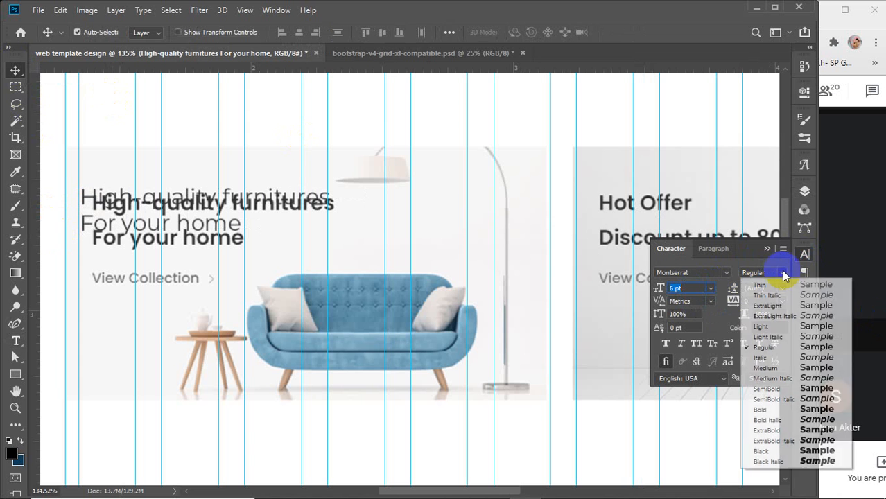
left_click(770, 389)
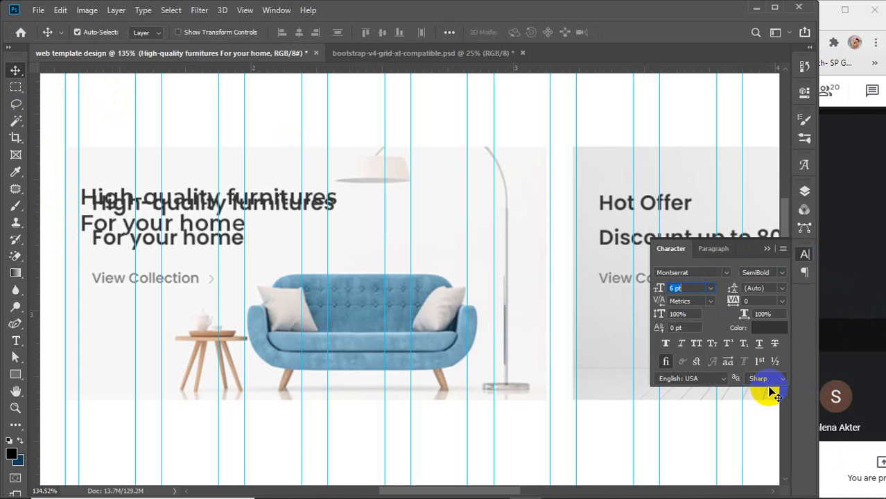
left_click(782, 272)
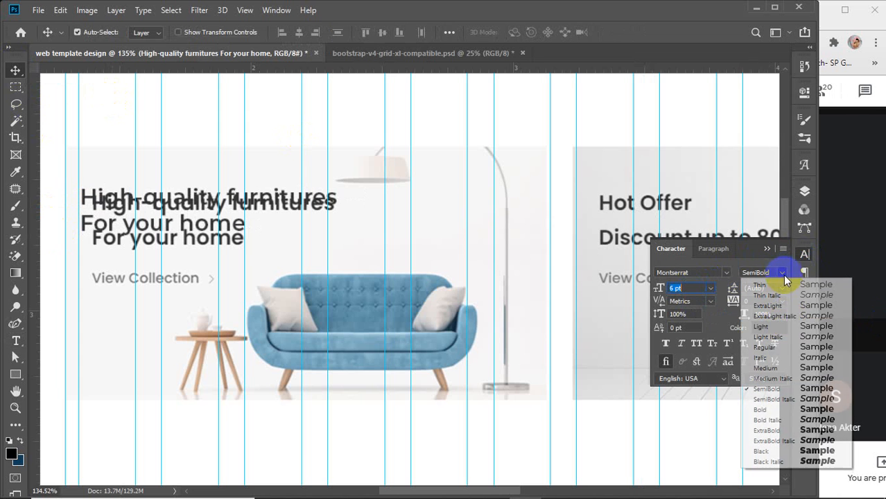
left_click(762, 409)
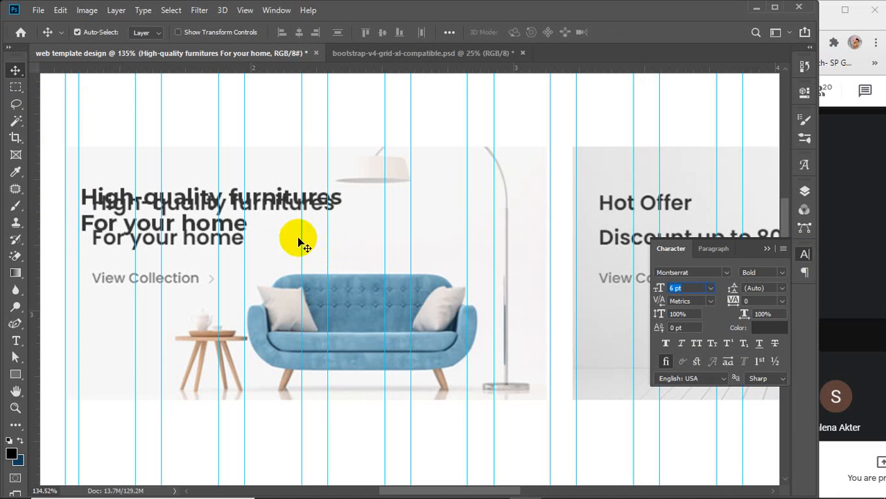
left_click_drag(259, 185, 253, 206)
key("ctrl+z")
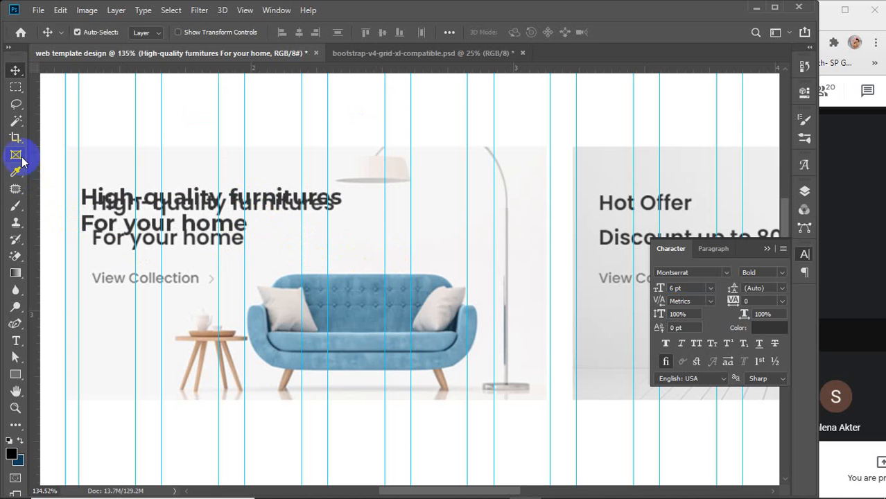
Add a separate text line "View collection" over the reference link below the banner headline
left_click(17, 341)
left_click(93, 278)
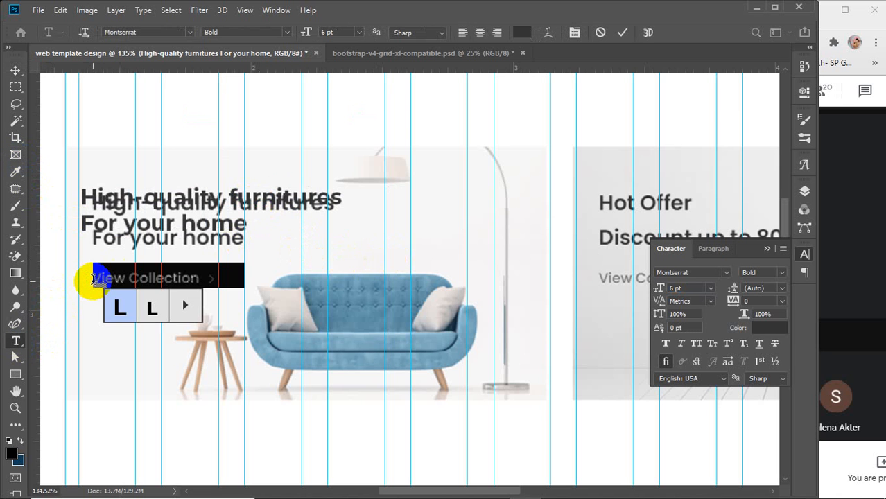
type("V")
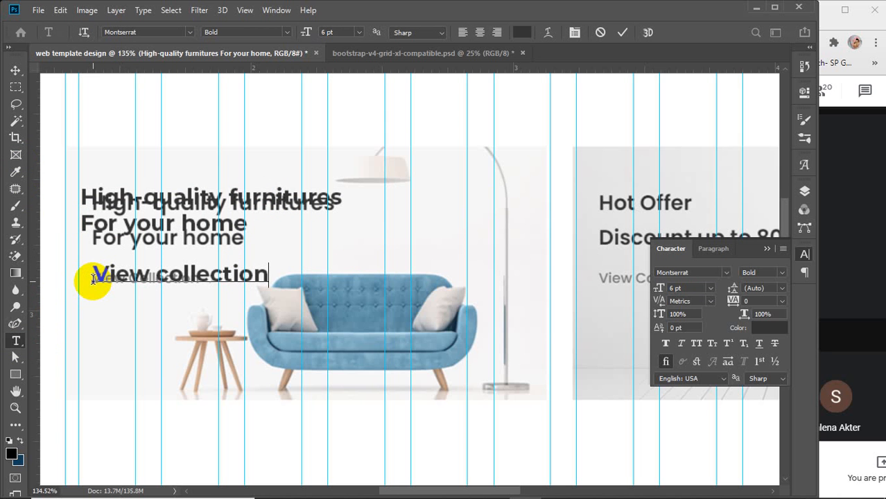
left_click(14, 72)
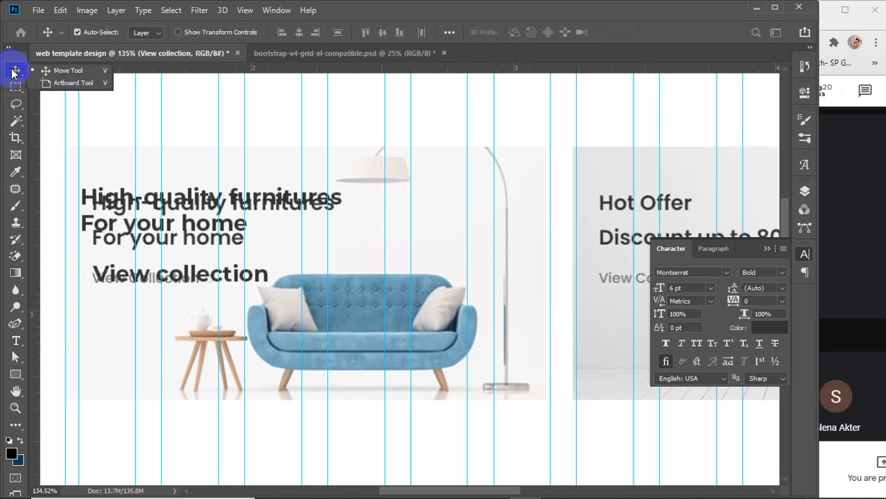
Set the "View collection" text to Montserrat Regular at 4 pt
left_click(780, 274)
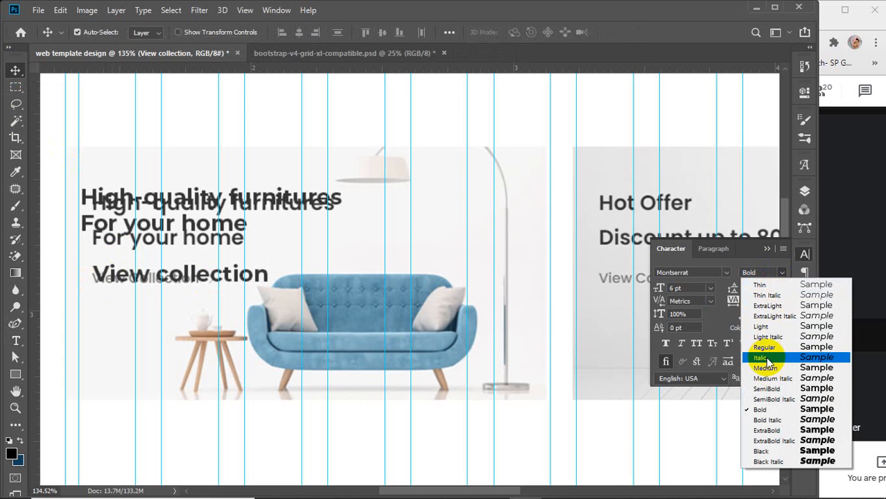
left_click(764, 347)
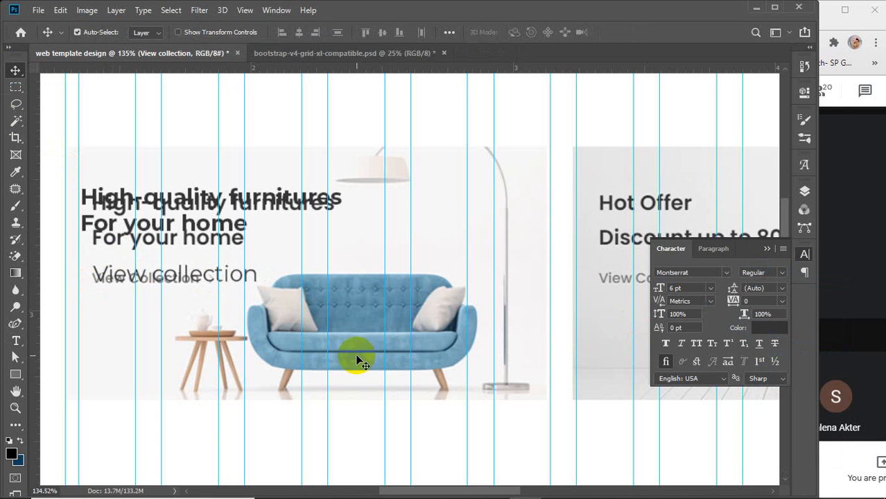
key("Down")
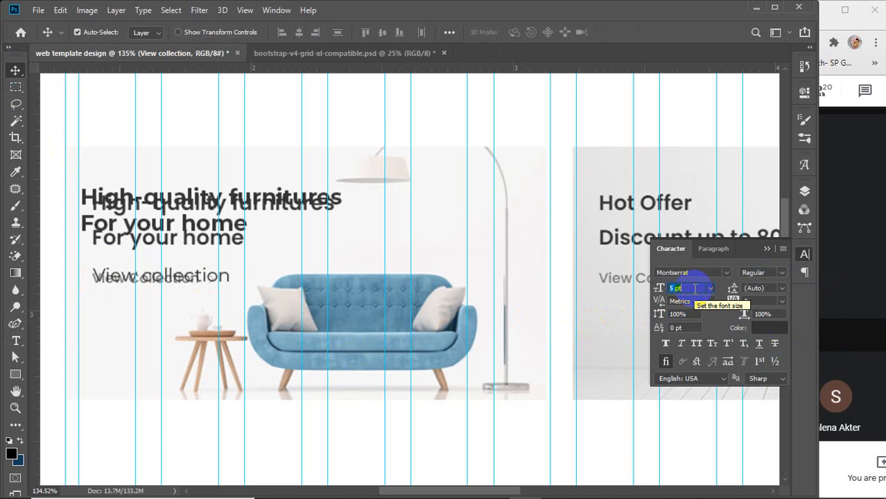
key("Down")
key("Return")
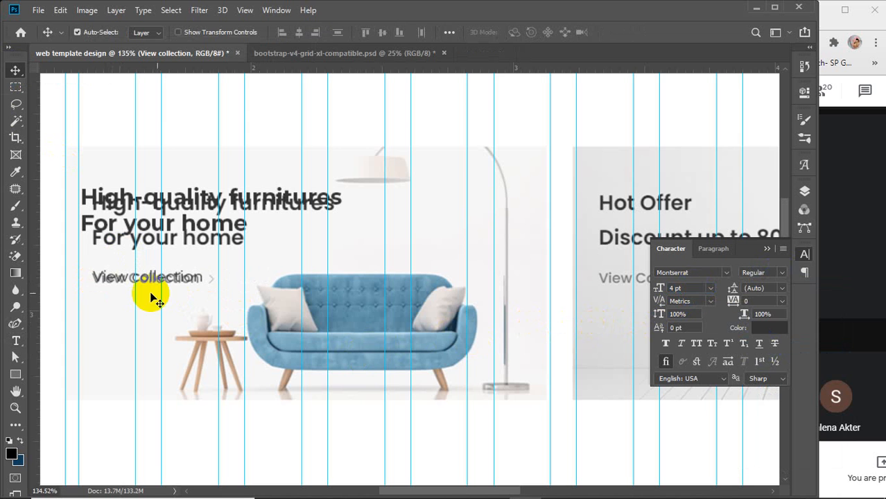
Add a ">" arrow as its own text just after "View collection" and set its font size to 6 pt
left_click(16, 341)
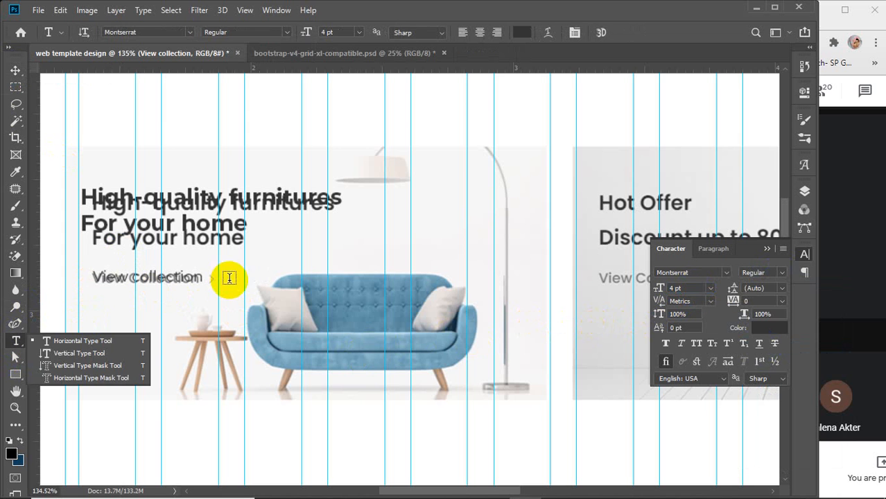
left_click(218, 280)
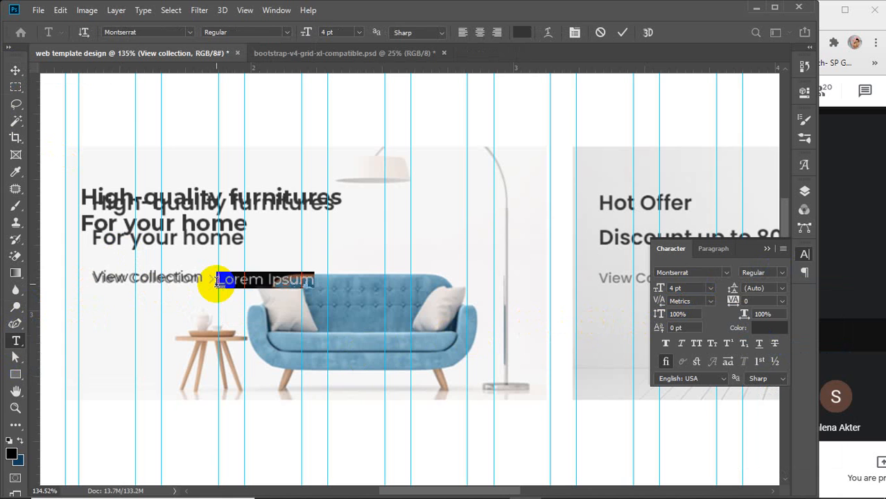
key("BackSpace")
left_click(225, 281)
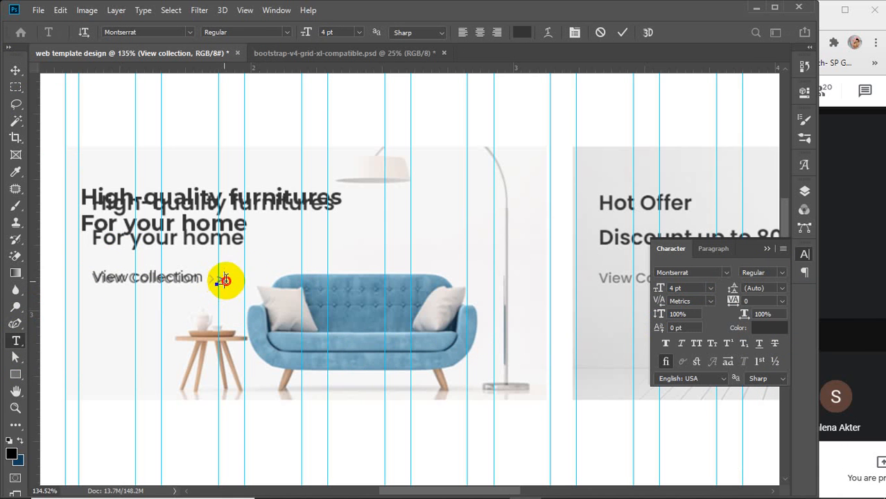
left_click_drag(223, 282, 204, 291)
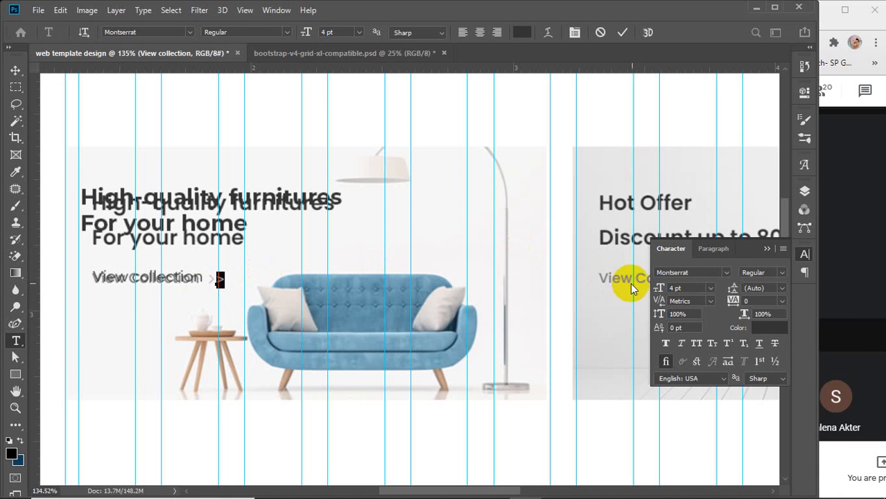
left_click(677, 289)
key("Up")
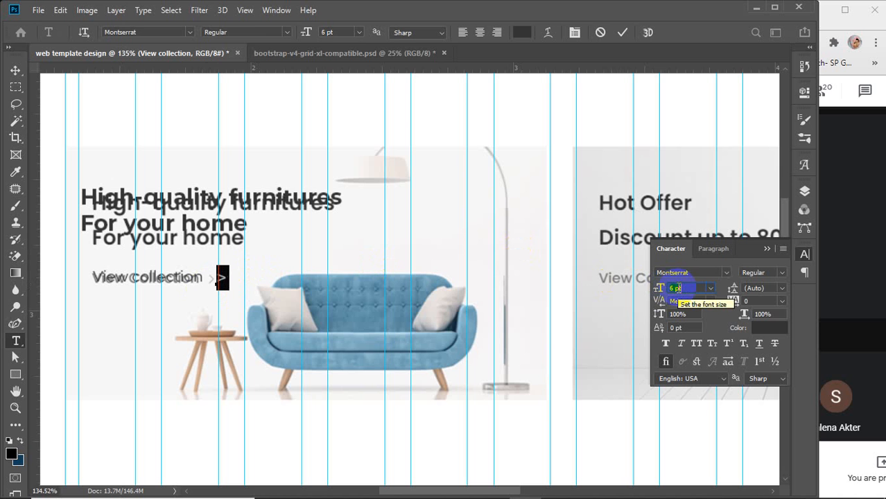
Move the ">" arrow closer to the end of the "View collection" text, over the reference arrow
left_click(15, 70)
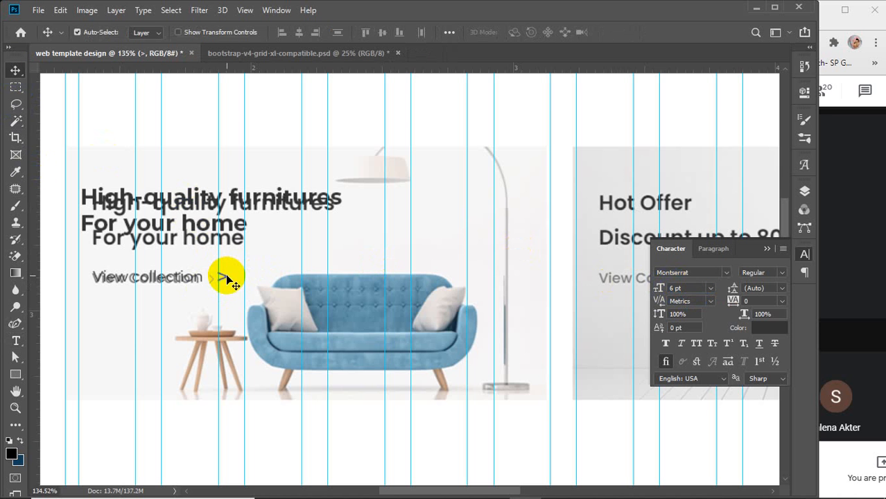
left_click_drag(224, 277, 217, 280)
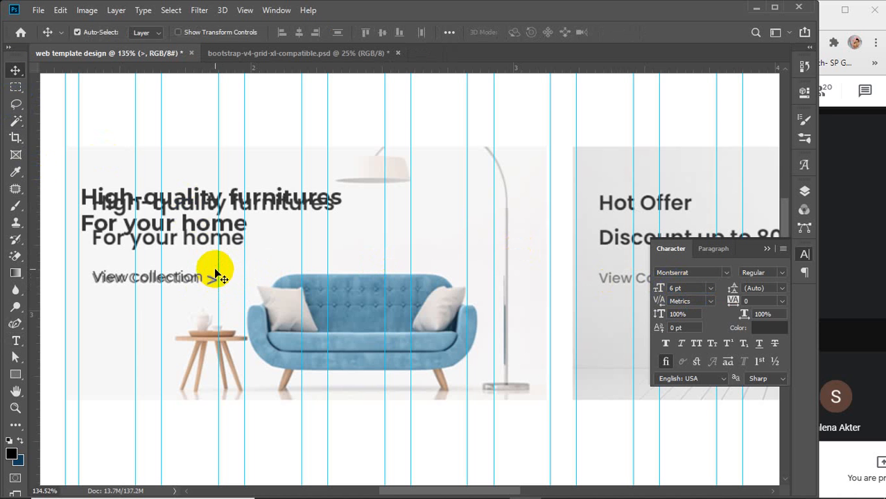
scroll(215, 277, "down", 5)
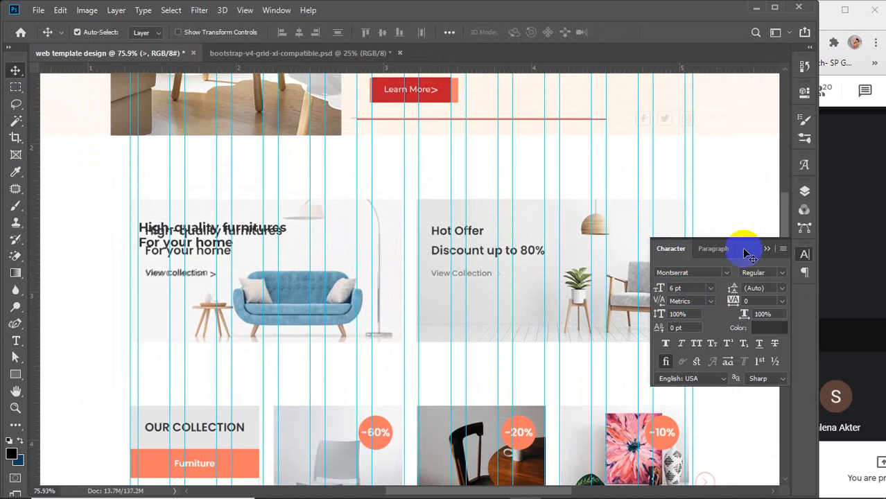
Show the green sofa photo on Layer 1 and move the three banner text layers directly above it, below Layer 2
left_click(804, 191)
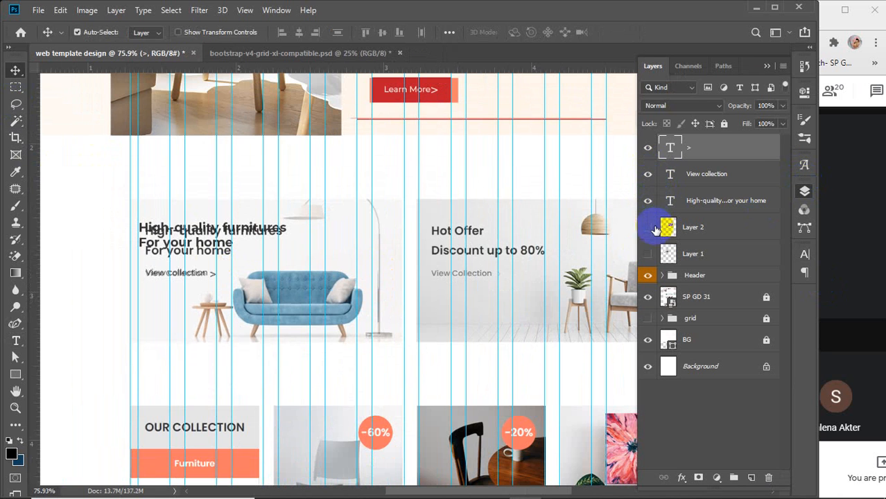
left_click(649, 254)
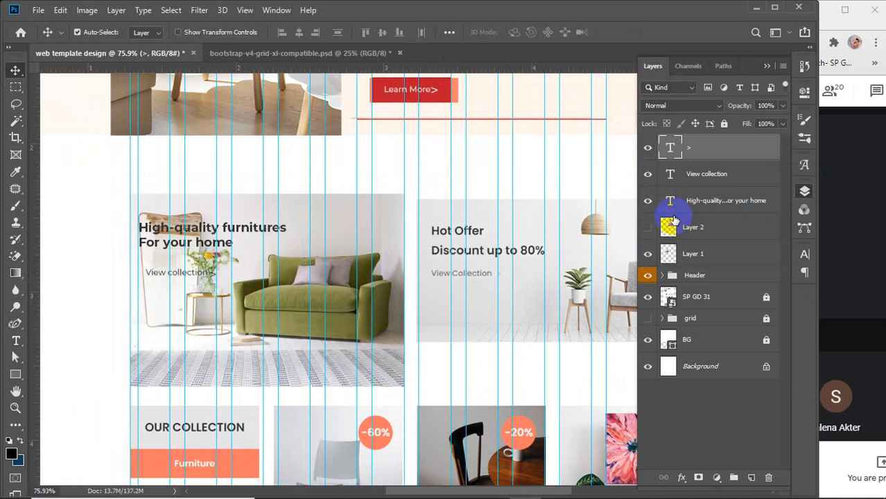
left_click(702, 174)
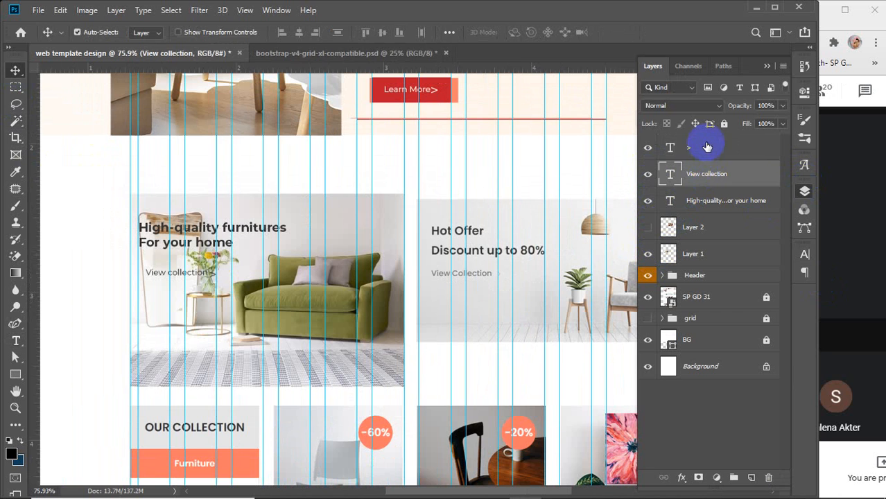
left_click(707, 147)
left_click(702, 174, "shift")
left_click(702, 201, "shift")
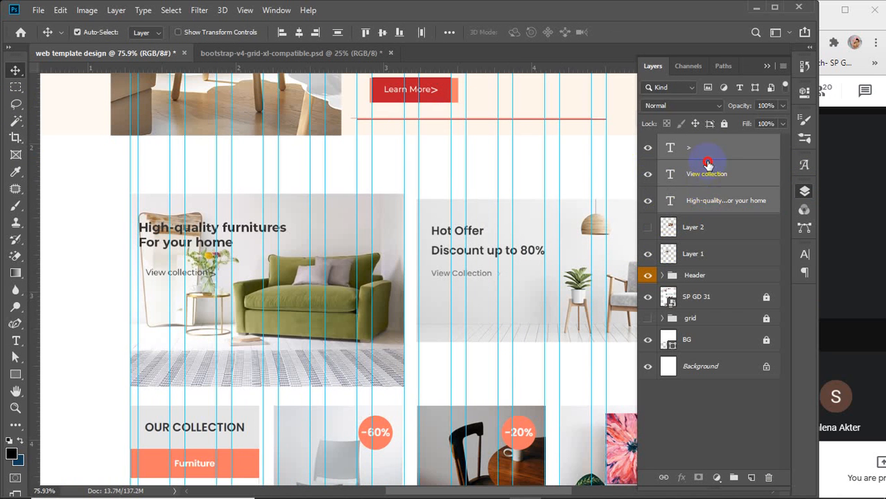
left_click_drag(707, 162, 703, 241)
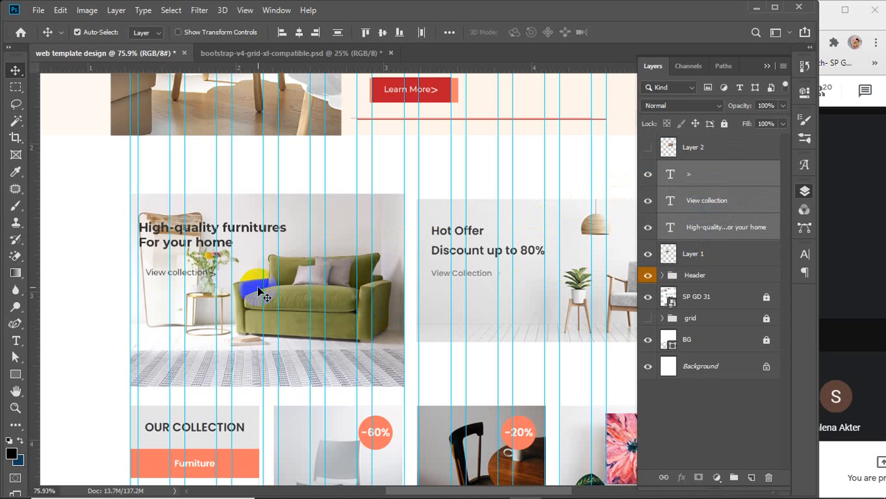
Move the banner headline to the empty wall above the sofa, with its left edge on the column guide
scroll(258, 287, "up", 6)
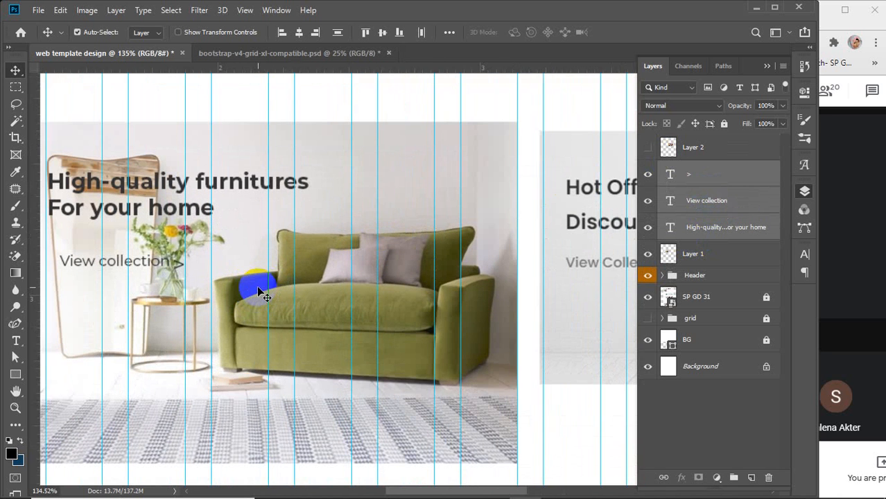
left_click_drag(247, 261, 352, 246)
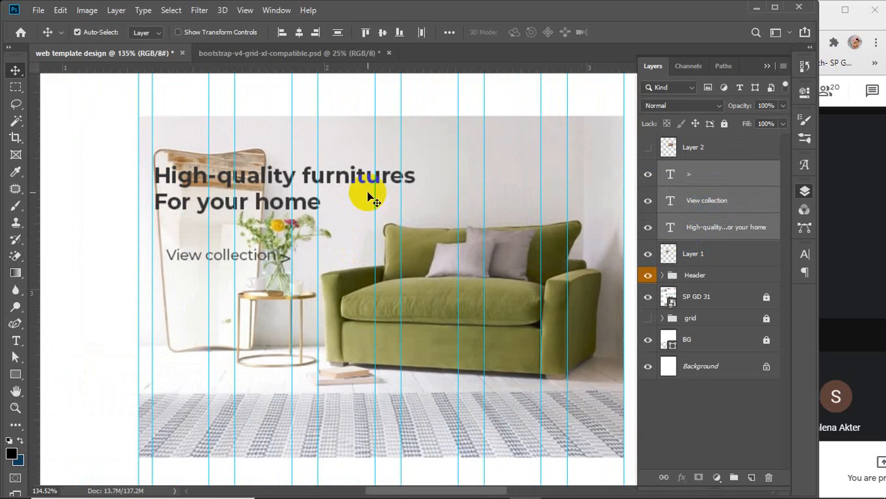
left_click(111, 238)
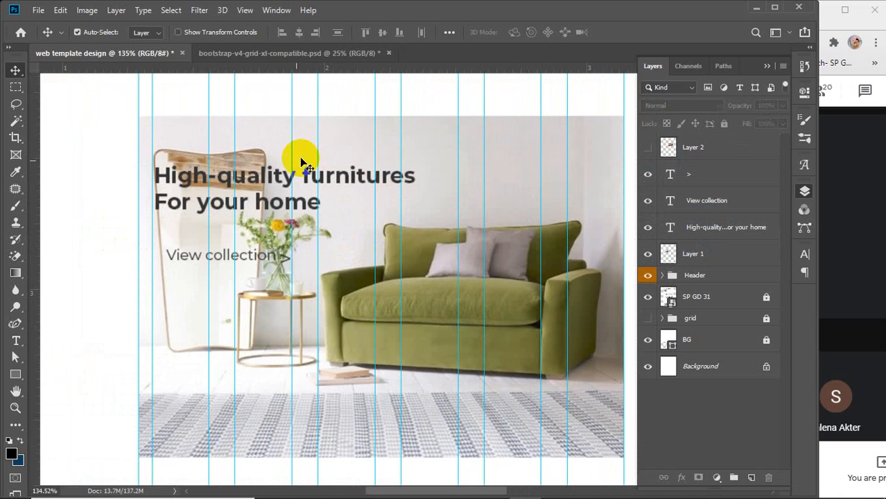
left_click(226, 178)
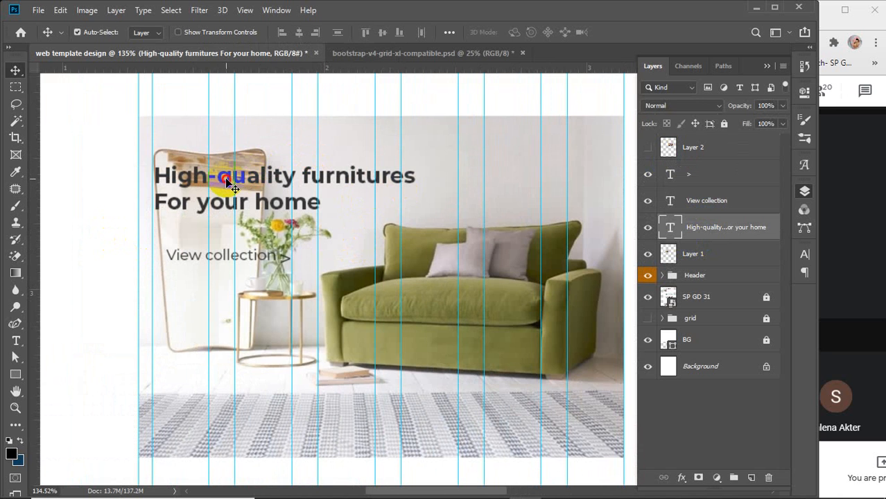
left_click_drag(226, 178, 388, 159)
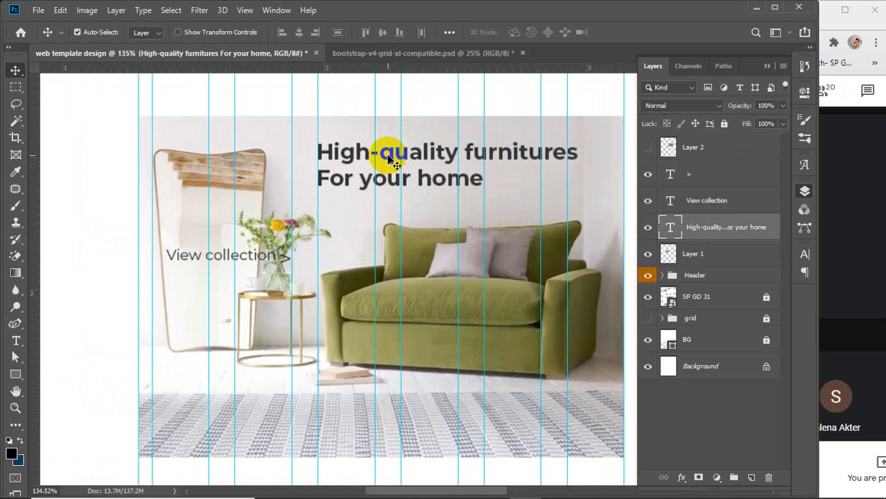
Align the vertical centers of "View collection" and its arrow and place both beneath the headline at its left edge
left_click(702, 175)
left_click(714, 201, "shift")
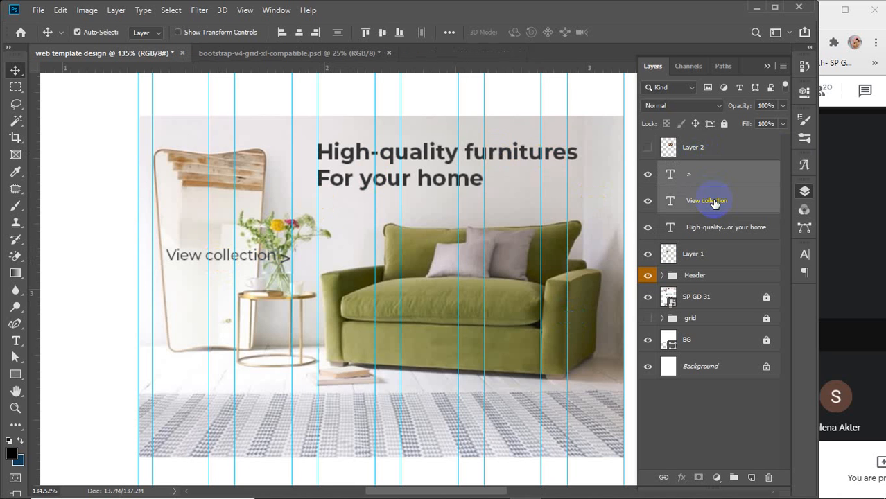
left_click(382, 34)
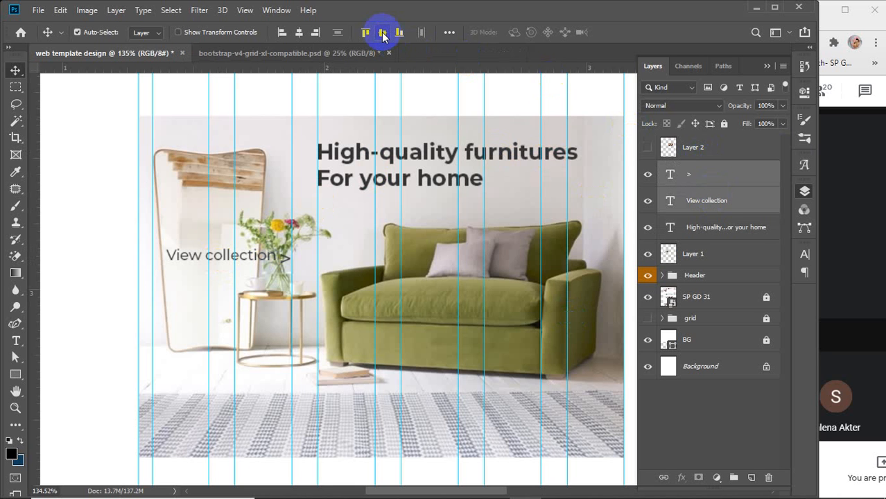
left_click_drag(213, 253, 372, 222)
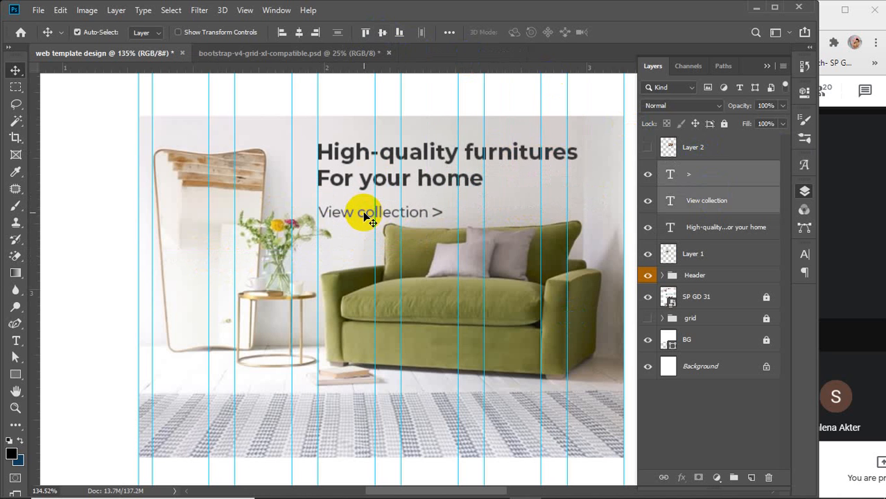
Move the "High-quality furnitures For your home" headline slightly higher on the sofa banner, keeping its left alignment
scroll(416, 220, "down", 1)
left_click_drag(464, 212, 332, 231)
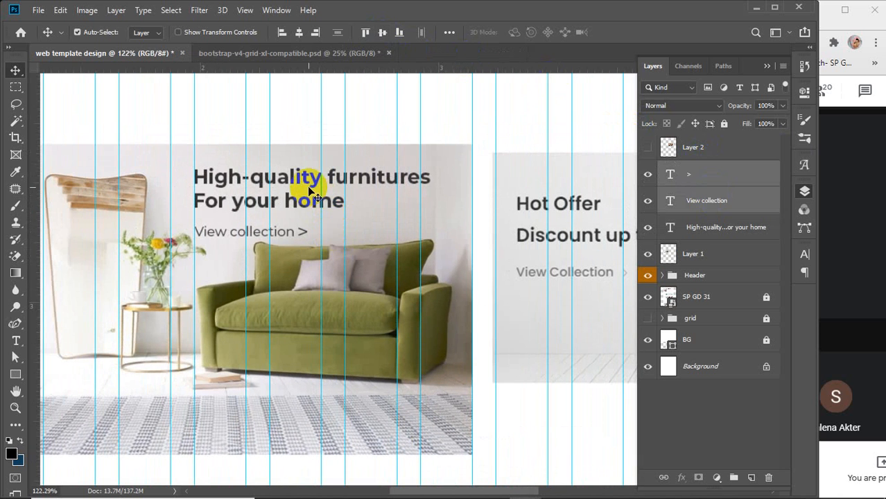
left_click(301, 181)
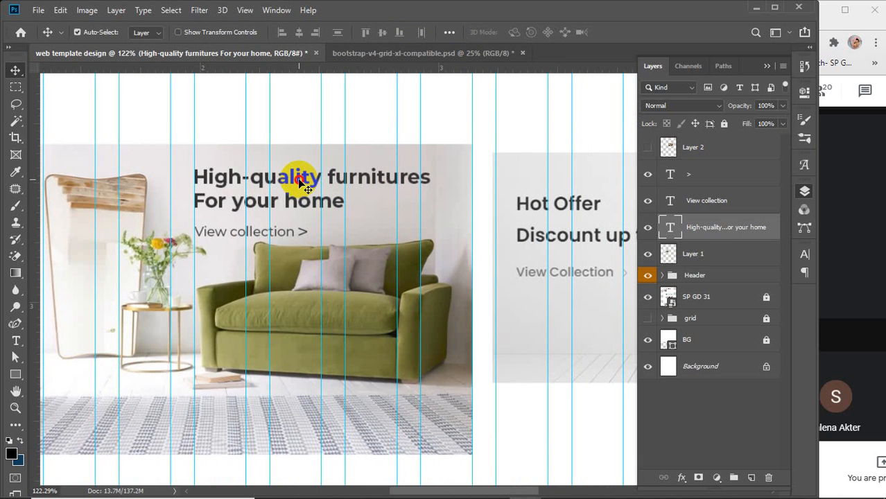
left_click_drag(301, 182, 298, 171)
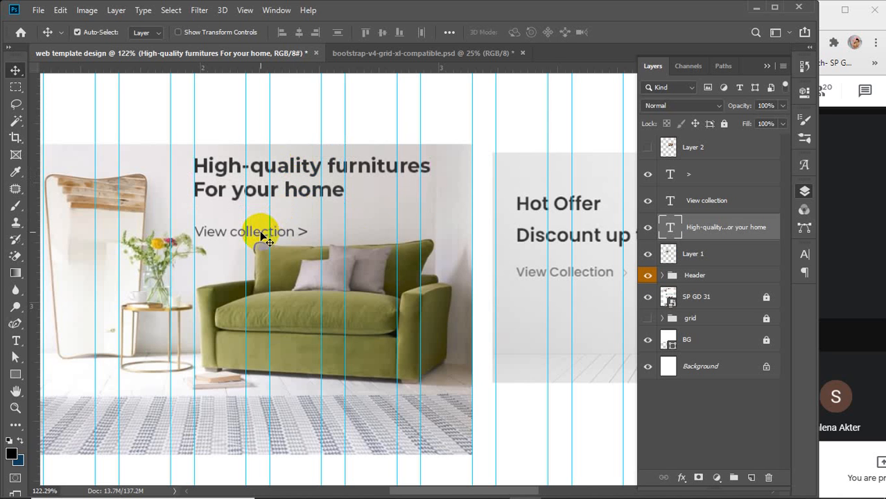
Group the ">" arrow and "View collection" text layers
left_click(718, 174)
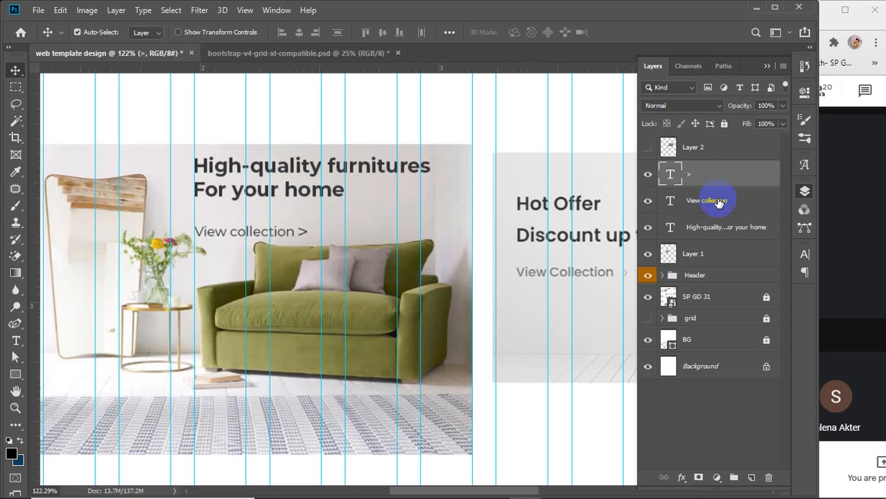
left_click(717, 201, "shift")
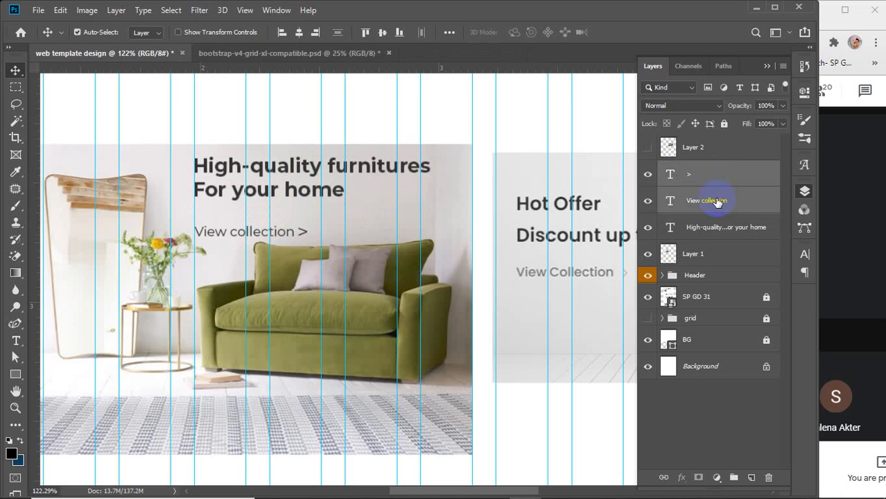
left_click(718, 174)
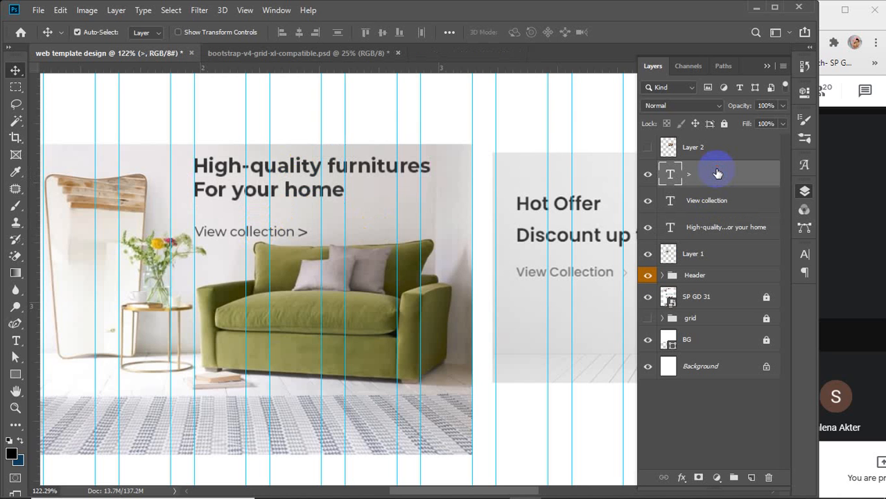
left_click(714, 201, "shift")
key("ctrl+g")
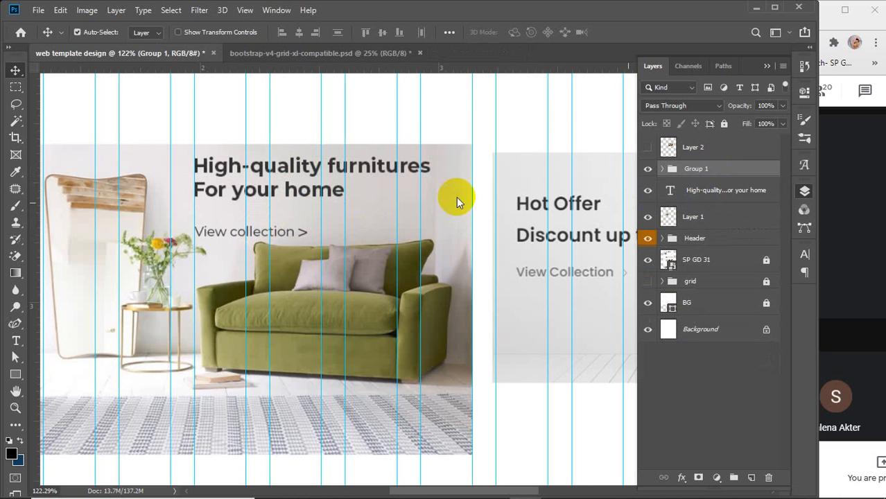
Nudge the grouped link upward until it sits close beneath the headline
key("Up")
key("Up")
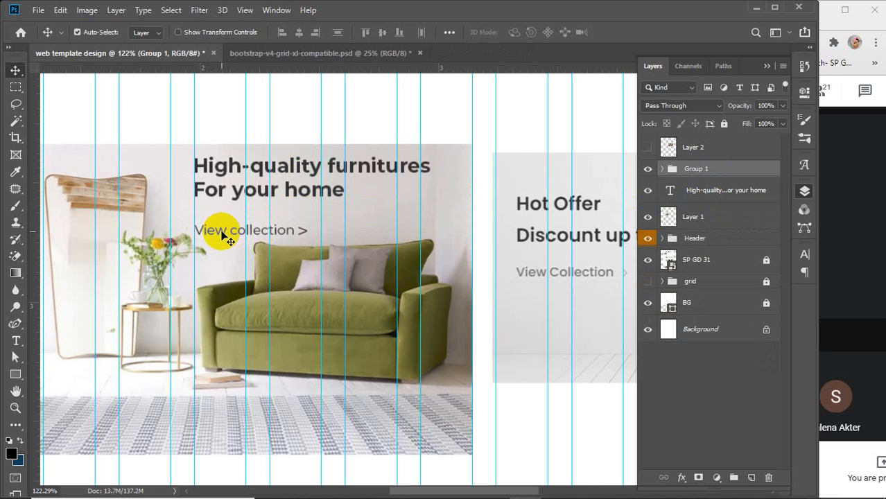
key("Up")
key("Up")
key("Up")
key("Up")
key("Up")
key("Up")
key("Up")
key("Up")
key("Up")
key("Up")
key("Up")
key("Up")
key("Up")
key("Up")
key("Up")
key("Up")
key("Up")
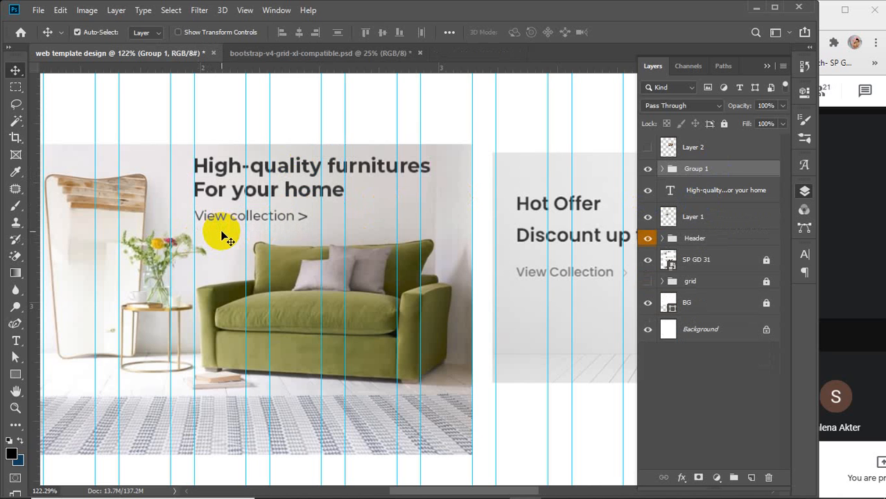
Rename the link's group to "view collection"
left_click(694, 170)
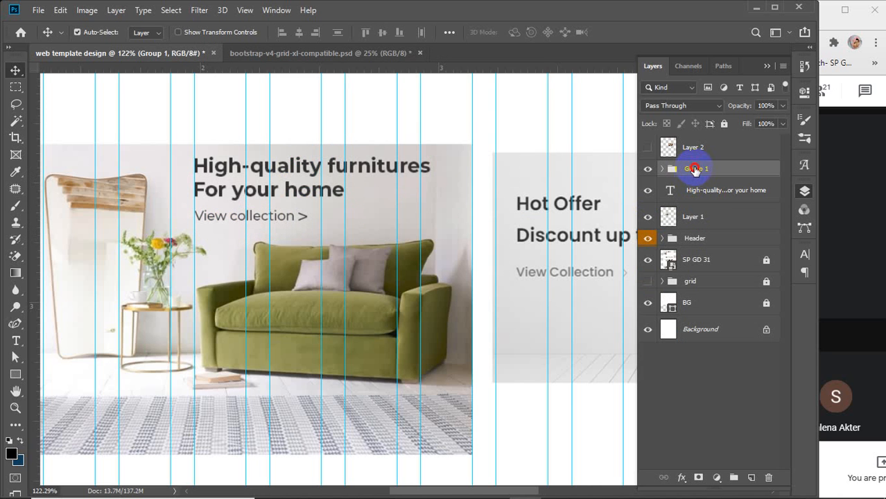
double_click(695, 169)
type("view collection")
key("Return")
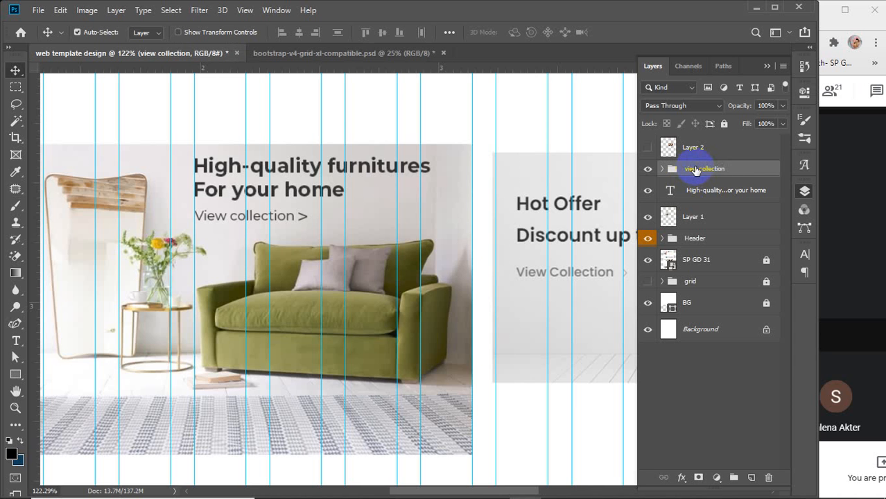
Duplicate the headline layer and the view collection group together and place the copies above Layer 2
scroll(327, 306, "down", 3)
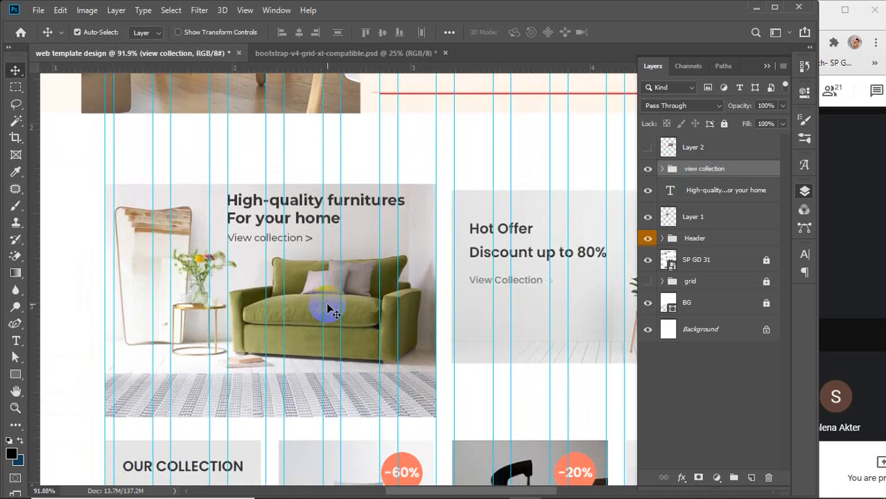
left_click_drag(520, 302, 397, 302)
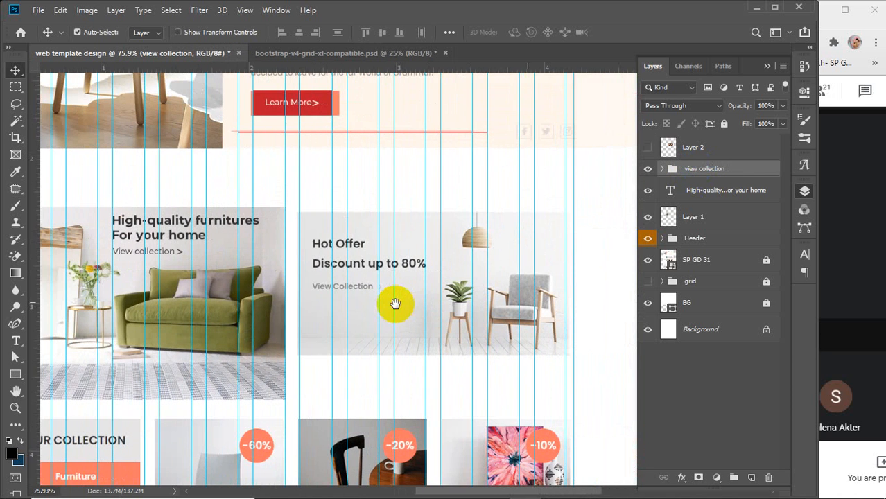
left_click(709, 193)
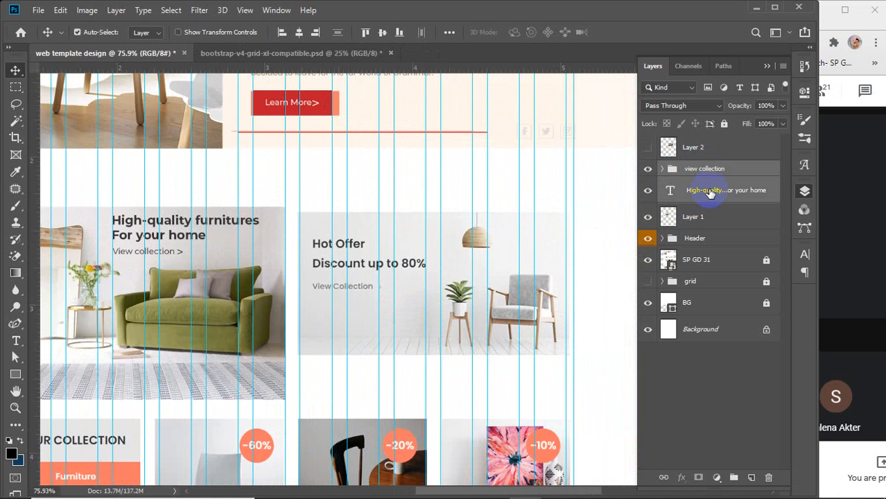
key("ctrl+j")
left_click_drag(709, 194, 700, 138)
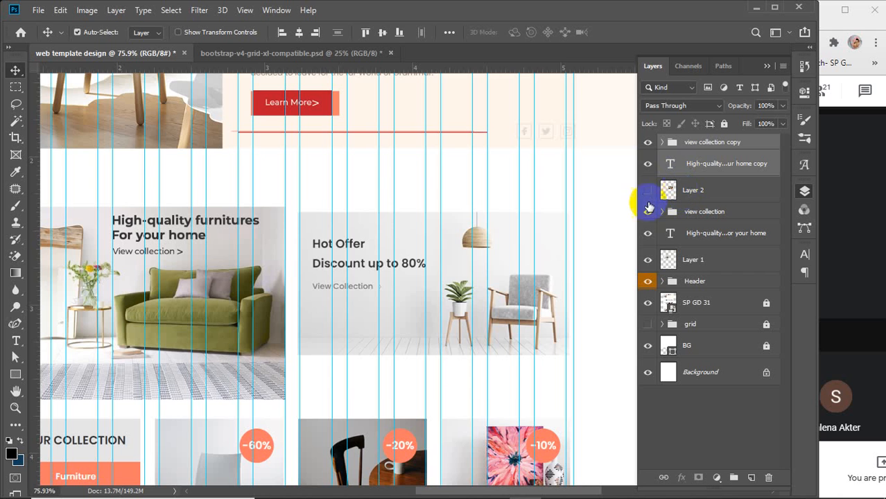
Show Layer 2 and move the copied headline and link about 1.49 in right and 0.84 in down onto the coffee table photo
left_click(648, 190)
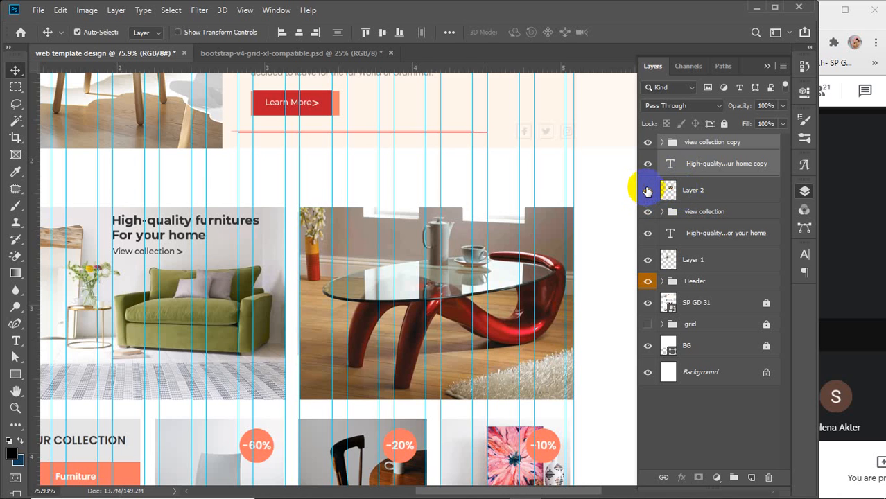
left_click(742, 163)
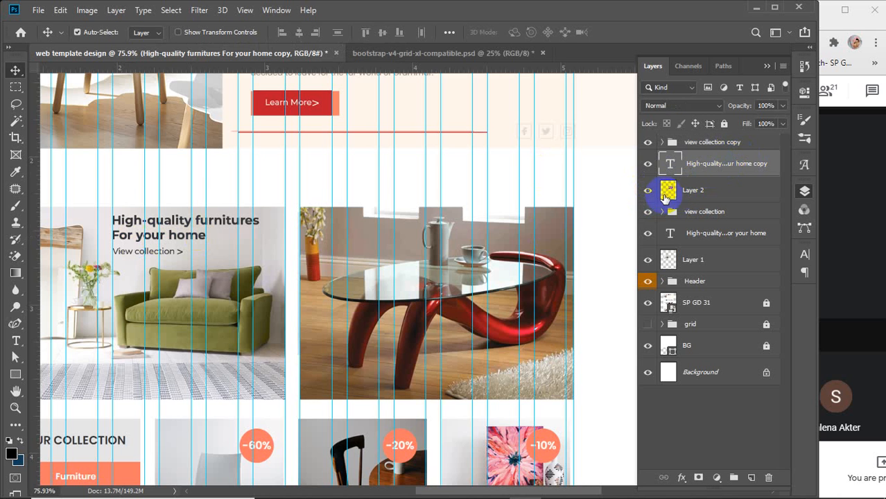
left_click(734, 144)
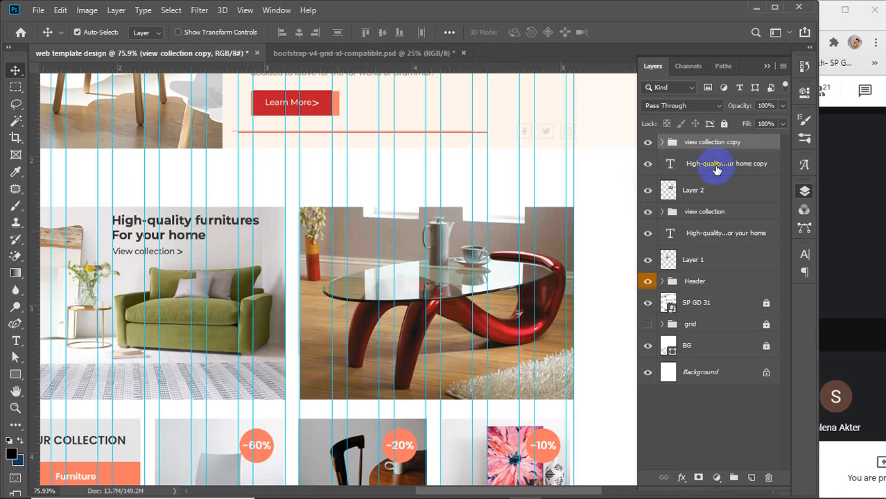
left_click(714, 169, "shift")
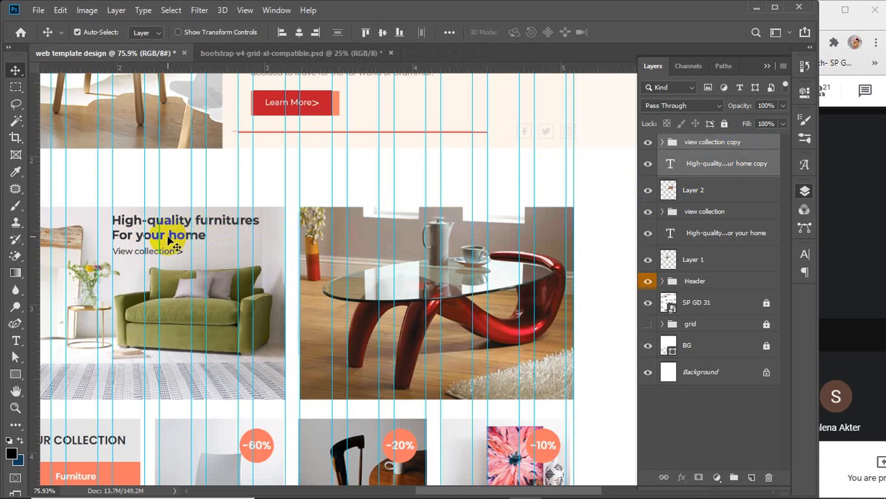
left_click_drag(183, 237, 390, 362)
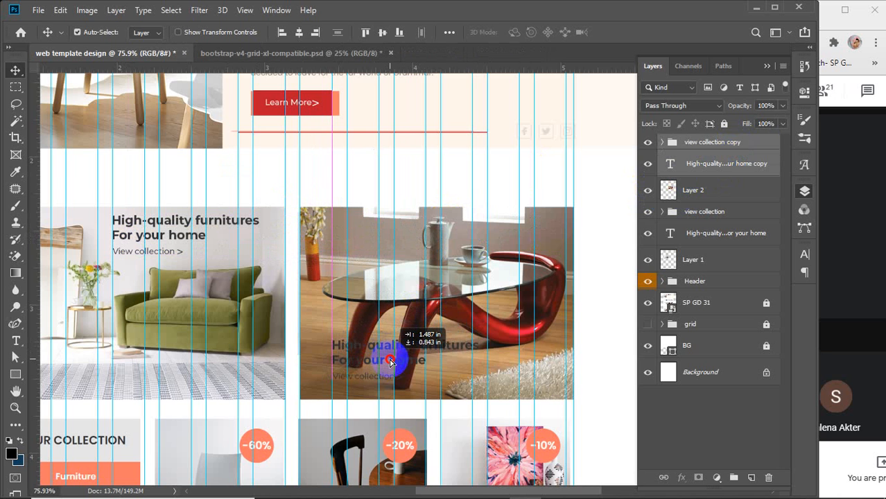
left_click_drag(391, 362, 391, 363)
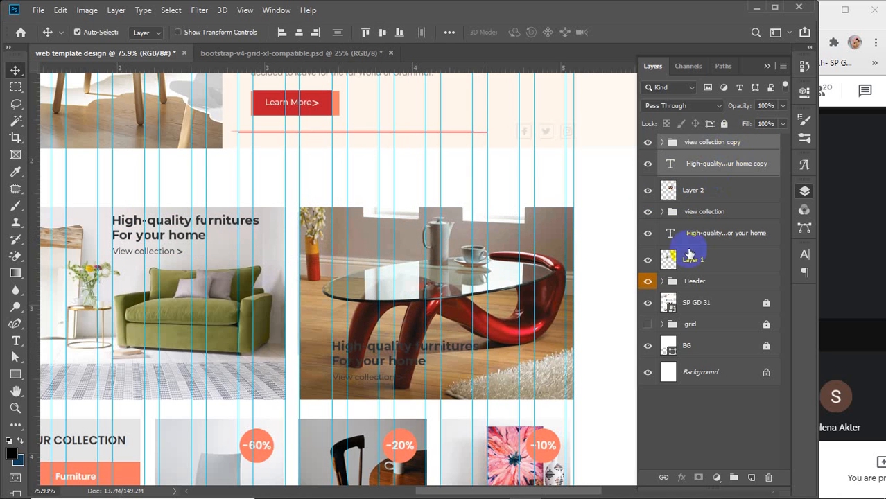
Set the text colour of the copied headline and link to white (#ffffff)
left_click(810, 255)
left_click(805, 254)
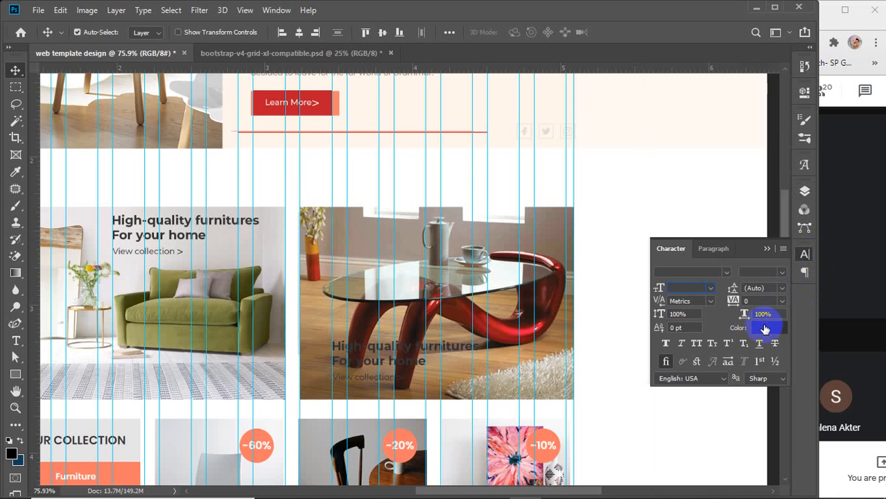
left_click(765, 329)
left_click_drag(628, 217, 534, 69)
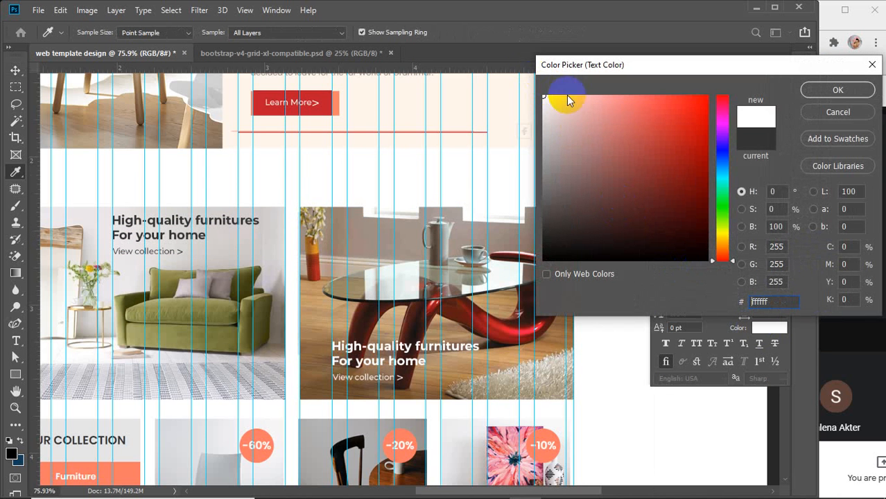
left_click(812, 91)
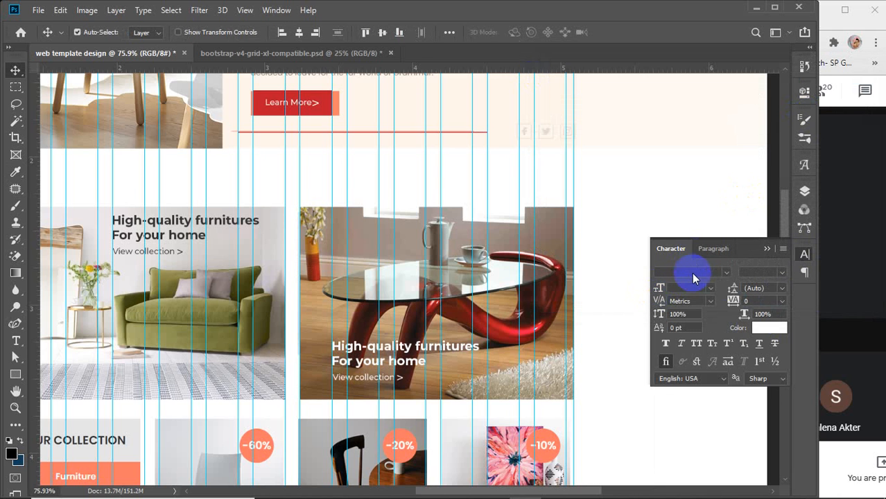
left_click(804, 190)
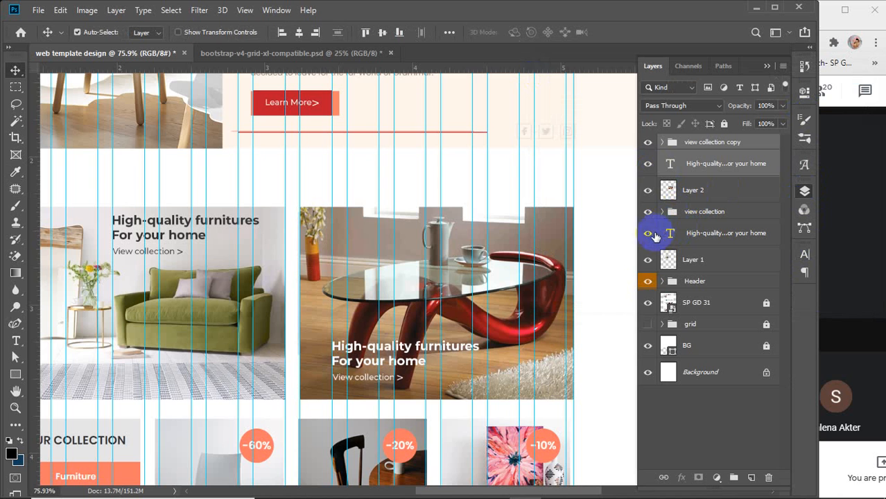
Replace the coffee table banner's headline with two lines reading "Hot-offer" and "Discount up-to 80%"
left_click(648, 193)
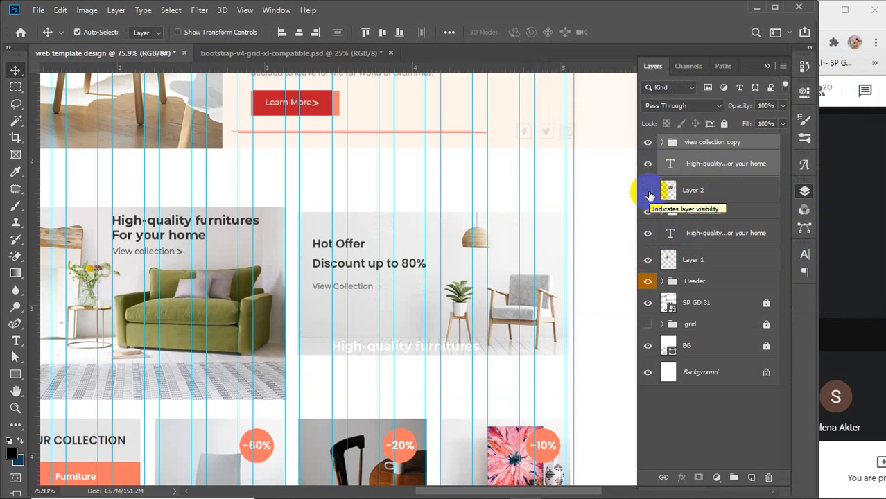
left_click(650, 196)
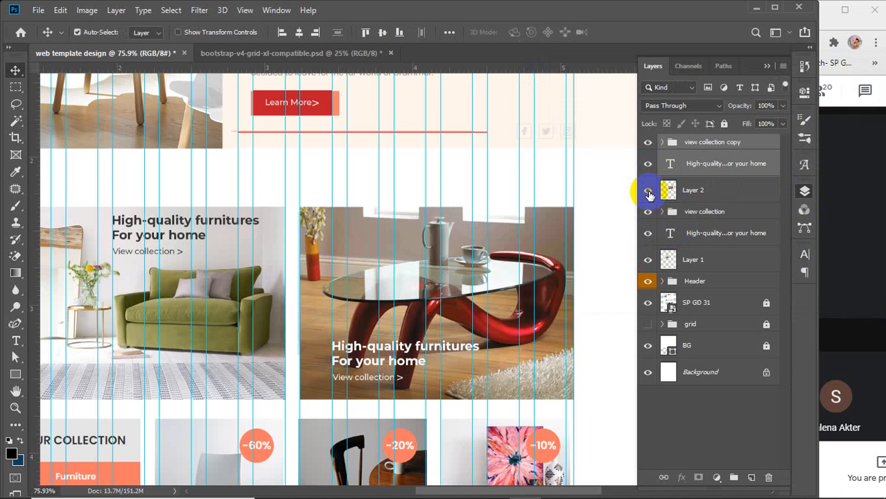
left_click(727, 163)
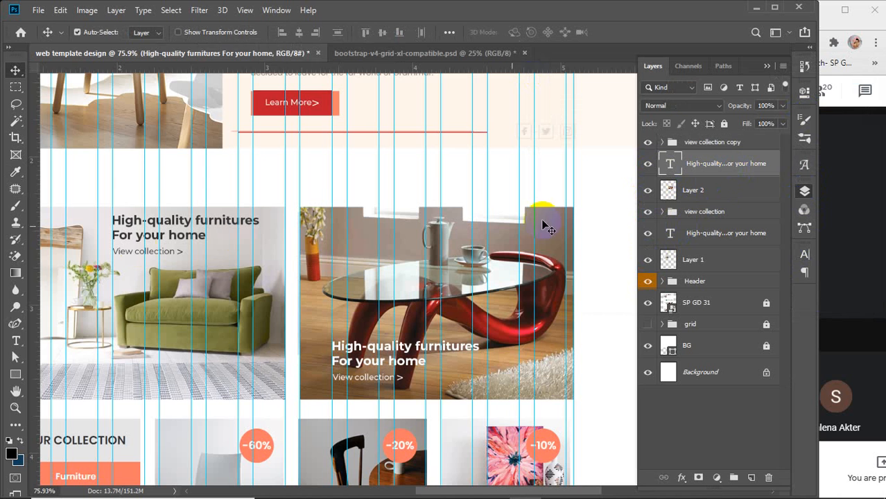
left_click(15, 340)
left_click(349, 344)
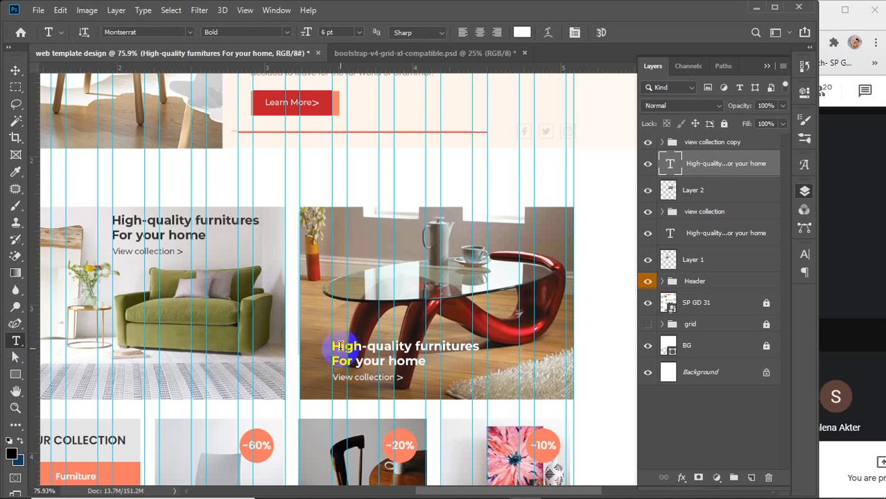
left_click_drag(334, 346, 519, 316)
type("Hot-offer")
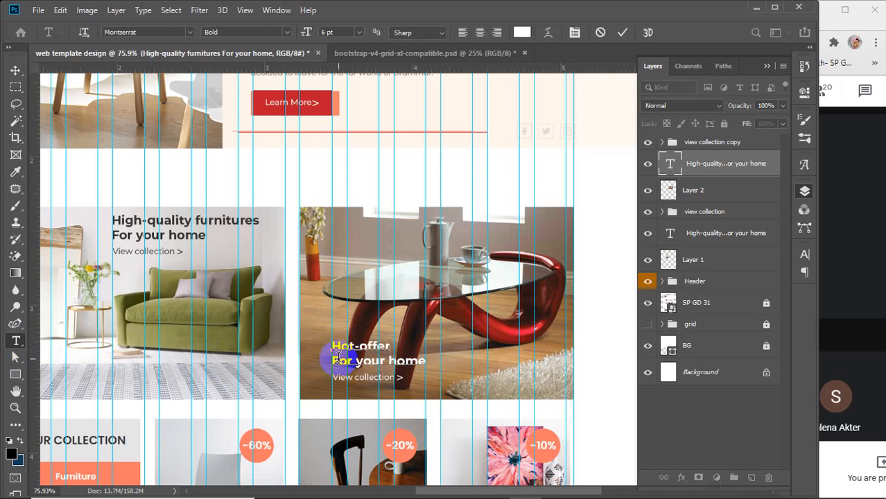
left_click_drag(335, 359, 456, 375)
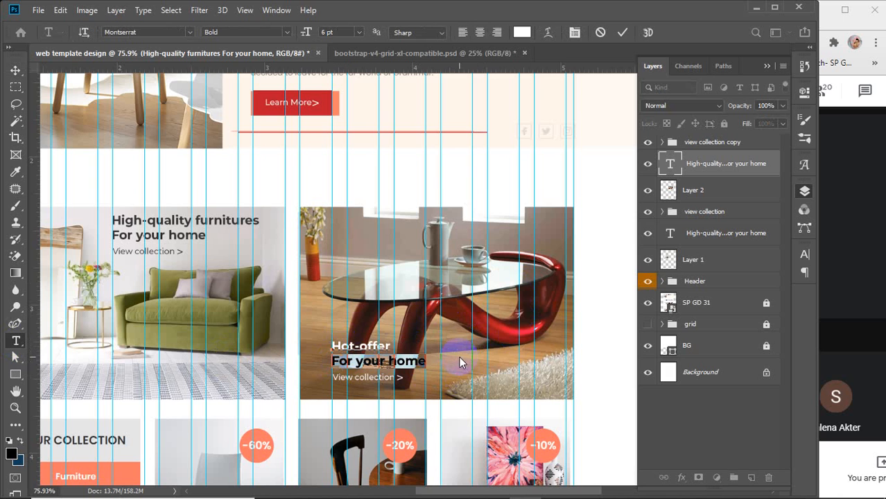
key("BackSpace")
type("Discount up-to 8")
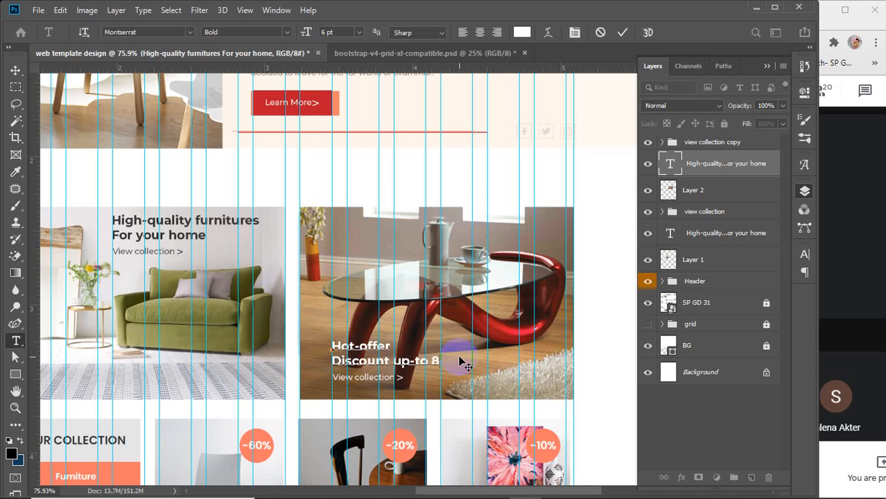
type("0%")
left_click(621, 32)
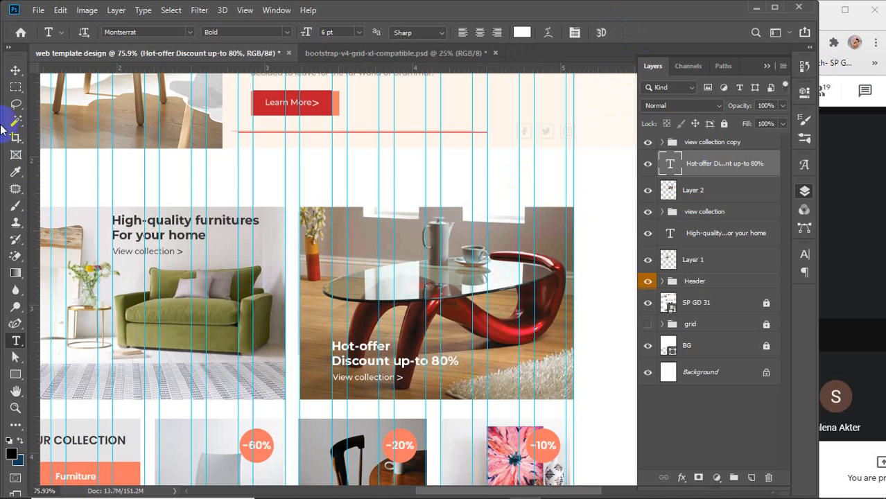
Rename the copied link group to "view collection"
left_click(16, 70)
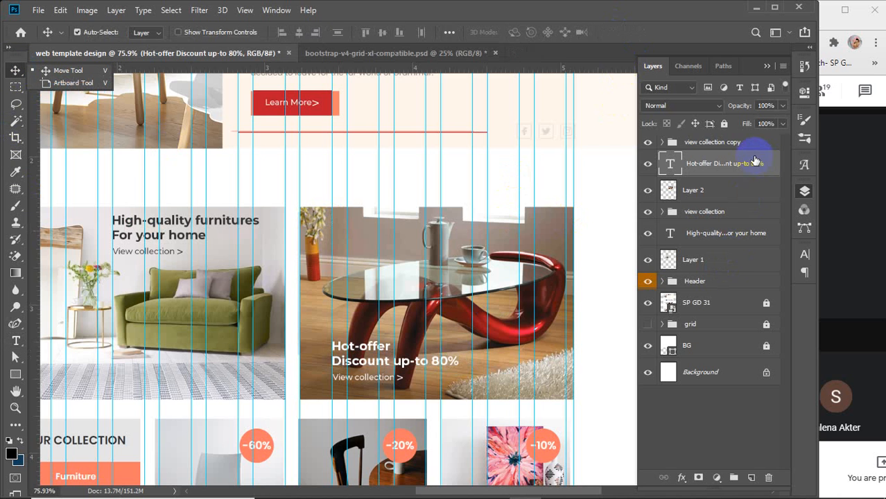
left_click(730, 143)
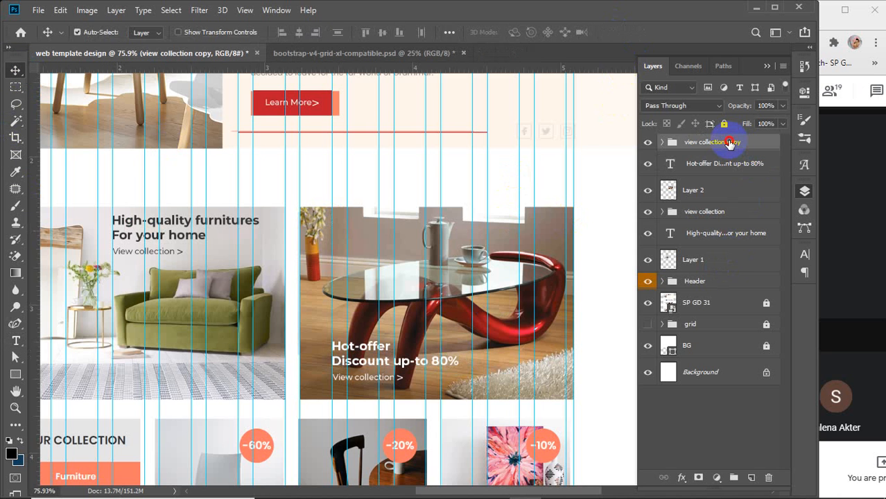
double_click(730, 142)
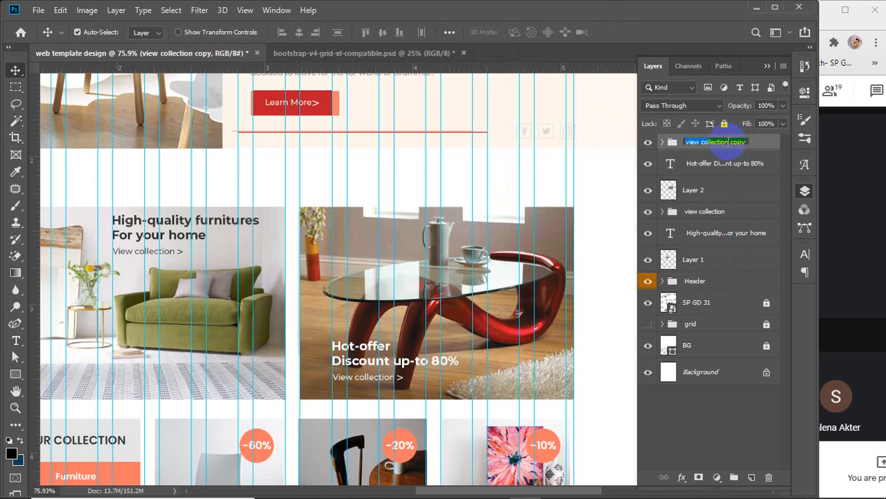
left_click_drag(729, 142, 773, 147)
key("BackSpace")
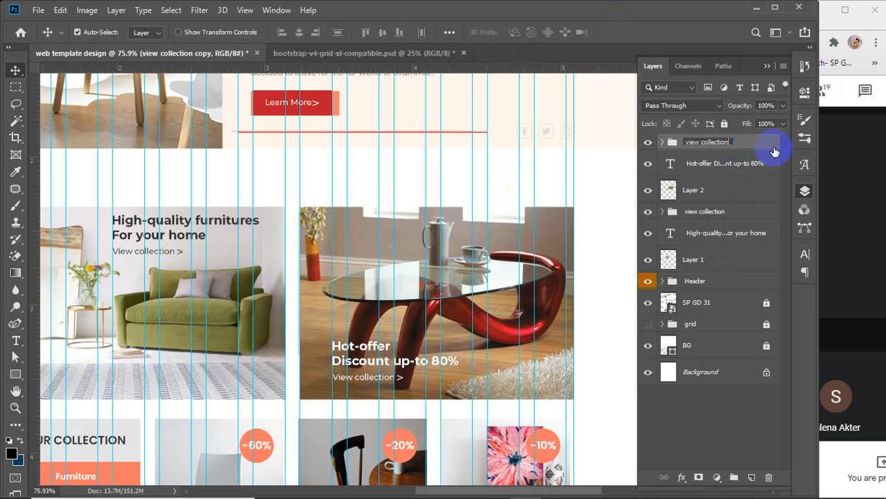
left_click(728, 190)
Group the coffee table banner's link, headline and Layer 2 photo, and name the group "product 2"
left_click(714, 165)
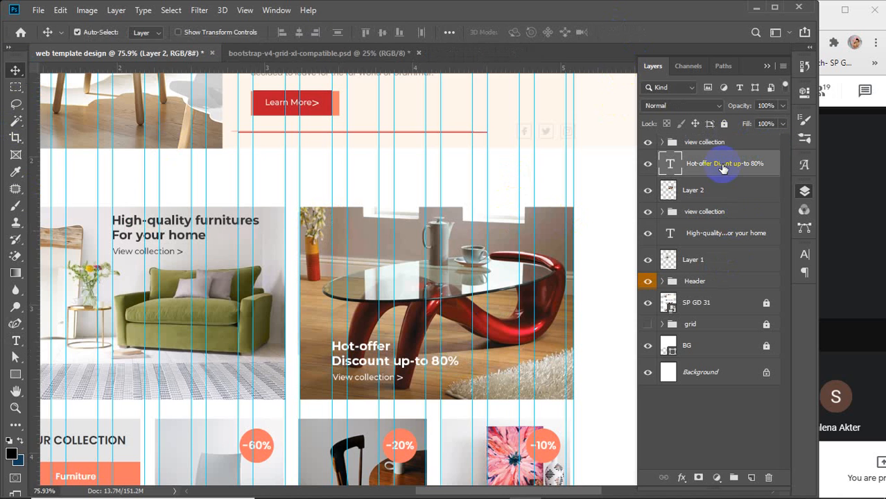
left_click(700, 140)
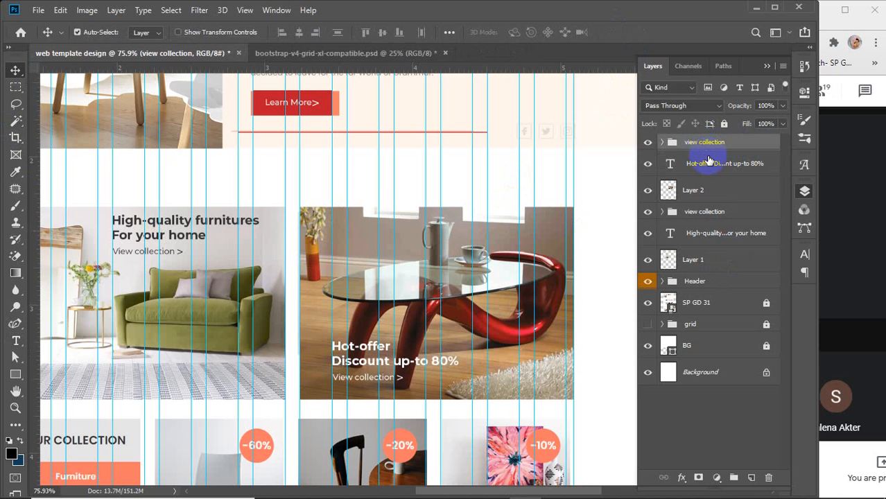
left_click(713, 194, "shift")
key("ctrl+g")
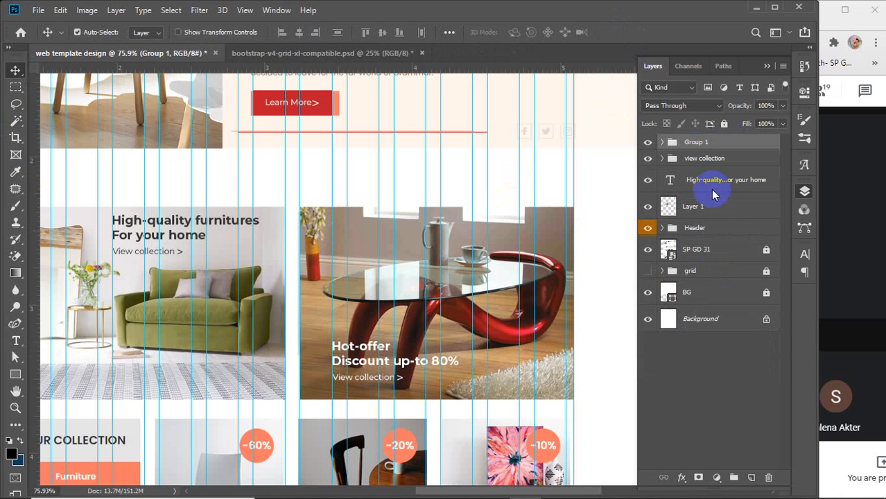
double_click(696, 142)
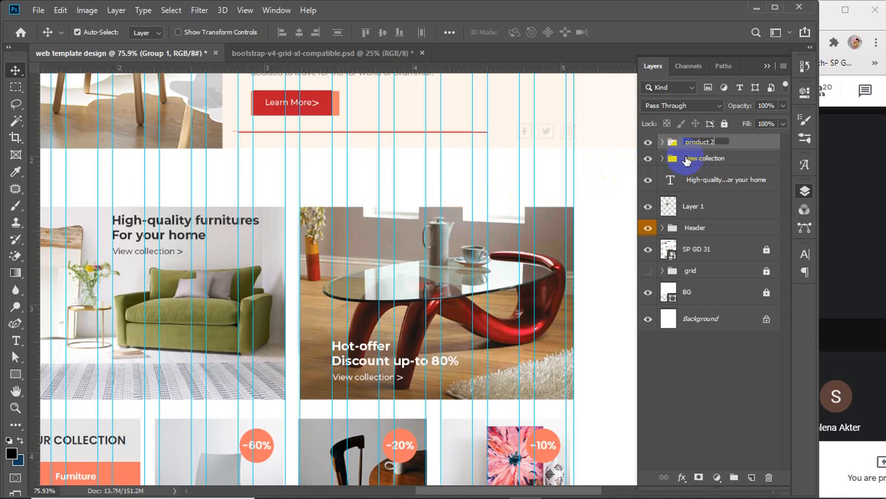
type("product 2")
Group the sofa banner's link, headline and Layer 1 photo, and name the group "product 1"
left_click(719, 158)
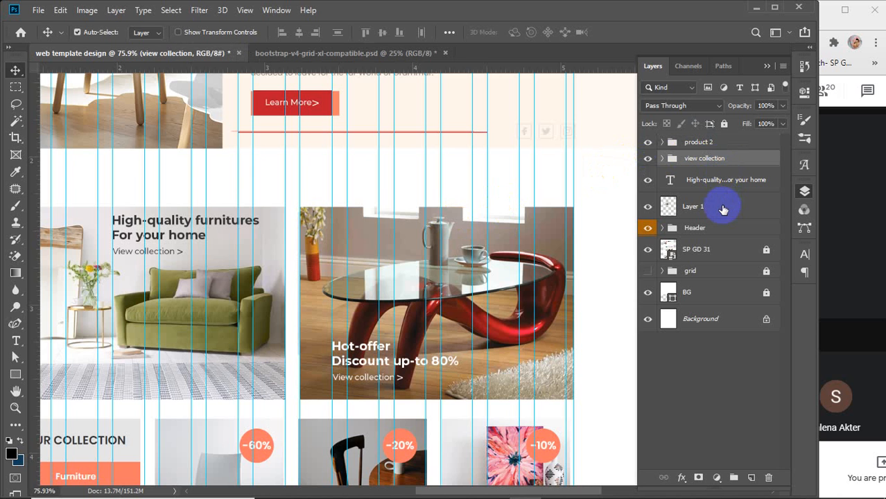
left_click(723, 210, "shift")
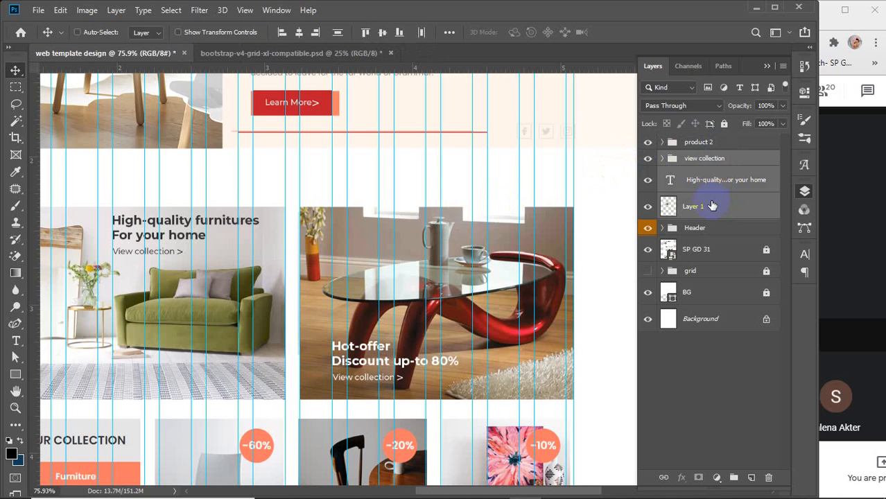
key("ctrl+g")
double_click(698, 158)
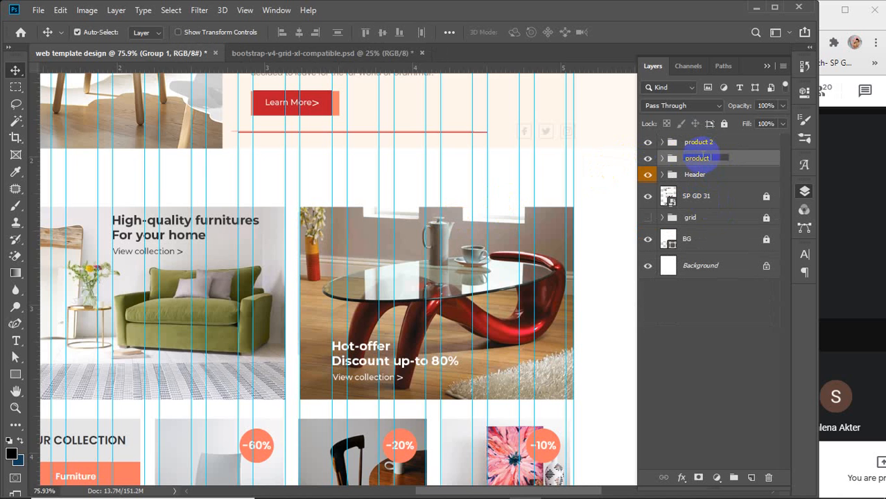
key("Return")
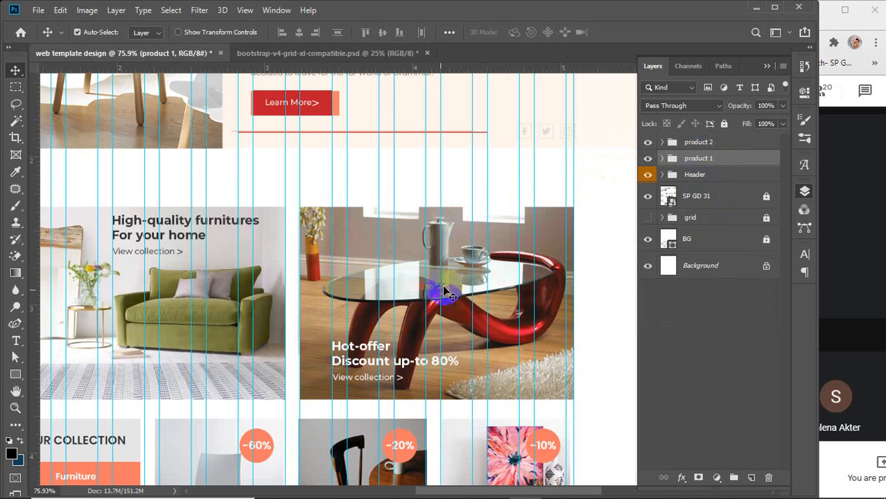
Hide the SP GD 31 reference layer and check the product 1 and product 2 groups by toggling their visibility off and on
scroll(431, 296, "down", 2)
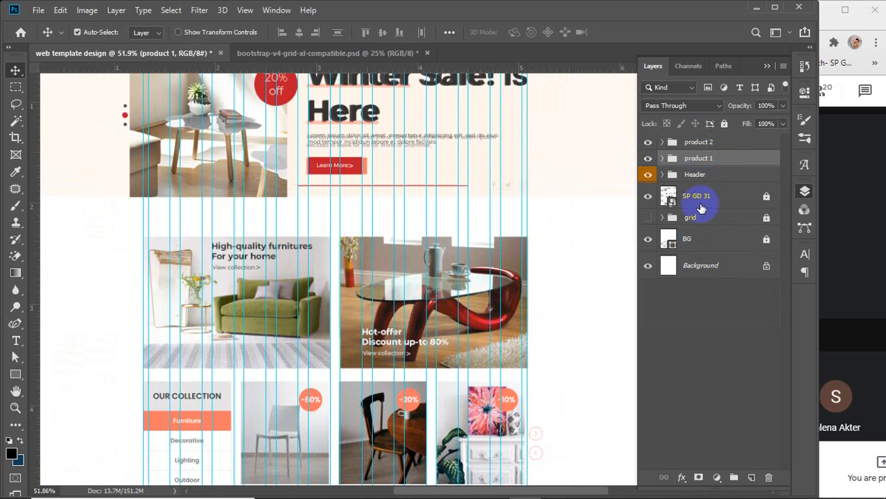
left_click(647, 196)
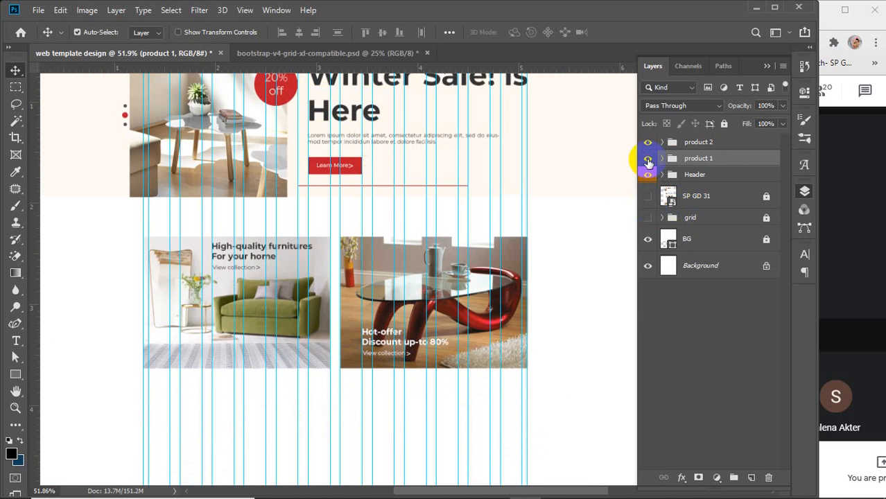
left_click(647, 160)
left_click(647, 159)
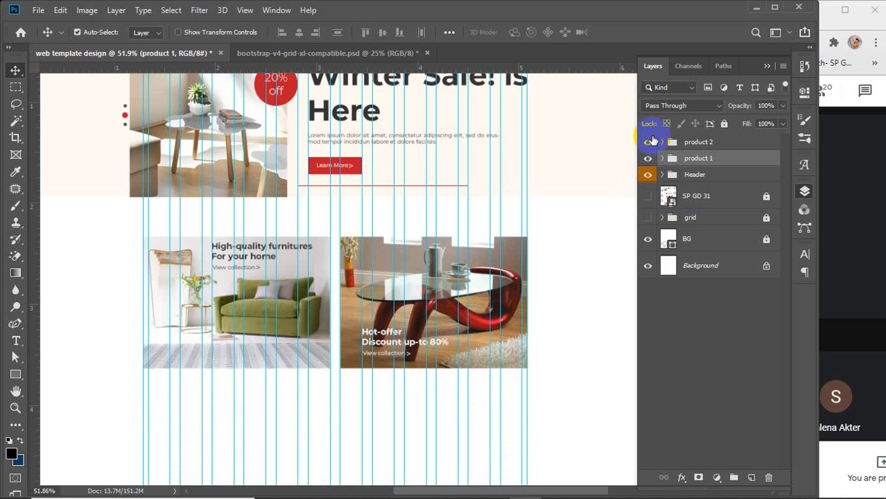
left_click(647, 142)
left_click(648, 143)
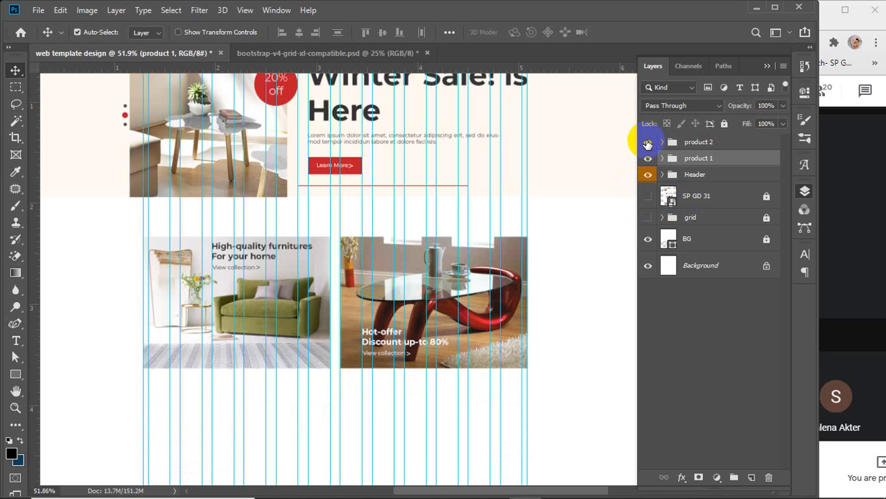
left_click(648, 159)
left_click(647, 159)
left_click(647, 143)
left_click(647, 142)
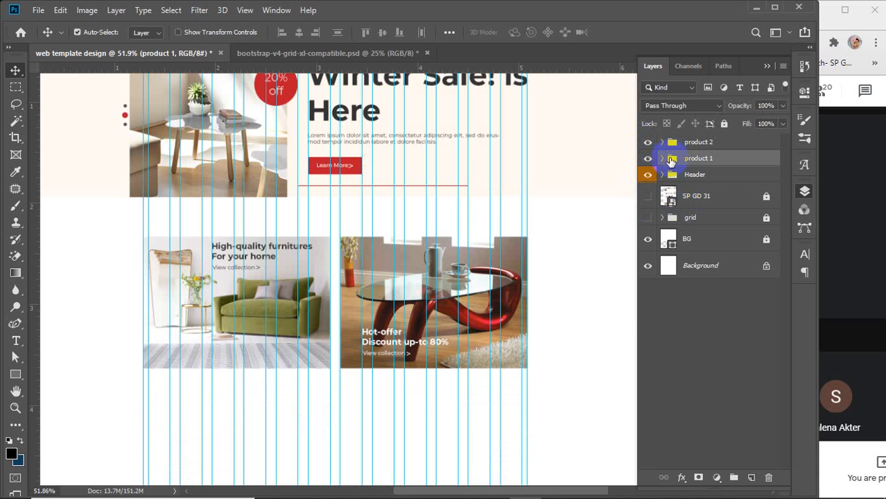
Darken the text colour of the sofa banner's headline and view collection link in the product 1 group to near-black
left_click(671, 159)
left_click(712, 181)
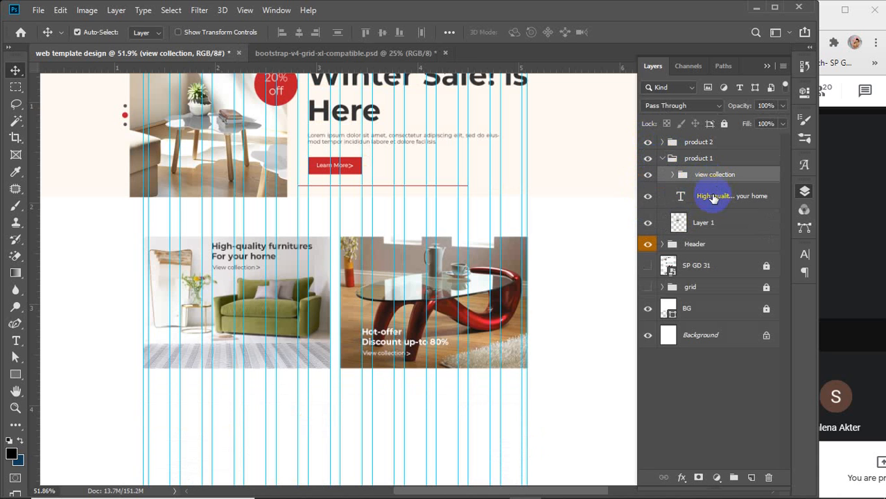
left_click(714, 197, "shift")
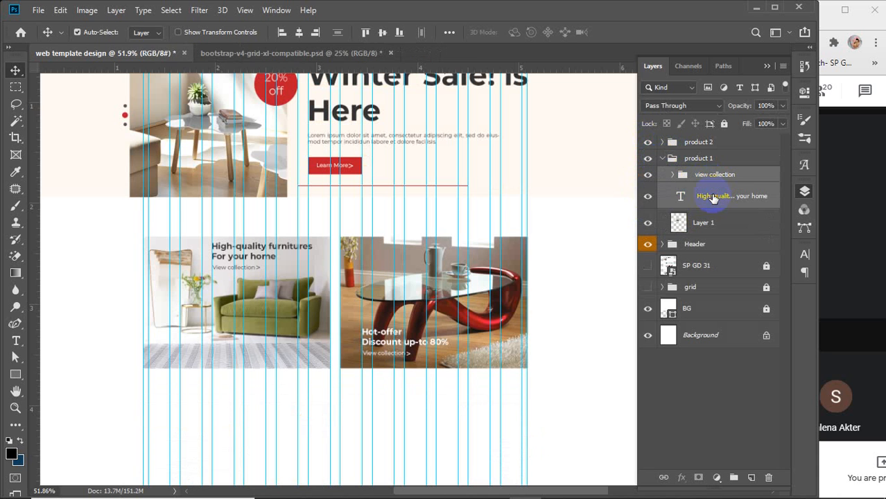
left_click(804, 253)
left_click(770, 331)
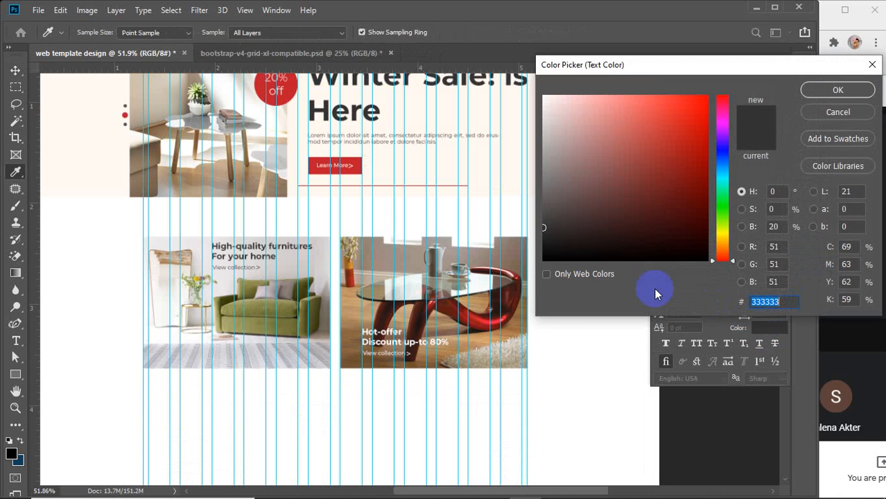
left_click(545, 260)
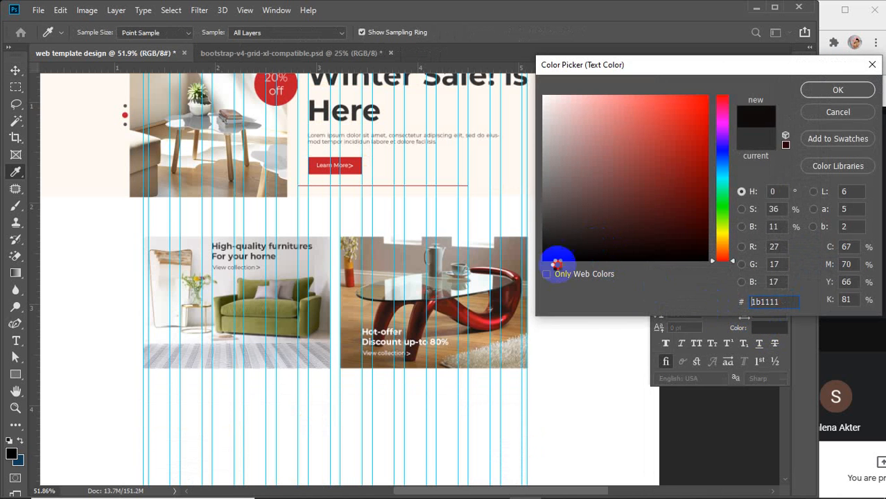
left_click(824, 95)
left_click(767, 249)
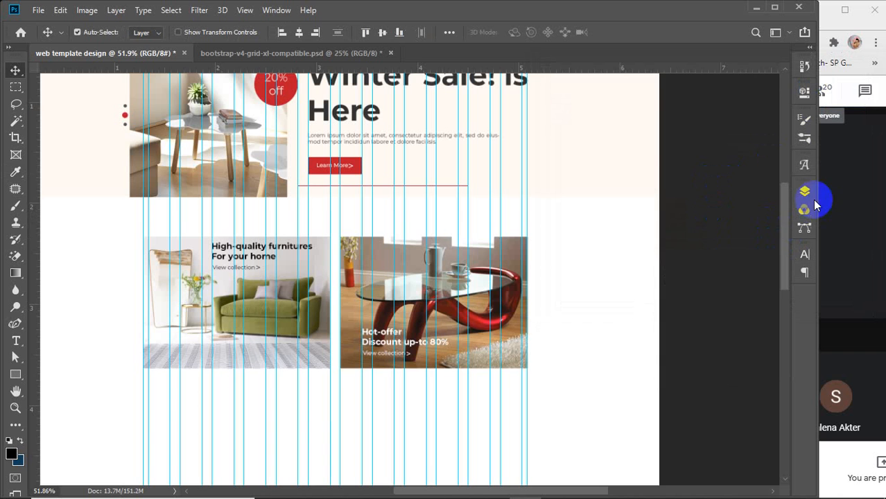
left_click(803, 192)
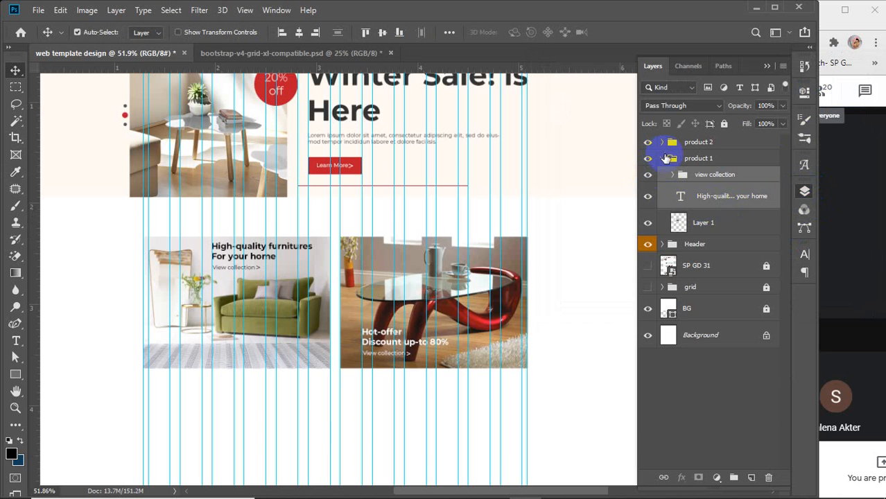
left_click(663, 160)
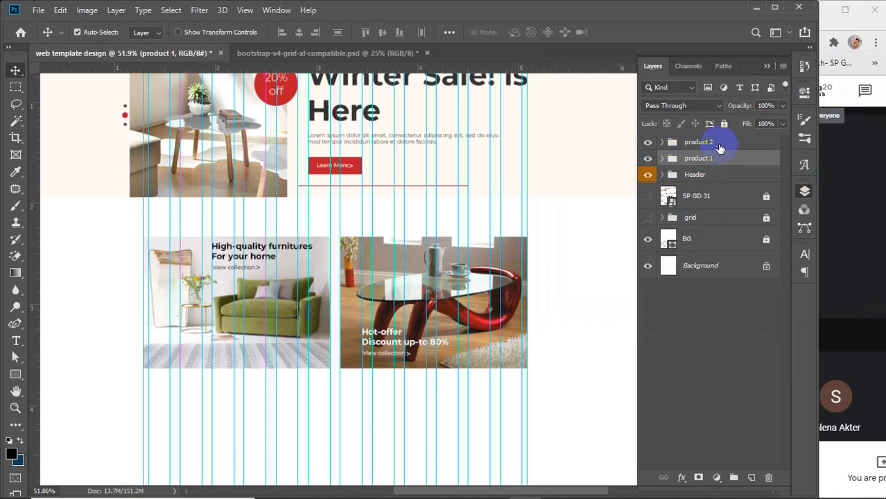
left_click(743, 370)
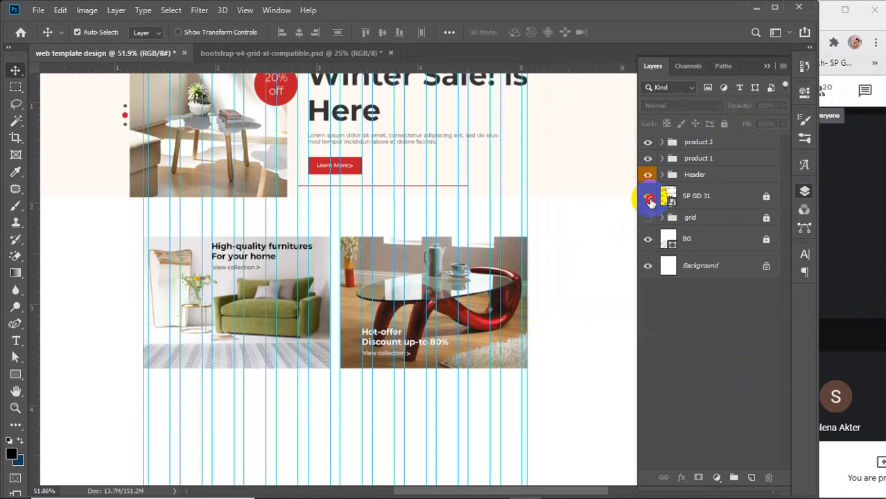
Show the SP GD 31 reference layer and examine its Our Collection section below the two banners
left_click(650, 200)
scroll(409, 273, "down", 5)
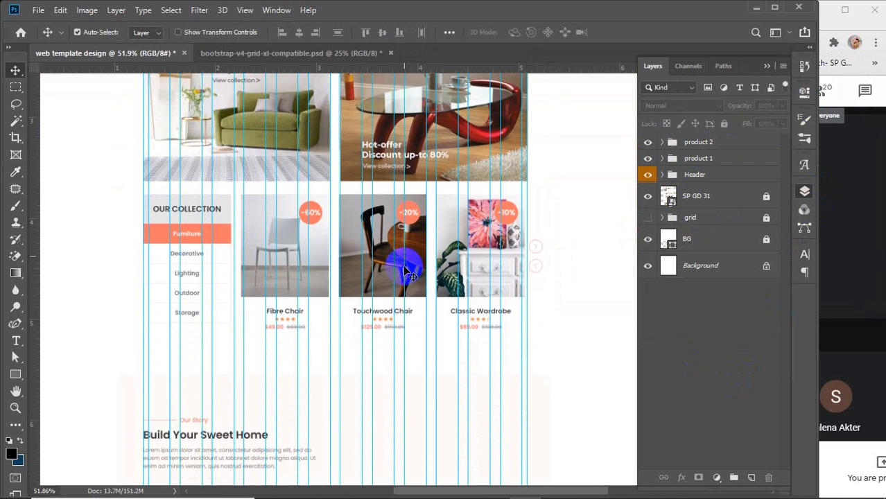
scroll(410, 273, "down", 1)
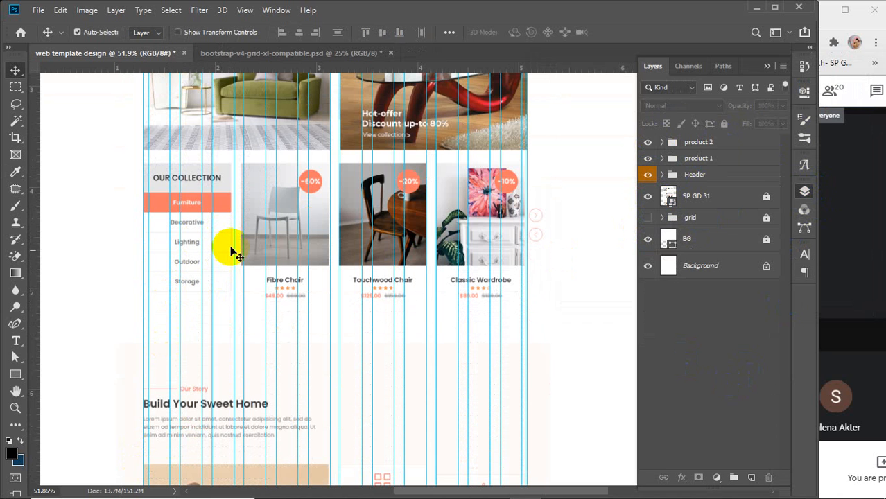
scroll(229, 270, "up", 1)
scroll(228, 283, "up", 2)
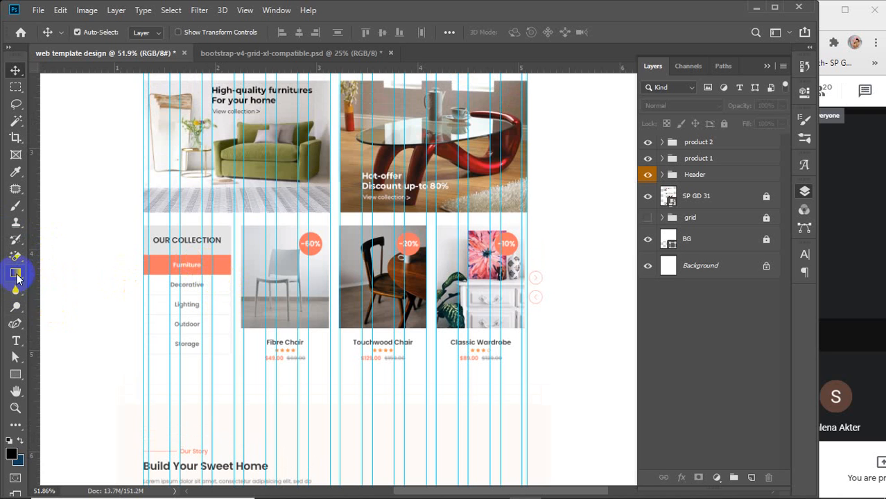
Draw a rectangle of 270 by 94 px over the reference's Our Collection heading and remove its stroke
left_click(15, 374)
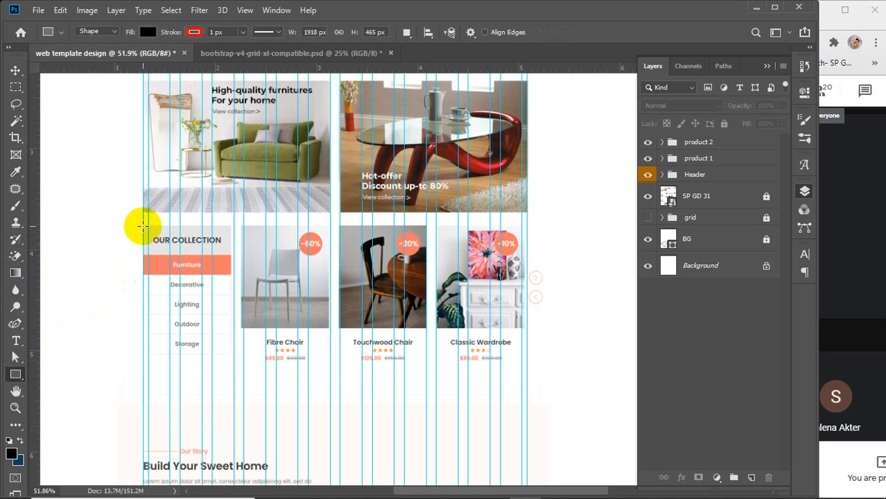
left_click_drag(142, 226, 234, 257)
left_click(642, 169)
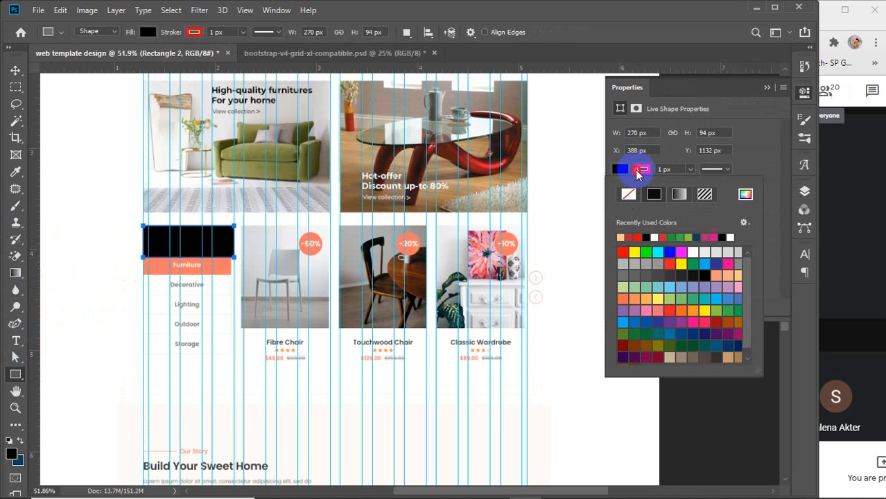
left_click(628, 194)
Fill the heading rectangle with dark grey 696a68 sampled from the canvas
left_click(620, 170)
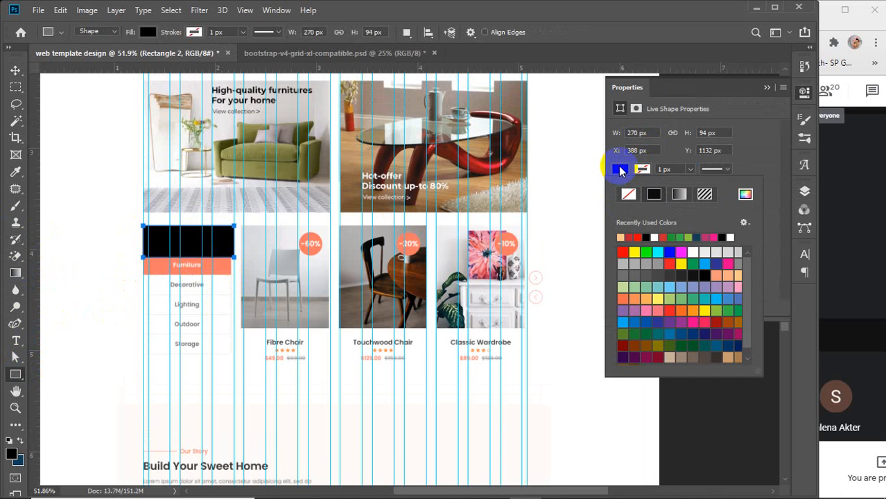
left_click(746, 194)
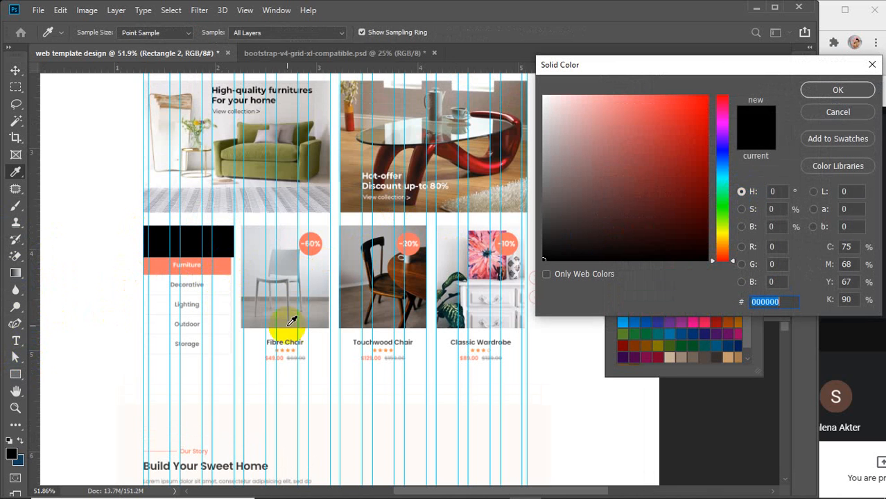
left_click(311, 303)
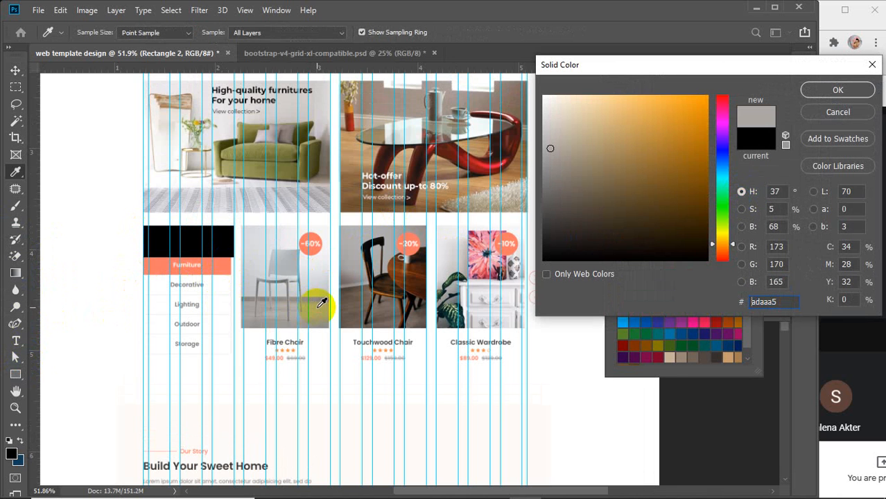
mouse_move(250, 271)
left_mouse_down()
mouse_move(279, 262)
mouse_move(257, 286)
left_mouse_up()
left_click(813, 93)
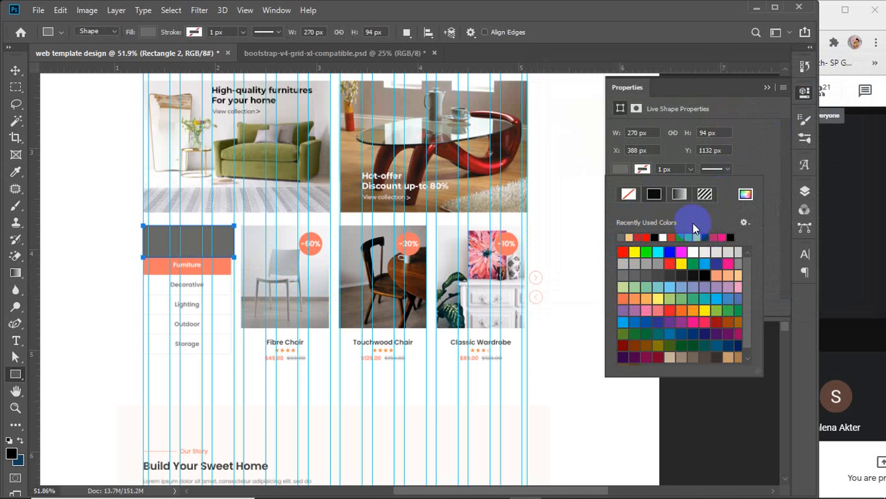
left_click(745, 193)
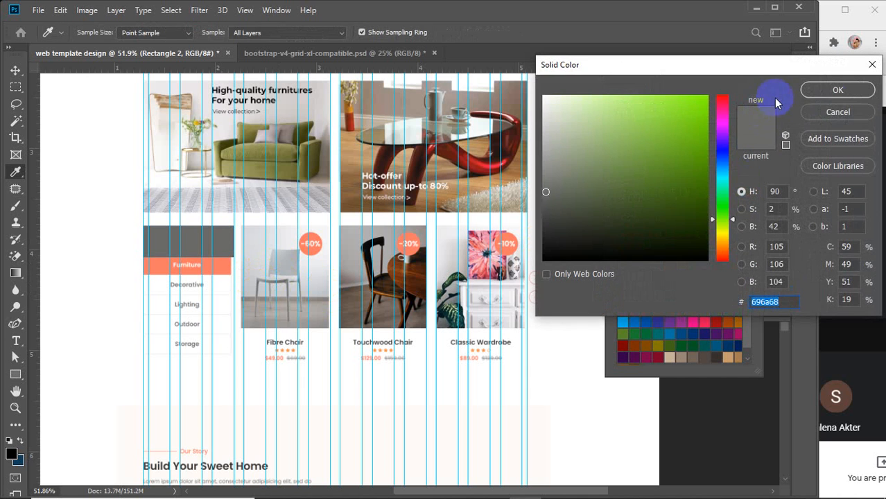
left_click(835, 93)
left_click(760, 93)
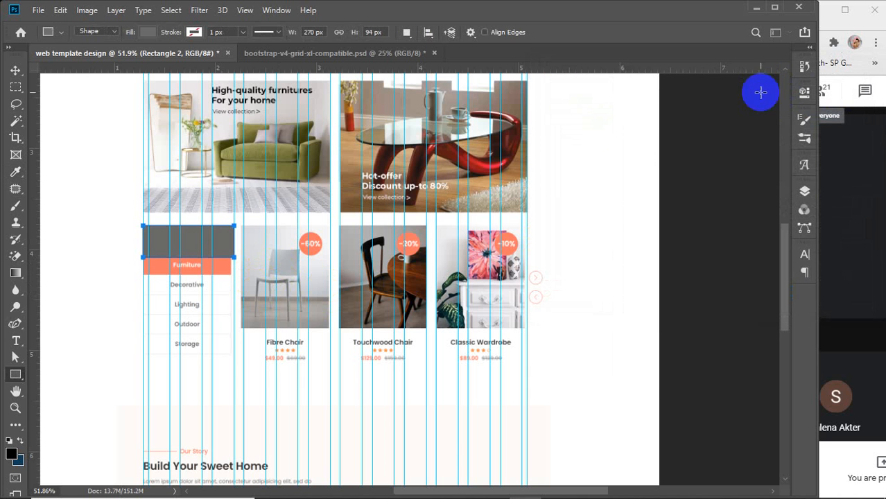
Duplicate the grey rectangle directly below itself over the Furniture row and reduce the copy's height to 56.38%
left_click(16, 70)
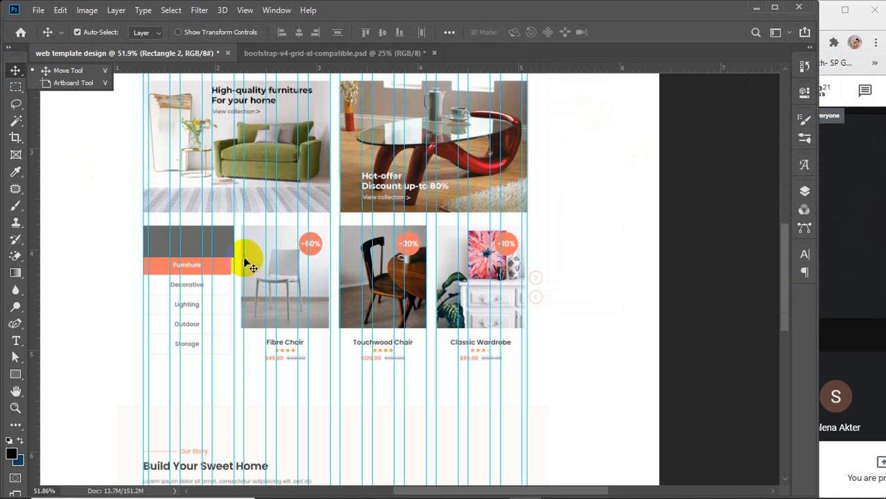
scroll(224, 255, "up", 10)
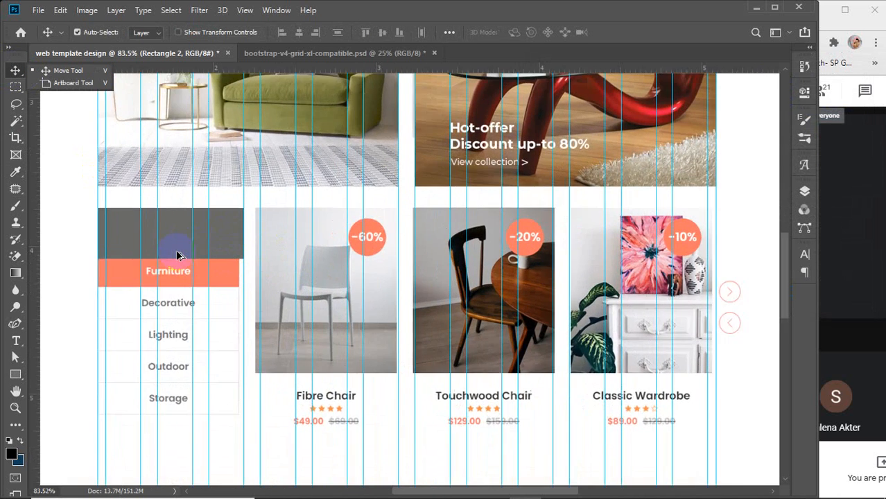
left_click_drag(240, 291, 351, 203)
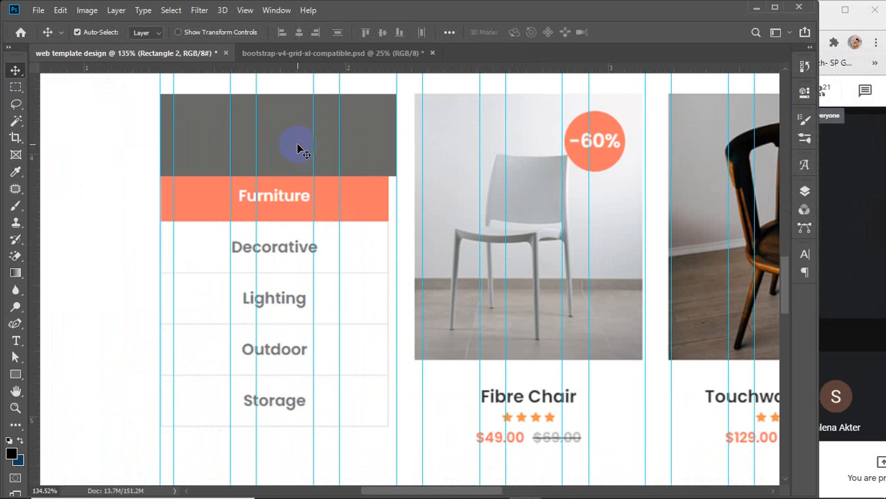
left_click_drag(297, 147, 299, 228)
key("ctrl+t")
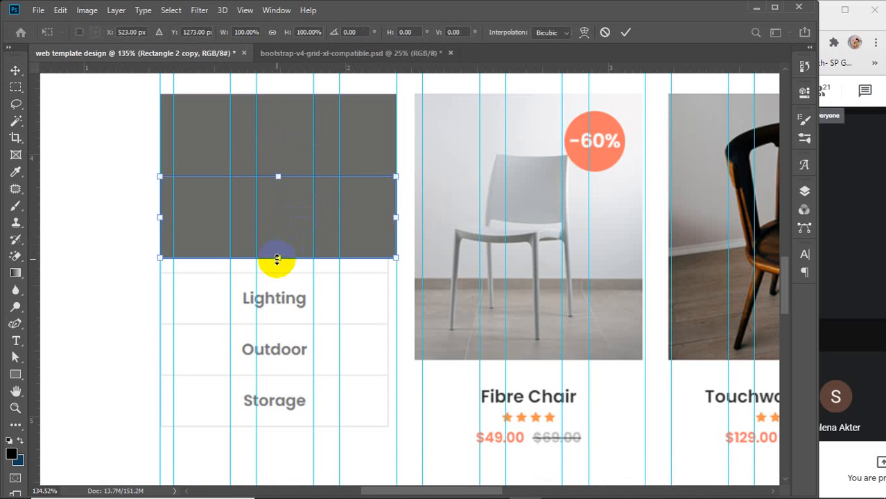
left_click_drag(277, 257, 279, 222)
scroll(279, 223, "down", 5)
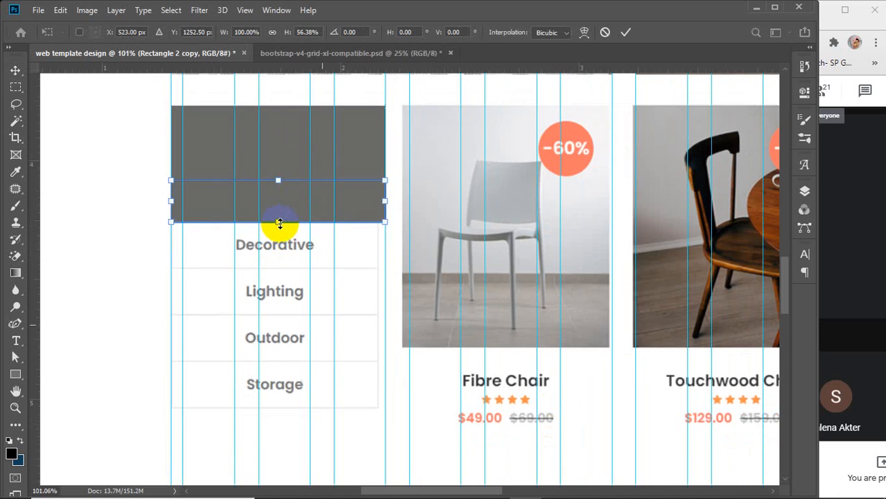
scroll(279, 223, "down", 1)
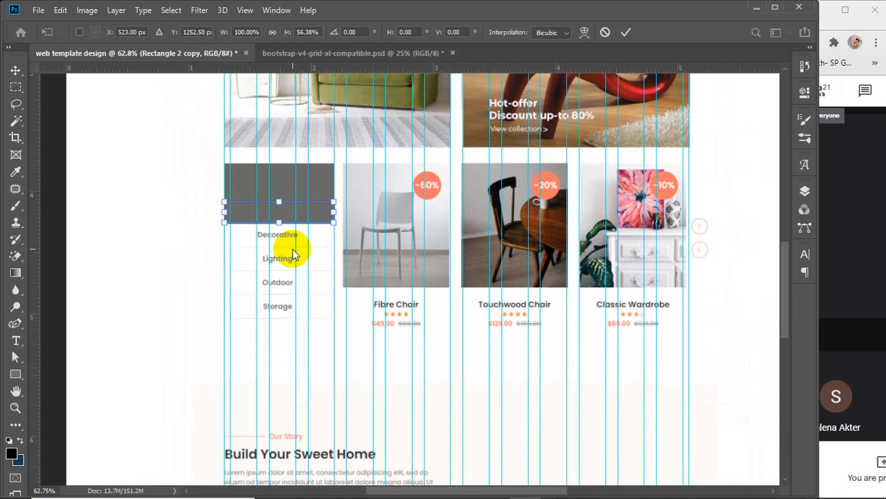
key("Return")
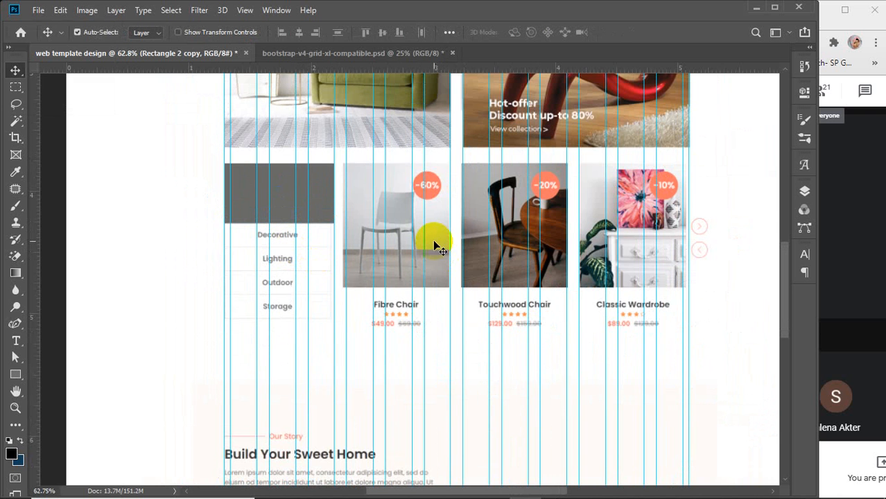
Fill the Furniture row rectangle with the red sampled from the header's Learn More button
left_click_drag(431, 239, 401, 406)
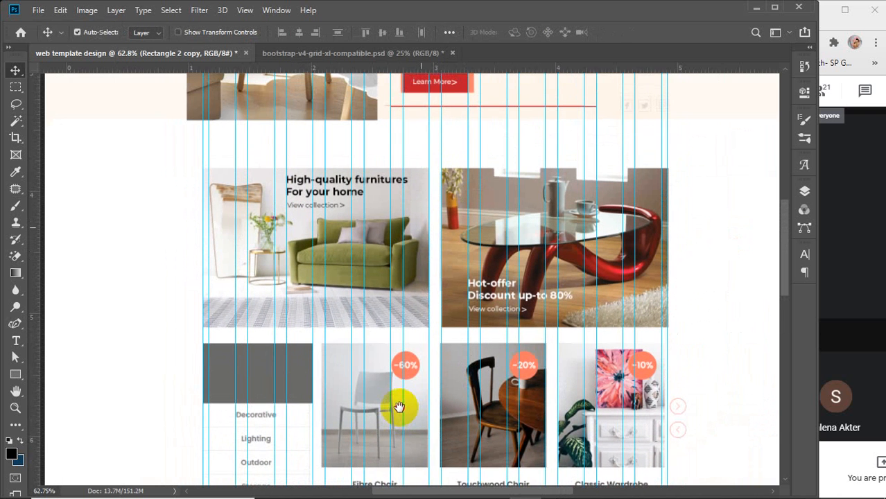
left_click(259, 400)
left_click(804, 191)
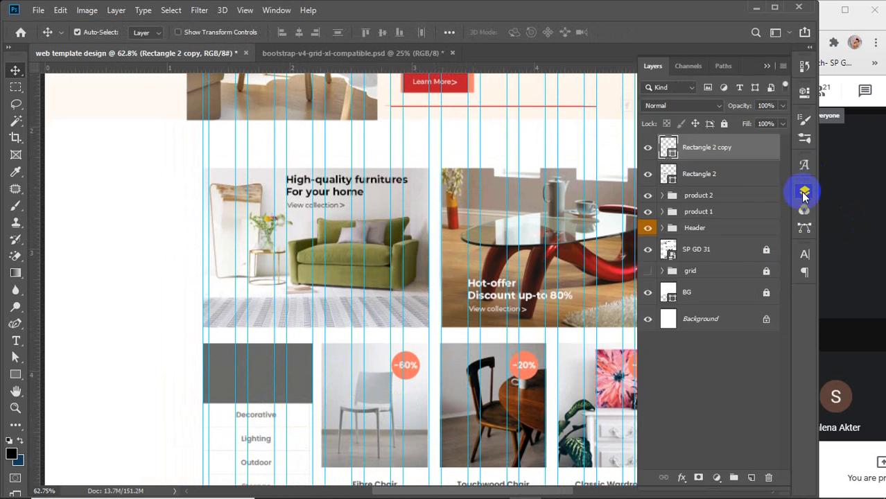
left_click(715, 145)
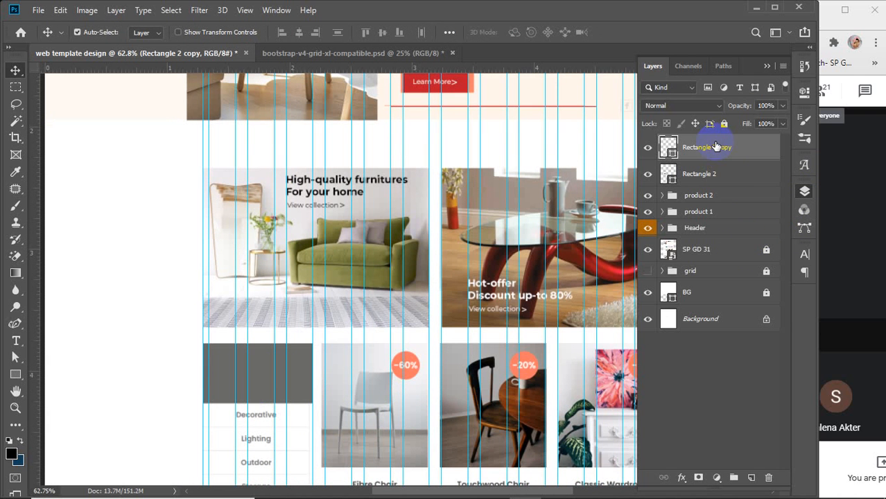
key("i")
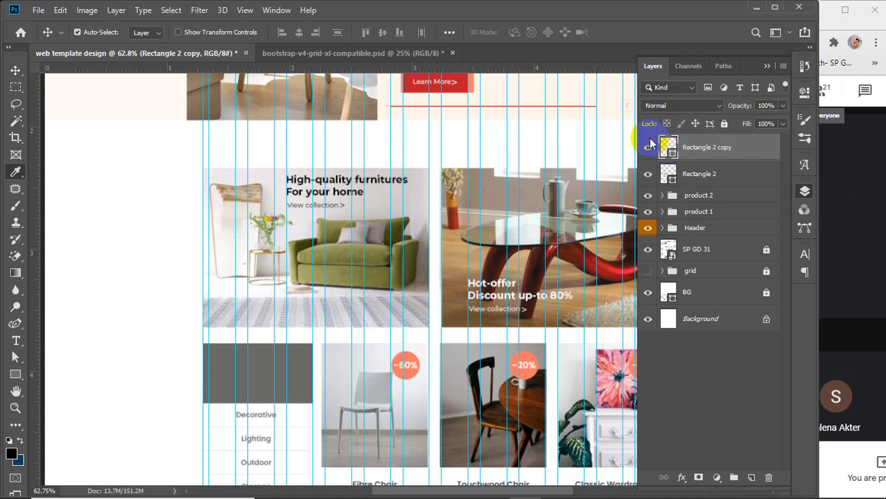
double_click(665, 145)
left_click(459, 73)
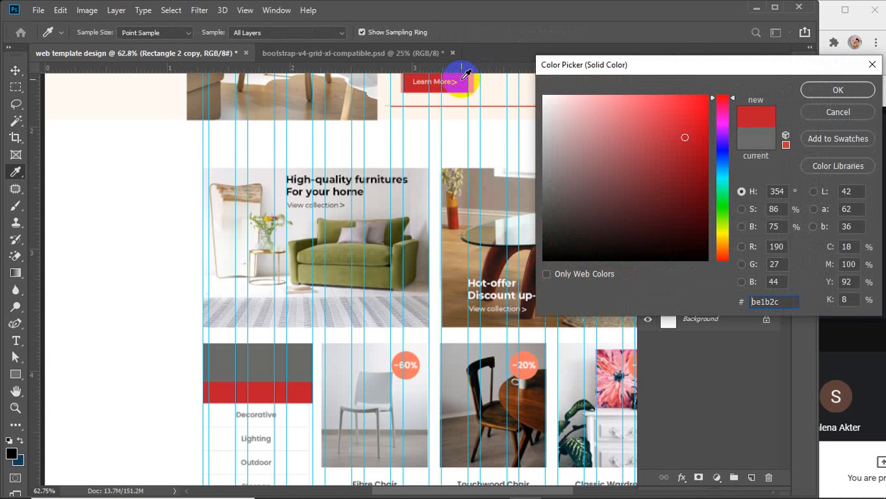
left_click(806, 92)
key("v")
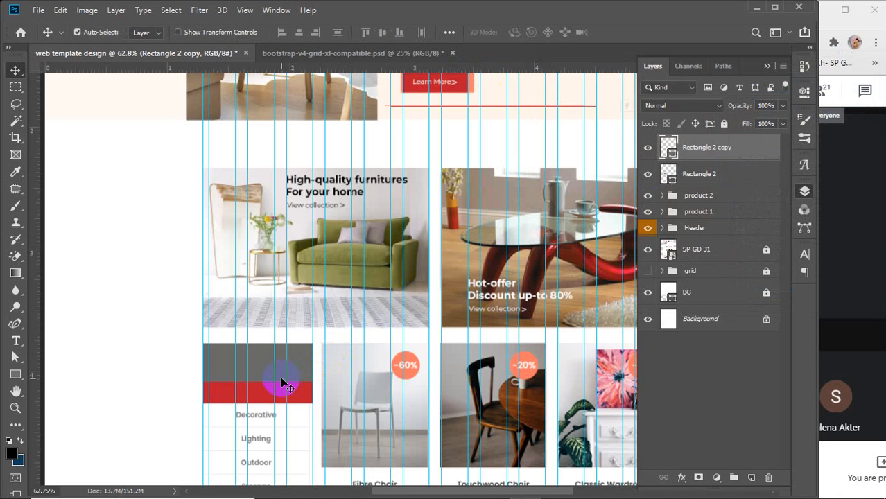
Duplicate the red Furniture row rectangle directly below itself over the Decorative row and remove the copy's fill
scroll(261, 393, "down", 5)
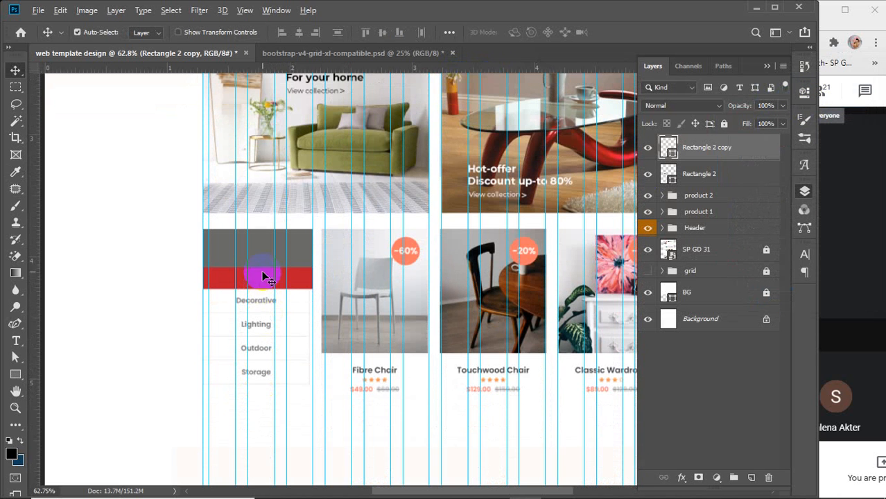
left_click_drag(262, 284, 268, 297)
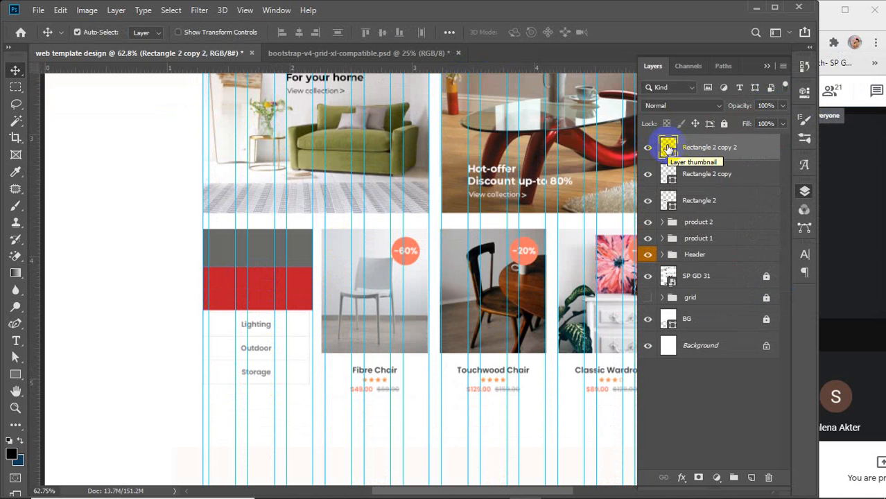
left_click(16, 375)
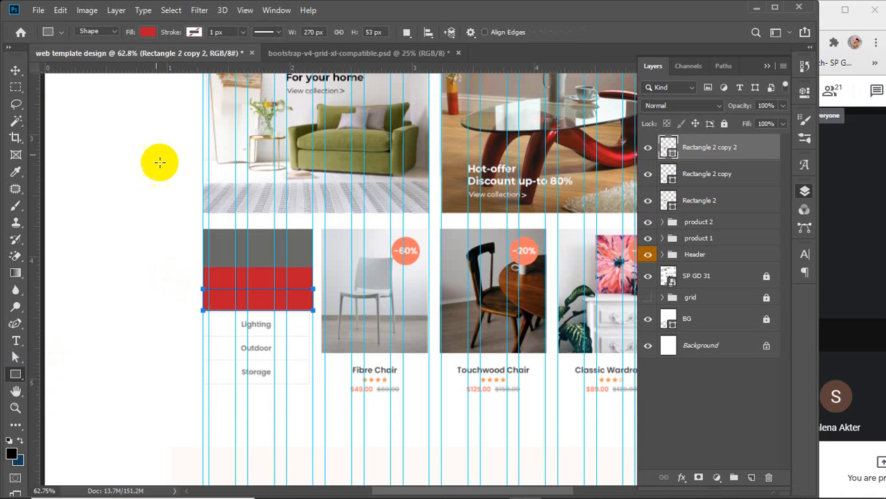
left_click(147, 32)
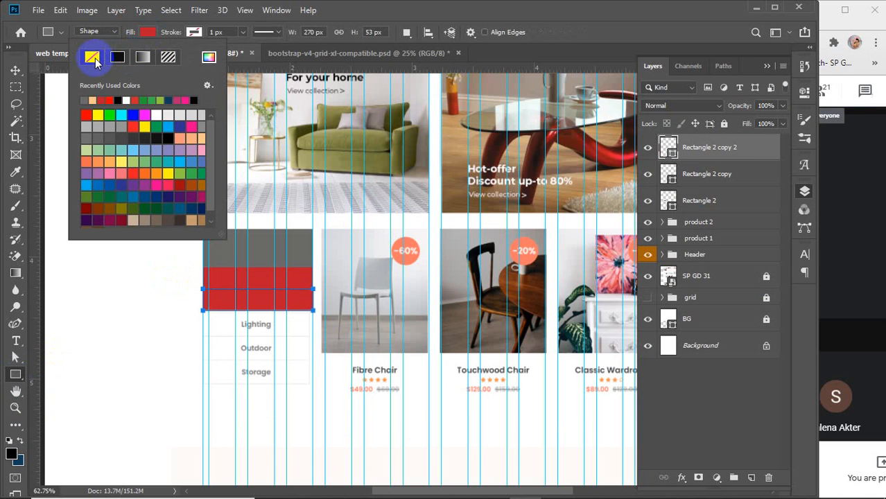
left_click(97, 59)
Give the unfilled Decorative row rectangle a dark grey stroke from the recently used colours
left_click(193, 32)
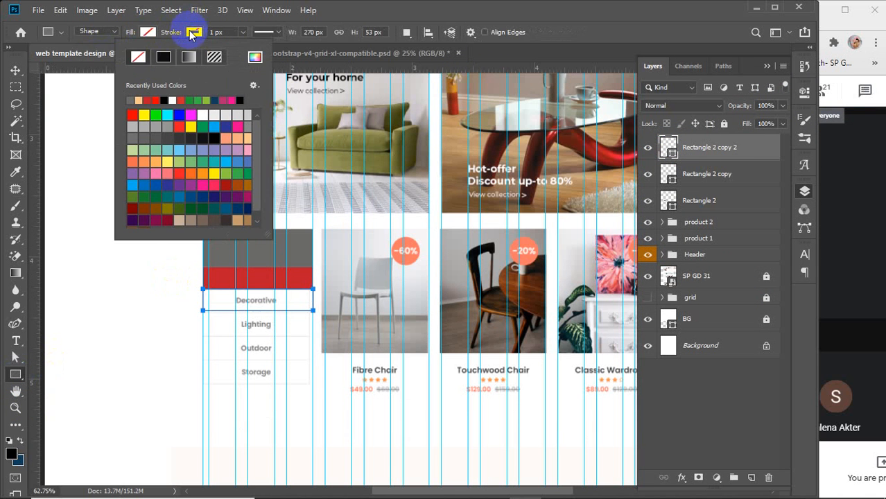
left_click(132, 101)
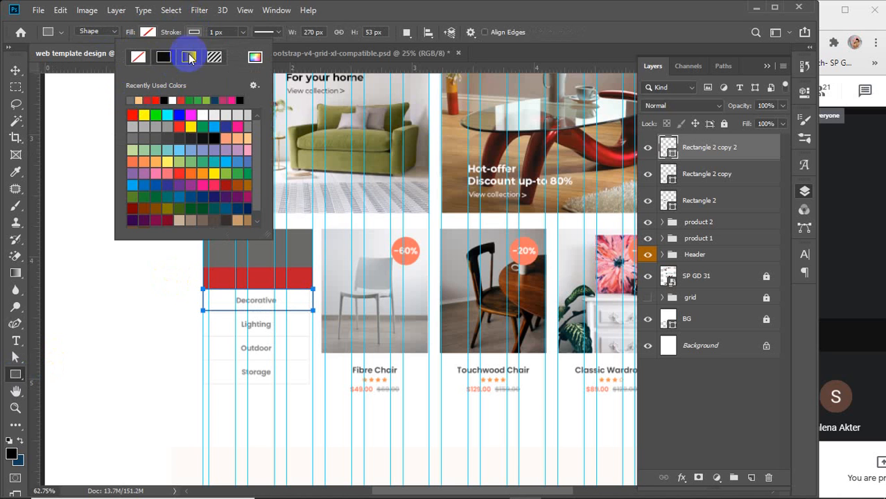
left_click(219, 30)
left_click_drag(228, 32, 164, 32)
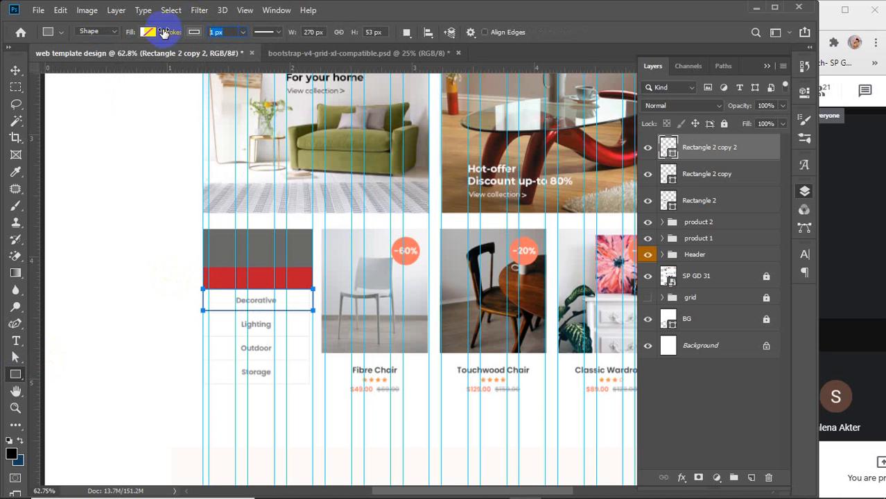
left_click(15, 70)
left_click(130, 266)
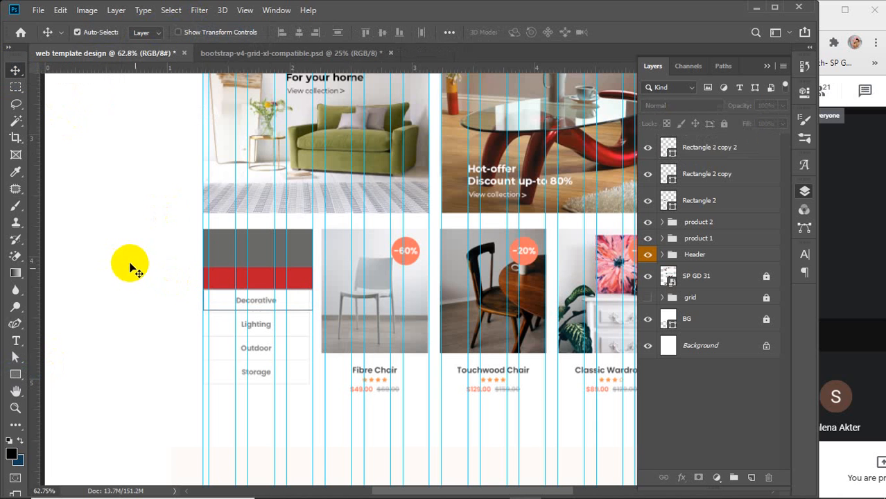
Stretch the outlined Decorative row rectangle downward to 107.55% height to meet the reference's divider line
left_click(286, 317)
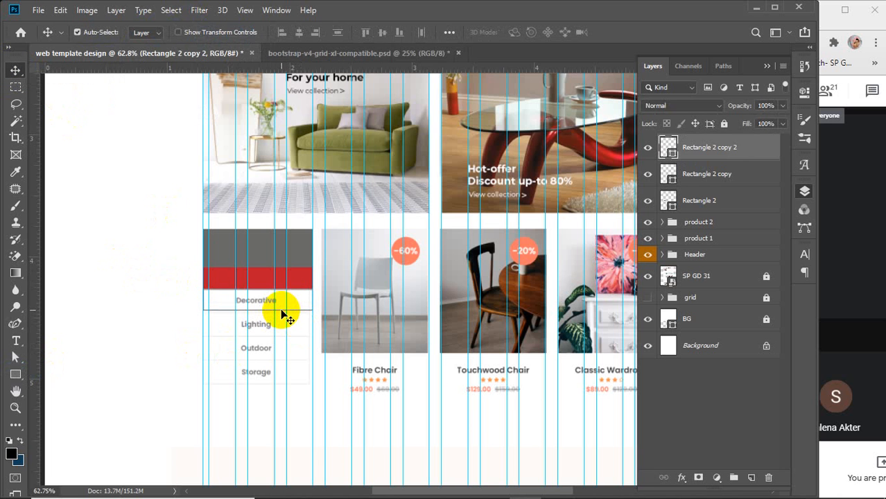
scroll(286, 317, "up", 4)
scroll(286, 317, "up", 2)
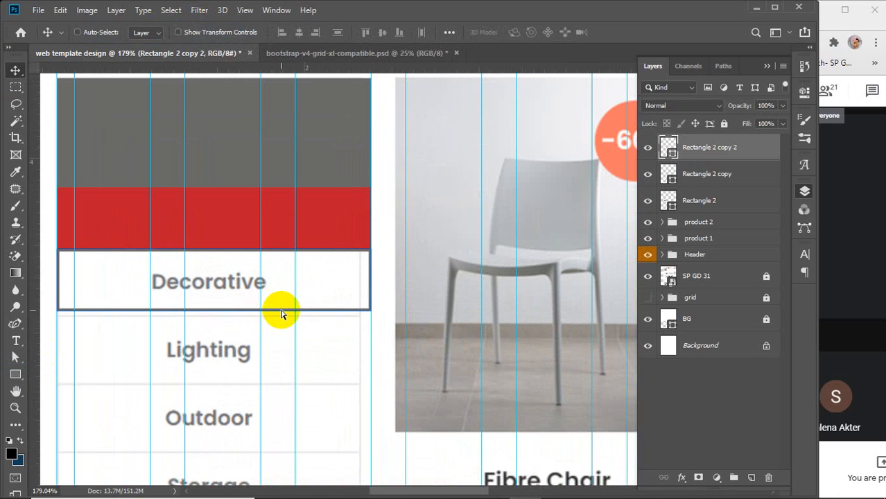
key("ctrl+t")
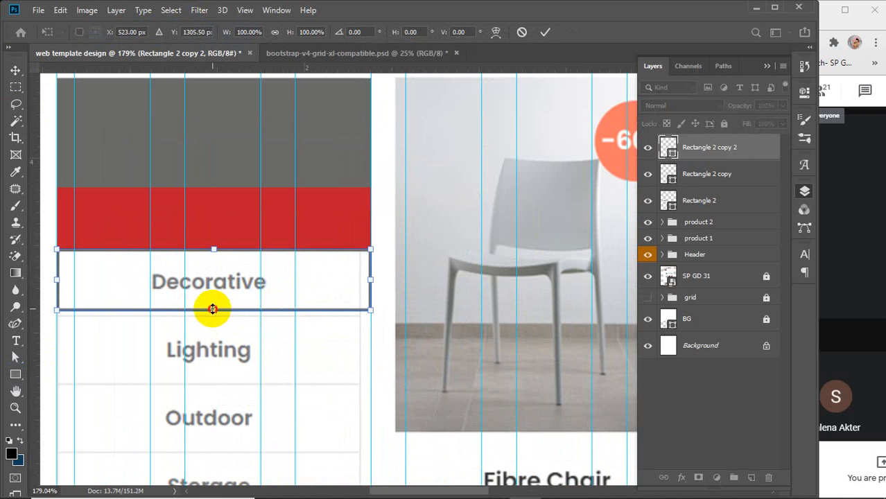
left_click_drag(213, 309, 213, 314)
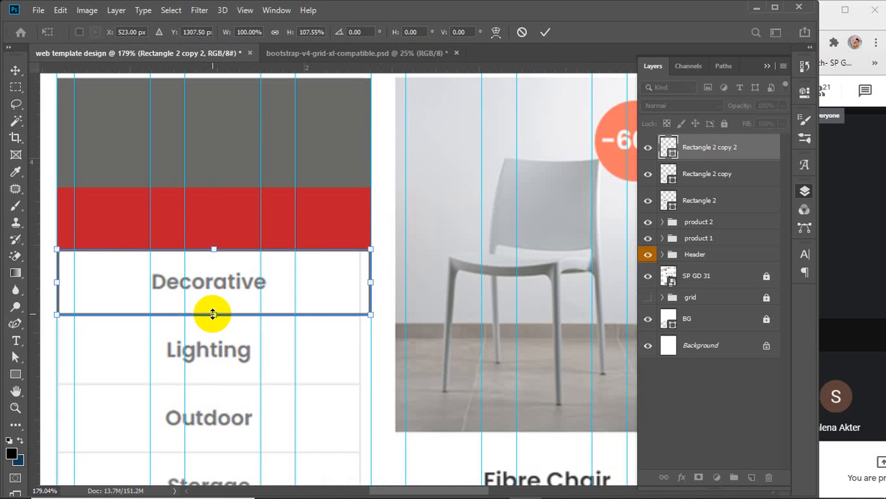
scroll(213, 314, "down", 3)
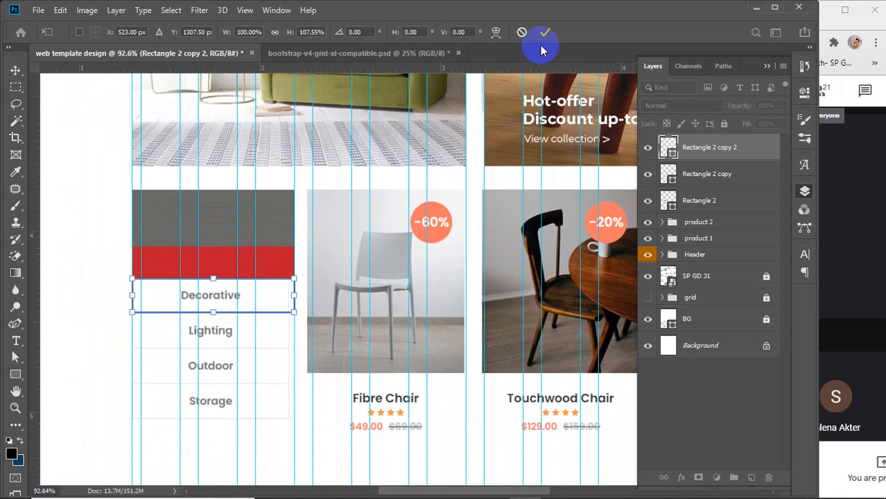
left_click(545, 31)
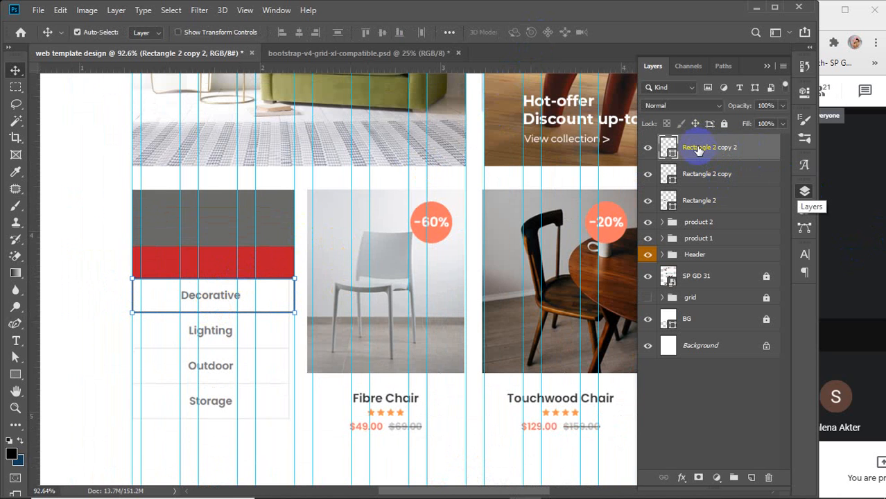
Change the heading rectangle's fill to light grey bcc1c4 sampled from the Fibre Chair photo
left_click(697, 201)
left_click(648, 202)
left_click(649, 202)
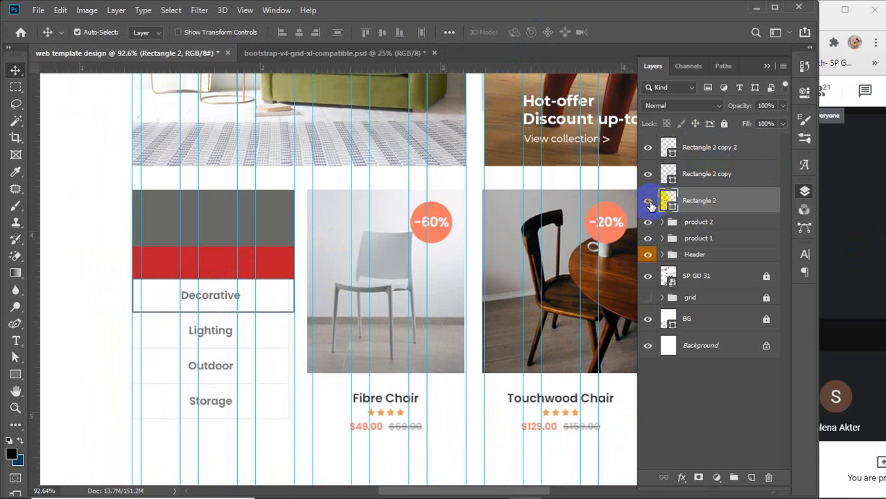
left_click(649, 202)
left_click(649, 202)
left_click(649, 202)
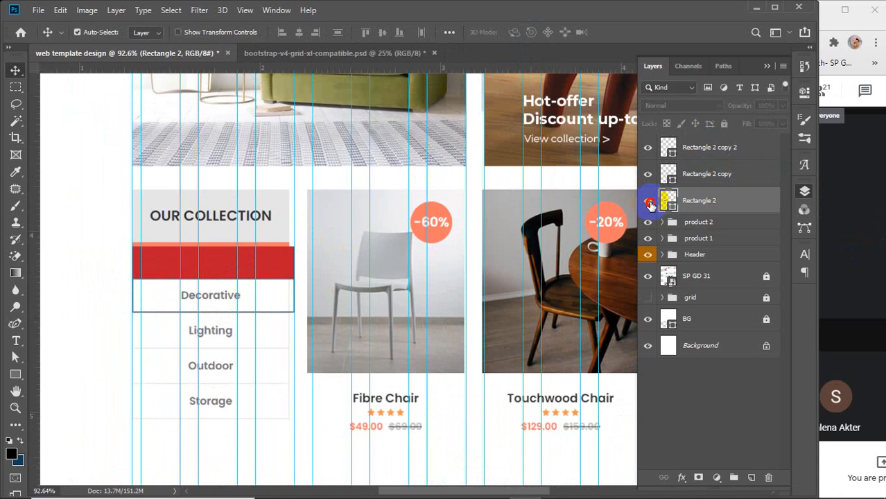
left_click(649, 202)
double_click(665, 201)
left_click_drag(324, 211, 331, 211)
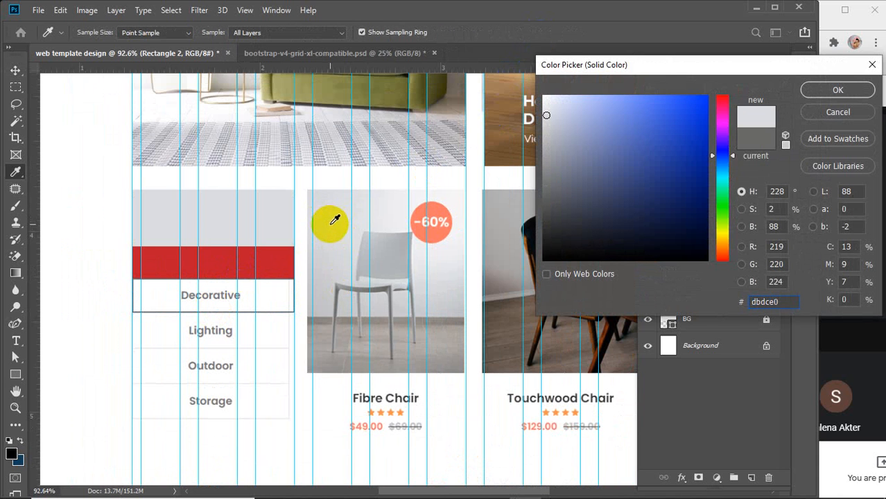
left_click(375, 236)
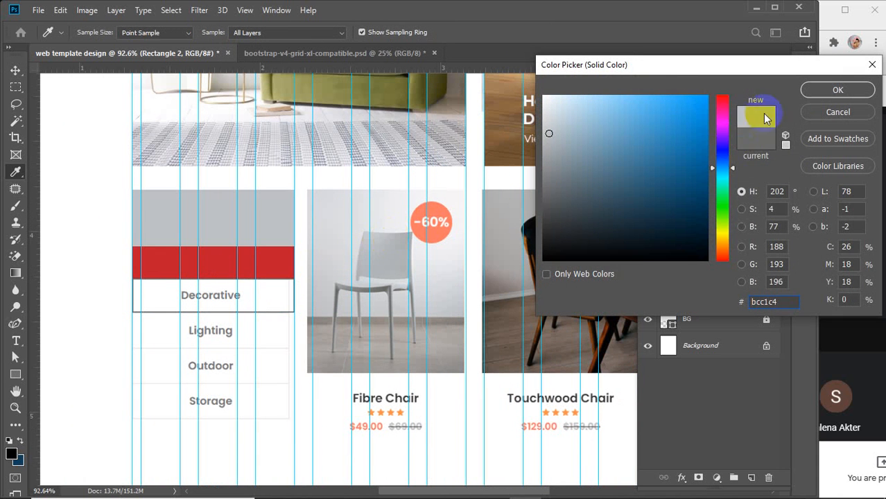
left_click(832, 90)
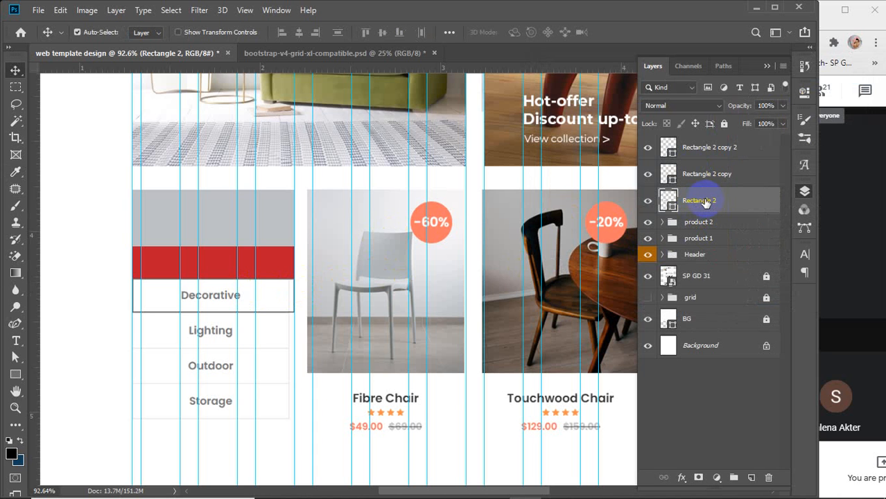
Add the text "Our Collection" in Montserrat Bold 6 pt and place it on the light grey heading rectangle
left_click(16, 341)
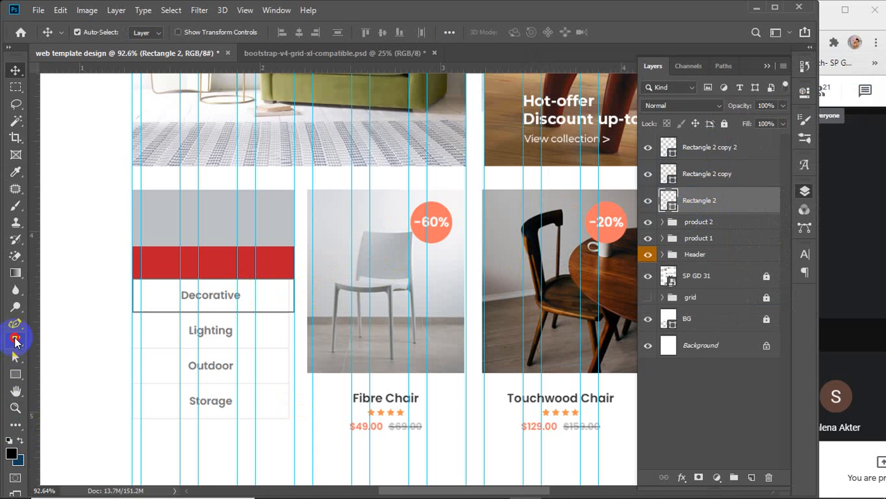
left_click(172, 398)
type("Our Collection")
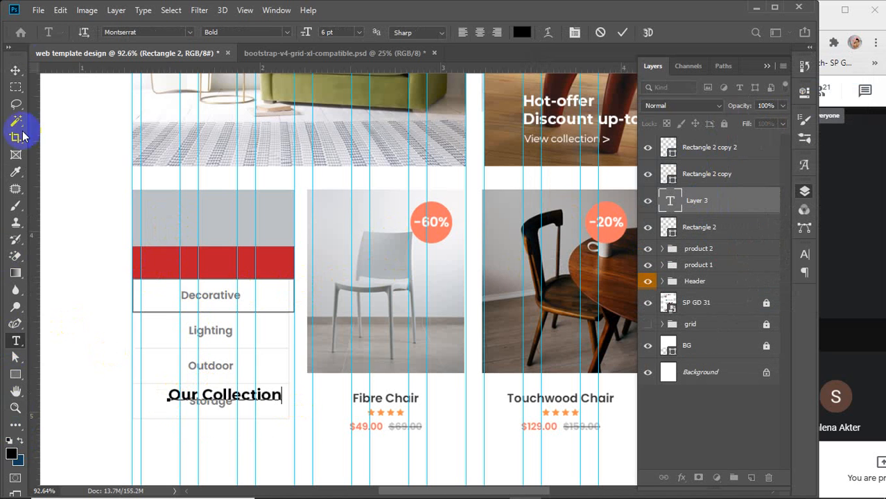
left_click(15, 70)
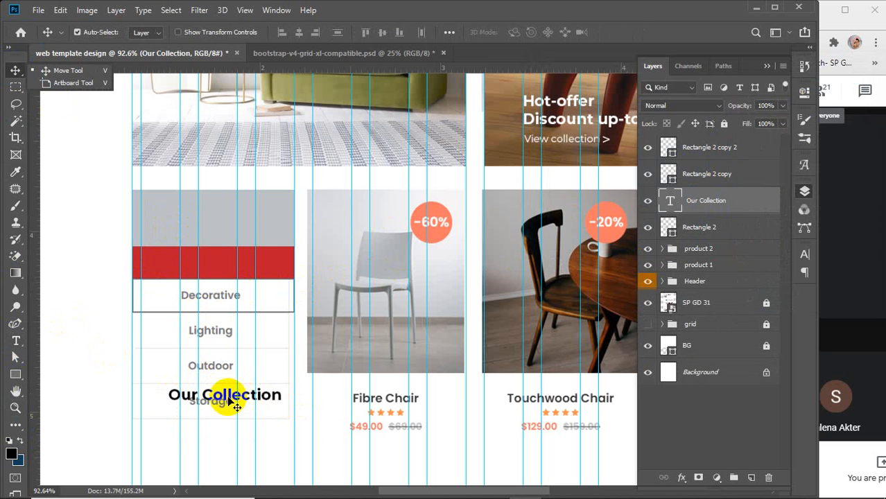
left_click_drag(224, 399, 213, 227)
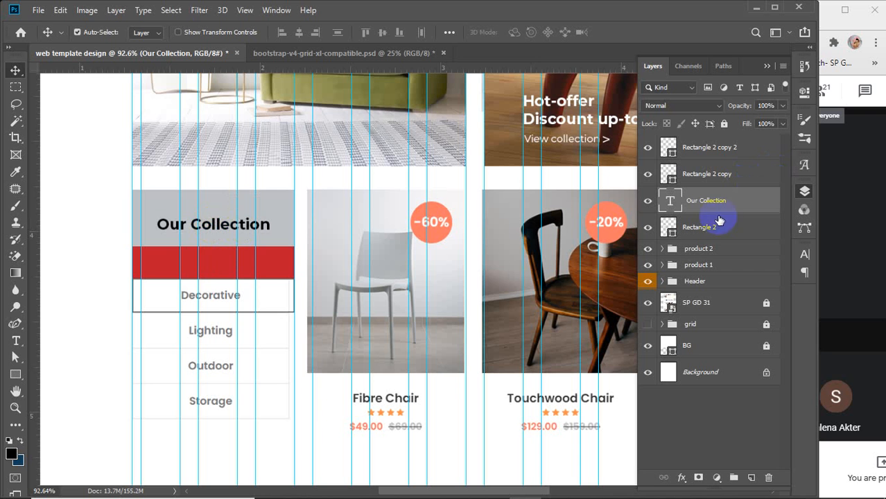
Rename the heading rectangle's layer "shape 1" and centre the Our Collection text vertically on it
left_click(654, 229)
left_click(652, 230)
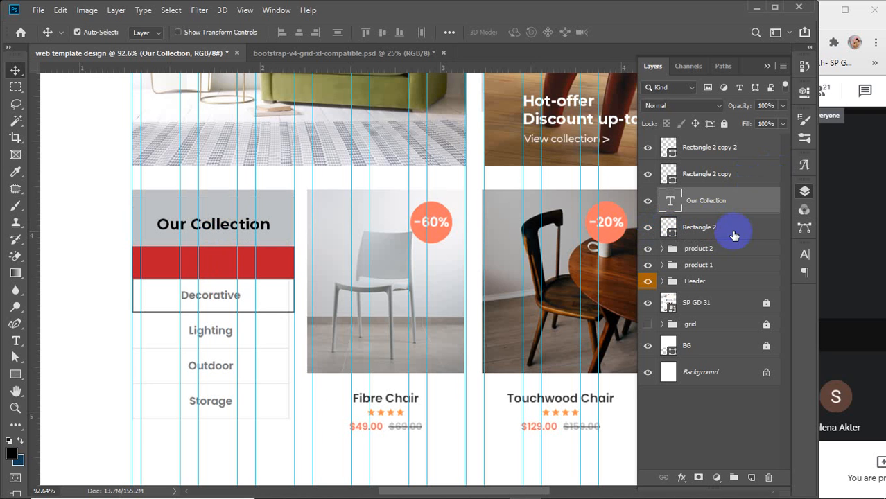
left_click(698, 229)
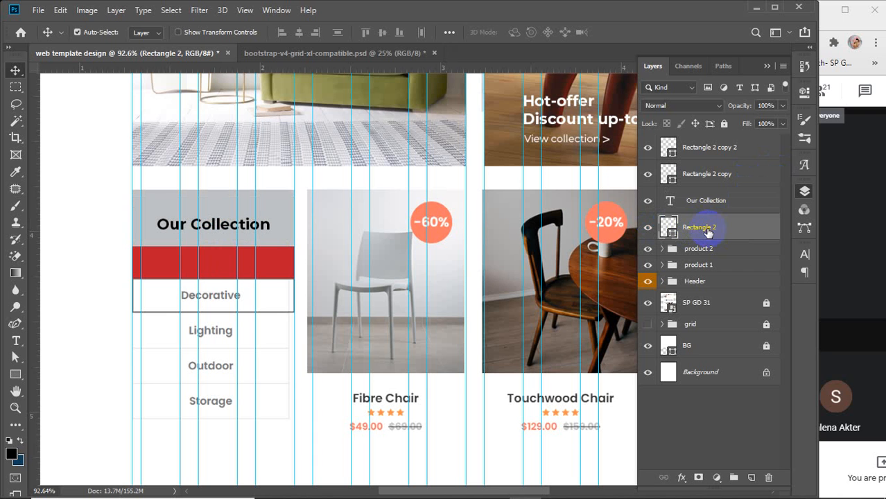
type("shape 1")
left_click(733, 196, "shift")
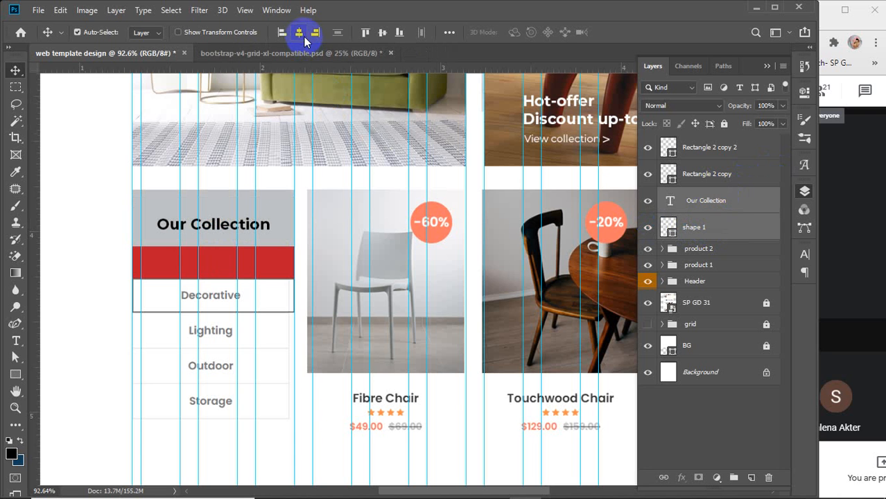
left_click(384, 34)
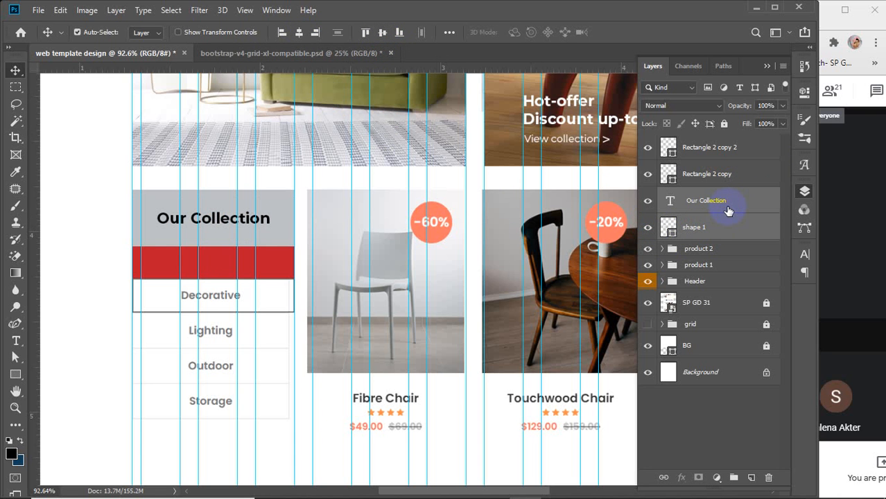
Rename the red row's layer "shape 2" and the outlined Decorative row's layer "shape 3"
left_click(710, 178)
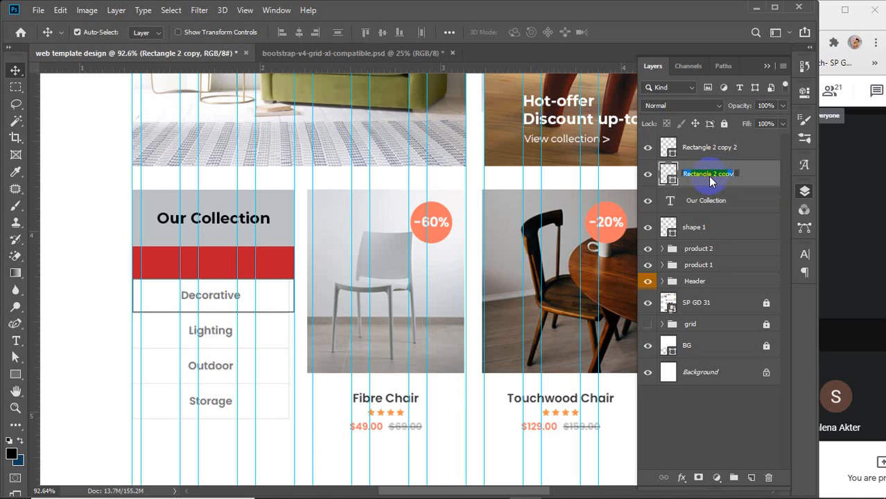
type("s")
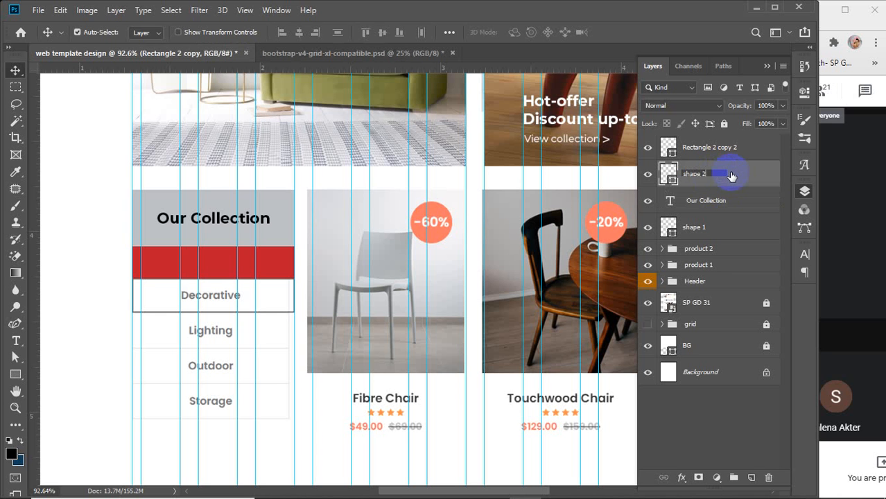
type("hape 2")
double_click(696, 149)
type("shape")
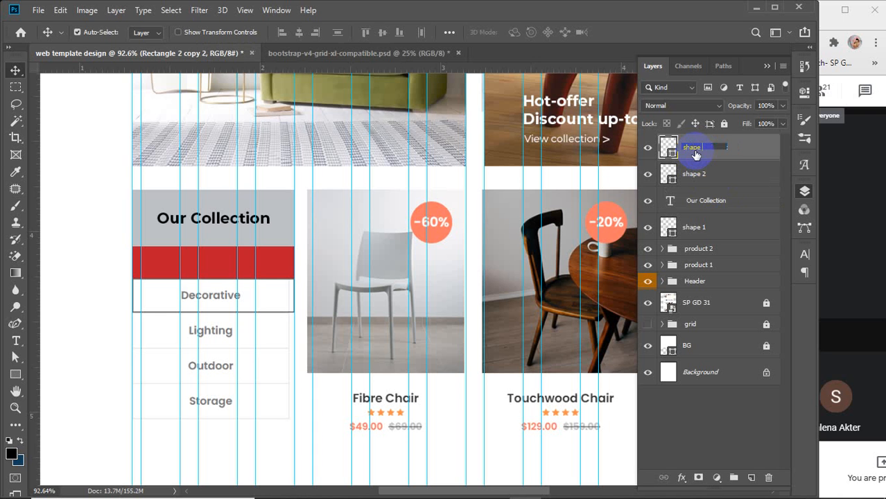
key("Return")
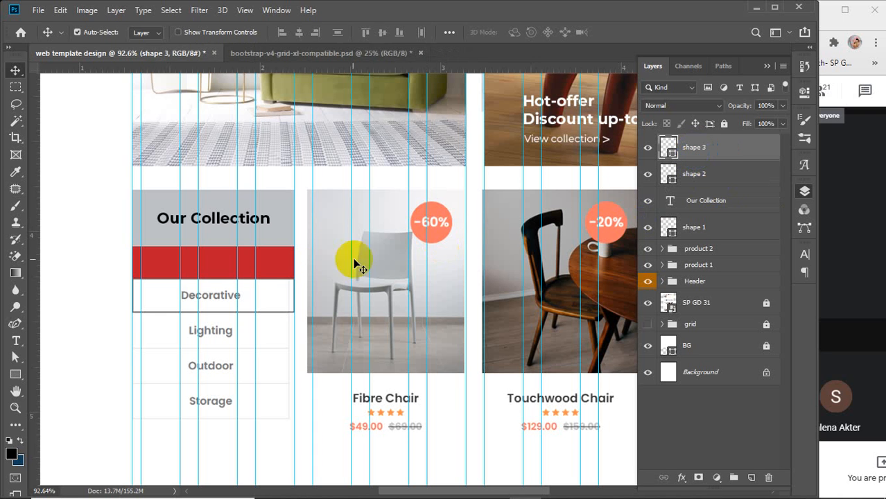
Add the text "Furniture" in Montserrat Bold 6 pt on a layer above shape 2 and place it on the red row
left_click(652, 177)
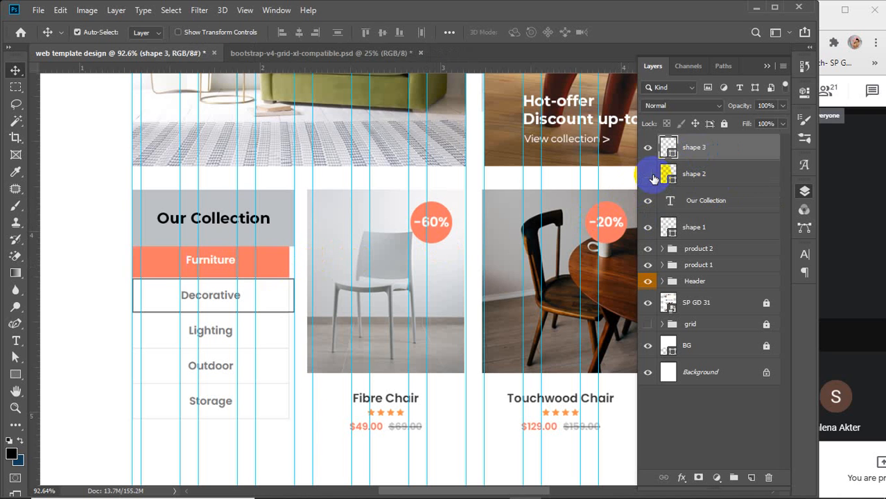
left_click(725, 173)
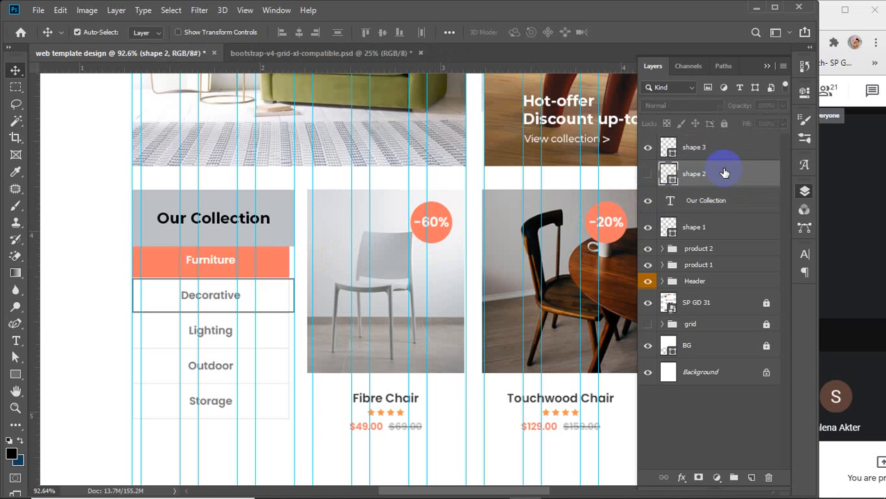
left_click(648, 174)
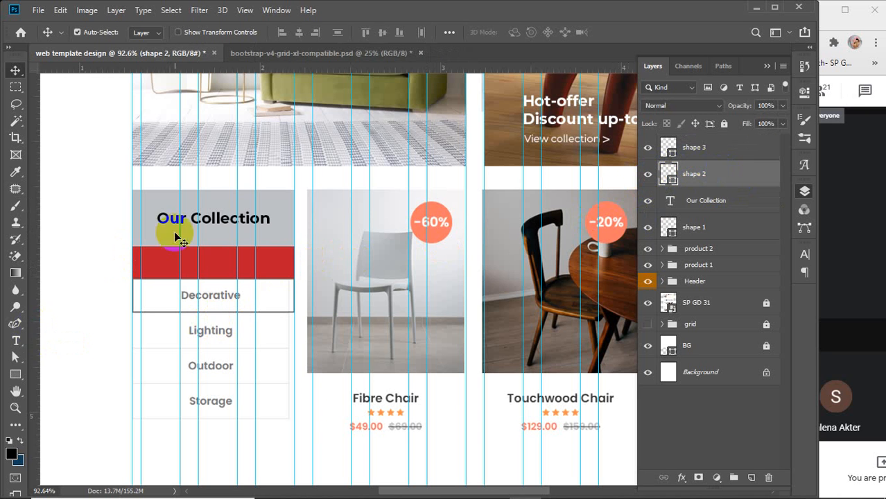
left_click(14, 340)
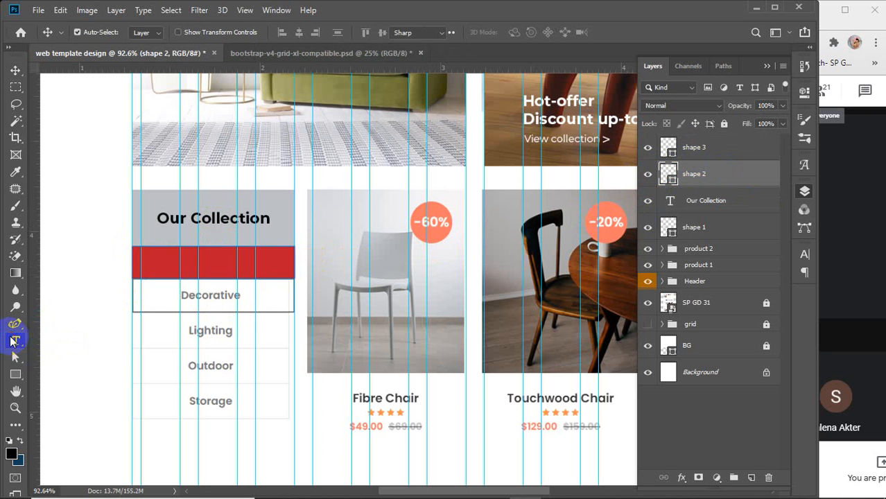
left_click(173, 385)
type("Furniture")
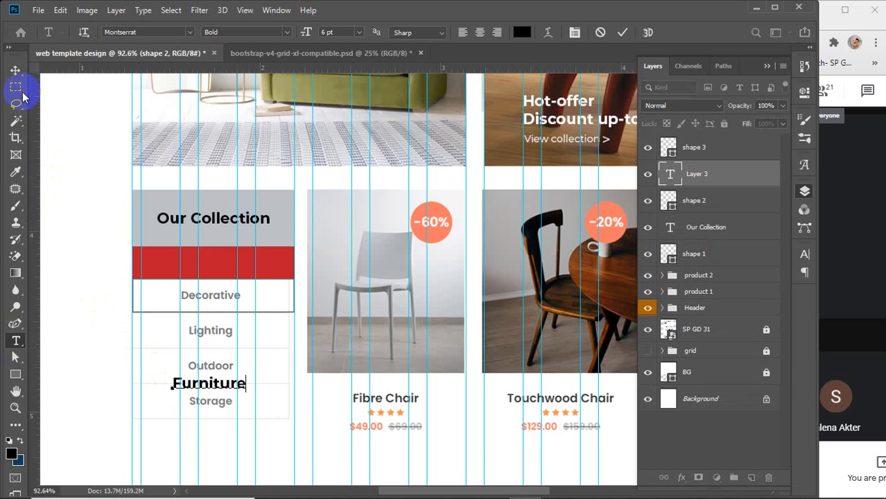
left_click(15, 70)
left_click_drag(227, 389, 227, 268)
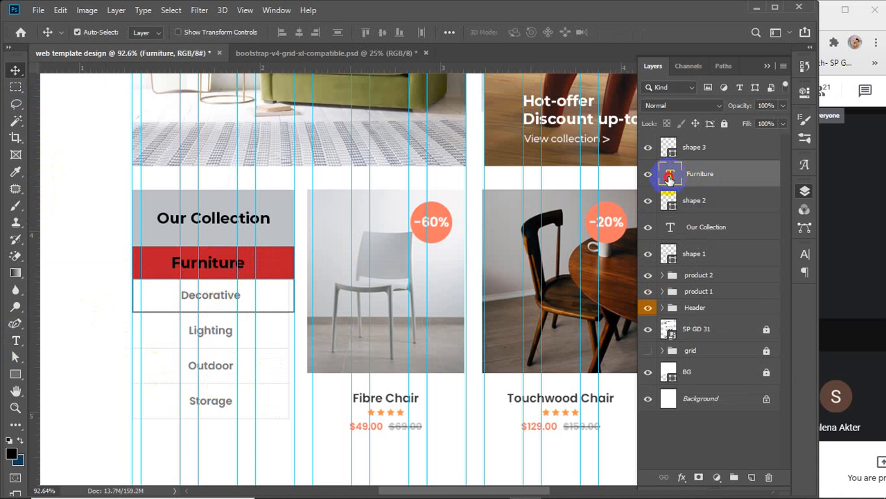
Change the Furniture text's colour to white and its size to 5 pt
double_click(668, 177)
left_click(522, 32)
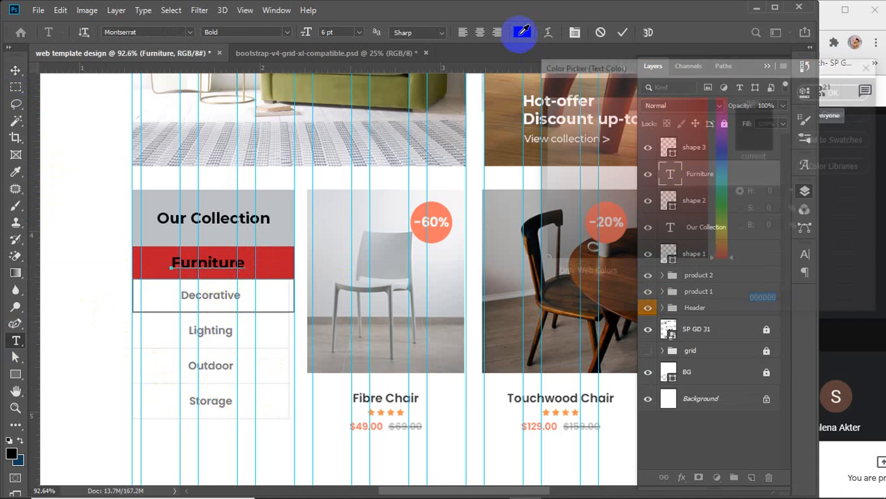
left_click(553, 129)
left_click(820, 89)
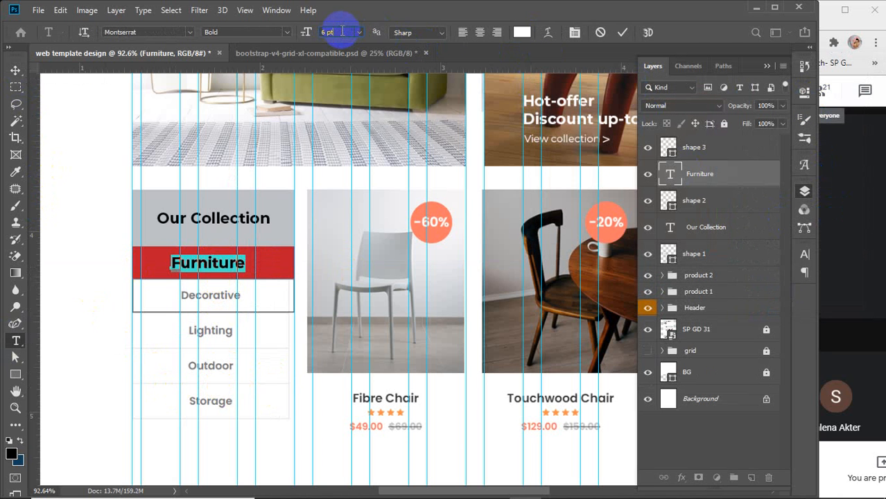
key("Down")
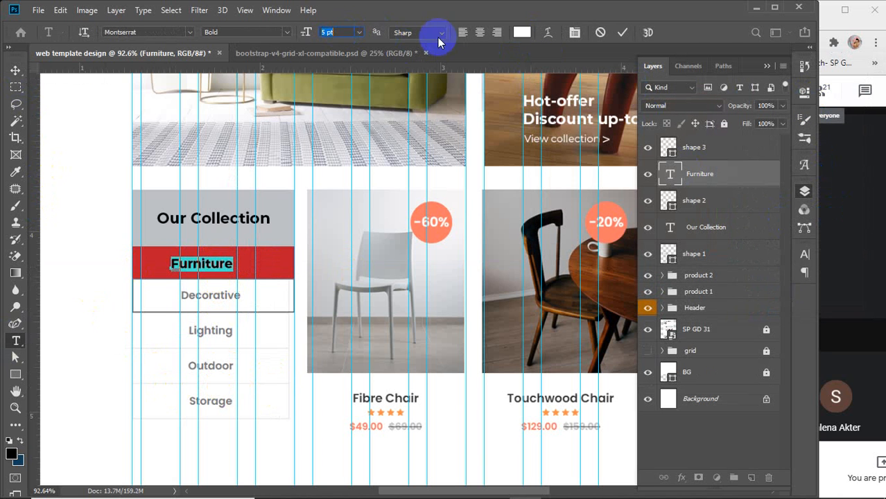
left_click(622, 32)
key("v")
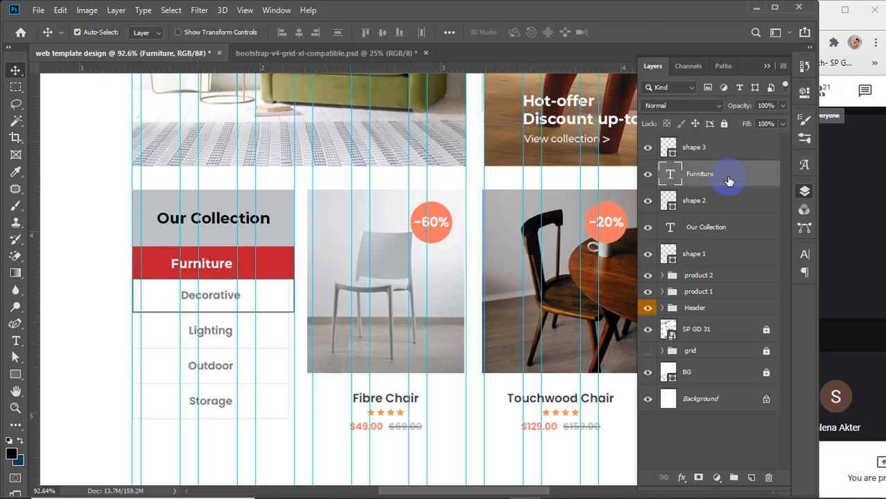
Centre the Furniture text on the red row's shape 2
left_click(712, 200, "shift")
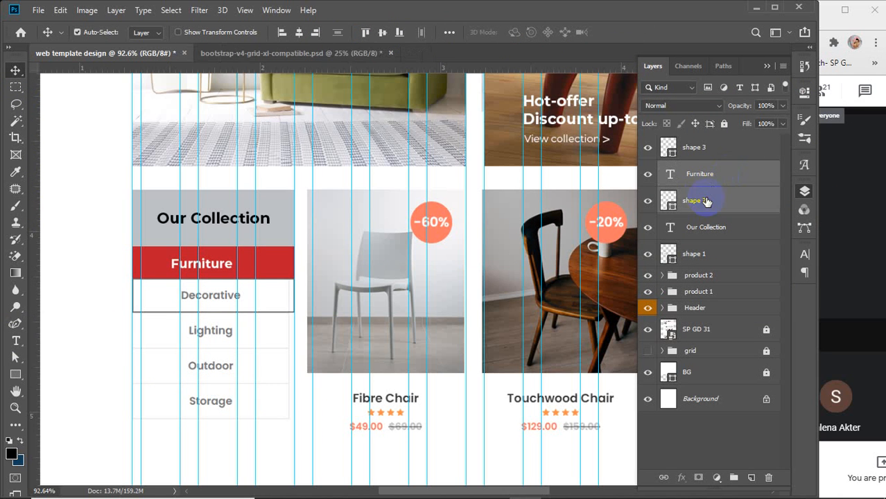
left_click(299, 34)
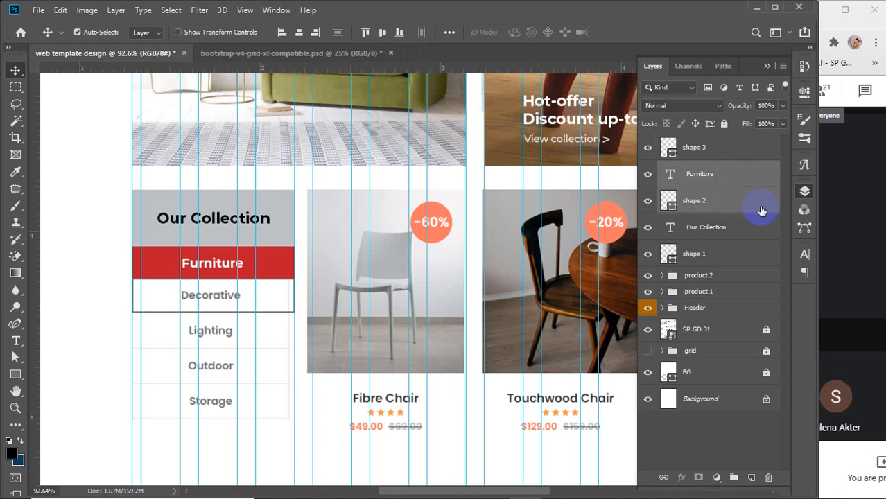
left_click(723, 175)
Duplicate the Furniture text onto the outlined Decorative row below the red row
left_click(717, 147)
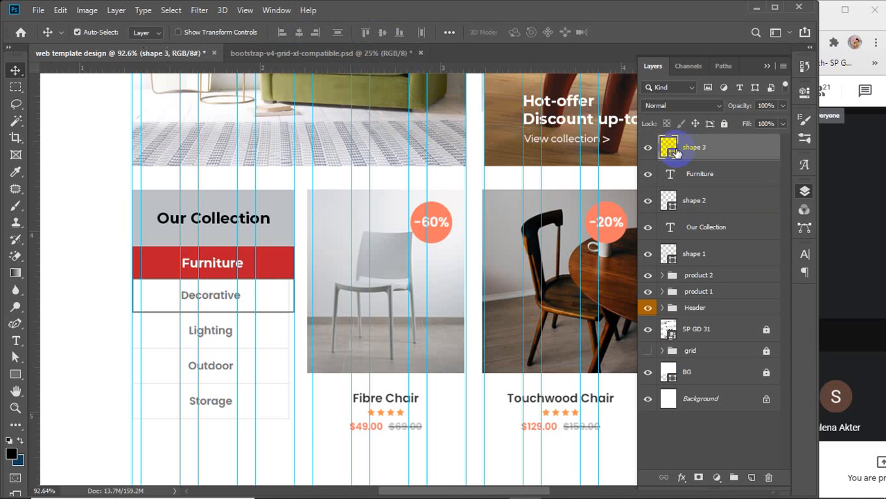
left_click(646, 150)
left_click(645, 149)
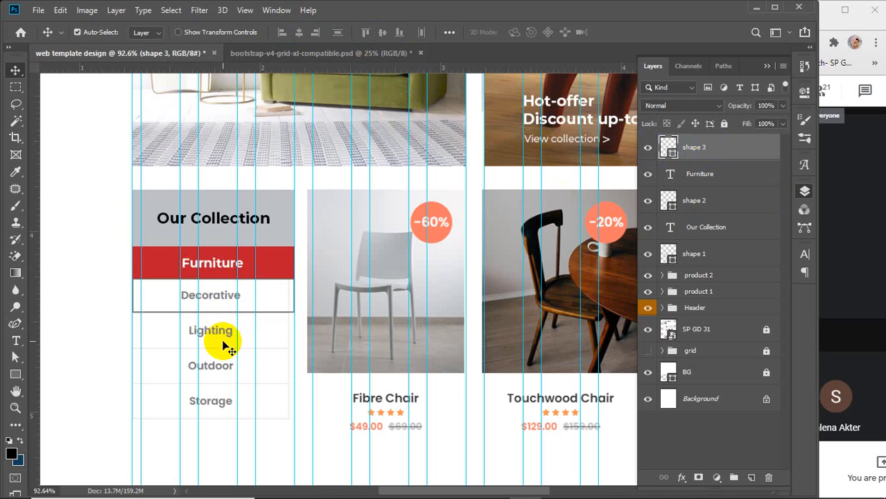
left_click(702, 175)
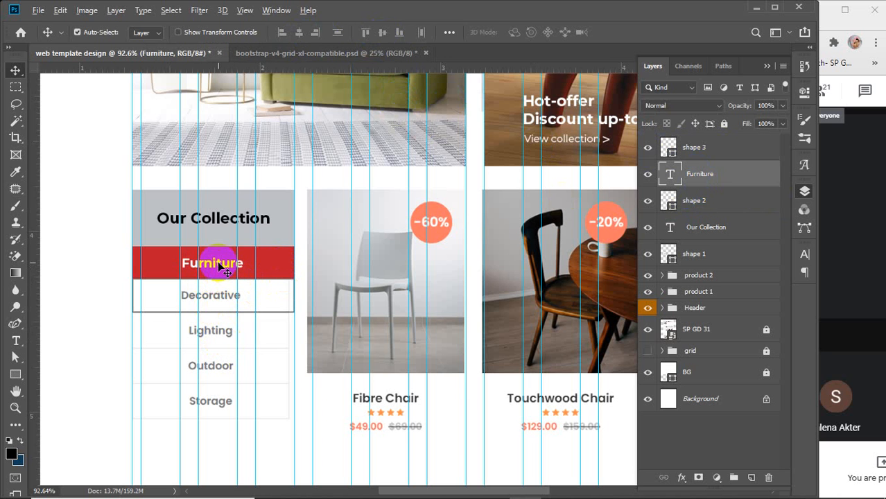
left_click_drag(218, 267, 220, 300)
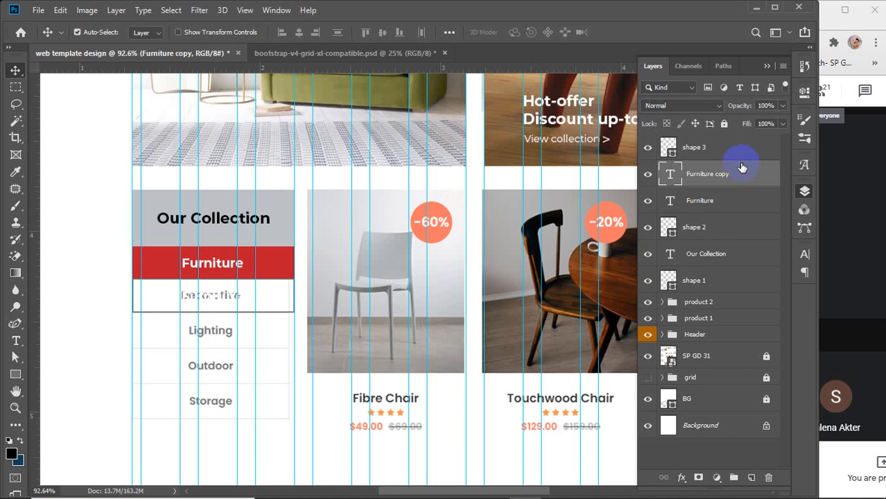
Recolour the duplicated text to dark grey 272727 and change its wording to "Decorative"
double_click(670, 178)
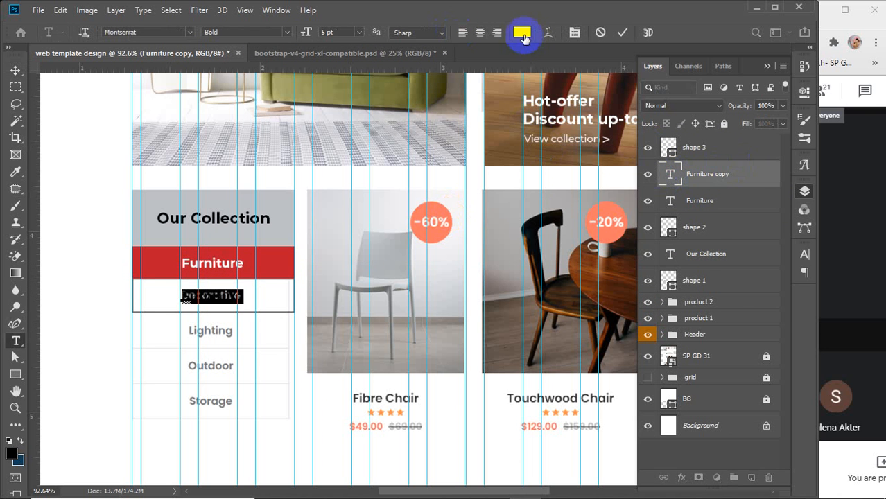
left_click(522, 33)
left_click_drag(551, 146, 536, 235)
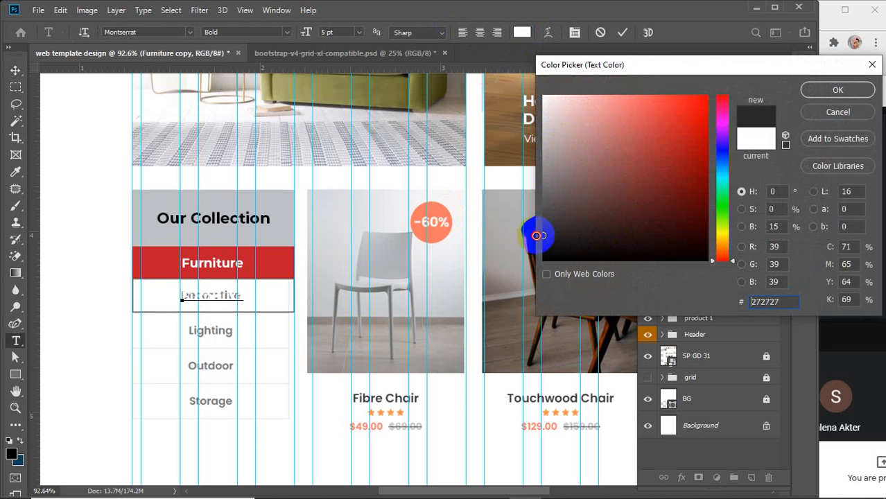
left_click(821, 89)
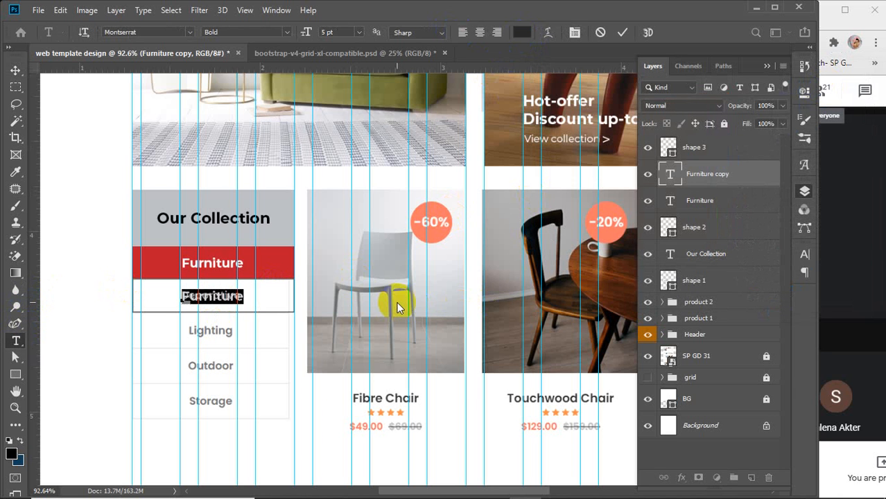
type("Decorative")
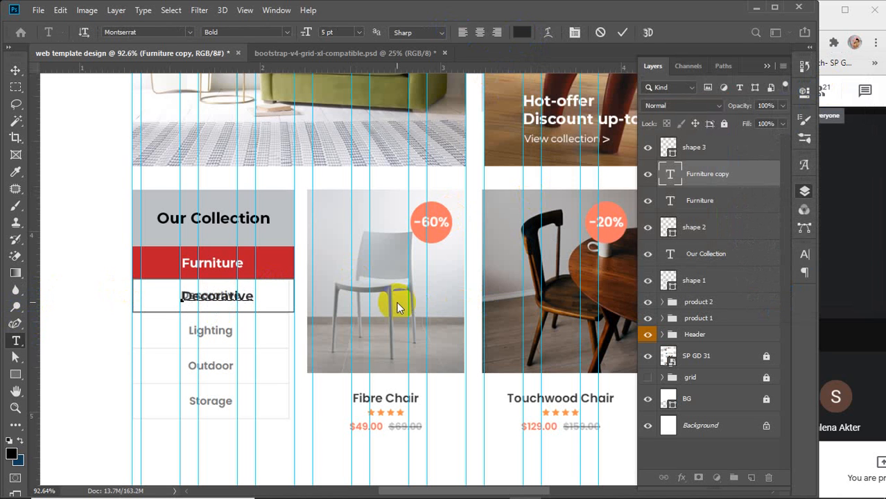
left_click(622, 32)
key("v")
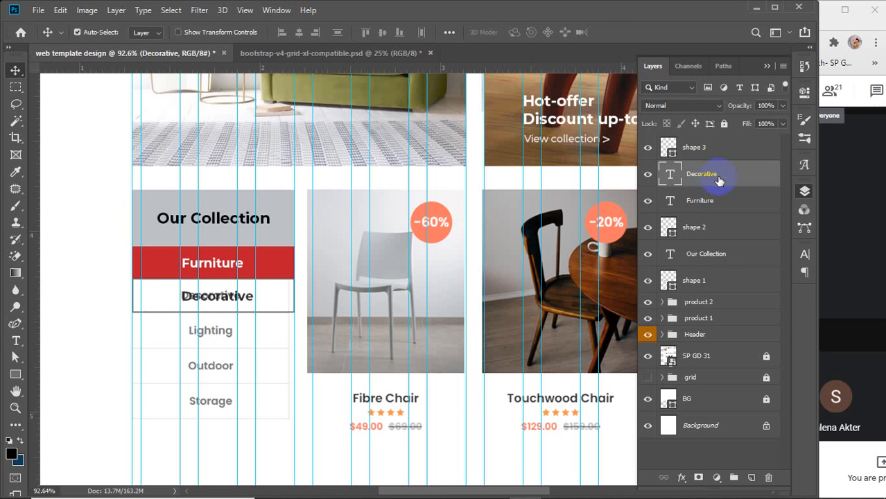
Move the Decorative text layer above shape 3 and centre the text horizontally on the outlined row
left_click_drag(718, 167, 717, 136)
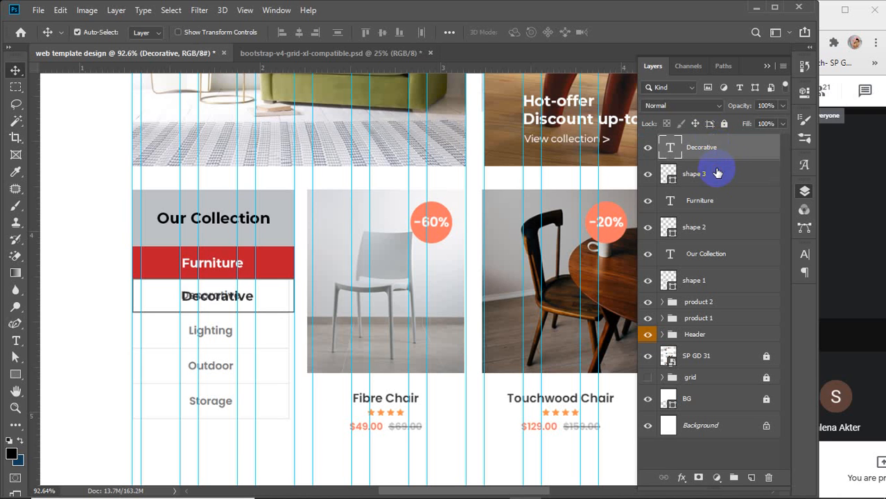
left_click(716, 173, "shift")
left_click(299, 32)
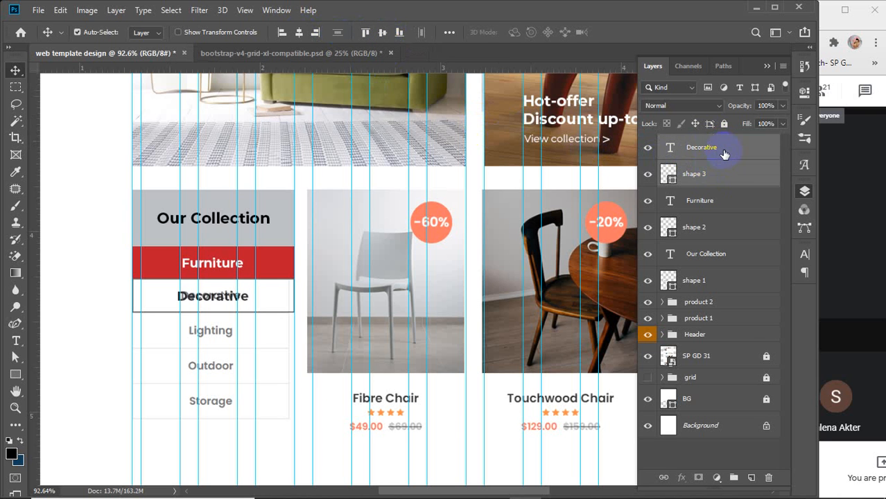
Group the Our Collection text with shape 1 and name the group "collection"
left_click(710, 246)
left_click(711, 282)
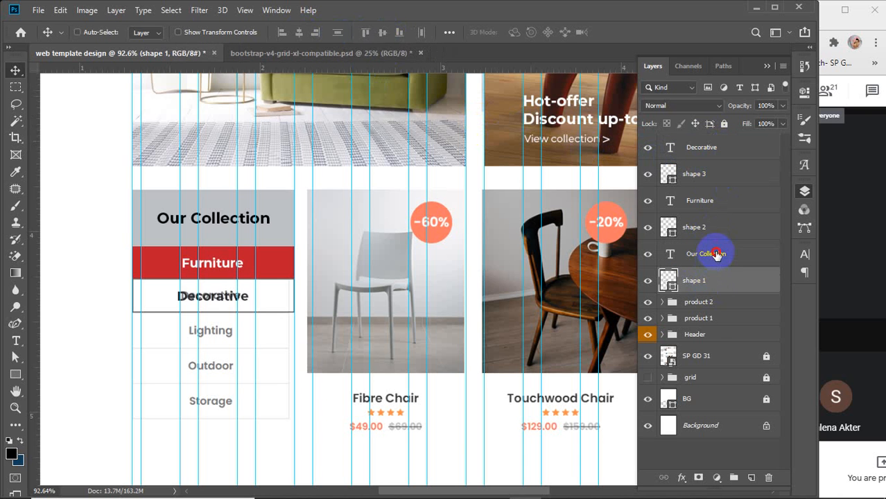
left_click(715, 255, "shift")
key("ctrl+g")
double_click(700, 248)
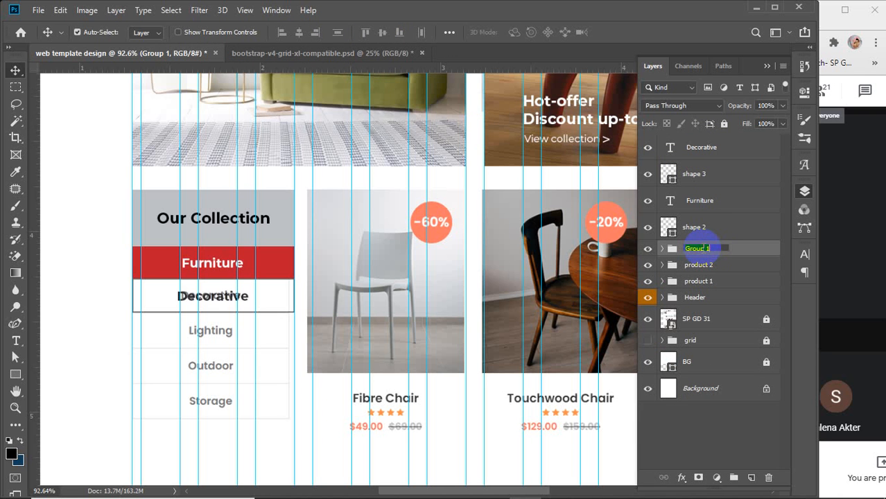
type("collection")
left_click(700, 249)
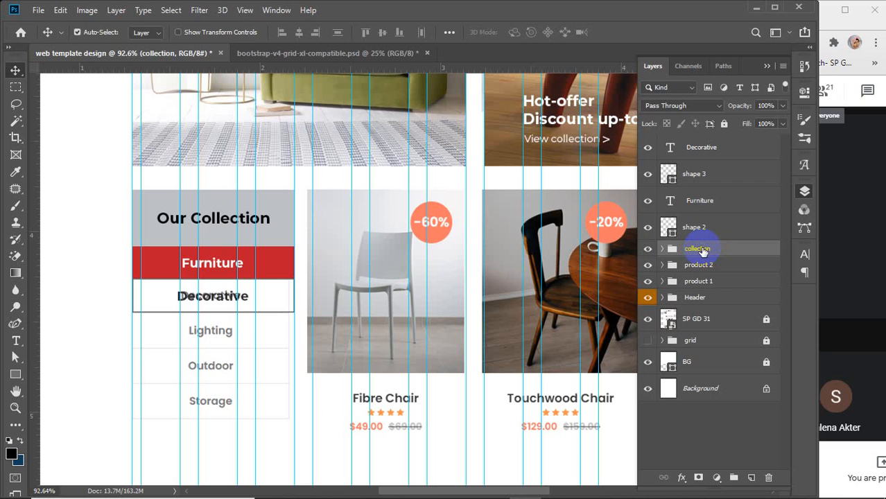
Group the Furniture text with shape 2 and name the group "furniture"
left_click(695, 231)
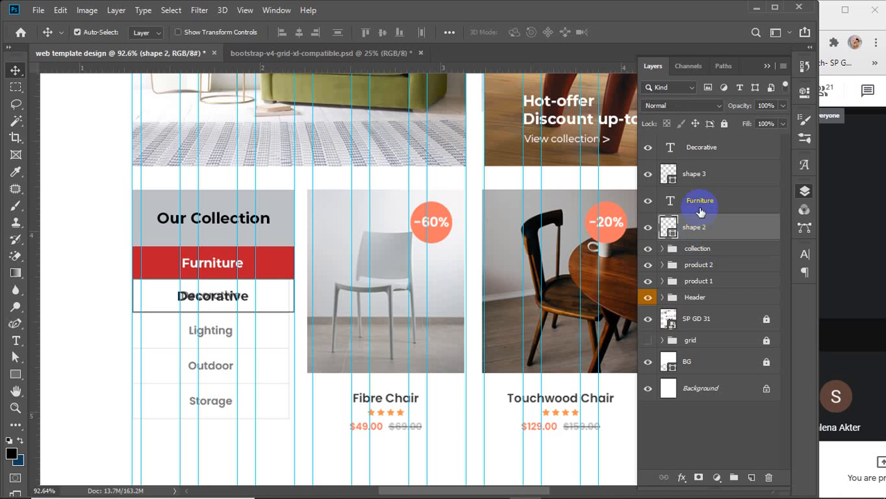
left_click(700, 208, "ctrl")
key("ctrl+g")
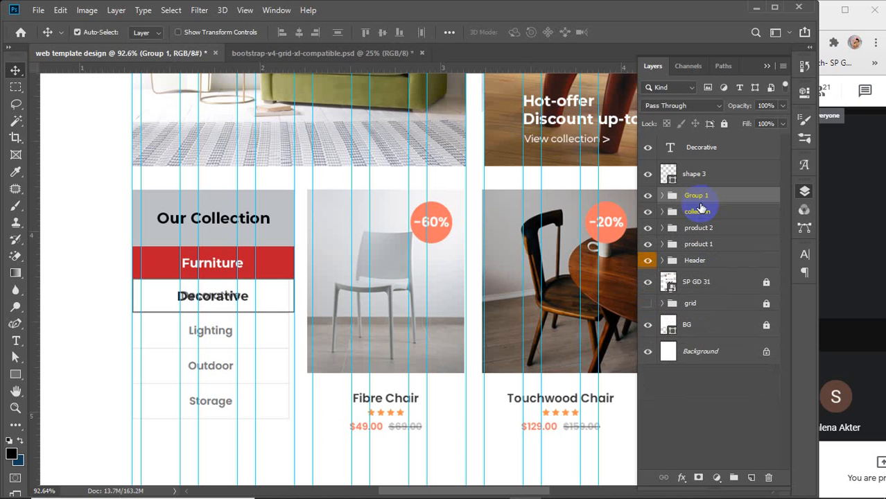
double_click(698, 195)
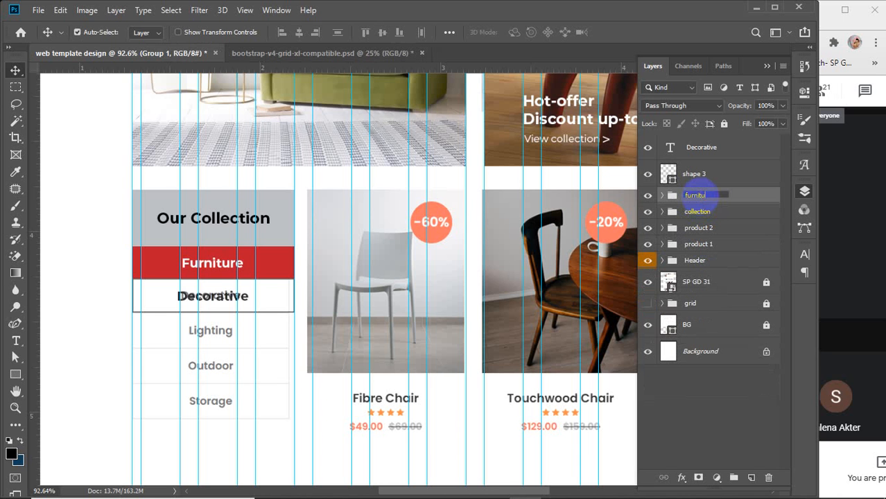
key("Return")
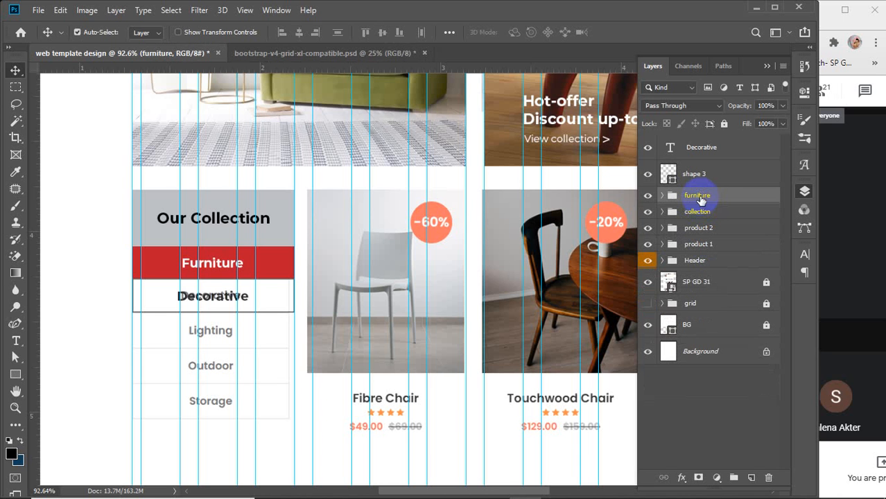
Group the Decorative text with shape 3 and name the group "decorative"
left_click(714, 174)
left_click(718, 149, "shift")
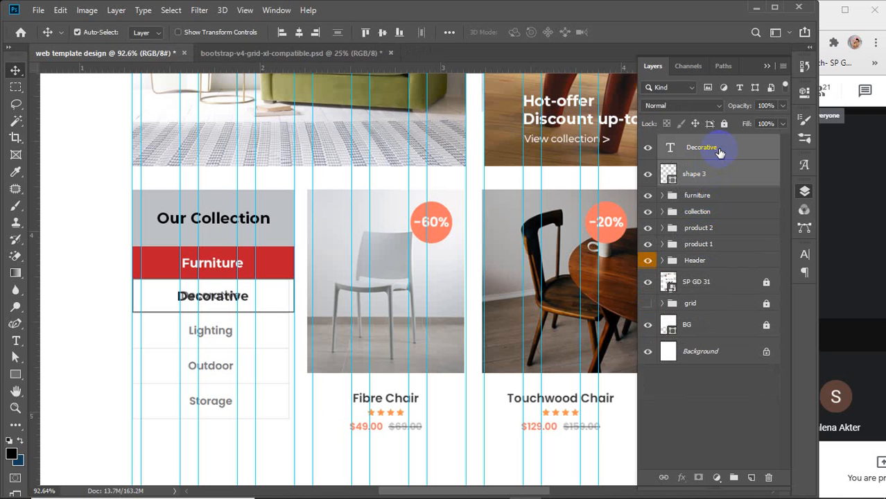
key("ctrl+g")
double_click(697, 142)
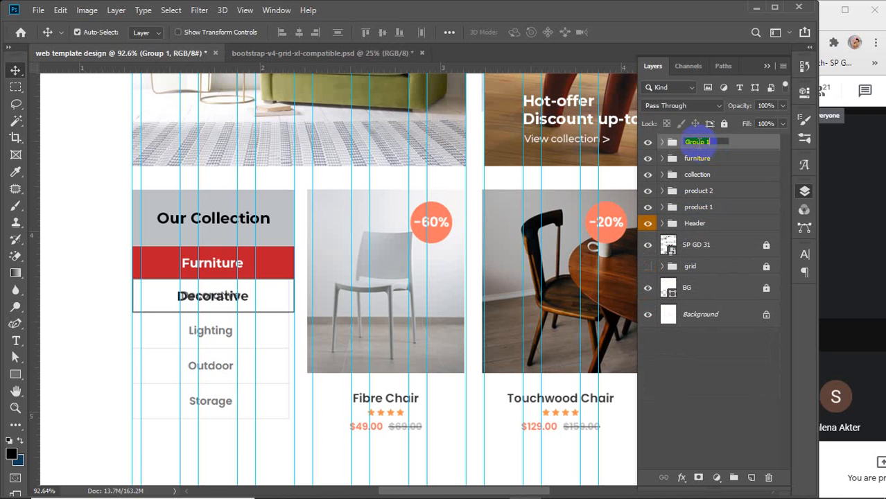
type("decorative")
key("Return")
left_click(865, 241)
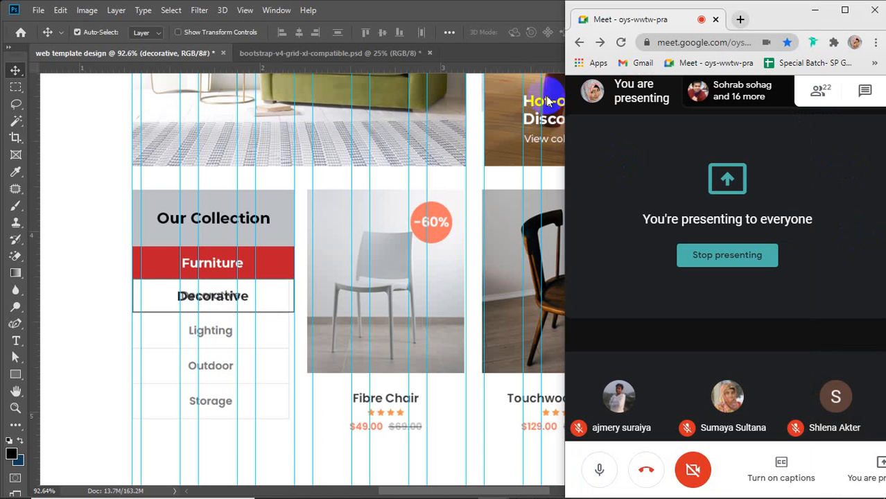
left_click(480, 13)
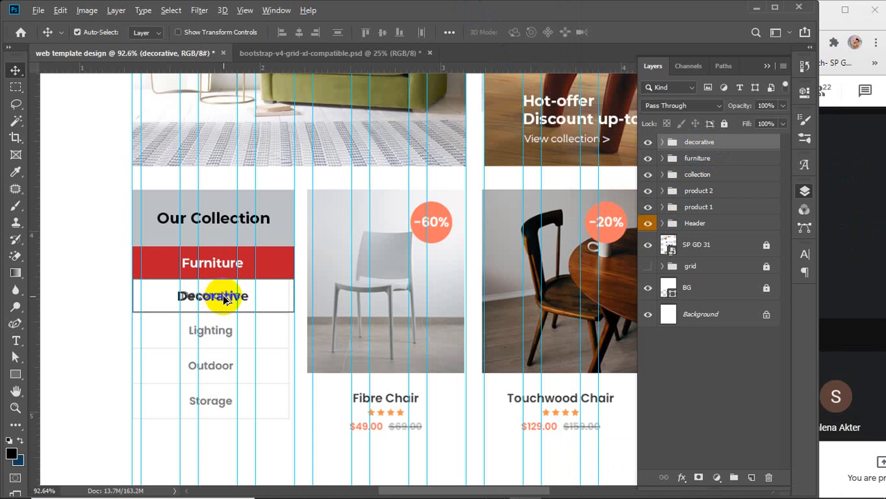
left_click_drag(224, 298, 221, 326)
key("ctrl+z")
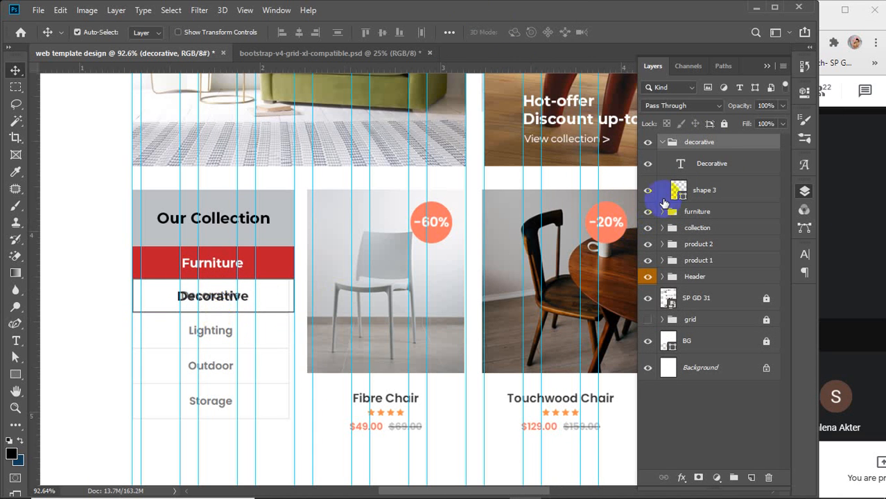
Set auto-selection to Group and duplicate the decorative group three times down the list, over the Lighting, Outdoor and Storage rows
left_click(662, 143)
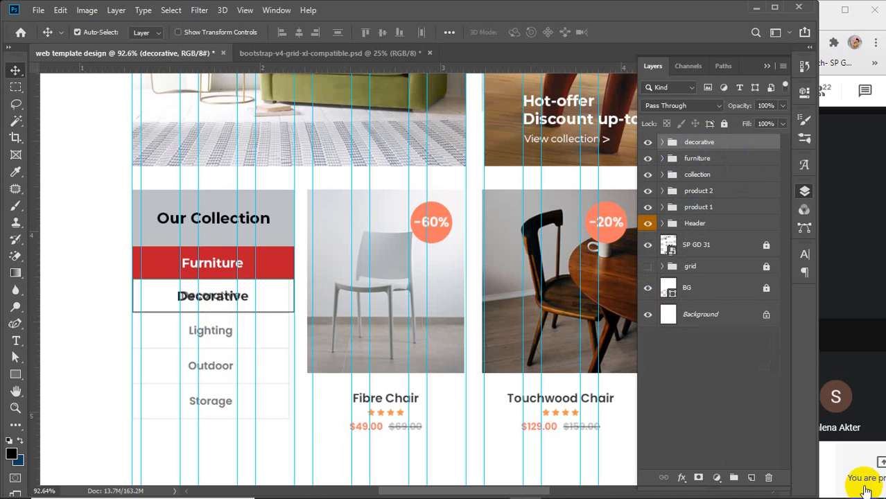
left_click(725, 143)
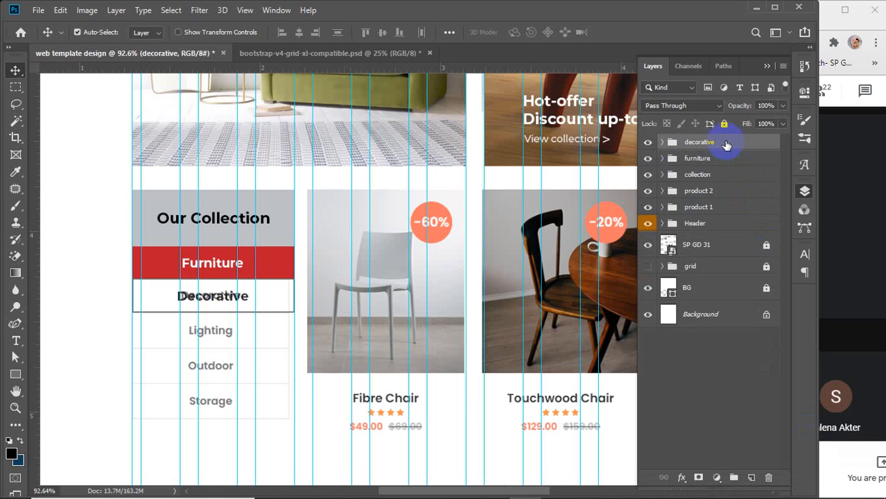
left_click(154, 33)
left_click(157, 45)
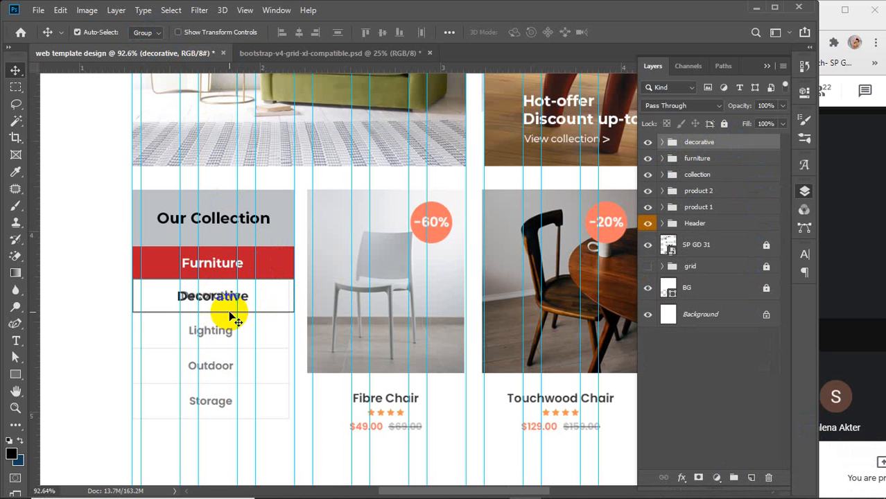
left_click_drag(210, 298, 213, 334)
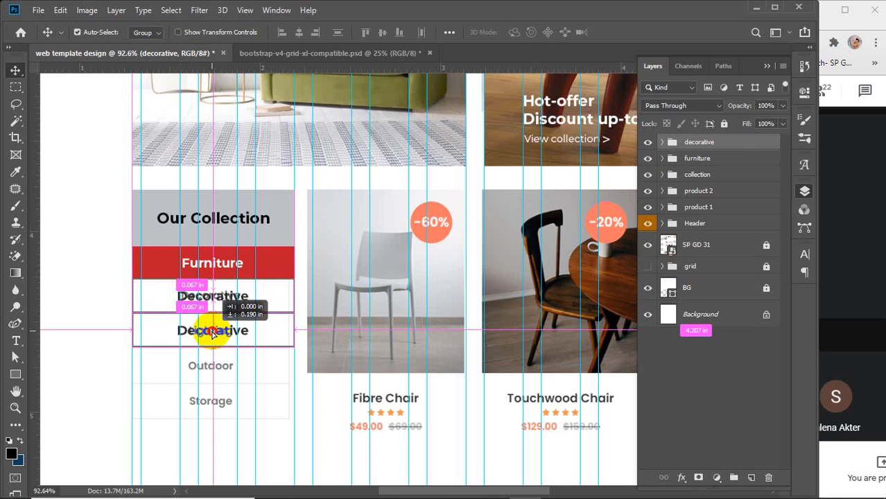
left_click_drag(213, 334, 213, 335)
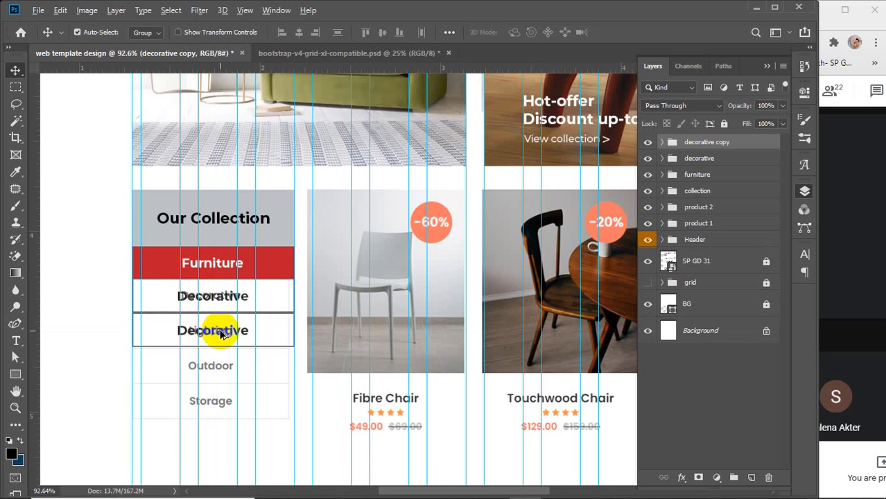
left_click_drag(218, 330, 219, 402)
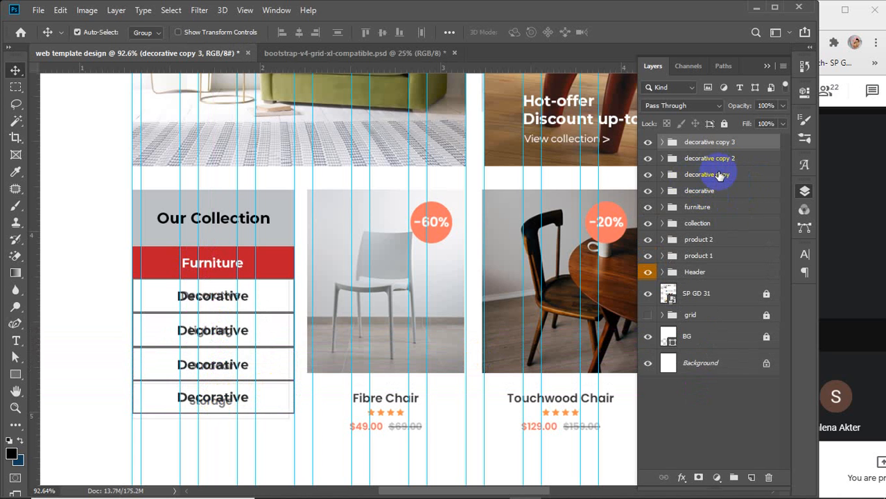
Hide the three duplicated decorative groups, leaving the original decorative row visible
left_click(647, 142)
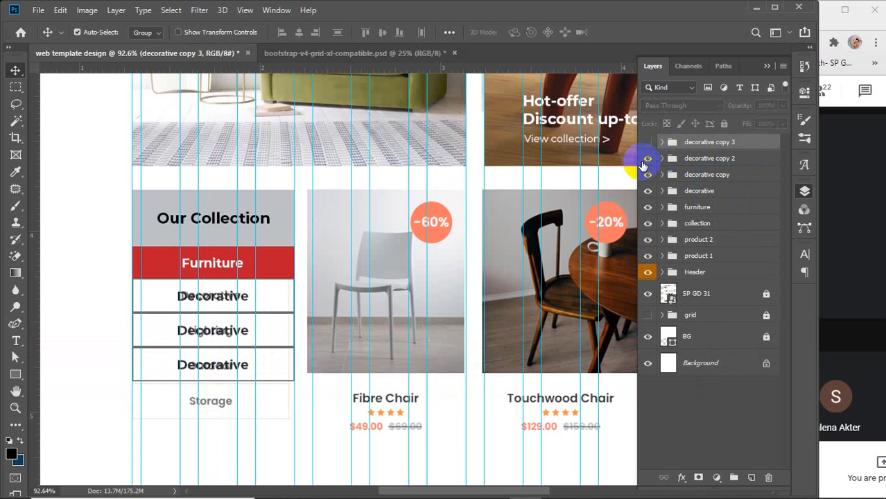
left_click(648, 159)
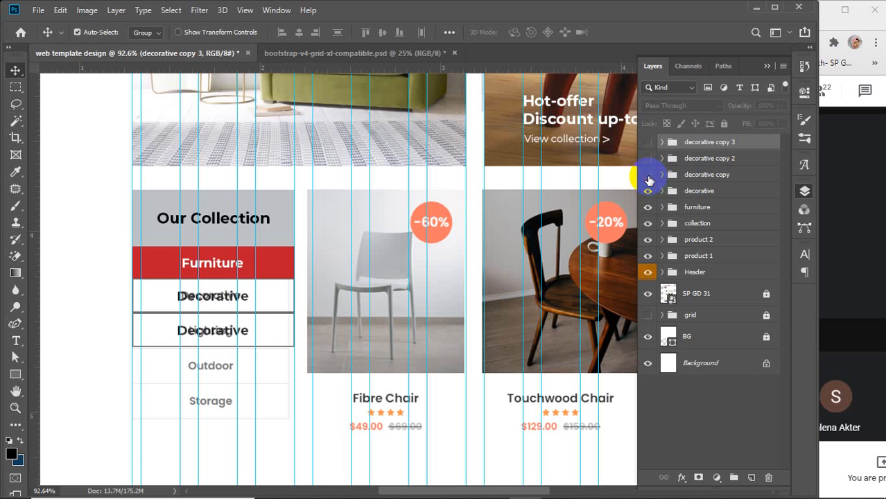
left_click(648, 177)
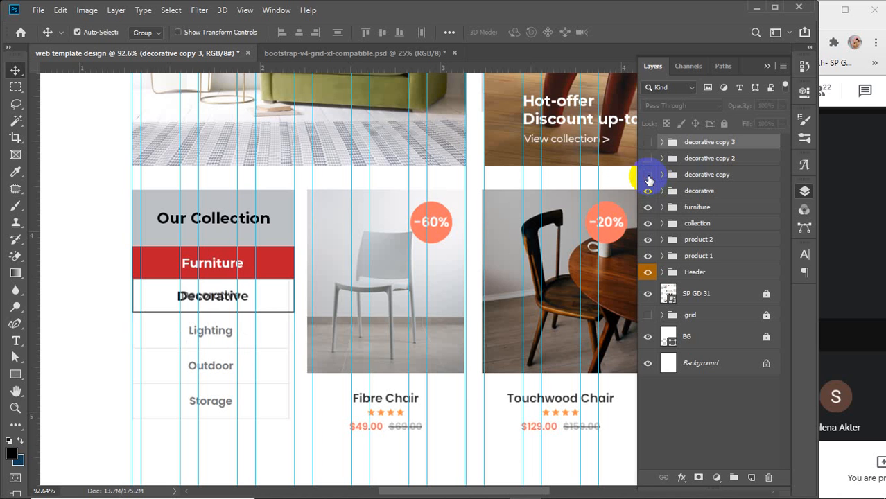
left_click(849, 309)
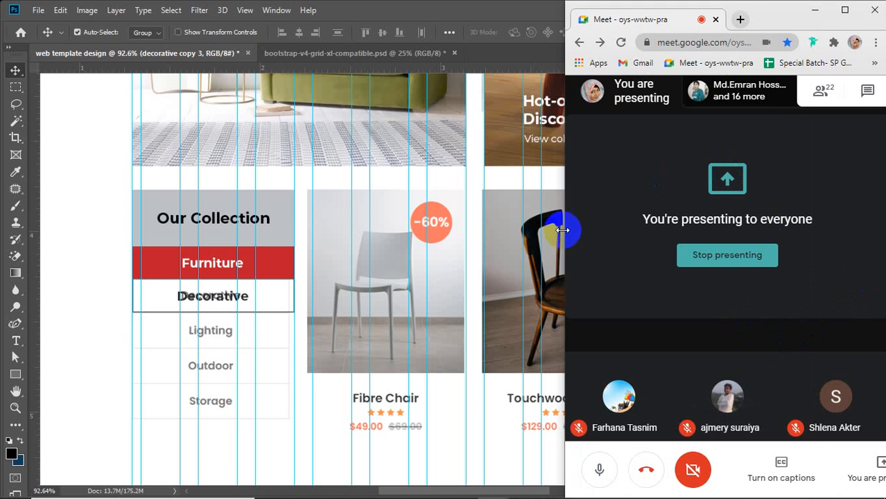
left_click(226, 302)
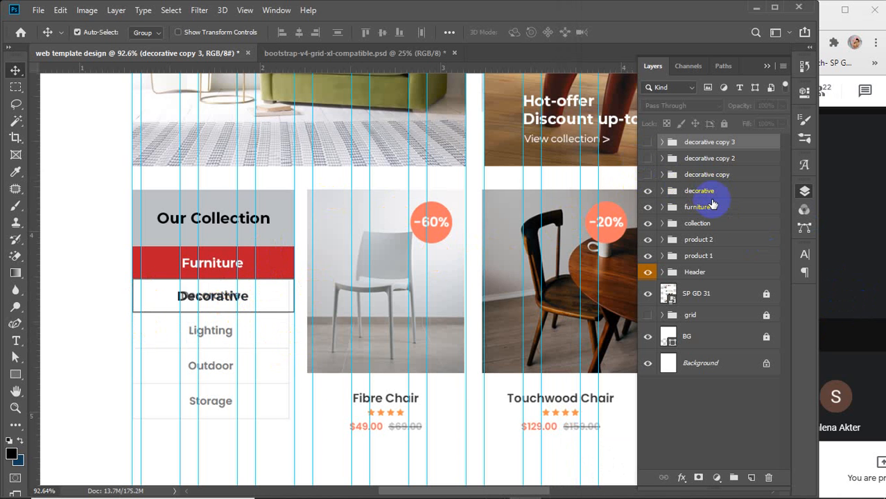
Make the decorative copy group visible and rename it "lighting"
left_click(708, 178)
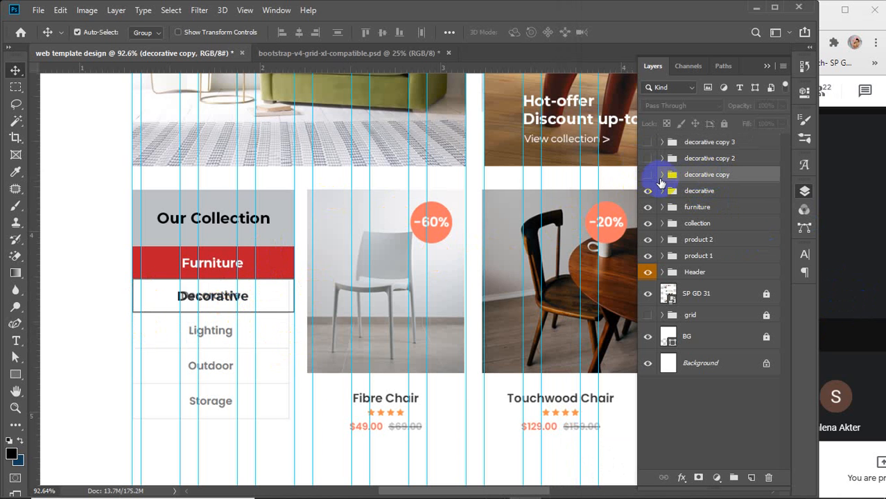
left_click(648, 175)
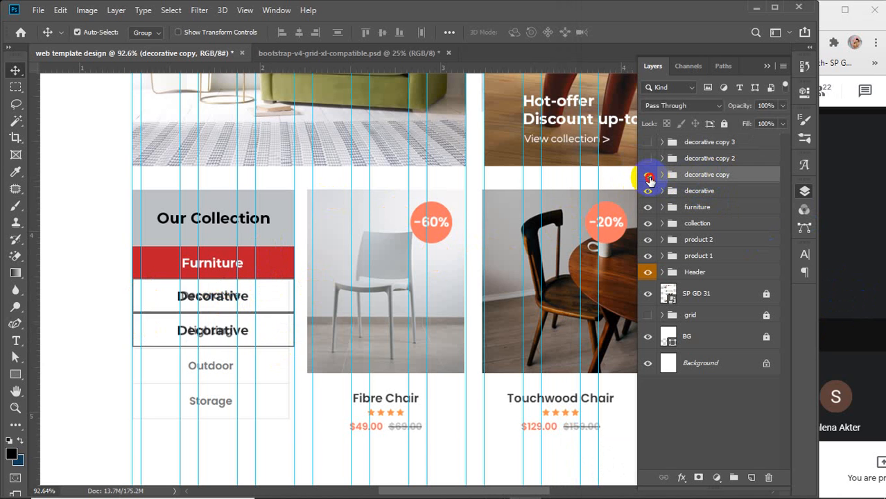
left_click(648, 175)
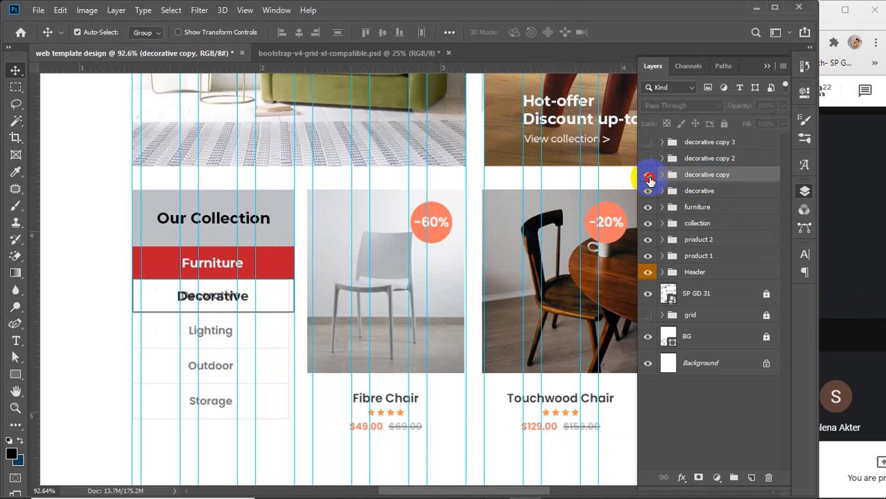
left_click(648, 174)
left_click(648, 174)
left_click(648, 175)
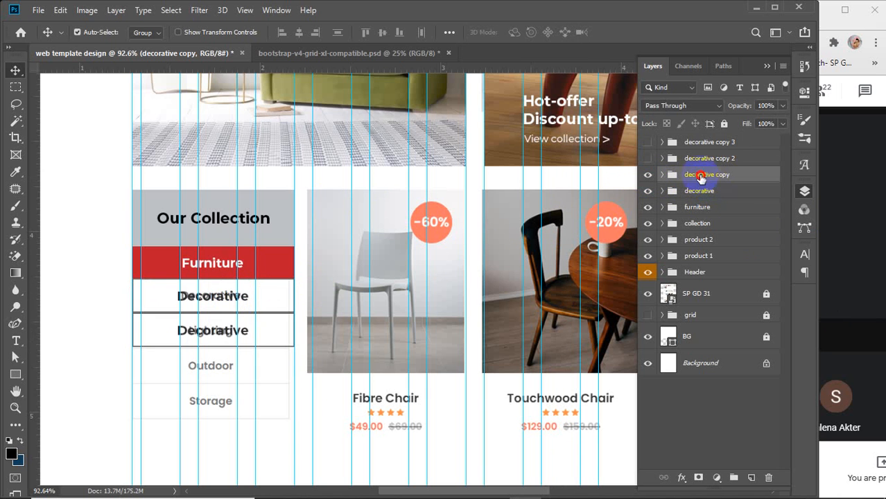
double_click(700, 176)
type("lighting")
key("Return")
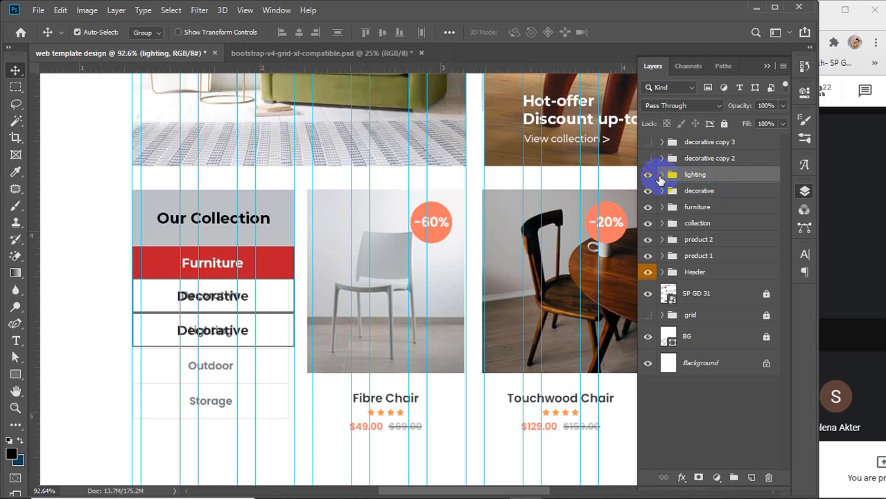
Change the Decorative text inside the lighting group to "Lighting"
left_click(662, 176)
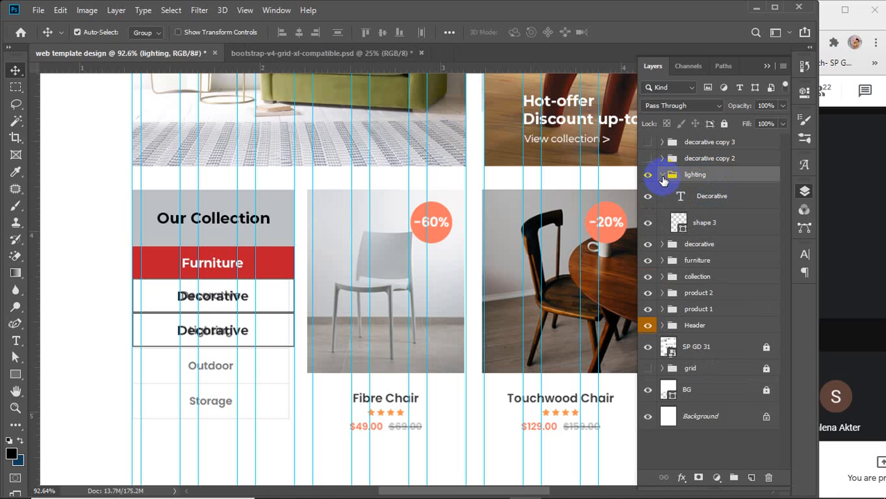
left_click(714, 198)
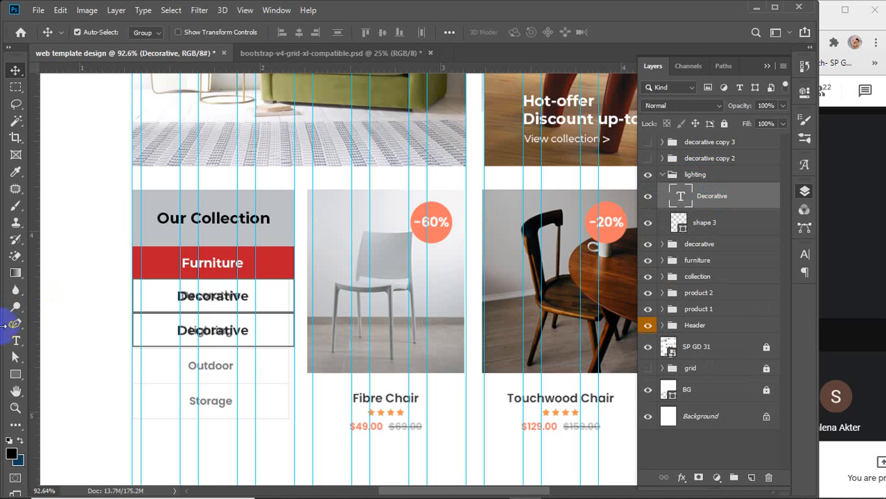
left_click(16, 340)
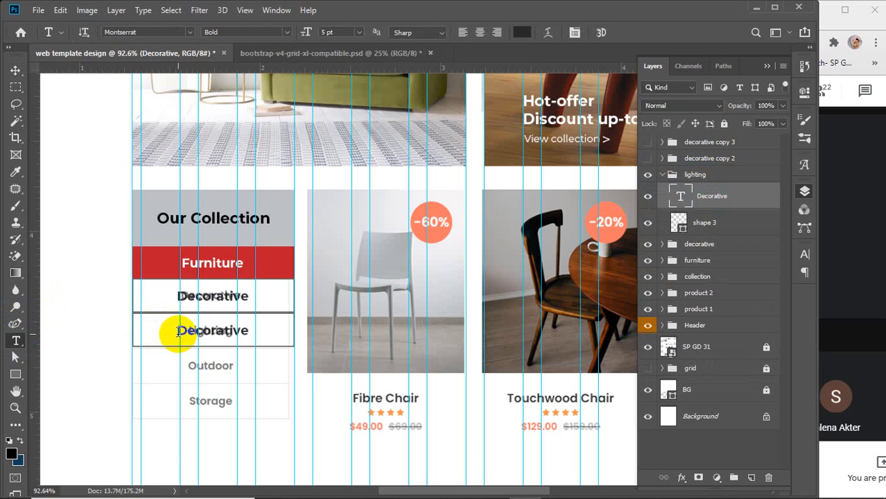
left_click_drag(178, 332, 276, 331)
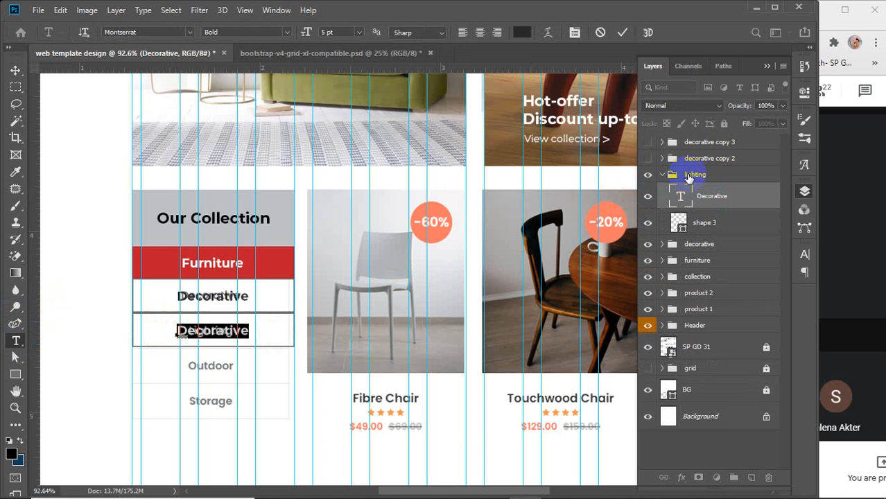
type("Lighting")
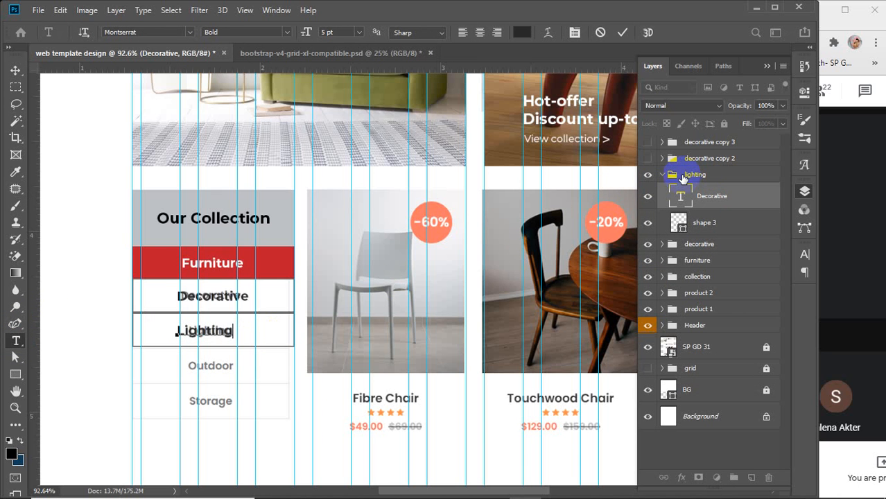
left_click(621, 35)
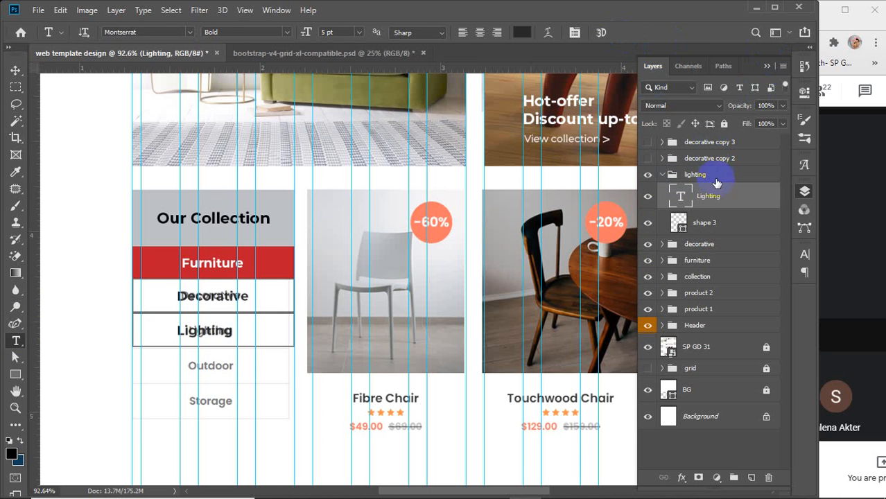
Rename the outlined shape layer inside the lighting group as "shape 4"
double_click(705, 222)
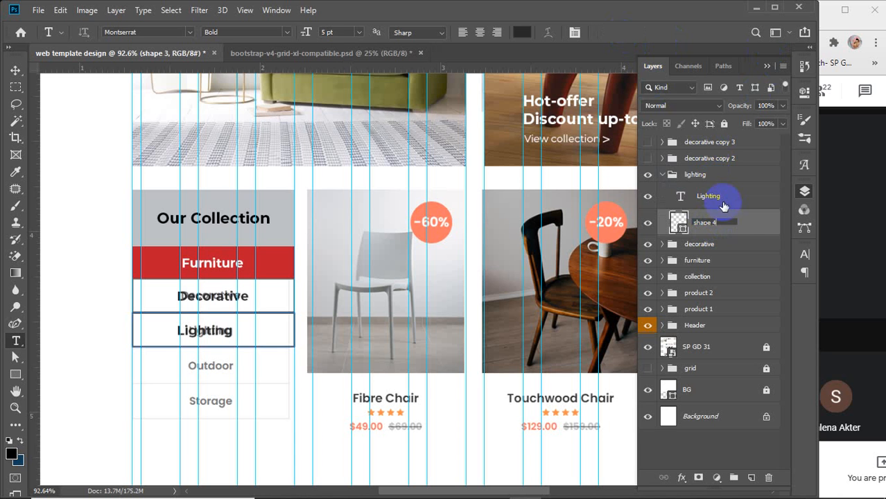
type("shape 4")
key("Return")
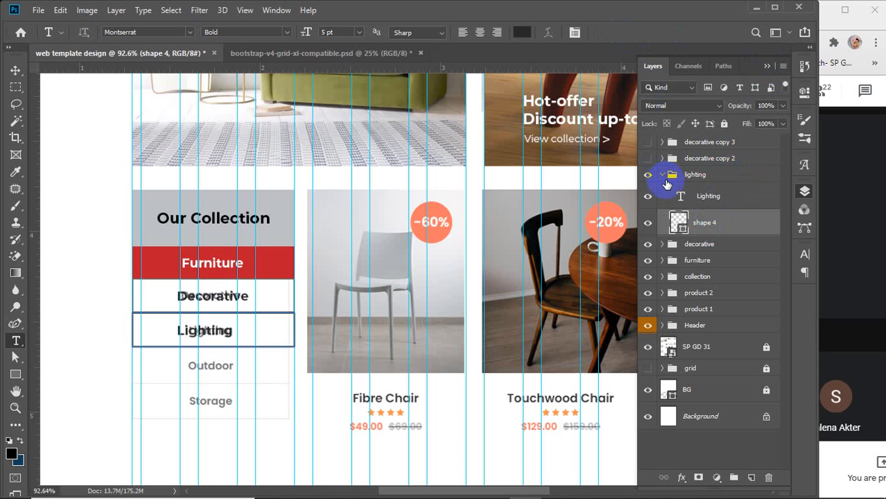
Centre the Lighting text on shape 4 horizontally and vertically, and collapse the lighting group
left_click(712, 199, "shift")
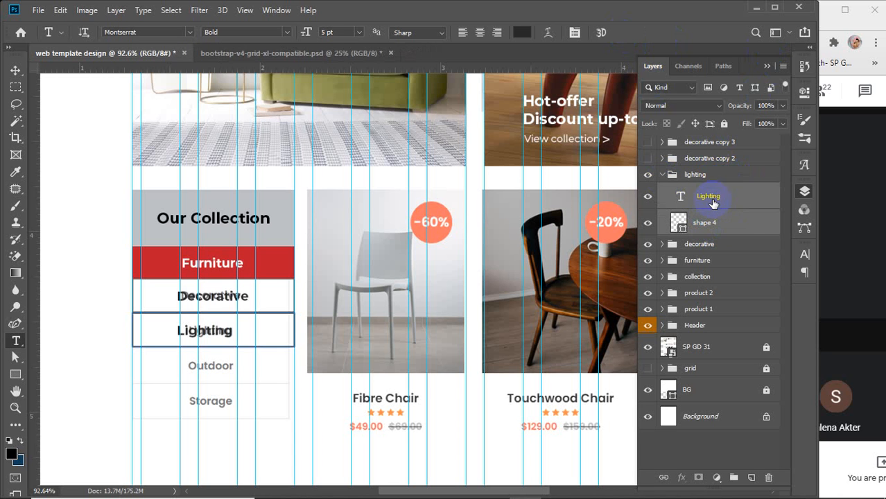
left_click(15, 71)
left_click(299, 33)
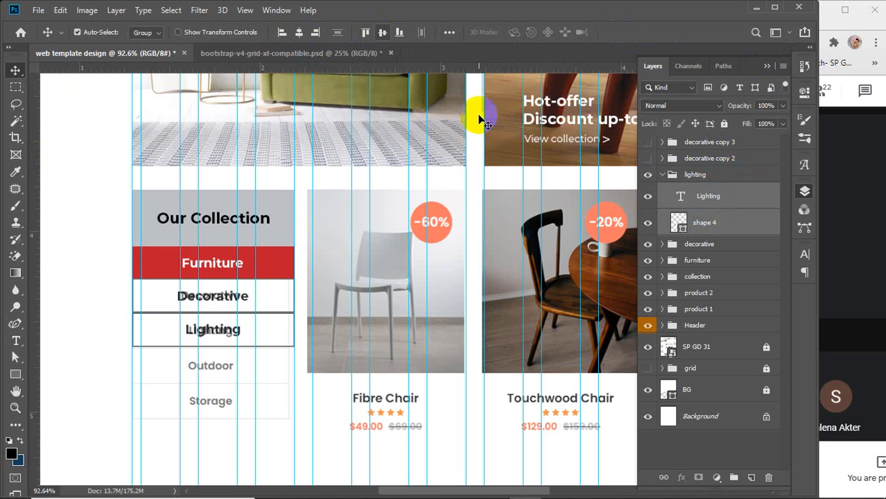
left_click(662, 175)
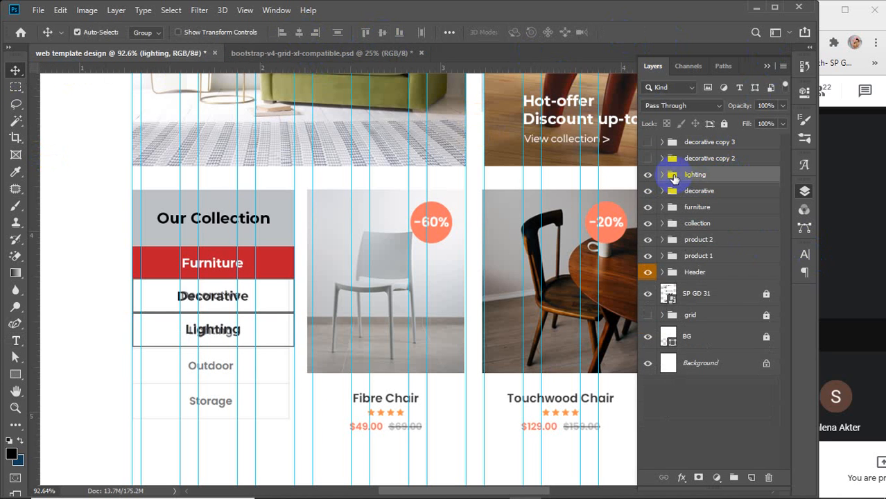
Make the decorative copy 2 group over the Outdoor row visible and expand it
left_click(661, 160)
left_click(648, 160)
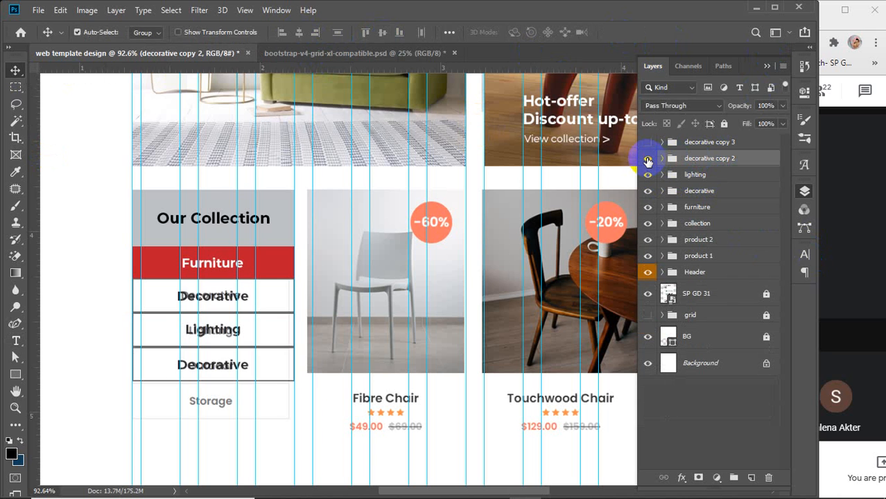
left_click(647, 160)
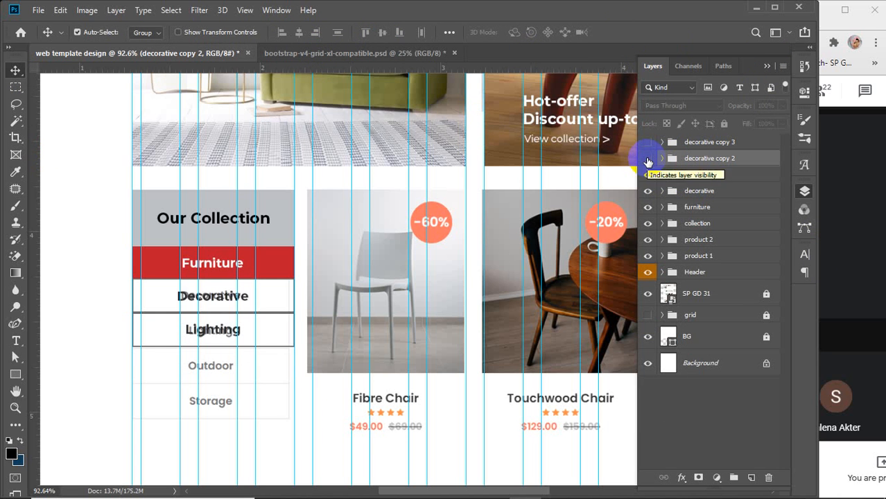
left_click(648, 160)
left_click(663, 159)
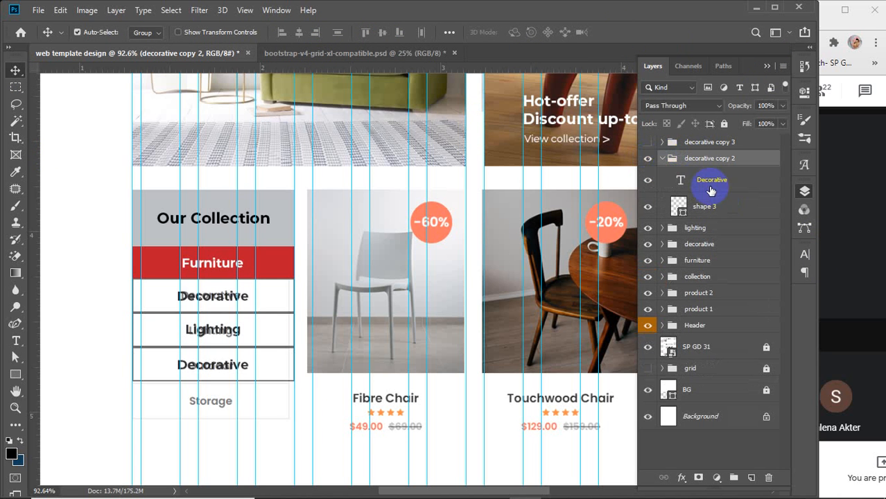
Change the Decorative text inside the decorative copy 2 group to "Outdoor" and copy the word
left_click(681, 182)
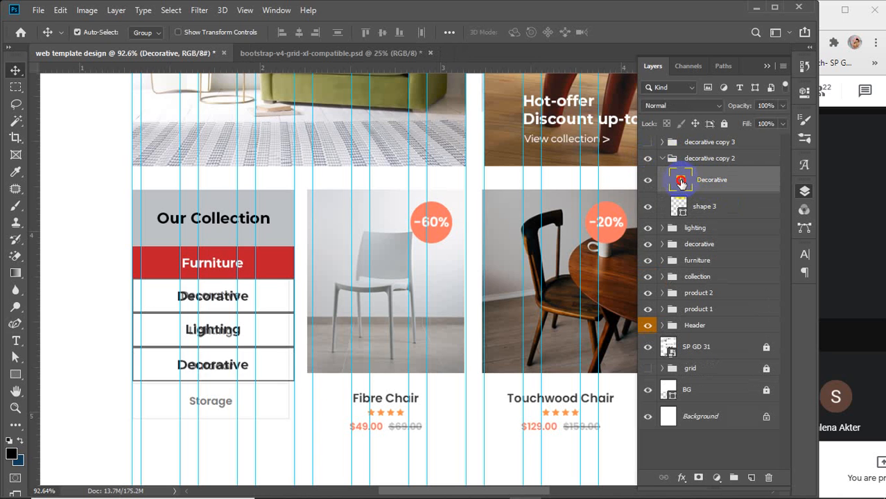
double_click(681, 182)
key("BackSpace")
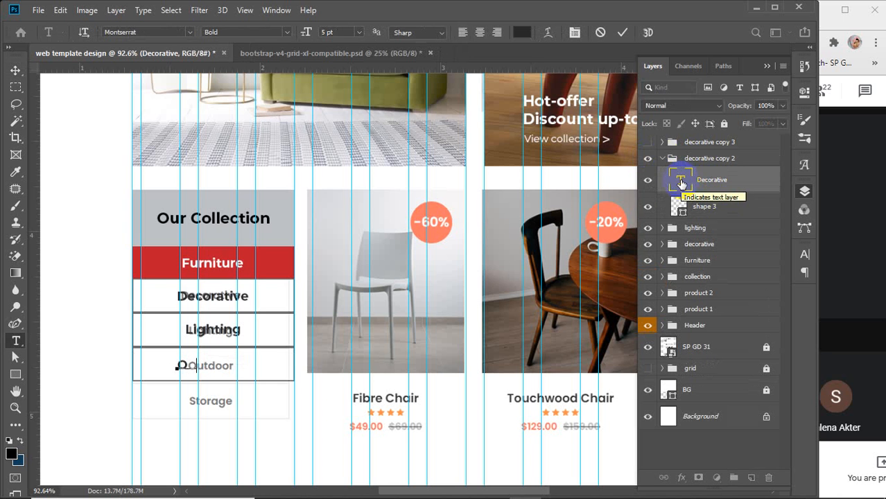
type("Outd")
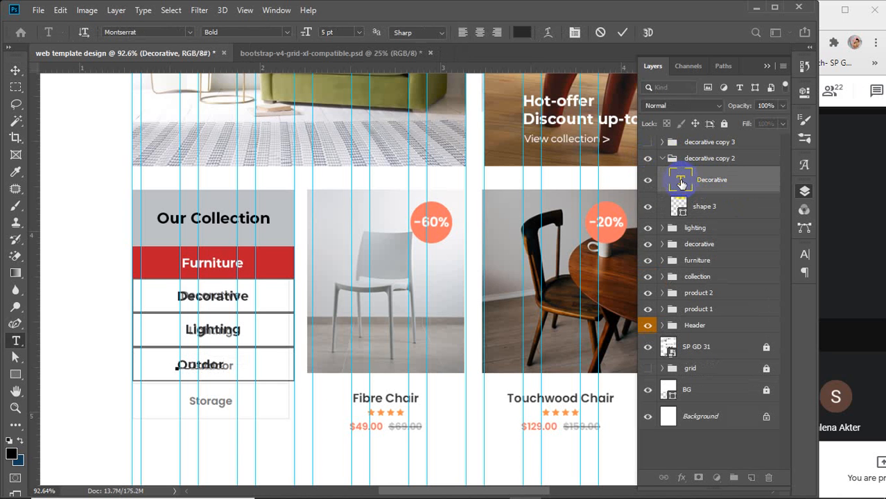
type("oor")
key("shift+Left")
key("shift+Left")
key("shift+Left")
key("shift+Left")
key("shift+Left")
key("shift+Left")
key("shift+Left")
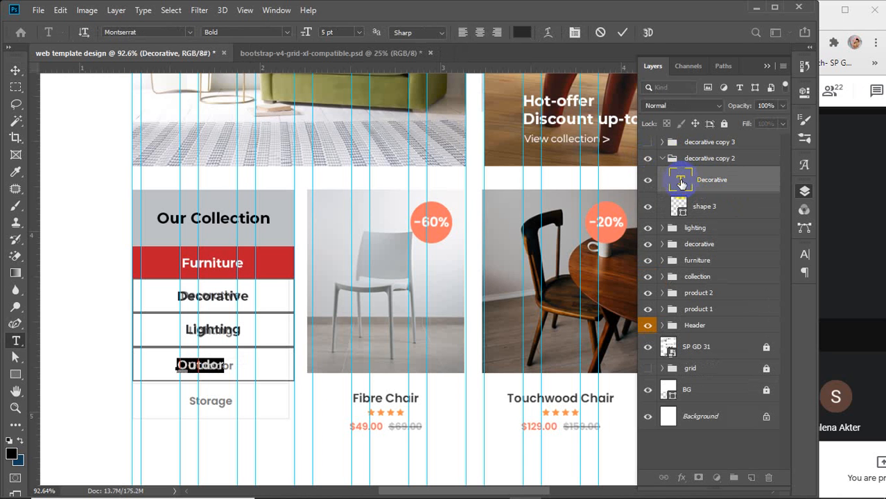
left_click(216, 364)
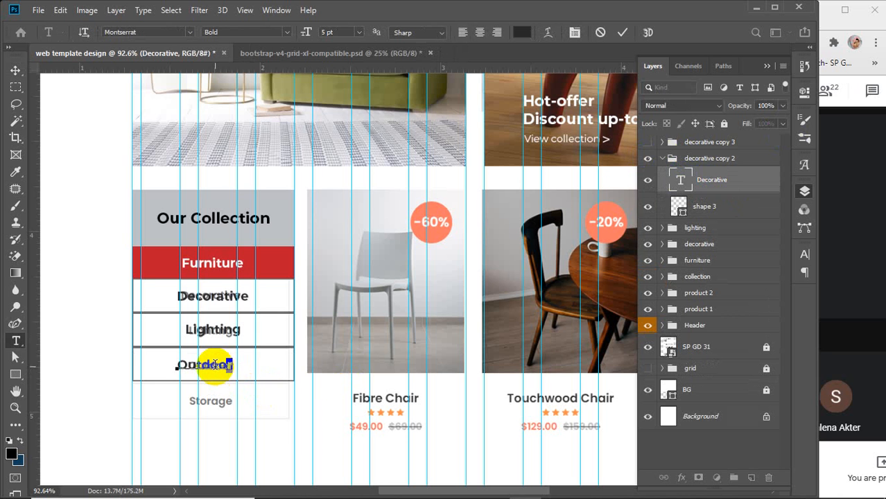
key("shift+Left")
key("shift+Left")
key("shift+Left")
key("shift+Left")
key("shift+Left")
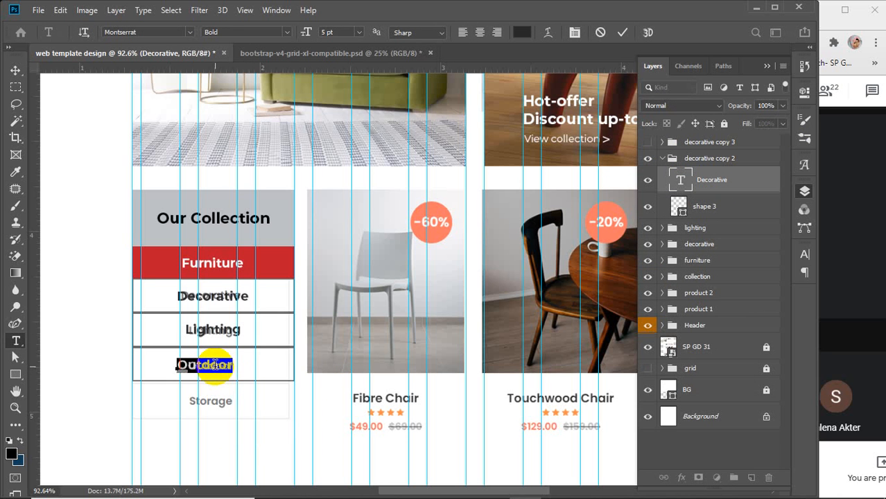
key("ctrl+c")
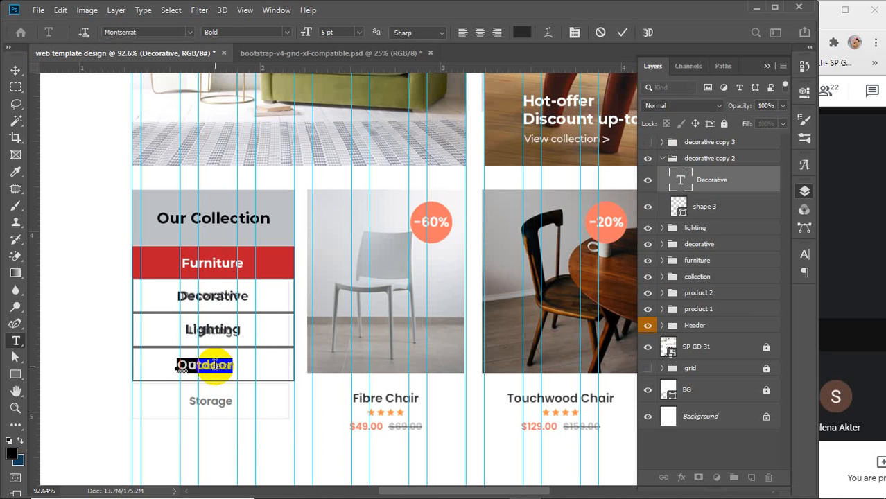
Centre the Outdoor text horizontally on the outlined shape in its group
left_click(707, 212)
key("v")
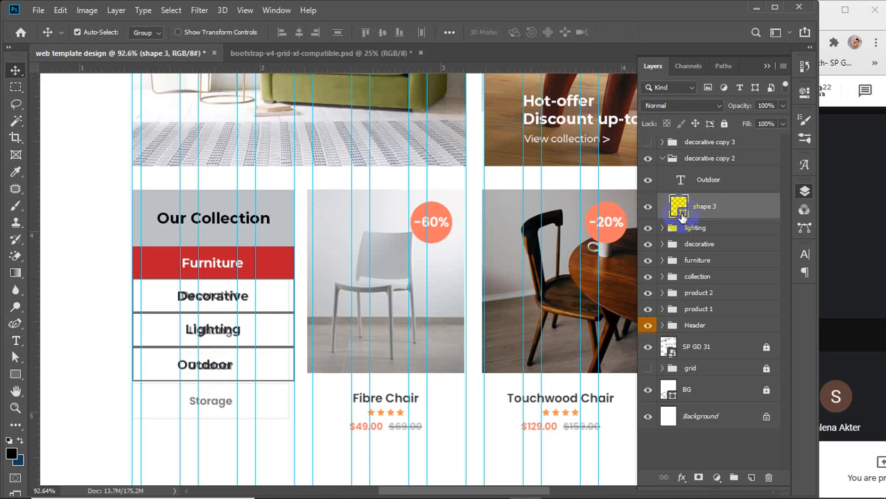
left_click(707, 184, "ctrl")
left_click(299, 32)
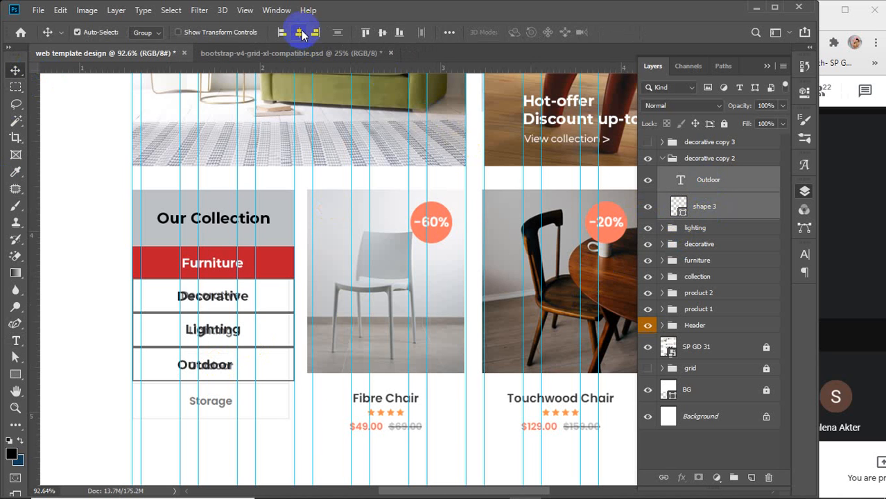
Rename the outlined shape layer beneath the Outdoor text as "shape 5"
left_click(712, 208)
double_click(712, 208)
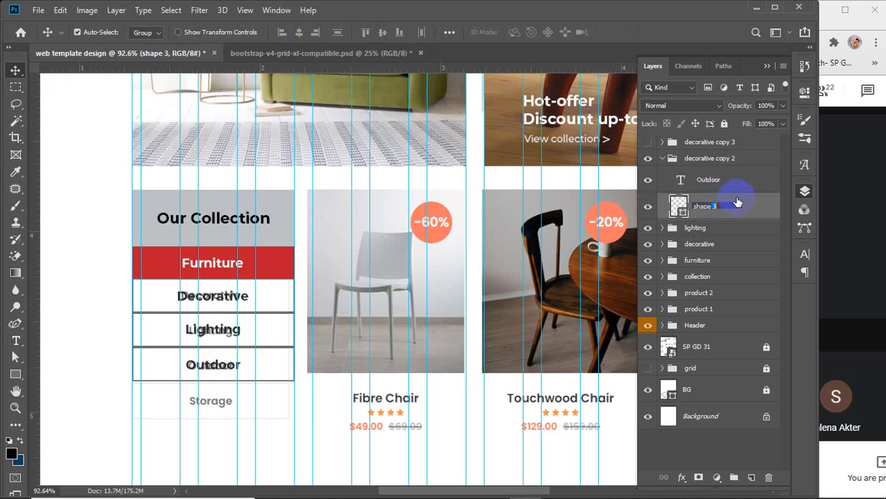
type("shape 5")
Rename the decorative copy 2 group as "outdoor" and collapse it
double_click(712, 158)
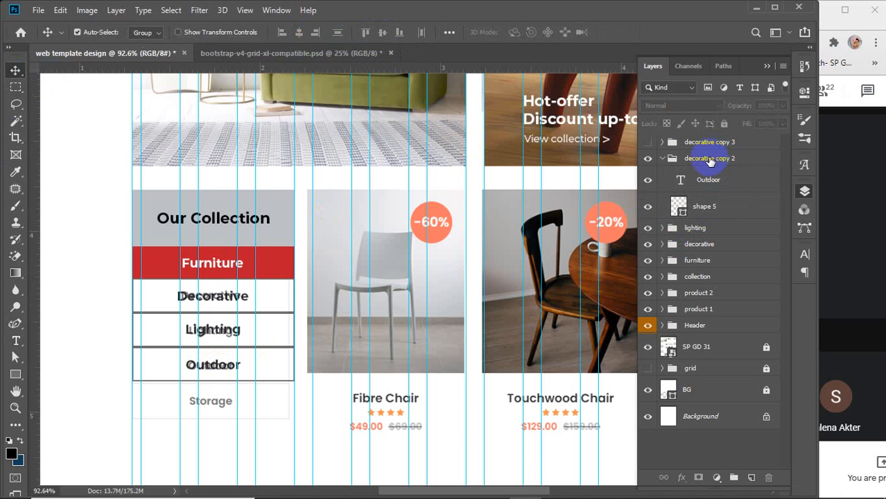
type("Outdoor")
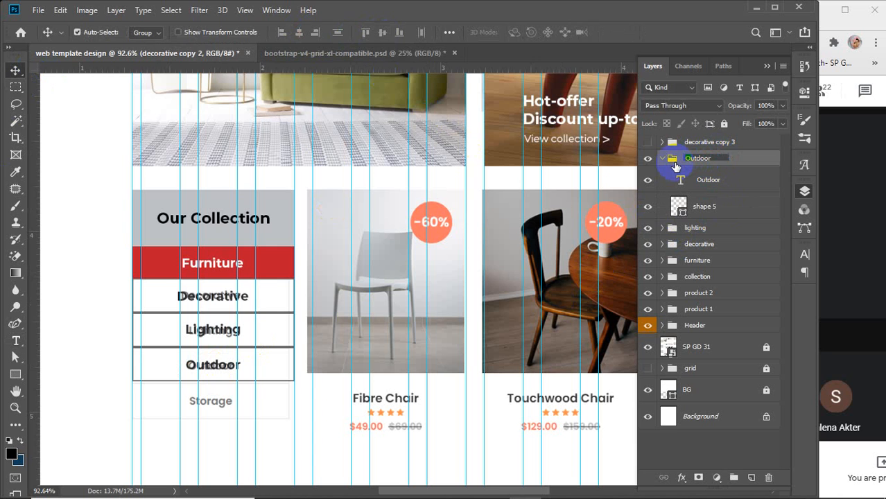
left_click(662, 159)
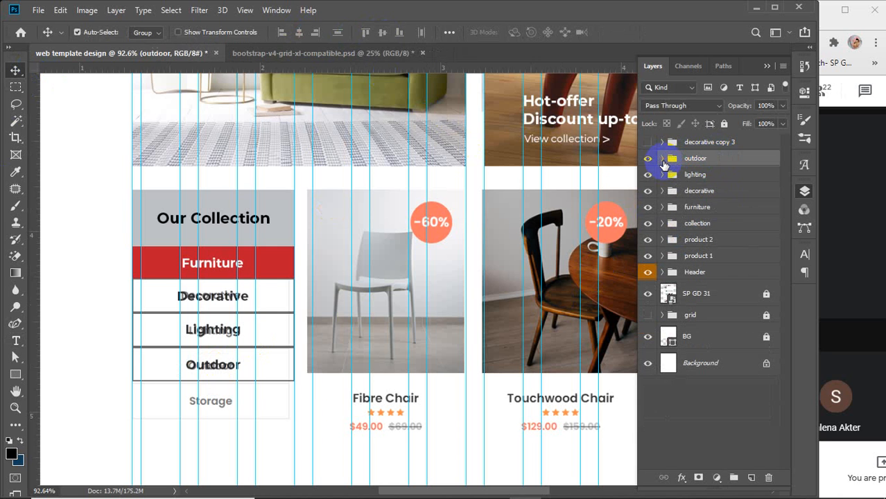
Expand the decorative copy 3 group over the Storage row and make it visible
left_click(698, 142)
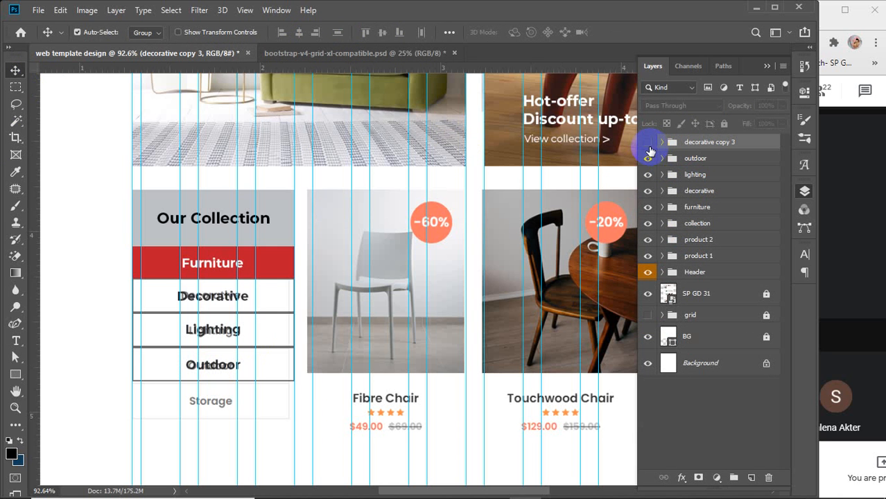
left_click(695, 143)
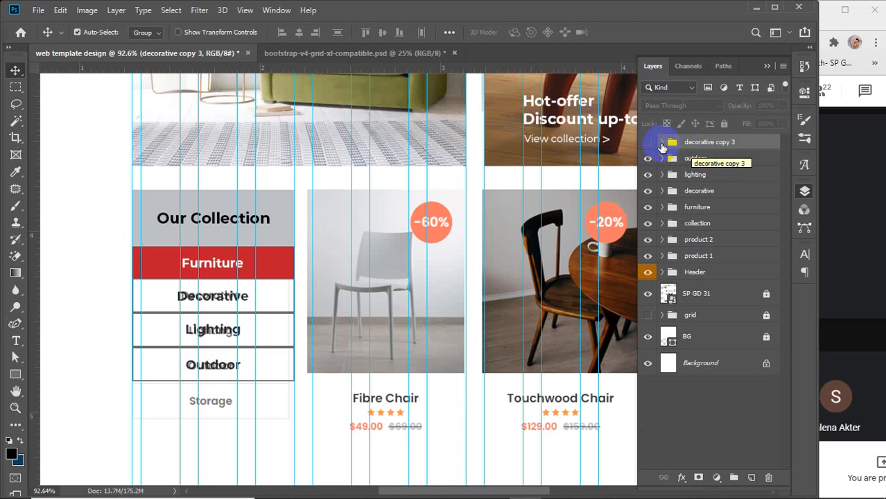
left_click(662, 142)
left_click(647, 142)
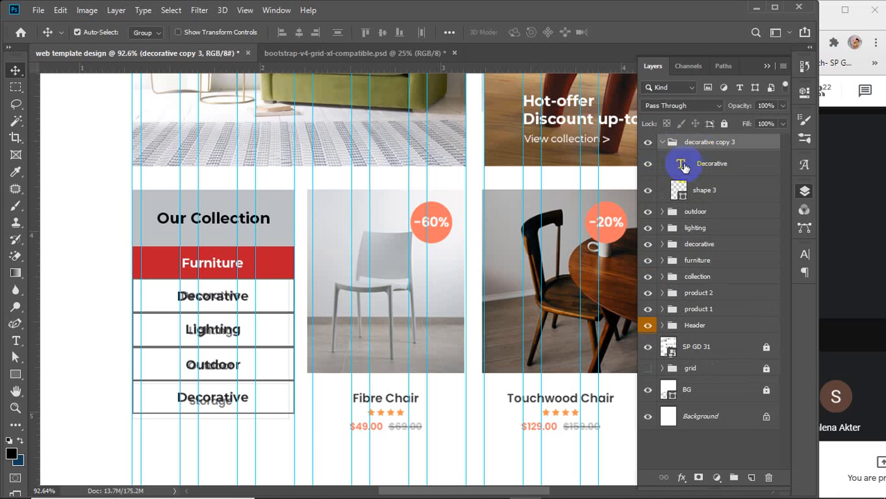
Change the Decorative text inside the decorative copy 3 group to "Storage"
double_click(680, 165)
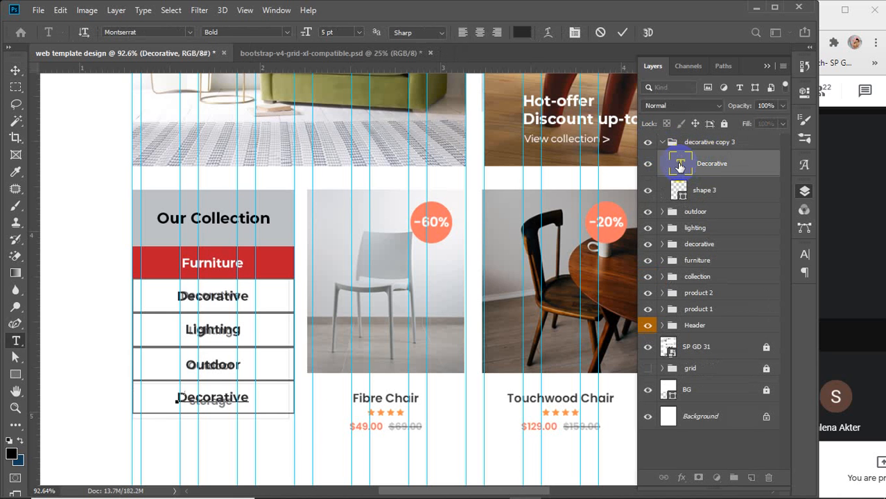
type("Storage")
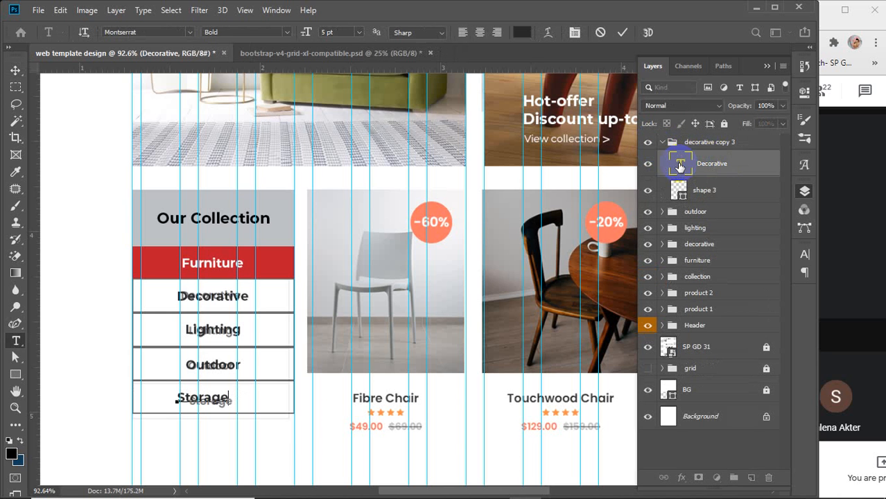
key("shift+Left")
key("shift+Left")
key("shift+Left")
key("shift+Left")
key("shift+Left")
key("shift+Left")
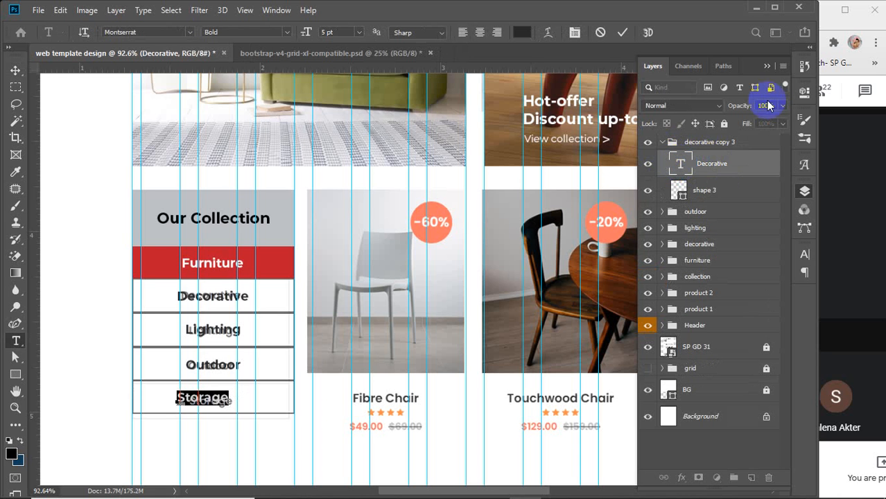
left_click(17, 69)
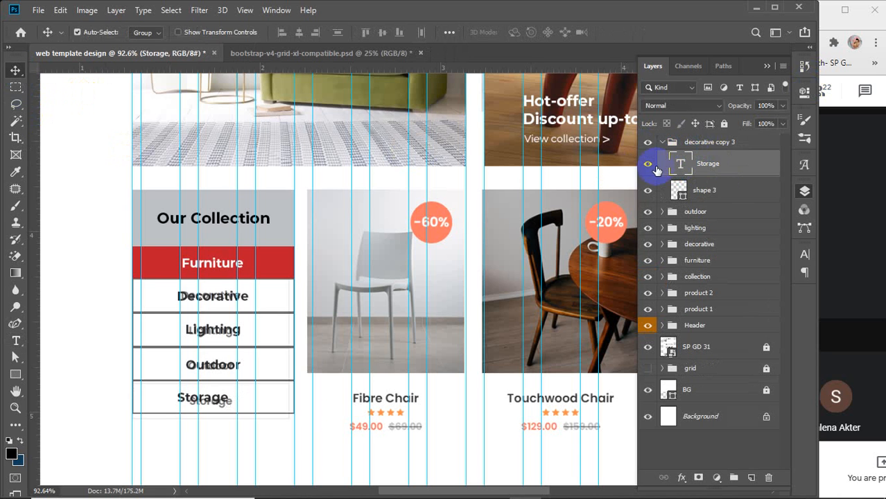
Rename the outlined shape layer beneath the Storage text as "shape 6"
left_click(714, 188)
double_click(712, 190)
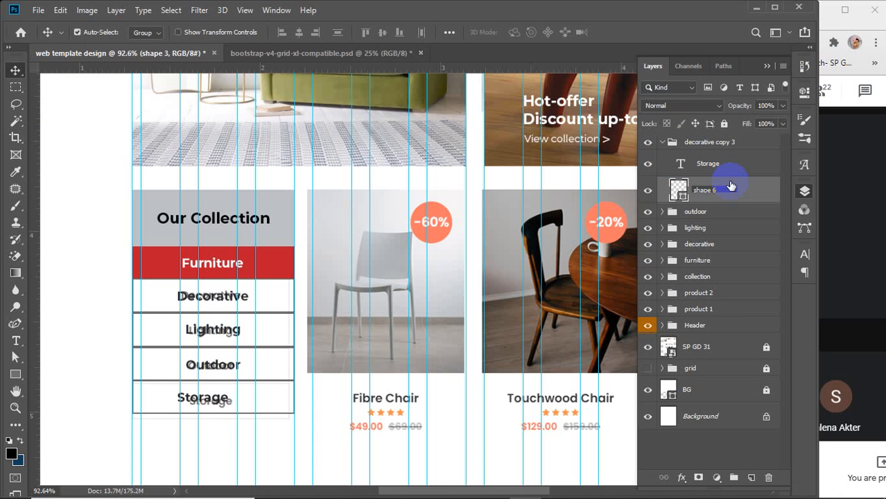
key("Return")
Centre the Storage text on shape 6 horizontally and vertically
left_click(714, 165, "shift")
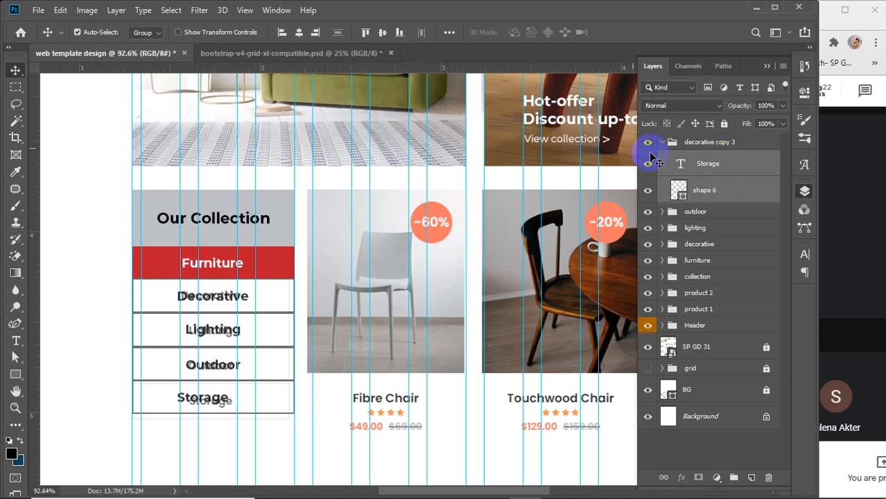
left_click(299, 32)
left_click(338, 32)
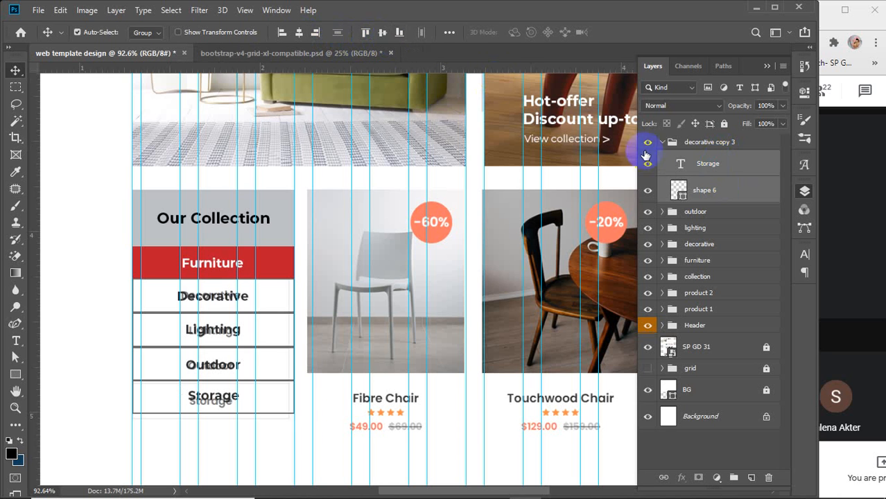
Rename the decorative copy 3 group as "storage" and collapse it
double_click(700, 143)
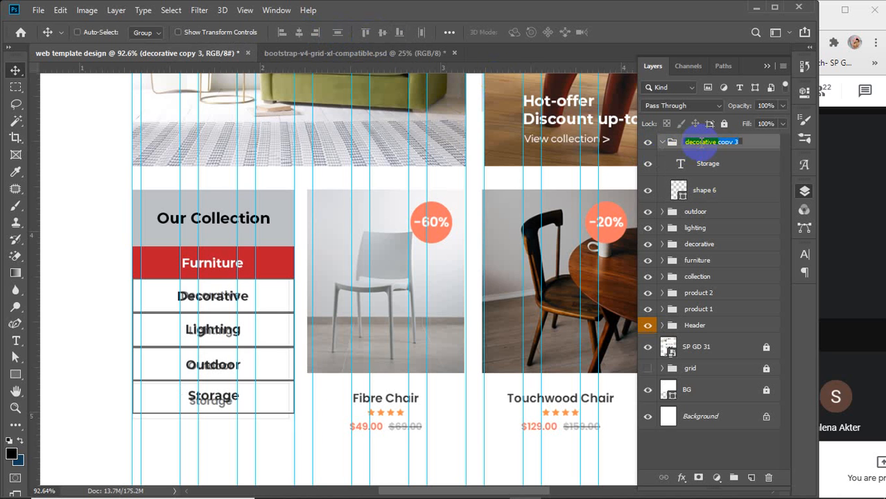
key("ctrl+v")
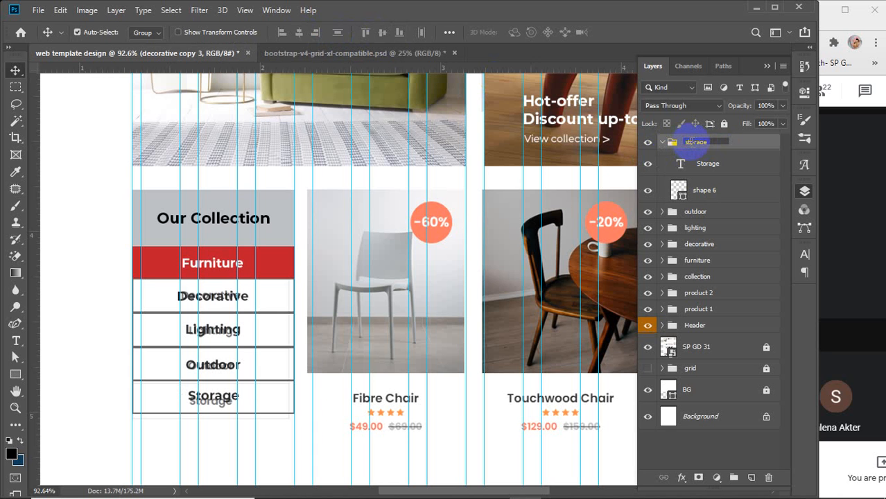
left_click(660, 142)
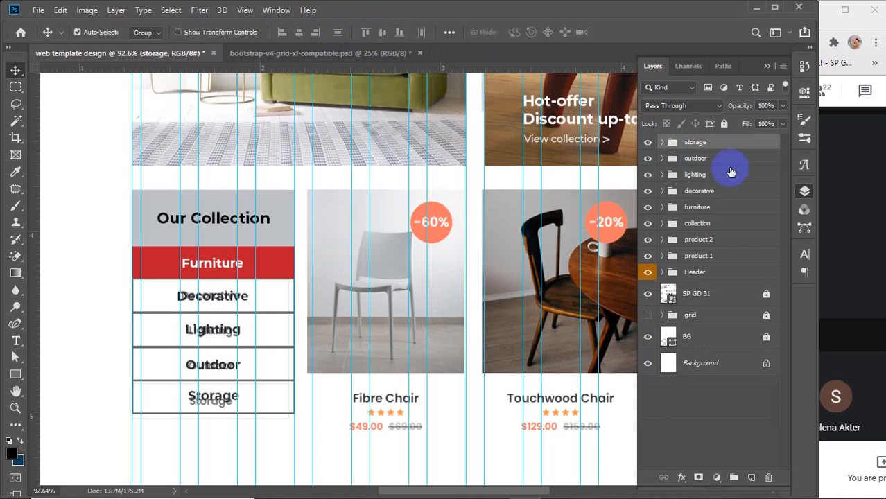
Check the storage, outdoor, lighting and decorative rows by toggling their visibility with the SP GD 31 reference hidden, and show everything again
left_click(651, 142)
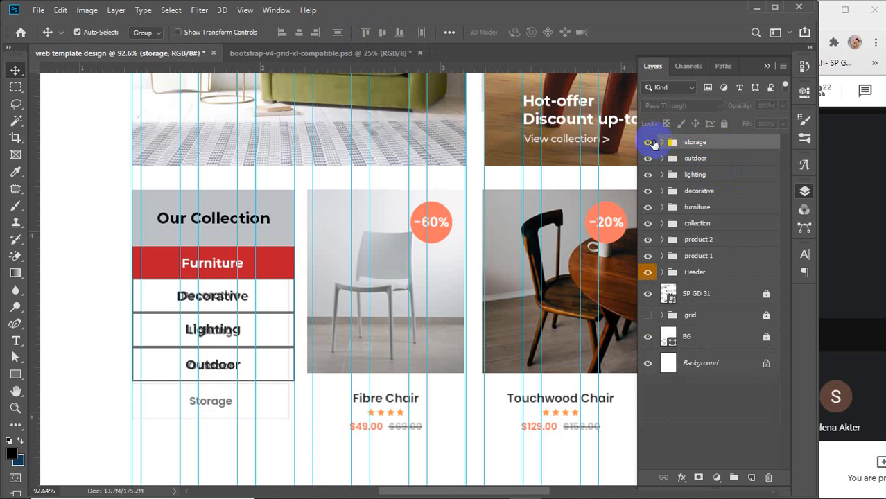
left_click(650, 143)
left_click(647, 297)
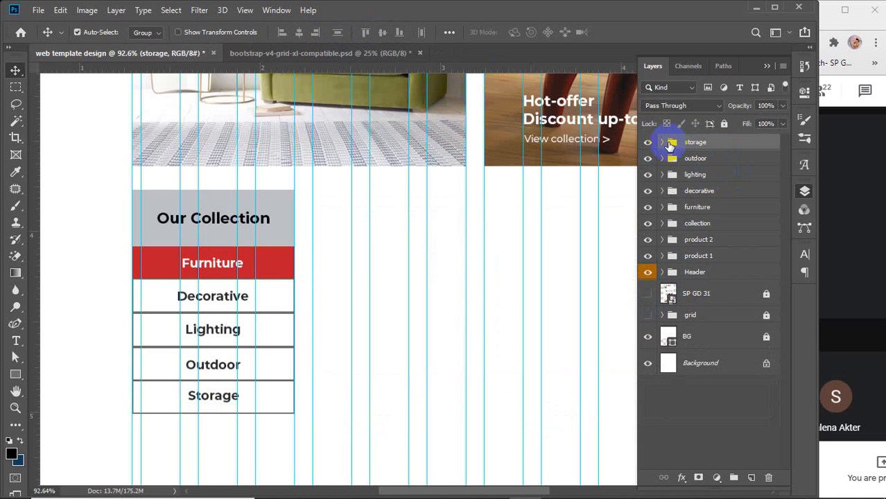
left_click(647, 142)
left_click(647, 142)
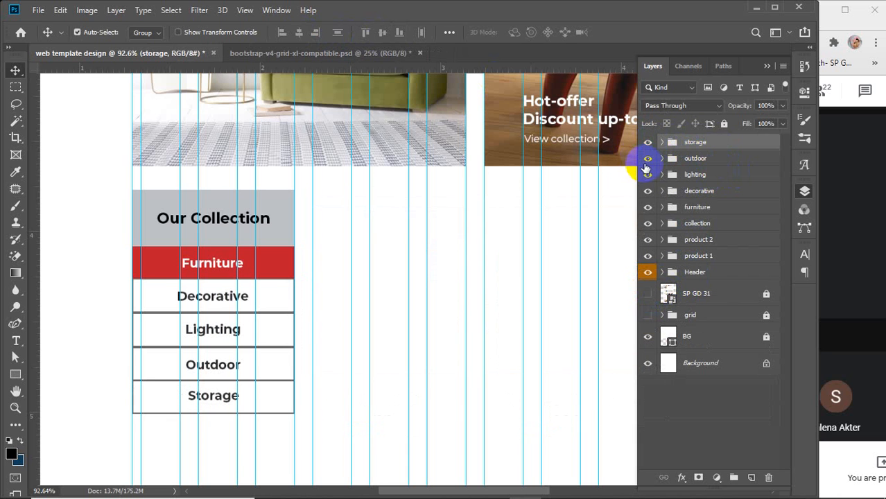
left_click(648, 158)
left_click(648, 175)
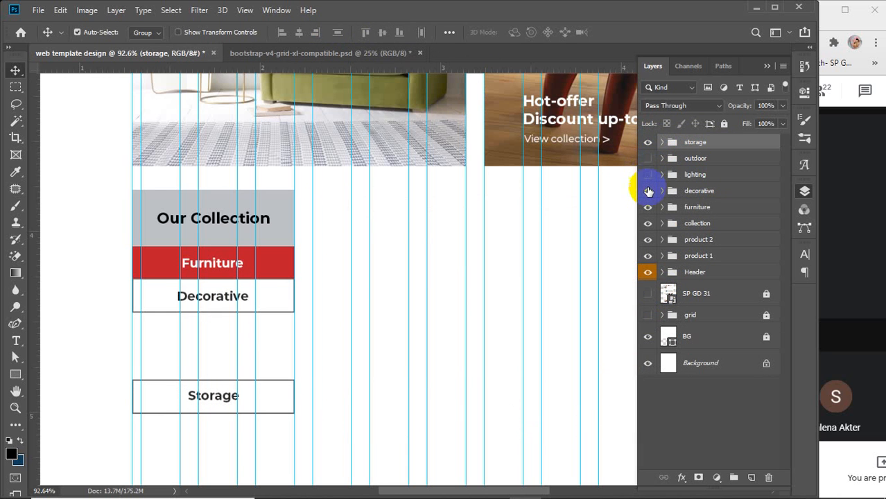
left_click(648, 190)
left_click(647, 158)
left_click(648, 174)
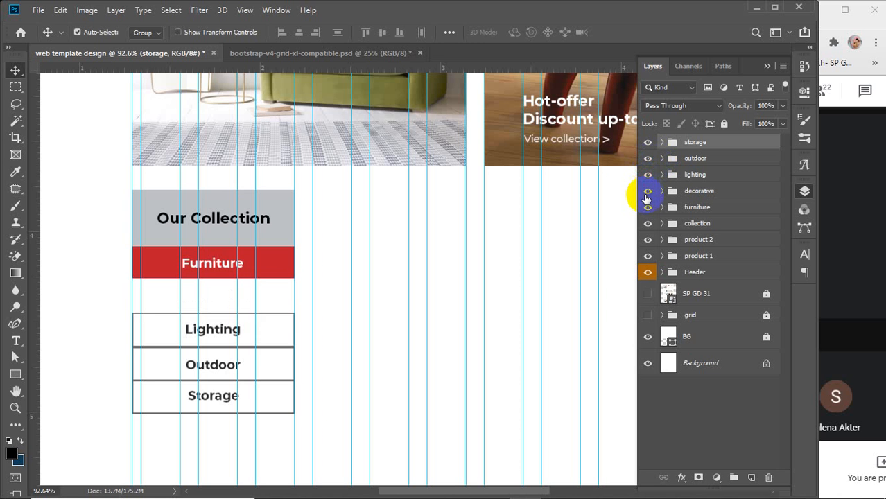
left_click(648, 191)
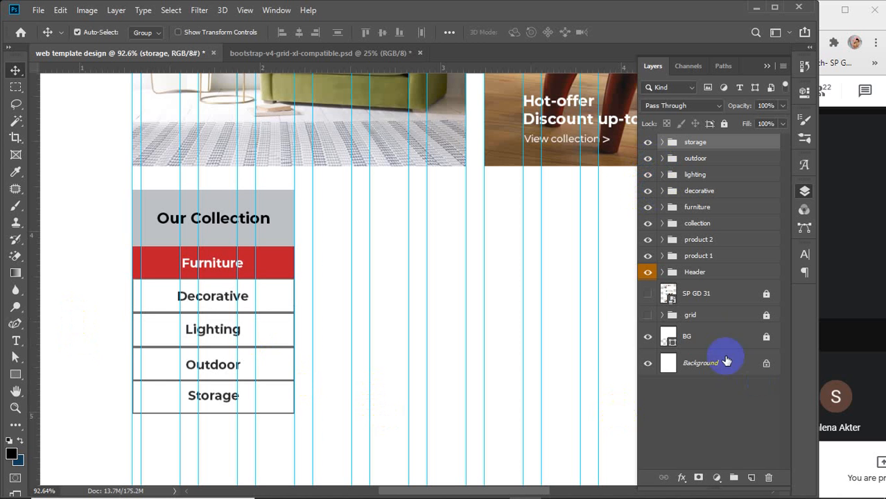
left_click(645, 294)
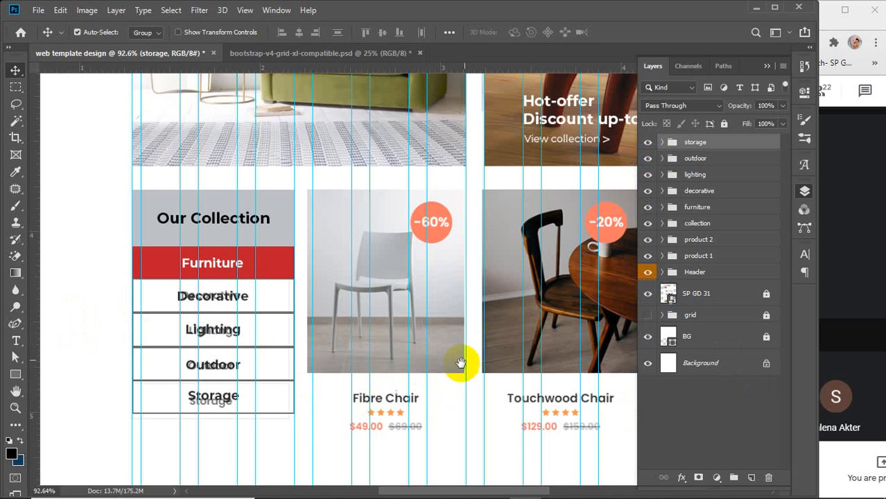
left_click_drag(458, 363, 296, 340)
scroll(298, 342, "down", 3)
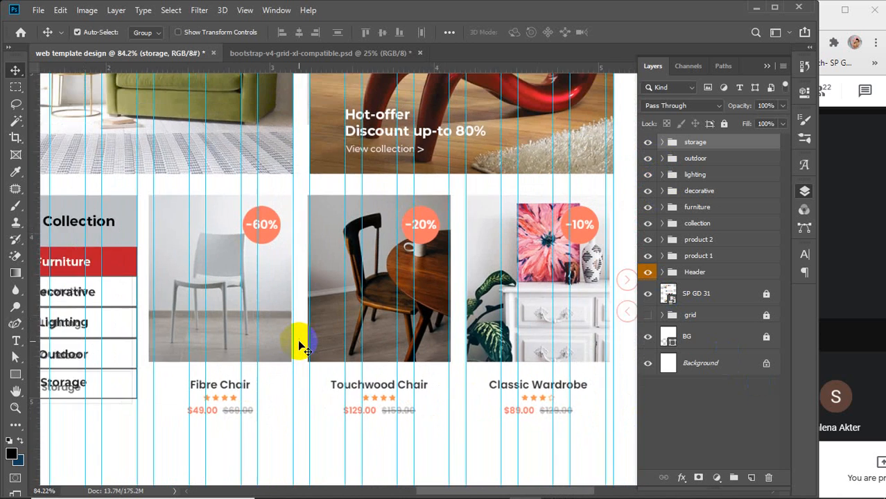
scroll(299, 344, "down", 1)
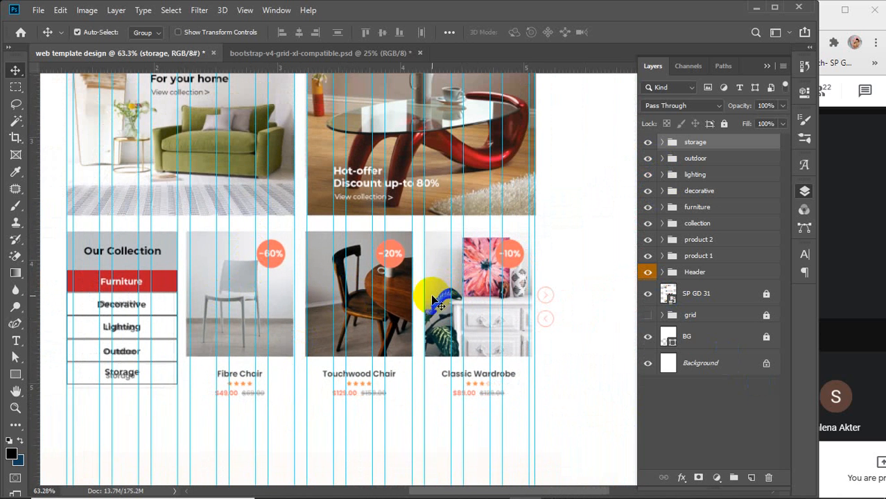
Switch to the Yahoo image results in Chrome, copy the white minimalist coffee table picture, and return to the Photoshop template
left_click(495, 486)
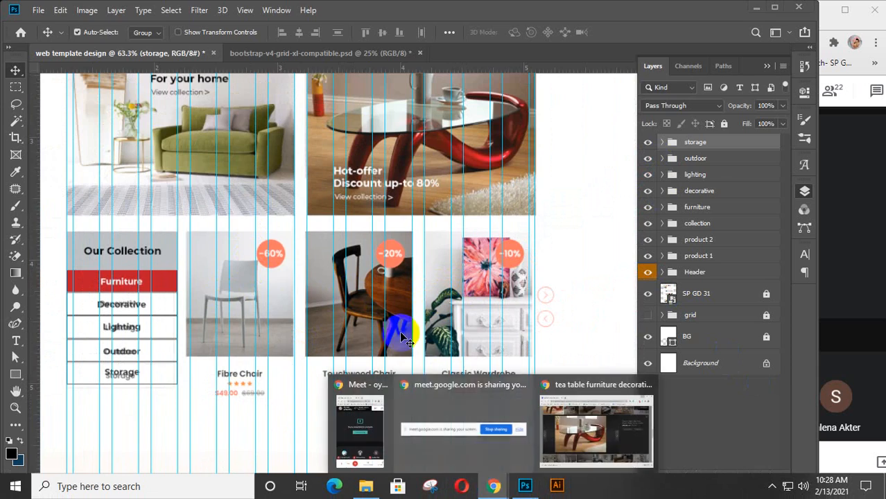
left_click(600, 437)
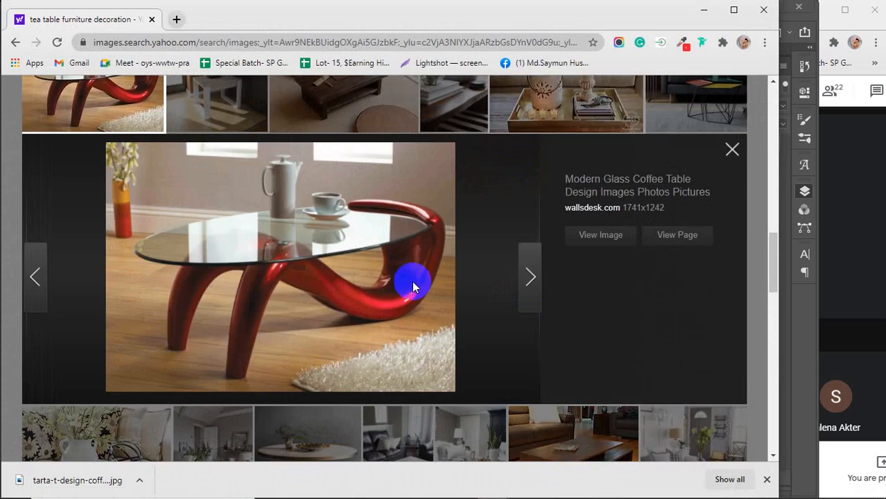
scroll(412, 281, "up", 10)
left_click_drag(692, 16, 639, 15)
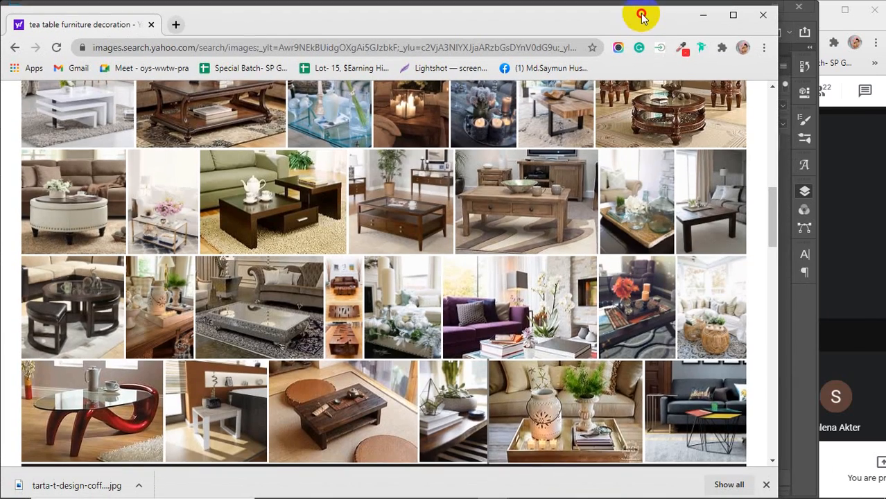
left_click(104, 409)
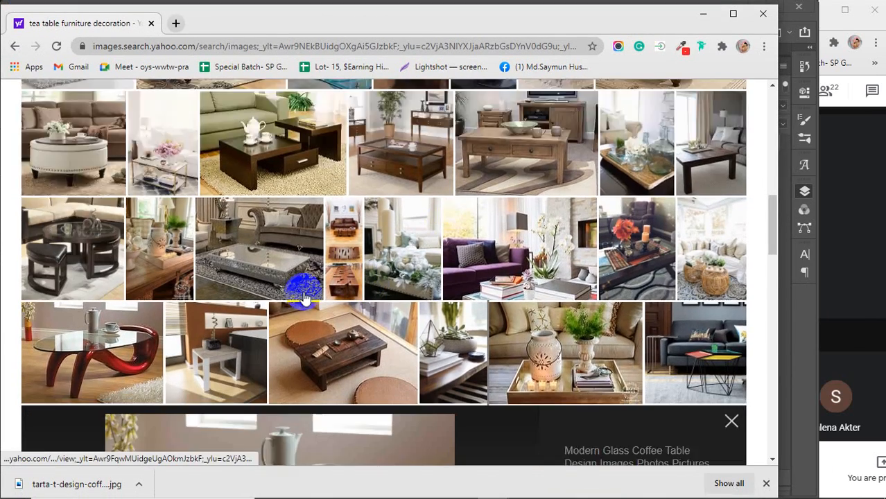
left_click(205, 226)
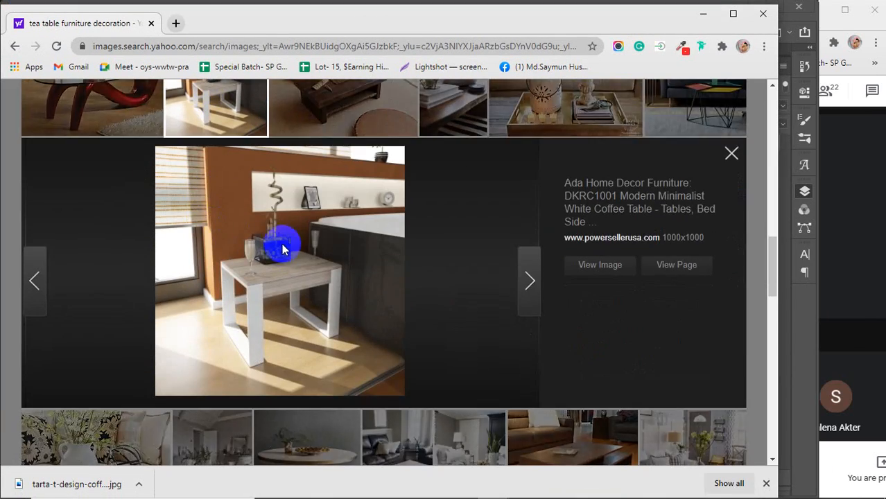
right_click(281, 258)
left_click(348, 277)
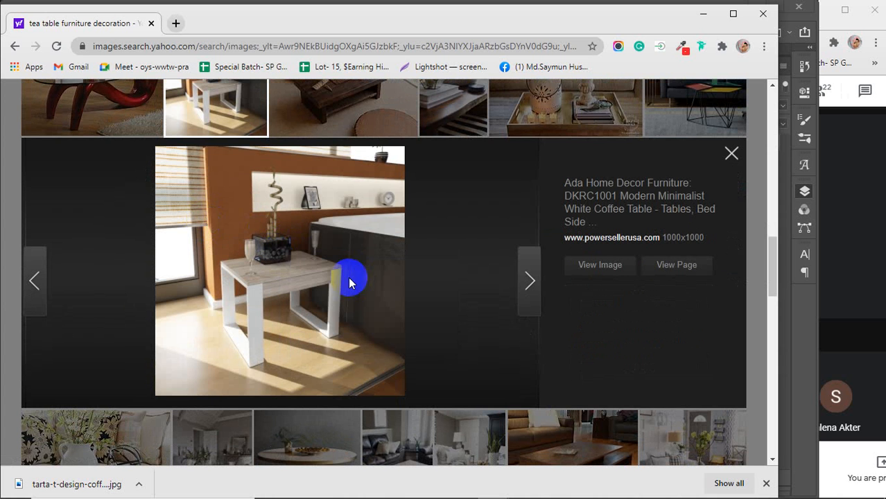
left_click(707, 15)
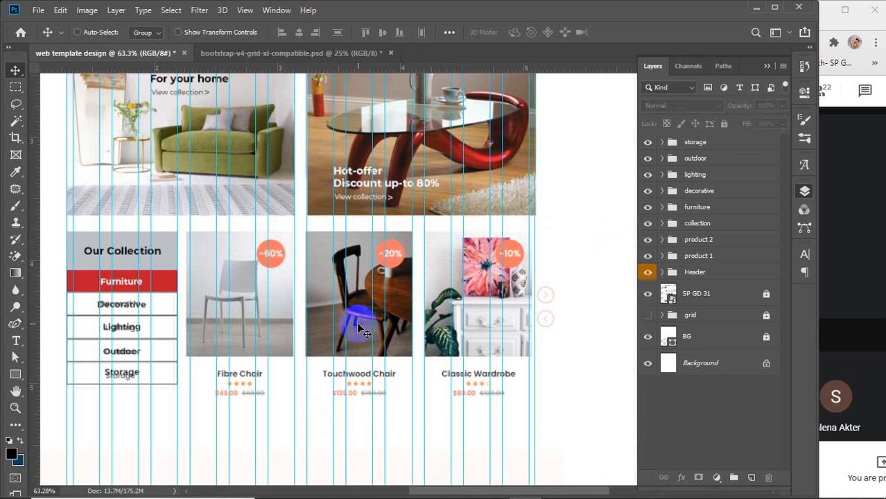
Paste the coffee table picture, scale it to 29.03%, and place it over the Touchwood Chair photo
key("ctrl+v")
scroll(360, 331, "down", 1)
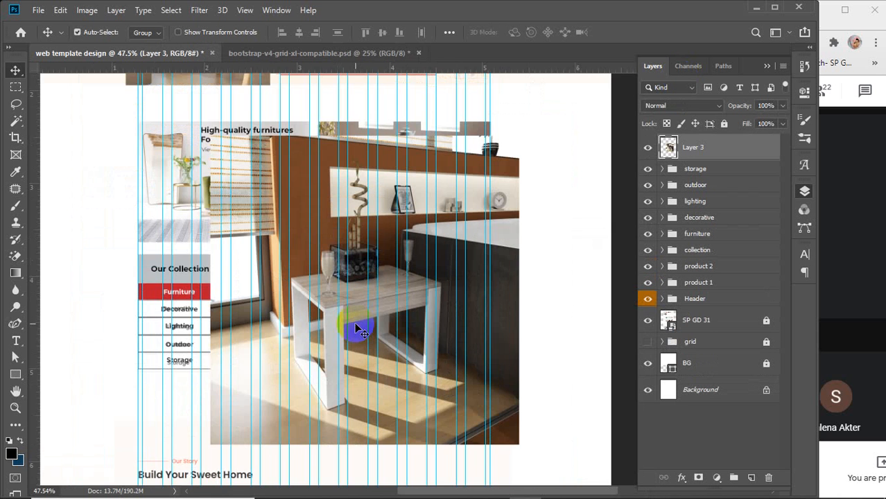
key("ctrl+t")
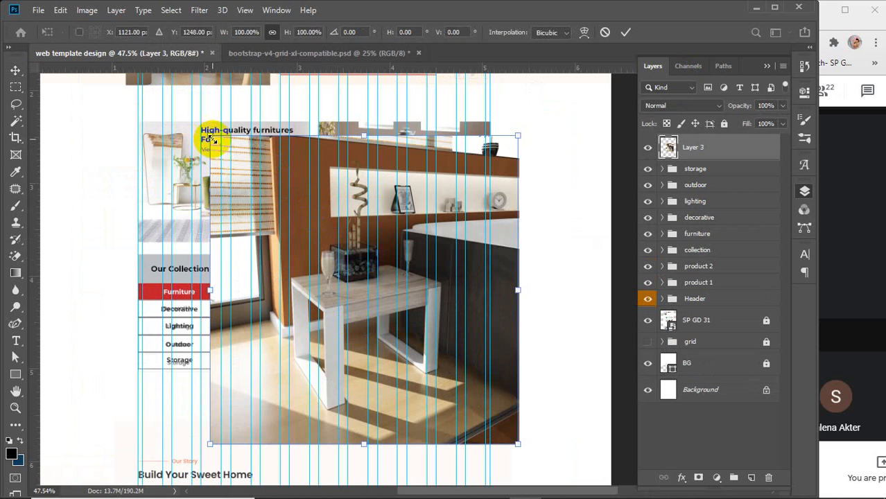
left_click_drag(210, 139, 422, 375)
left_click_drag(479, 405, 371, 310)
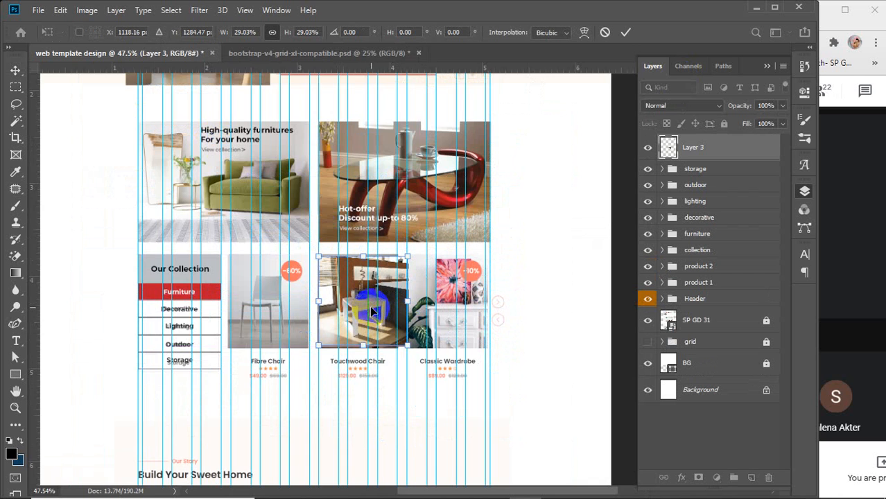
scroll(371, 310, "up", 2)
scroll(371, 310, "up", 3)
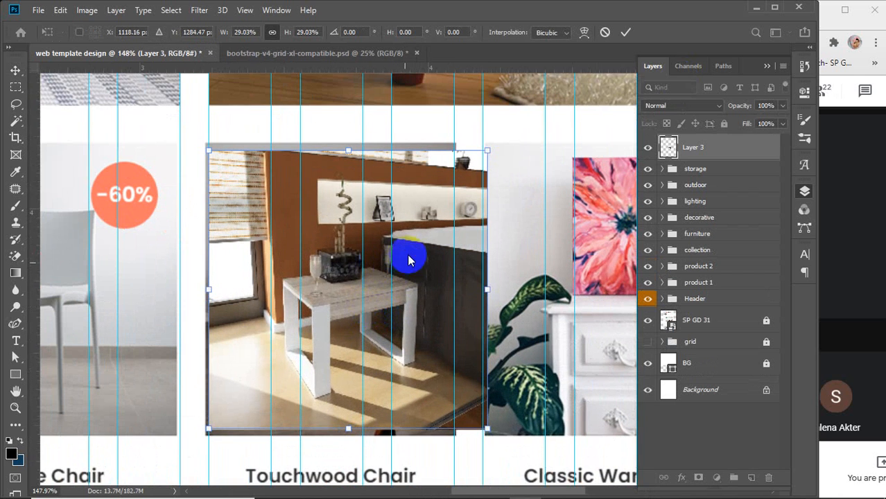
scroll(398, 238, "down", 3)
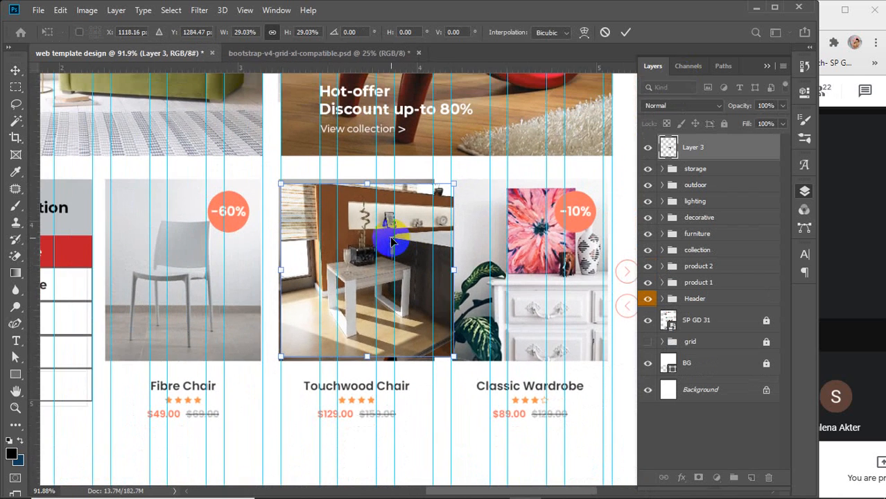
left_click_drag(393, 239, 390, 237)
left_click(625, 34)
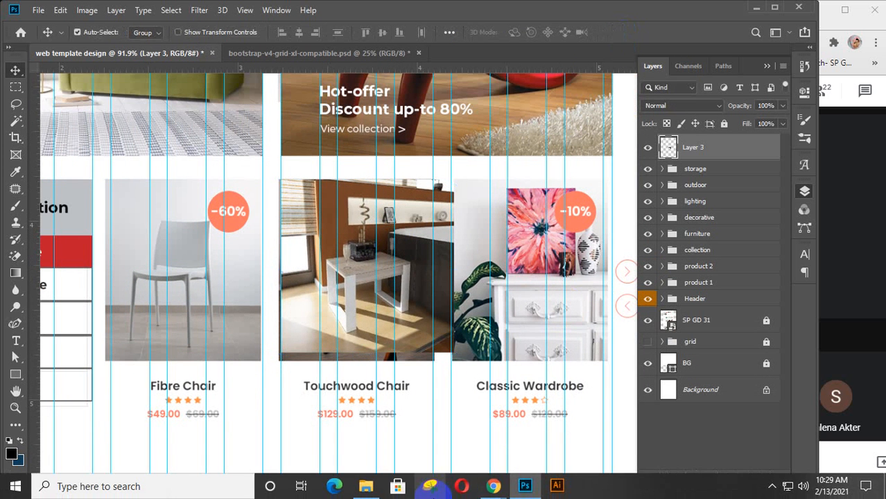
Switch back to Chrome and examine the tea table furniture results for another product picture, previewing the transparent round coffee table
mouse_move(492, 489)
left_click(596, 430)
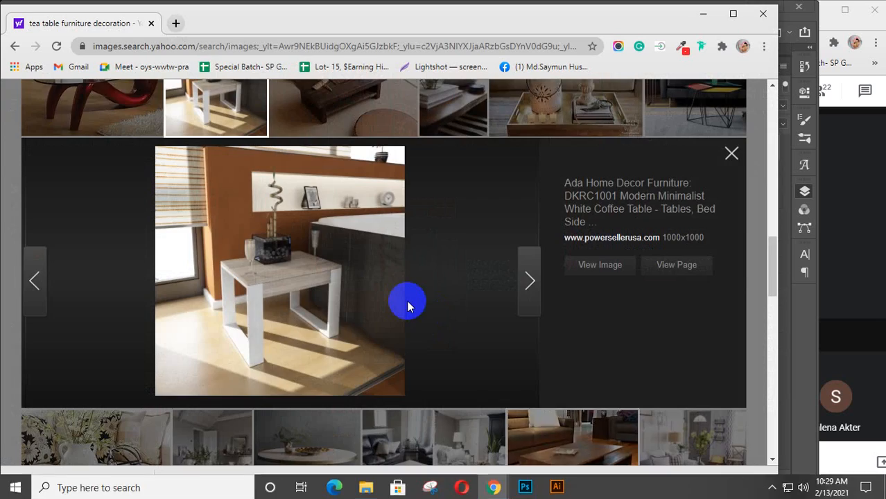
left_click(407, 305)
scroll(407, 305, "down", 5)
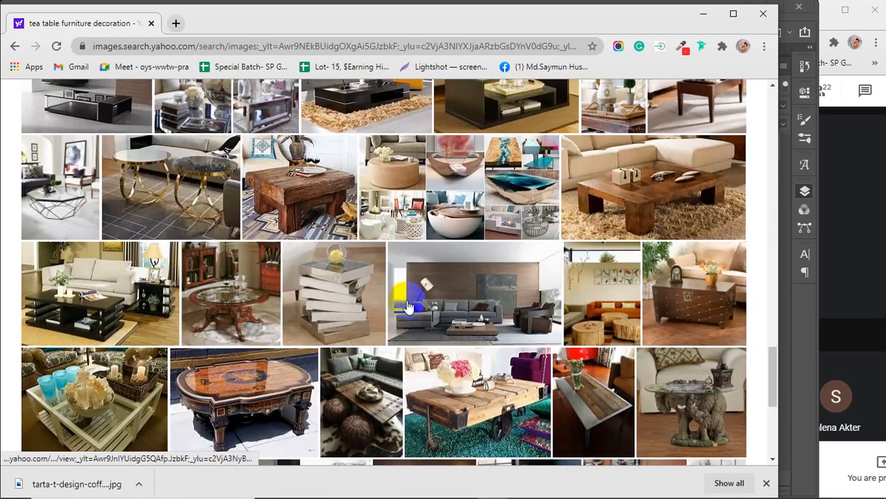
scroll(407, 305, "up", 4)
scroll(407, 305, "down", 10)
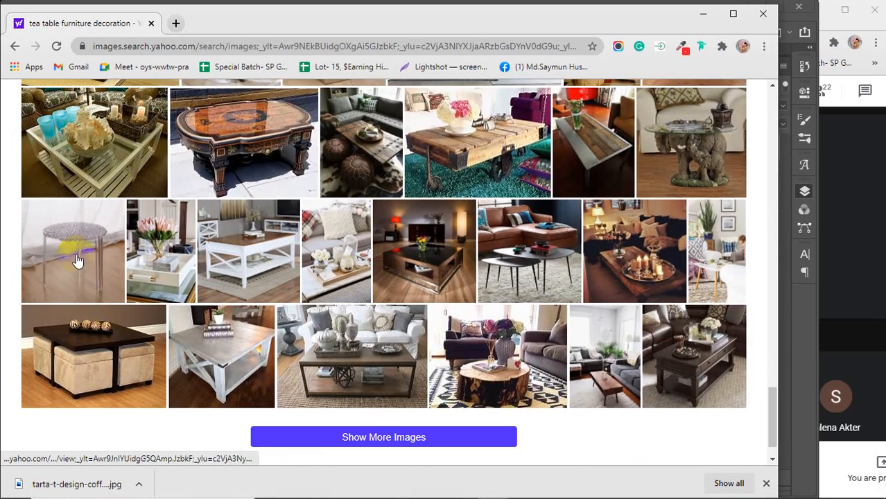
left_click(78, 261)
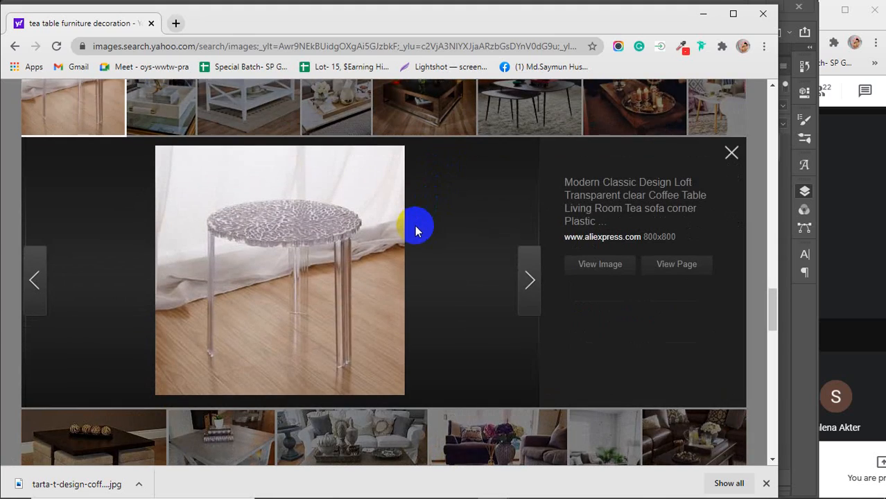
scroll(414, 224, "up", 15)
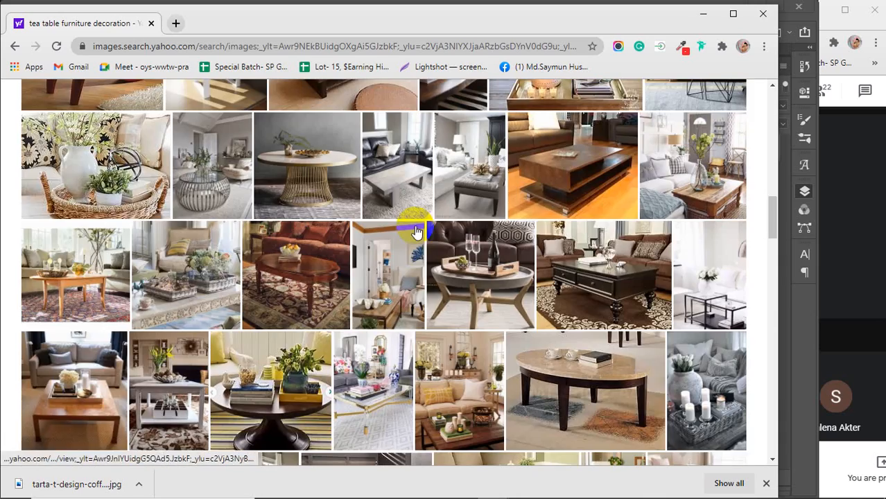
scroll(415, 231, "up", 5)
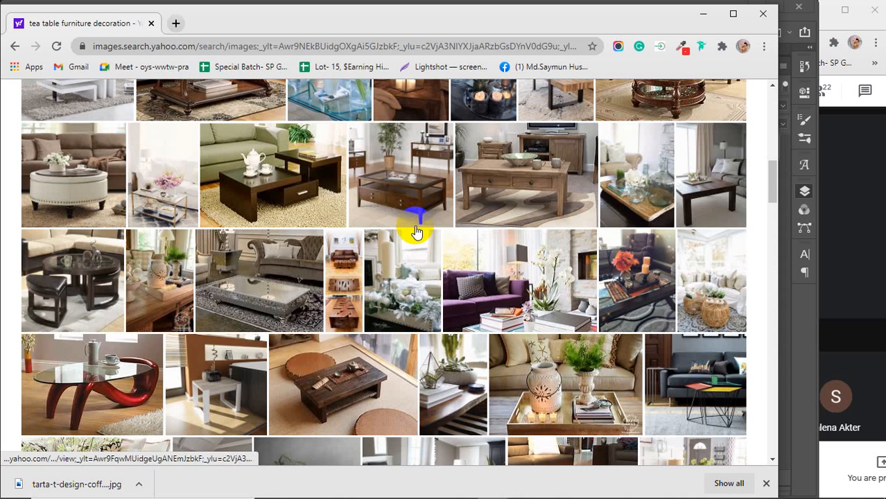
scroll(416, 233, "up", 10)
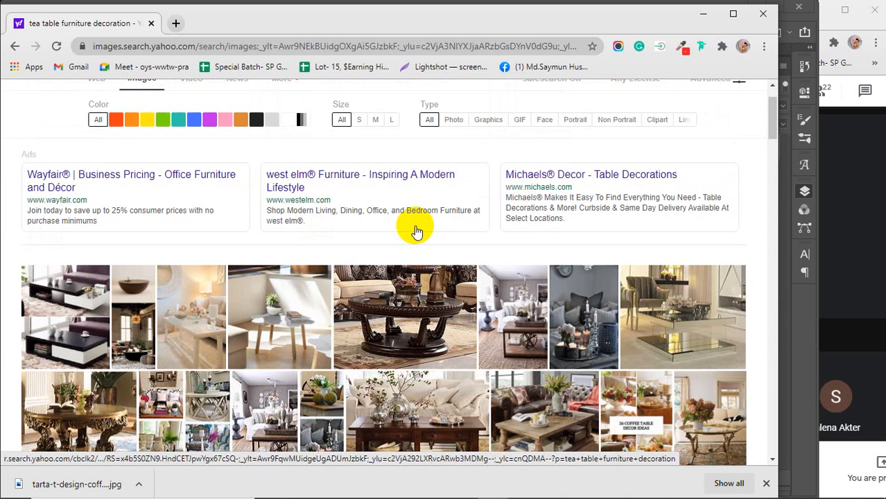
scroll(146, 160, "up", 2)
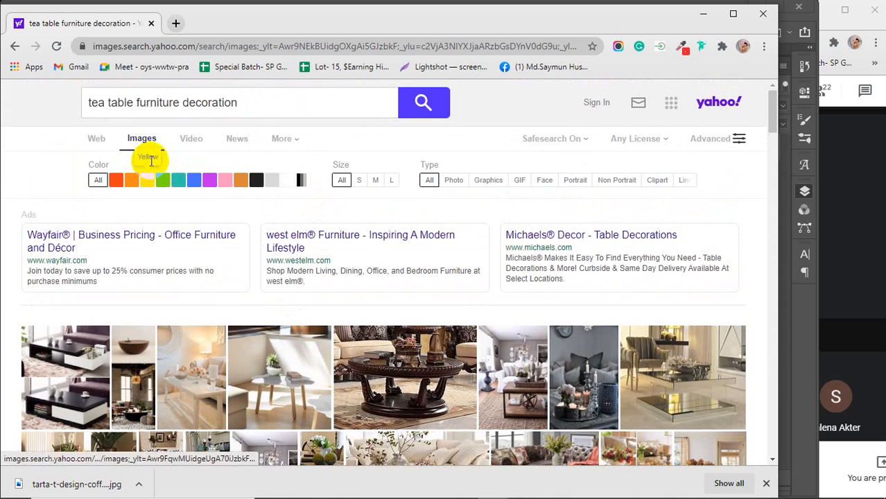
Search Yahoo images for "sofa decoration" and look over the results
left_click(132, 102)
left_click_drag(132, 102, 67, 104)
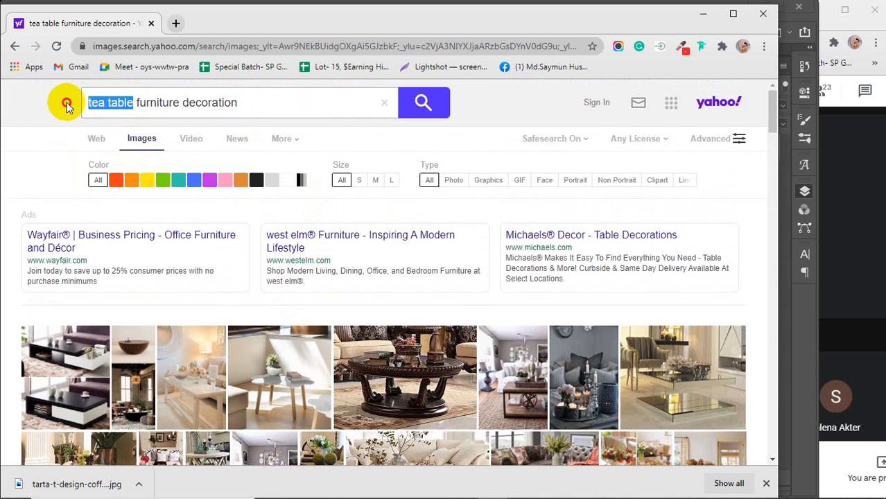
key("BackSpace")
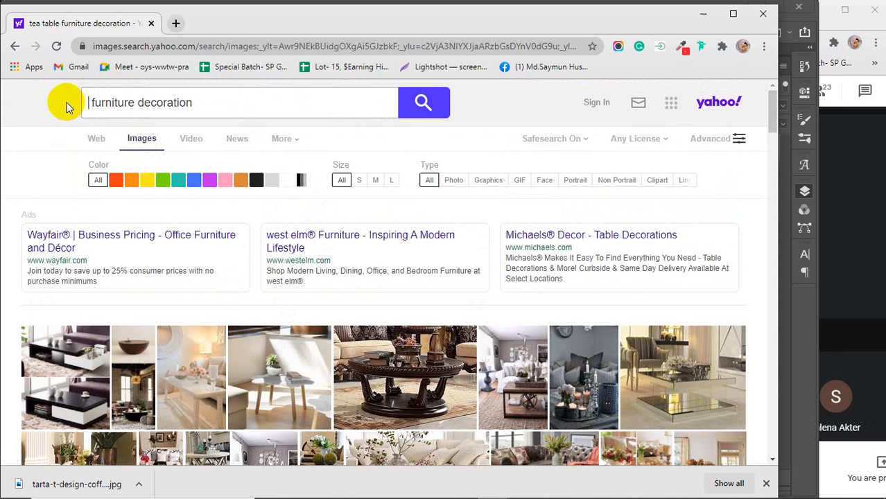
key("Delete")
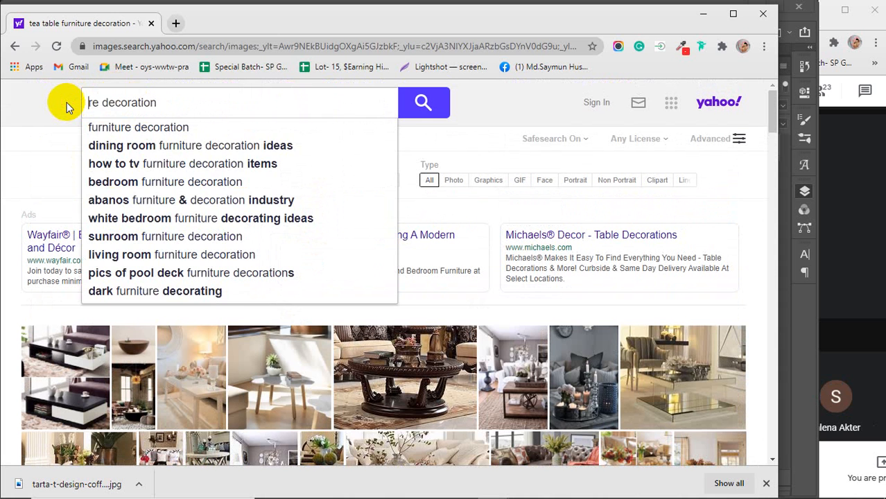
key("Delete")
key("Delete")
type("sofa")
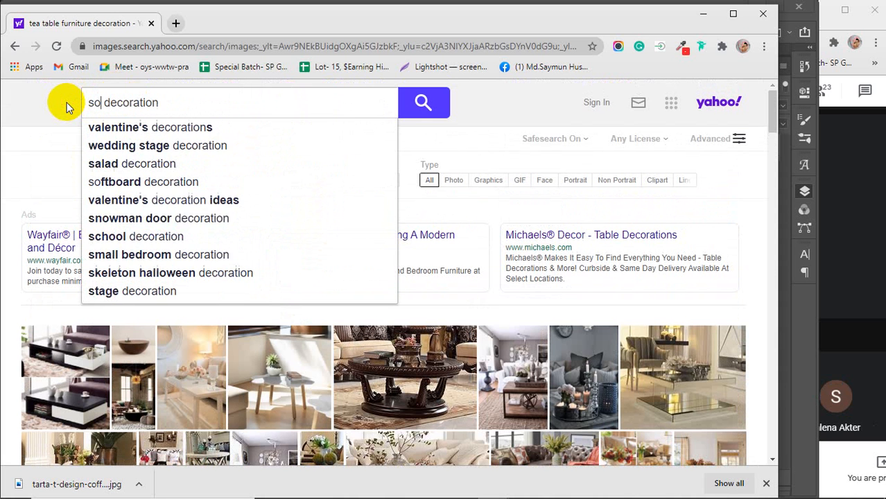
key("Return")
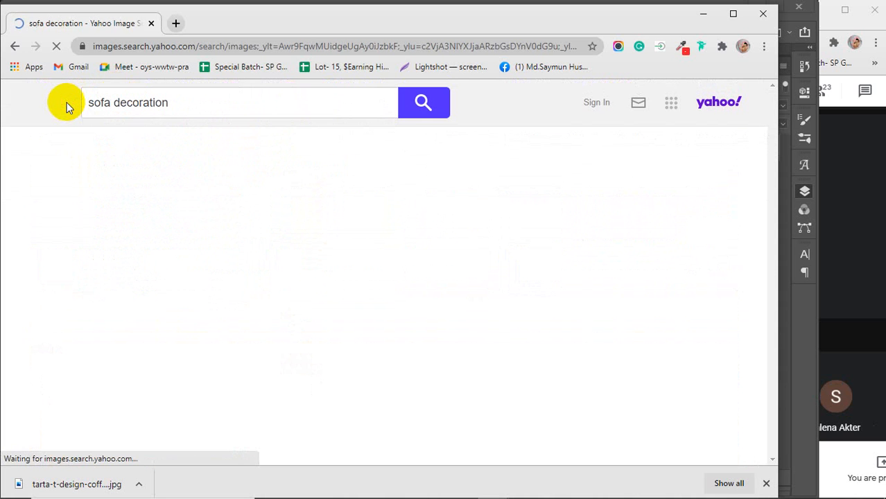
scroll(146, 206, "down", 10)
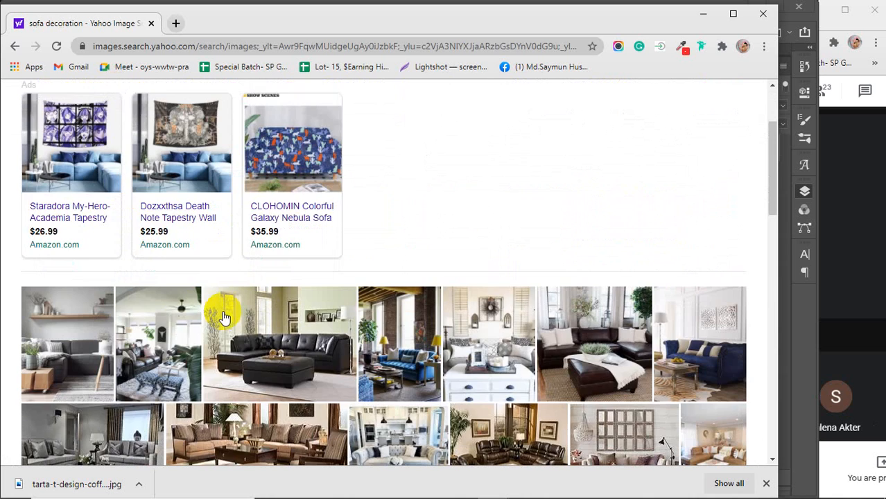
scroll(129, 302, "up", 10)
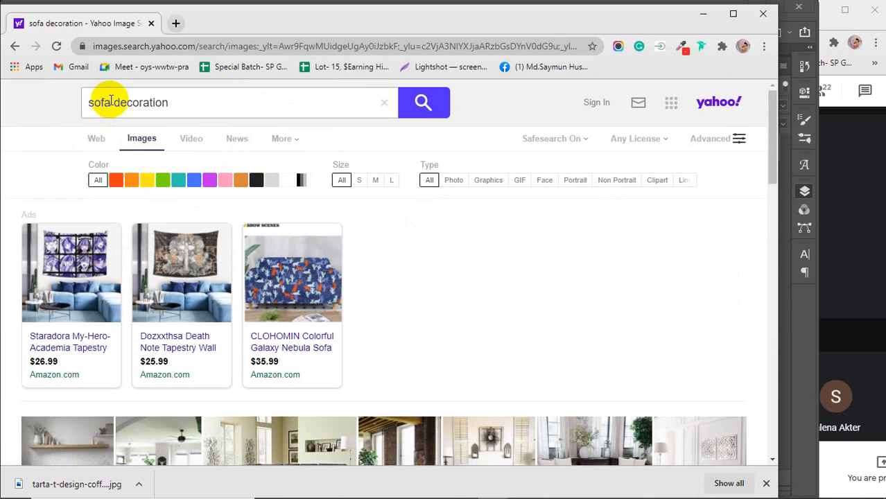
Refine the image search to "single sofa decoration"
left_click_drag(110, 102, 83, 102)
type("single")
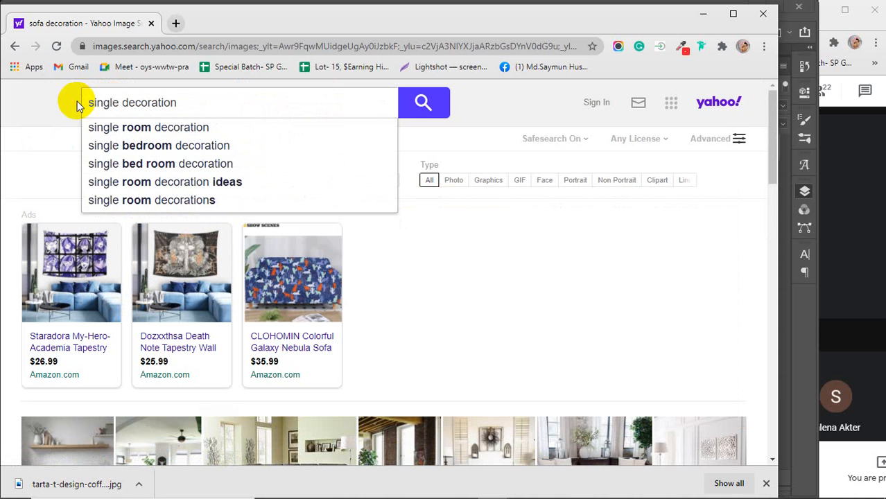
type(" s")
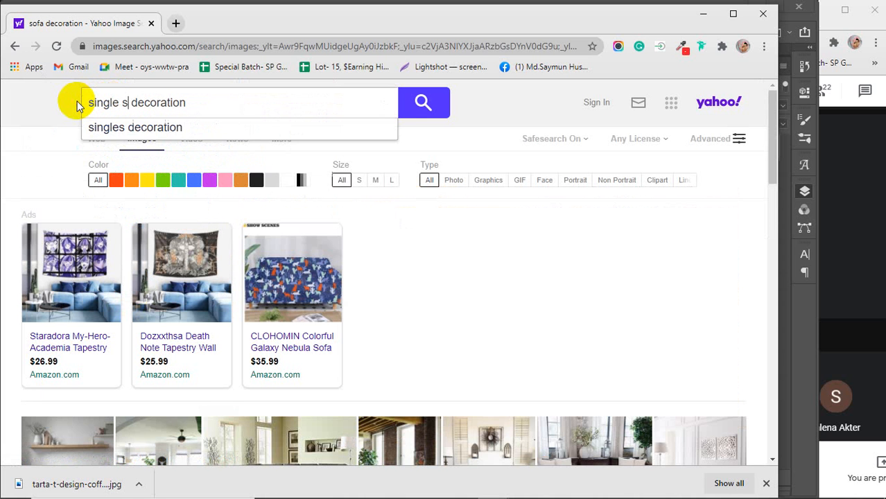
type("ofa")
key("Return")
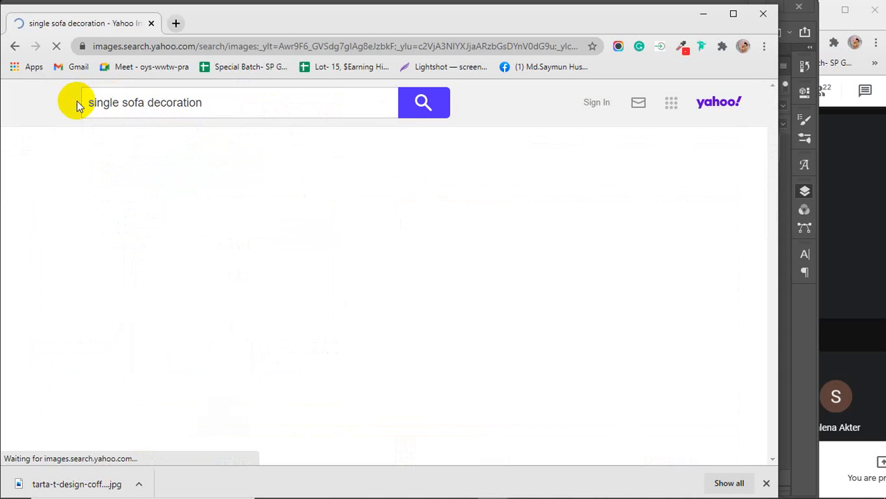
Copy the yellow single-seat armchair picture from the image results and return to the Photoshop template
scroll(147, 284, "down", 2)
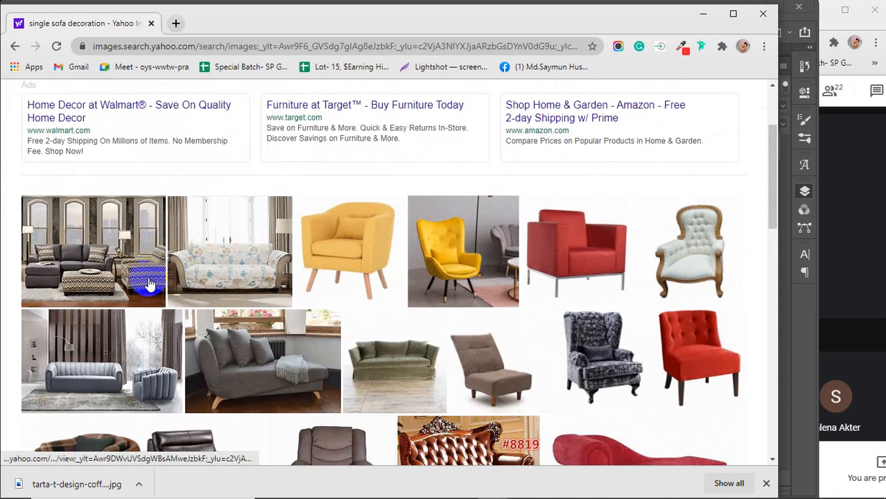
left_click(443, 249)
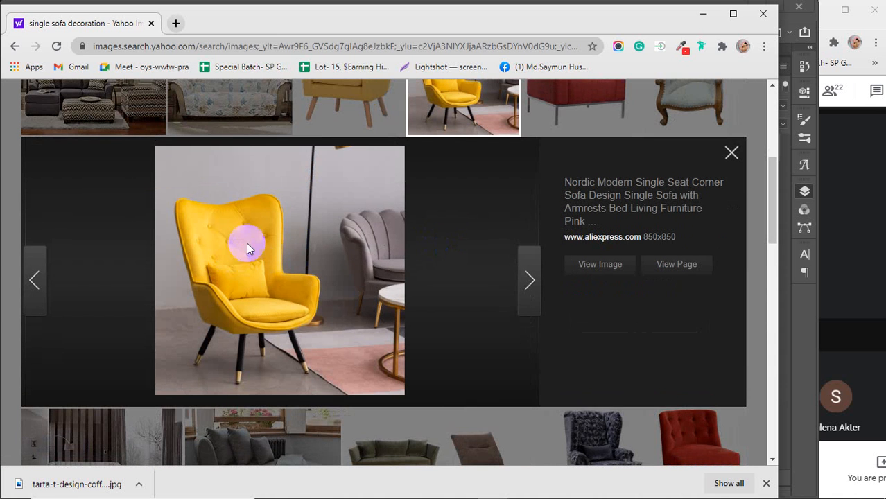
right_click(253, 229)
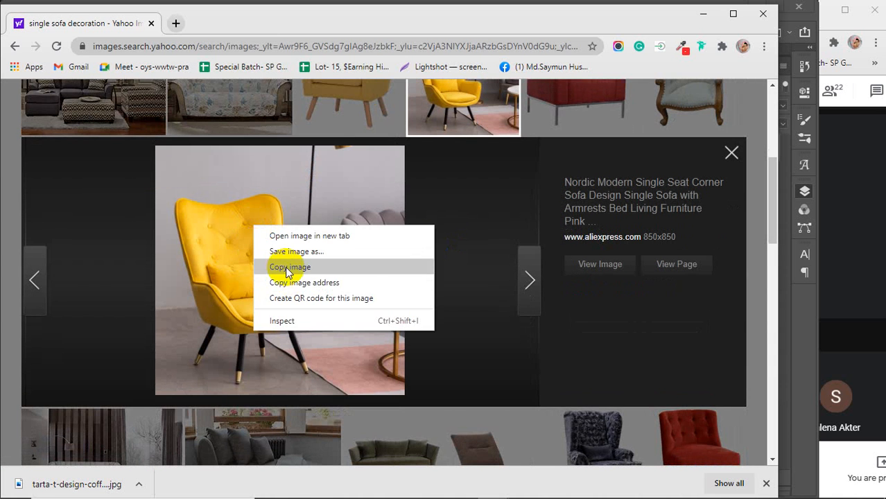
left_click(281, 265)
left_click(703, 14)
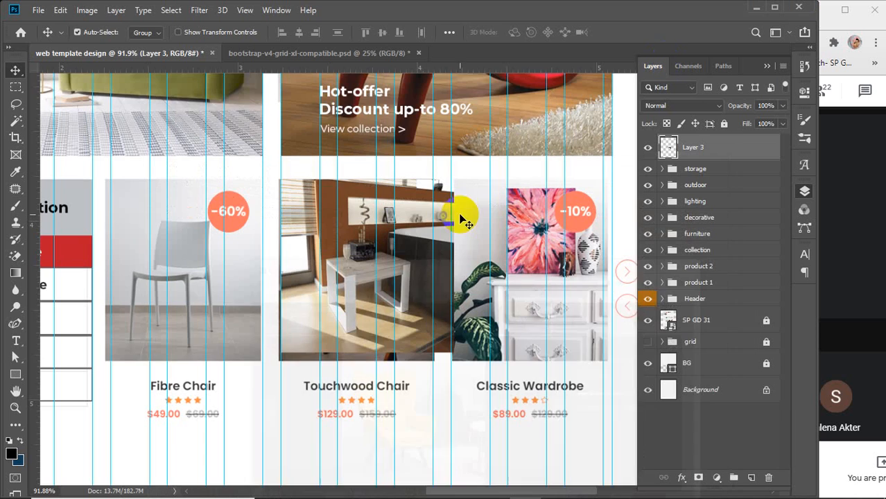
Paste the yellow armchair picture, scale it to about 30%, and place it over the Fibre Chair card's photo
left_click(371, 288)
key("ctrl+v")
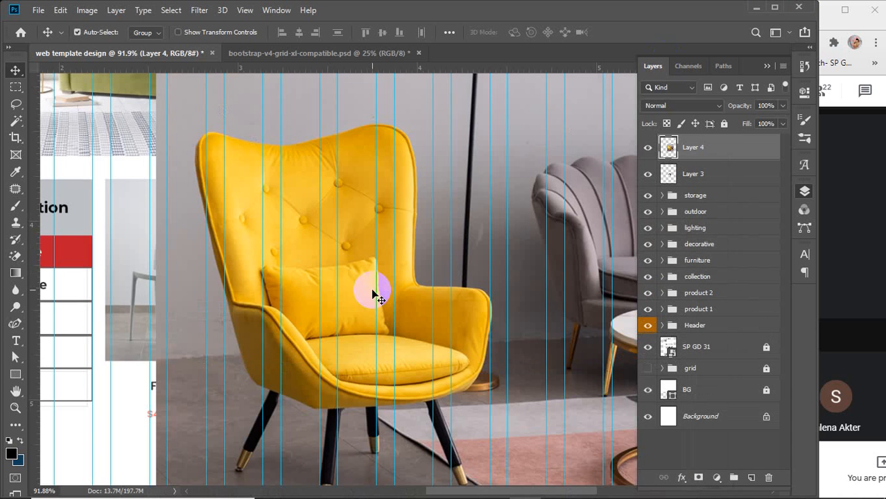
scroll(370, 288, "down", 4)
key("ctrl+t")
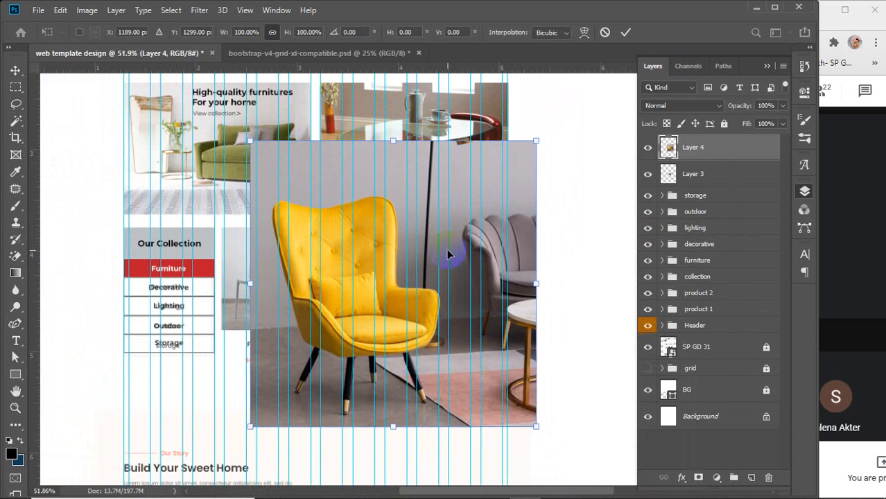
left_click_drag(536, 142, 354, 322)
left_click_drag(299, 363, 274, 271)
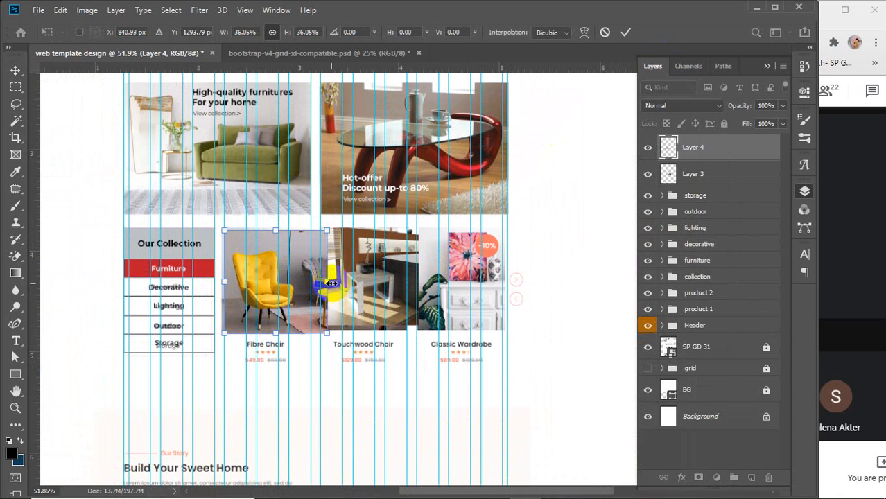
left_click_drag(330, 282, 260, 270)
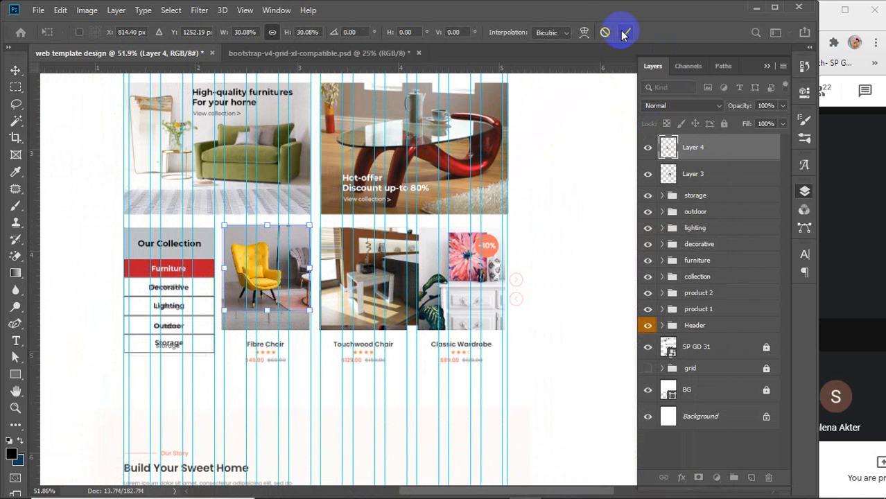
left_click(568, 295)
Switch to Chrome, search Yahoo images for "waredrobe decoration" and look over the results
mouse_move(485, 494)
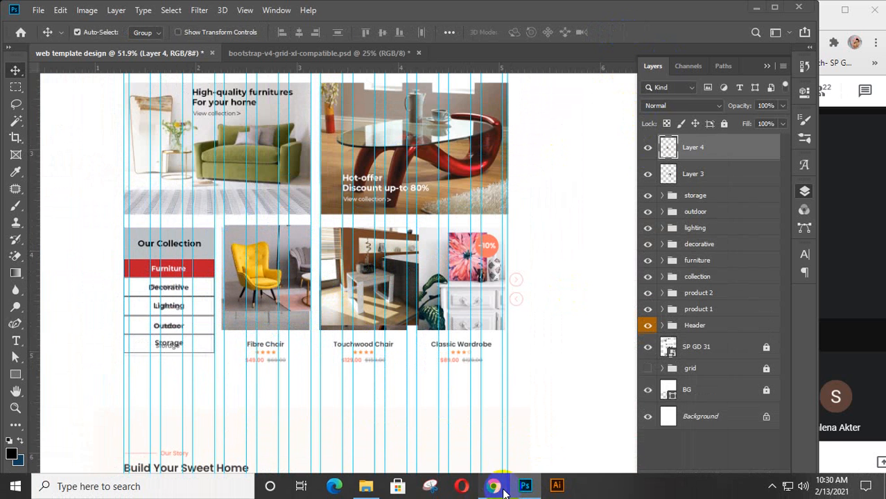
left_click(548, 396)
scroll(232, 156, "up", 4)
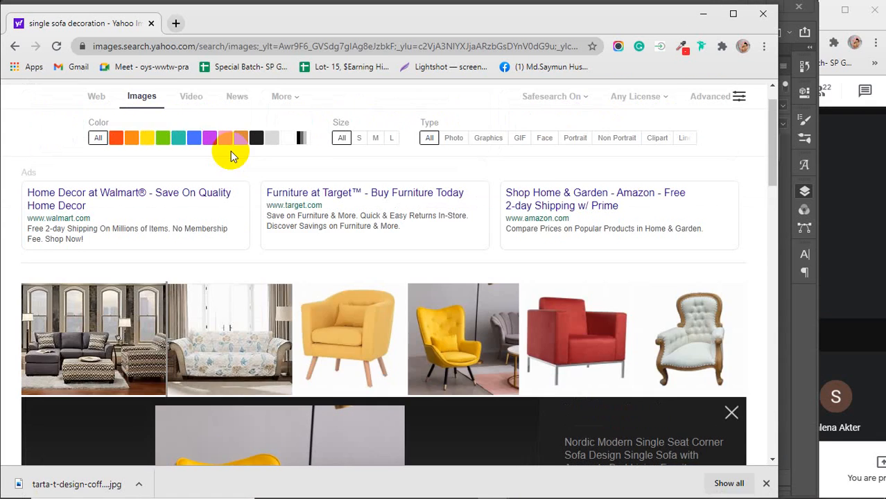
left_click_drag(144, 104, 52, 105)
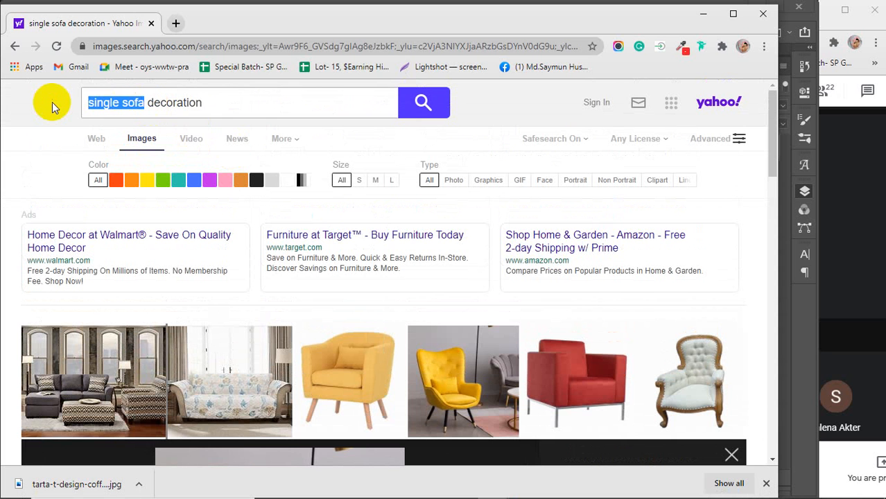
type("wa")
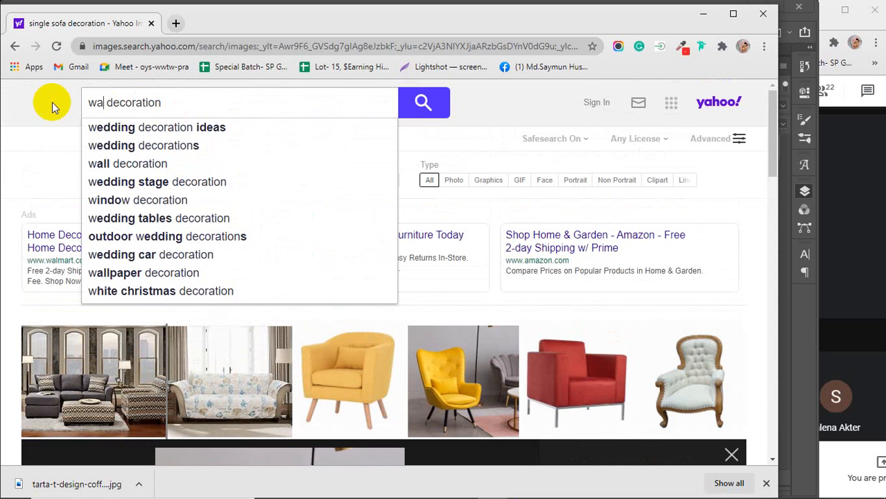
type("redro")
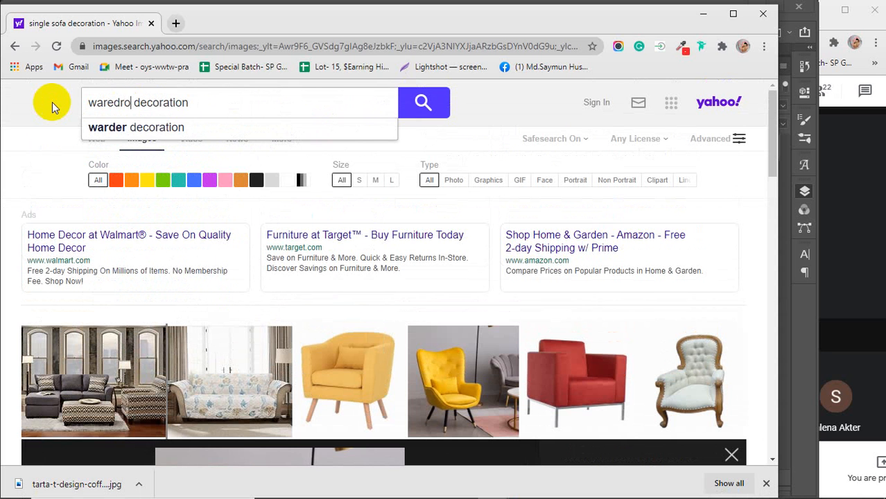
type("be")
key("Return")
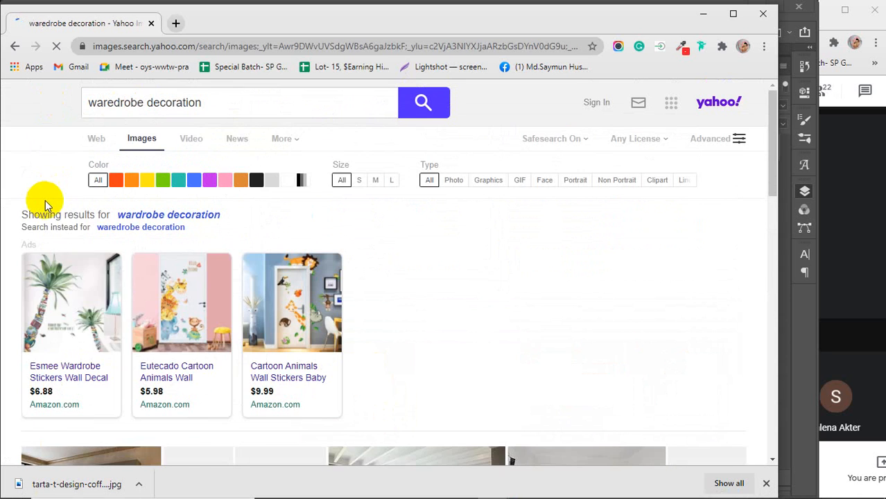
scroll(83, 265, "down", 8)
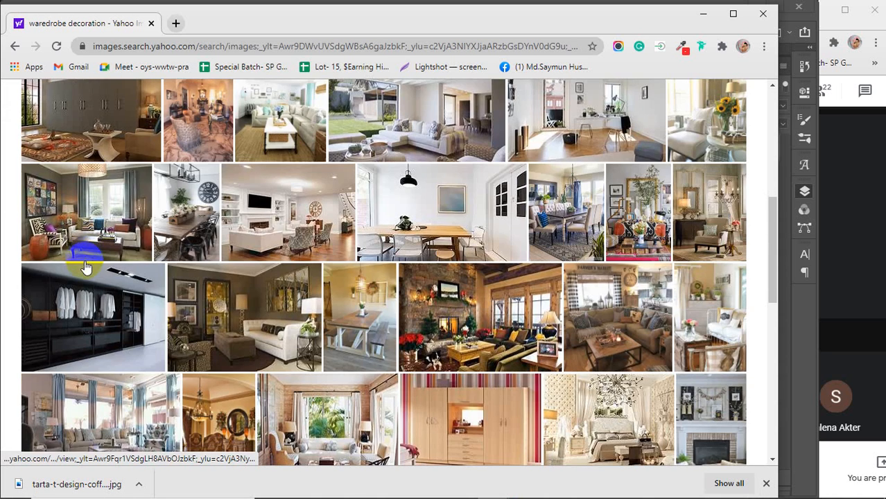
Change the image search to "wiredrobe decoration" and look through the results for a wardrobe picture
scroll(84, 263, "up", 10)
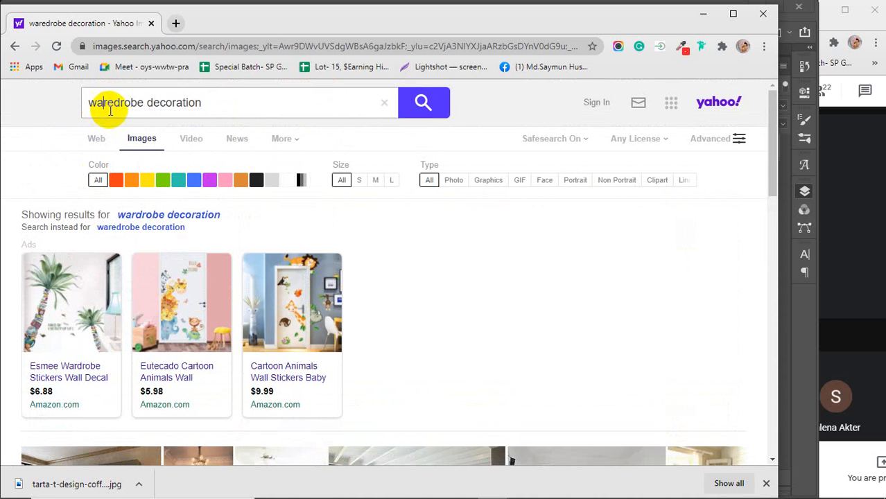
left_click(110, 111)
key("BackSpace")
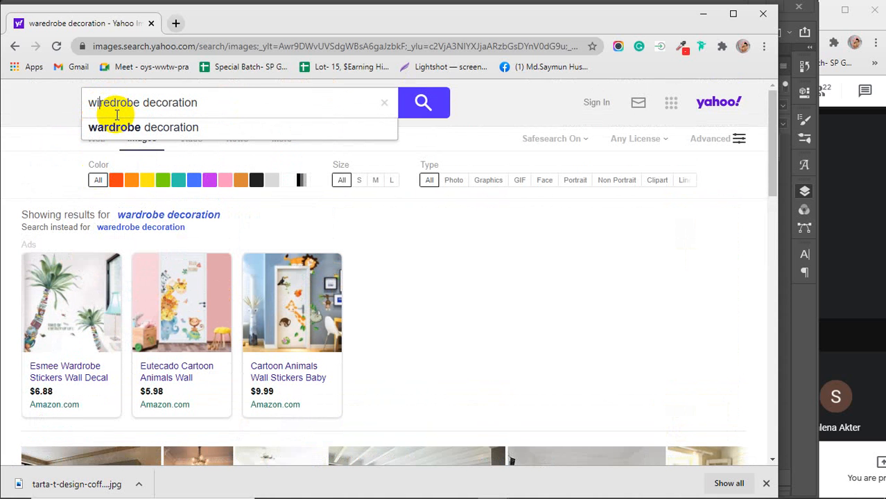
type("i")
key("Return")
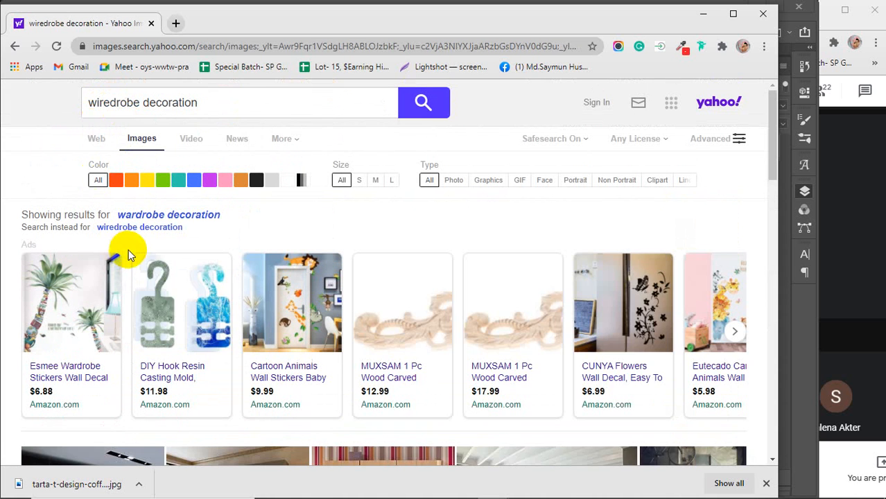
scroll(128, 249, "down", 5)
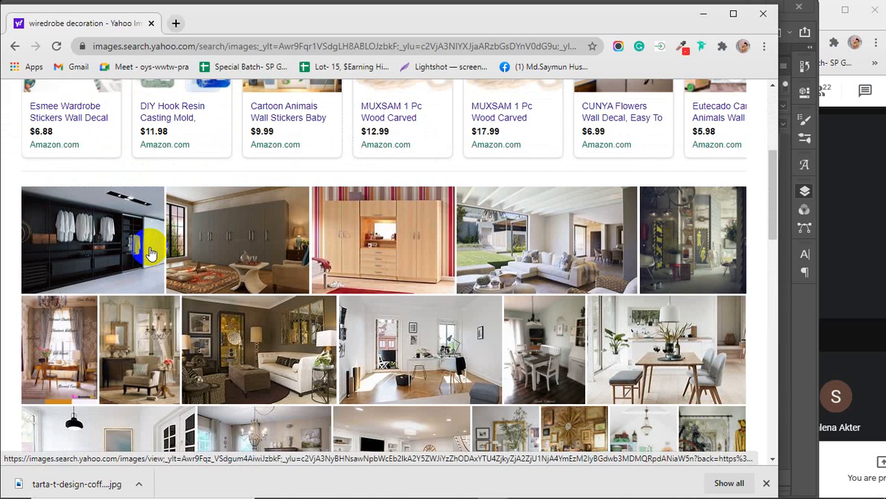
scroll(151, 253, "down", 10)
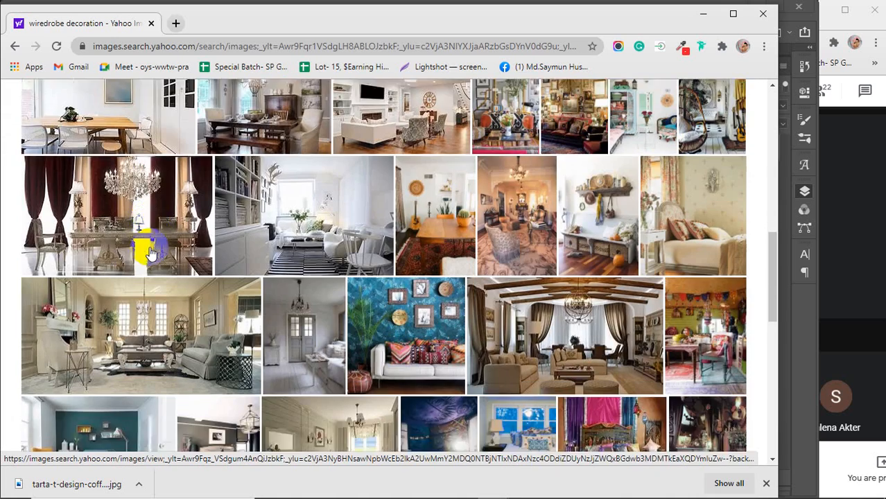
scroll(151, 254, "down", 5)
Change the image search to "single almirah decoration" and look through the results for a wardrobe product picture
scroll(173, 236, "up", 20)
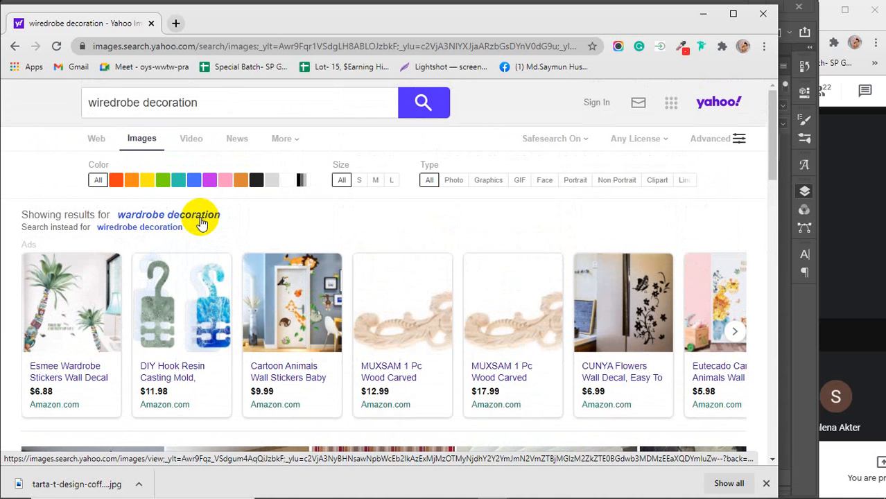
left_click_drag(159, 103, 36, 109)
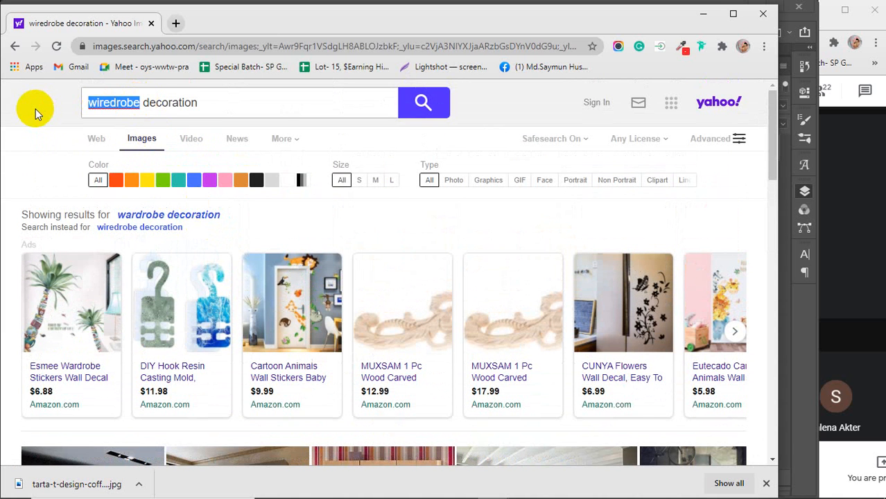
type("s")
type("ingl")
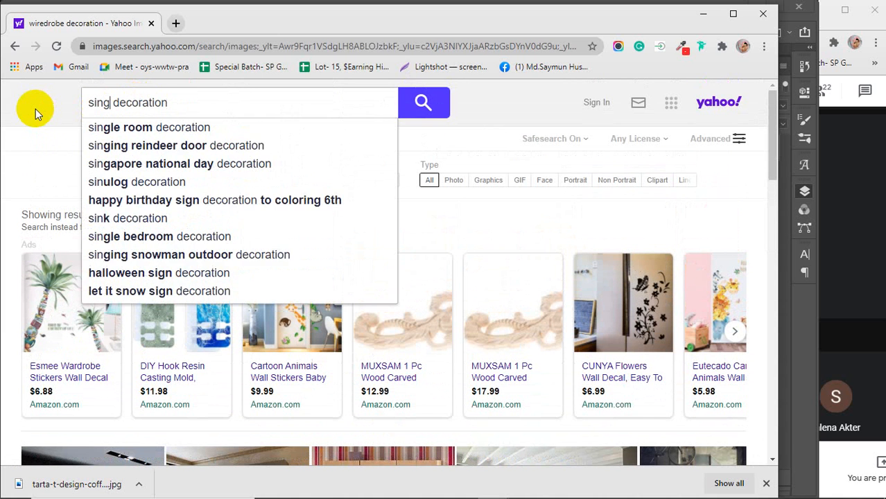
type("e almi")
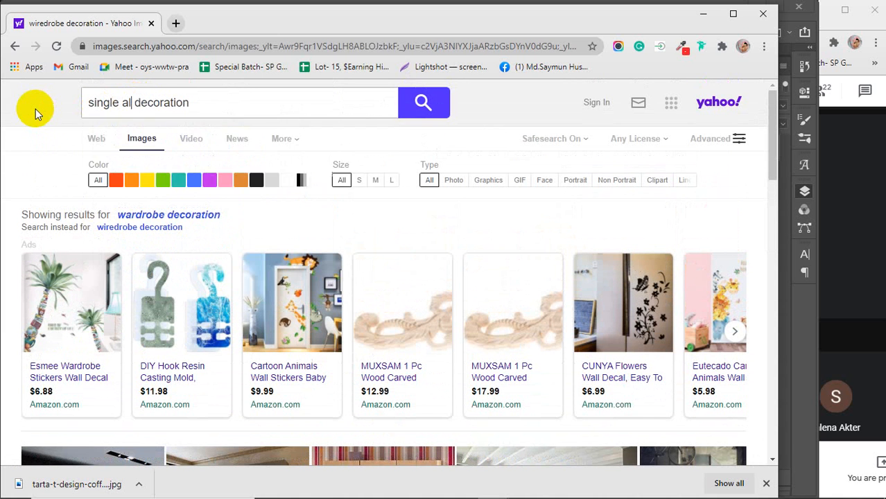
type("rah")
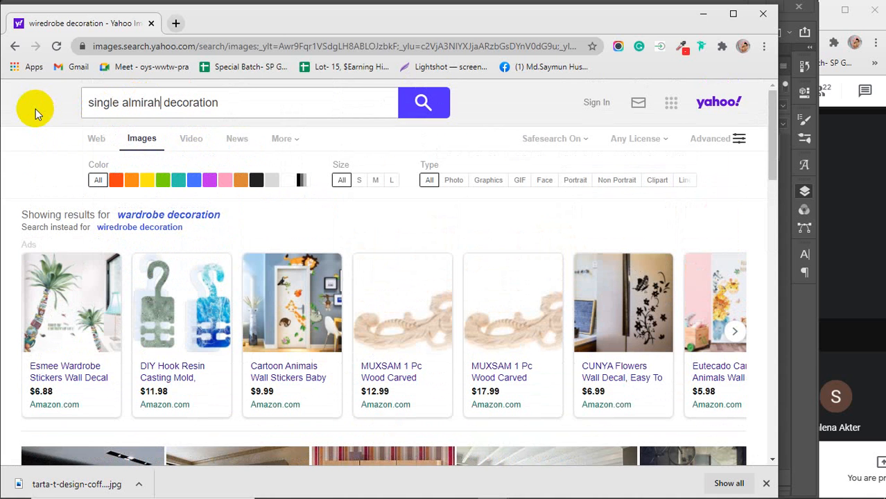
key("Return")
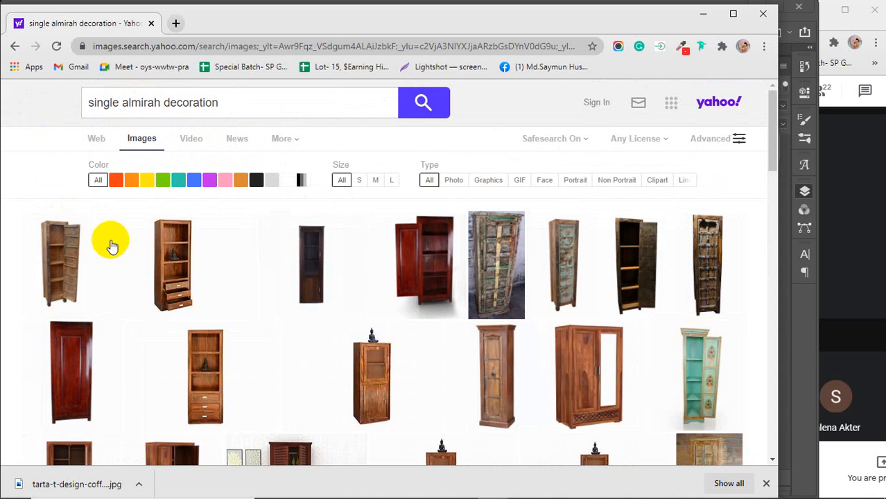
scroll(136, 288, "down", 1)
scroll(135, 288, "down", 10)
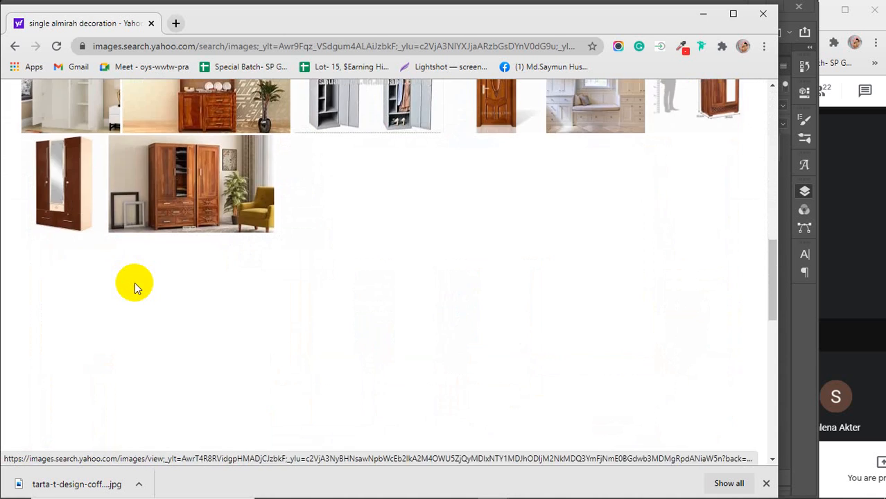
scroll(135, 287, "up", 3)
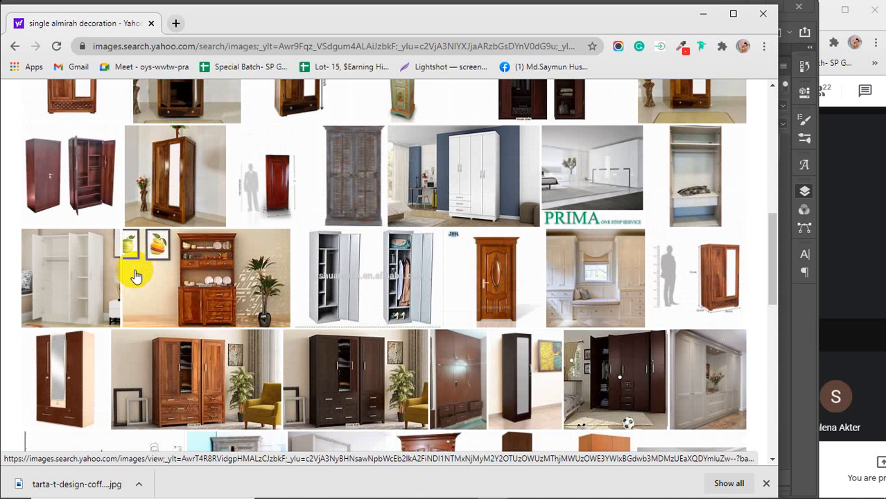
scroll(135, 276, "down", 6)
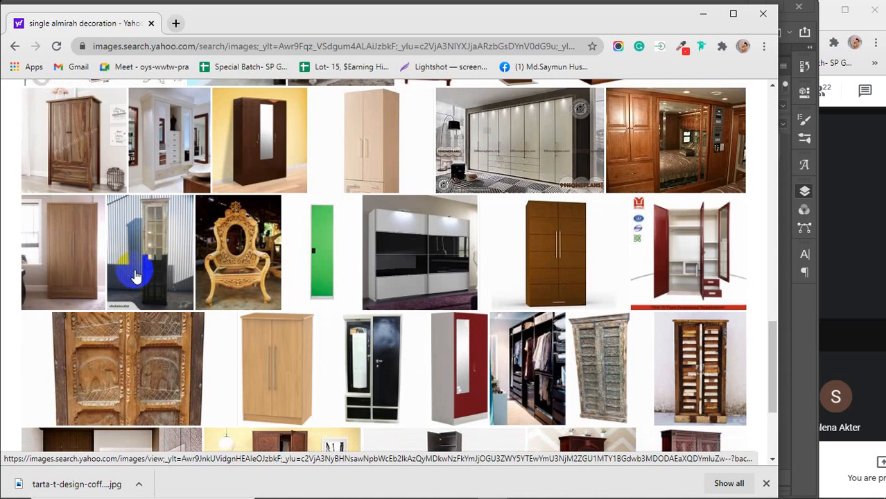
Browse the almirah image results and copy the white mirrored wardrobe picture from the Wall Almirah Design Pakistan result
scroll(135, 276, "down", 3)
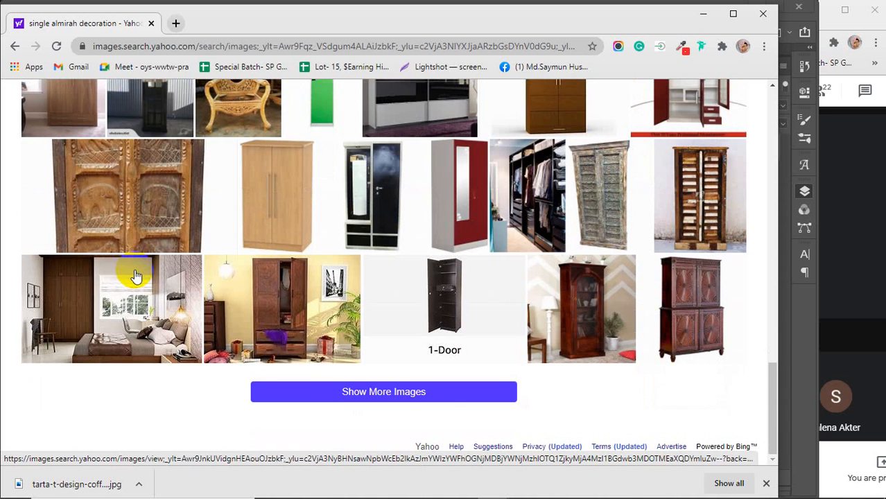
scroll(135, 276, "up", 6)
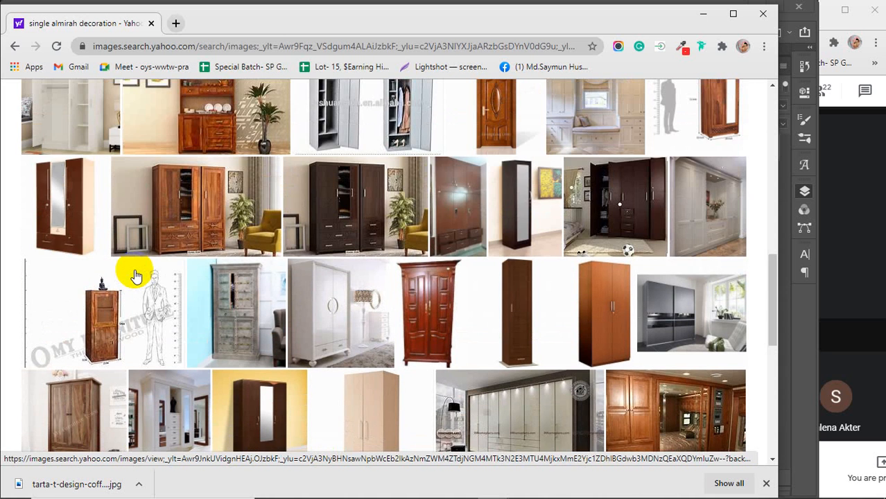
scroll(136, 276, "down", 2)
left_click(184, 282)
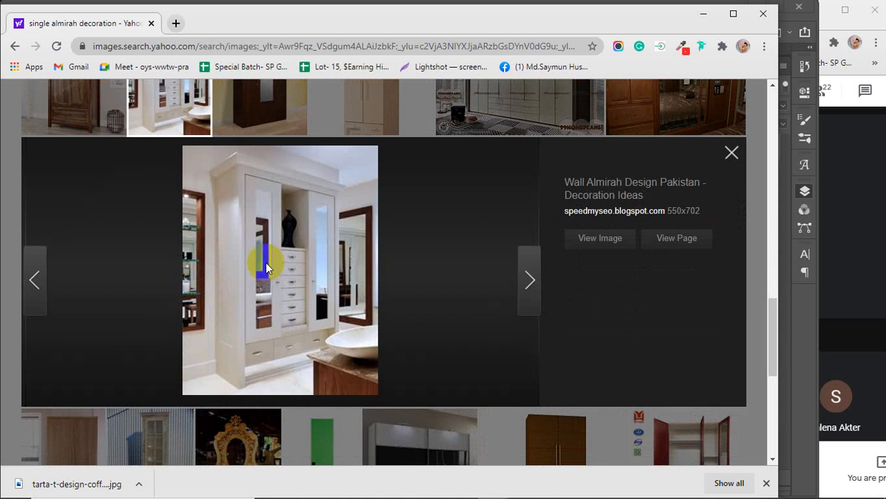
right_click(265, 207)
left_click(306, 251)
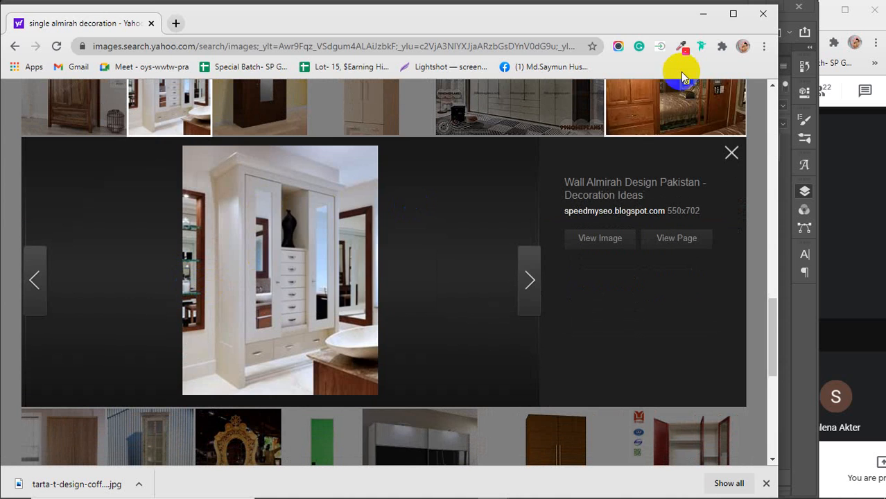
Switch to Photoshop, paste the wardrobe picture, and scale it to 44.42% over the Classic Wardrobe product image
left_click(704, 18)
key("ctrl+v")
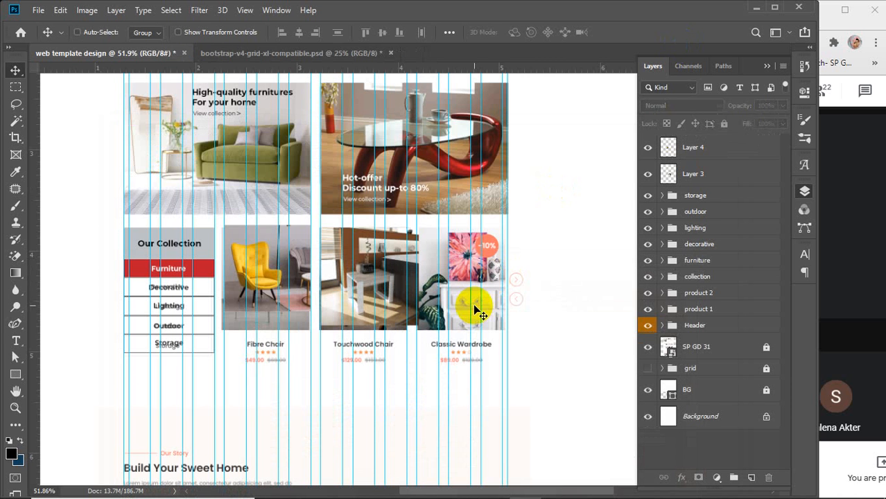
key("ctrl+t")
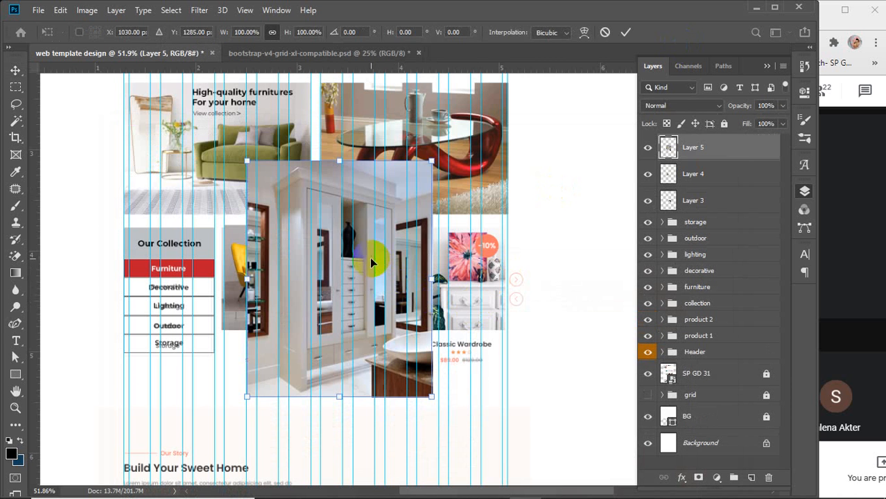
left_click_drag(431, 162, 487, 257)
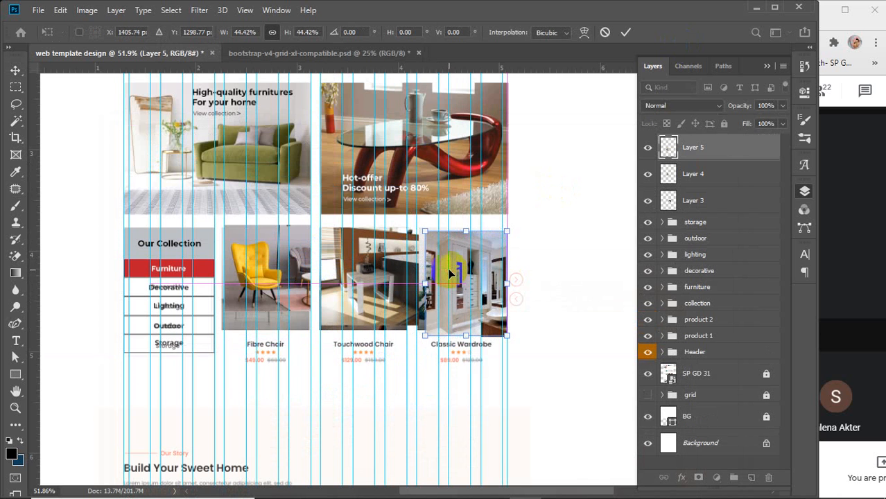
Nudge the wardrobe picture up and stretch its width to 49.27% so it fills the Classic Wardrobe column between the guides
scroll(350, 281, "up", 3)
scroll(213, 251, "up", 2)
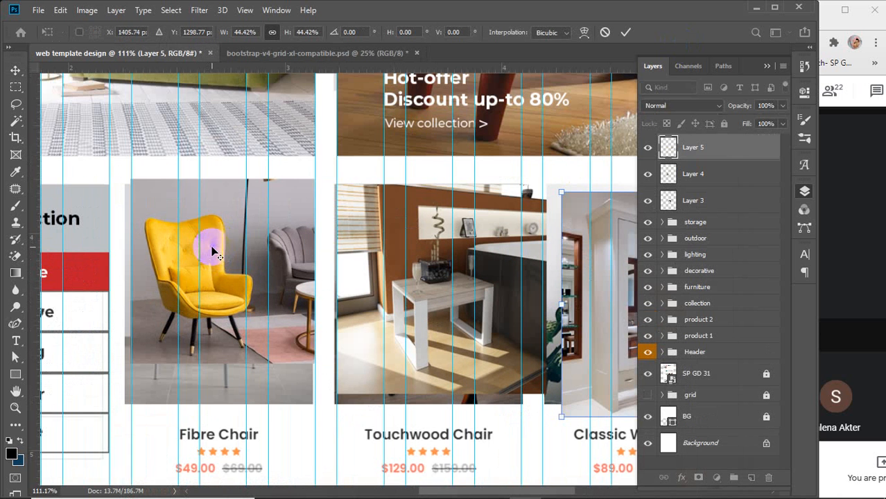
key("alt+space")
left_click(603, 271)
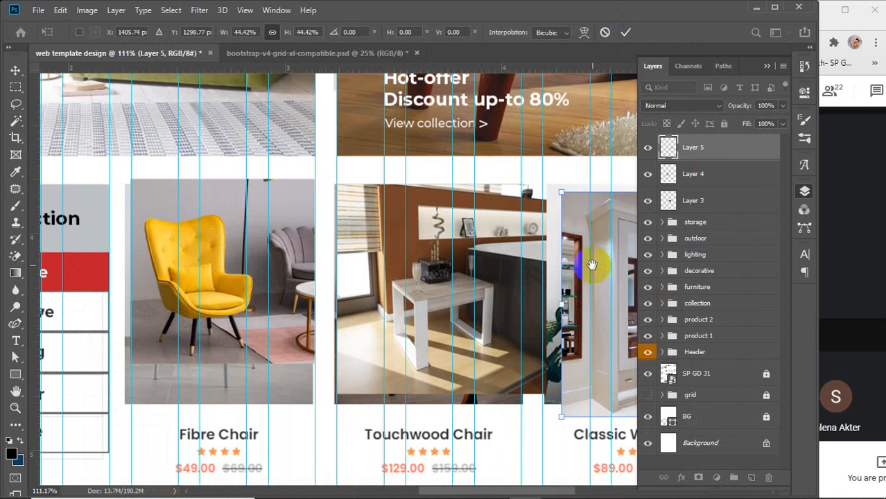
left_click_drag(591, 265, 311, 281)
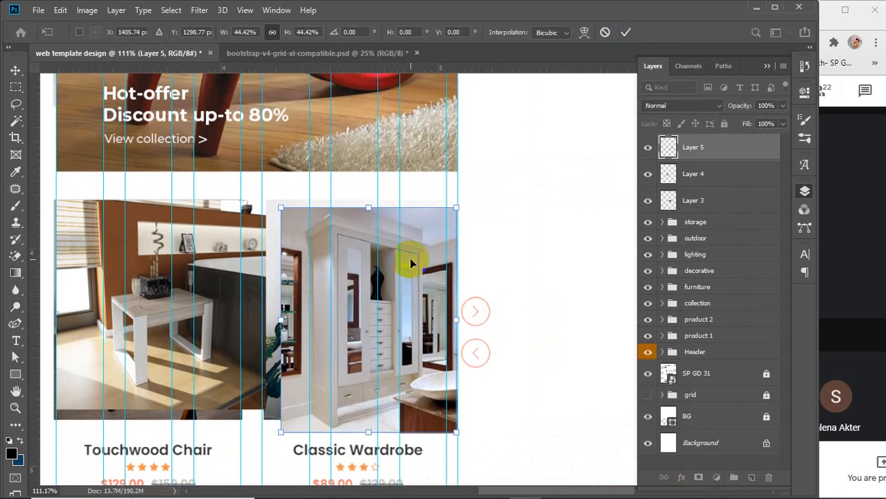
left_click_drag(408, 262, 412, 257)
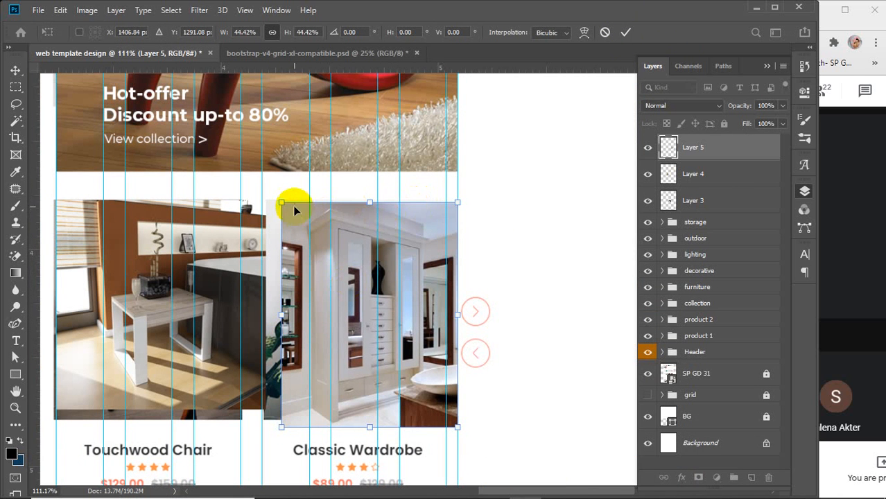
left_click_drag(281, 316, 261, 320)
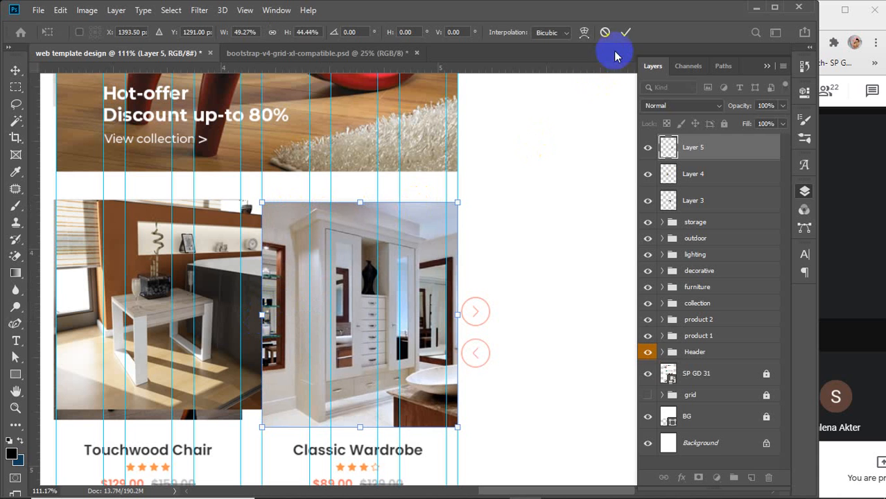
left_click(625, 32)
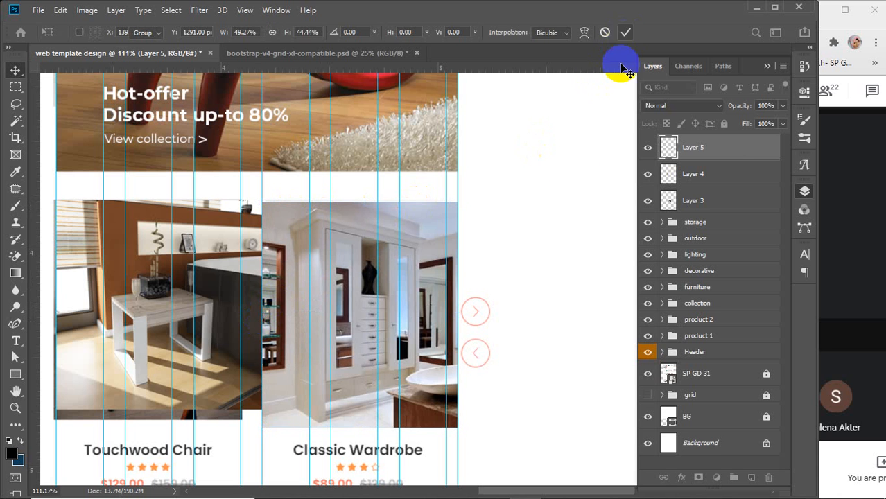
Toggle layer visibility to identify the table picture and move Layer 3 above Layer 4 in the layer stack
left_click(714, 175)
left_click_drag(278, 300, 431, 283)
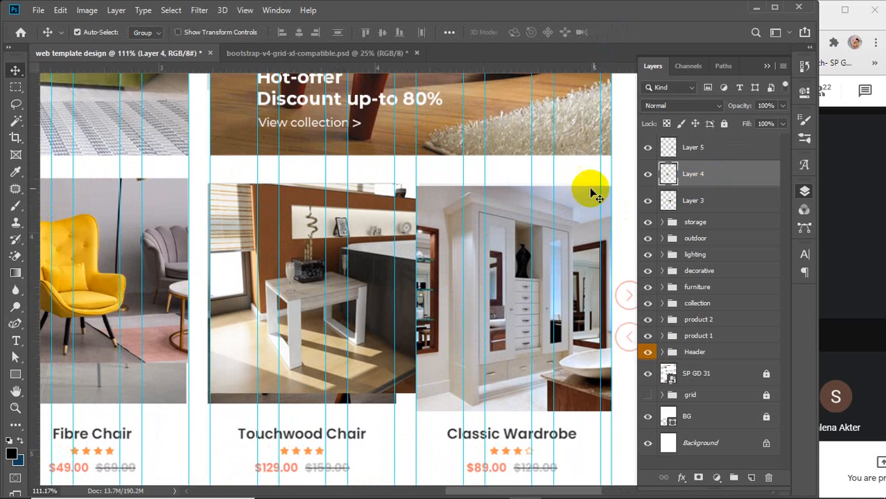
left_click(648, 174)
left_click(647, 174)
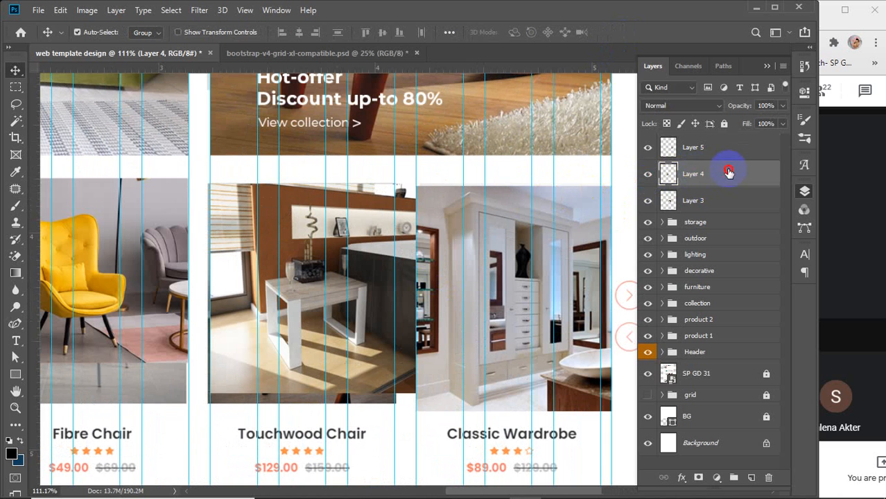
left_click_drag(731, 202, 721, 174)
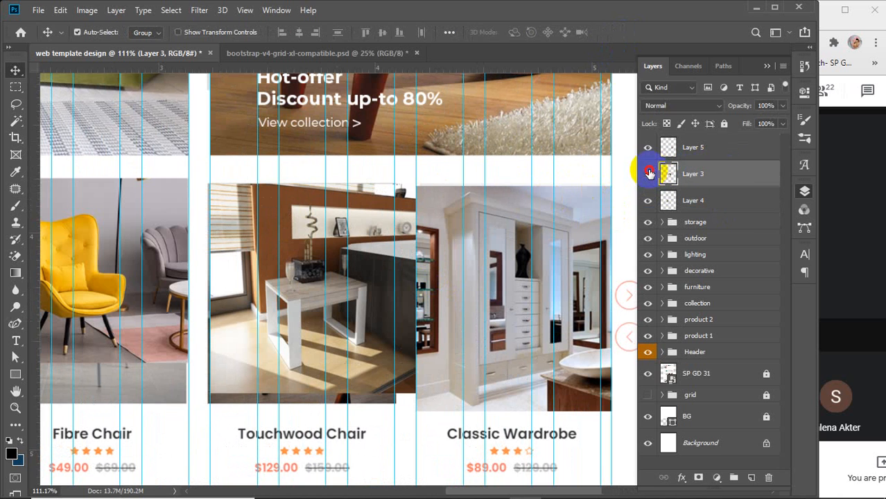
left_click(648, 174)
left_click(648, 174)
Free-transform the table picture on Layer 3 and move it to X 1085 px, Y 1277 px above Touchwood Chair
key("ctrl+t")
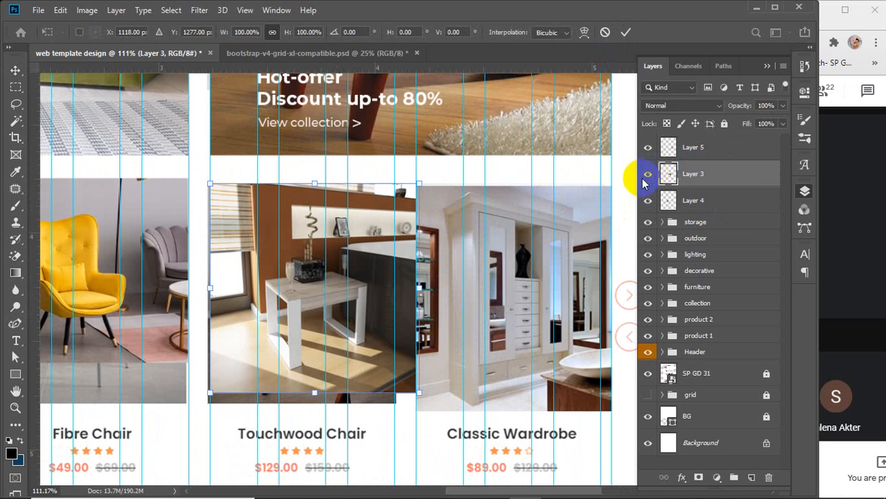
left_click_drag(358, 258, 332, 262)
key("Right")
key("Right")
key("Right")
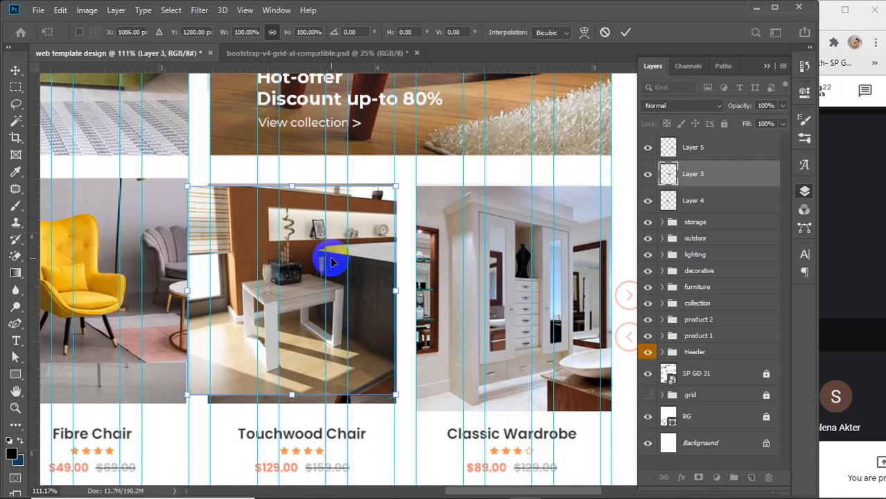
key("Up")
key("Up")
key("Up")
key("Left")
key("Left")
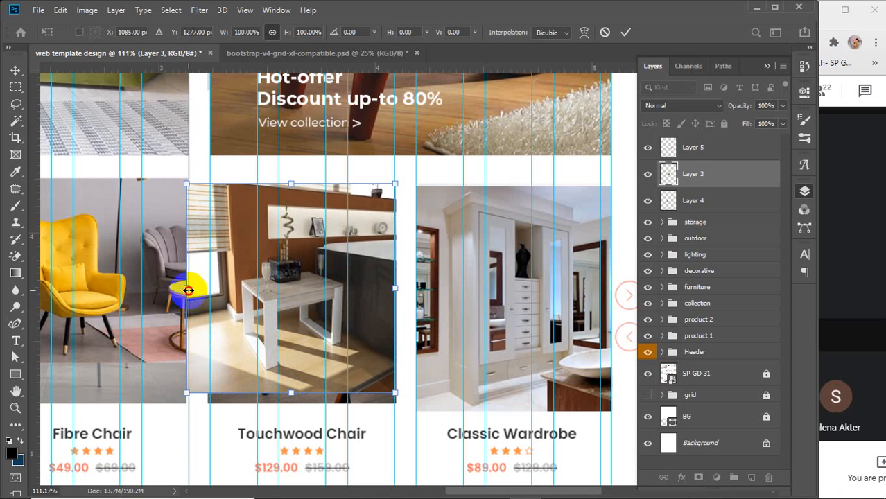
Resize the table picture to 89.31% width and 108.62% height, shift it to X 1100.50 px, and apply the transform
left_click_drag(187, 290, 208, 294)
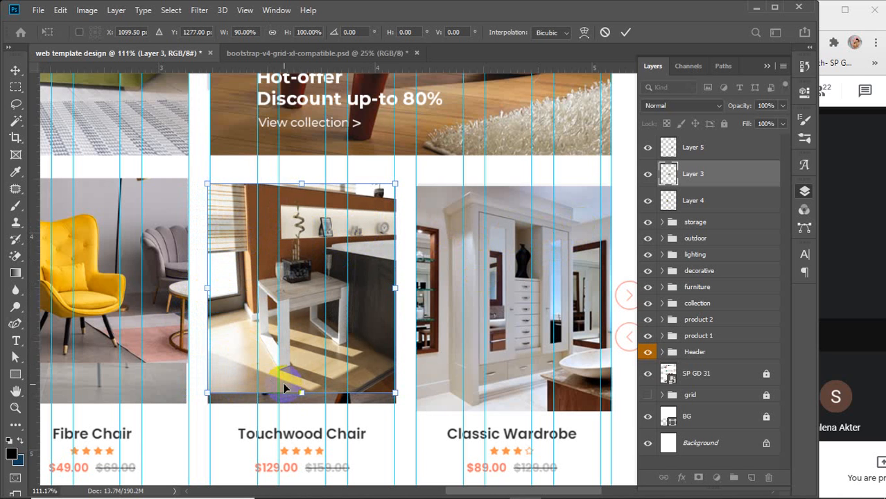
left_click_drag(300, 395, 300, 409)
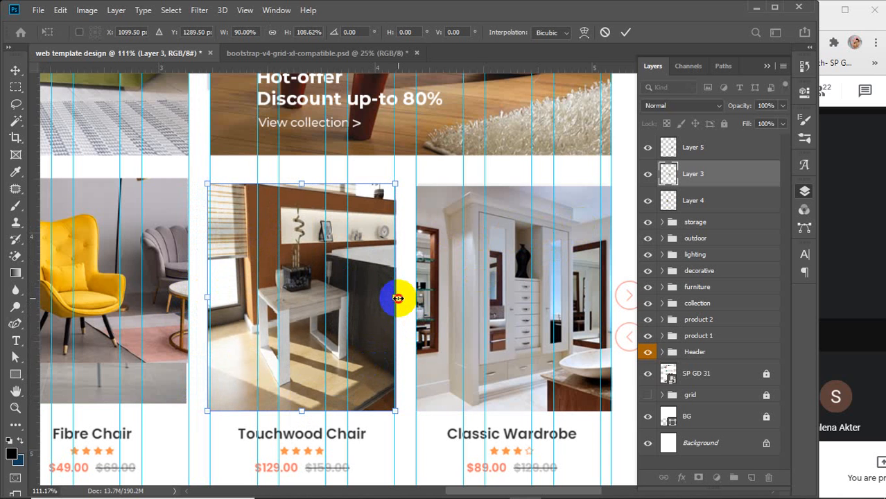
left_click_drag(398, 298, 398, 298)
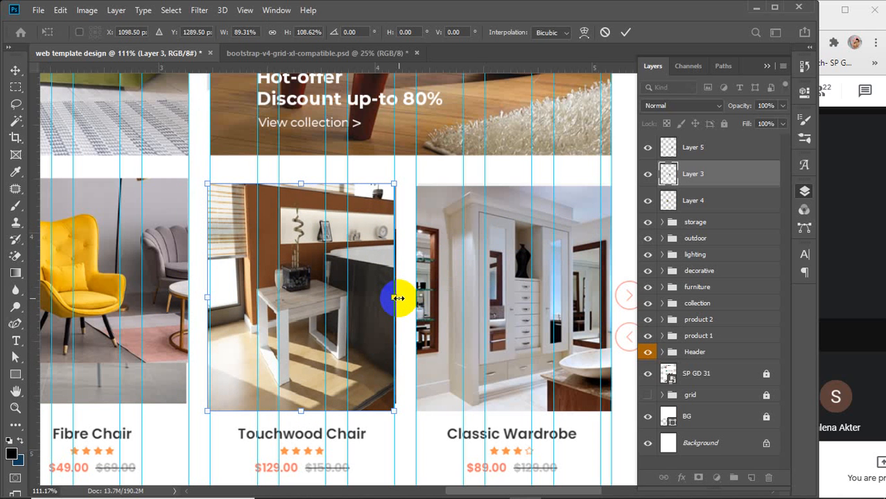
key("Right")
key("Right")
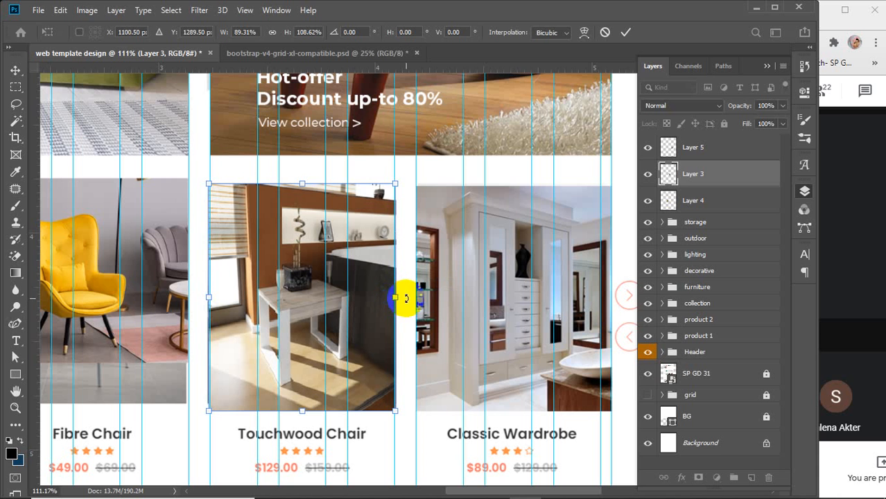
left_click(626, 33)
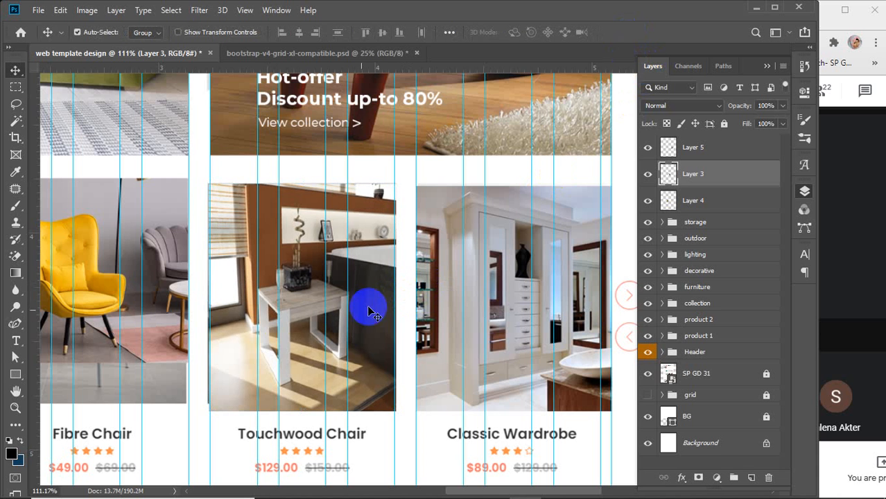
Align the top edges of the chair, table and wardrobe pictures on Layers 4, 3 and 5
left_click_drag(254, 315, 367, 300)
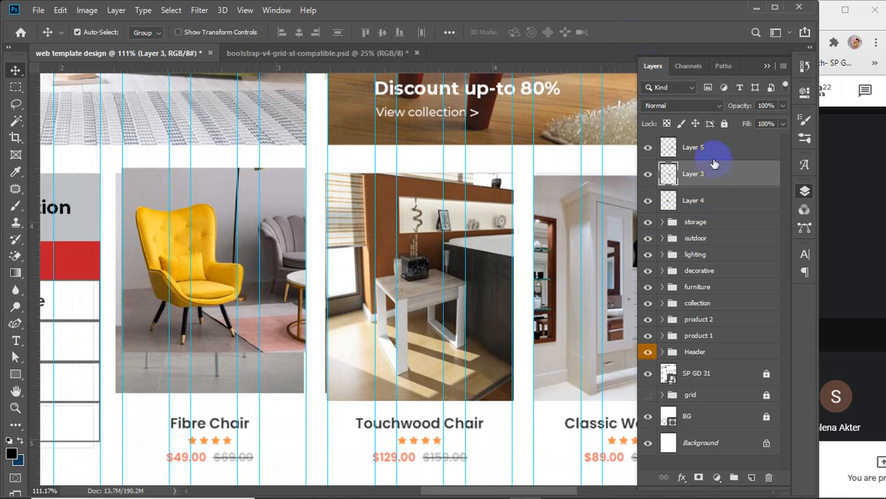
left_click(703, 205)
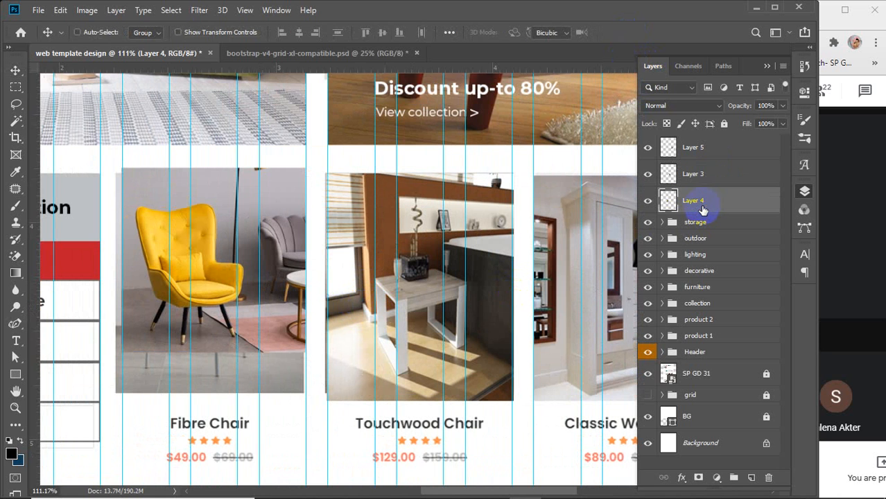
key("ctrl+t")
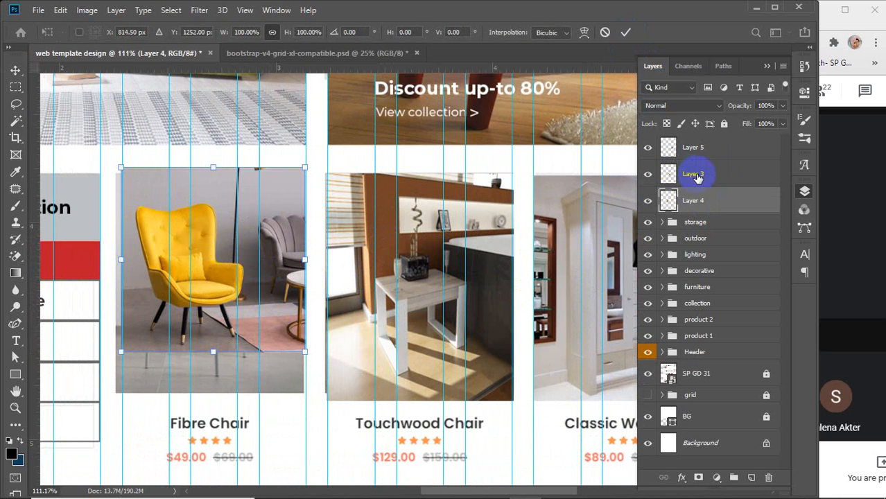
left_click(690, 149)
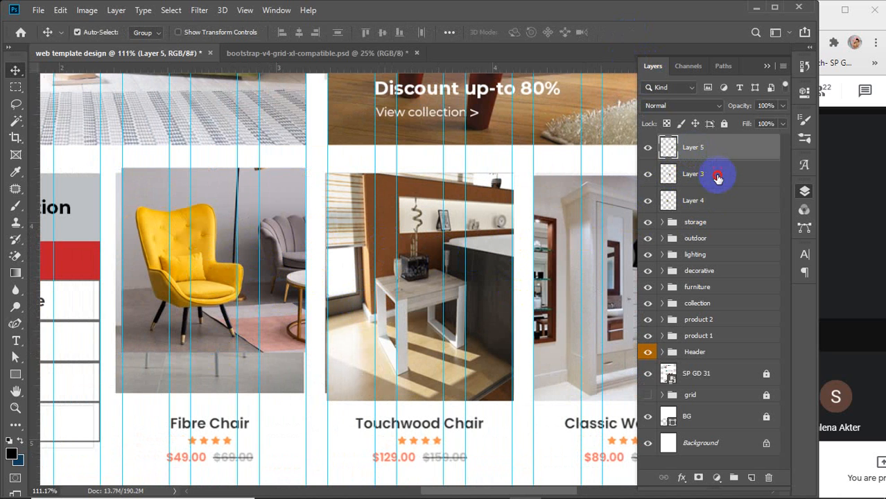
left_click(723, 200, "shift")
left_click(368, 32)
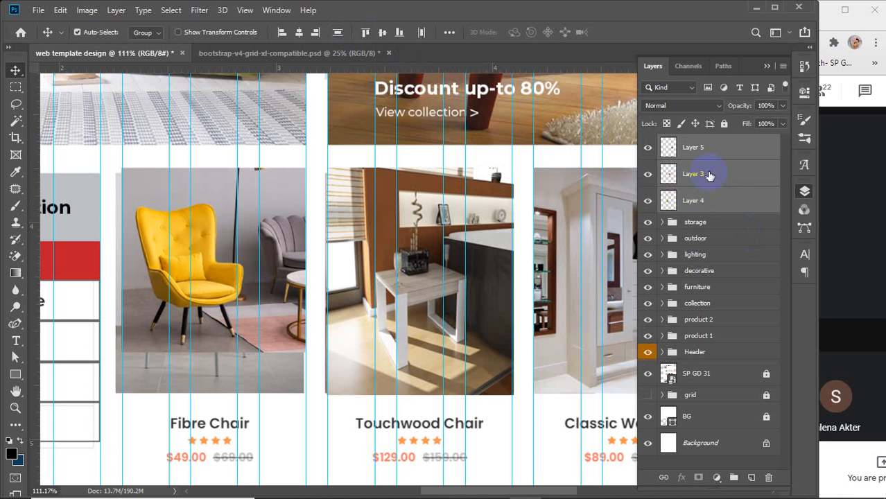
Stretch the yellow chair picture's height to 121.88% and align all three product pictures by their vertical centers
left_click(717, 206)
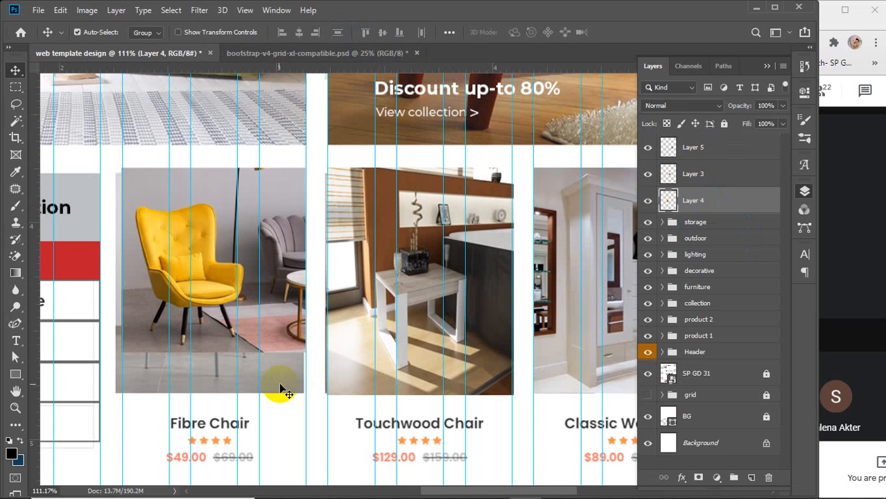
key("ctrl+t")
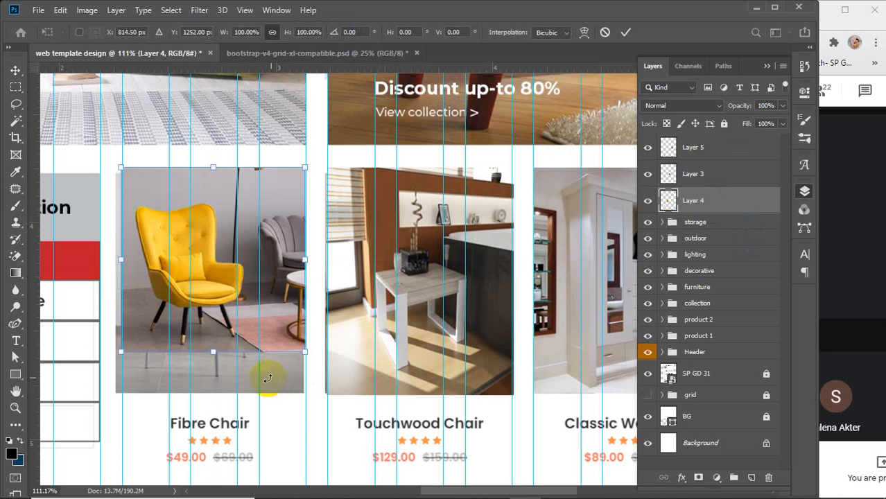
left_click_drag(212, 354, 214, 393)
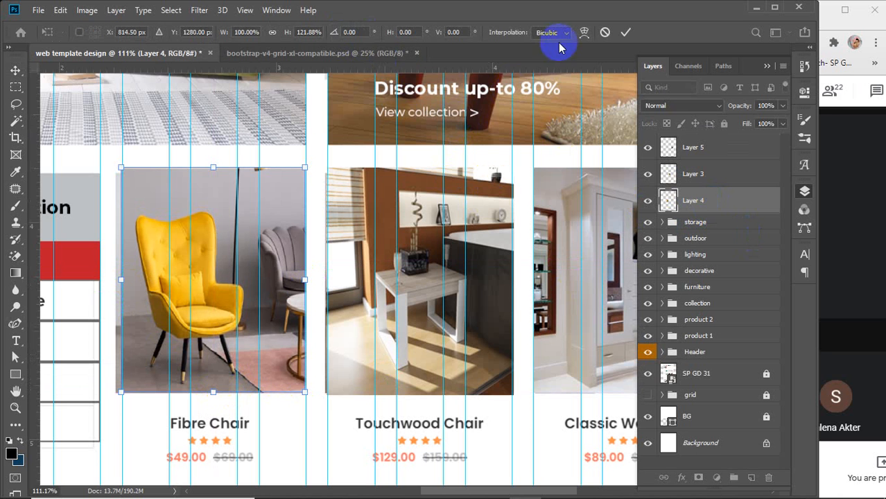
left_click(626, 32)
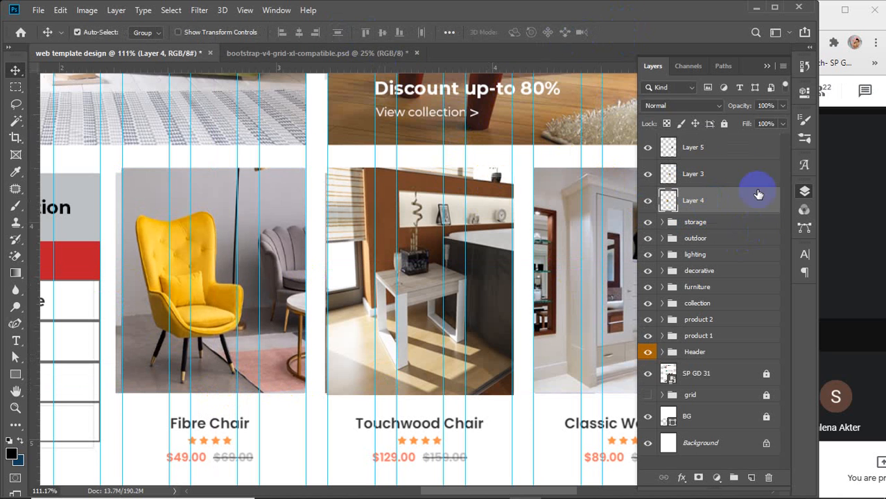
left_click(718, 148, "shift")
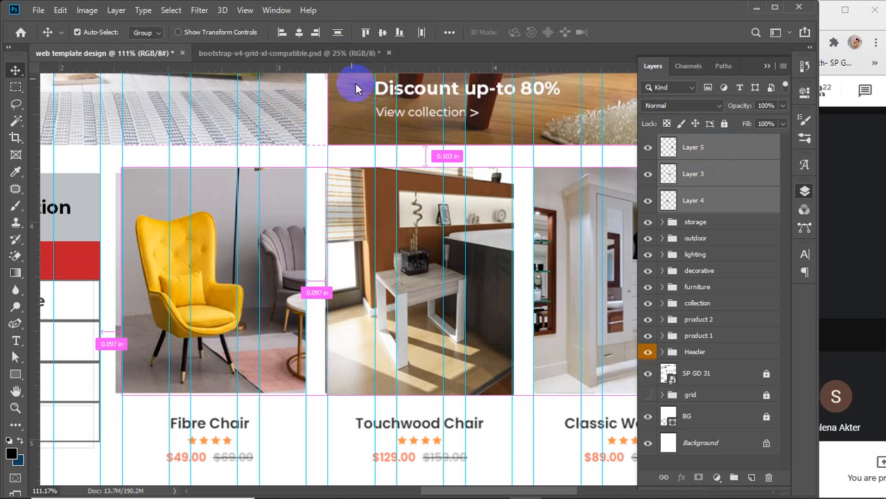
left_click(384, 37)
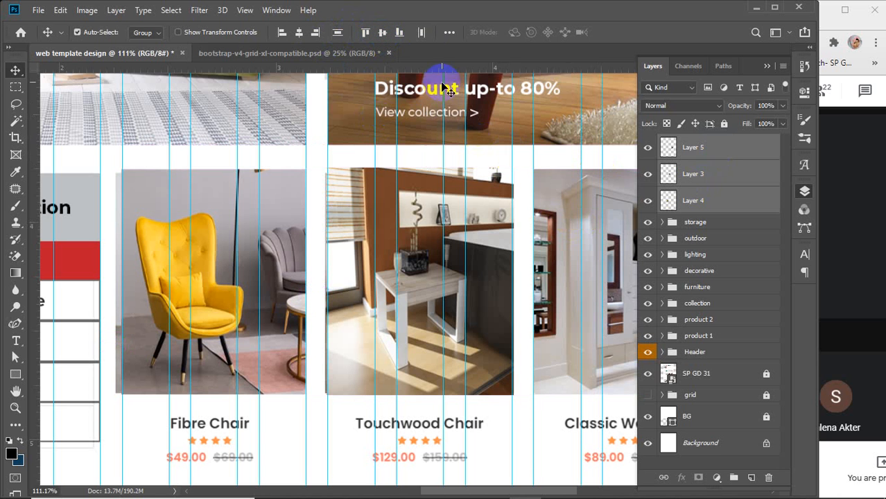
Align the bottom edges of the chair, table and wardrobe pictures and hide the SP GD 31 reference layer
left_click(400, 36)
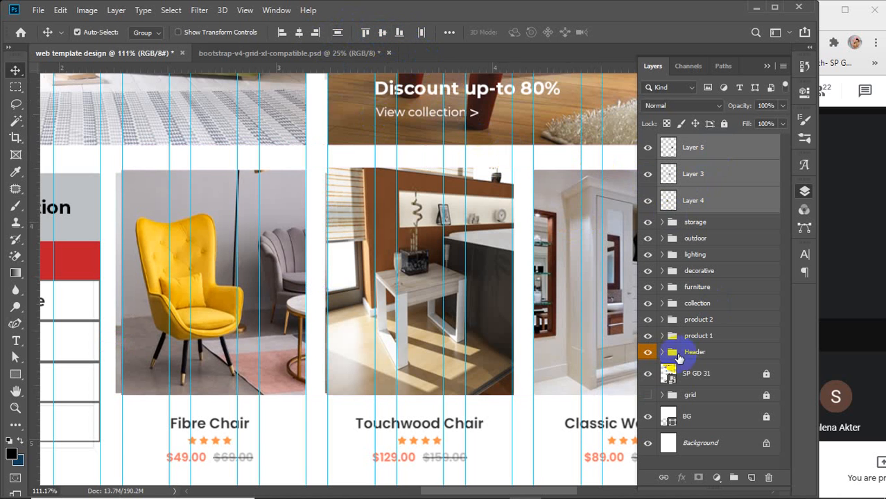
left_click(650, 374)
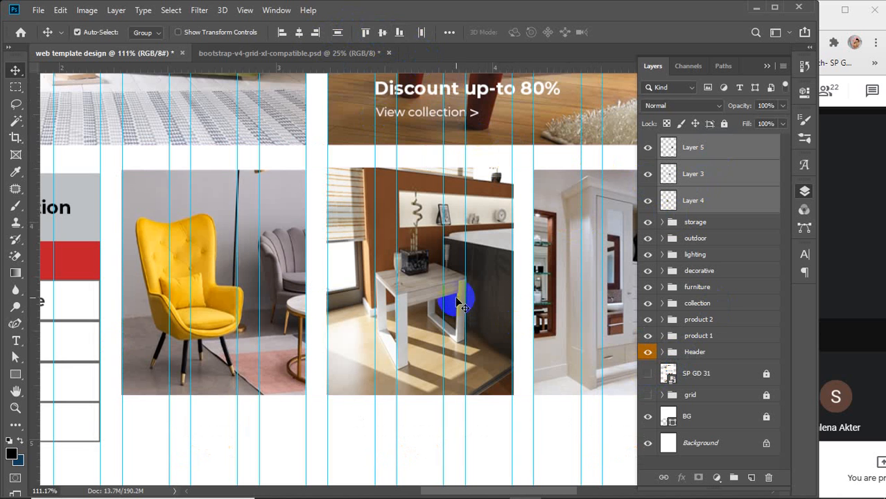
left_click_drag(455, 291, 406, 331)
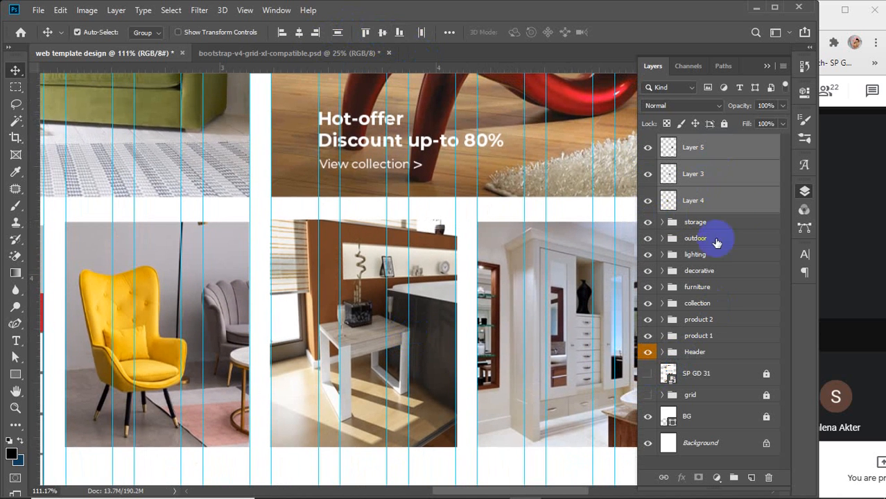
left_click(722, 150)
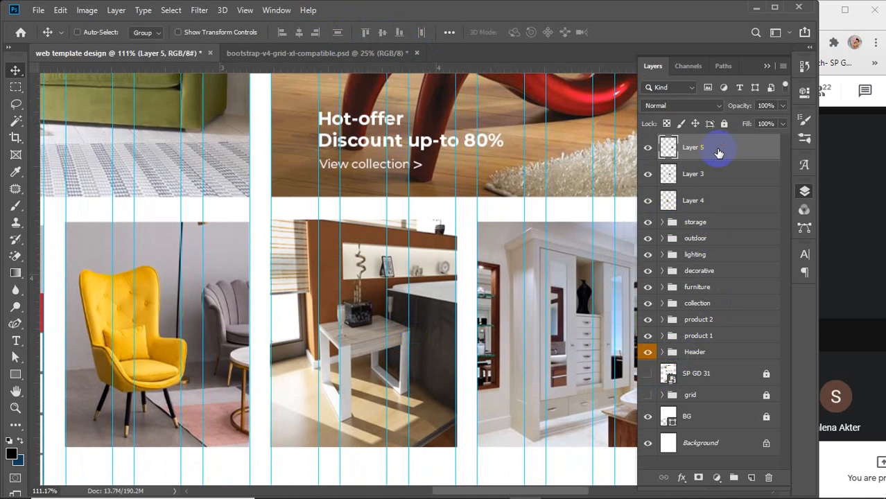
key("ctrl+t")
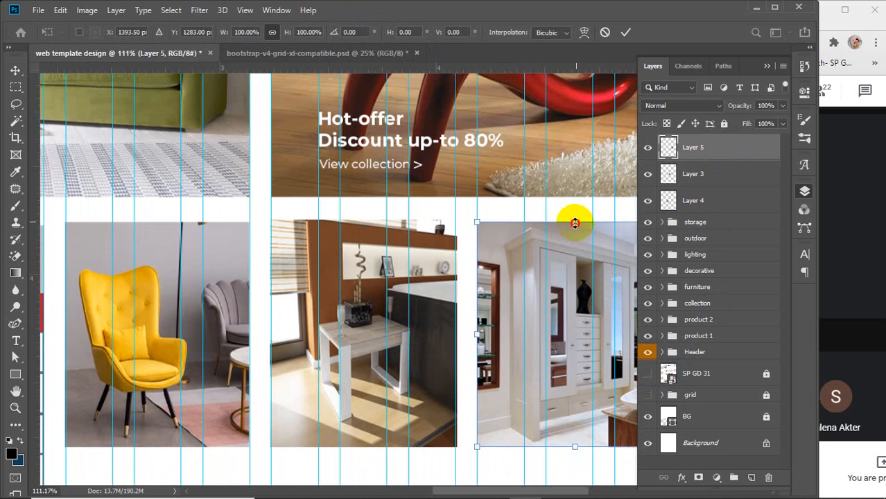
left_click_drag(575, 222, 573, 222)
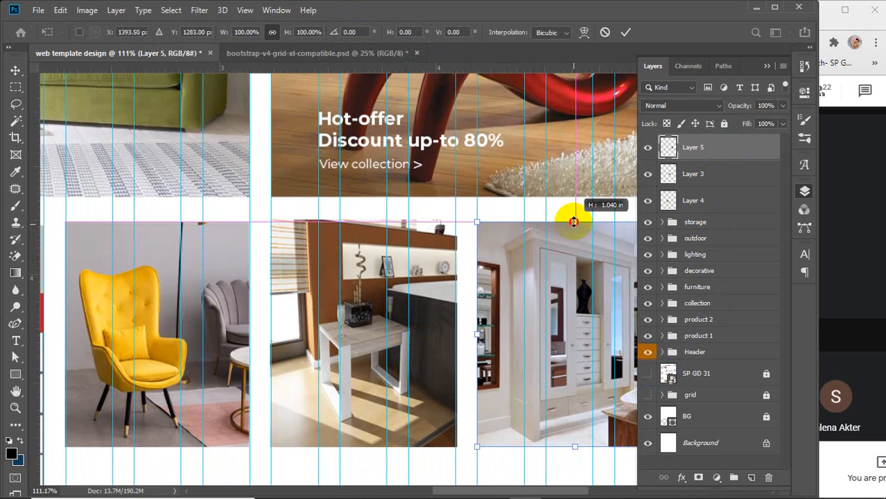
Lower the top edge of the table picture on Layer 3 to match the neighbouring pictures and apply the transform
left_click(708, 178)
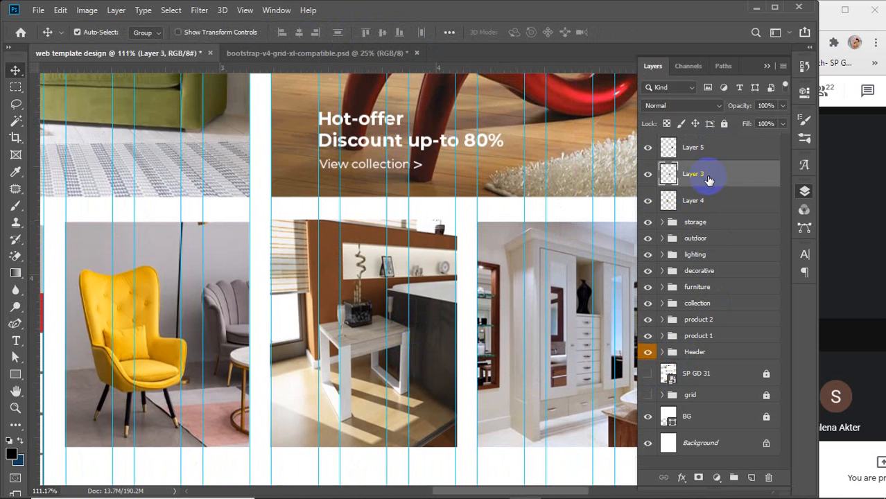
key("ctrl+t")
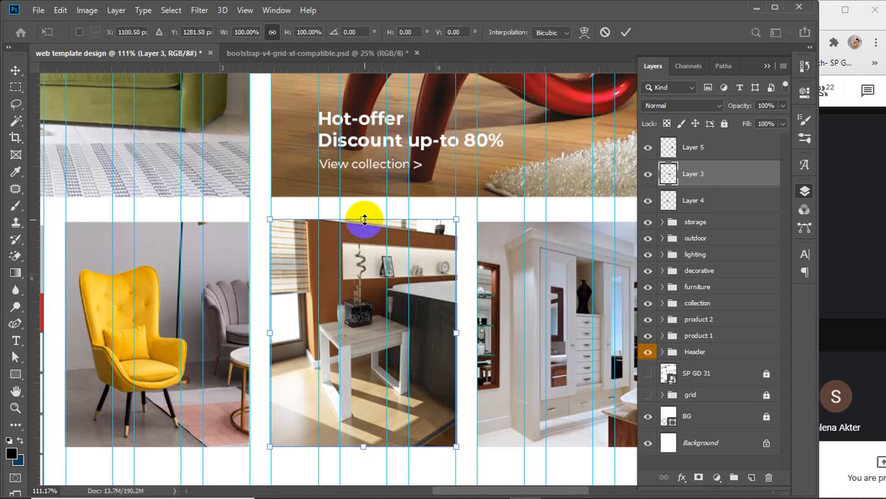
left_click_drag(362, 220, 362, 222)
left_click(626, 33)
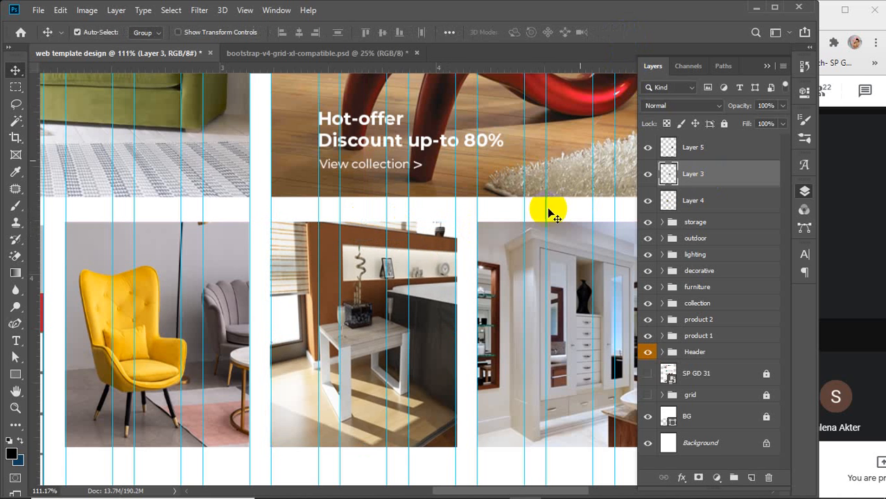
scroll(455, 277, "down", 5)
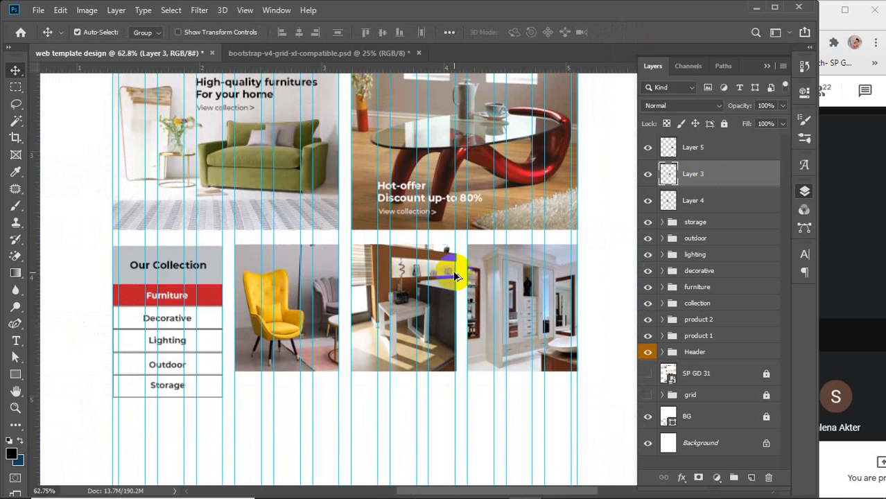
Select Layer 4, show the SP GD 31 reference layer, and draw a paragraph text box over the Fibre Chair caption
left_click(714, 147)
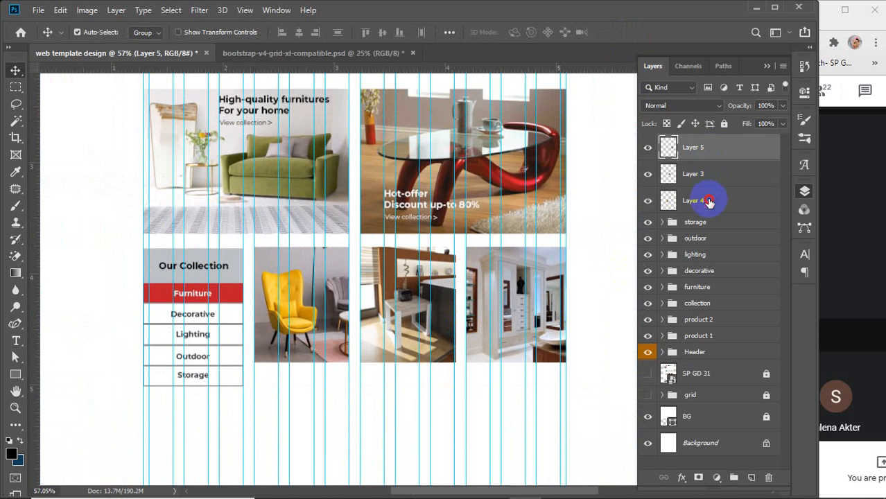
left_click(706, 200)
left_click(648, 373)
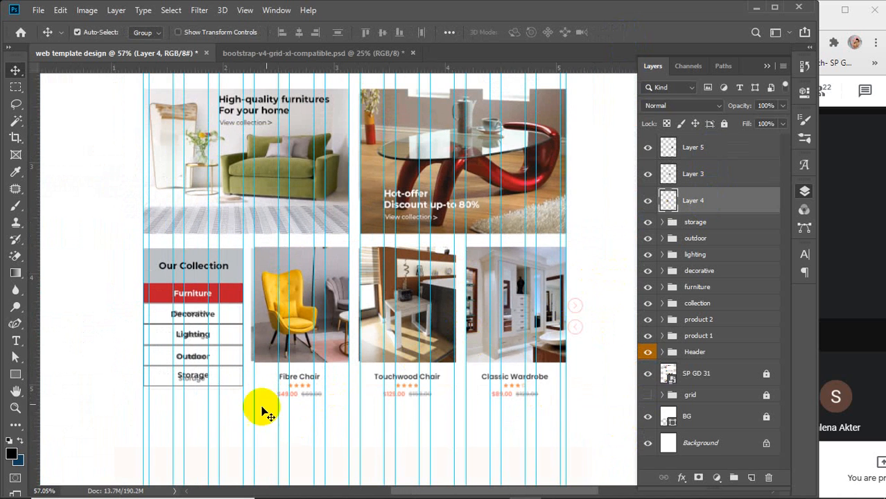
left_click(16, 340)
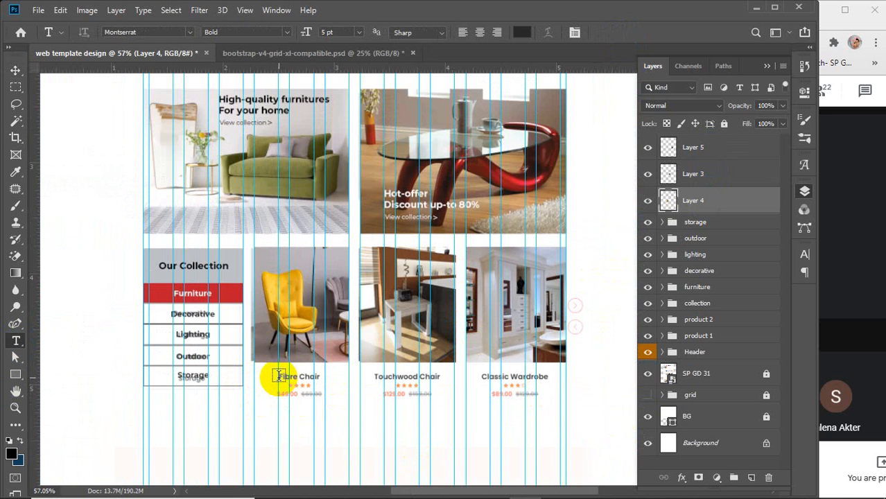
scroll(279, 375, "up", 6)
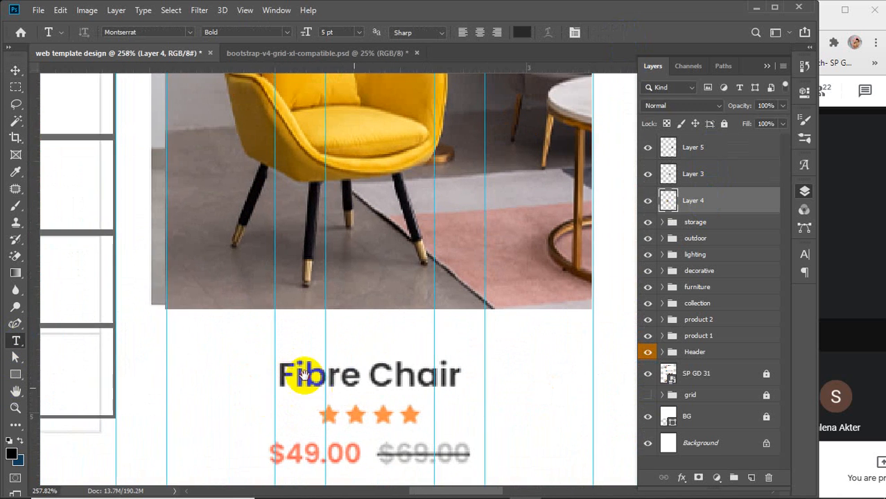
left_click_drag(302, 375, 386, 402)
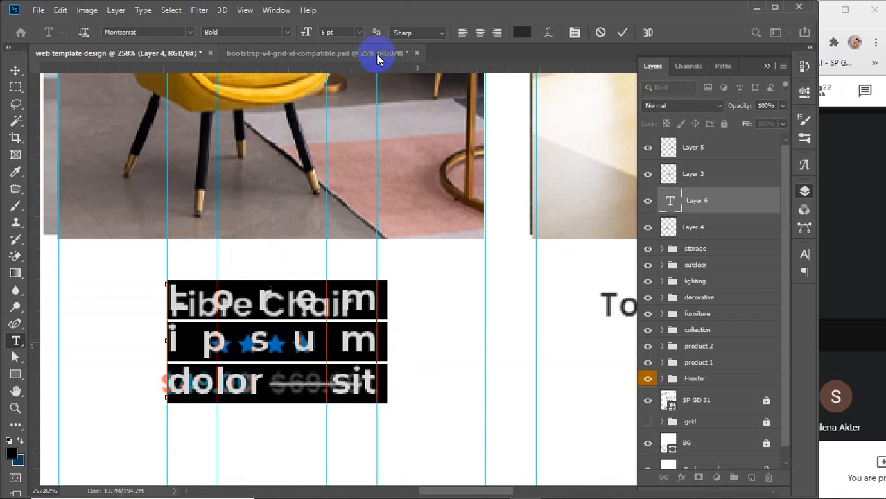
Set the placeholder text's font size to 4 pt and show the character settings
scroll(345, 32, "down", 2)
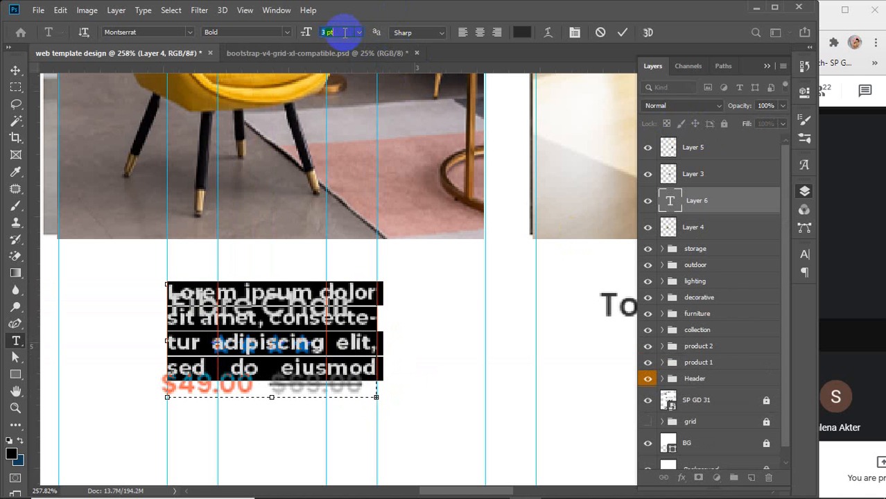
scroll(344, 32, "up", 1)
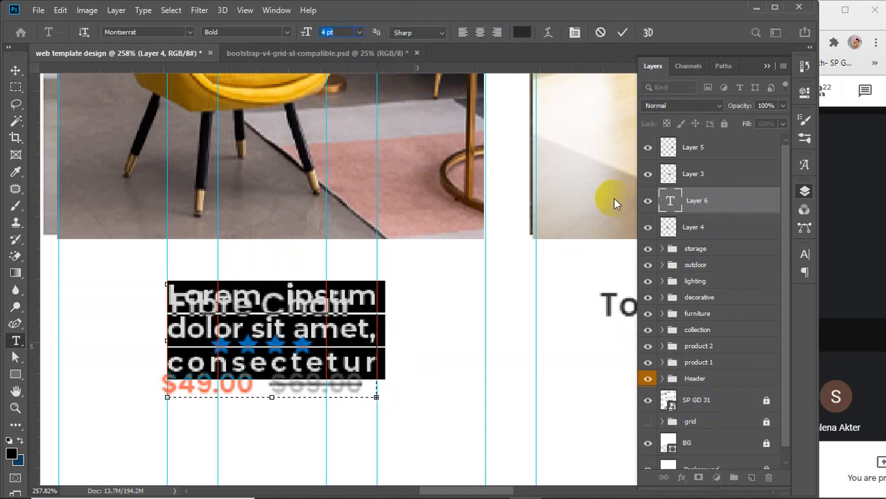
left_click(574, 32)
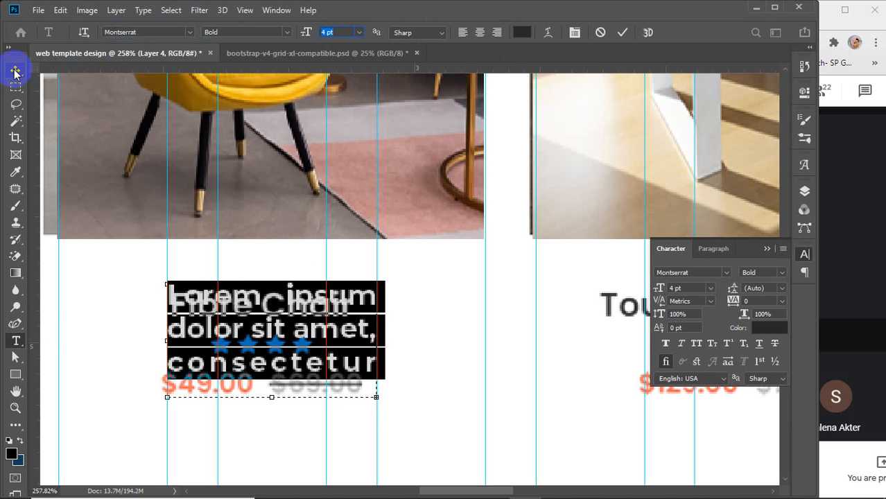
left_click(192, 353)
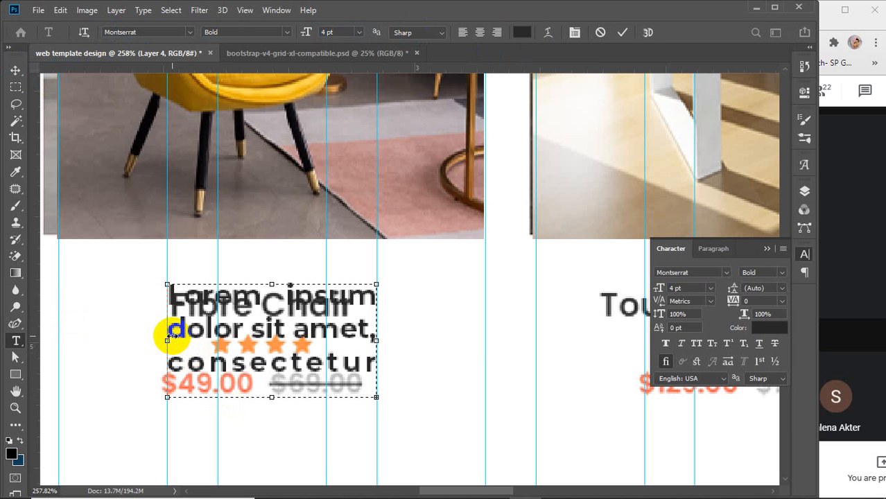
Replace the placeholder text from "consectetur" to the end with the price "$49.00"
left_click_drag(170, 358, 445, 366)
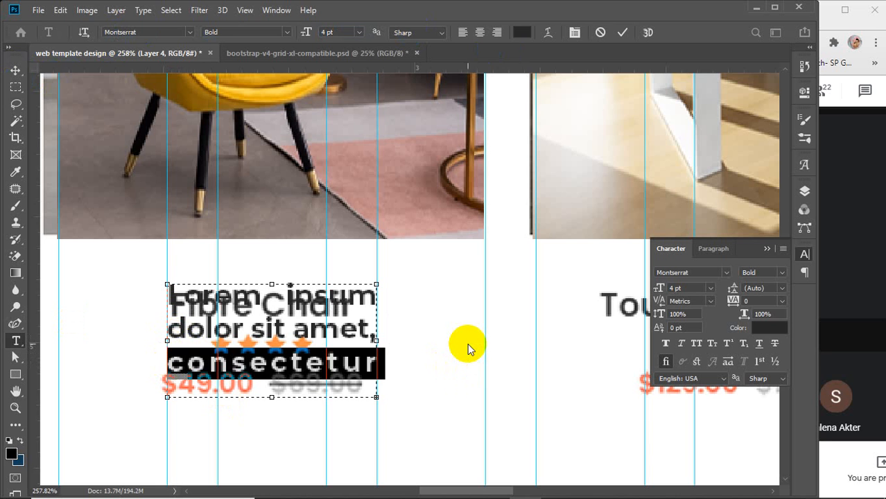
type("$")
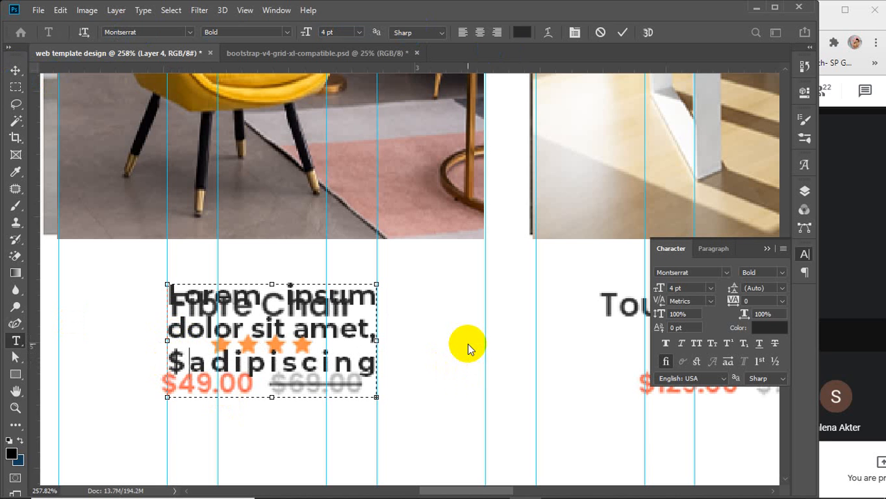
type("49")
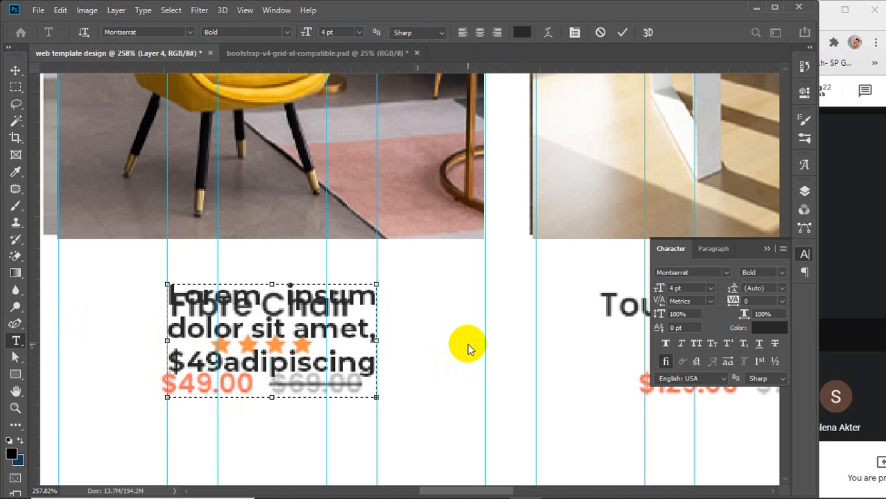
type(".00")
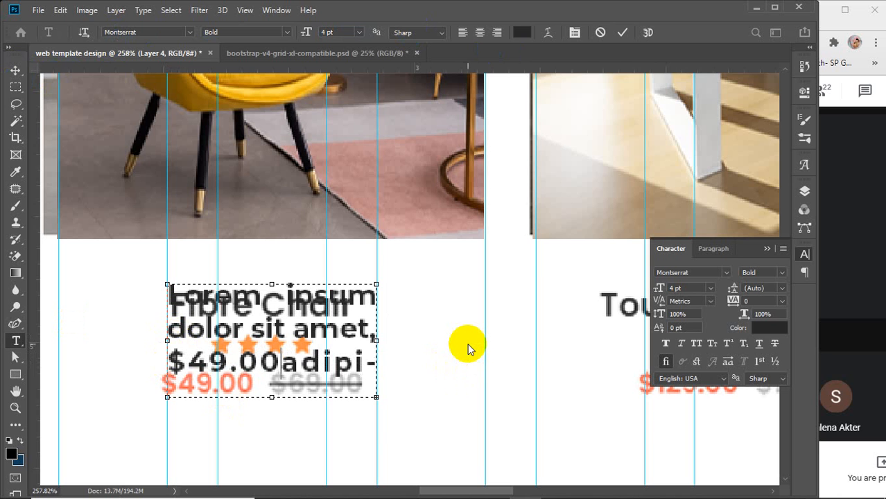
key("Delete")
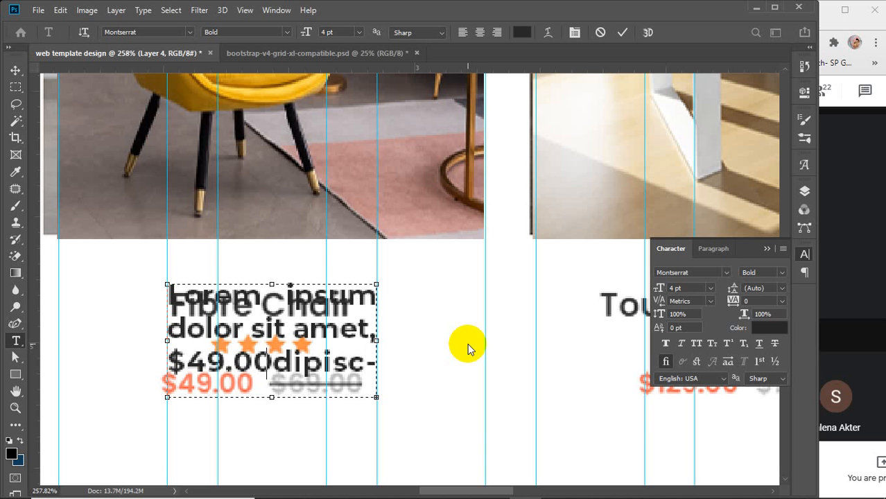
key("Delete")
key("Delete")
key("Delete")
key("Delete")
key("Delete")
key("Delete")
key("Delete")
key("Delete")
key("Delete")
key("Delete")
key("Delete")
key("Delete")
key("Delete")
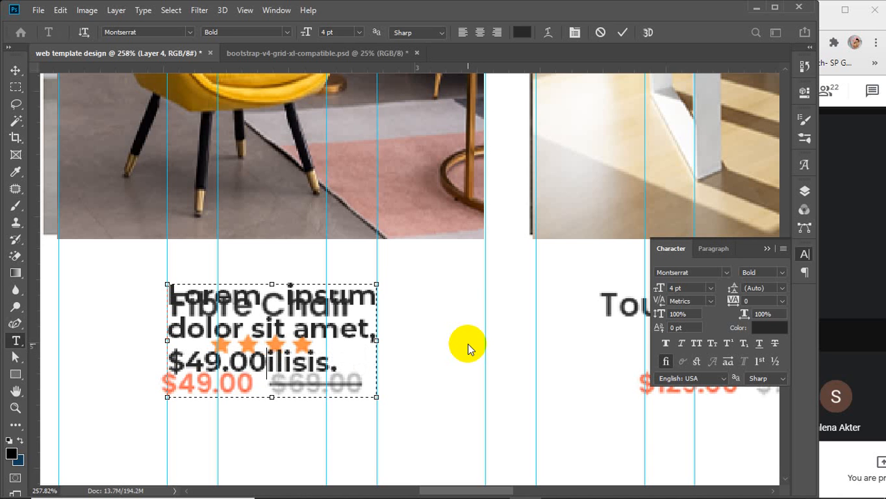
key("Delete")
key("Delete")
key("Delete")
key("Delete")
key("Delete")
key("Delete")
key("Delete")
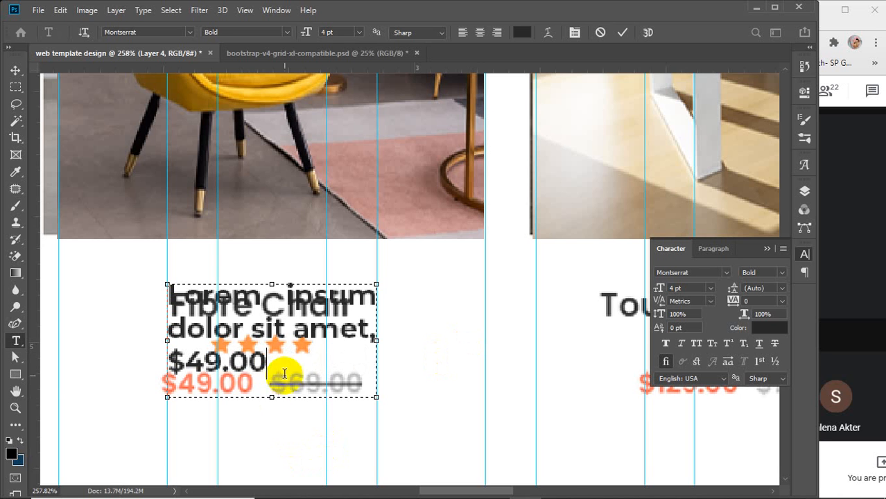
Colour the new $49.00 price text dark red (#a30303)
left_click_drag(269, 364, 63, 368)
left_click(768, 328)
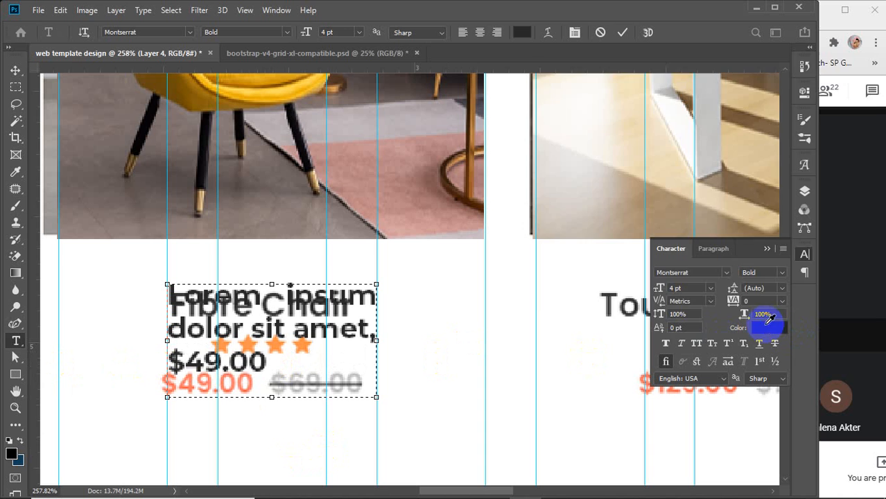
left_click(668, 114)
left_click_drag(668, 113, 705, 154)
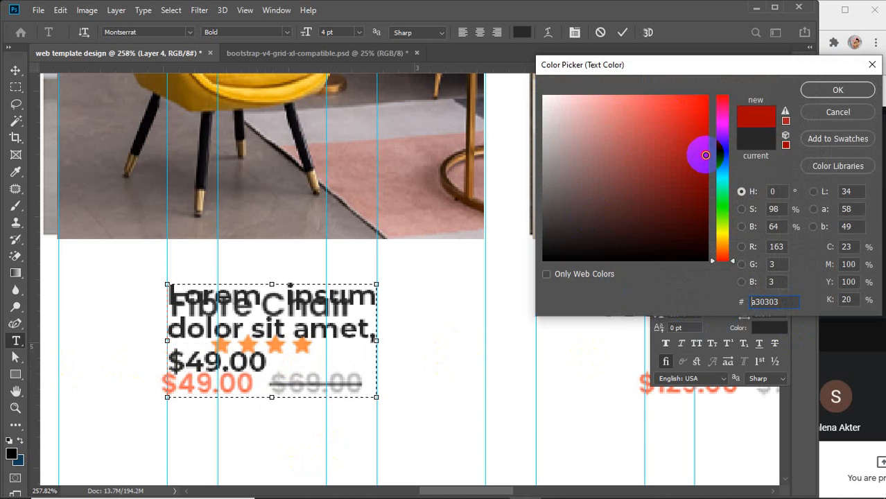
left_click(854, 90)
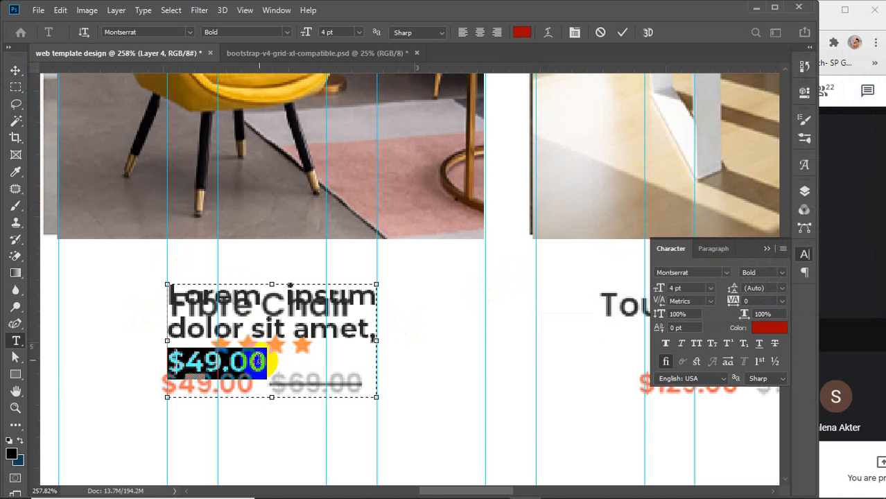
Add "*****" after the red $49.00 price, commit the text, and collapse the character settings
left_click(329, 399)
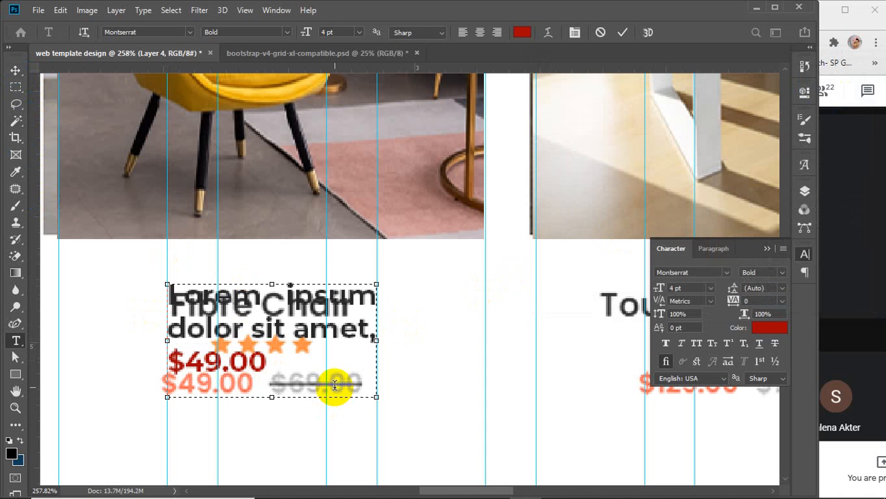
type("*****")
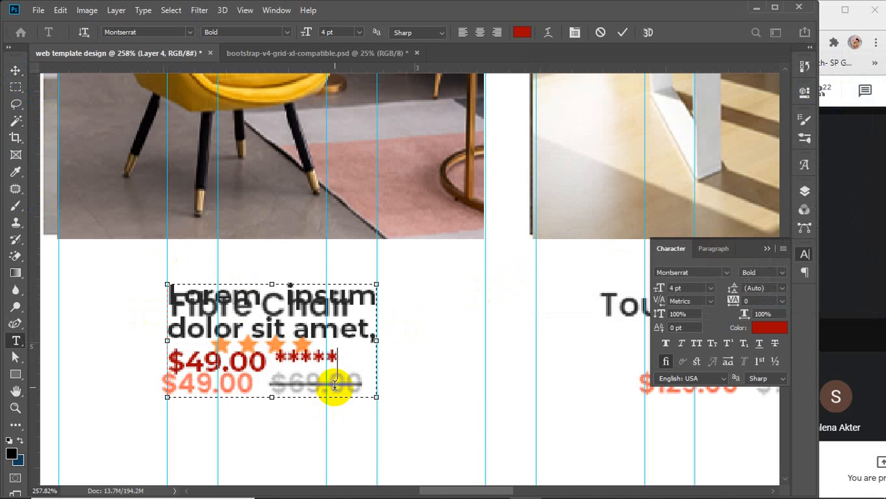
left_click(15, 70)
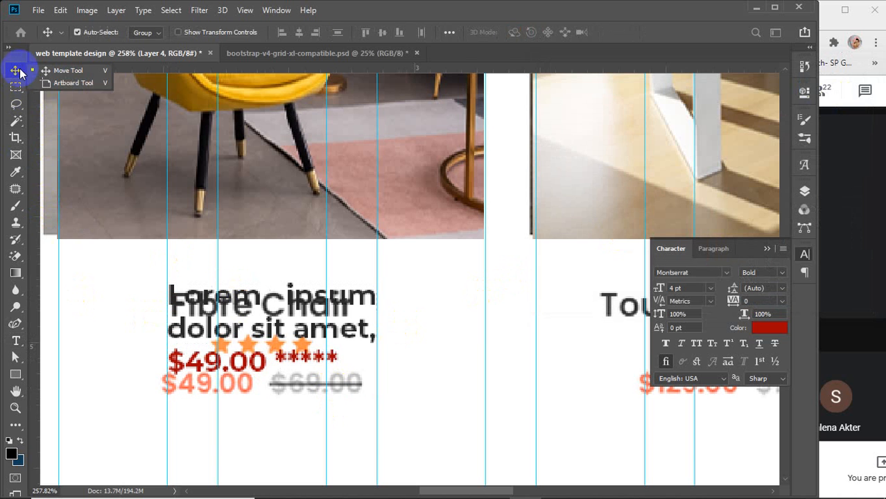
left_click(768, 248)
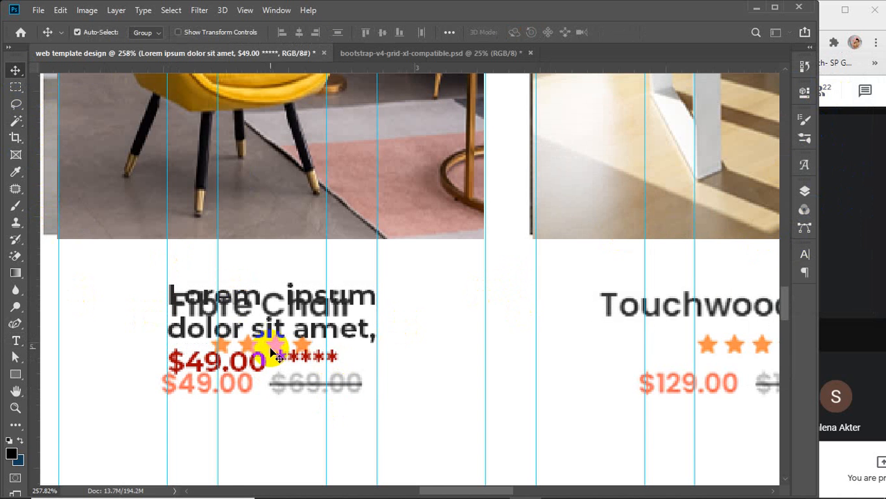
Set the yellow chair caption's paragraph to justified with the last line centred
scroll(260, 355, "down", 2)
scroll(264, 350, "down", 1)
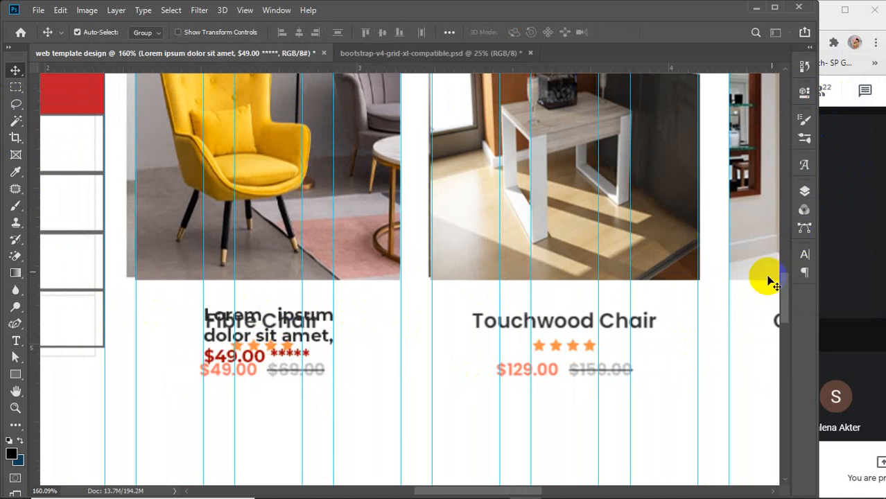
left_click(804, 253)
left_click(714, 248)
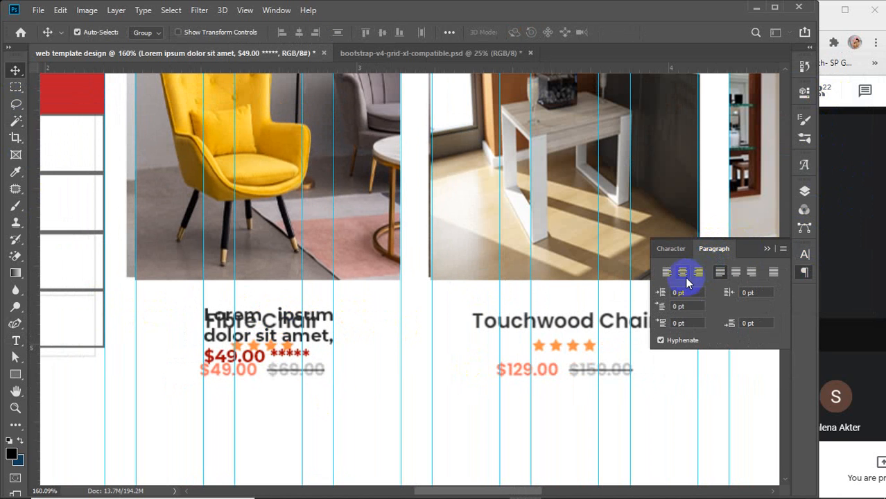
left_click(736, 273)
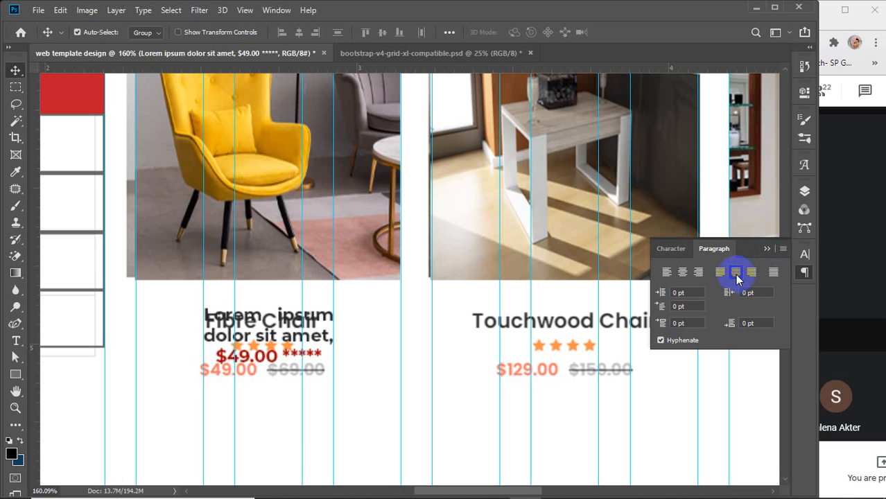
left_click(767, 248)
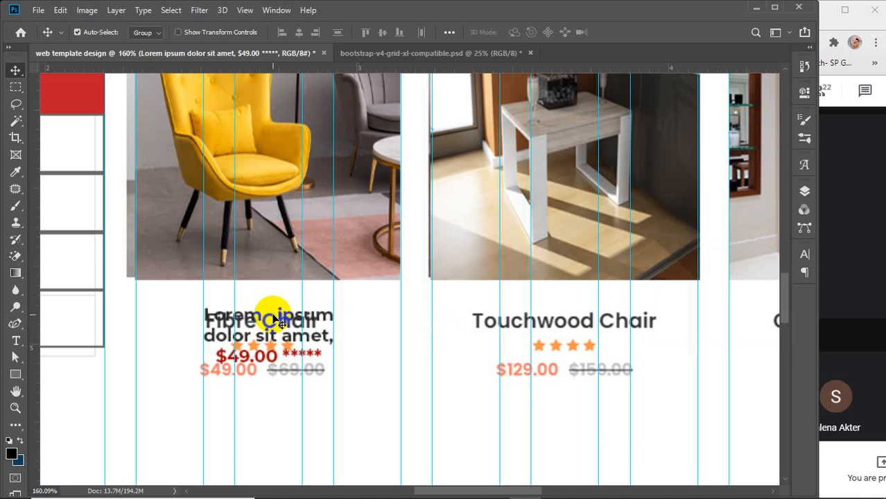
Centre the caption text horizontally with the yellow chair image on Layer 4
left_click(803, 193)
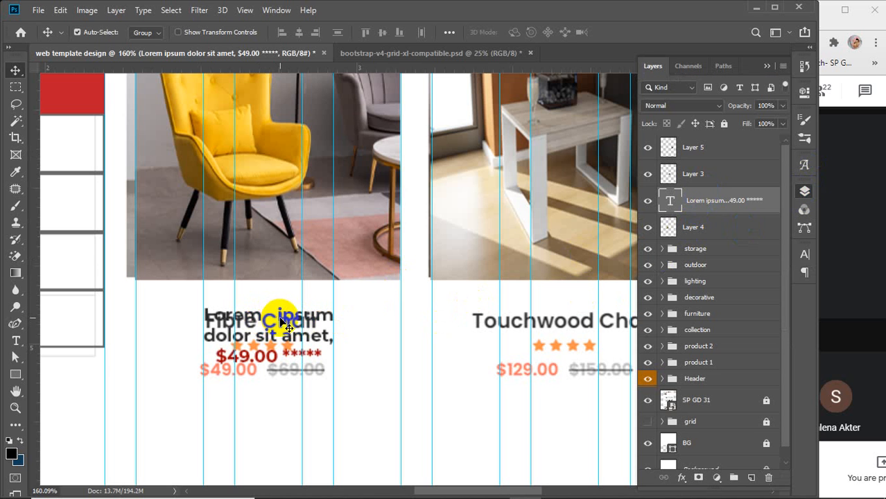
left_click(668, 228, "shift")
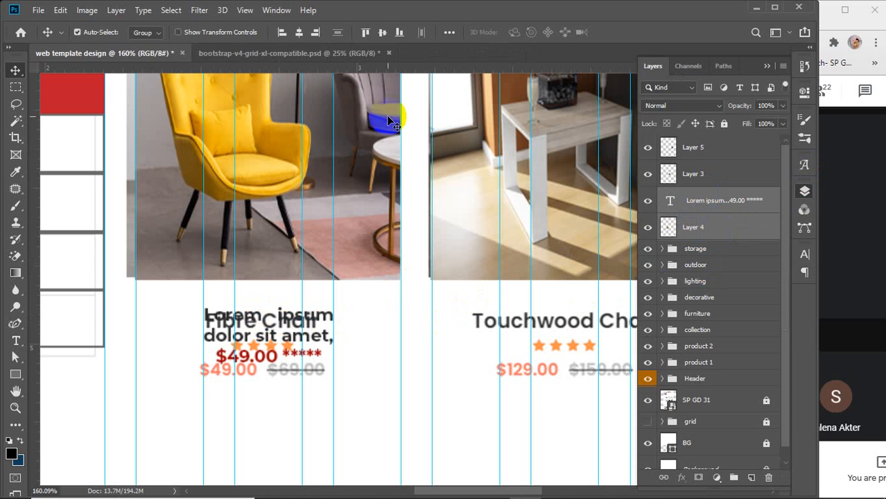
left_click(298, 32)
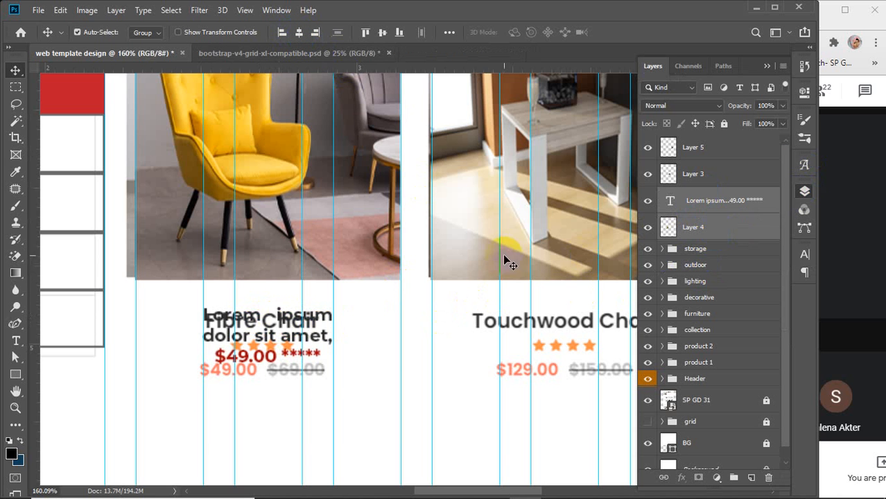
Set auto-select to Layer and place a copy of the chair caption beneath the middle table image
left_click_drag(514, 342, 380, 344)
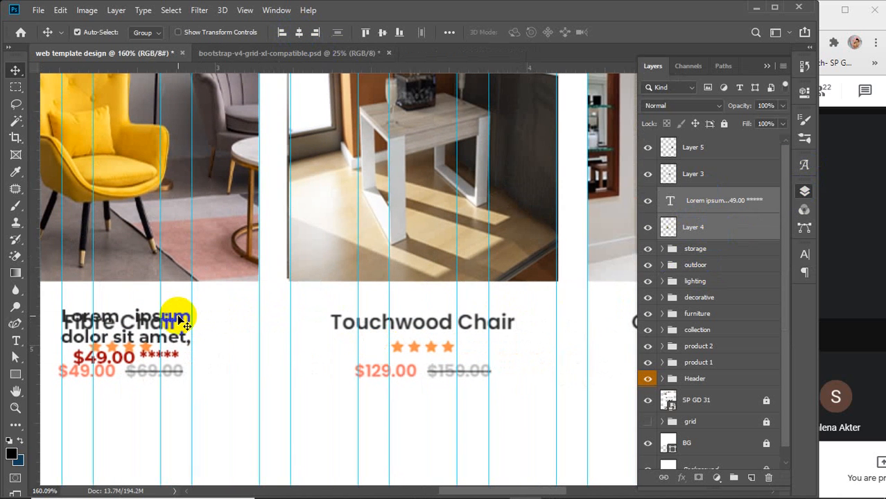
left_click(150, 32)
left_click(151, 54)
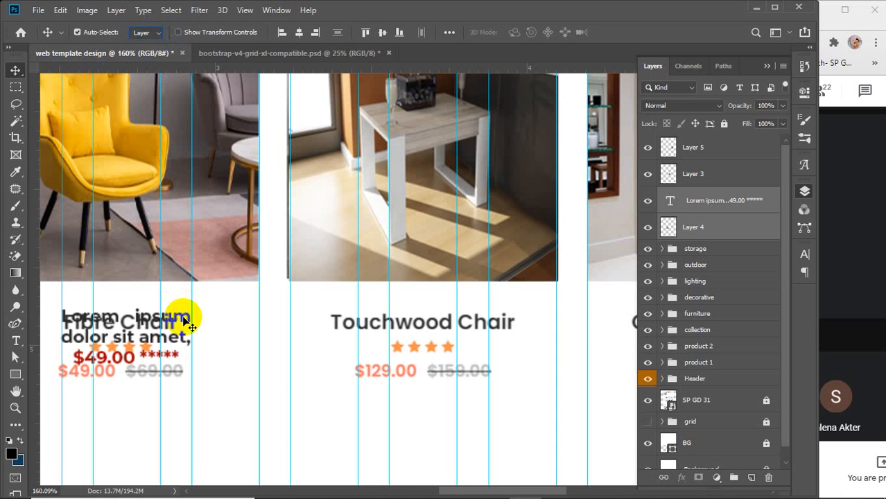
left_click(740, 195)
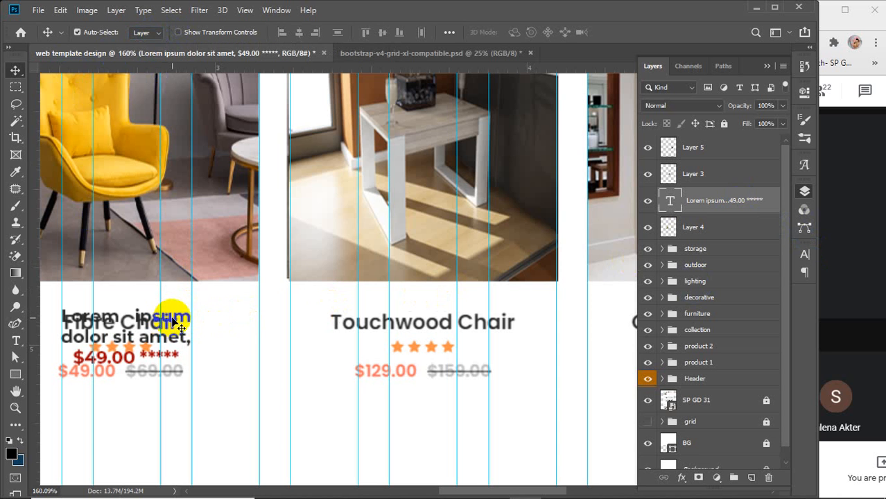
left_click_drag(178, 317, 525, 303)
Move the copied caption's layer directly above Layer 3 and centre it horizontally with the table image
left_click_drag(730, 202, 722, 174)
left_click(703, 201, "shift")
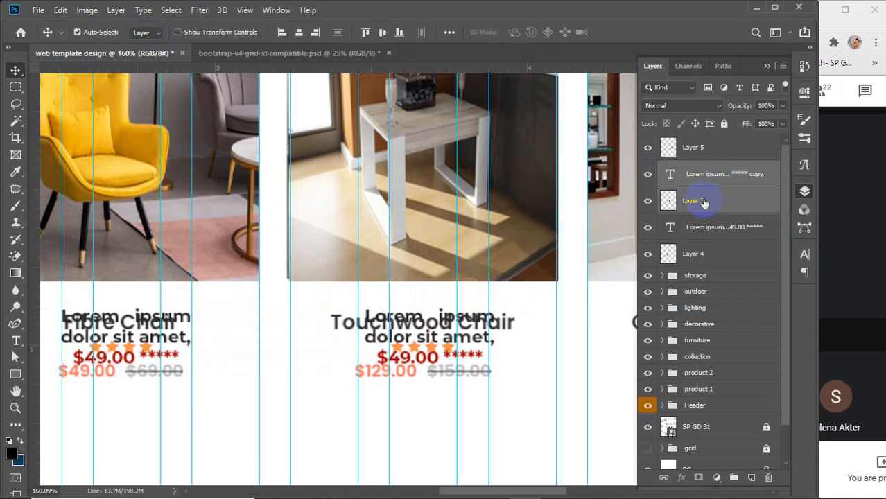
left_click(298, 36)
Place another copy of the caption beneath the wardrobe image
left_click(729, 154)
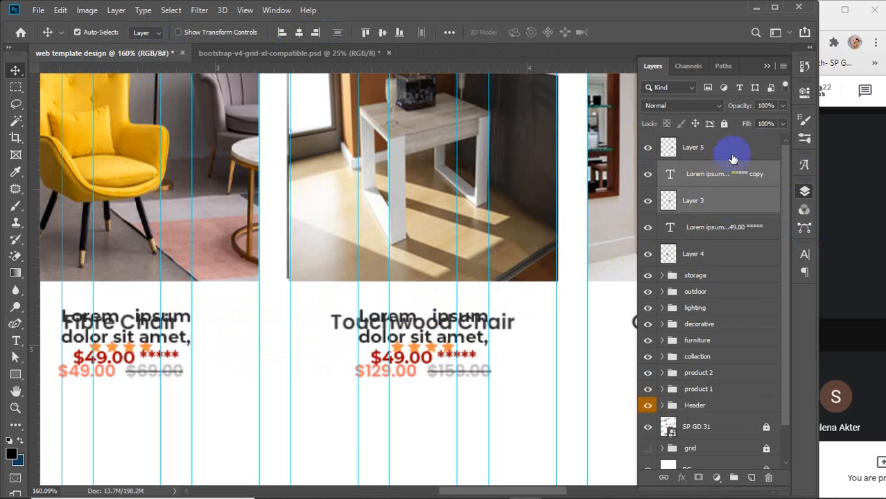
left_click(713, 151)
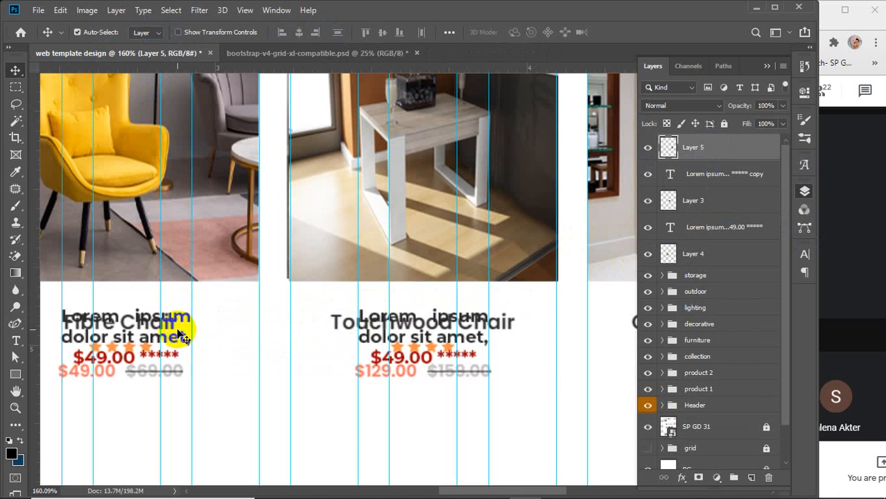
left_click_drag(421, 337, 218, 330)
left_click_drag(174, 346, 461, 340)
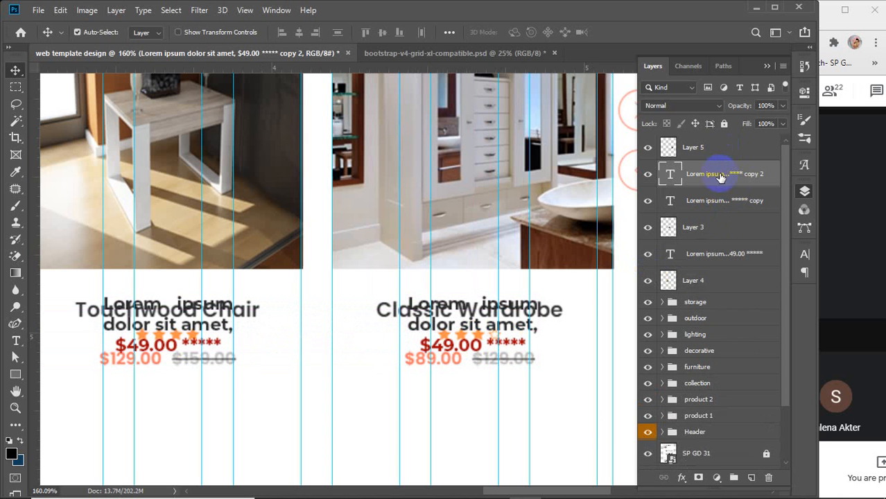
Move the wardrobe caption's layer above Layer 5 and centre it horizontally with the wardrobe image
left_click_drag(725, 177, 720, 154)
left_click(721, 174)
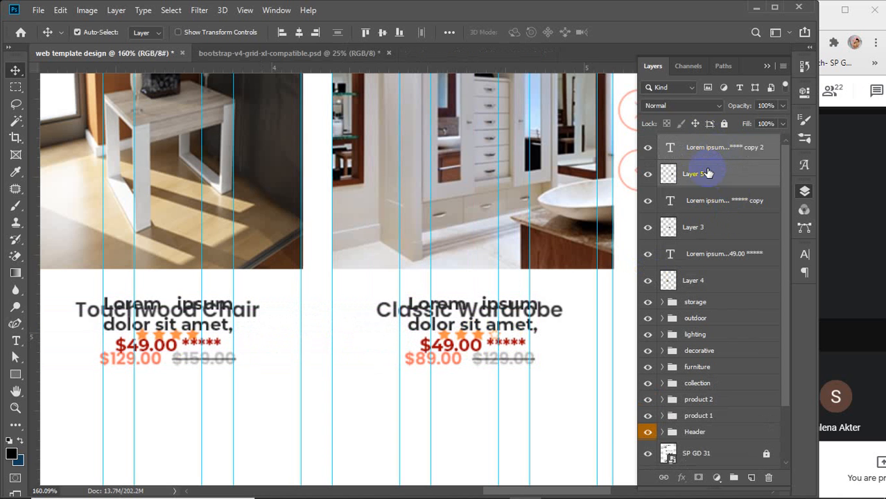
left_click(301, 36)
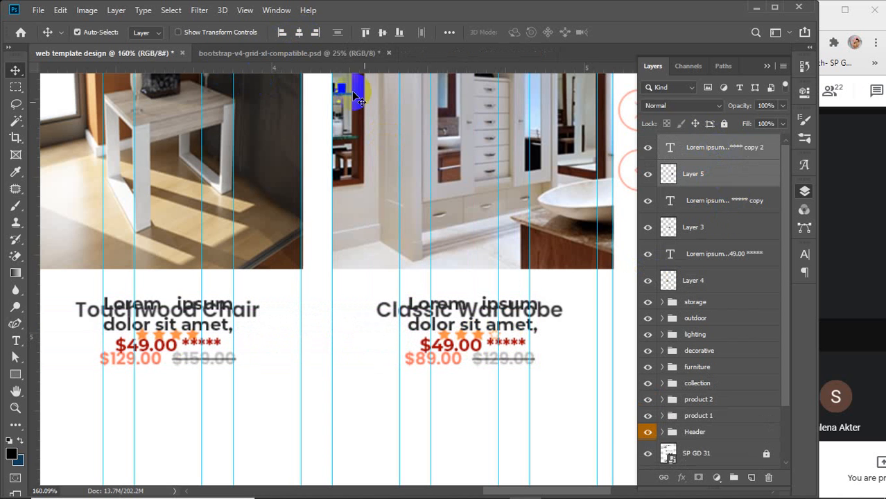
Group Layer 4 with its caption text and name the group "fiver chair"
scroll(494, 344, "down", 4)
scroll(494, 345, "down", 1)
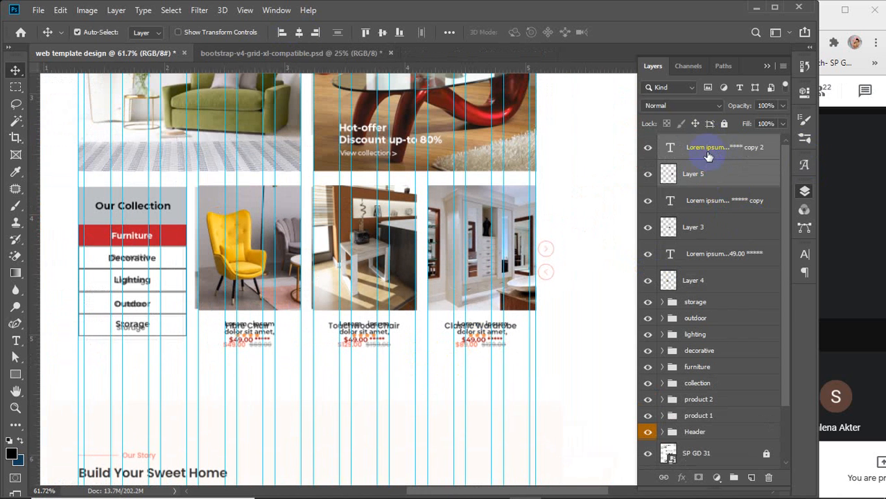
left_click(708, 282)
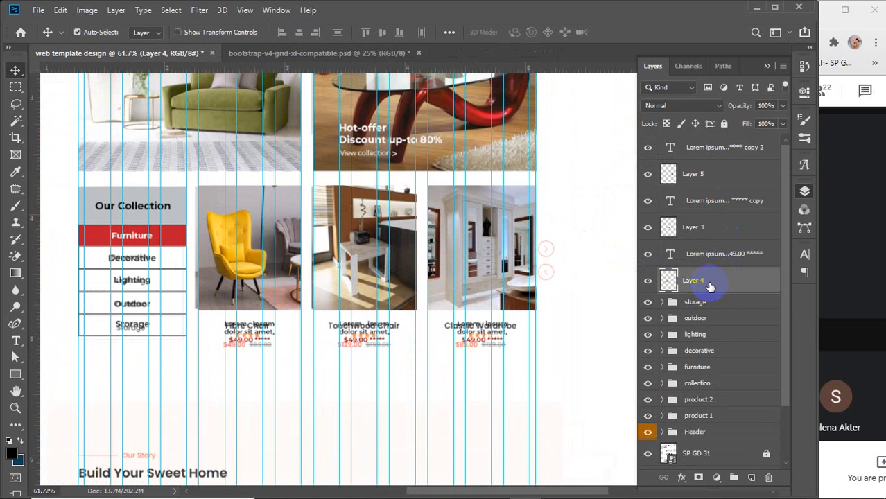
left_click(709, 256, "ctrl")
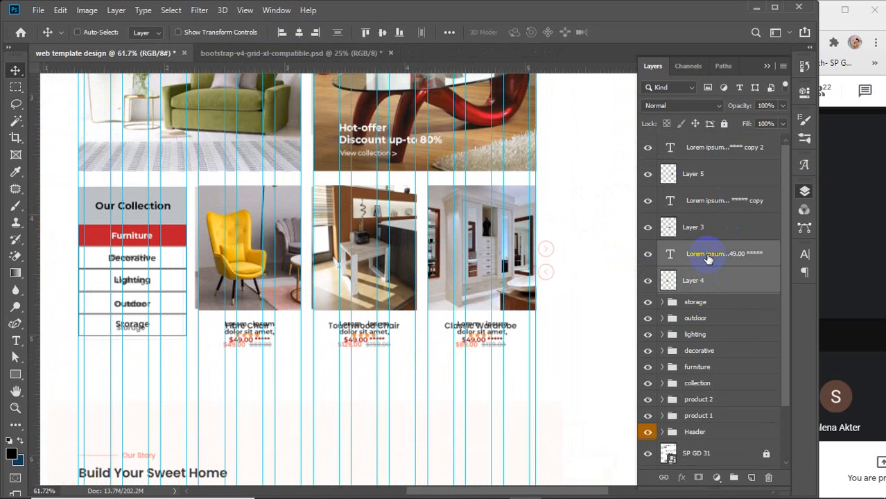
key("ctrl+g")
double_click(697, 250)
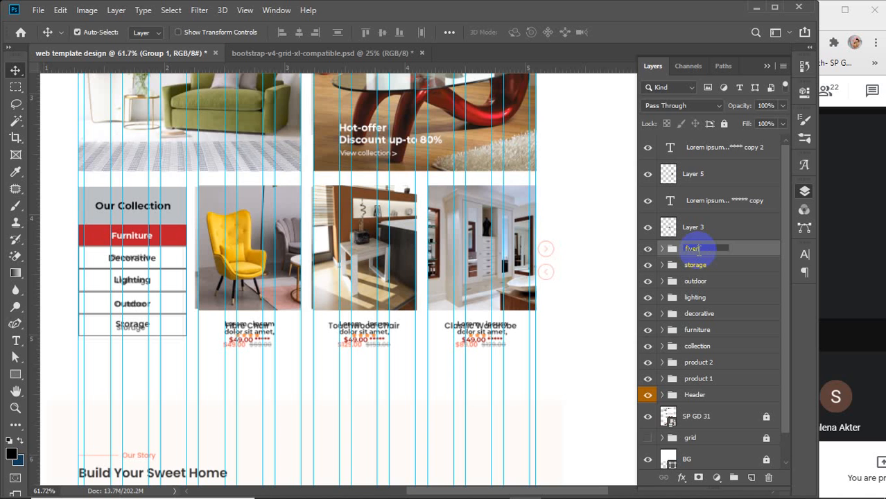
type("fiver chair")
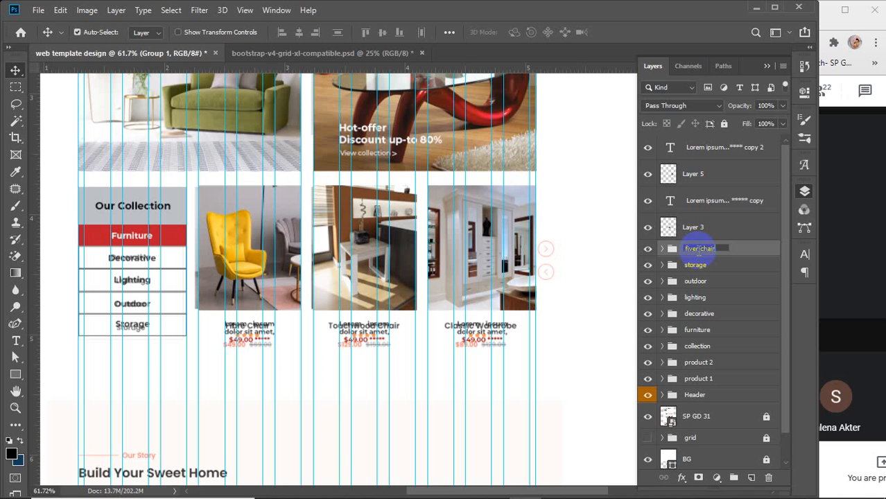
key("Return")
Group Layer 3 with its caption text and name the group "tea table"
left_click(714, 228)
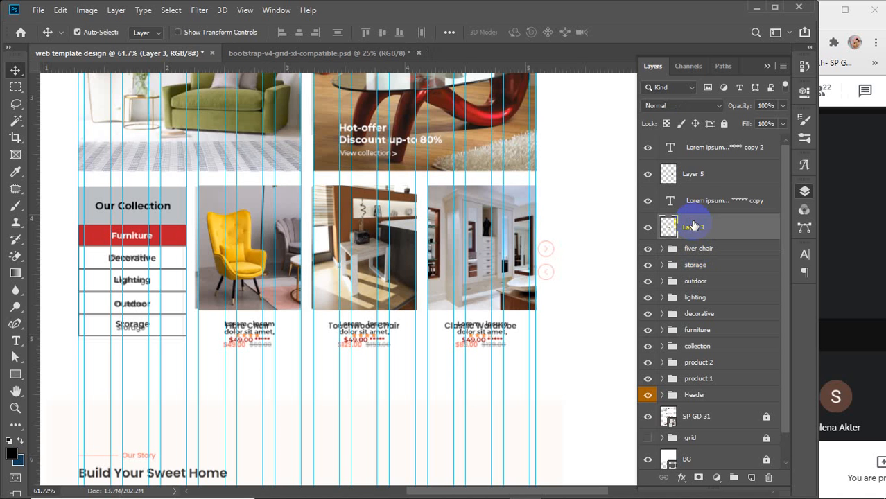
left_click(713, 204, "shift")
key("ctrl+g")
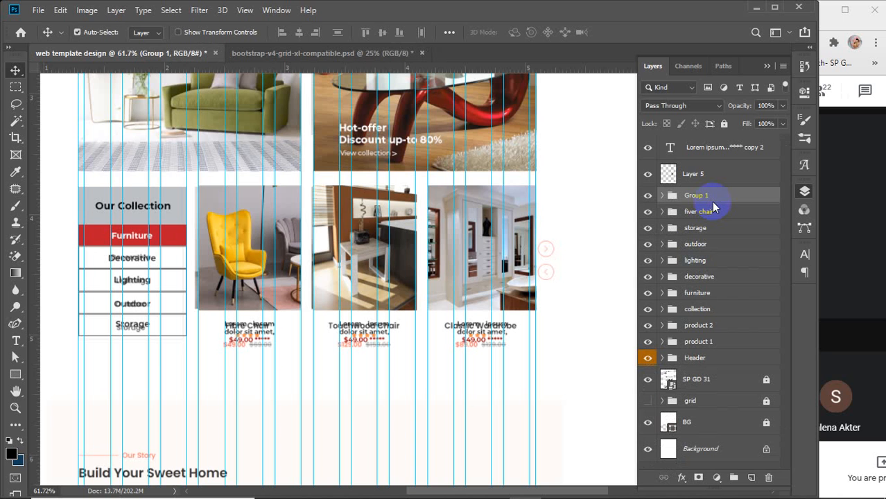
double_click(704, 196)
key("Return")
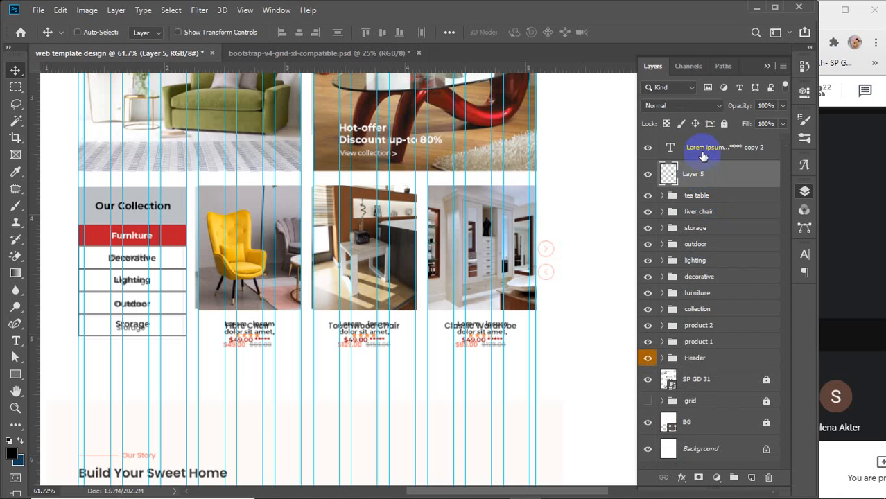
Group Layer 5 with its caption text, name the group "almirah" and deselect all layers
left_click(704, 154, "shift")
key("ctrl+g")
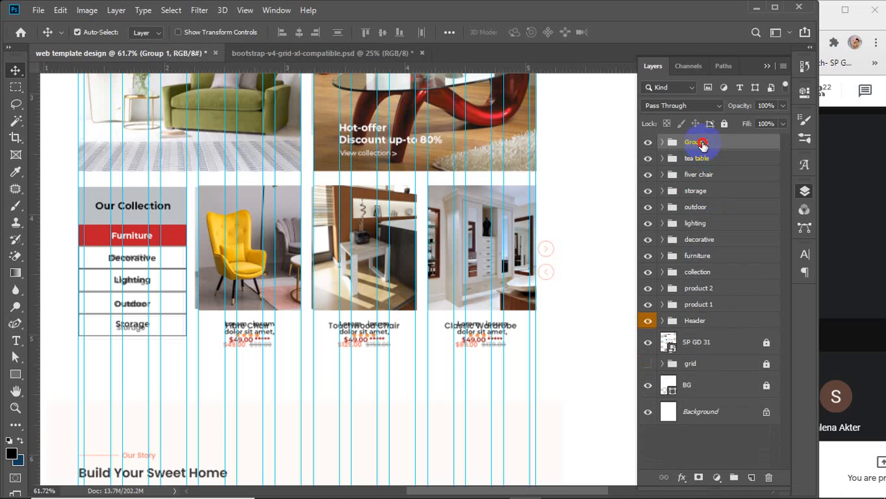
double_click(698, 142)
left_click(741, 148, "ctrl")
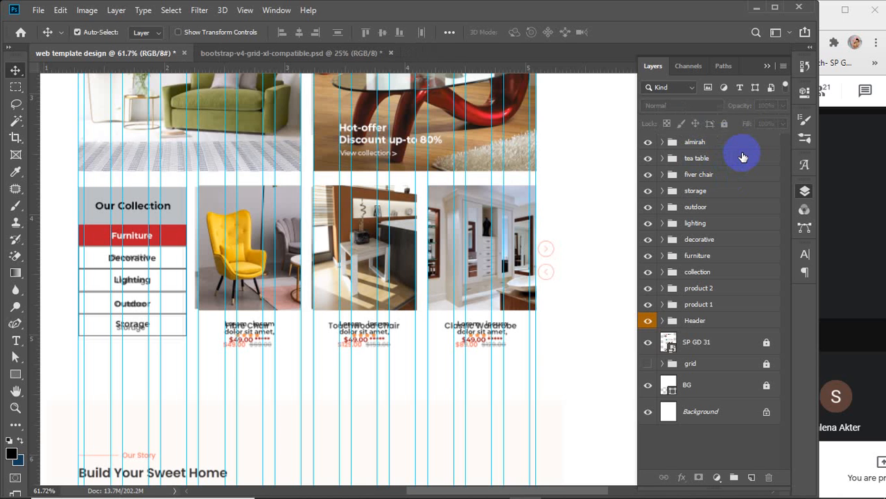
Draw a circle about 38 px wide with white fill and a 1 px red stroke over the upper arrow icon
left_click(15, 374)
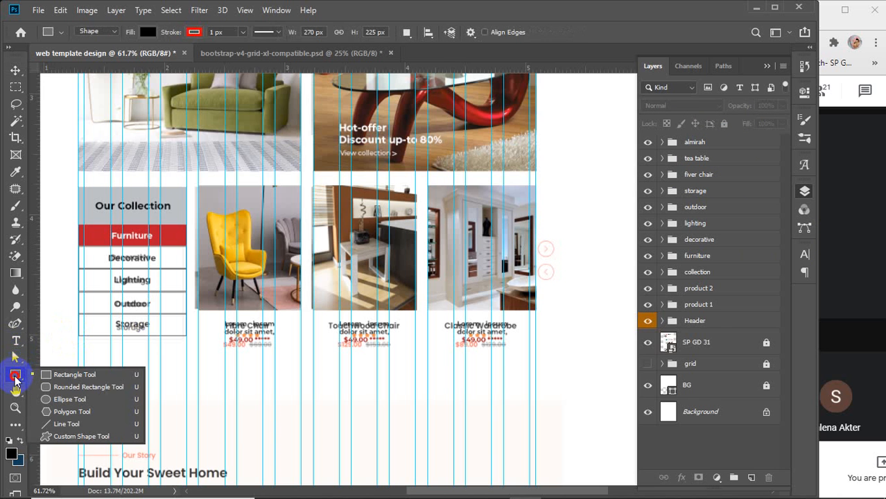
left_click(69, 399)
scroll(560, 251, "up", 6)
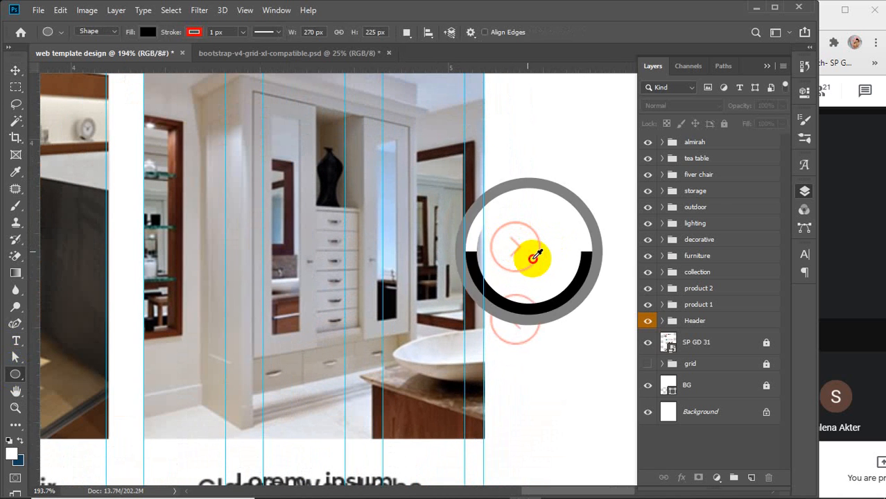
key("x")
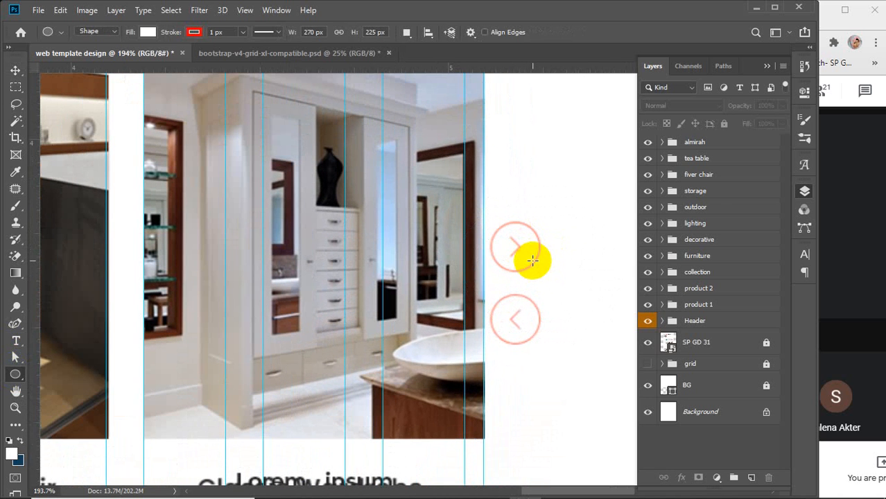
left_click_drag(522, 251, 547, 271)
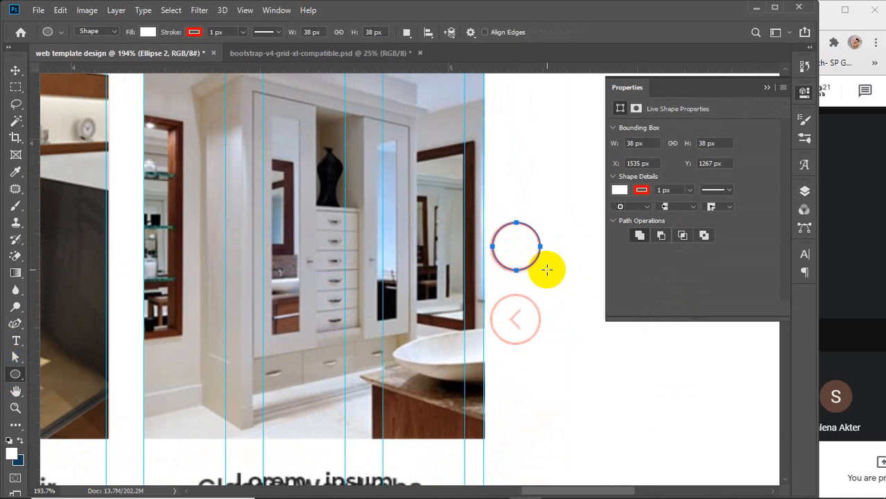
Set the new circle's fill to no color and collapse the shape properties
key("v")
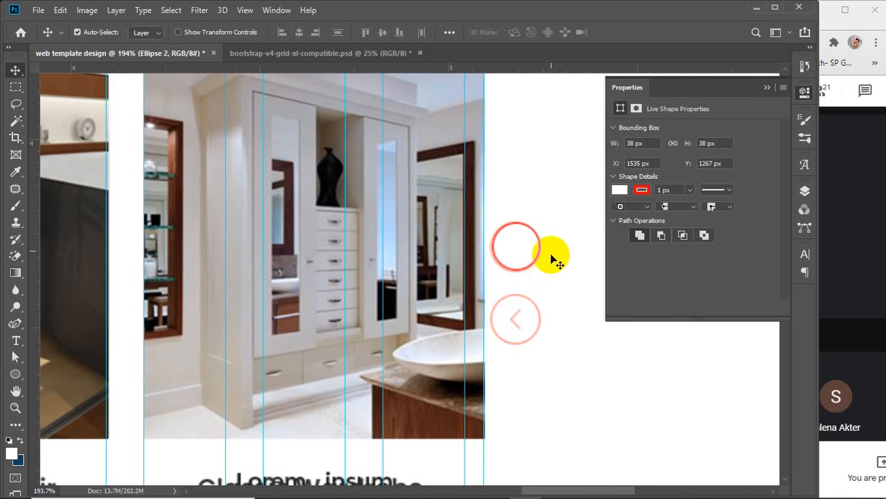
left_click(619, 190)
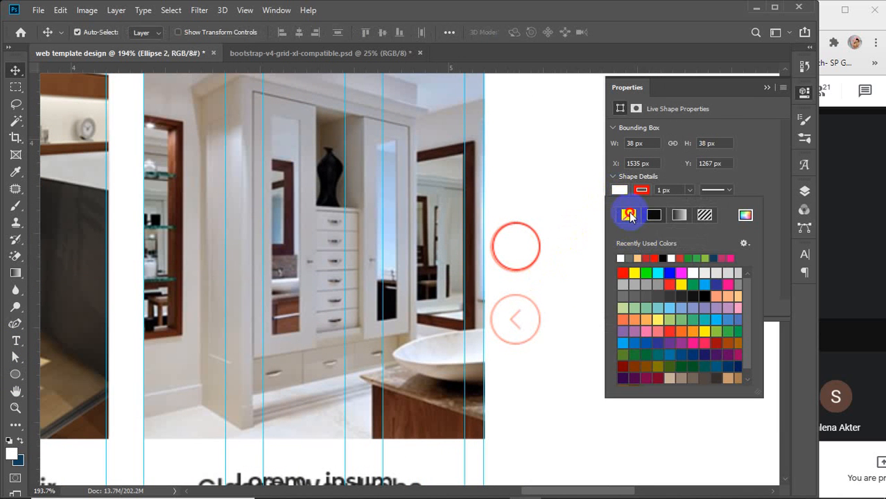
left_click(628, 215)
left_click(764, 89)
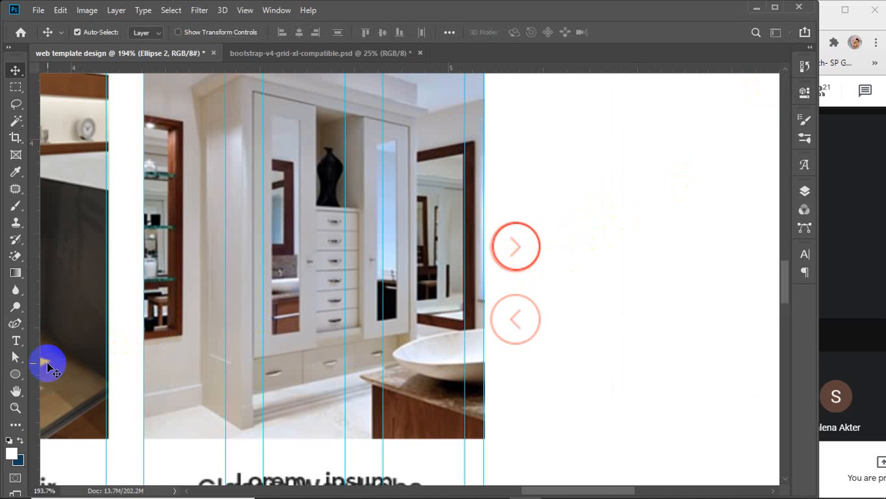
Add a ">" text character in the blank area beside the upper circle and colour it red
left_click(17, 350)
left_click(16, 344)
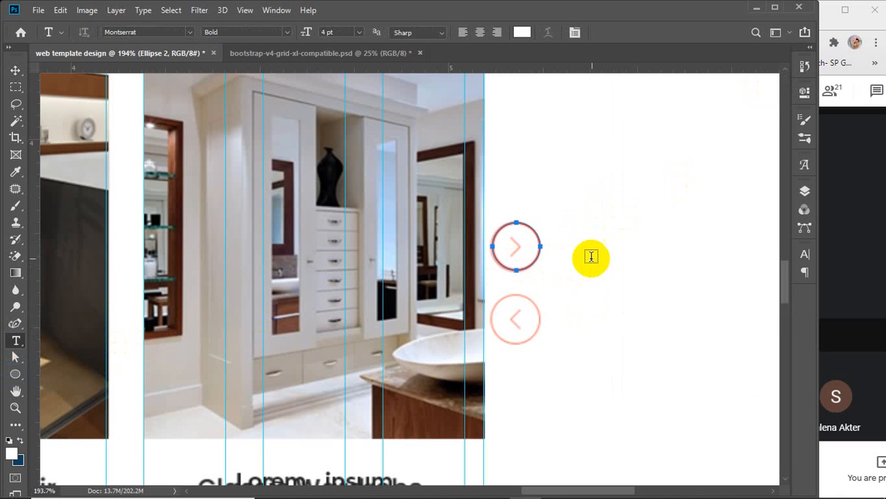
left_click(632, 248)
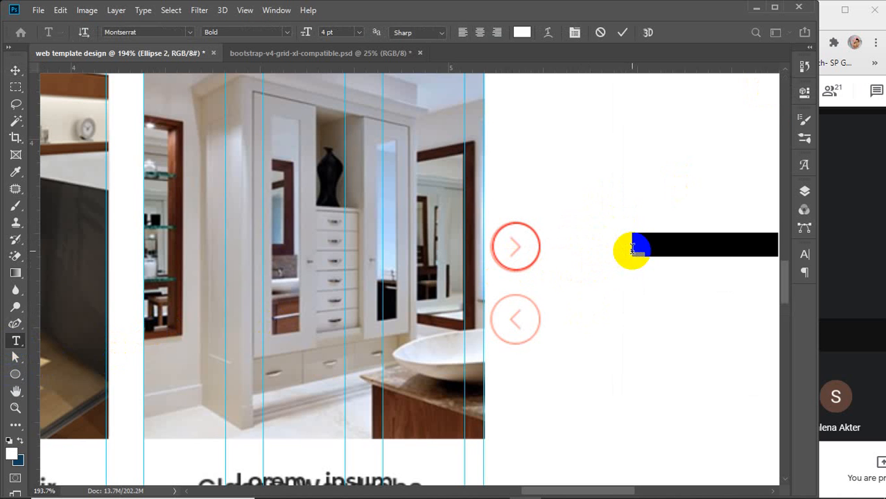
key("BackSpace")
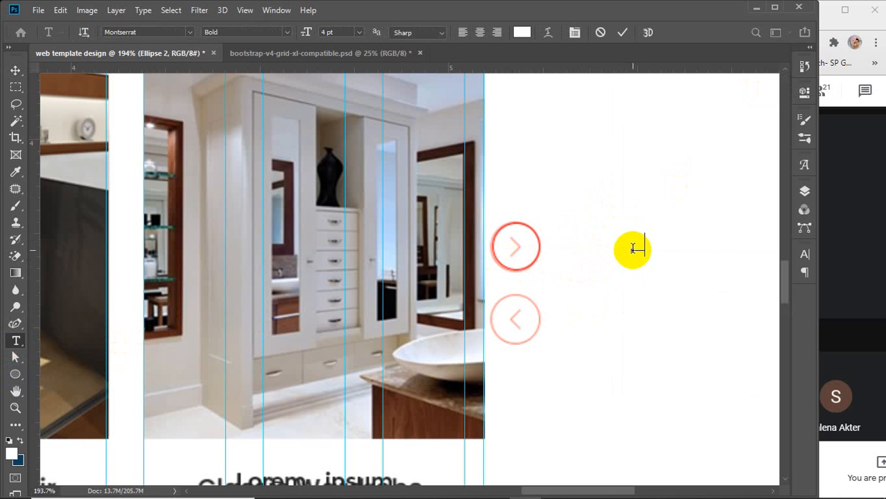
left_click_drag(646, 249, 617, 251)
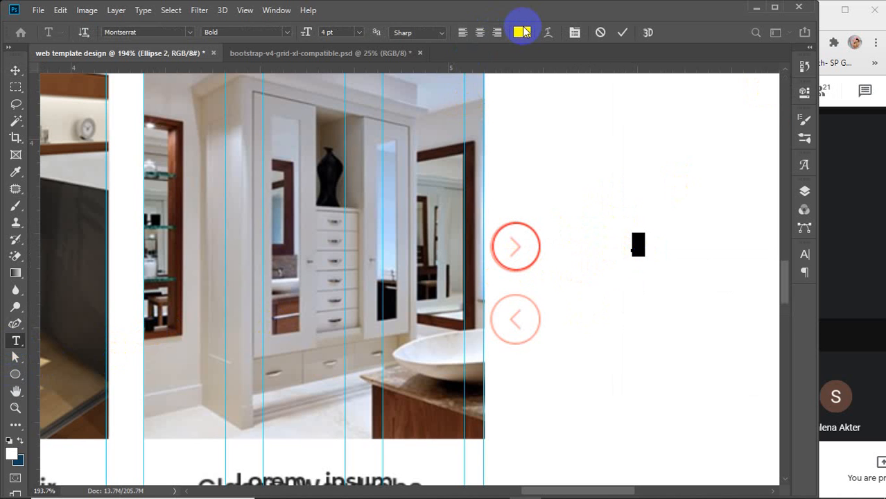
left_click(522, 32)
mouse_move(678, 206)
left_mouse_down()
mouse_move(710, 192)
mouse_move(689, 183)
mouse_move(689, 153)
mouse_move(707, 144)
left_mouse_up()
left_click(822, 98)
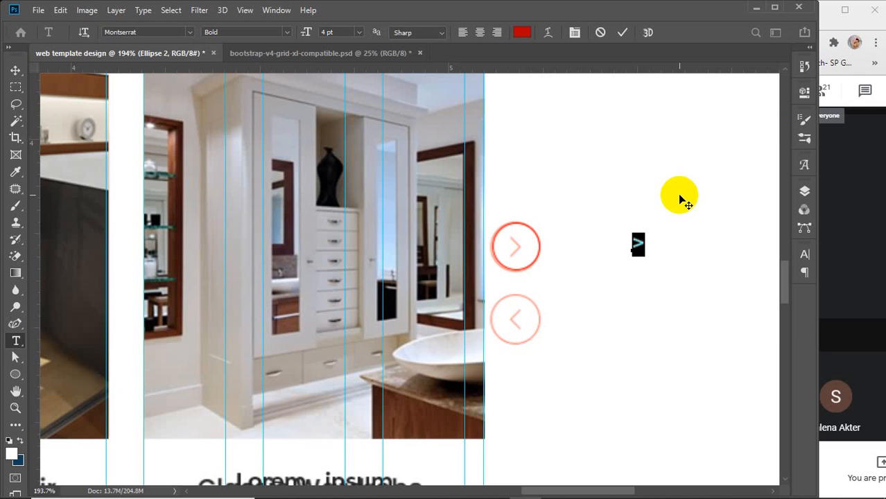
Set the ">" character to 7 pt in the Light font style and commit the text
left_click(335, 32)
key("Up")
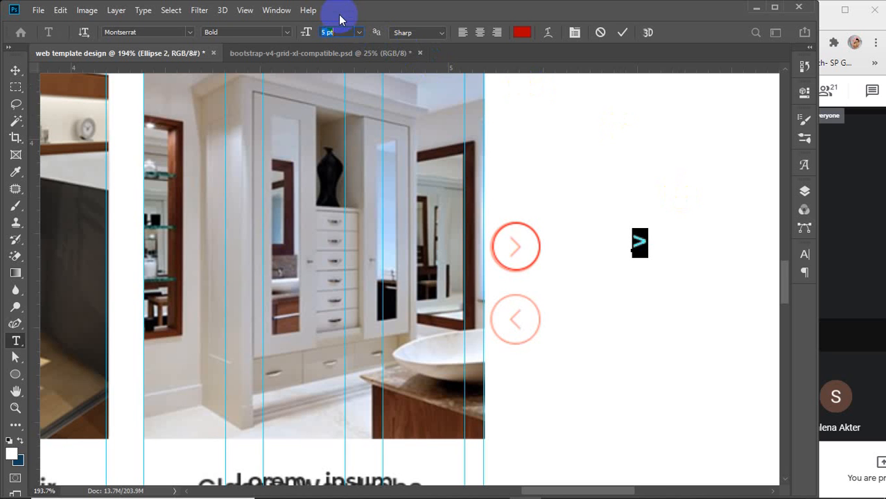
key("Up")
key("Up")
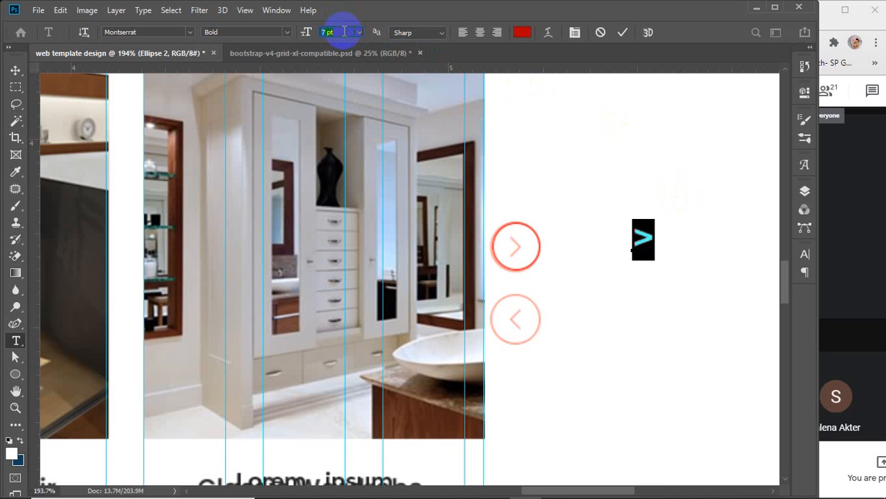
left_click(287, 32)
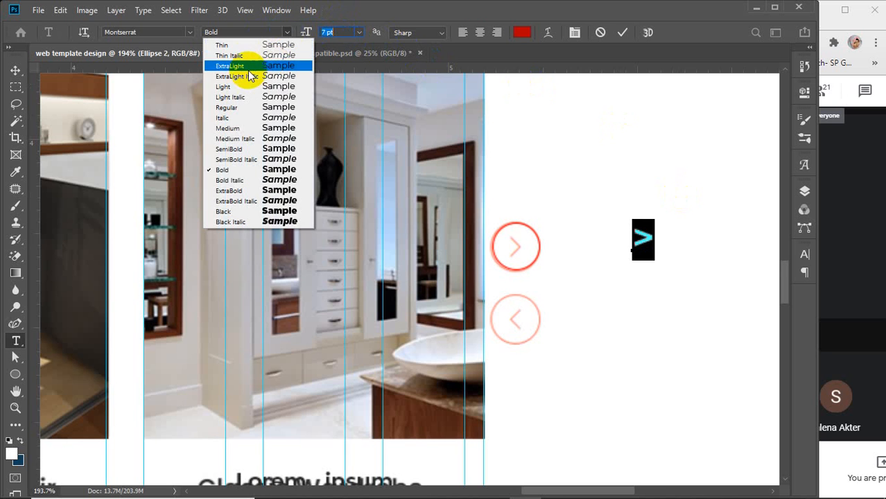
left_click(236, 44)
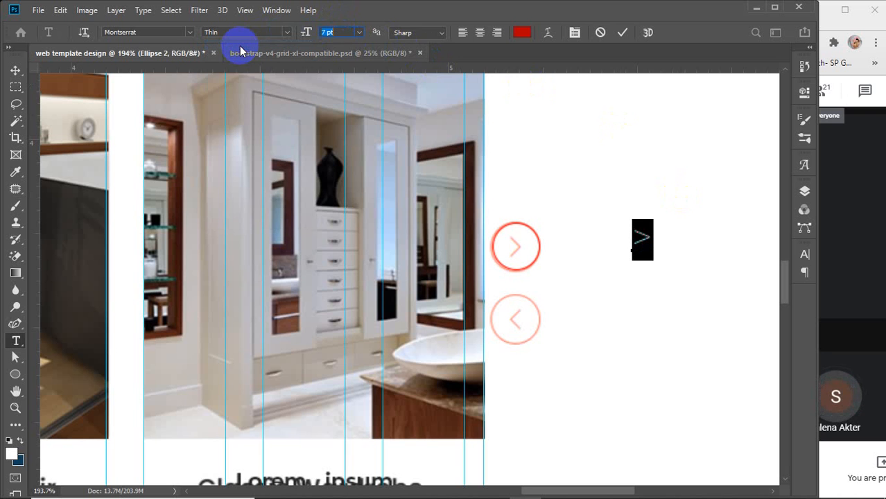
left_click(287, 32)
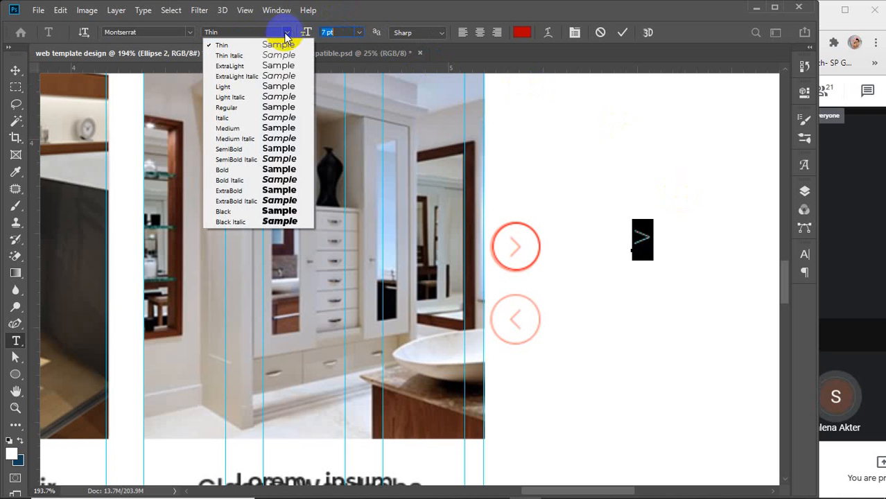
left_click(232, 86)
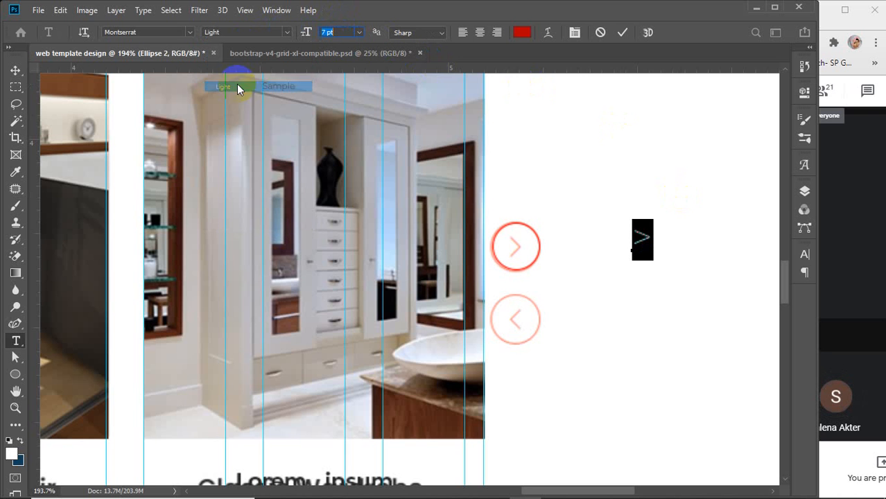
left_click(622, 38)
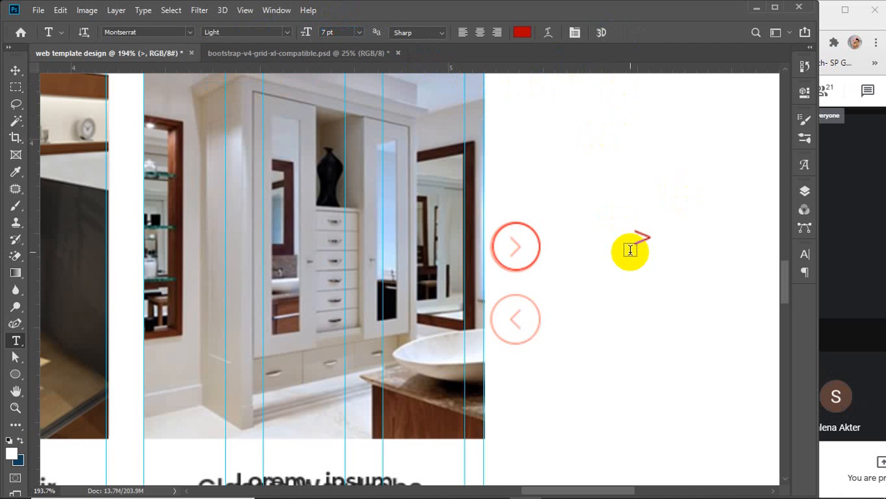
Move the ">" character into the centre of the upper red circle
key("v")
left_click(538, 255)
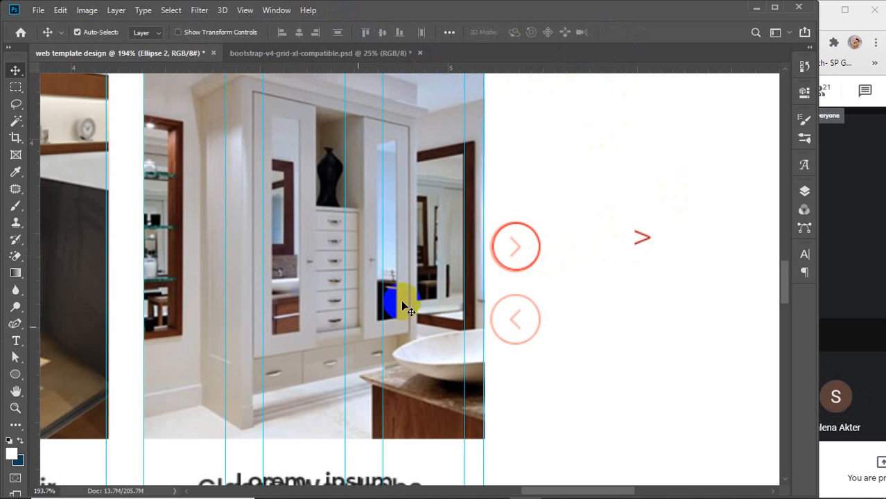
left_click(15, 374)
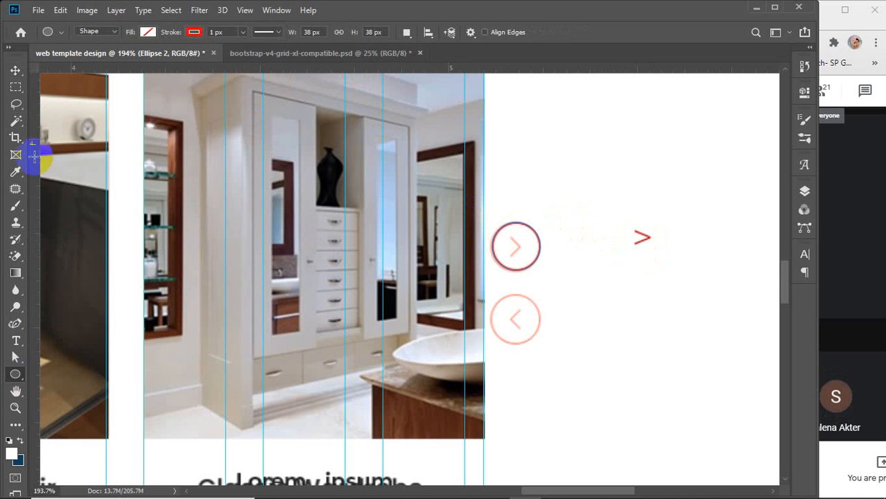
left_click(23, 72)
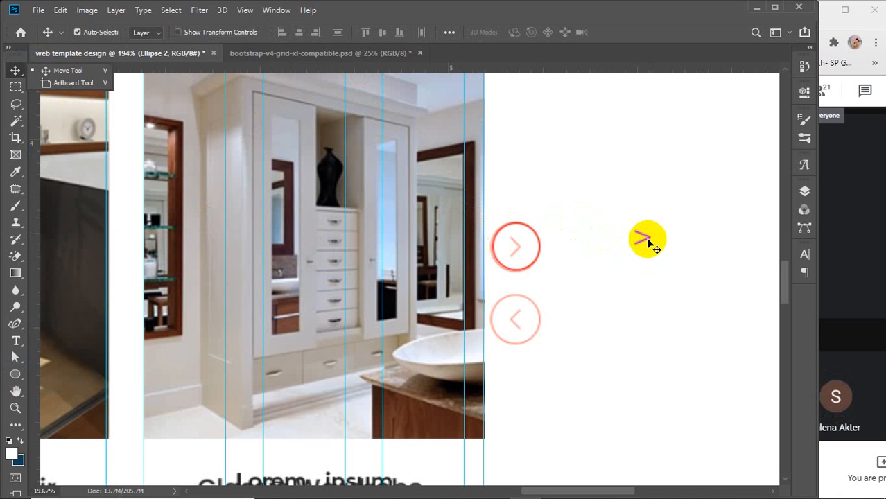
left_click_drag(645, 239, 521, 246)
Group the ">" text with the Ellipse 2 layer and name the group "right arrow"
left_click(805, 192)
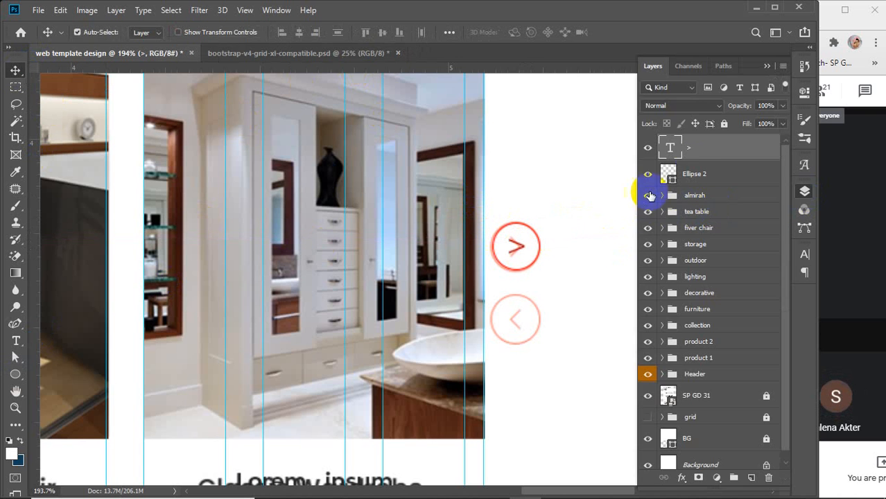
left_click(711, 178, "shift")
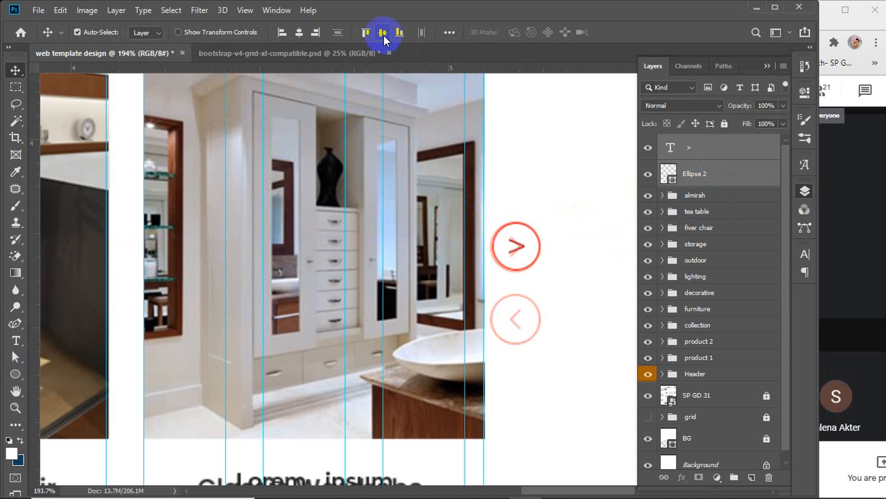
key("ctrl+g")
double_click(695, 143)
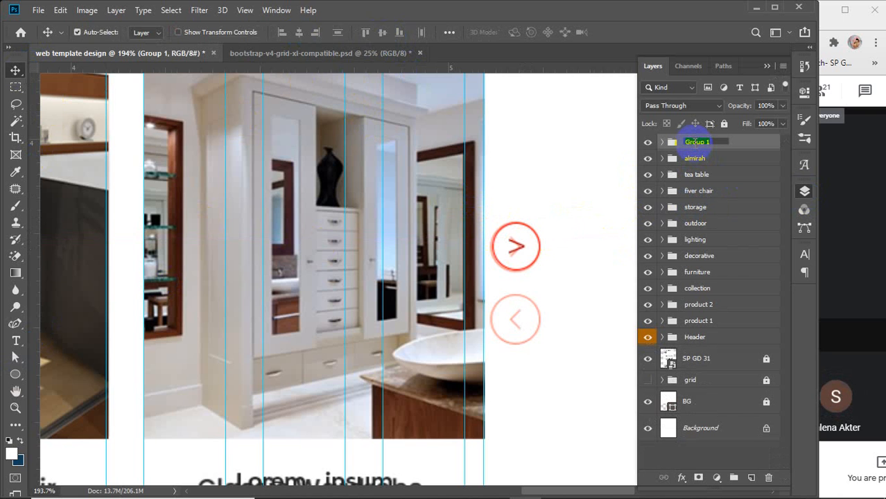
type("right arrow")
key("Return")
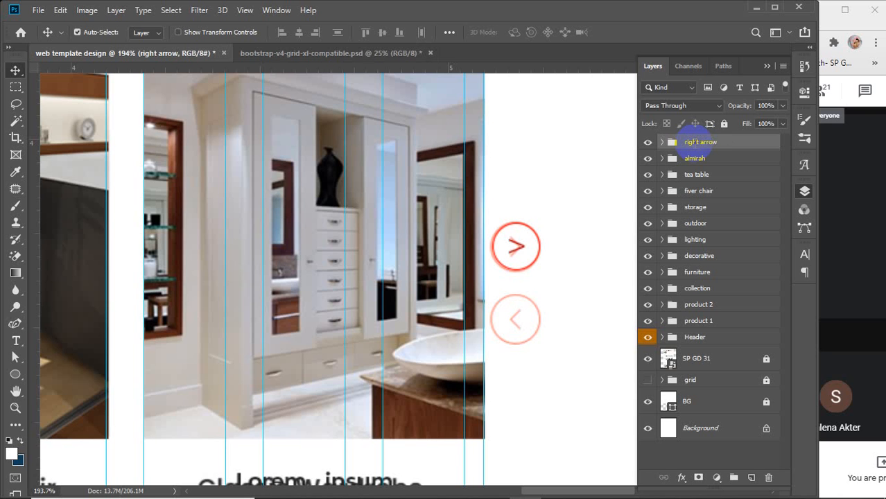
Draw a circle about 39 px wide with white fill and a 1 px red stroke over the lower arrow icon
left_click(15, 375)
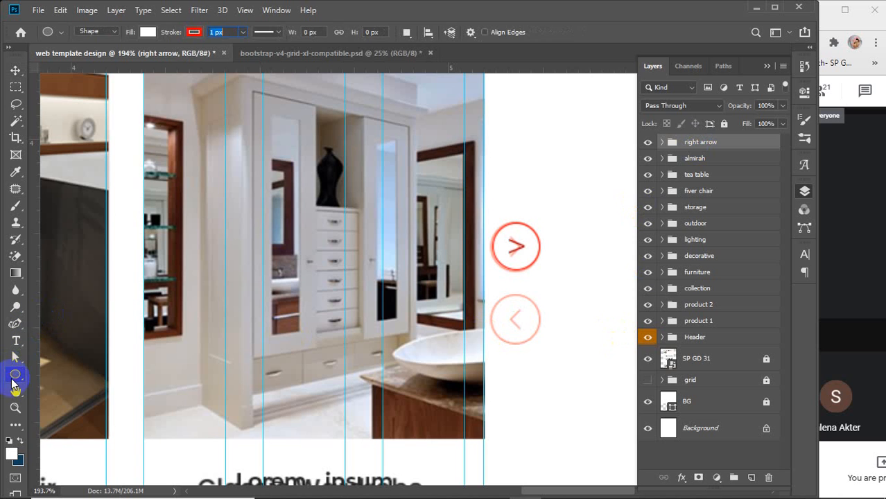
right_click(16, 374)
left_click(77, 398)
left_click_drag(492, 297, 541, 343)
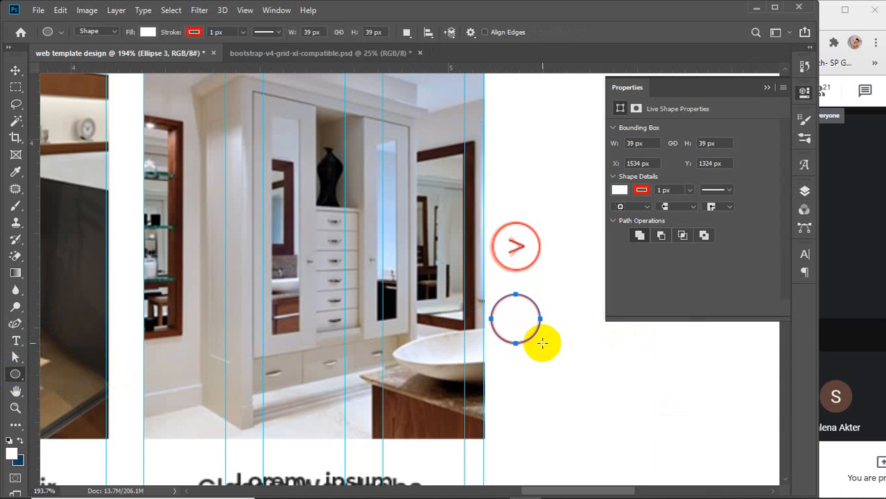
key("v")
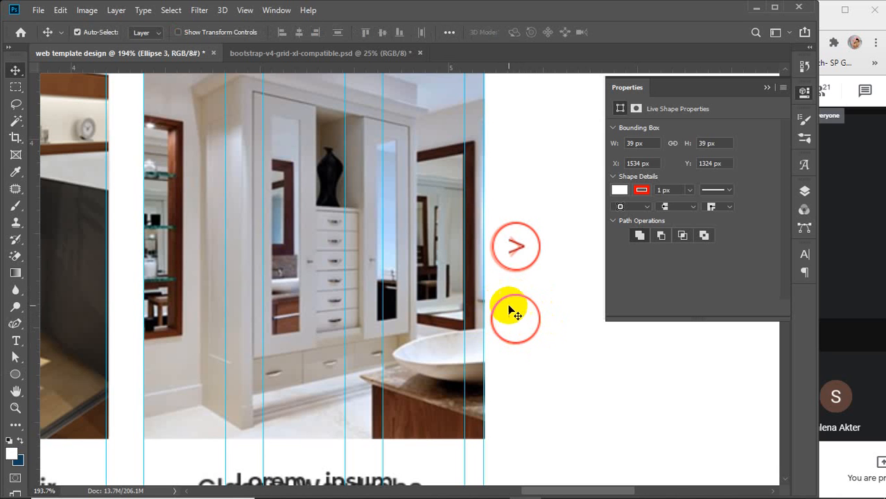
left_click(762, 89)
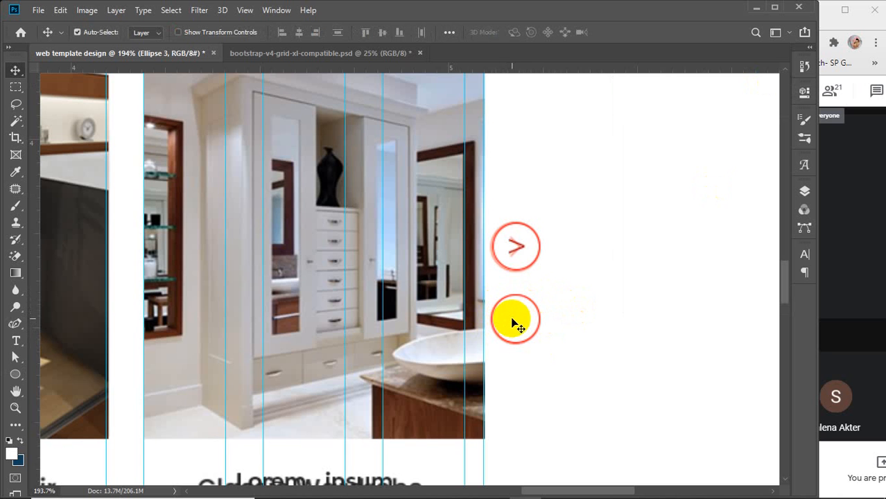
Set the lower circle's fill to no color, keeping its red stroke
left_click(16, 375)
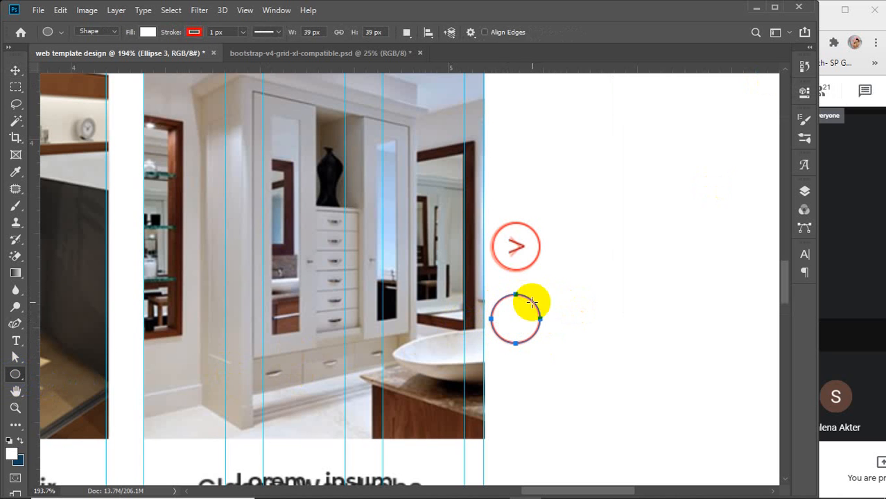
left_click(147, 32)
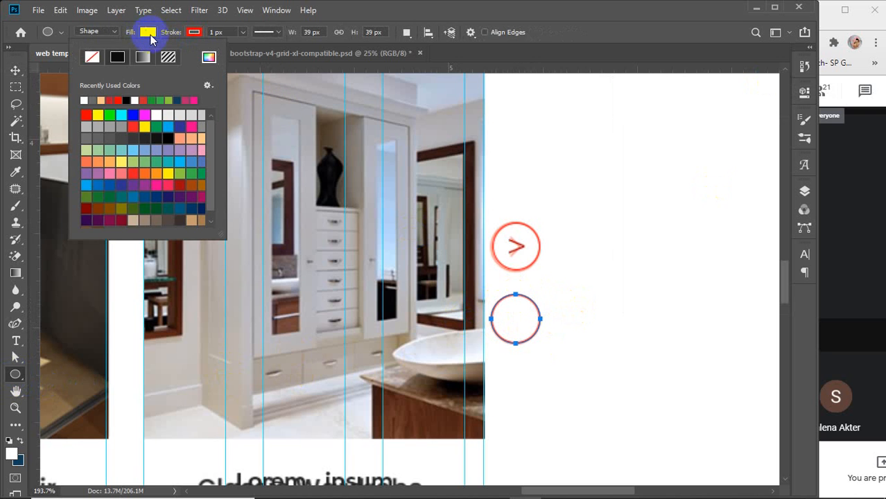
left_click(92, 58)
left_click(194, 33)
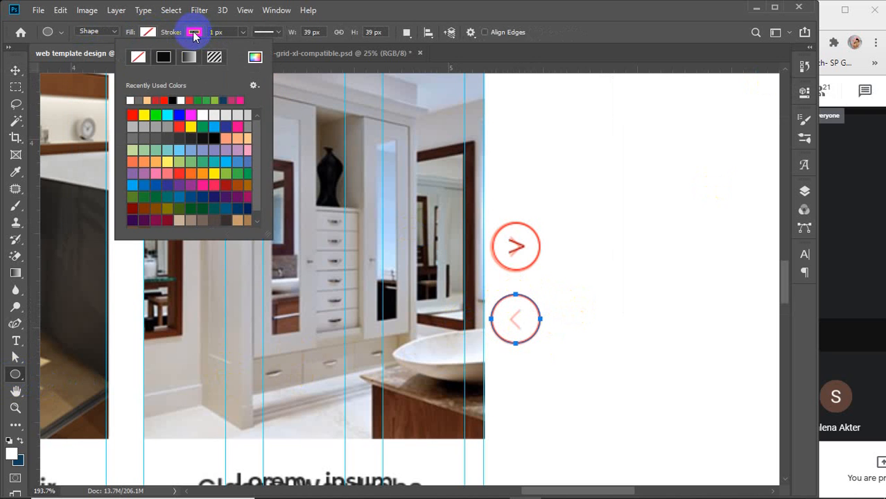
left_click(194, 33)
left_click(194, 33)
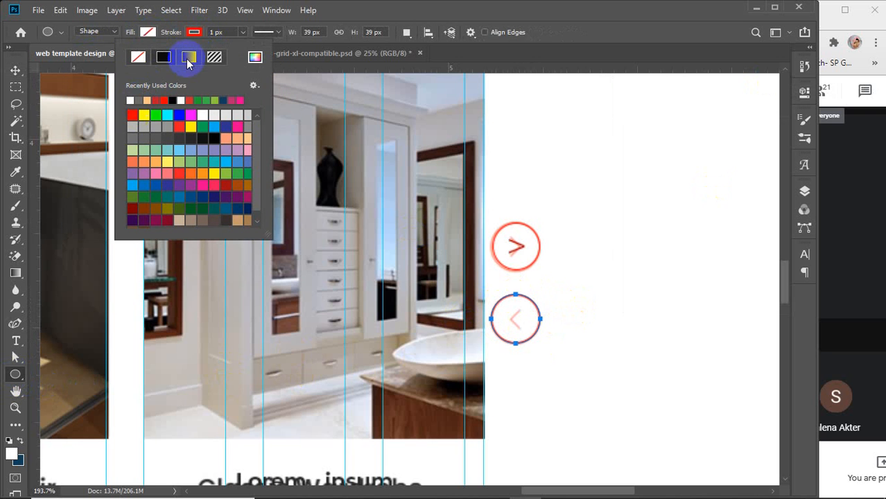
Duplicate the ">" text into the lower circle and move the copy out of its group, above Ellipse 3
left_click(15, 70)
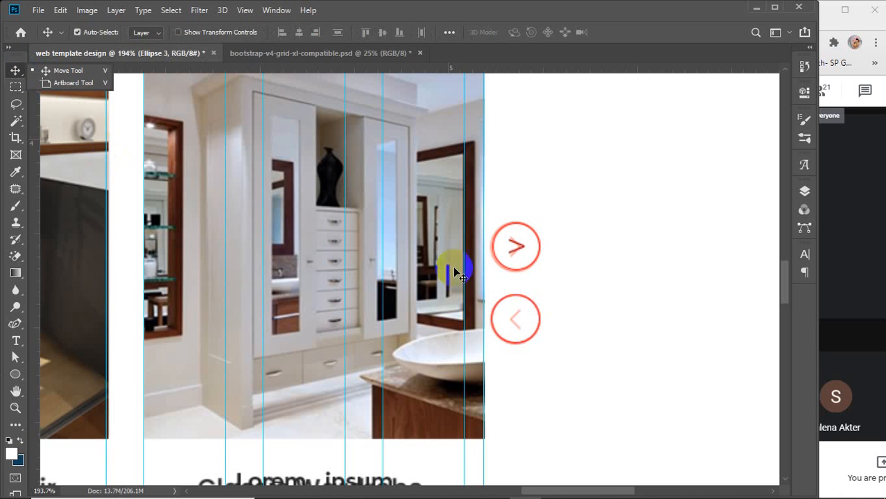
left_click(520, 305)
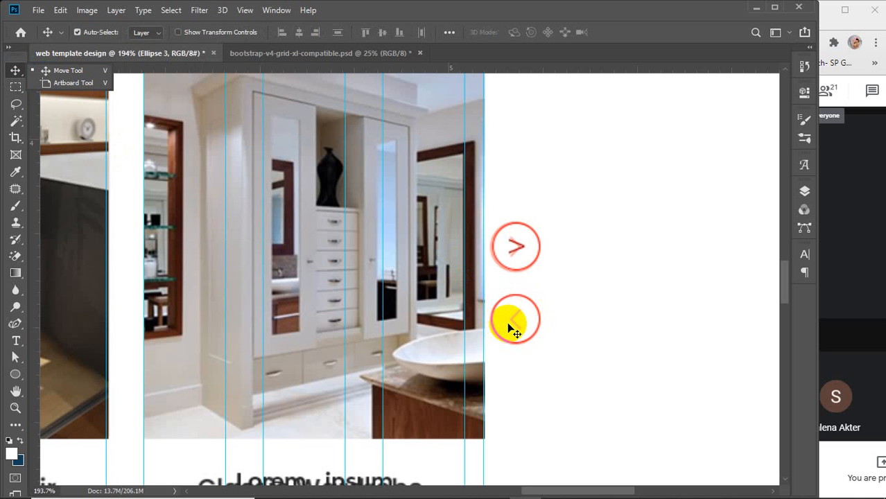
left_click(523, 250)
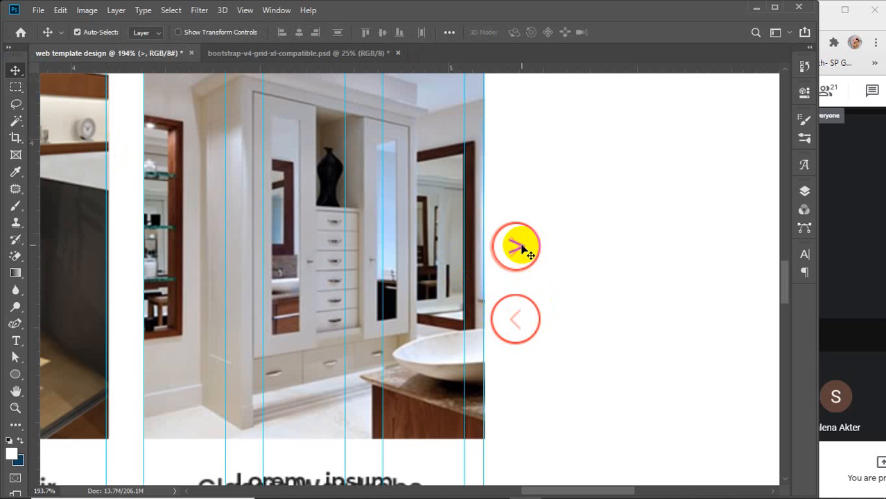
left_click(803, 192)
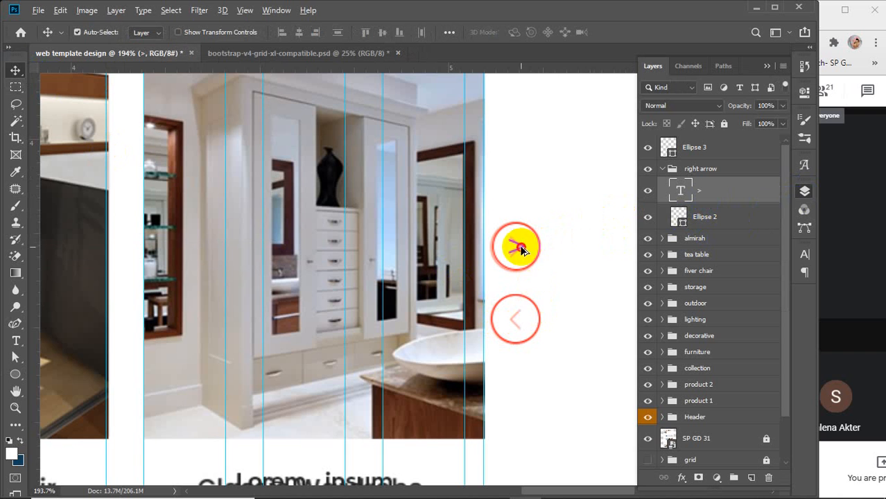
left_click_drag(517, 245, 524, 321)
left_click_drag(659, 234, 716, 134)
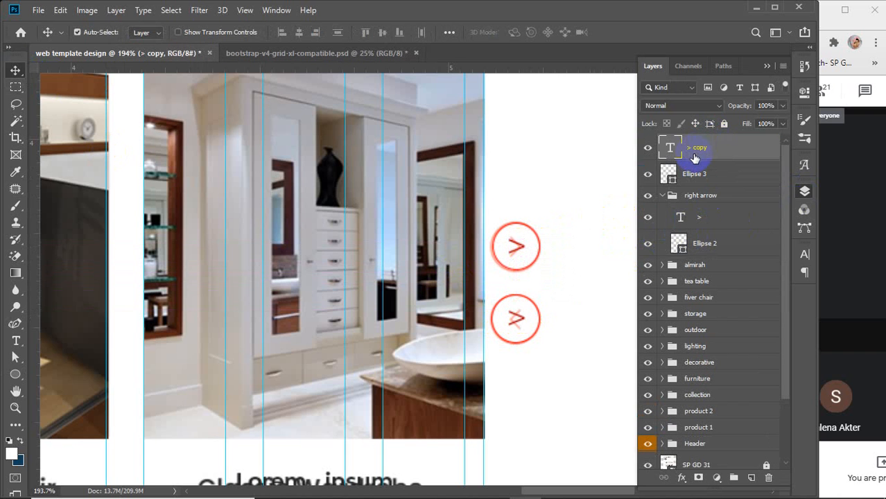
Flip the copied ">" text horizontally inside the lower circle and apply the transform
key("ctrl+t")
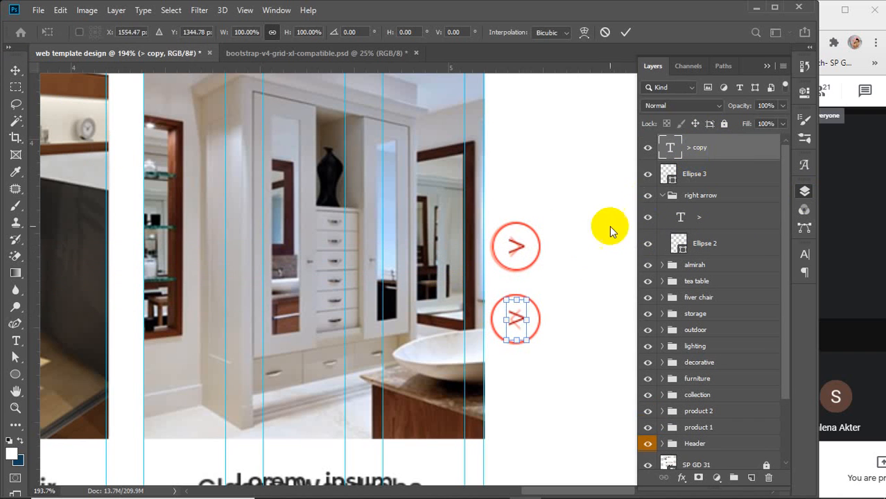
right_click(515, 320)
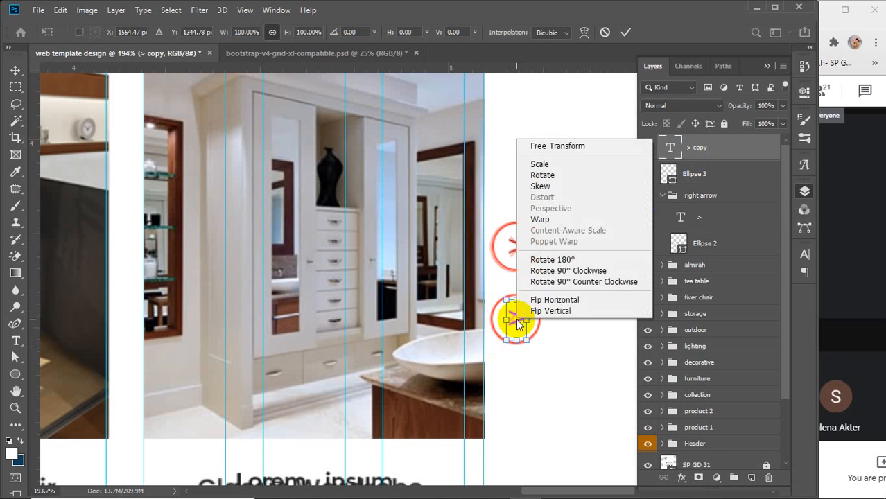
left_click(557, 305)
left_click(624, 32)
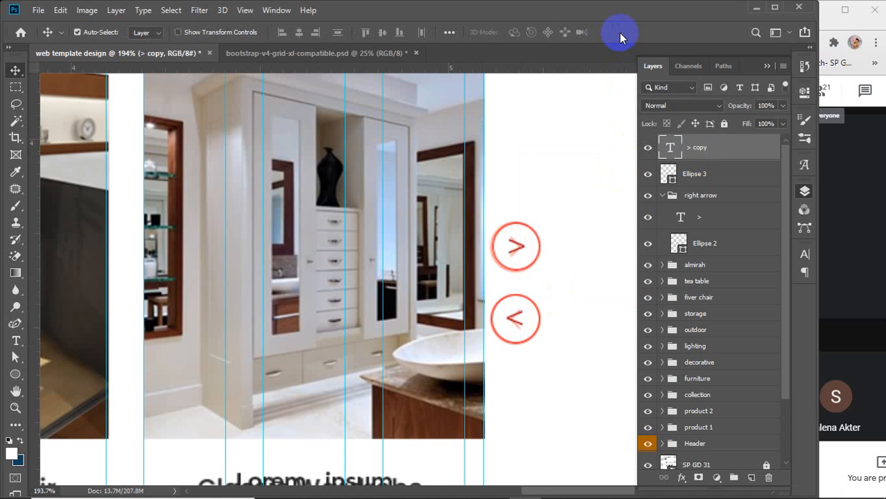
Group the flipped ">" text with Ellipse 3 as "left arrow" and collapse the right arrow group
left_click(721, 173, "shift")
key("ctrl+g")
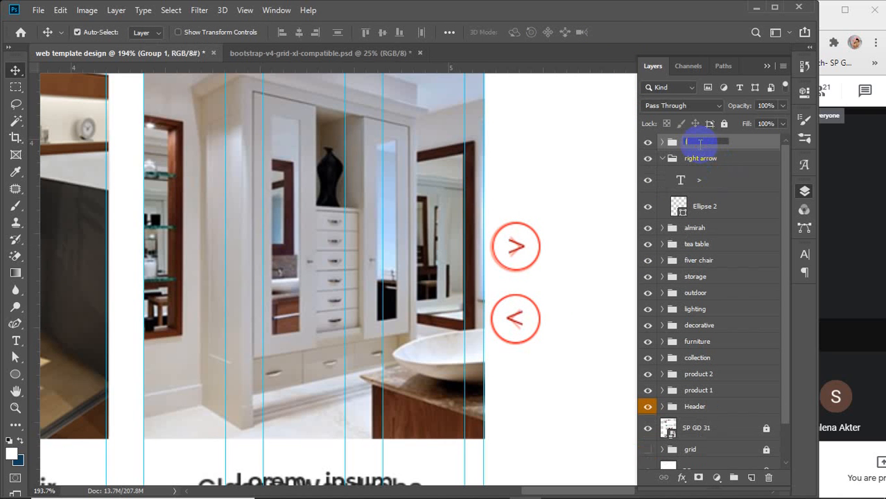
type("left arrow")
key("Return")
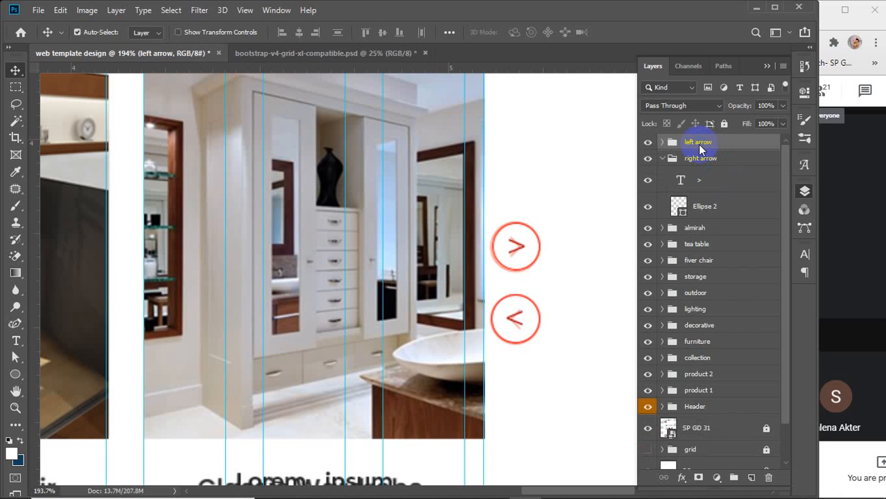
left_click(662, 159)
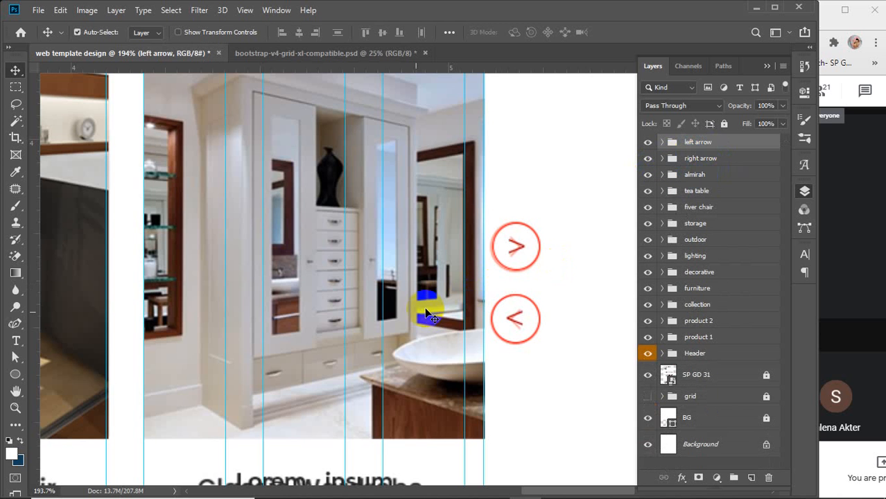
Hide the SP GD 31 reference layer and select all product and collection elements below the header banner
scroll(413, 315, "down", 5)
scroll(414, 320, "down", 3)
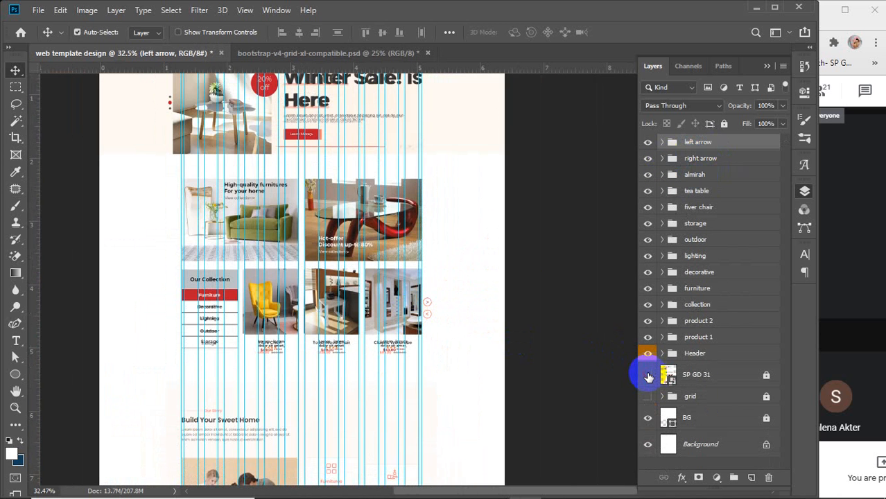
left_click(649, 376)
left_click_drag(72, 179, 457, 358)
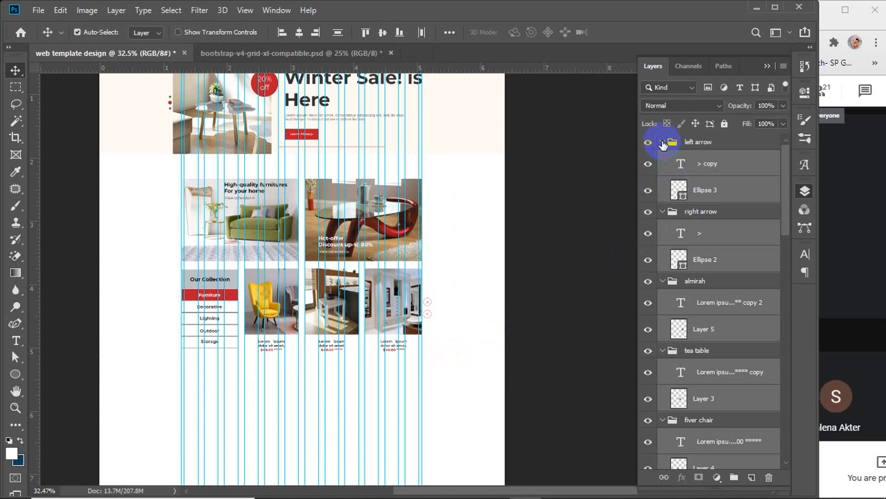
Collapse every expanded layer group from left arrow down to product 1, keeping them selected
left_click(662, 142)
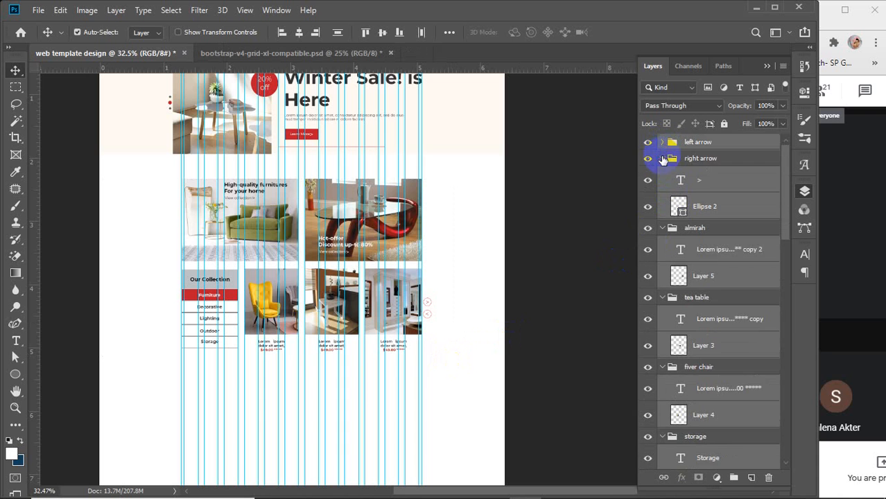
left_click(662, 160)
left_click(664, 175)
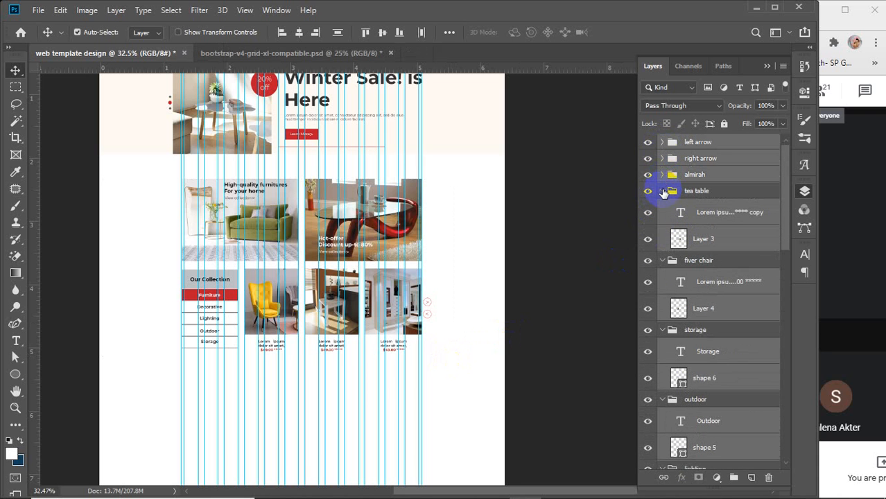
left_click(663, 192)
left_click(662, 208)
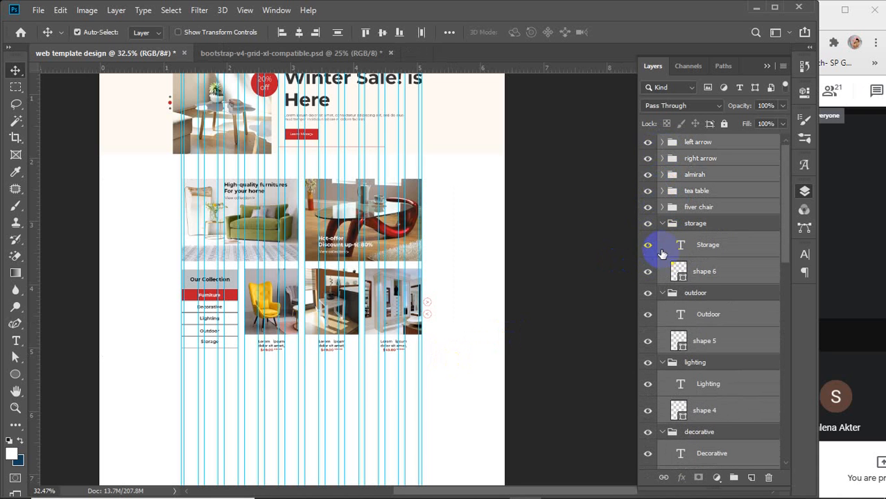
left_click(663, 223)
left_click(663, 239)
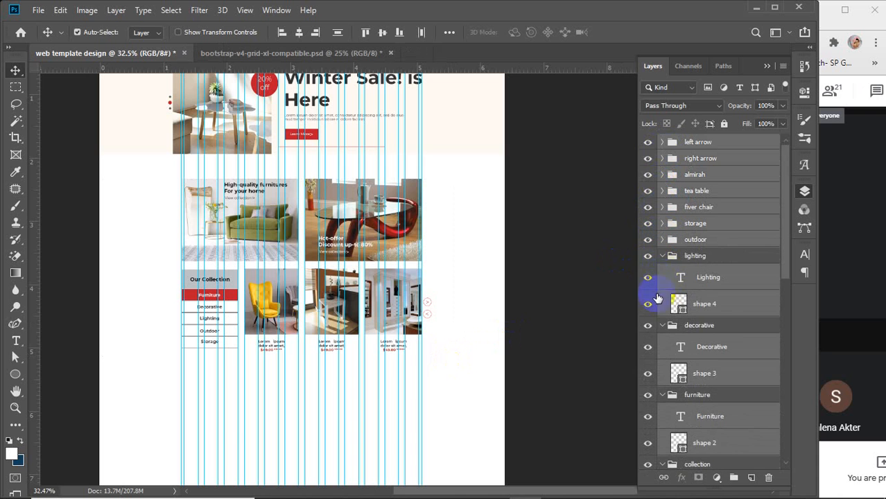
left_click(662, 256)
left_click(663, 271)
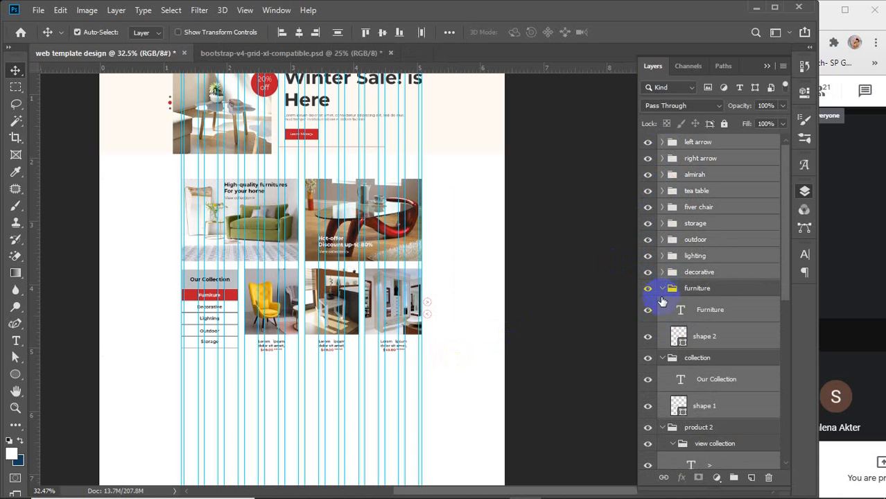
left_click(662, 288)
left_click(663, 305)
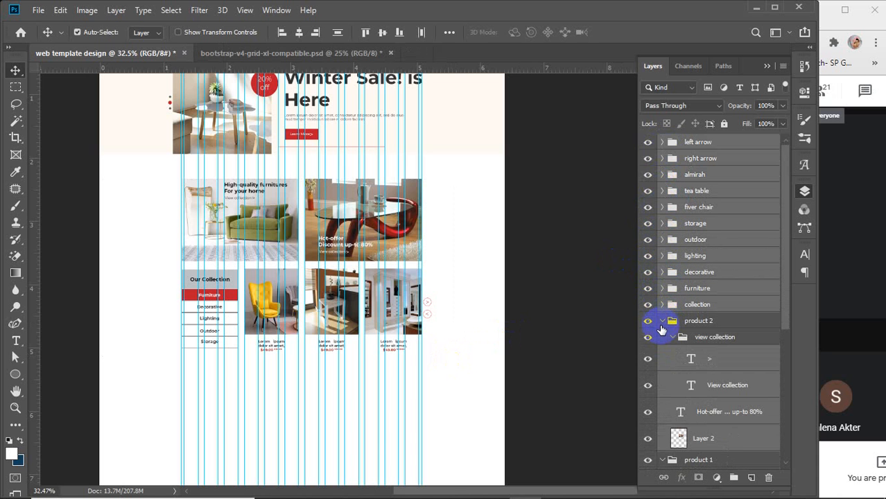
left_click(662, 321)
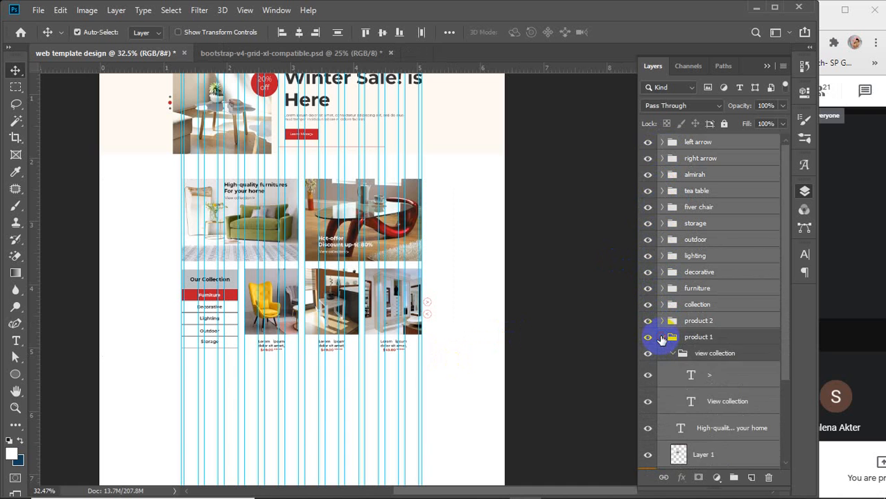
left_click(662, 338)
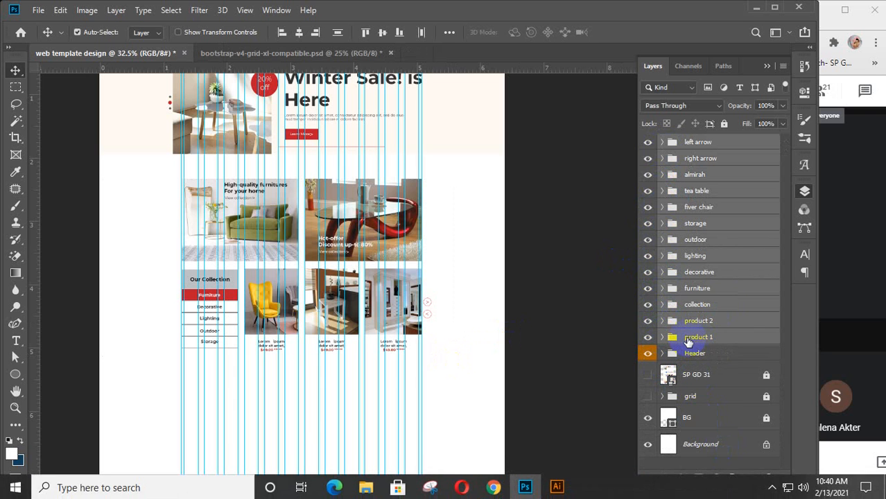
Group the selected layer groups from left arrow to product 1 and name the new group "Products"
left_click(581, 258)
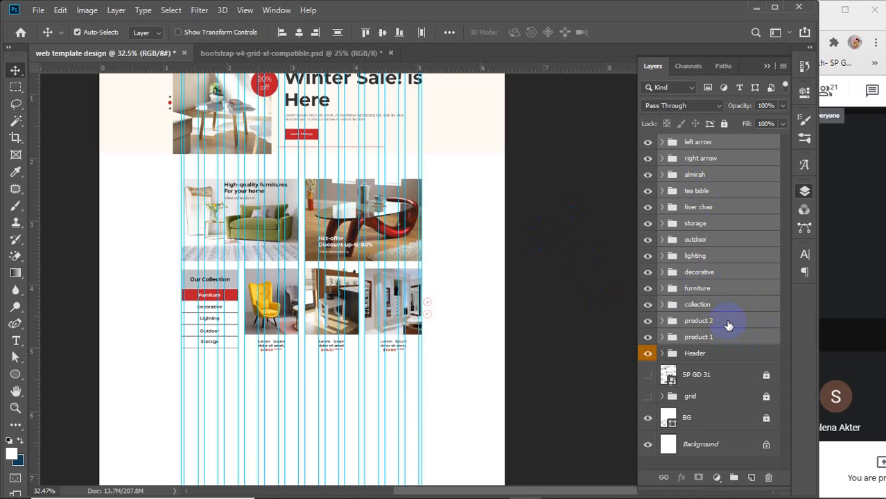
key("ctrl+g")
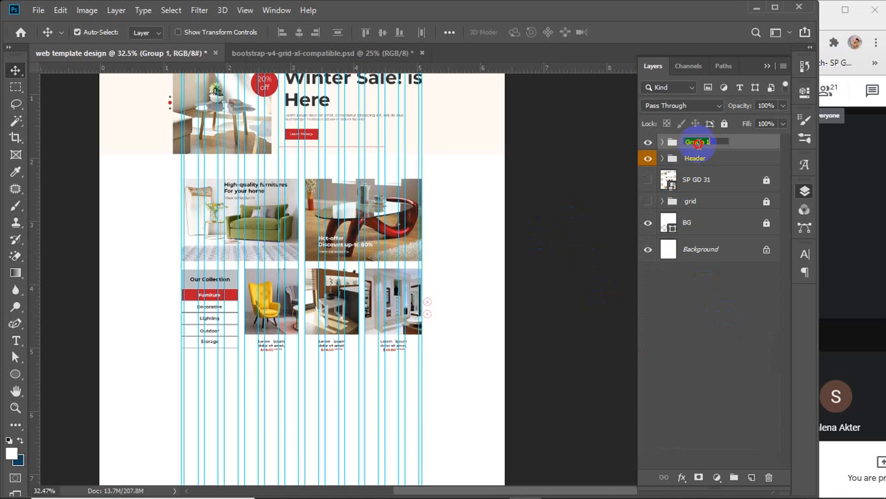
left_click(357, 273)
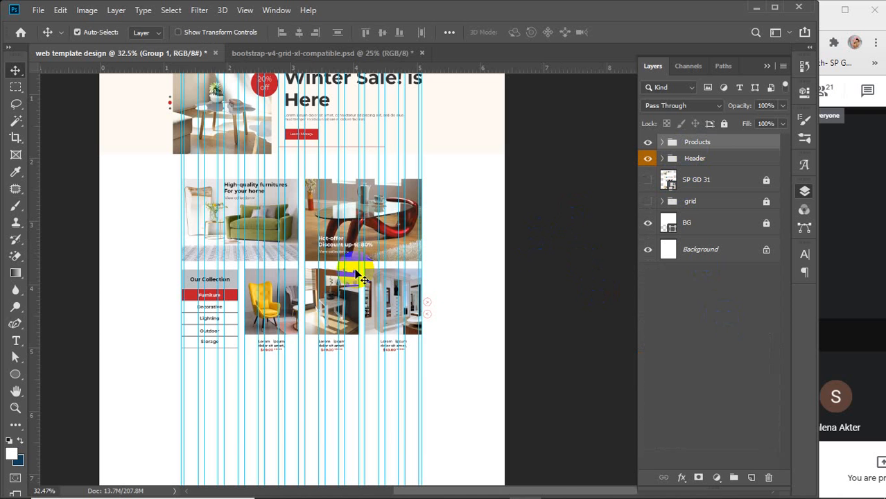
Examine the header navigation and the product section of the page without the reference layer
scroll(350, 184, "up", 3)
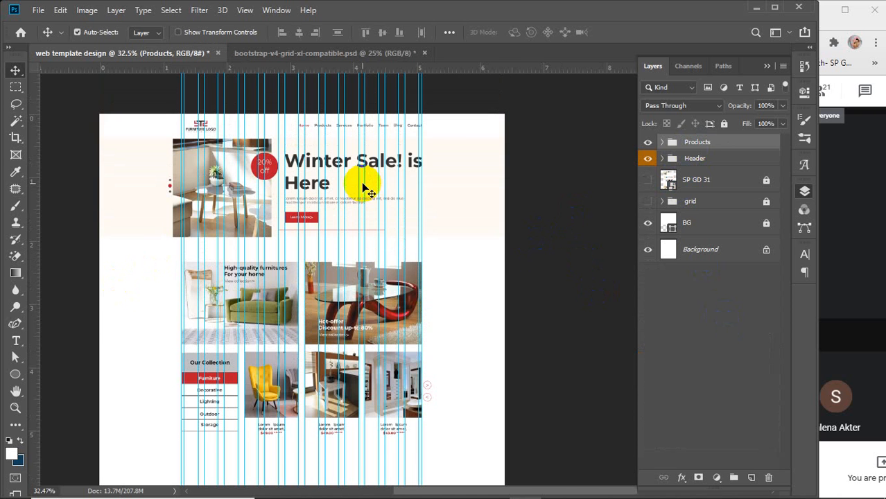
scroll(329, 129, "up", 5)
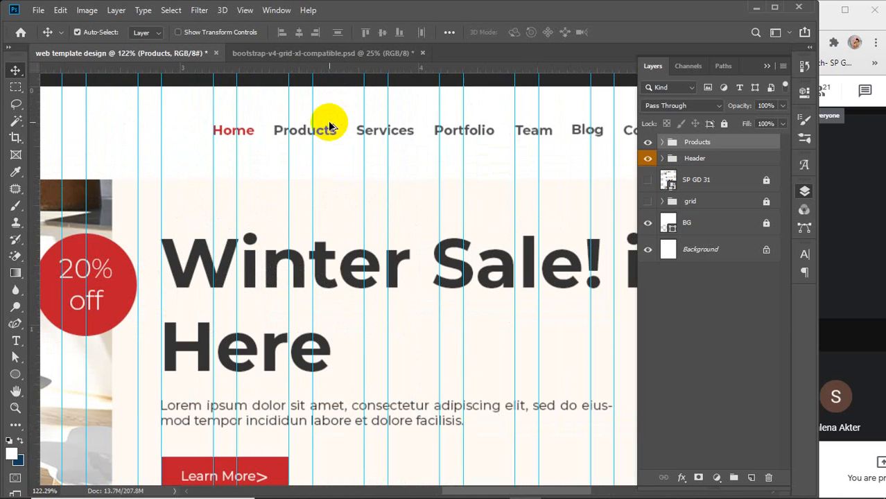
scroll(306, 142, "down", 4)
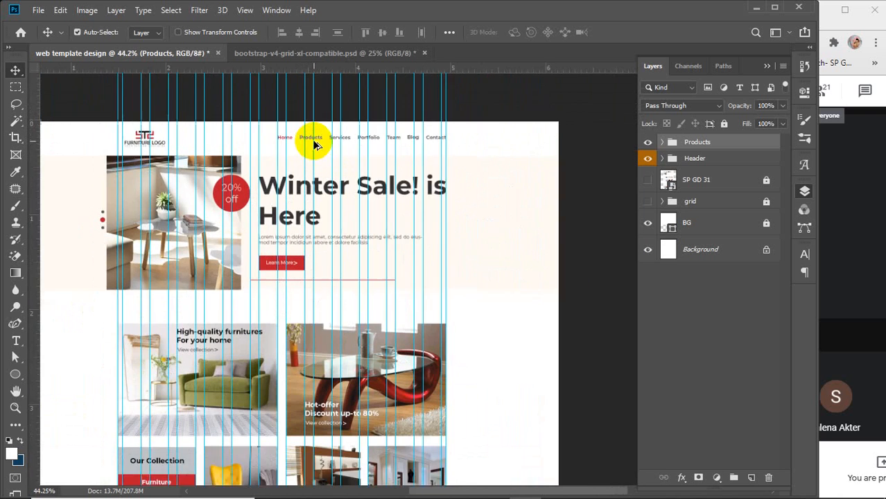
scroll(314, 143, "down", 1)
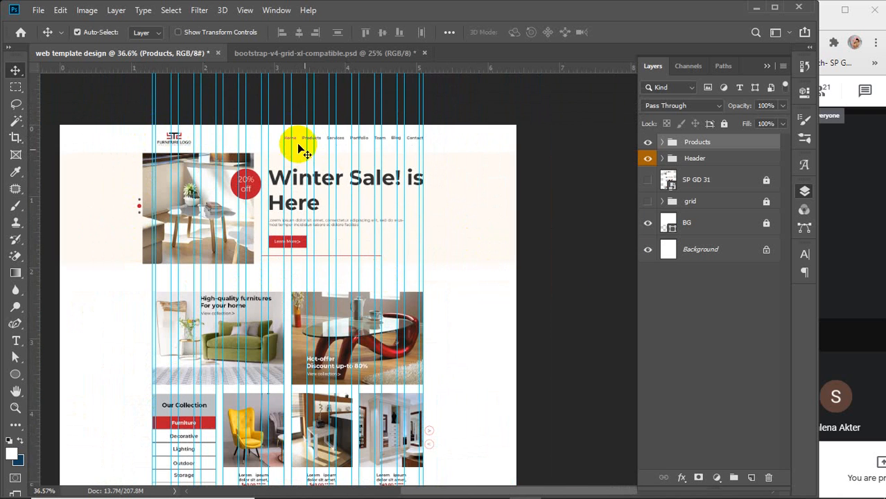
scroll(317, 154, "down", 6)
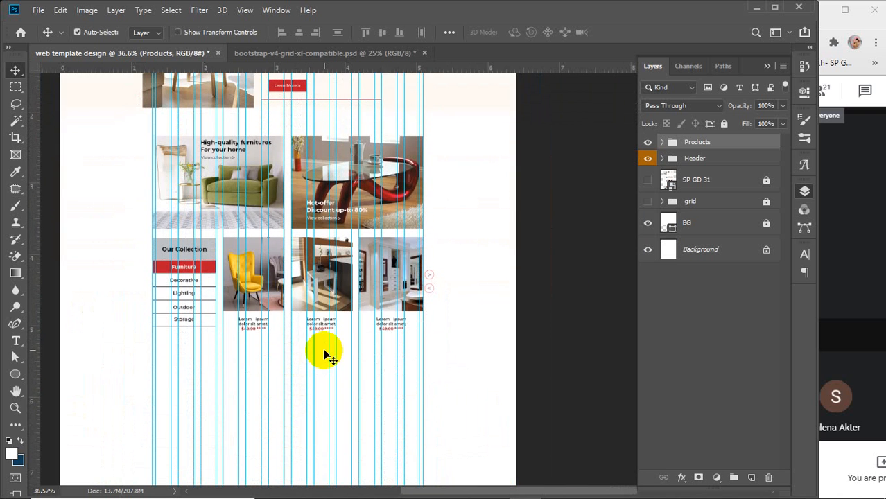
scroll(325, 352, "up", 2)
scroll(331, 357, "up", 1)
scroll(494, 277, "down", 2)
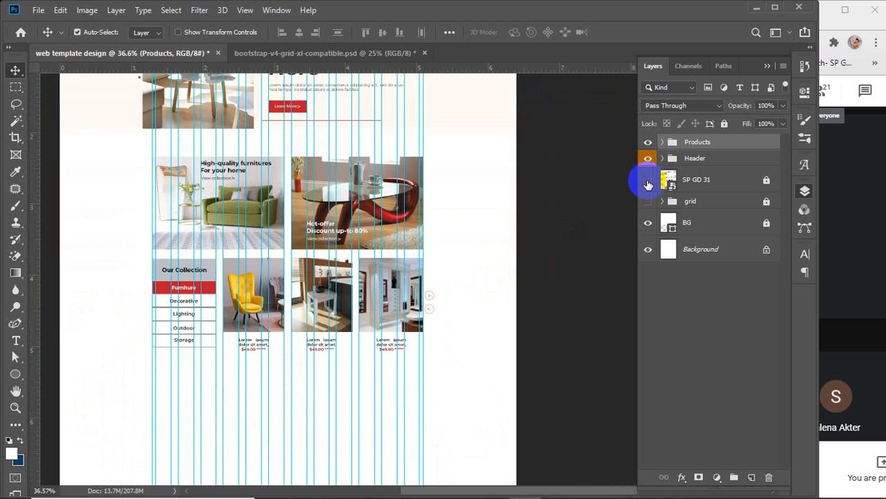
Show the SP GD 31 reference layer to bring up the "Build Your Sweet Home" section
left_click(646, 179)
scroll(372, 340, "down", 5)
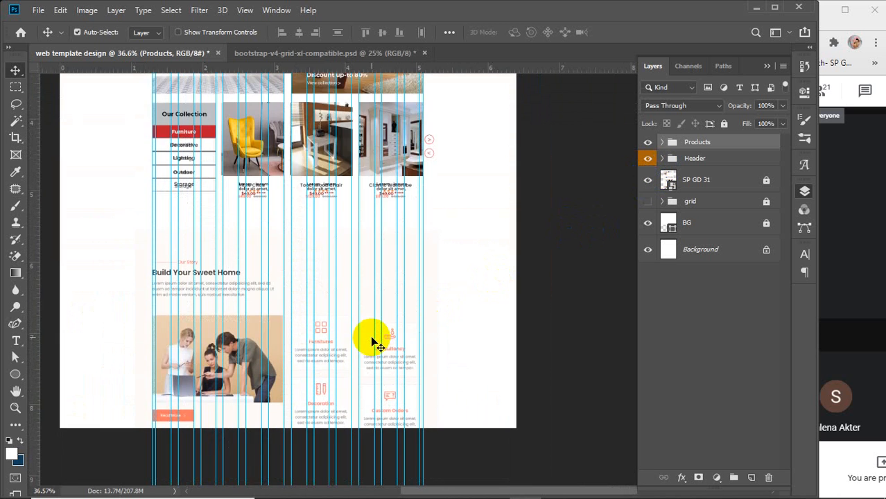
scroll(257, 355, "up", 5)
left_click_drag(328, 333, 370, 251)
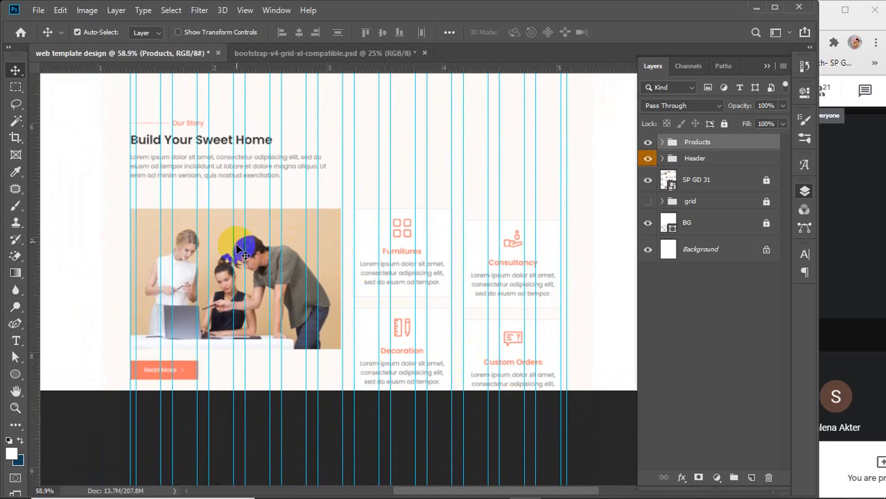
Extend the canvas downward by a relative height of 2000 pixels, anchored at the top center
left_click(84, 11)
left_click(117, 120)
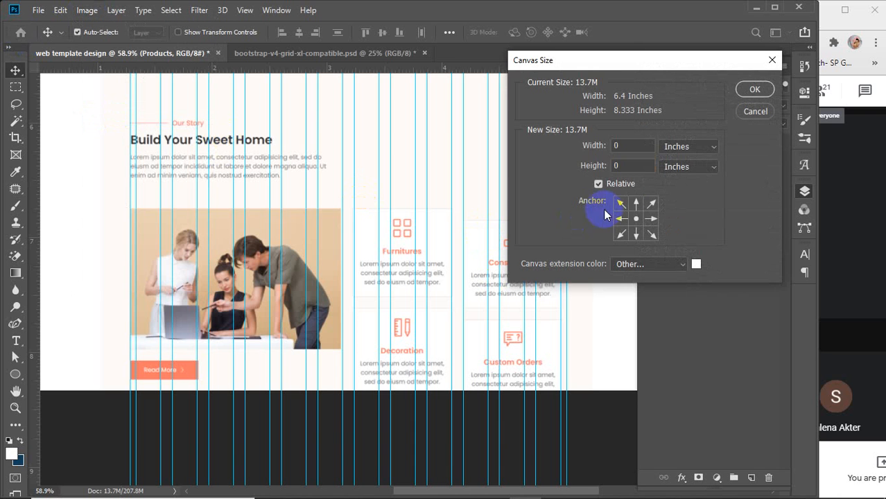
left_click(634, 203)
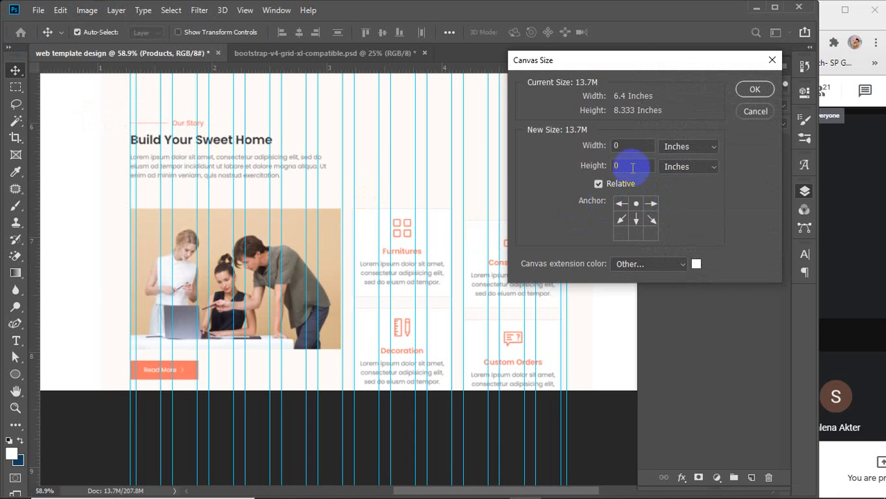
left_click(574, 165)
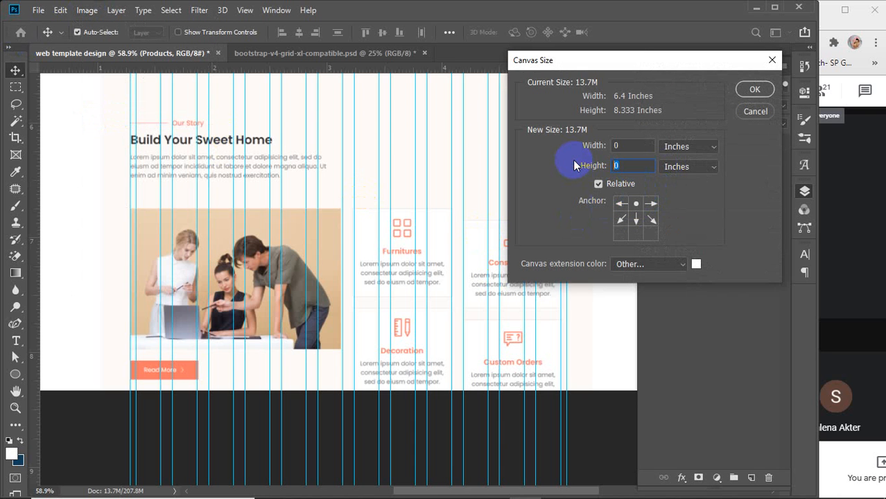
left_click(695, 166)
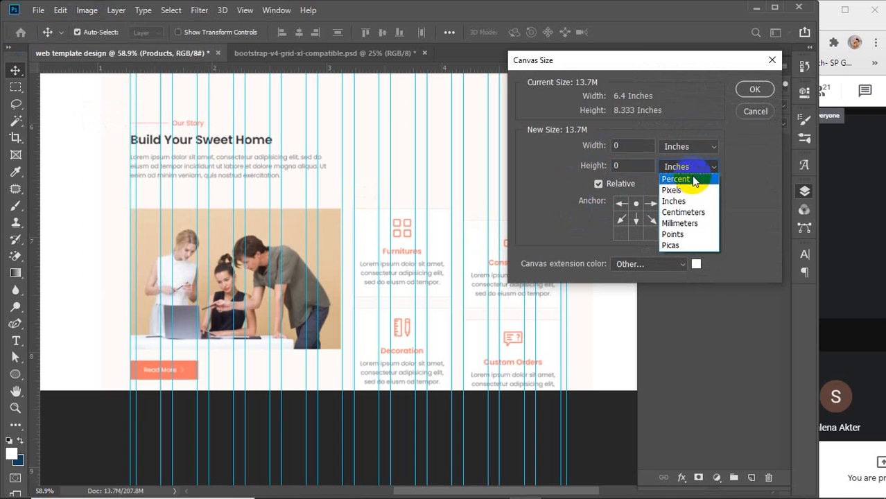
left_click(683, 185)
left_click(605, 166)
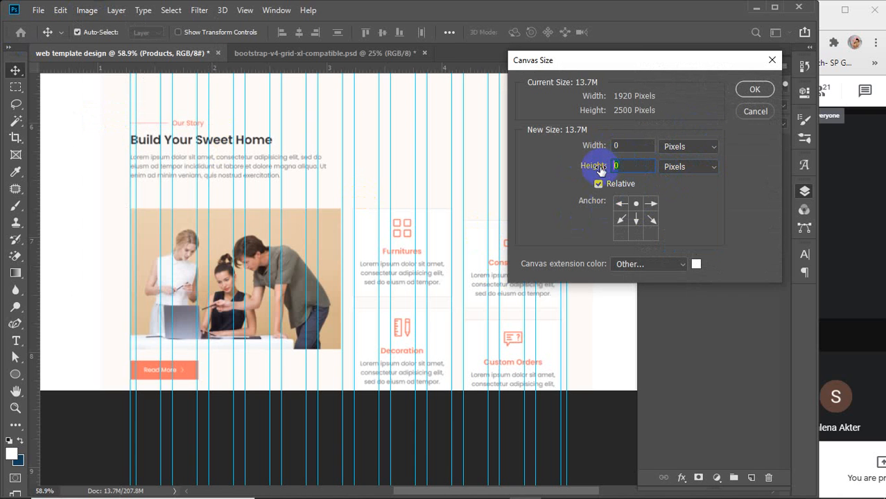
type("2000")
key("Return")
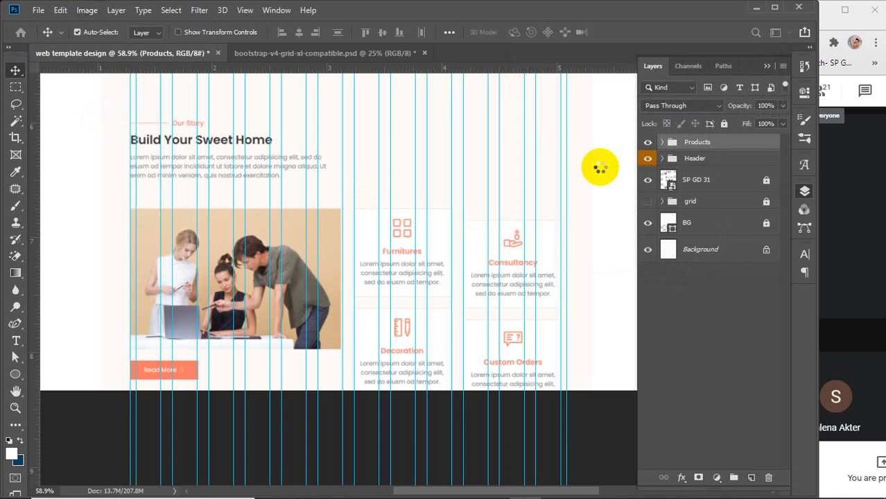
Examine the extended page, from the showcase and expert team sections at the end back up to the header
scroll(403, 338, "down", 2)
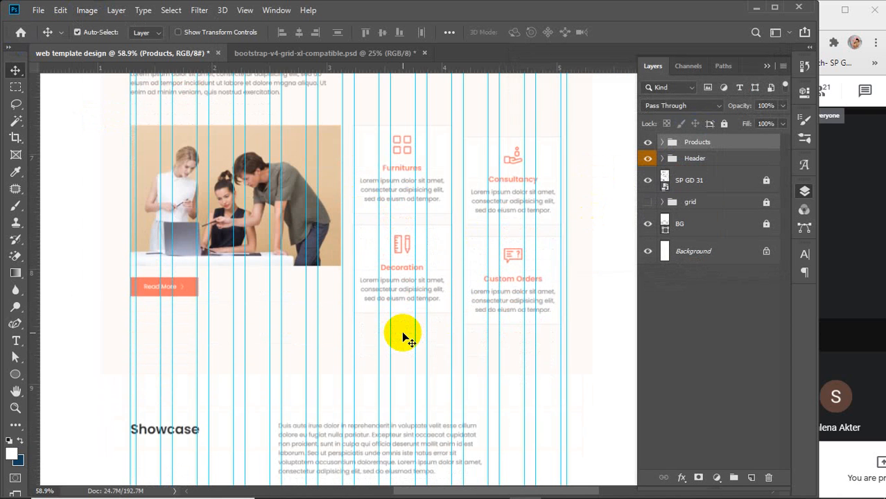
scroll(403, 338, "down", 1)
scroll(402, 338, "down", 8)
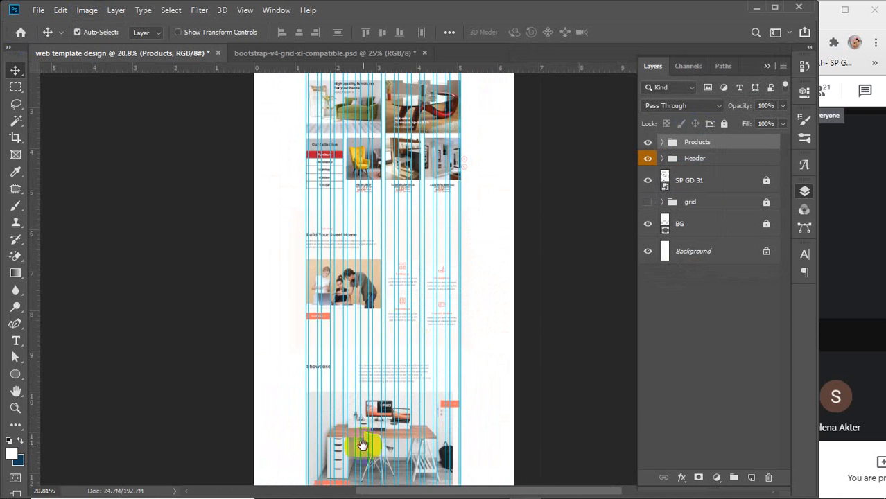
left_click_drag(366, 445, 386, 267)
scroll(384, 276, "up", 7)
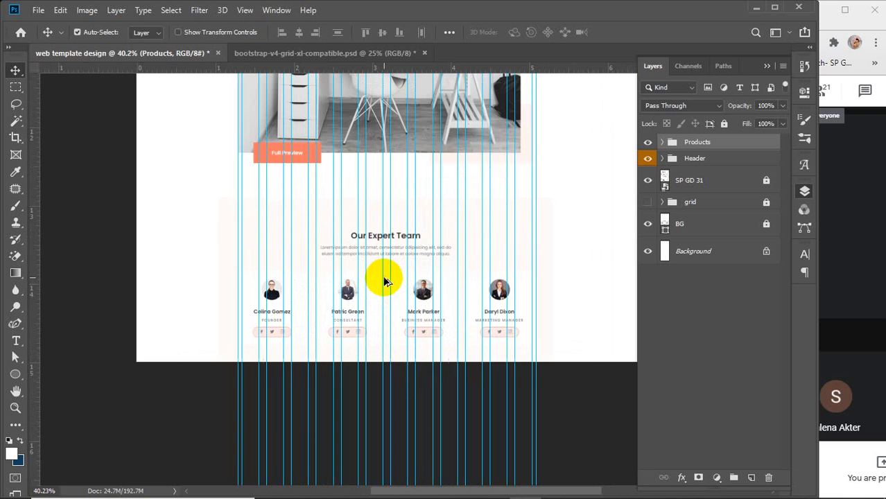
scroll(411, 277, "down", 6)
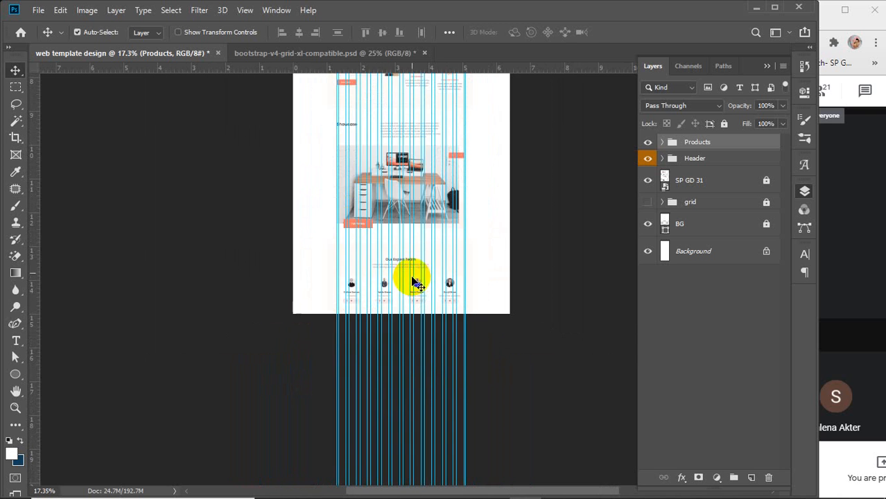
left_click_drag(424, 151, 432, 371)
left_click_drag(438, 146, 417, 222)
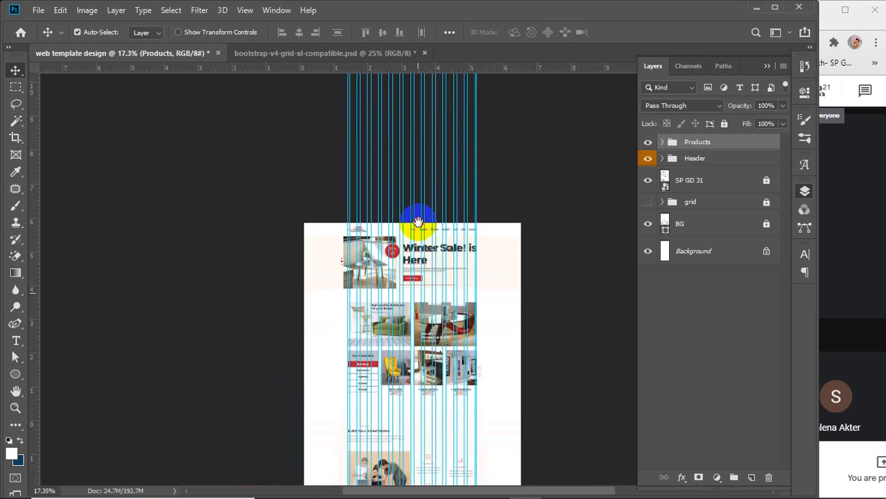
Examine the page from the header navigation down to the "Build Your Sweet Home" section of the reference
scroll(461, 238, "up", 10)
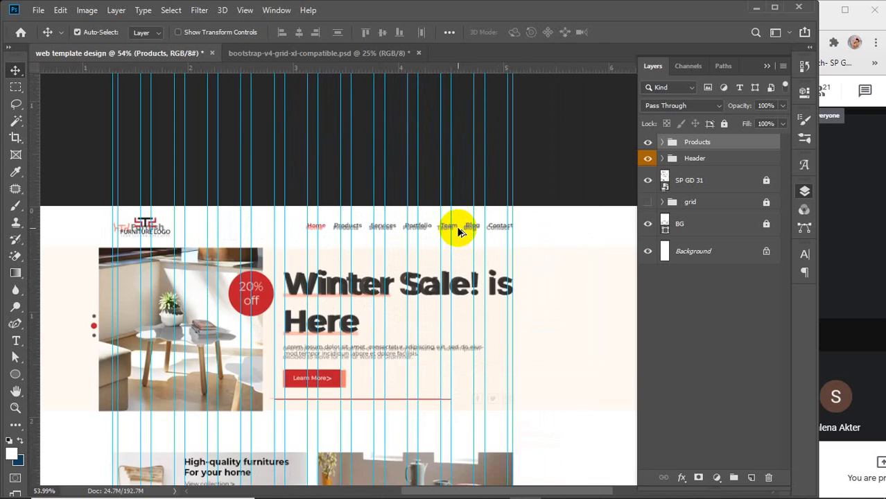
scroll(456, 232, "up", 1)
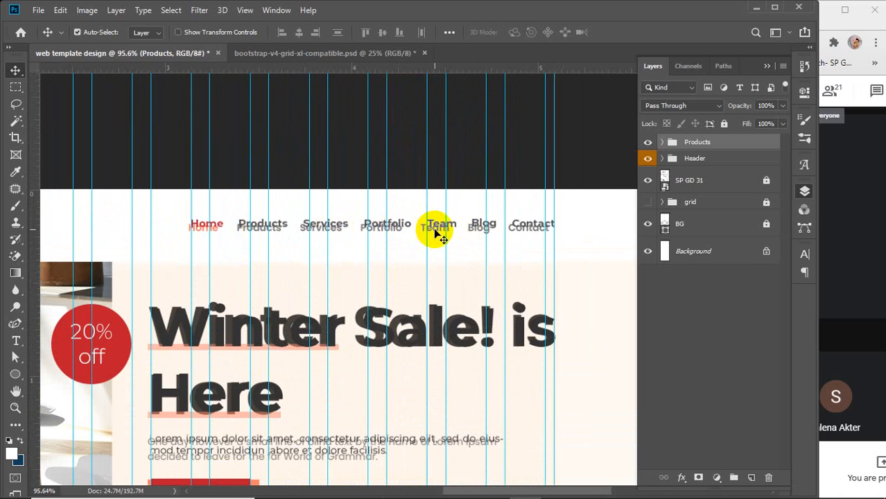
scroll(432, 232, "down", 8)
left_click_drag(403, 382, 374, 177)
left_click_drag(377, 345, 453, 453)
left_click_drag(443, 181, 443, 359)
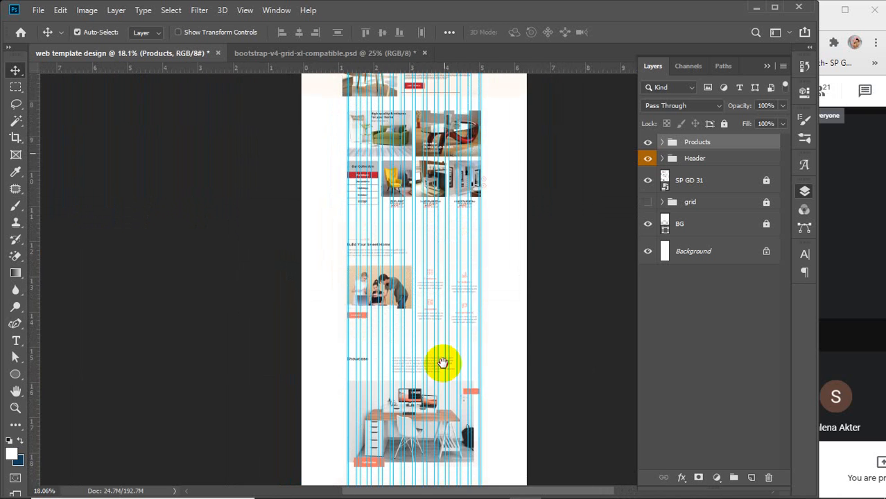
scroll(420, 224, "up", 4)
scroll(420, 224, "up", 1)
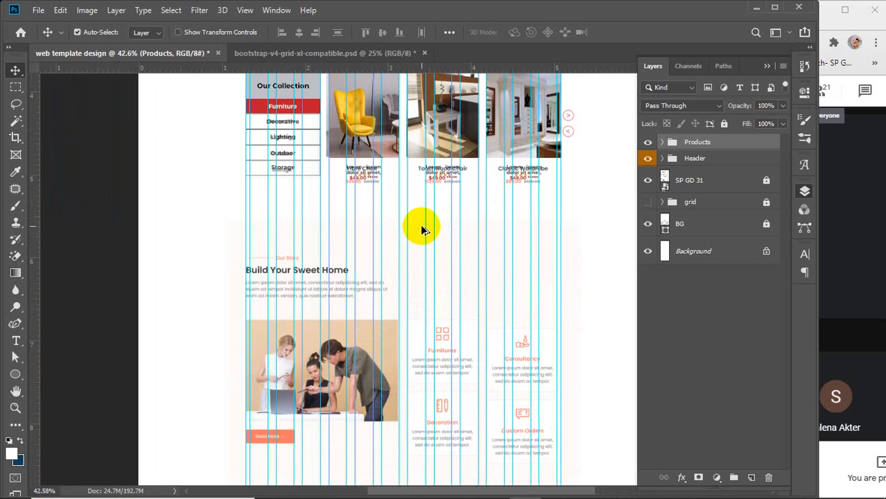
left_click_drag(417, 337, 412, 291)
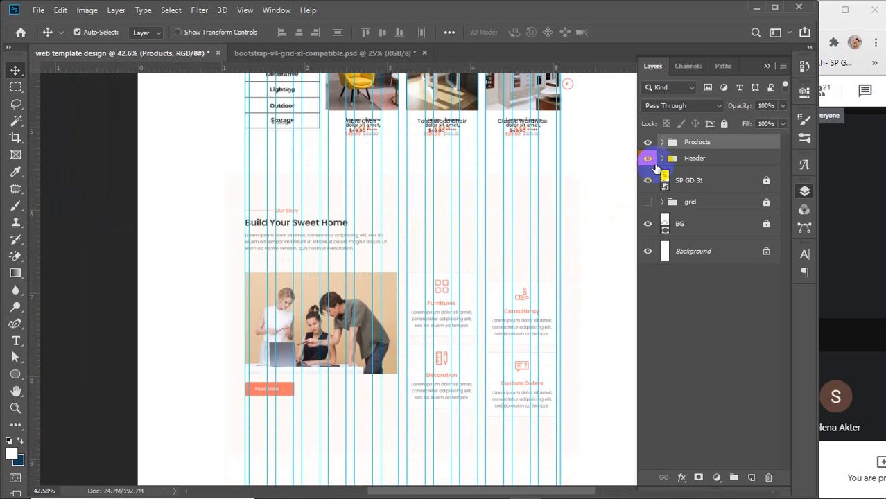
Label the Products group with the green layer color and deselect all layers
left_click(645, 142)
left_click(648, 141)
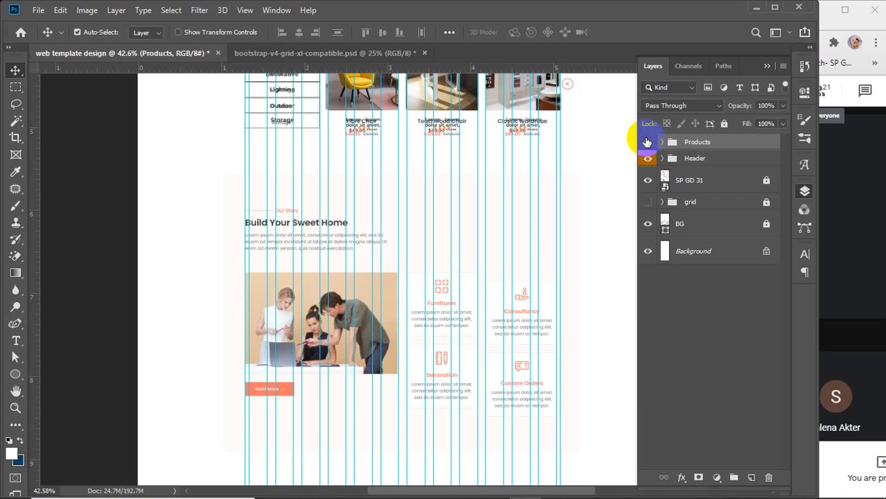
right_click(648, 141)
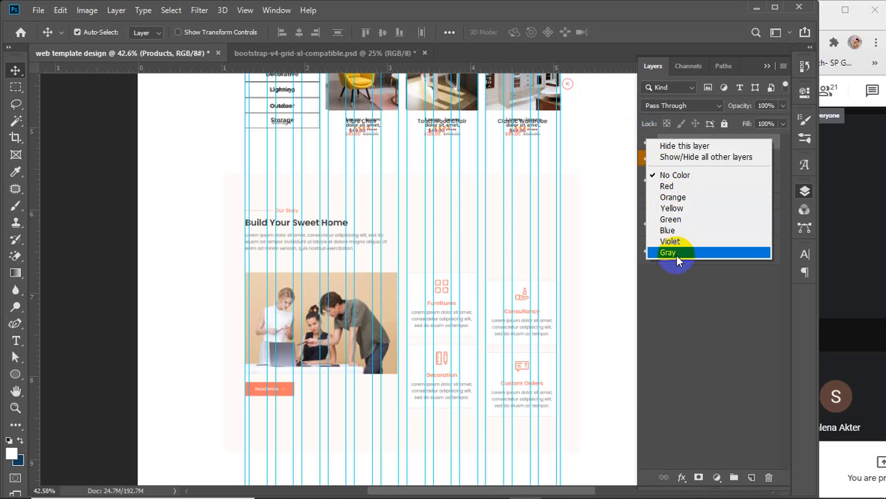
left_click(673, 219)
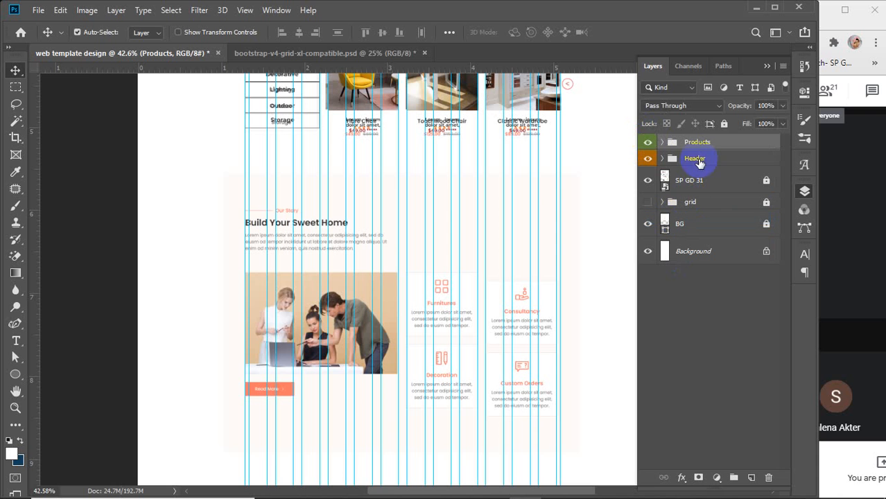
left_click(685, 343)
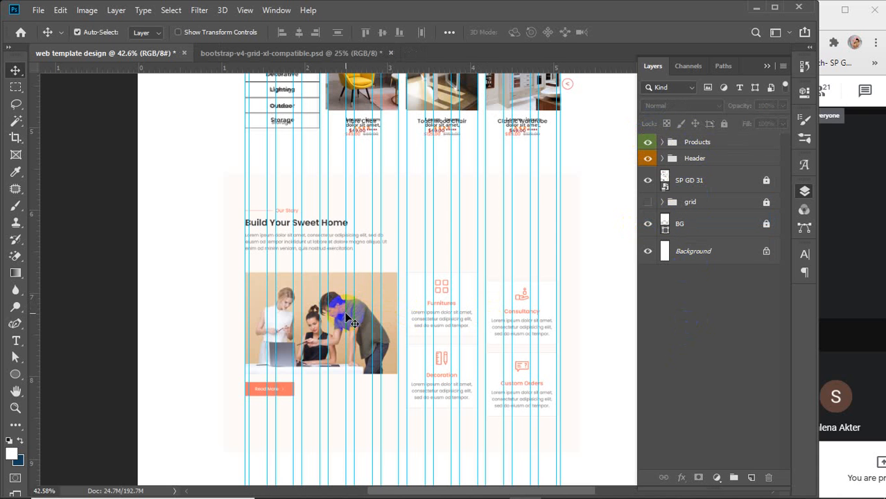
Draw a rectangle about 1928 by 1007 px across the full page width over the "Build Your Sweet Home" section
scroll(350, 321, "down", 2, "alt")
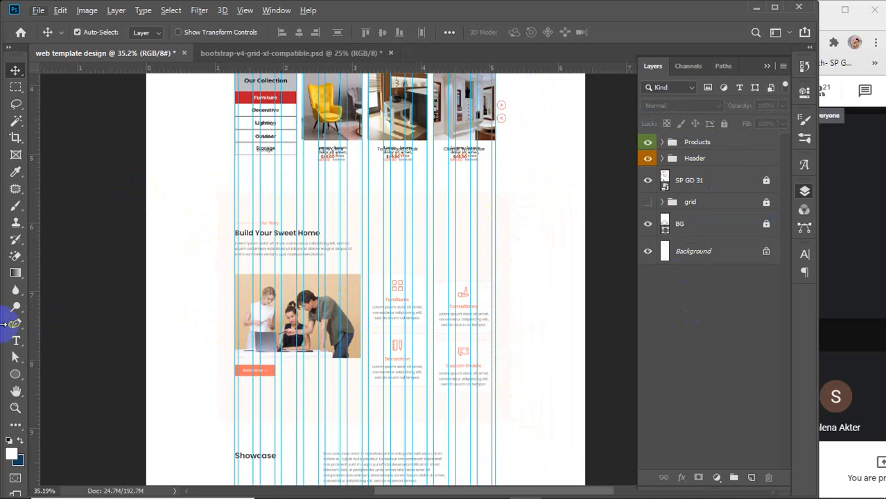
left_click(15, 375)
left_click(108, 375)
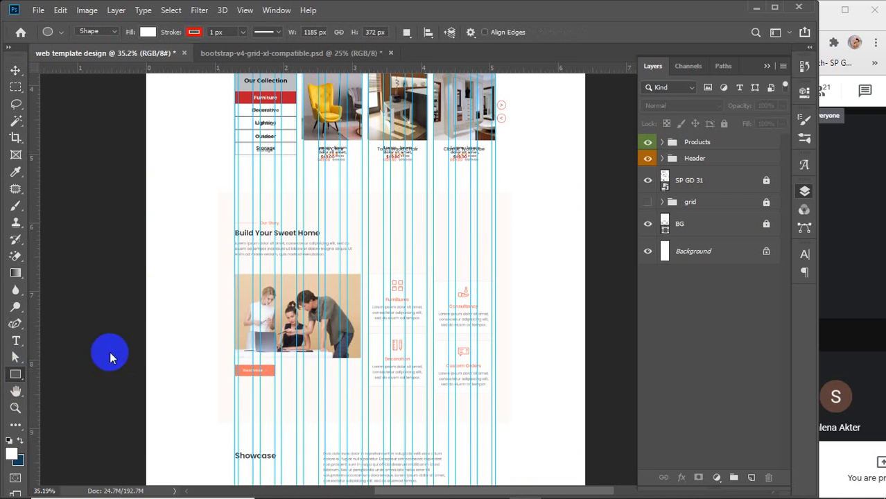
left_click_drag(145, 188, 586, 418)
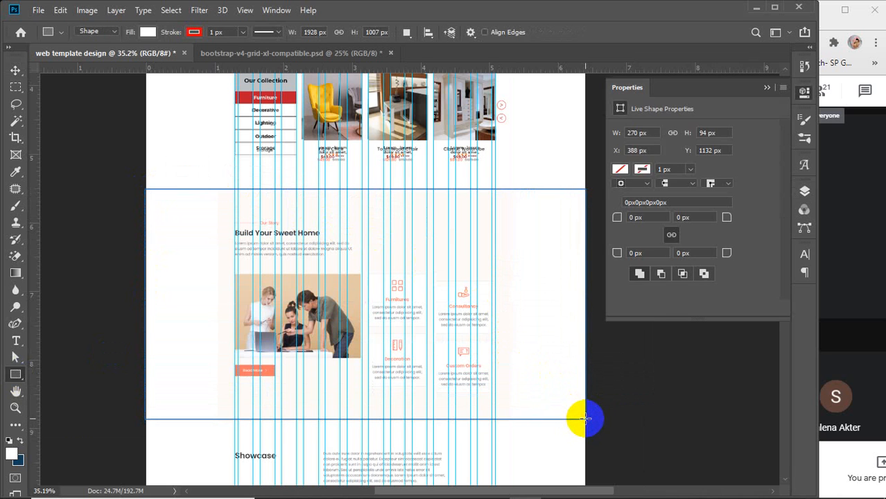
Remove the new section rectangle's stroke and fill it with the light orange swatch
left_click(643, 170)
left_click(629, 196)
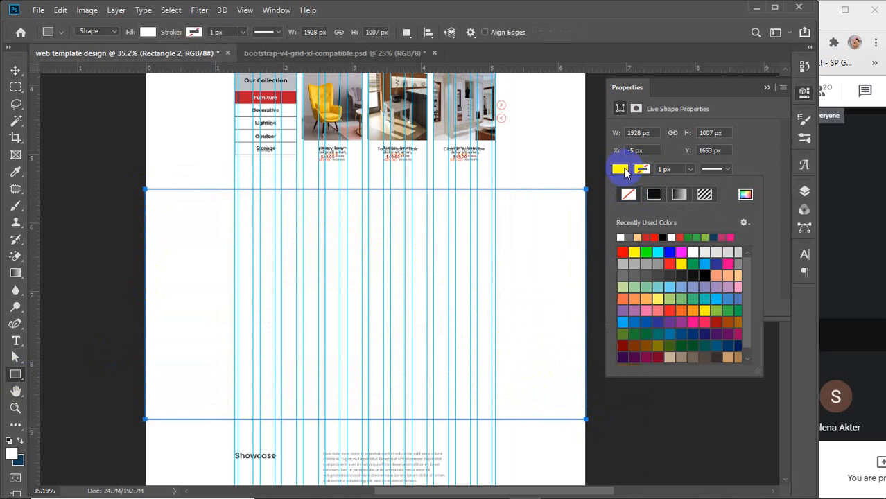
left_click(737, 276)
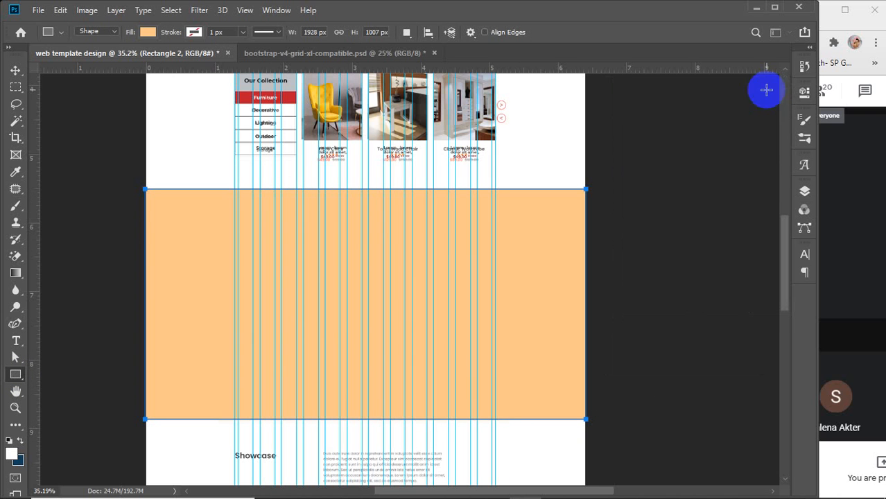
left_click(765, 89)
Set the opacity of the section background rectangle to 15%
left_click(804, 191)
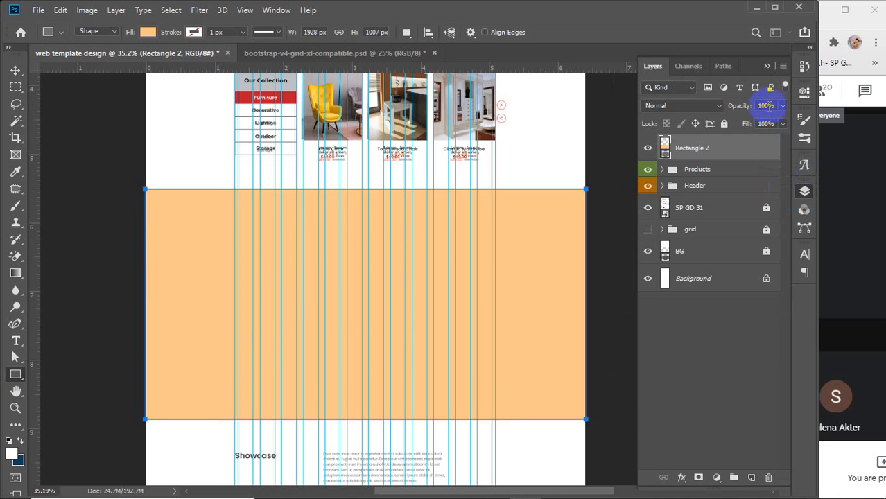
left_click(721, 105)
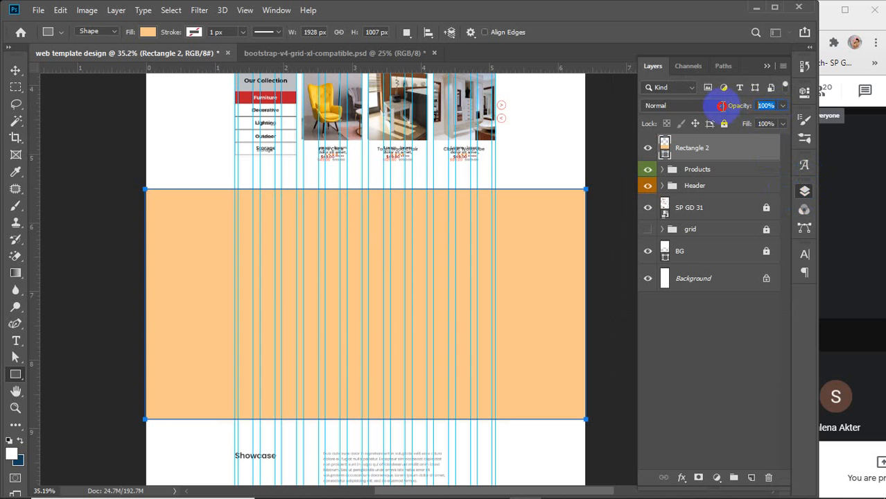
type("15")
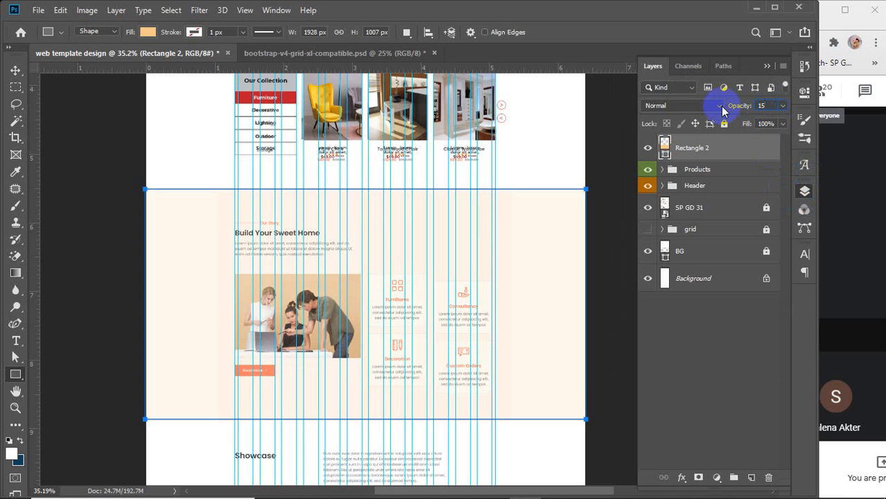
key("Return")
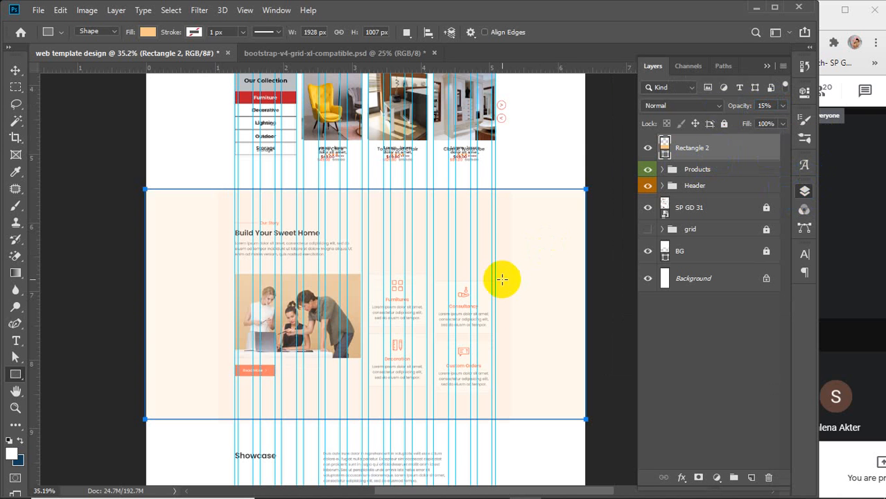
key("v")
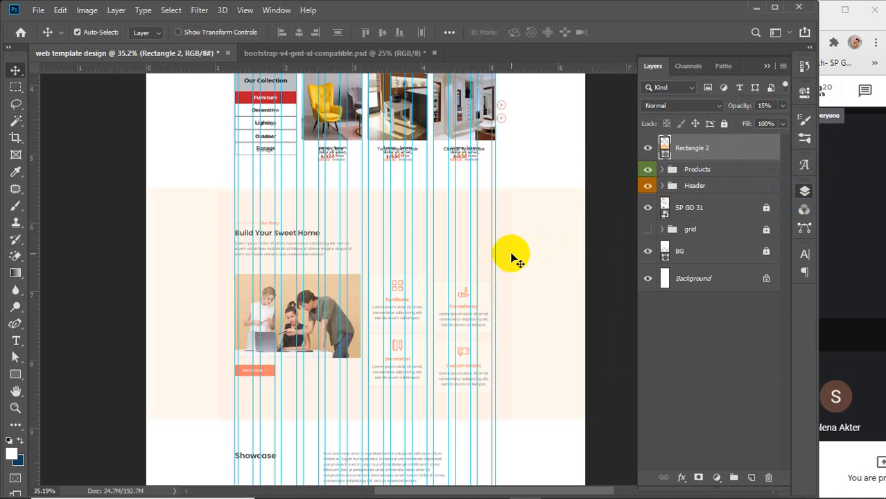
Draw a horizontal line about 101 px long with a 2 px weight over the reference line before "Our Story"
scroll(259, 239, "up", 4)
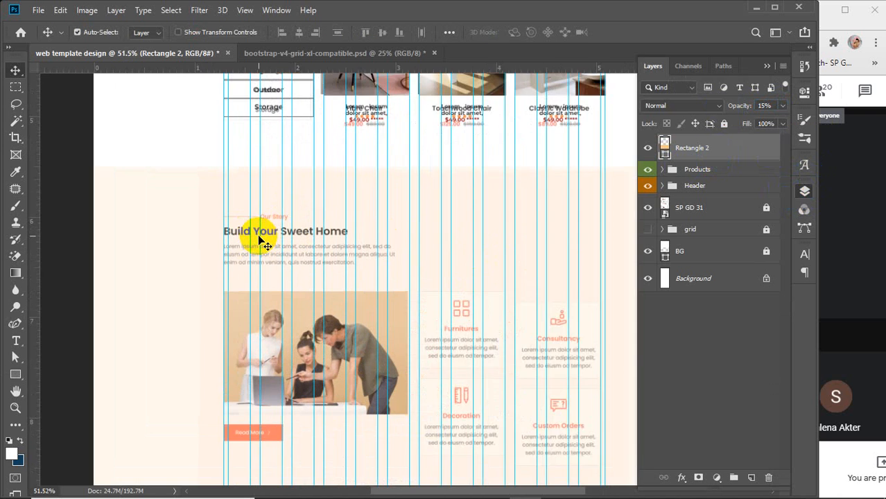
scroll(260, 239, "up", 1)
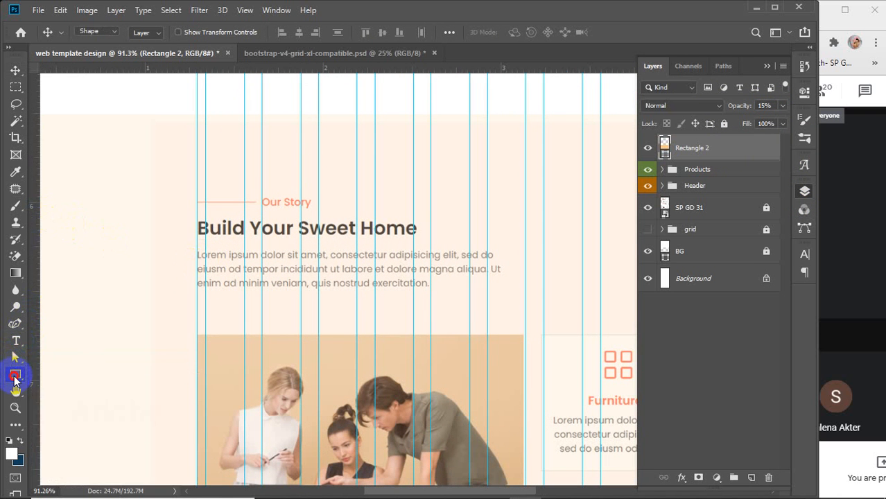
left_click_drag(16, 374, 82, 424)
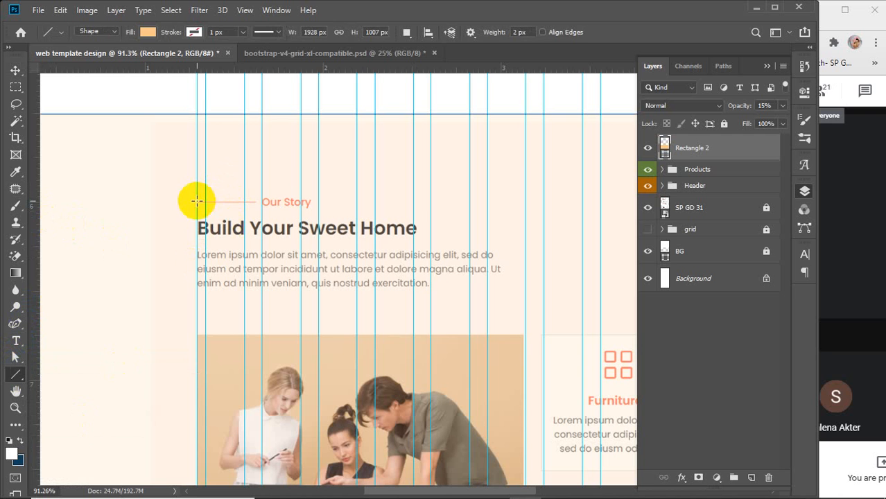
left_click_drag(197, 201, 258, 201)
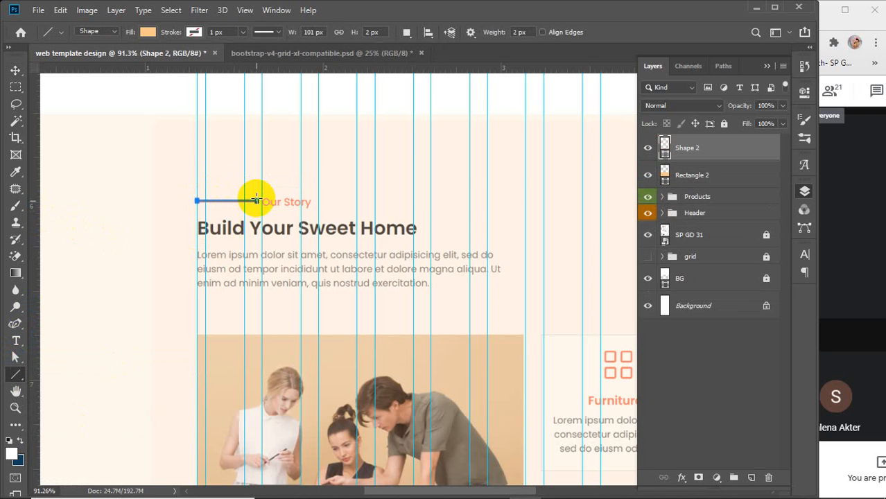
Add the text "Our Story" above the "Build Your Sweet Home" heading, replacing the placeholder text
left_click(16, 341)
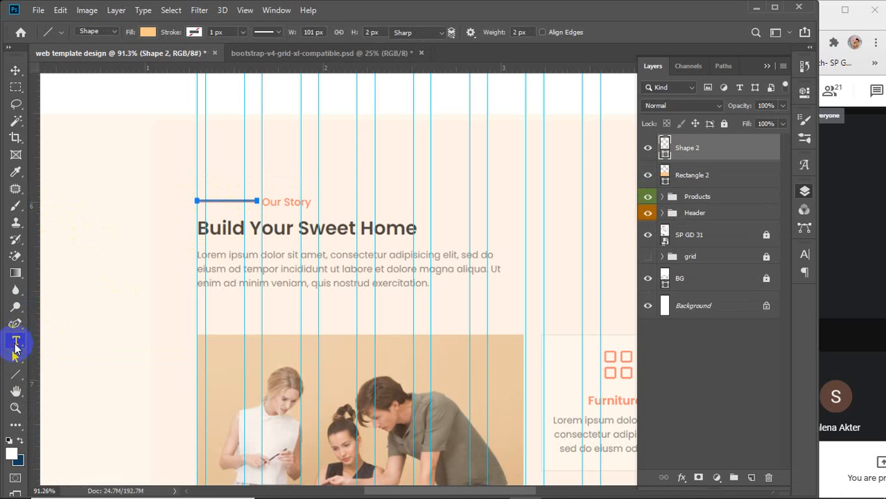
left_click(280, 197)
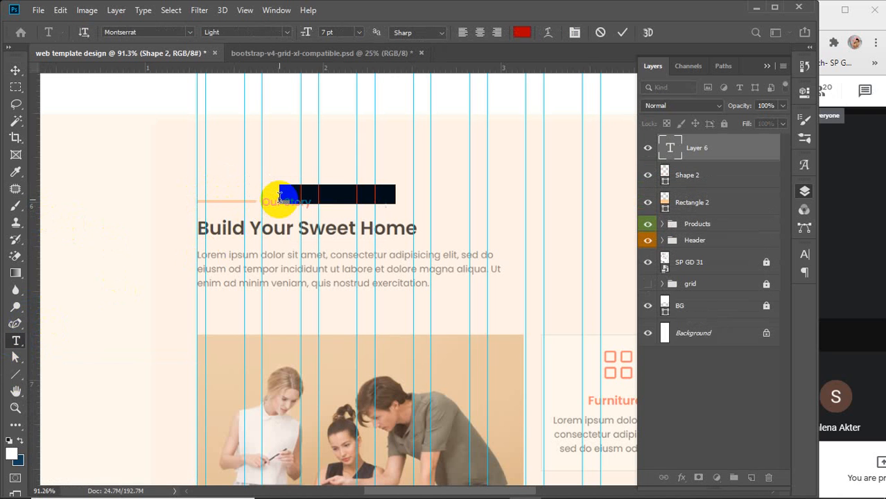
key("BackSpace")
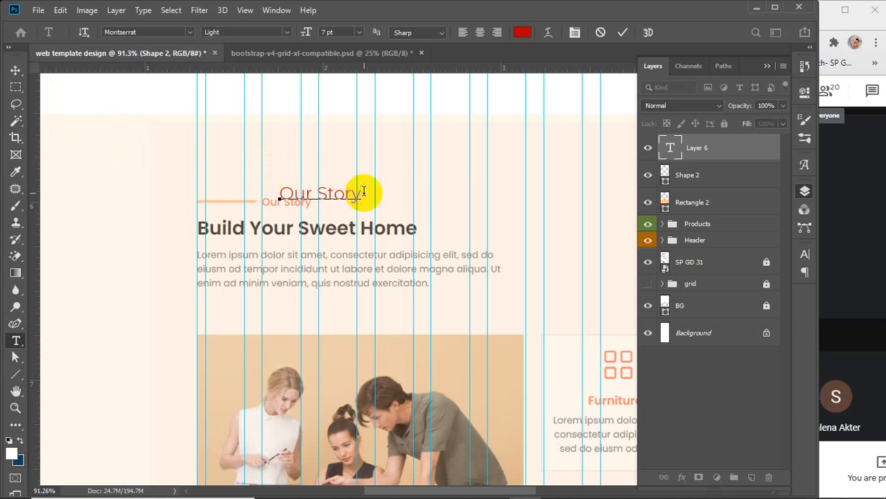
Set the "Our Story" text to Montserrat Medium at 5 pt
left_click_drag(363, 191, 274, 192)
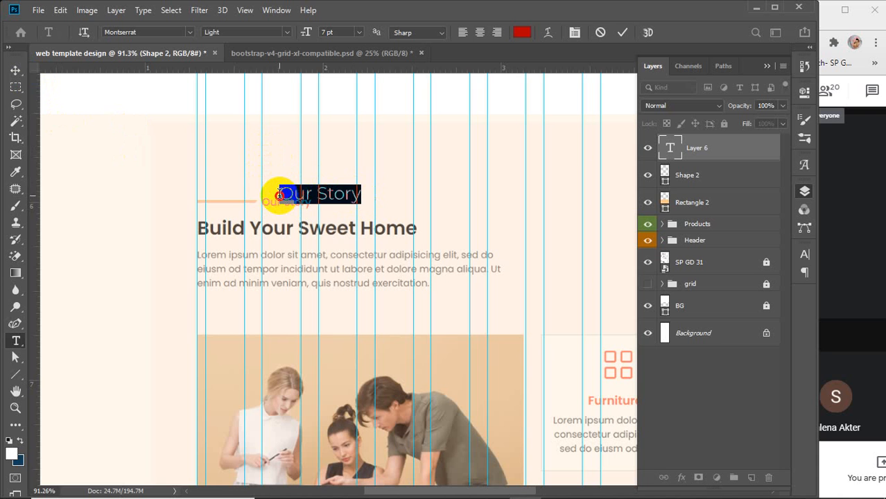
left_click(288, 32)
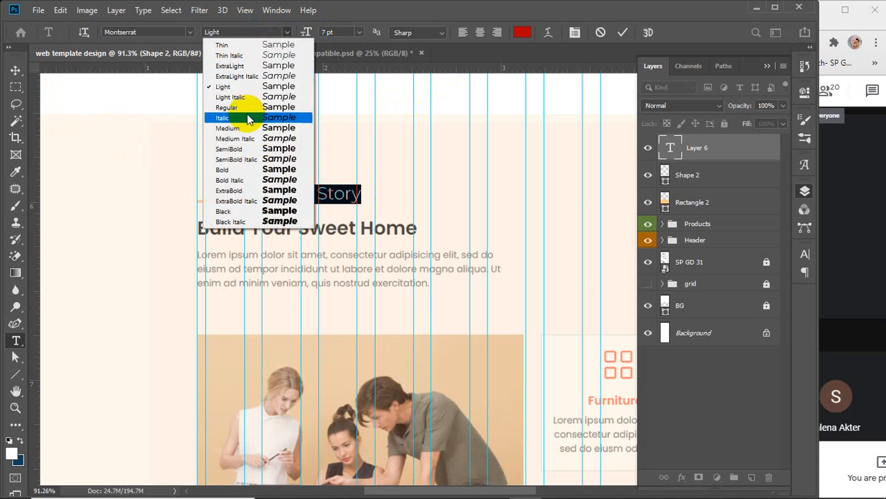
left_click(233, 128)
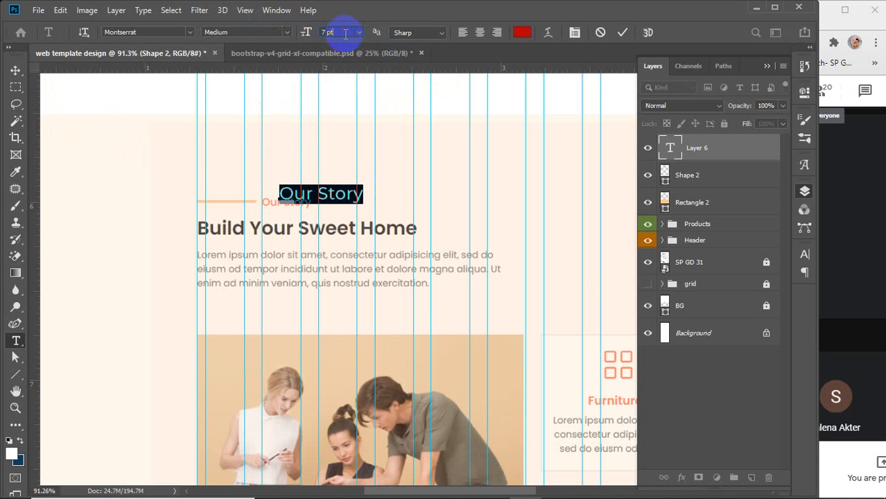
key("Down")
key("Down")
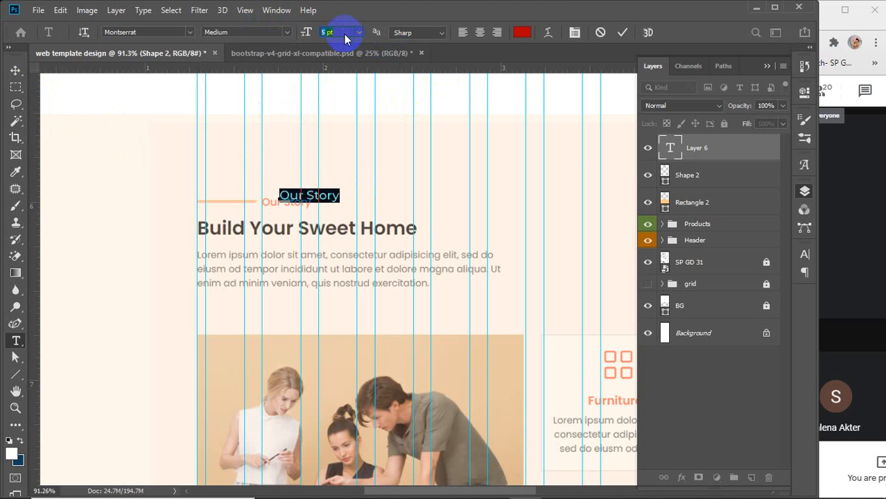
Move the "Our Story" text onto its reference position just after the end of the line
left_click(15, 70)
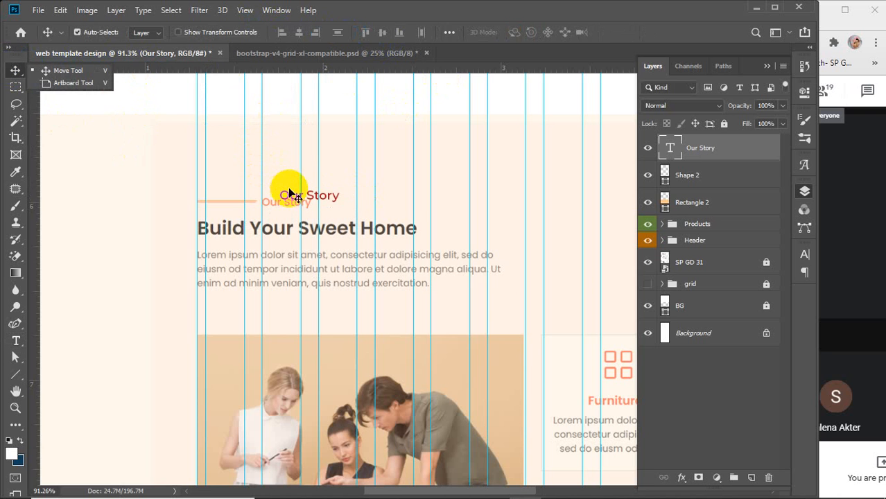
left_click_drag(291, 196, 280, 205)
left_click_drag(275, 206, 275, 205)
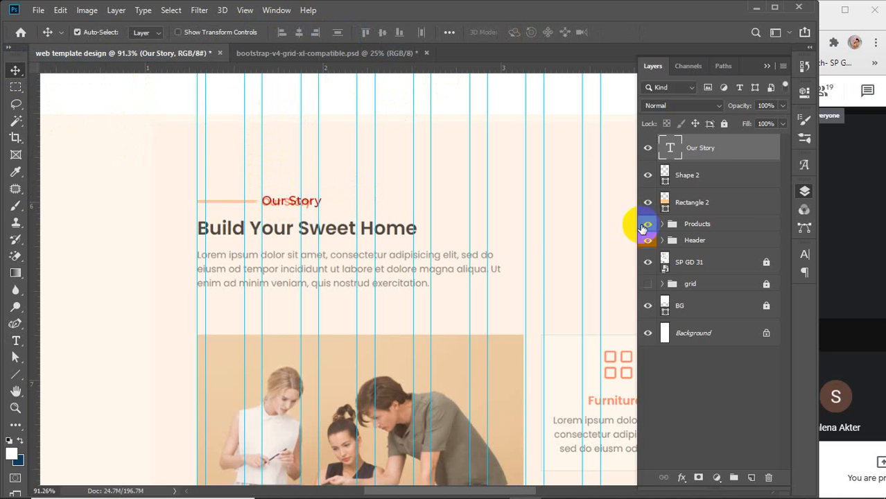
Align the "Our Story" text and the line by their vertical centers and group the two layers
left_click(712, 178, "shift")
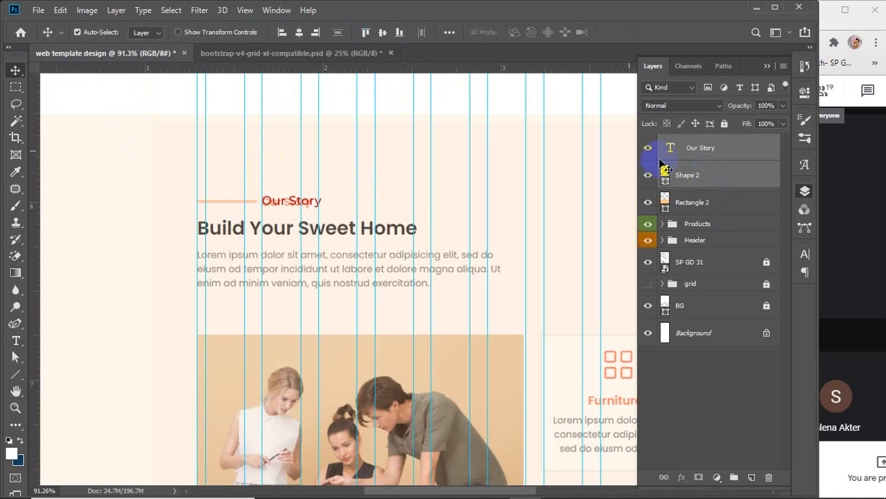
left_click(382, 33)
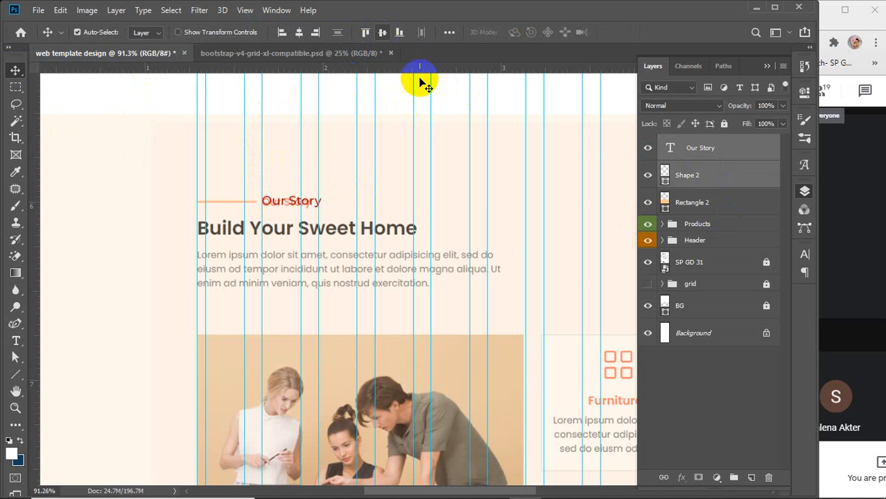
key("ctrl+g")
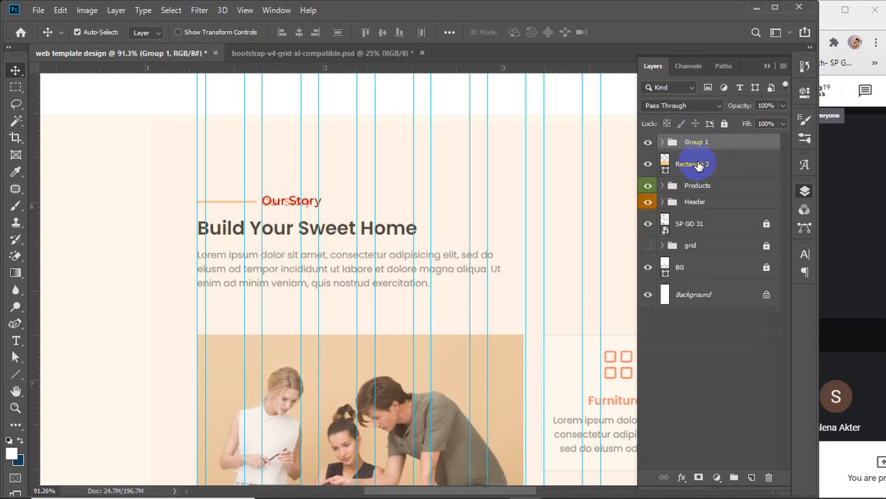
Rename the Rectangle 2 layer as "service bg" and the Group 1 group as "story"
left_click(697, 165)
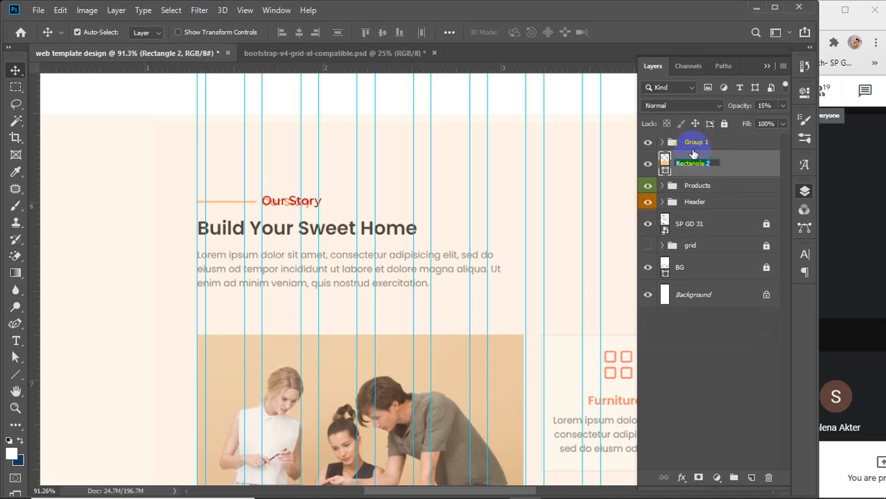
type("service bg")
key("Return")
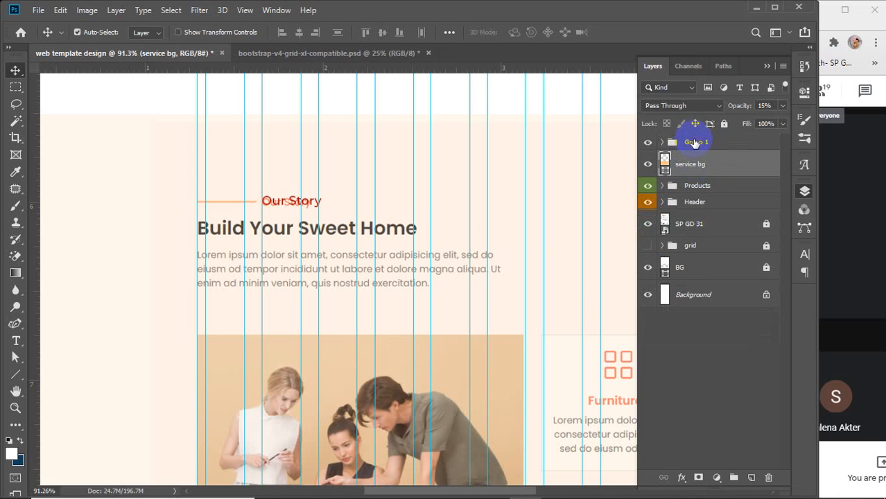
double_click(695, 142)
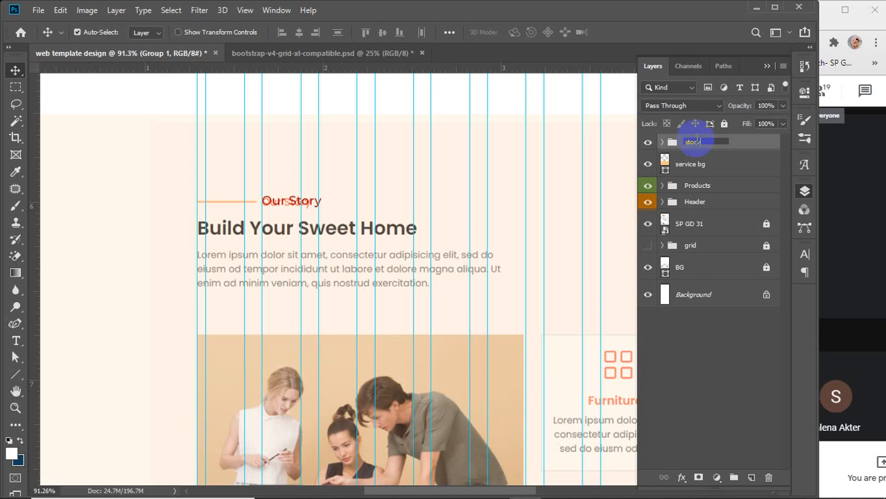
key("Return")
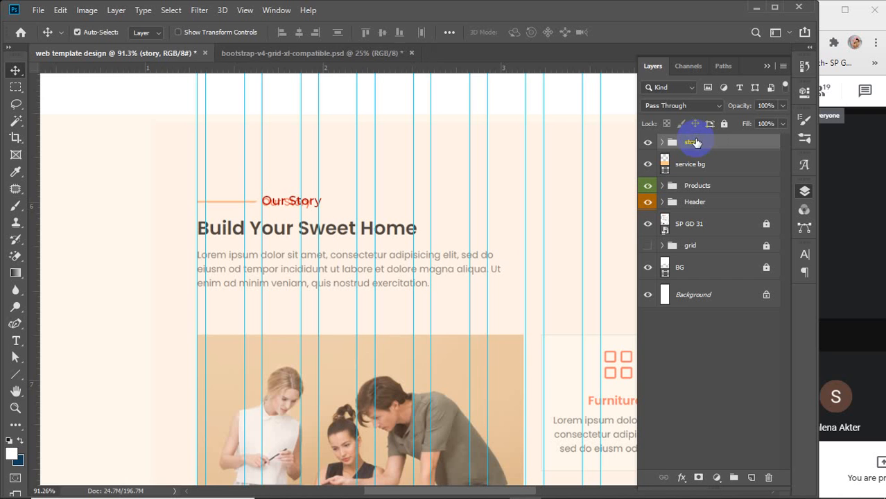
Add the text "Build Your Sweet Home" just below the reference heading, replacing the placeholder text
left_click(16, 340)
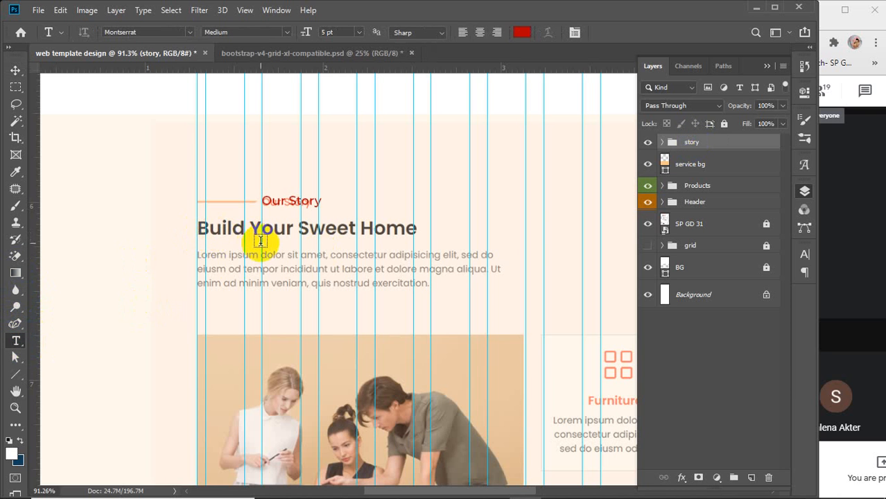
left_click(233, 258)
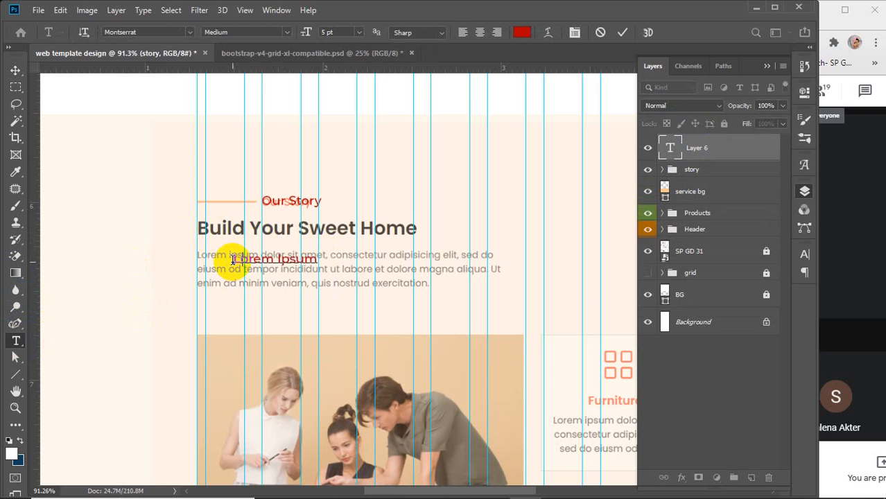
key("BackSpace")
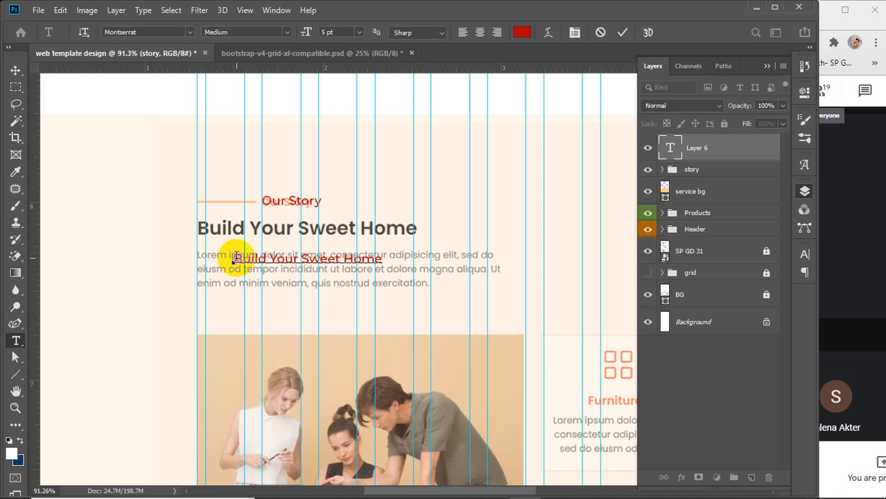
Set the color of the new "Build Your Sweet Home" text to dark gray #242424
left_click_drag(234, 258, 434, 261)
left_click(531, 34)
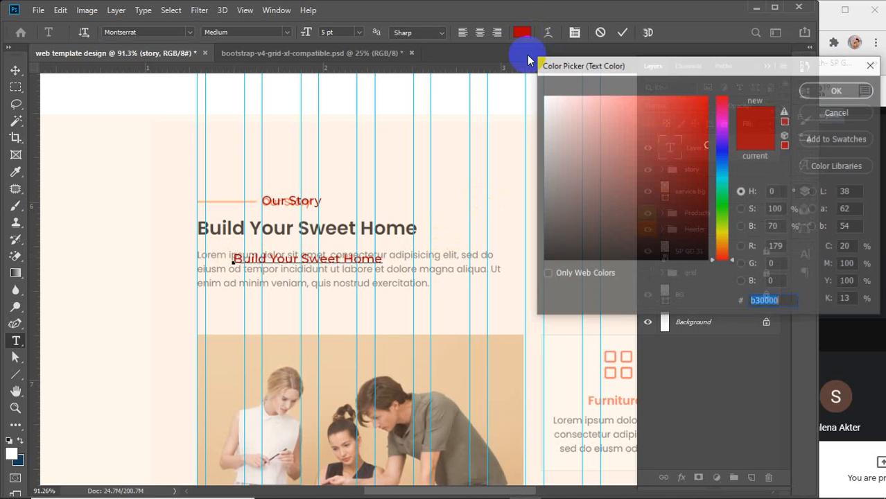
left_click_drag(553, 243, 528, 238)
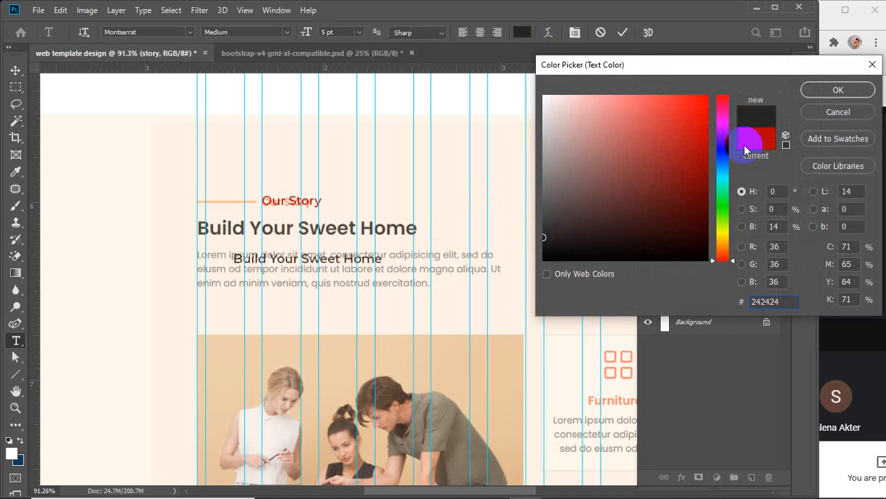
left_click(818, 90)
Set the "Build Your Sweet Home" text to Montserrat Bold at 7 pt
left_click(318, 33)
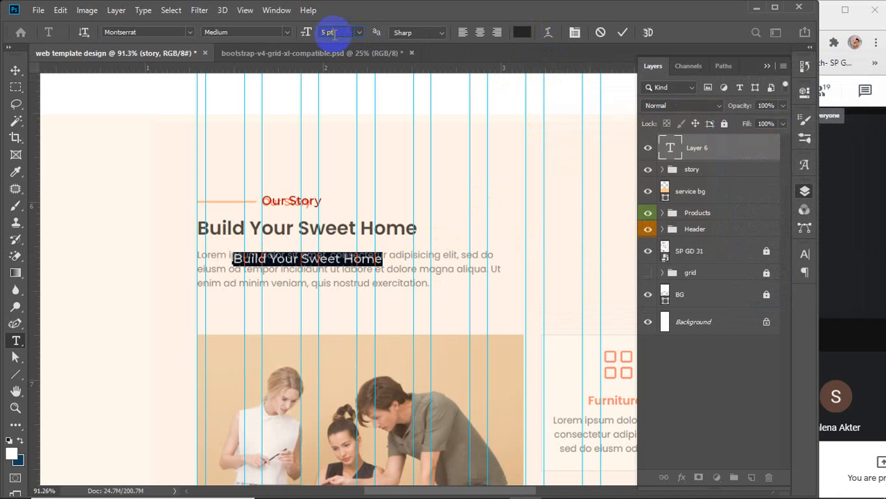
type("7")
key("Return")
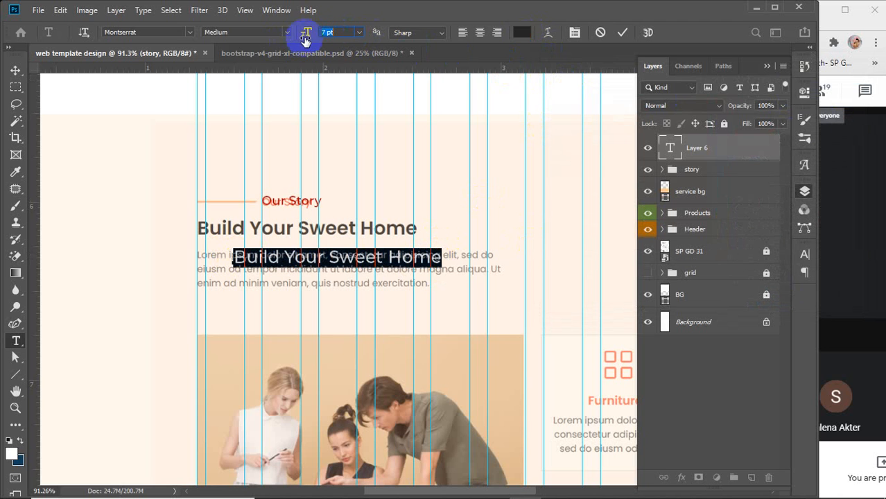
left_click(286, 33)
left_click(248, 170)
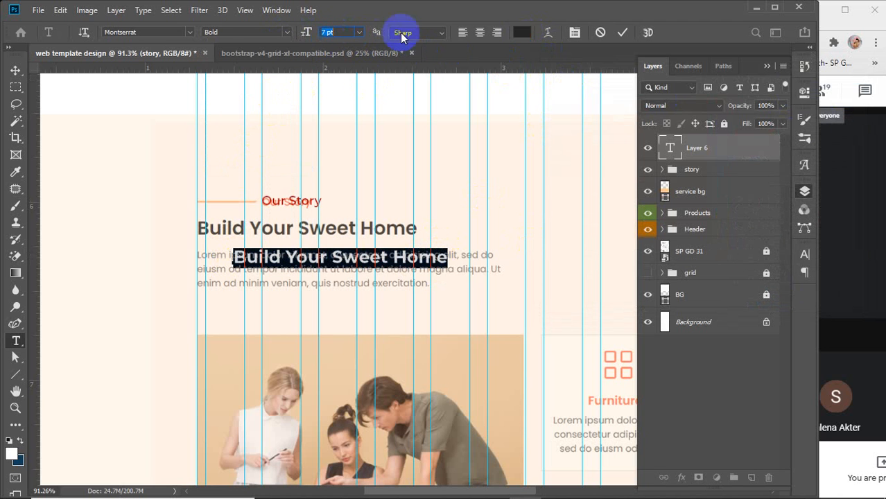
Move the "Build Your Sweet Home" text onto the reference heading, starting at the first column guide
left_click(15, 70)
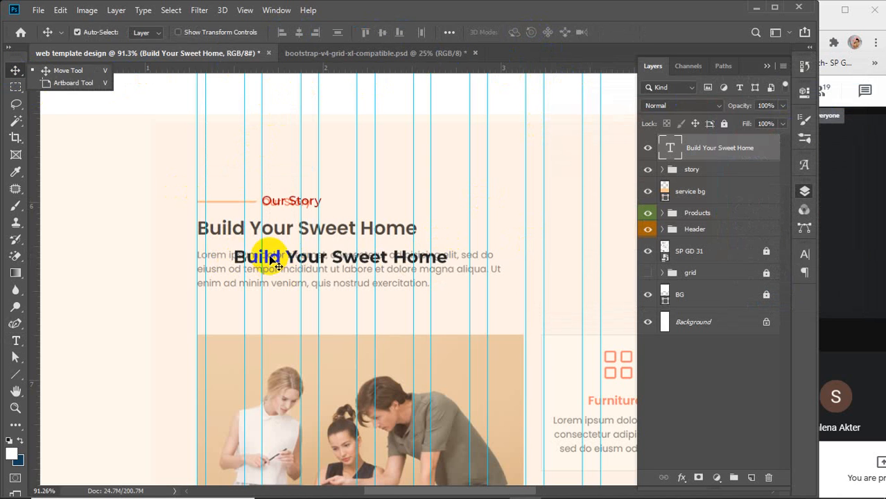
left_click_drag(276, 267, 231, 234)
scroll(184, 221, "up", 3)
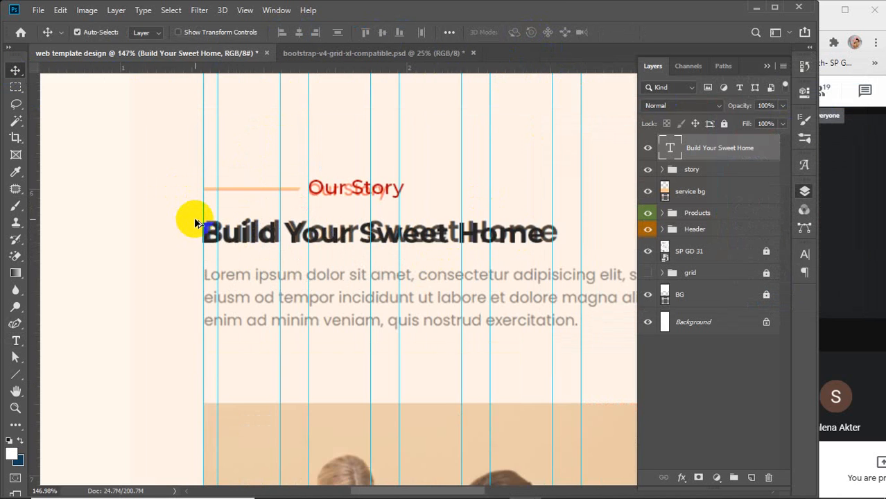
scroll(194, 222, "up", 3)
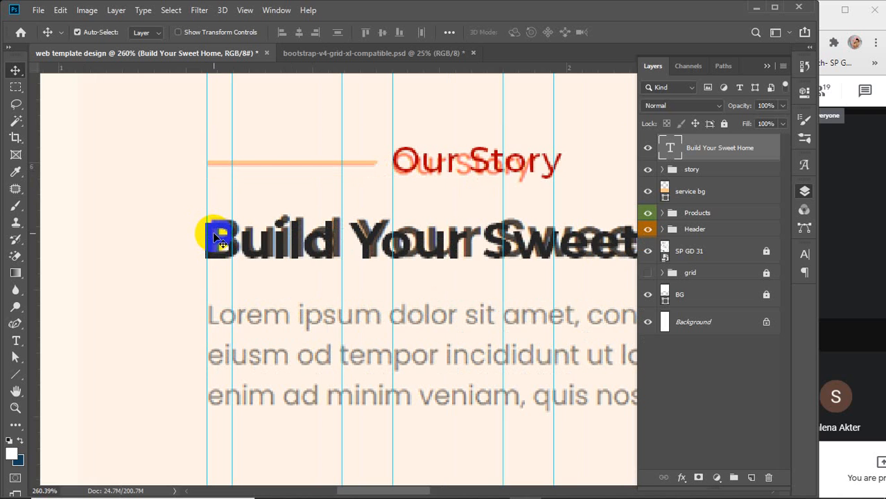
left_click_drag(217, 237, 212, 233)
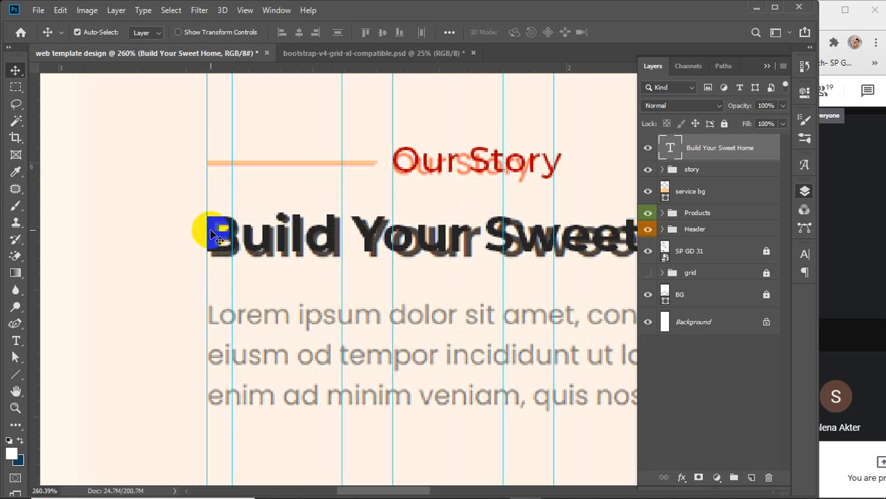
scroll(293, 246, "down", 3)
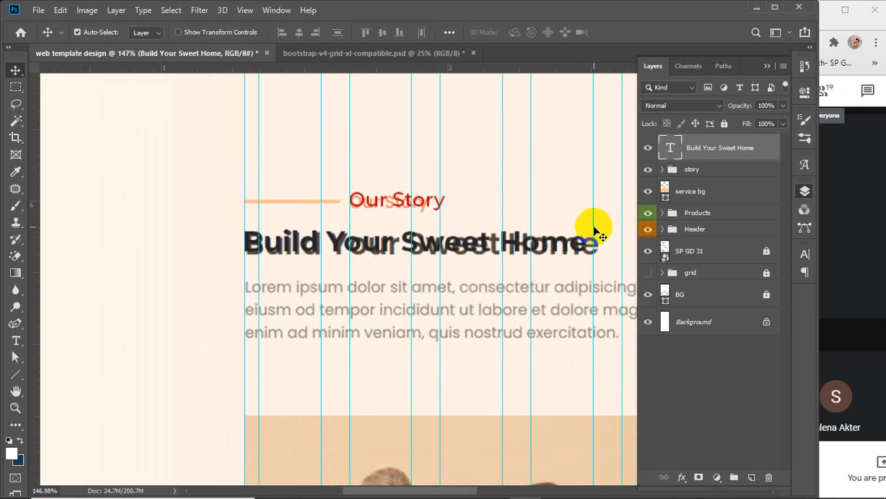
Recolor the line before "Our Story" in the story group to dark red #852525
left_click(690, 170)
left_click(662, 170)
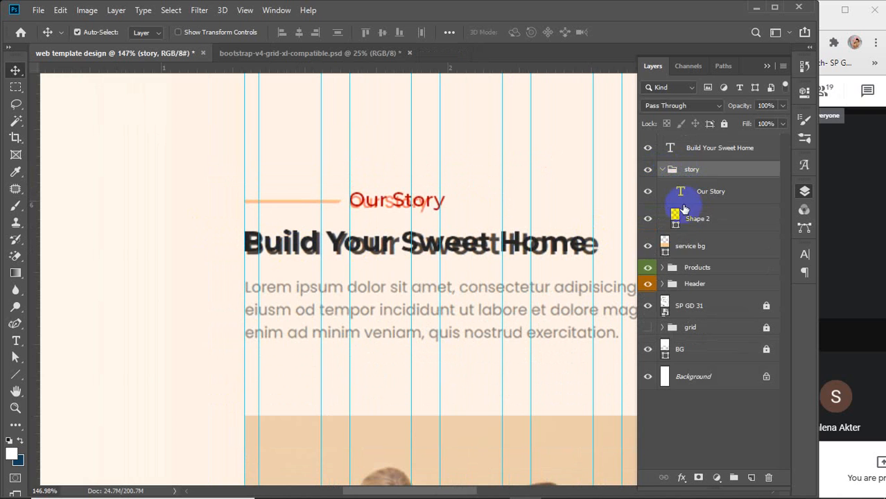
double_click(675, 220)
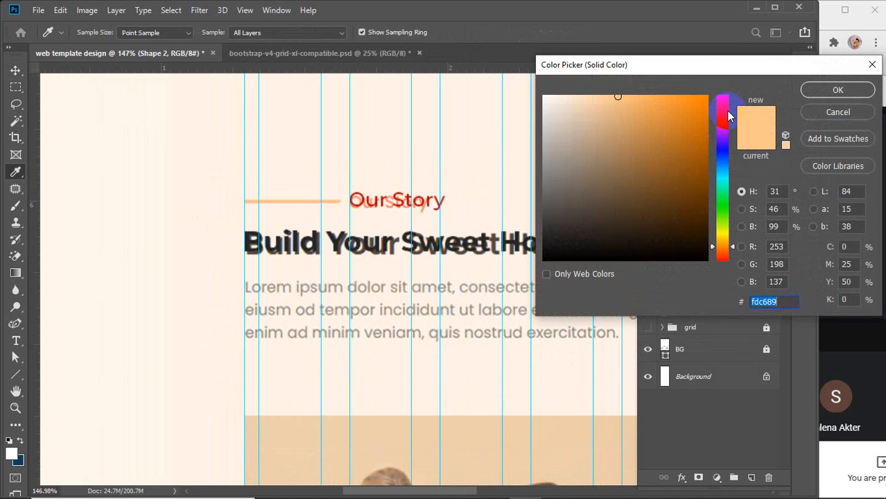
left_click_drag(727, 116, 721, 97)
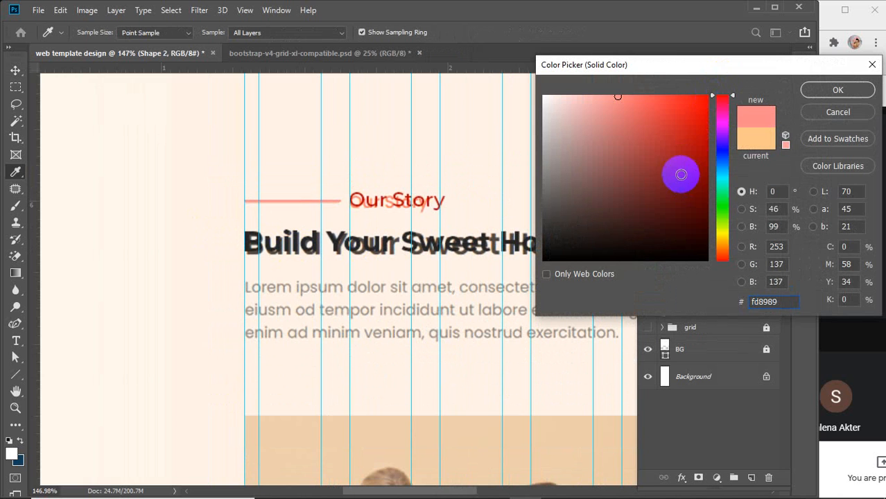
left_click(663, 175)
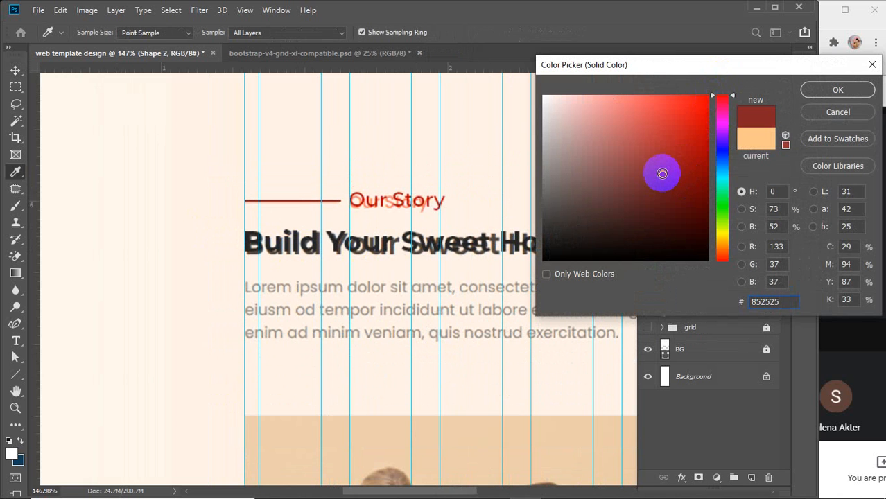
left_click(809, 90)
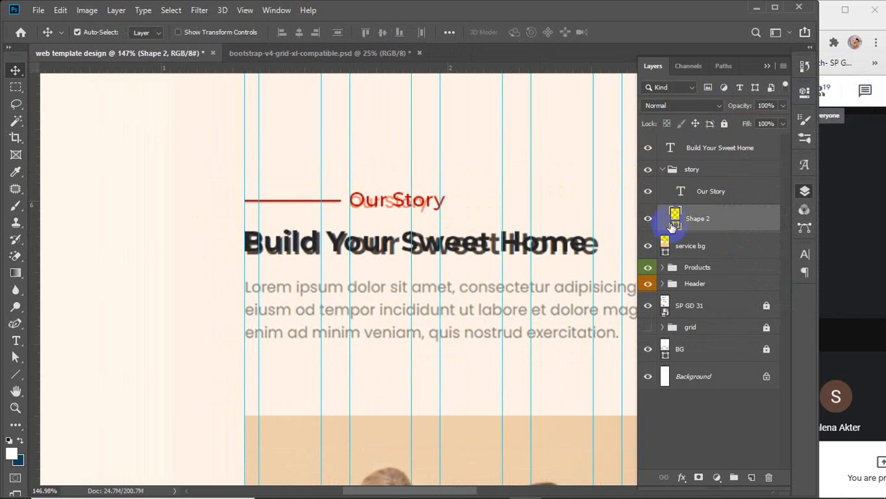
left_click(662, 169)
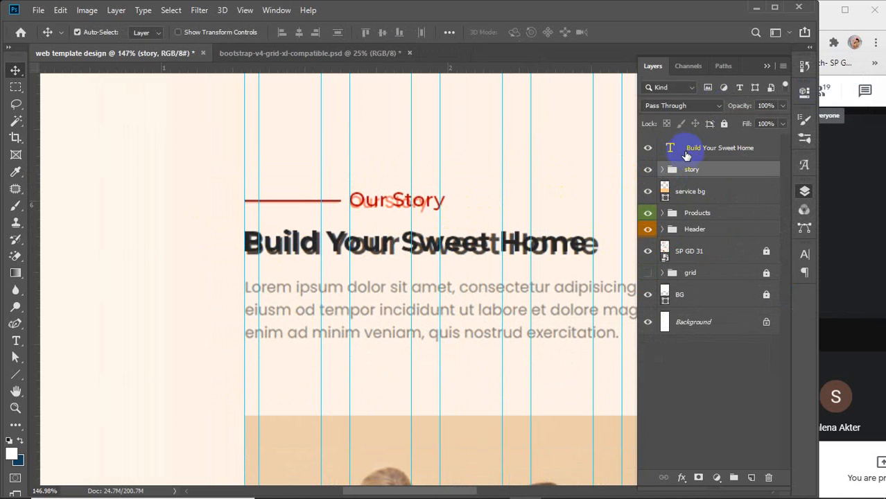
Set the font size of the "Build Your Sweet Home" heading to 8 pt
left_click(682, 149)
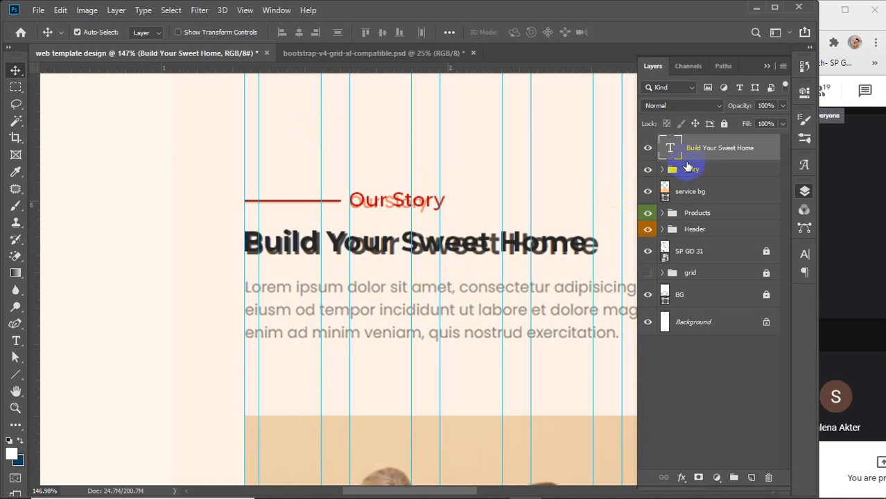
left_click(804, 253)
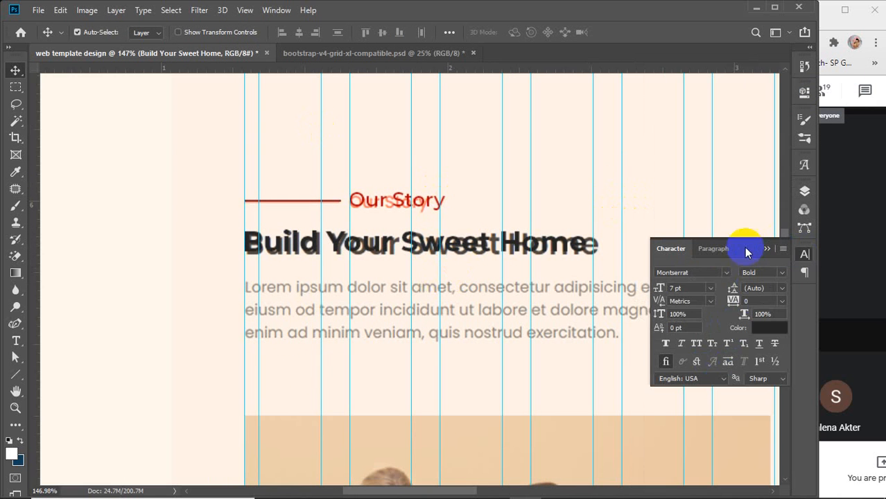
key("Return")
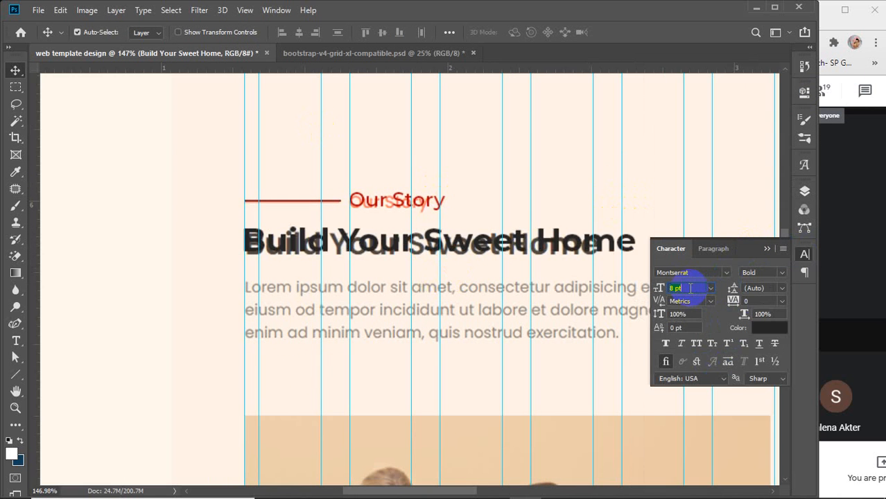
left_click(766, 248)
Draw a paragraph text box with lorem ipsum placeholder text over the reference paragraph, above the heading layer in the stack
left_click(298, 299)
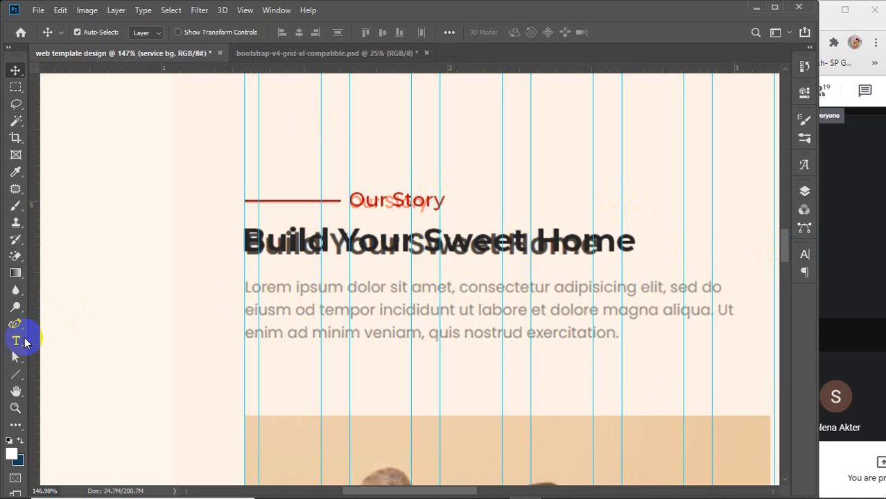
left_click(16, 340)
left_click_drag(538, 355, 470, 327)
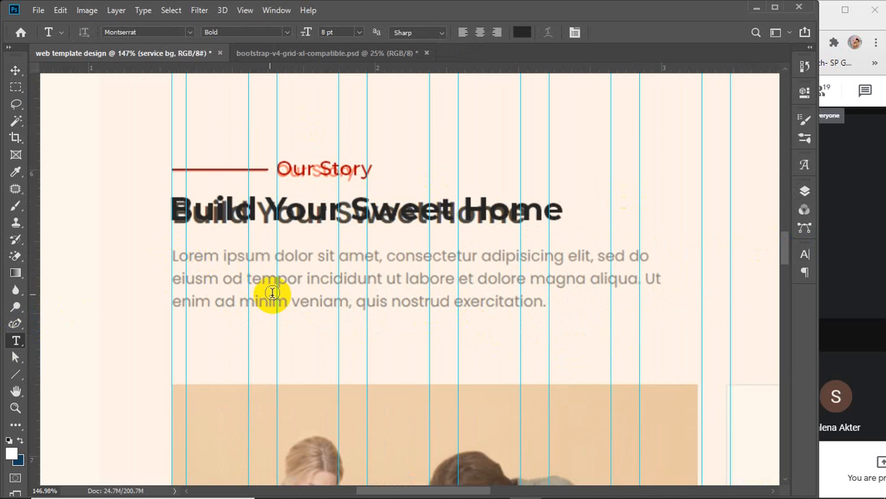
left_click(804, 191)
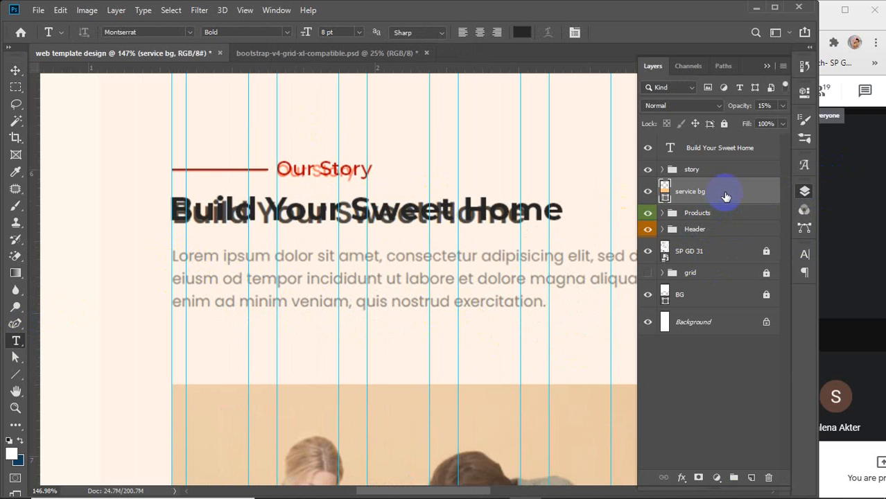
left_click(721, 150)
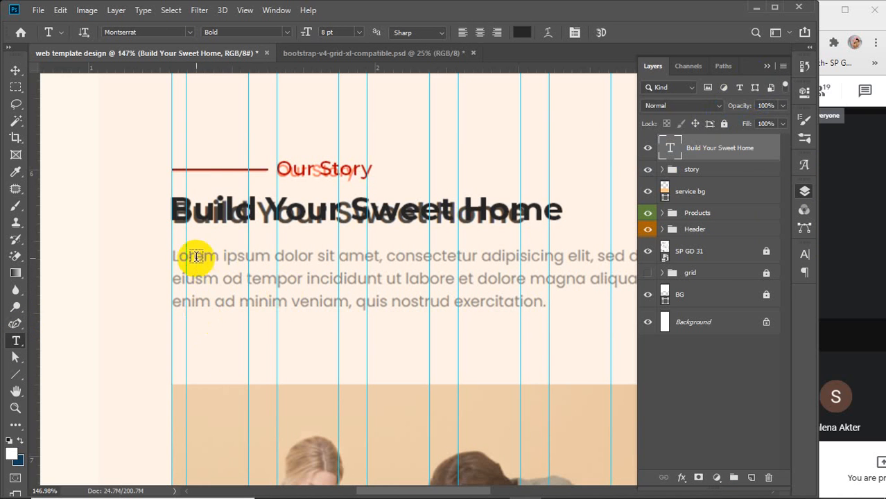
left_click_drag(172, 254, 694, 352)
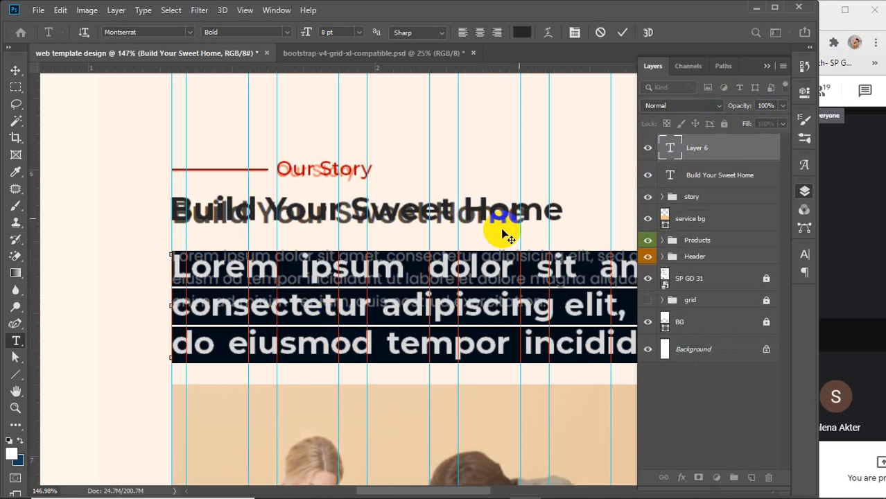
Set the lorem ipsum paragraph to Montserrat Regular at 3 pt
scroll(344, 32, "down", 4)
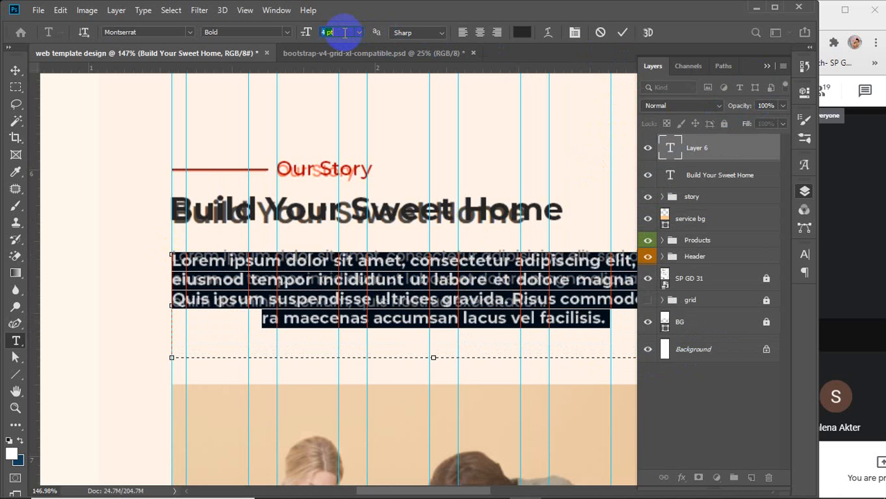
scroll(345, 32, "down", 1)
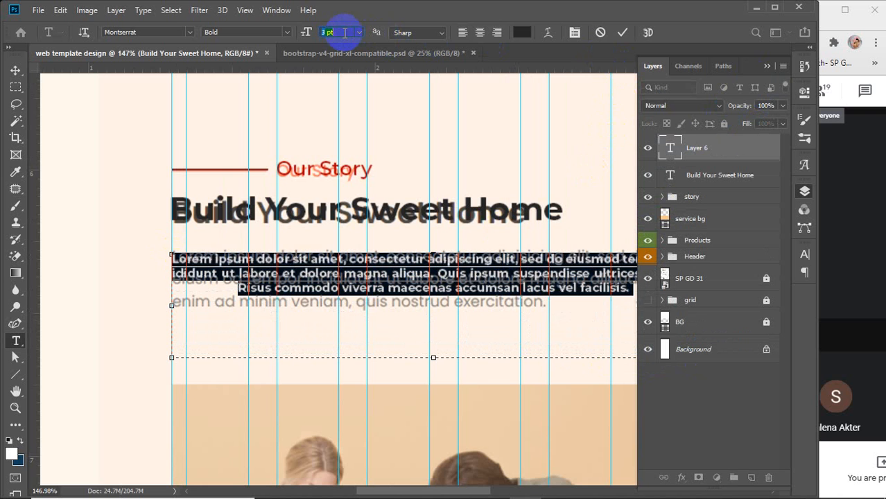
left_click(286, 32)
left_click(241, 109)
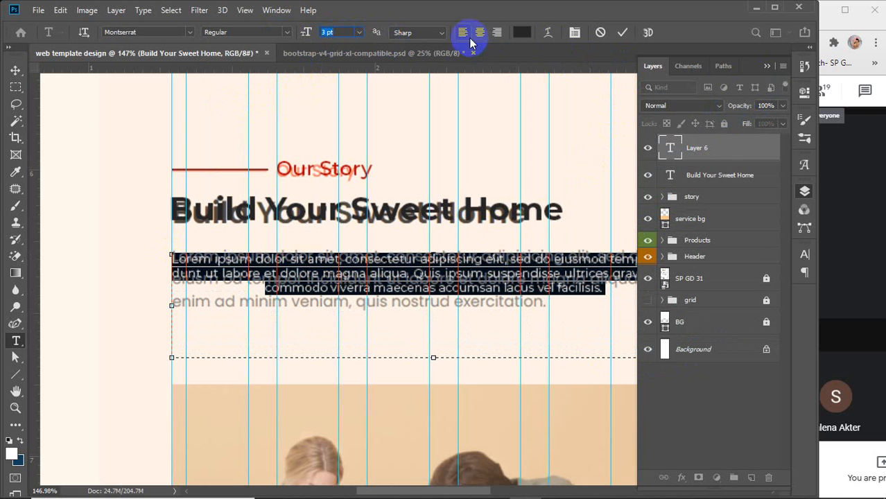
Justify the lorem ipsum paragraph with its last line aligned left, and nudge the text slightly up over the reference paragraph
left_click(571, 32)
left_click(725, 249)
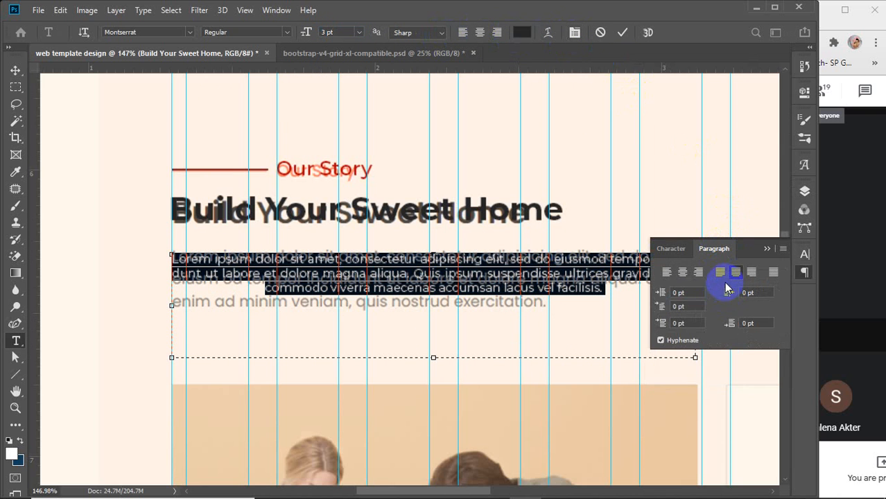
left_click(720, 272)
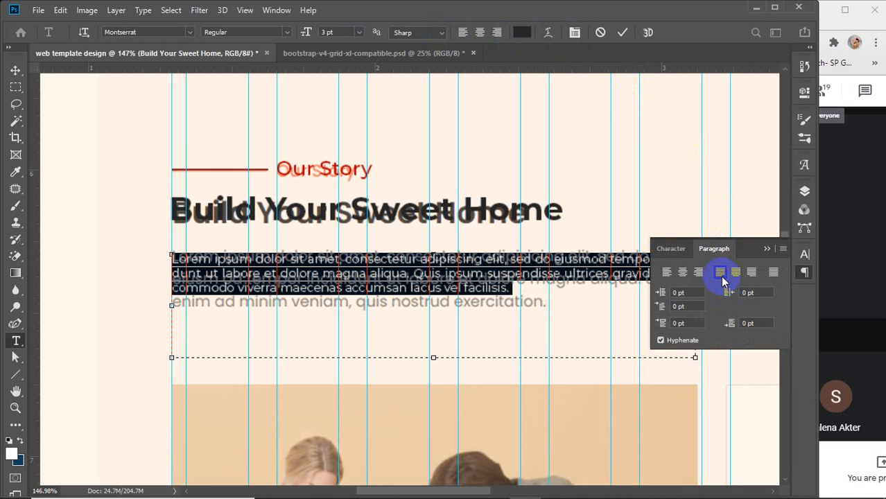
left_click(623, 35)
left_click(15, 70)
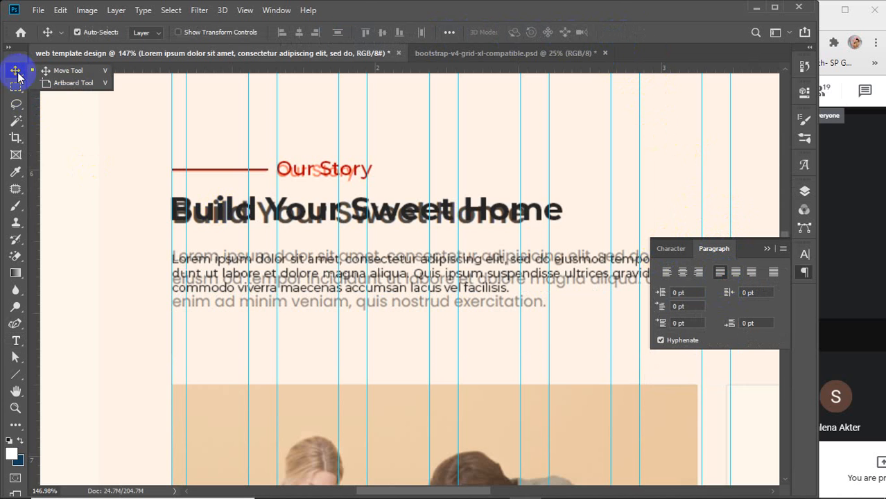
left_click_drag(323, 261, 325, 258)
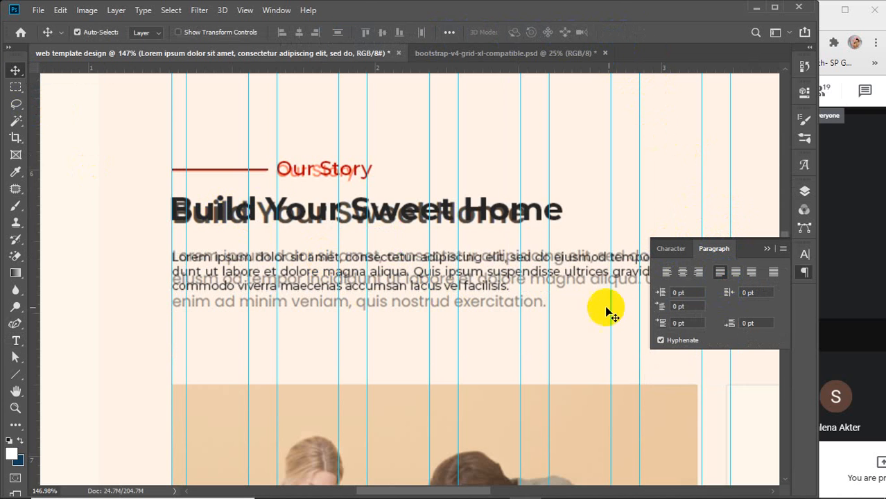
Set the font size of the lorem ipsum paragraph to 3.5 pt
left_click(670, 248)
left_click(677, 290)
key("Up")
key("Up")
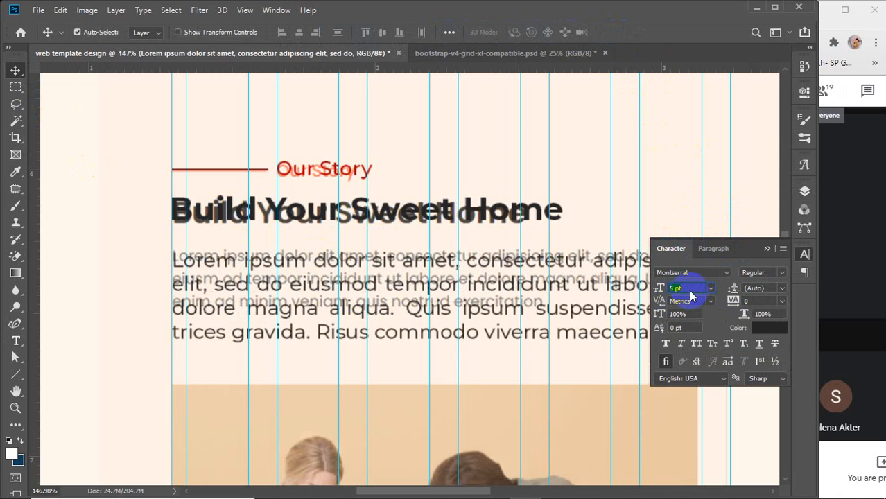
key("Down")
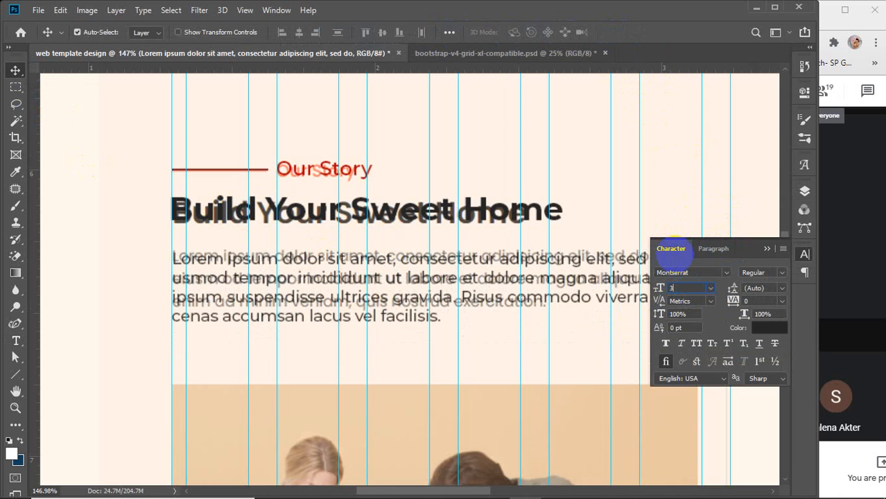
key("Return")
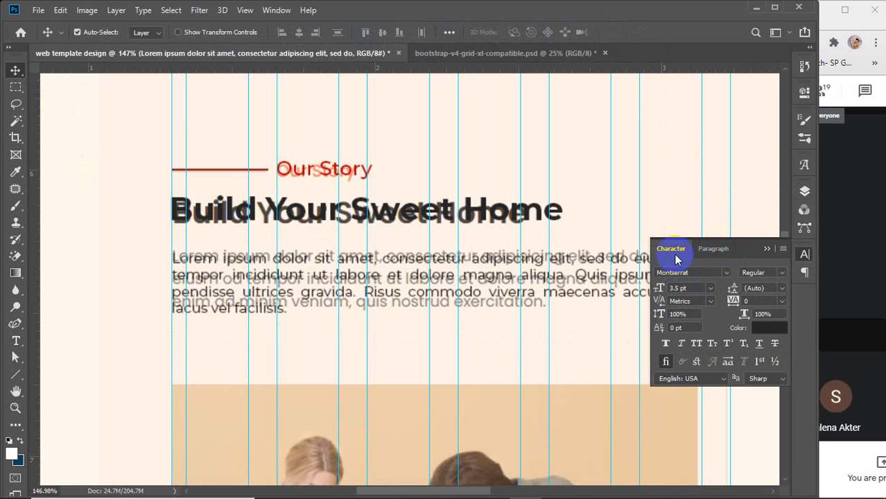
left_click(767, 249)
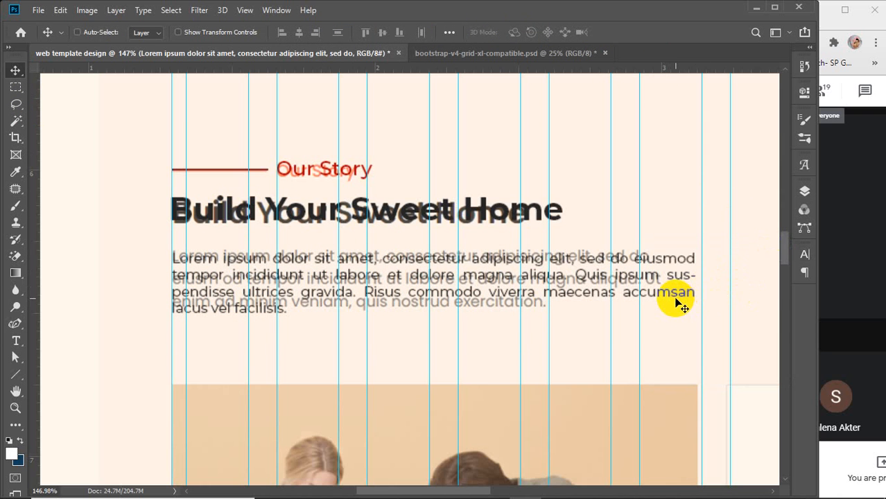
Scale the lorem ipsum text box proportionally to about 83% and move it up beneath the heading, flush with the left column guide
key("ctrl+t")
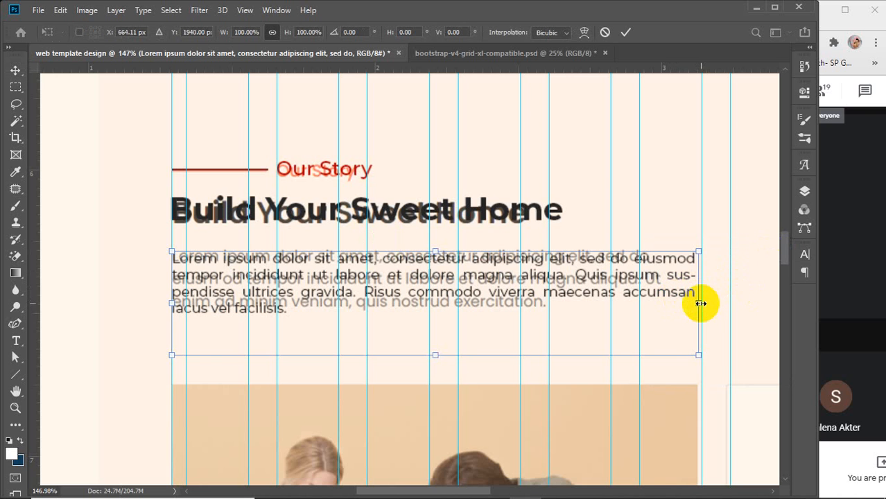
left_click_drag(700, 304, 644, 301)
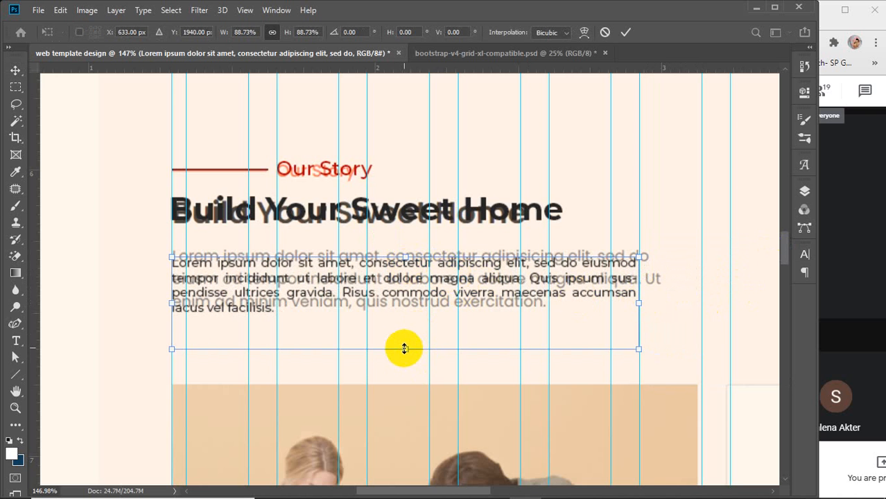
left_click_drag(405, 349, 405, 344)
left_click_drag(283, 279, 271, 265)
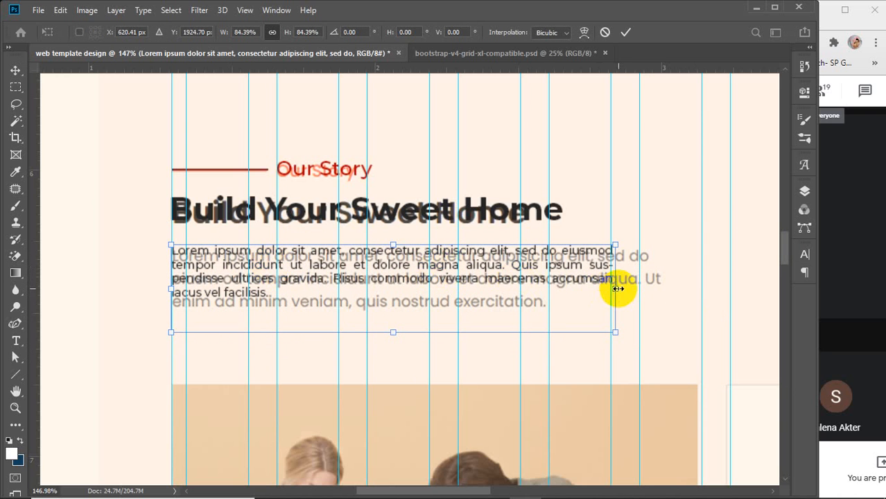
left_click_drag(616, 289, 609, 290)
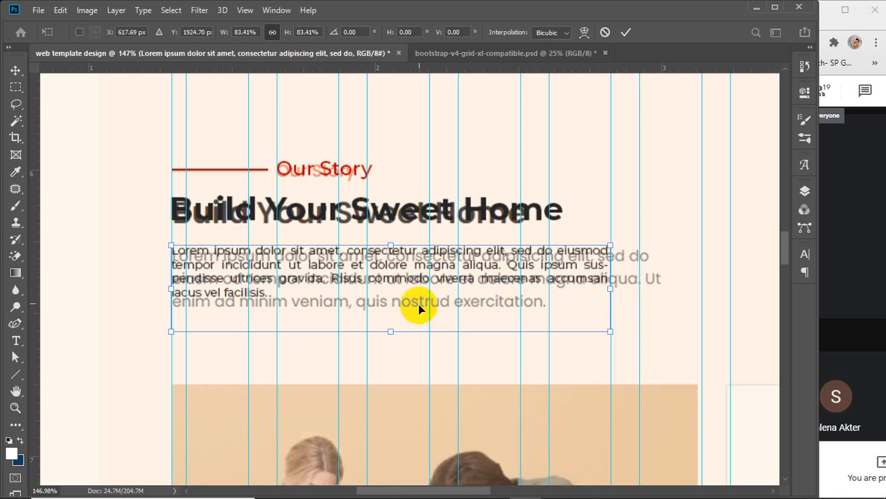
left_click(804, 253)
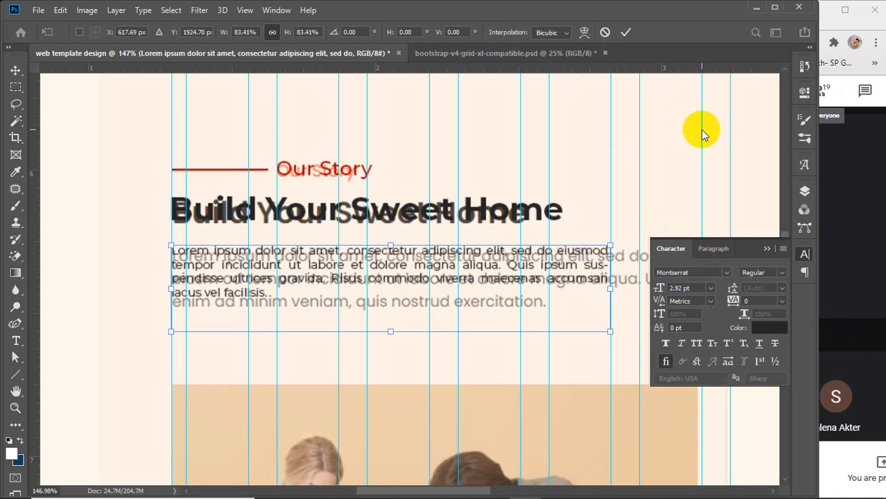
left_click(626, 32)
Try a 3 pt font size on the scaled lorem ipsum paragraph, and settle on 3.5 pt
left_click(697, 287)
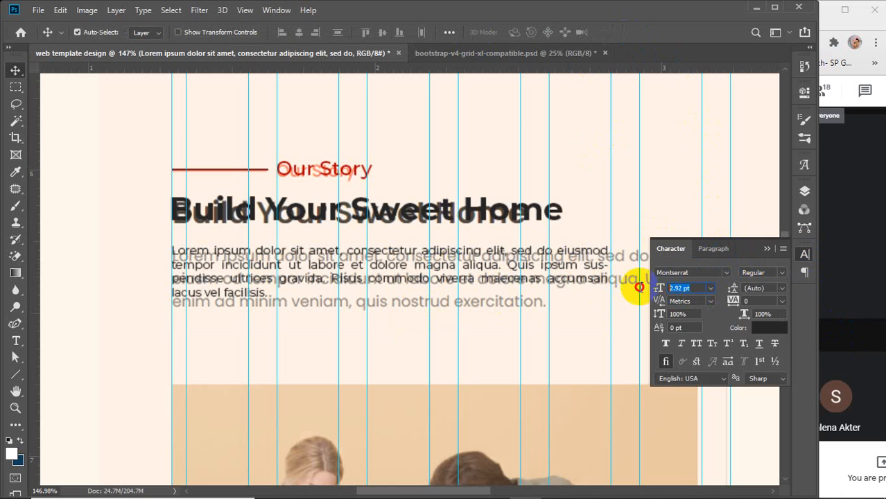
type("3")
key("Return")
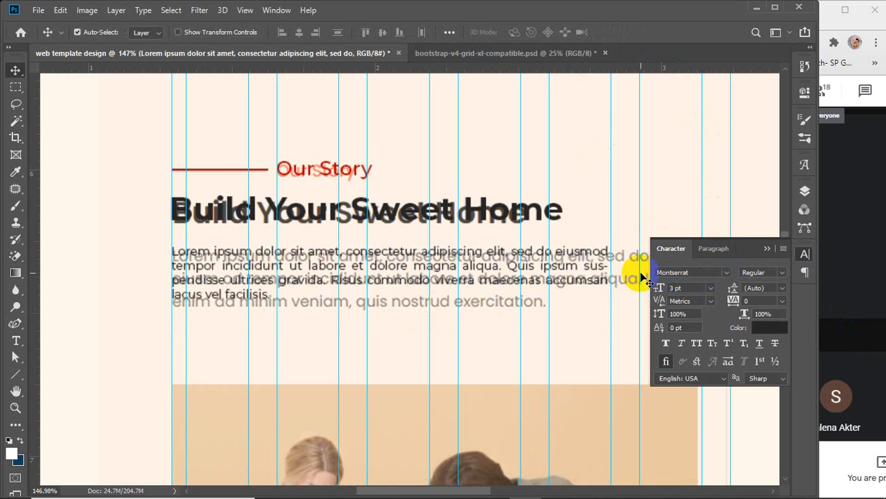
left_click(686, 287)
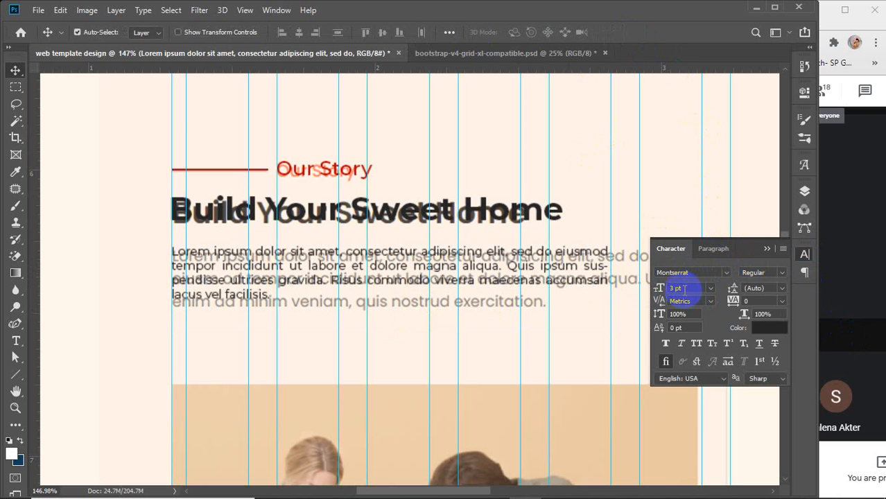
type("3")
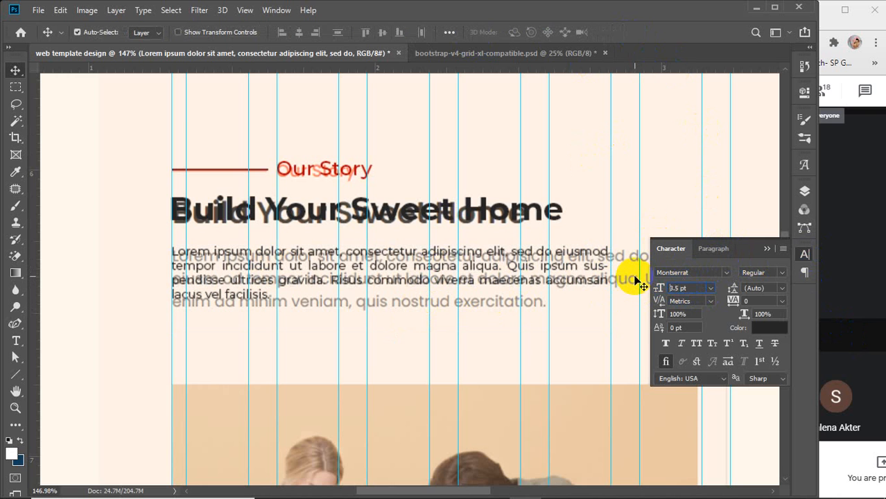
key("Return")
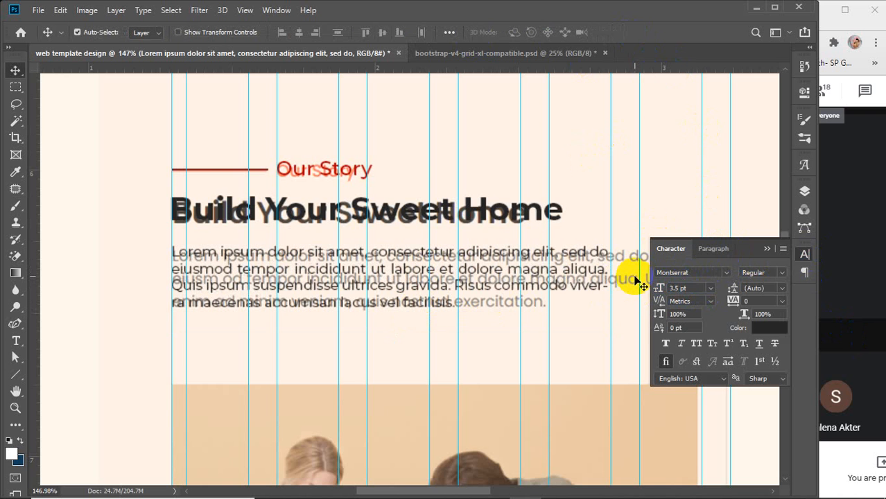
left_click(767, 248)
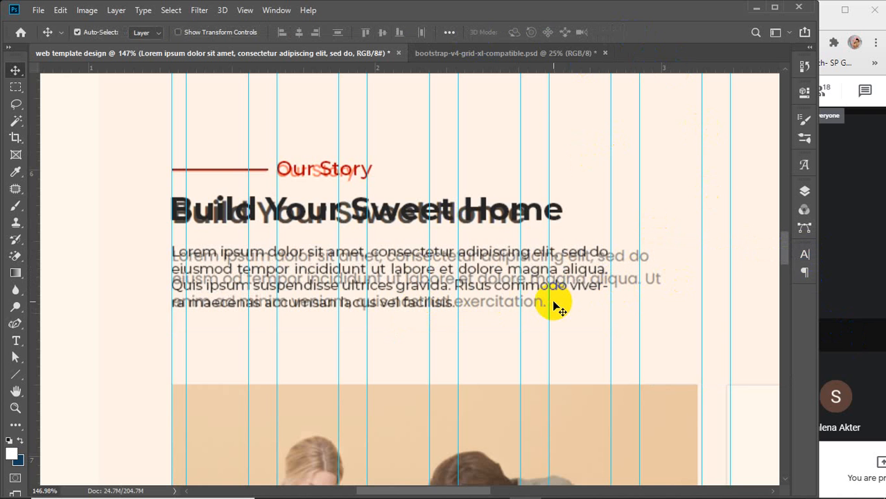
Lock the service bg layer behind the story section
scroll(560, 305, "down", 5)
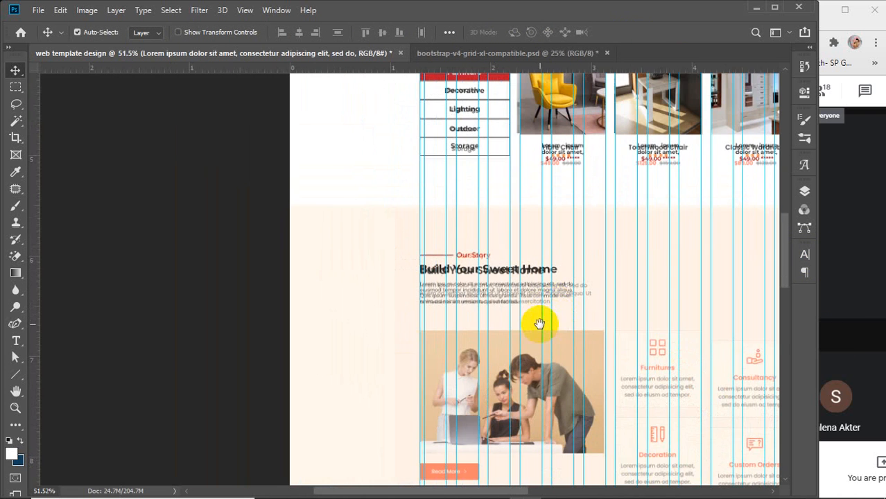
left_click_drag(539, 323, 430, 269)
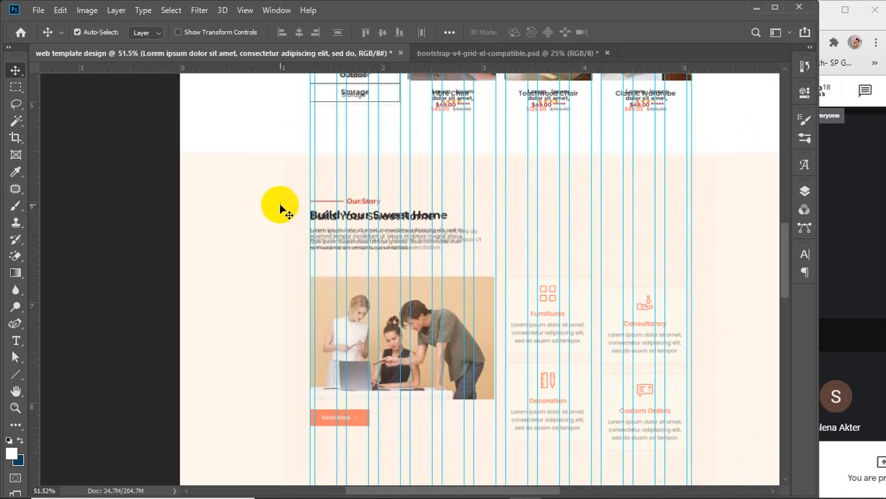
left_click(332, 225)
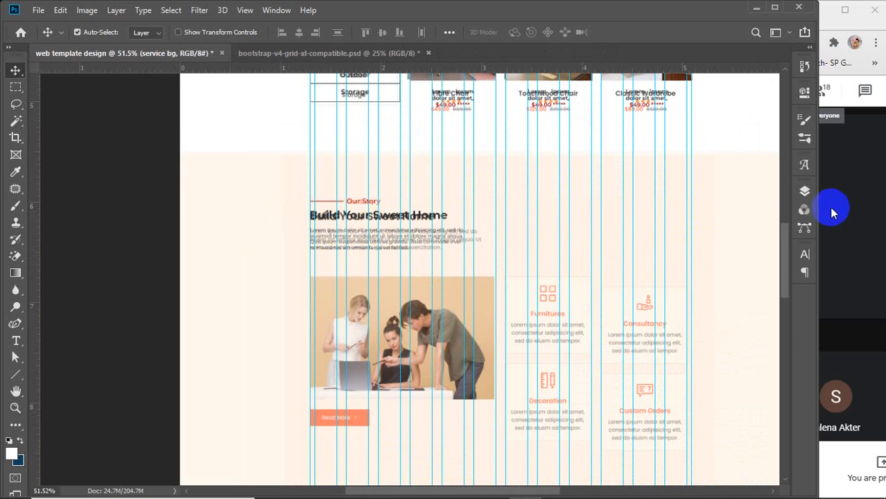
left_click(806, 257)
left_click(804, 191)
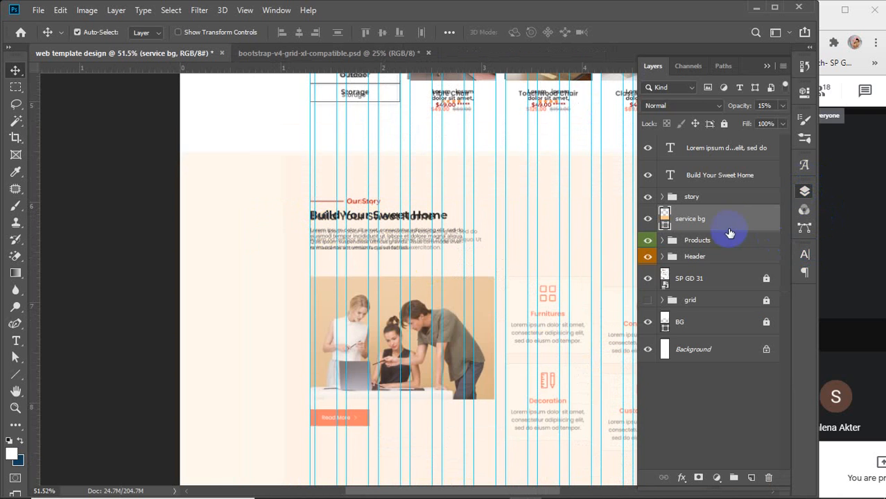
left_click(725, 124)
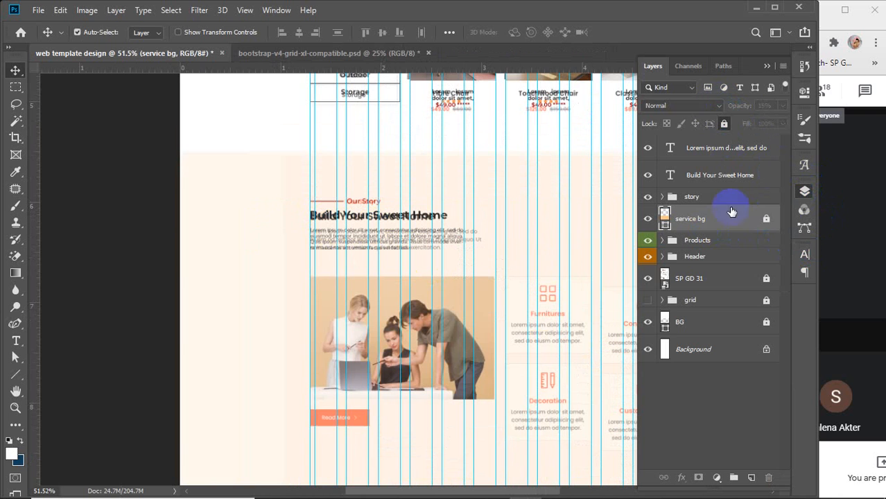
Align the left edges of the lorem ipsum paragraph, the heading and the story group, and distribute their vertical spacing evenly
left_click(704, 147)
left_click(707, 199, "shift")
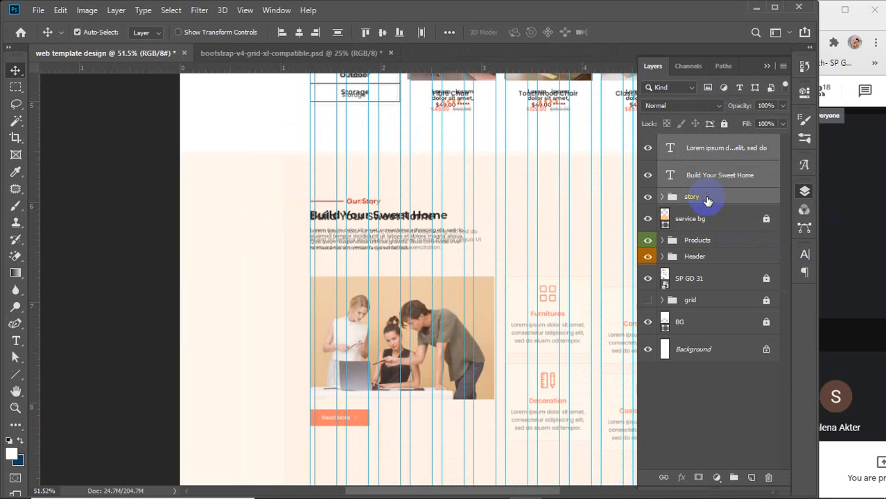
left_click(282, 33)
left_click(449, 33)
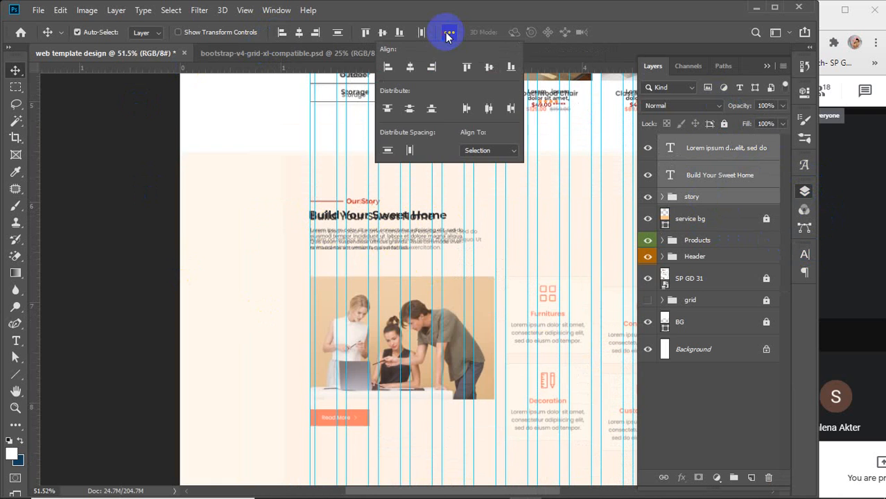
left_click(387, 151)
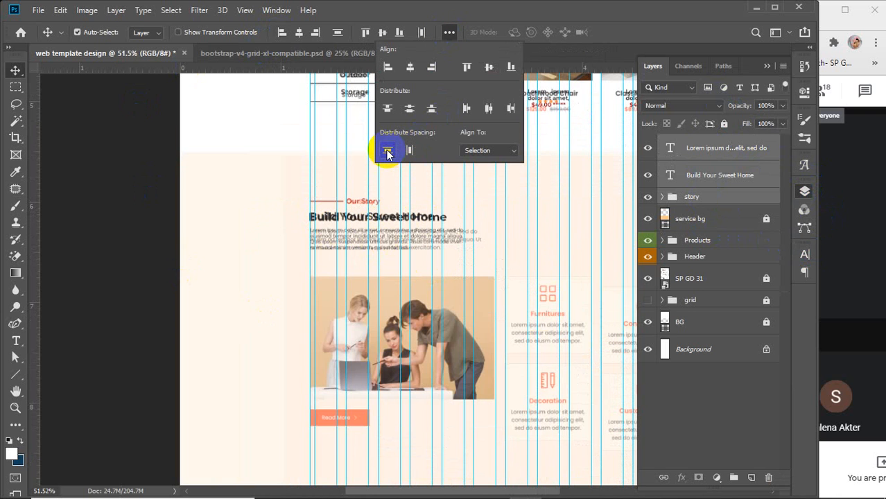
left_click(410, 150)
left_click(447, 33)
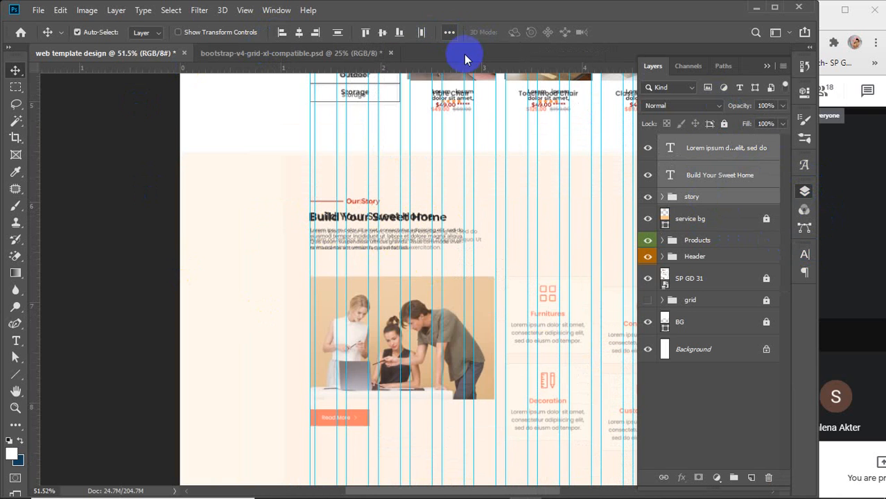
Switch to Chrome and run a Yahoo image search for "teamwork" in a new tab
left_click_drag(477, 375, 347, 292)
mouse_move(408, 498)
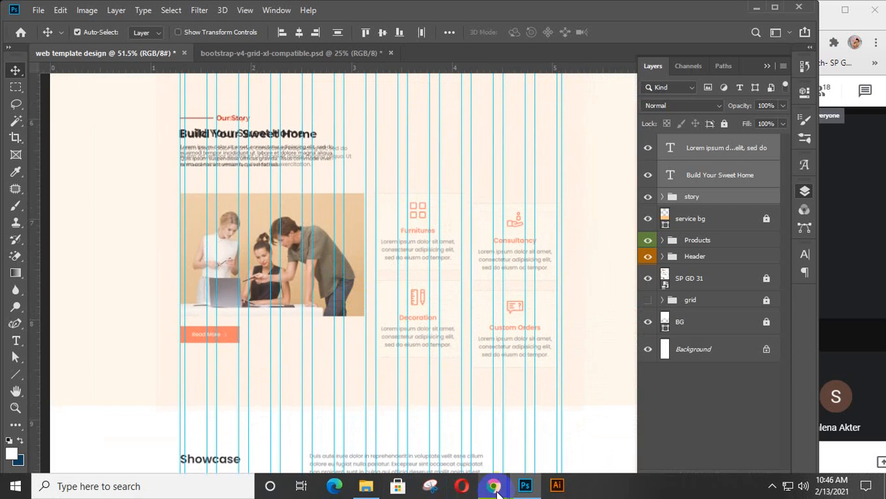
mouse_move(493, 486)
left_click(570, 407)
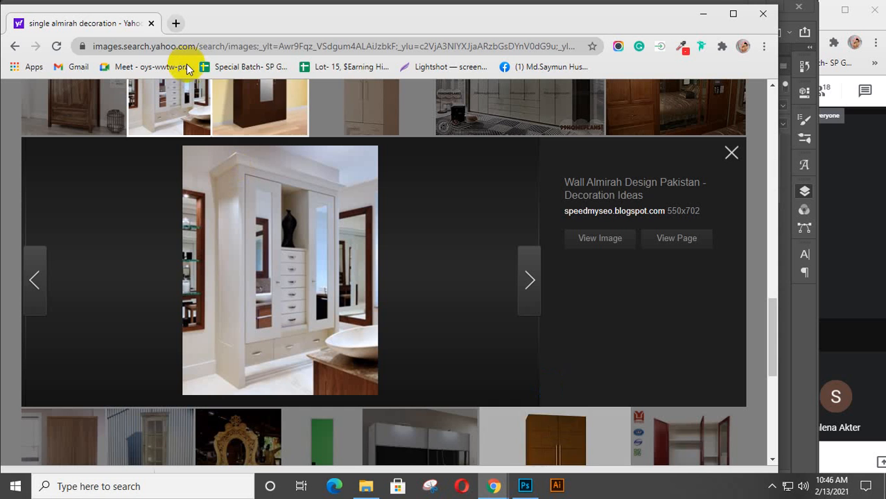
left_click(176, 24)
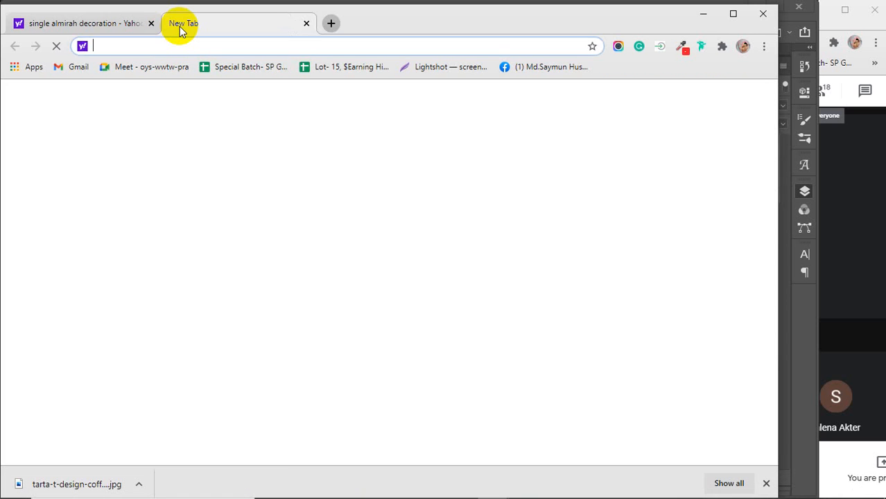
type("tea")
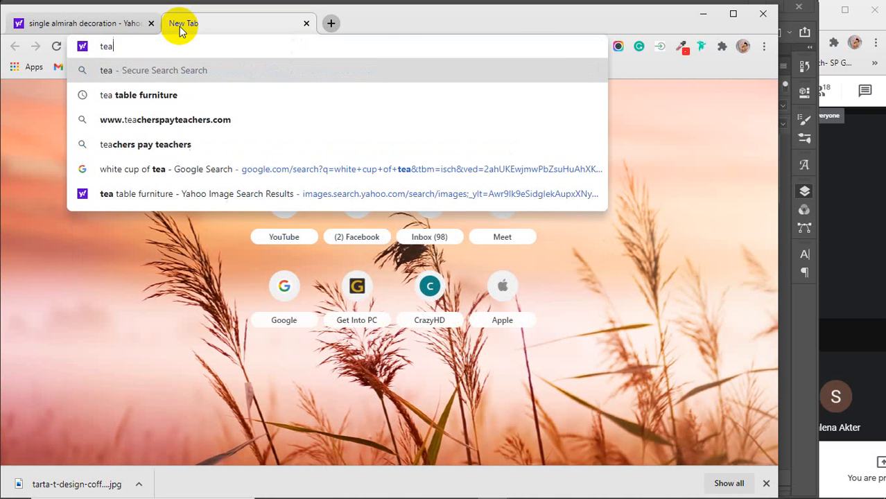
type("mwork")
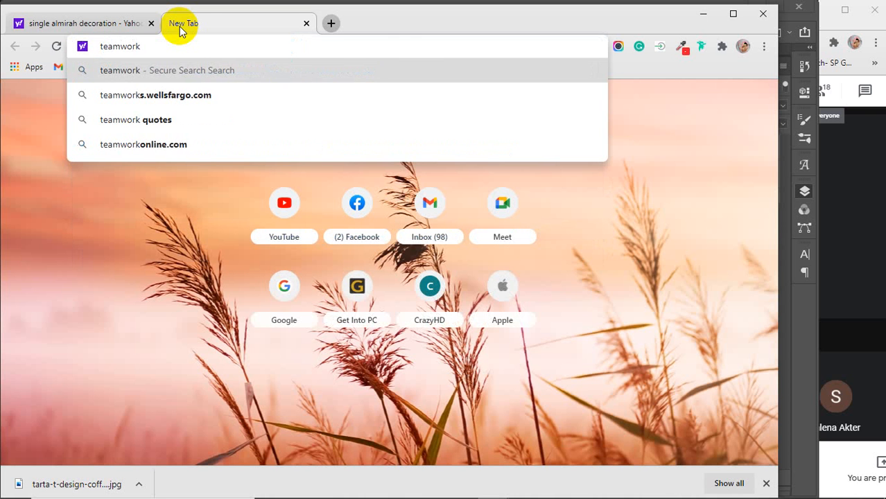
key("Return")
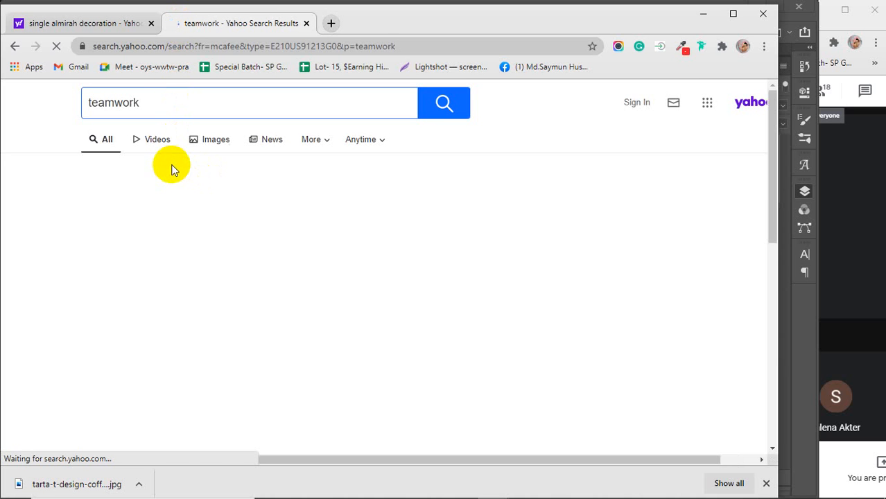
left_click(210, 141)
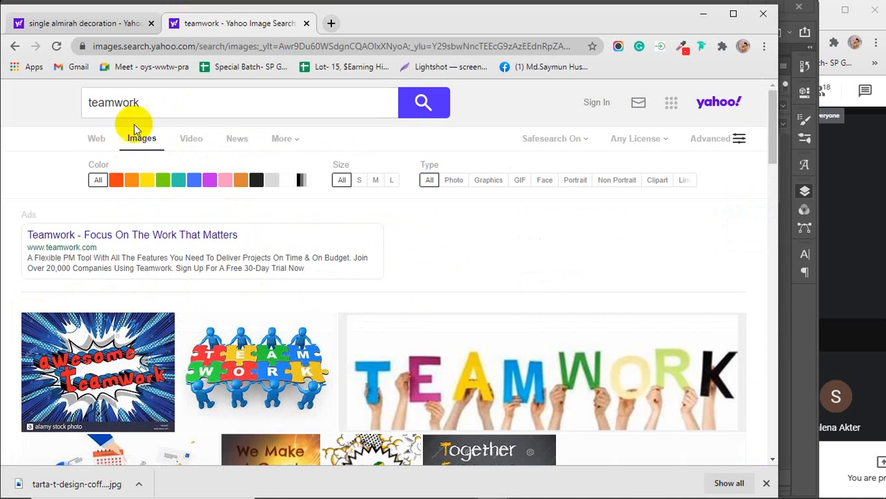
Browse the teamwork image results for a suitable photo, and switch the search to "teamwork images"
left_click(155, 102)
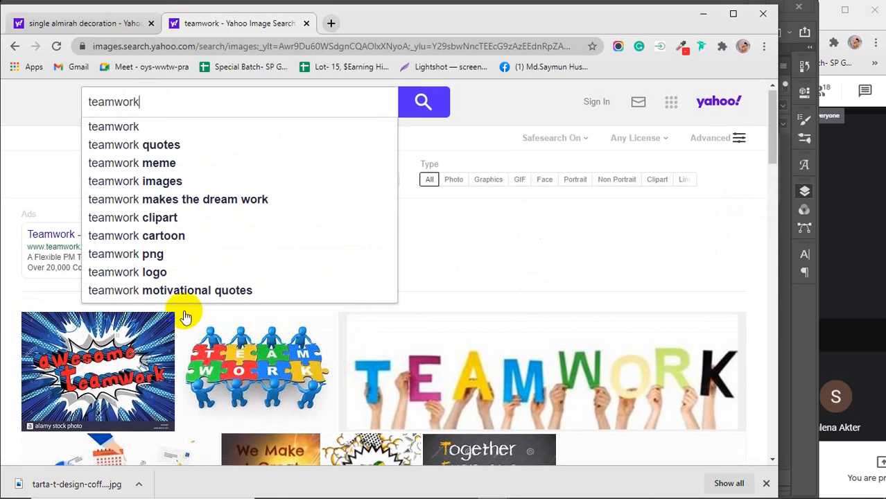
scroll(184, 315, "down", 7)
scroll(186, 326, "down", 10)
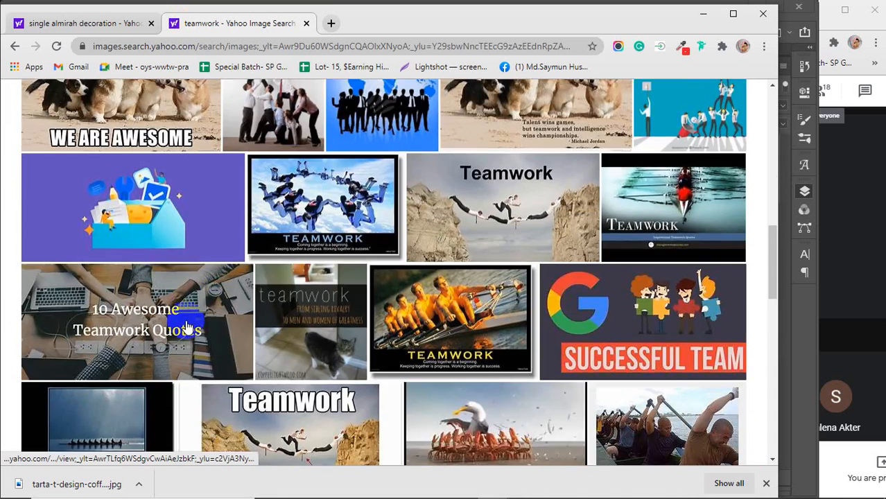
scroll(185, 325, "down", 4)
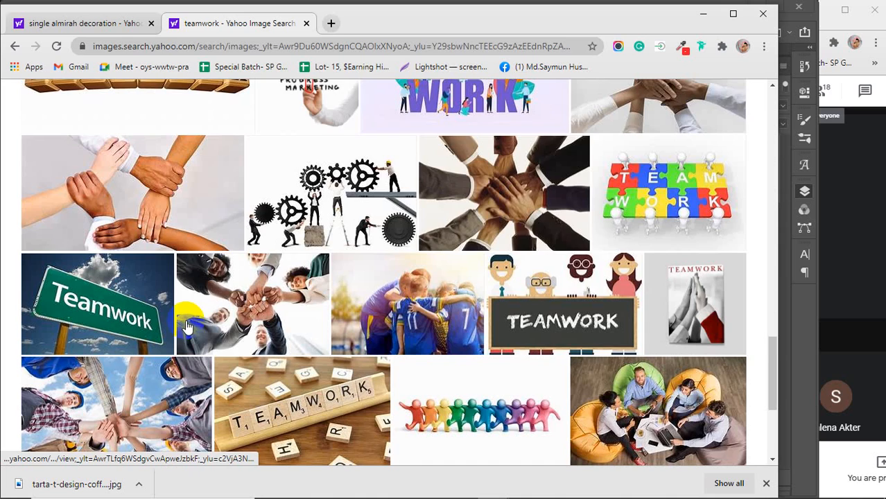
scroll(186, 326, "down", 4)
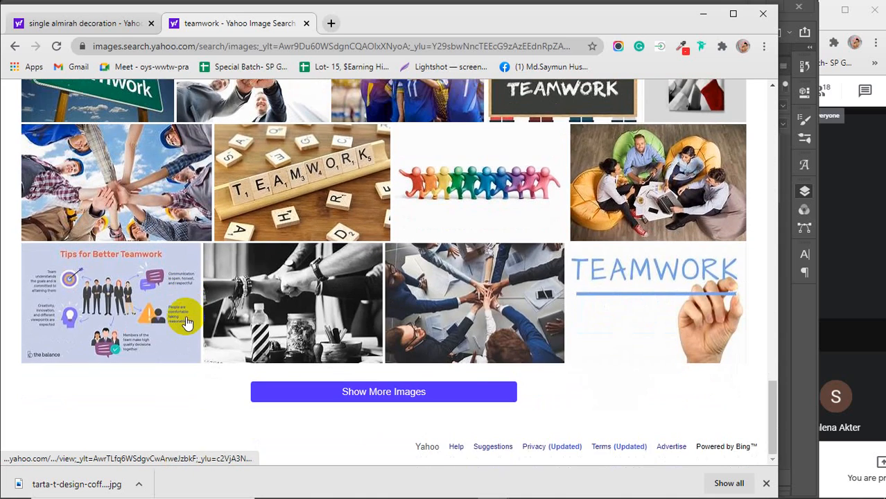
scroll(186, 322, "up", 15)
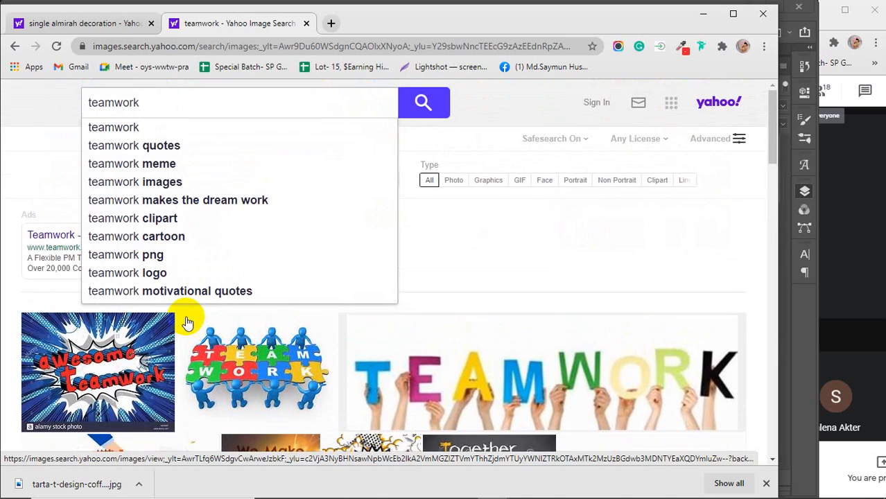
left_click(170, 181)
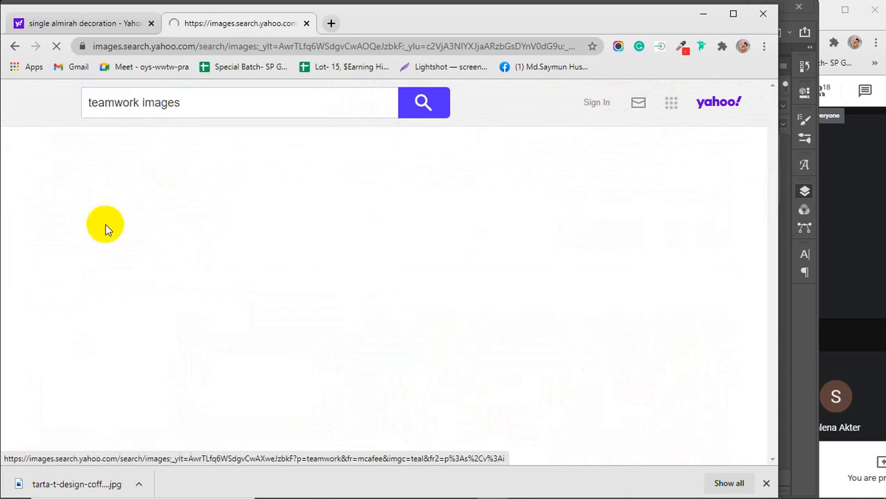
Look through the "teamwork images" results, loading more of them, for a real photo of a team at work
scroll(45, 287, "down", 8)
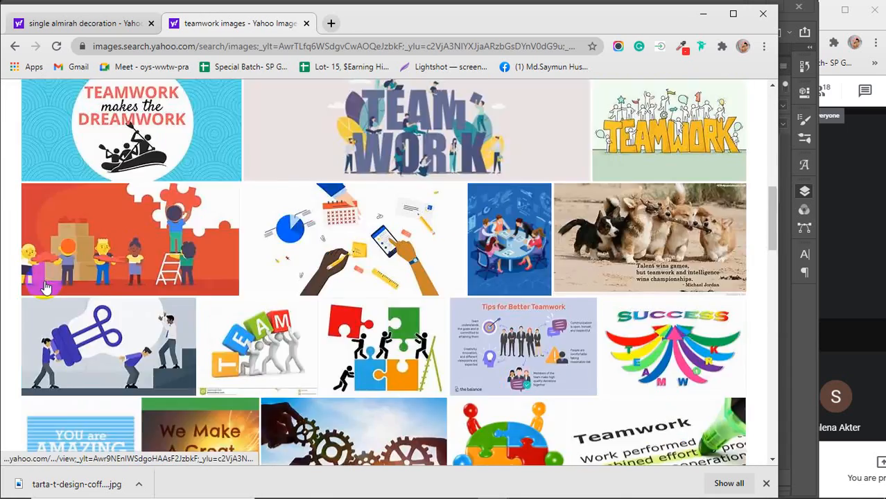
scroll(45, 287, "down", 3)
scroll(45, 287, "up", 3)
scroll(45, 286, "down", 10)
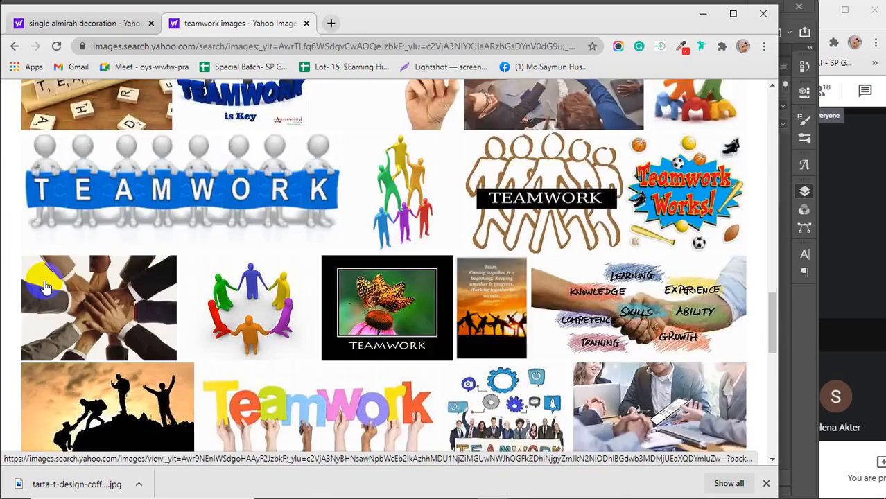
scroll(44, 287, "down", 15)
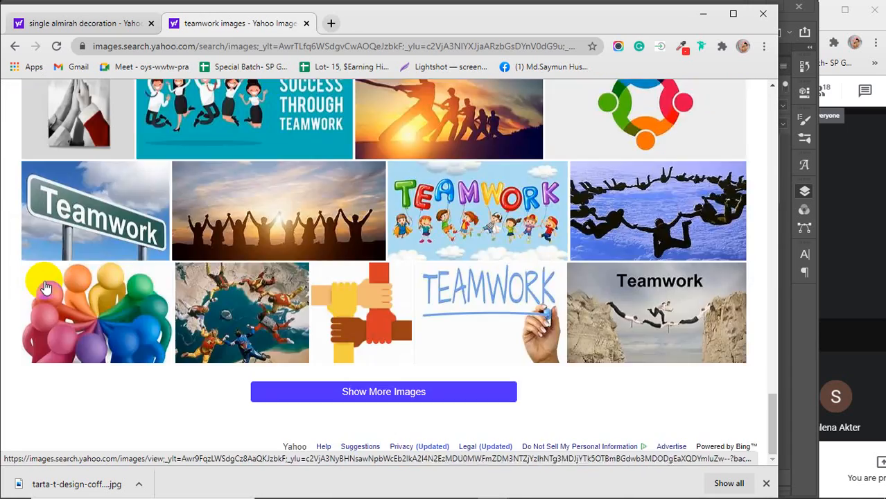
left_click(344, 388)
scroll(111, 260, "down", 4)
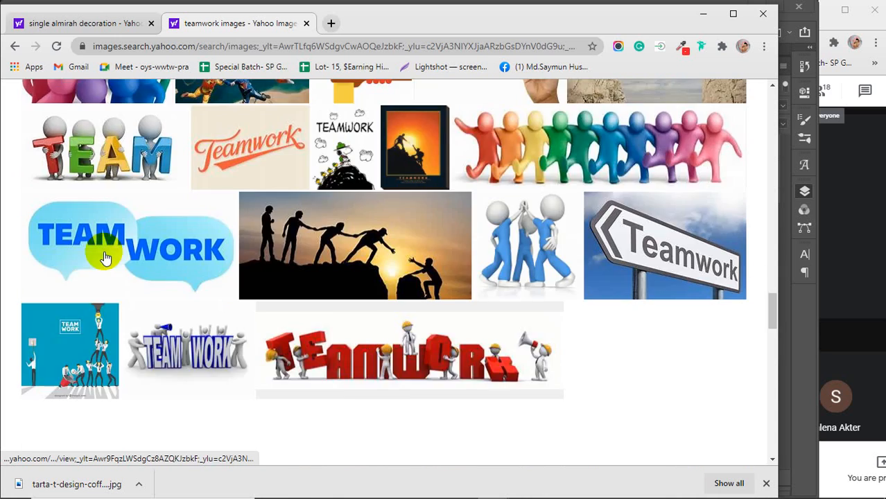
scroll(104, 258, "down", 5)
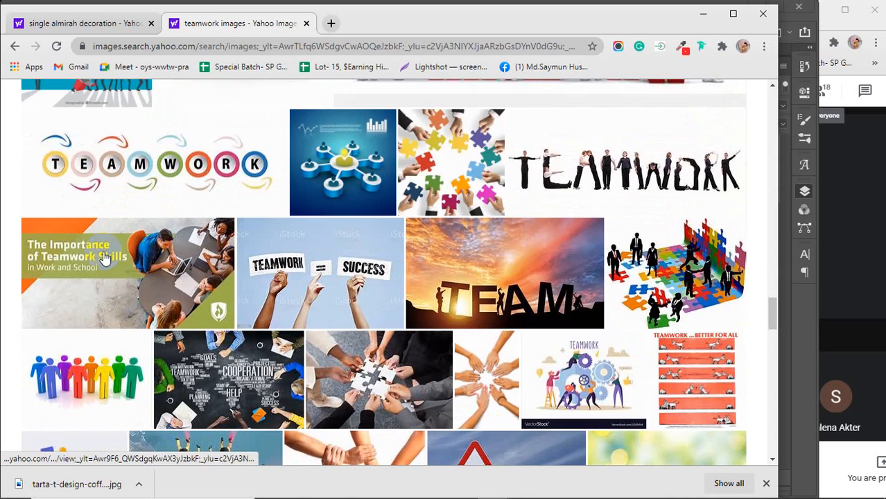
scroll(104, 258, "down", 10)
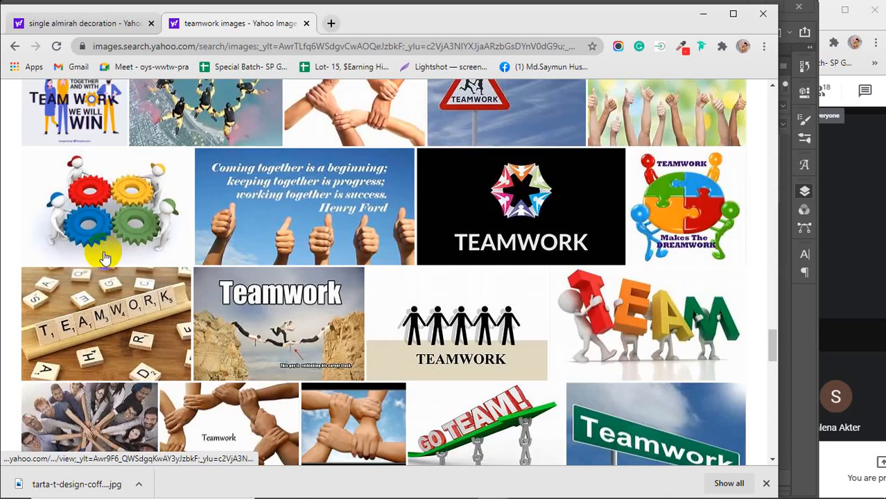
scroll(103, 258, "down", 10)
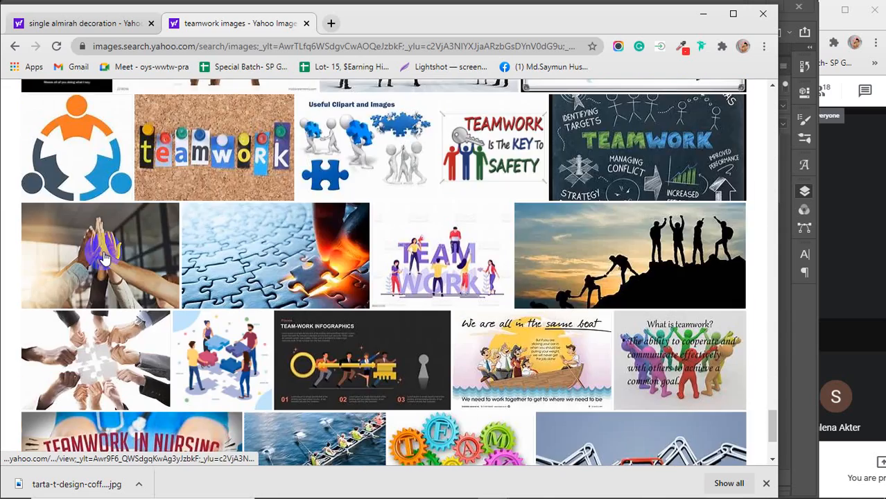
scroll(104, 257, "up", 10)
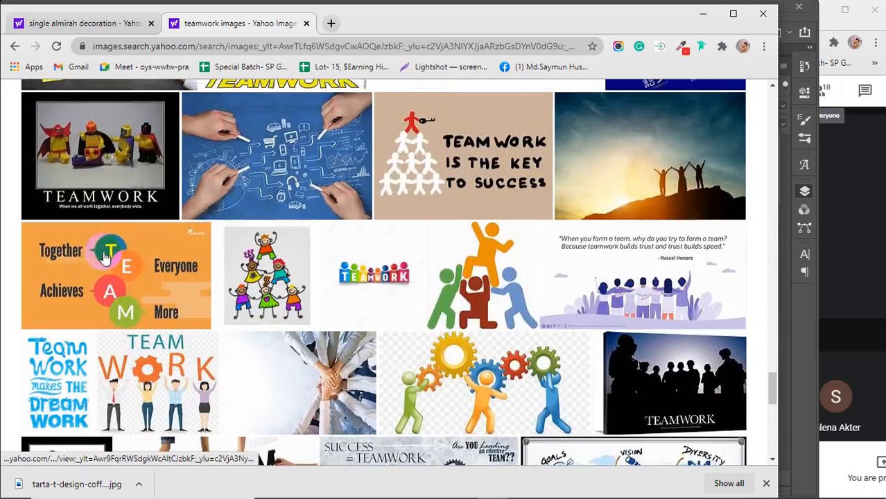
scroll(104, 258, "up", 8)
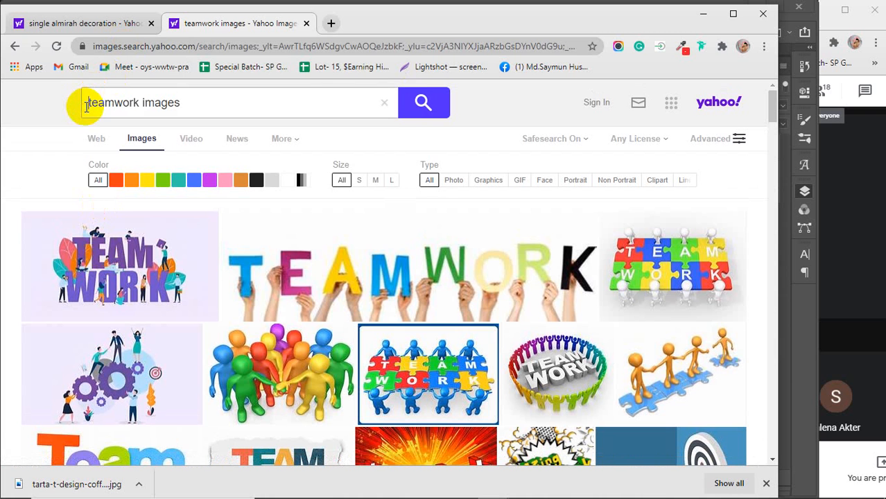
Refine the image search to "corporate teamwork images"
left_click(86, 105)
type("corpora")
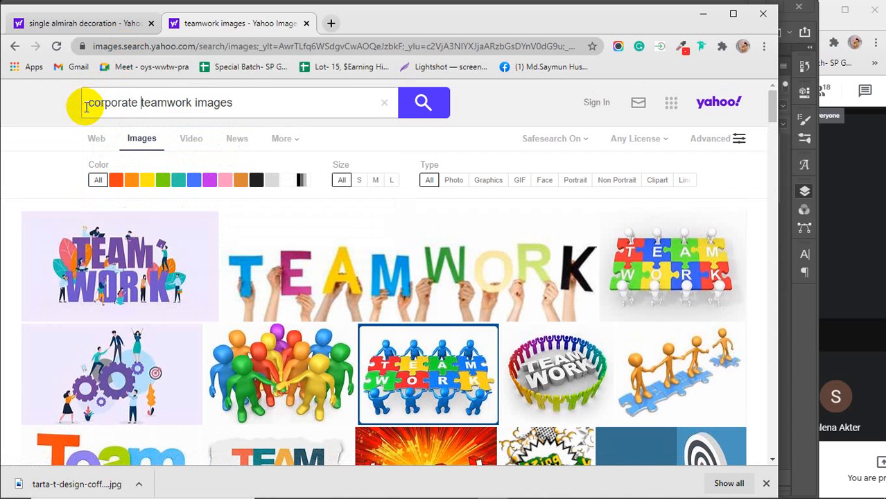
type("te")
key("Return")
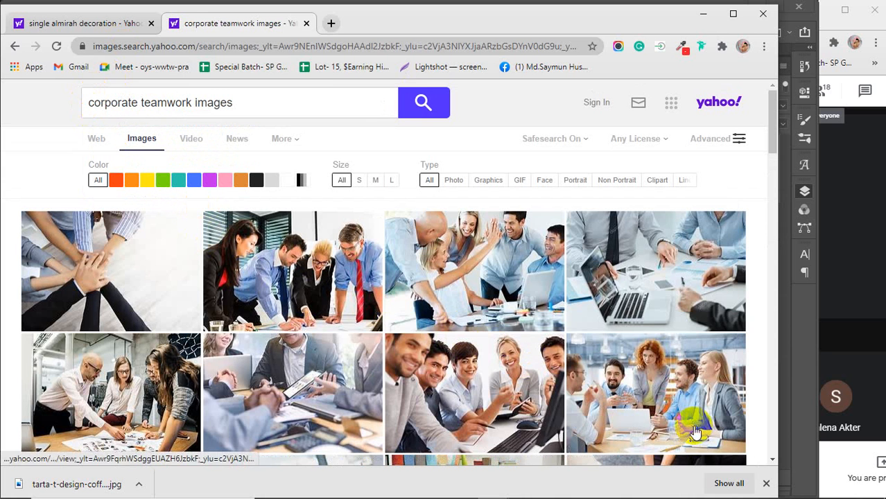
Dismiss the downloads bar and examine the corporate teamwork results for an office team photo that fits the story section
left_click(766, 483)
scroll(385, 309, "down", 3)
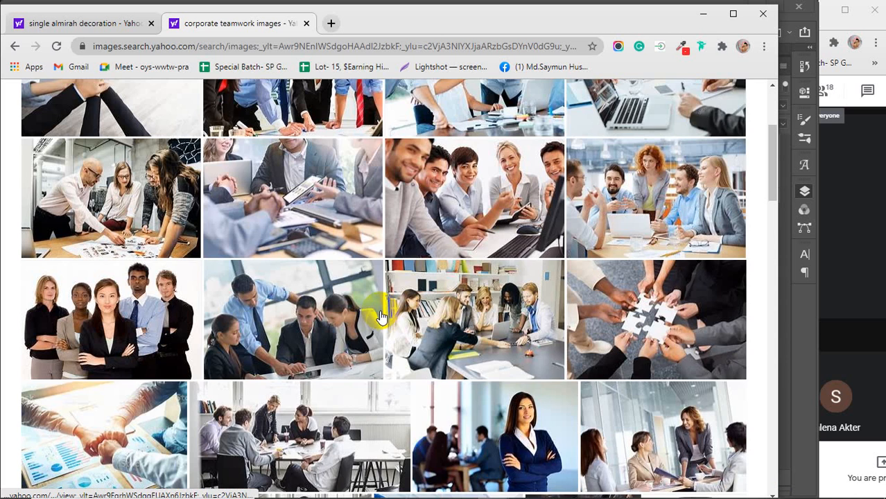
scroll(296, 215, "down", 2)
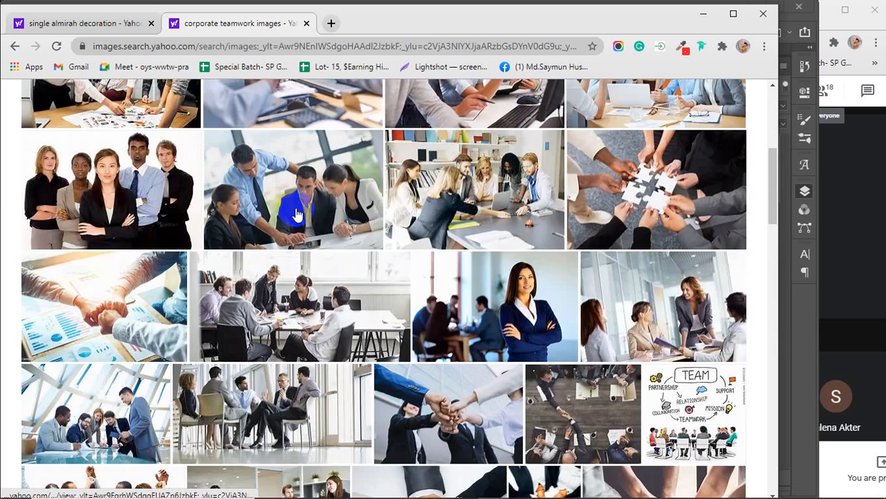
scroll(296, 215, "down", 3)
scroll(296, 215, "down", 4)
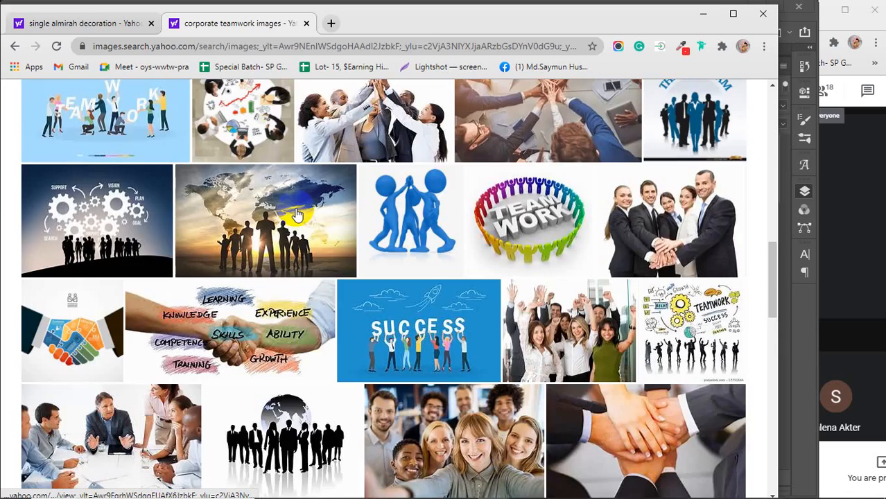
scroll(296, 215, "down", 4)
scroll(296, 215, "down", 4)
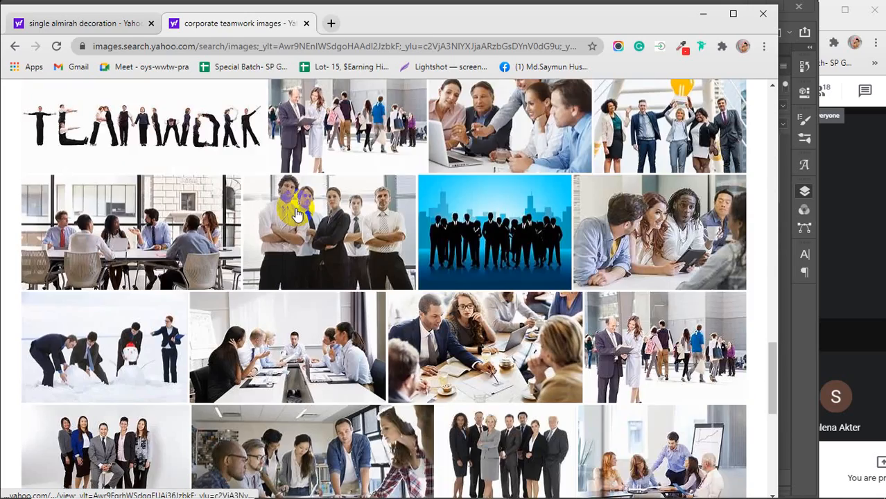
scroll(296, 213, "down", 4)
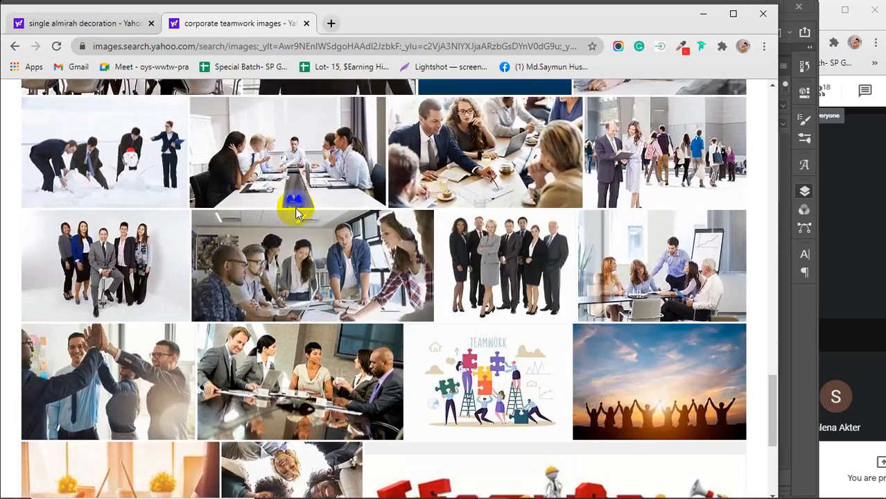
scroll(296, 210, "down", 4)
scroll(295, 211, "up", 6)
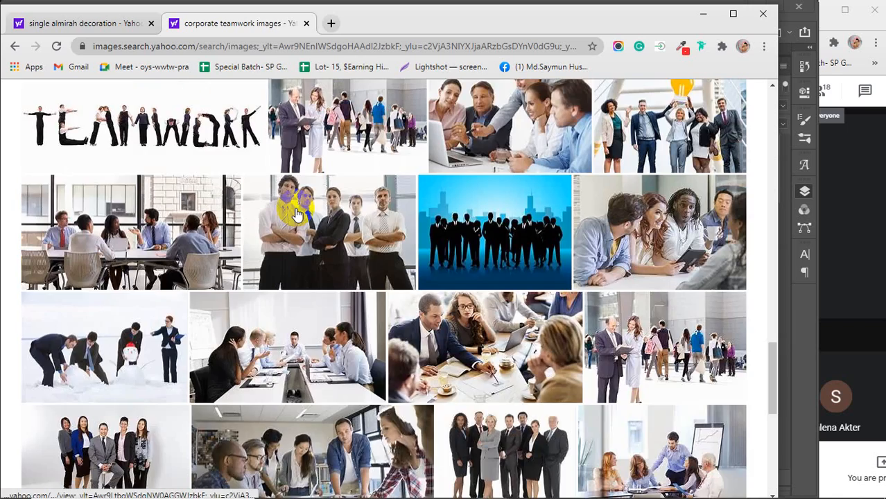
scroll(296, 214, "up", 6)
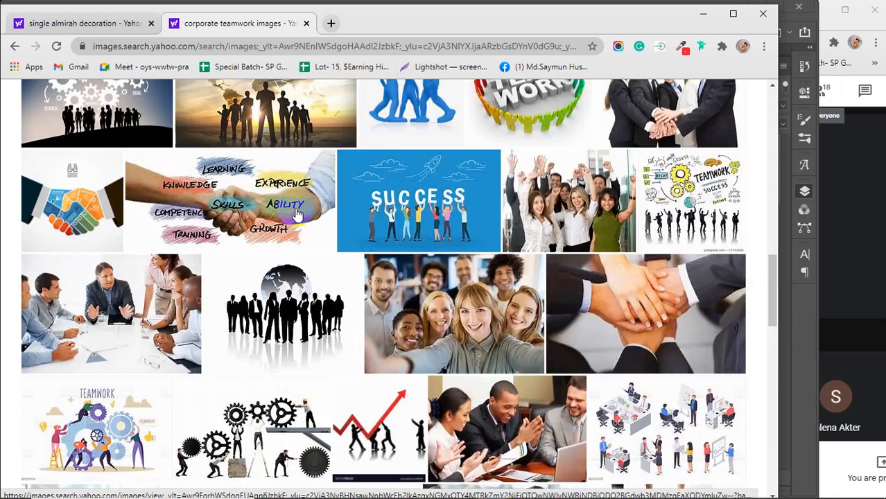
scroll(296, 215, "up", 5)
scroll(296, 208, "up", 5)
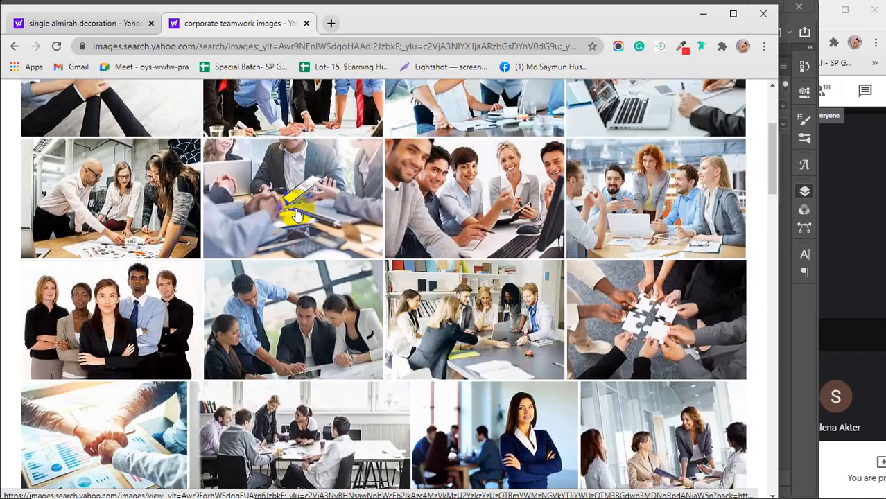
scroll(296, 201, "up", 5)
Copy the enlarged photo of four colleagues leaning over a table, switch to Photoshop, and paste it into the web template
left_click(106, 319)
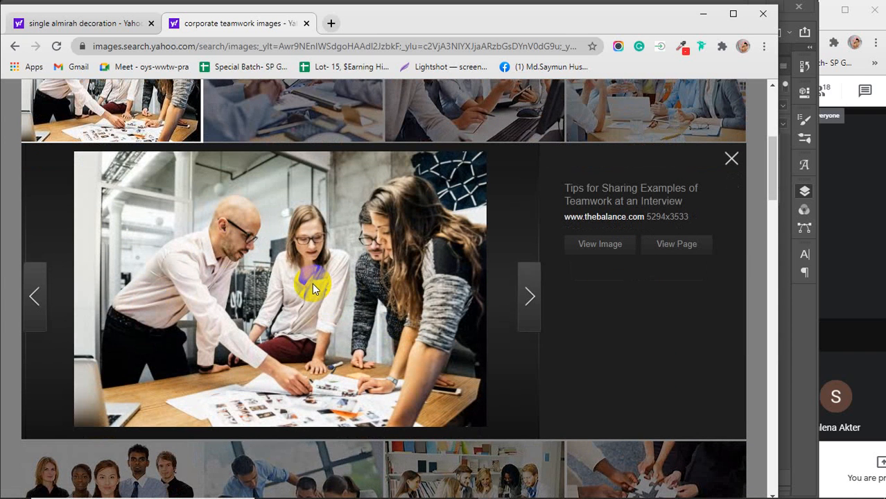
right_click(222, 247)
left_click(260, 290)
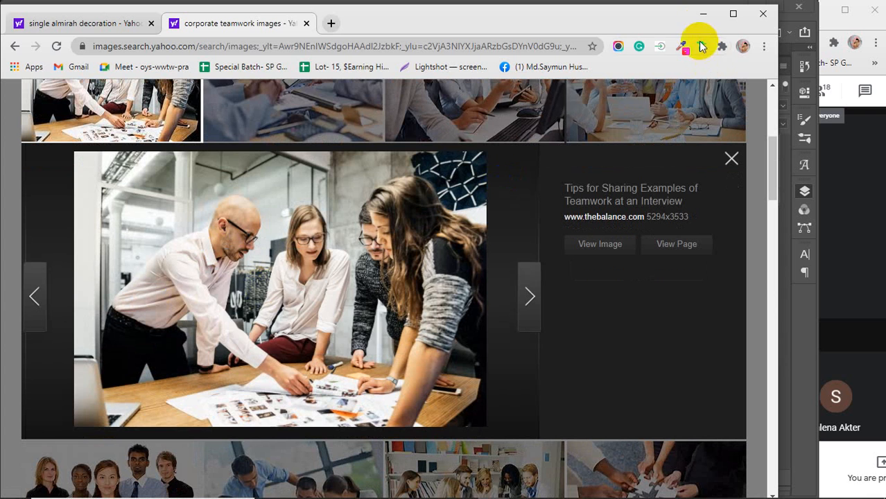
left_click(696, 21)
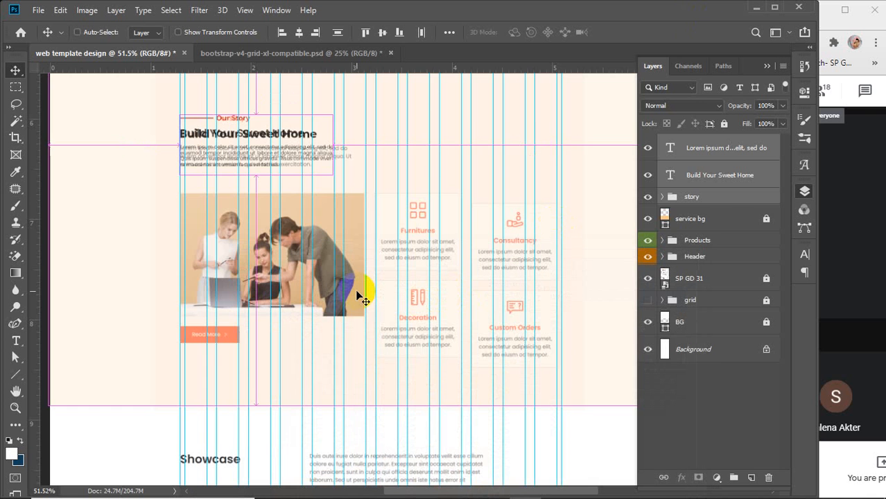
key("ctrl+v")
Scale the pasted team photo down proportionally to about 6.13% and place it over the reference photo in the story section
scroll(356, 296, "down", 2)
key("ctrl+t")
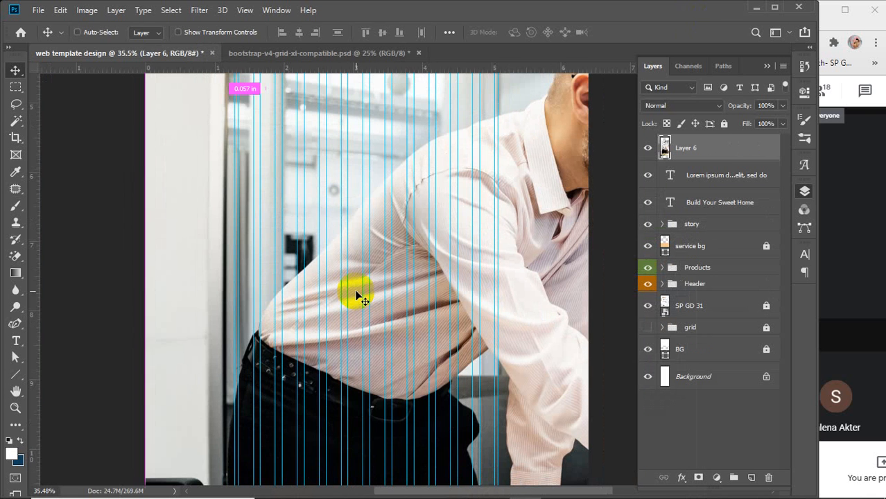
scroll(356, 295, "down", 4)
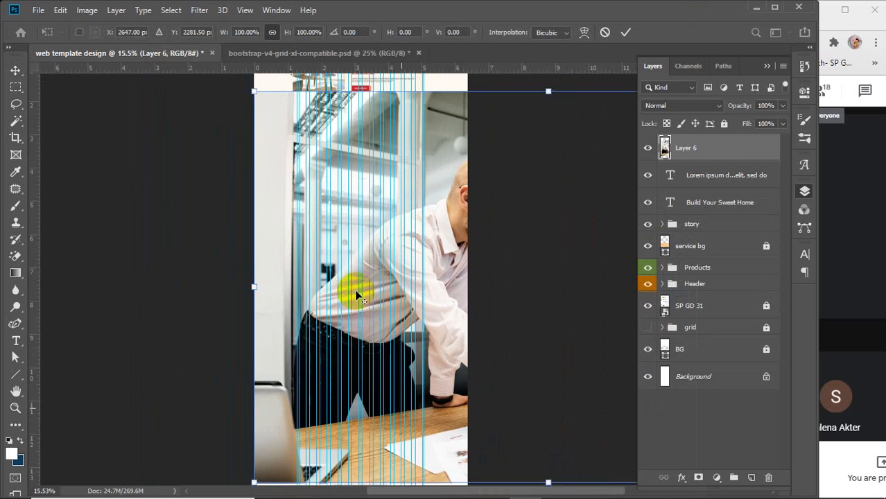
left_click_drag(260, 287, 366, 298)
left_click_drag(439, 298, 136, 290)
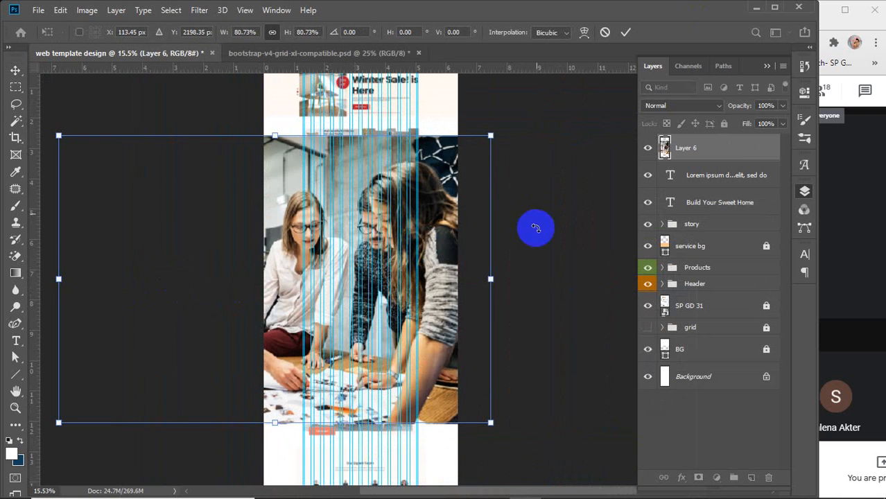
left_click_drag(493, 279, 326, 306)
scroll(332, 291, "up", 3)
scroll(333, 292, "up", 5)
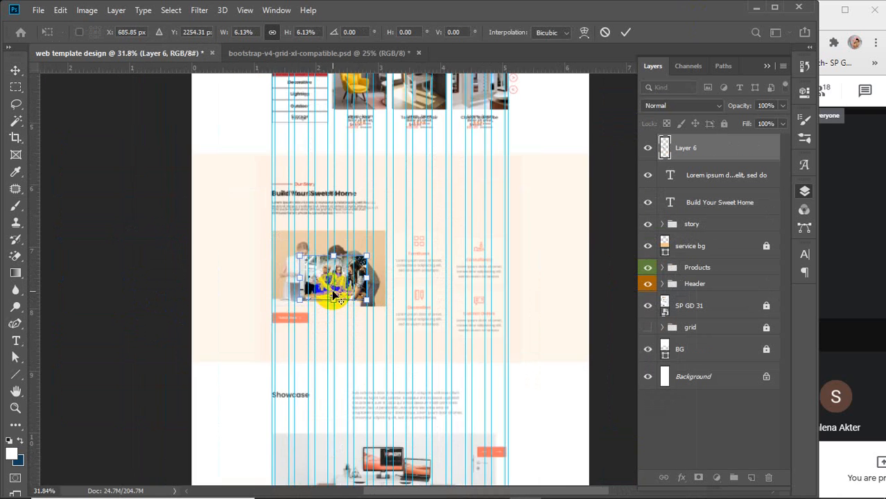
Scale the team photo to about 10.49% so it covers the reference photo, and rename its layer as teamwork image
scroll(333, 295, "up", 3)
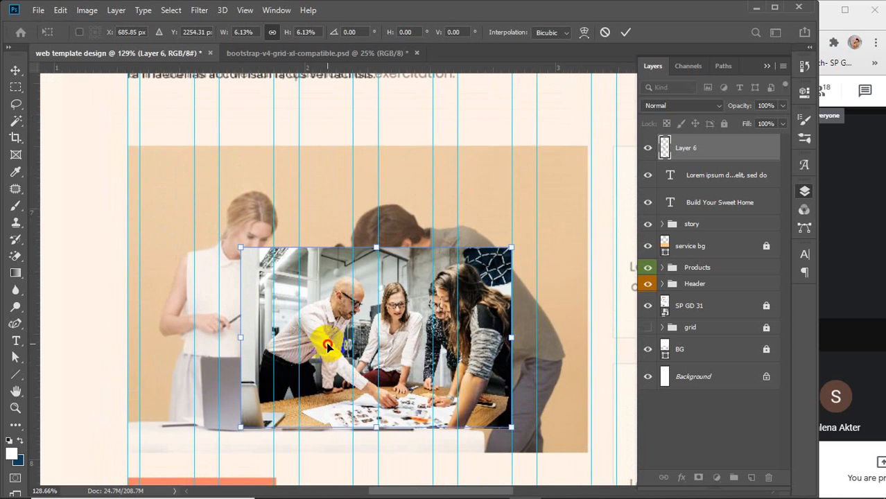
left_click_drag(321, 340, 216, 245)
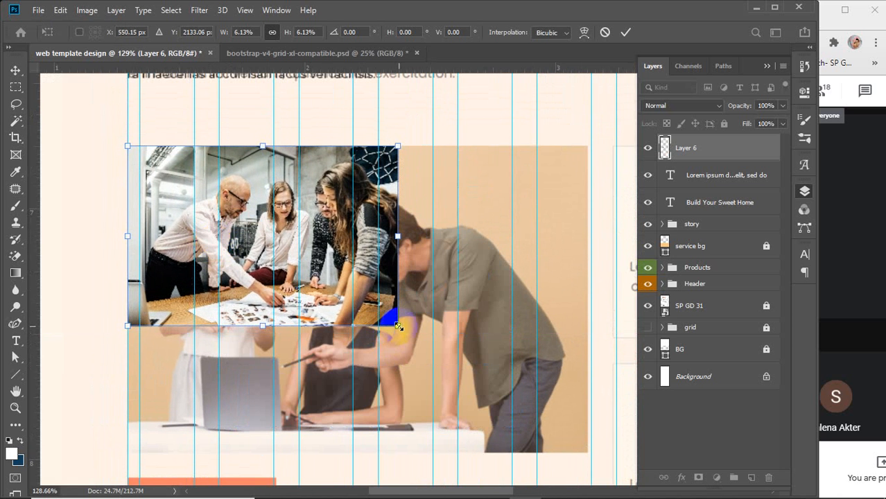
left_click_drag(398, 325, 589, 457)
scroll(506, 395, "down", 1)
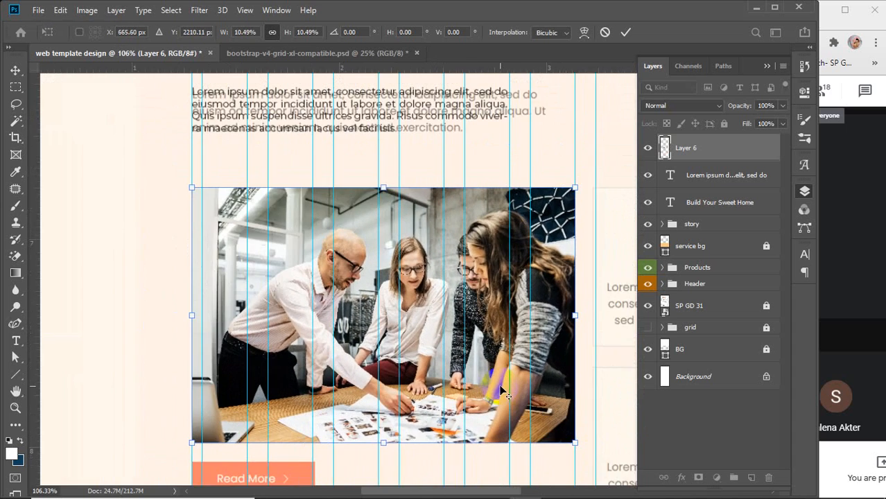
scroll(500, 388, "down", 1)
key("alt+space")
left_click_drag(477, 372, 430, 307)
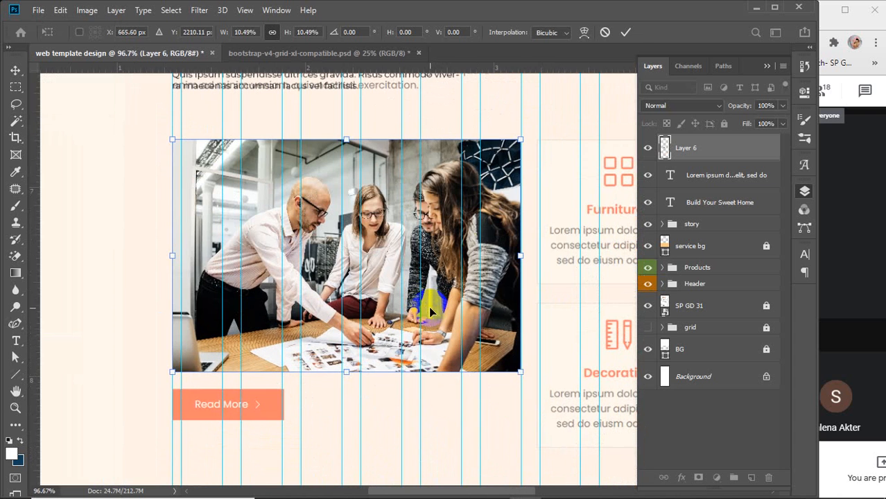
left_click(625, 31)
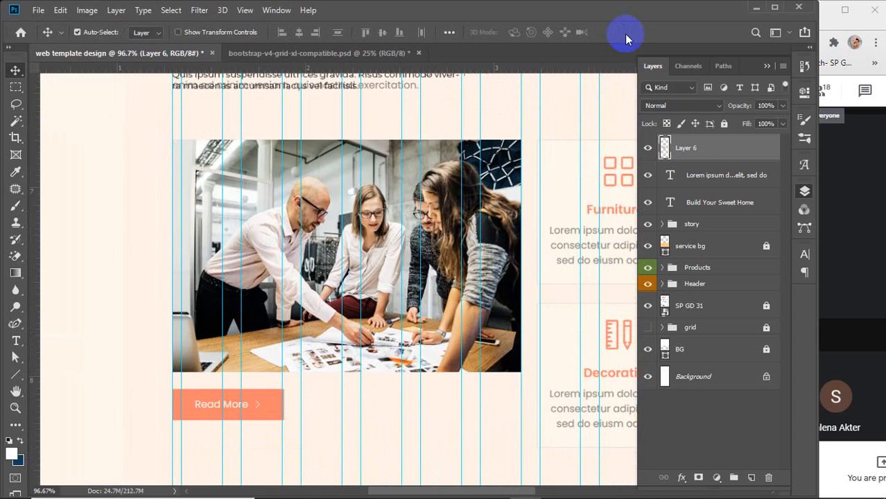
double_click(687, 149)
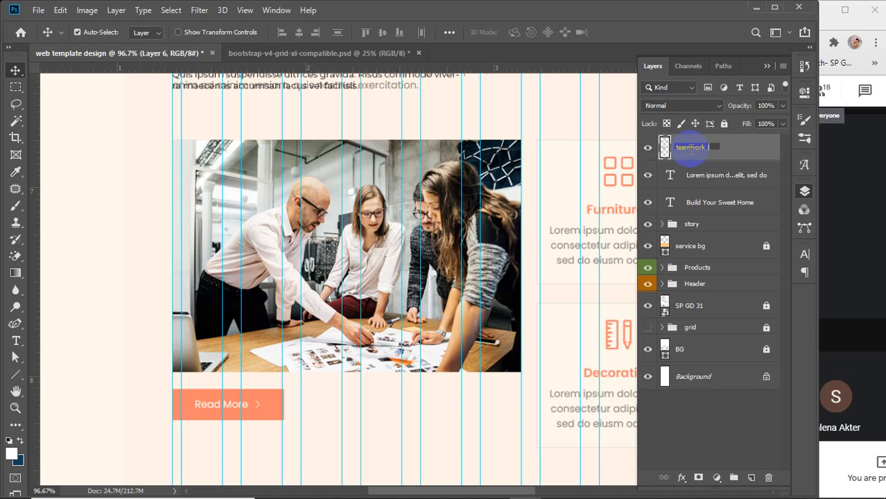
key("Return")
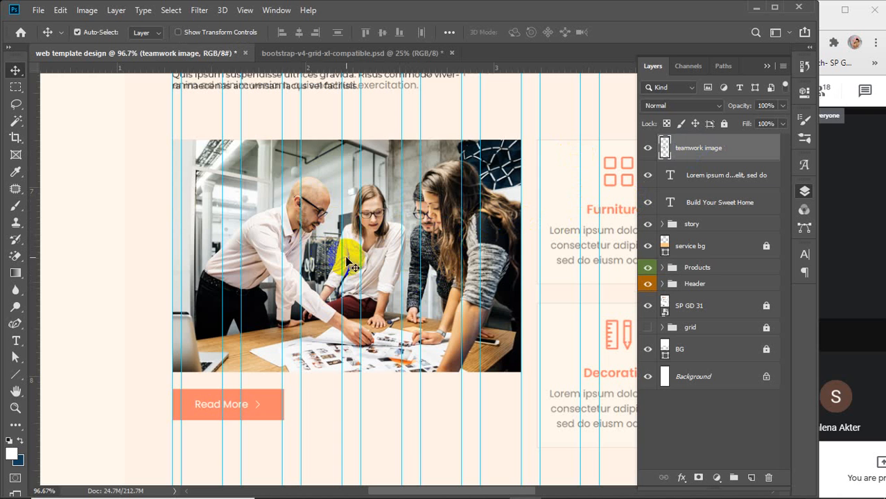
Draw a rectangle about 555 × 372 px over the team photo with a light orange fill and no stroke
right_click(16, 375)
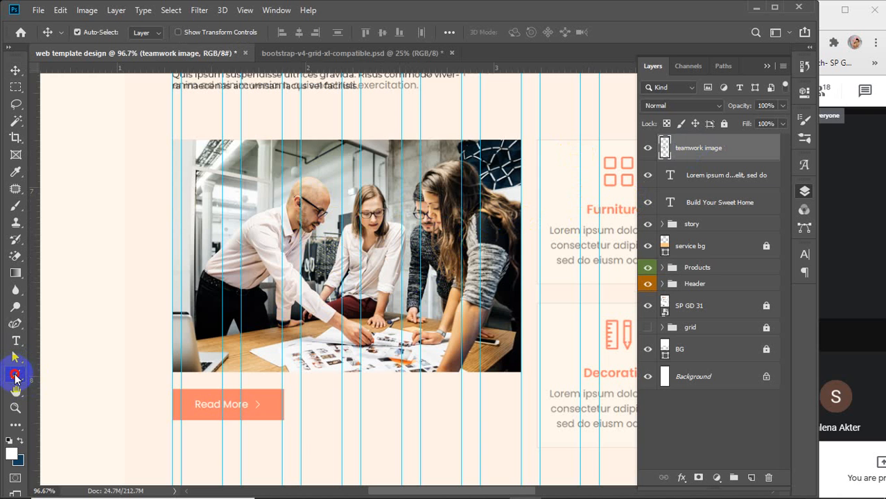
left_click(118, 377)
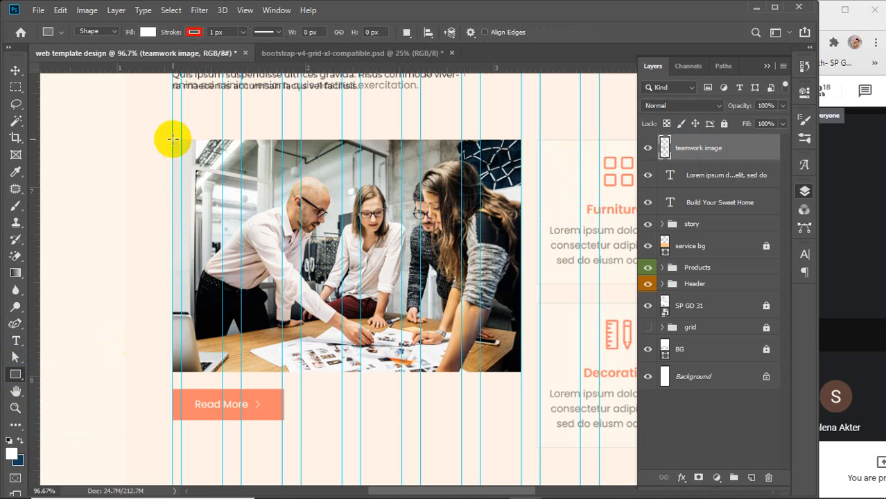
left_click_drag(173, 139, 518, 372)
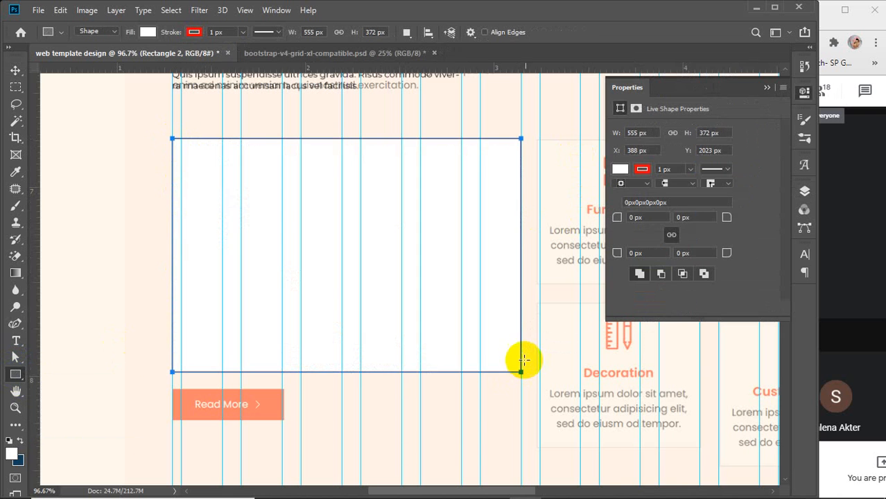
left_click(620, 169)
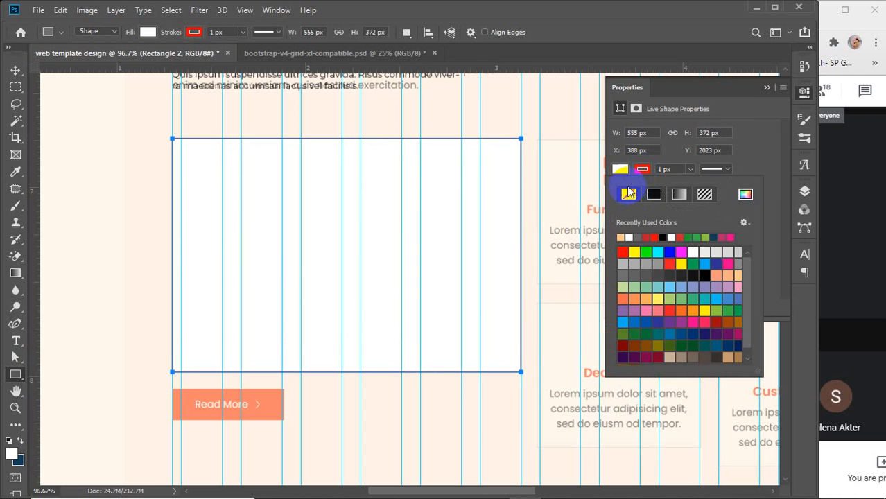
left_click(628, 193)
left_click(620, 171)
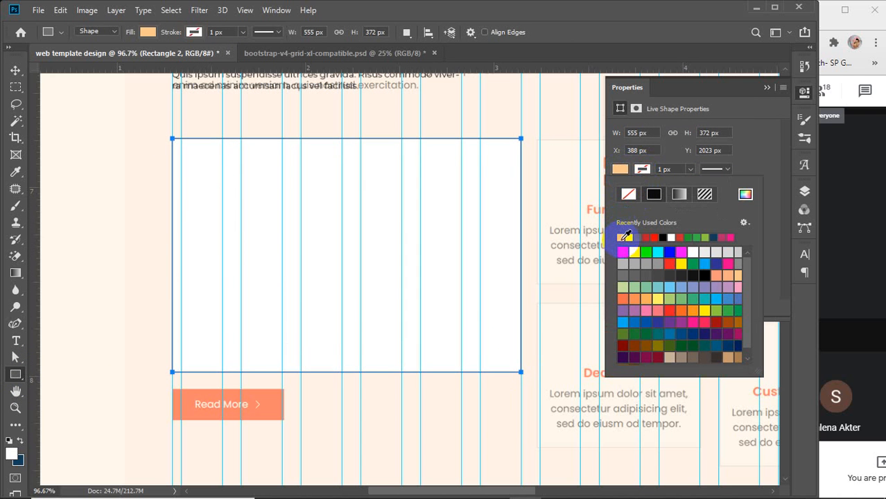
left_click(623, 237)
left_click(766, 87)
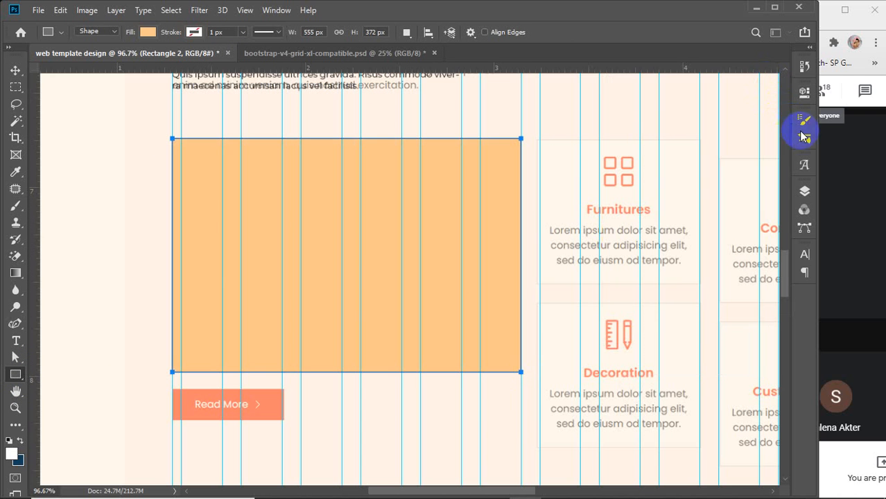
Set the orange rectangle's opacity to 30% and compare the photo with and without the overlay
left_click(804, 192)
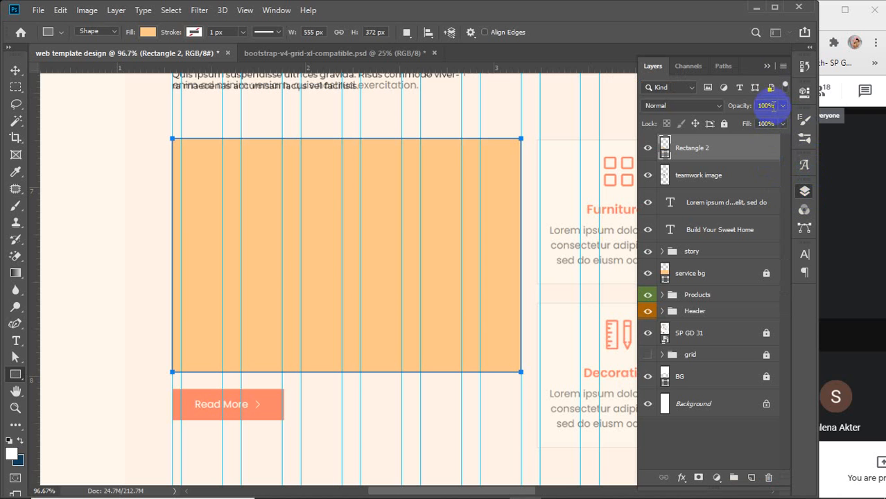
type("10")
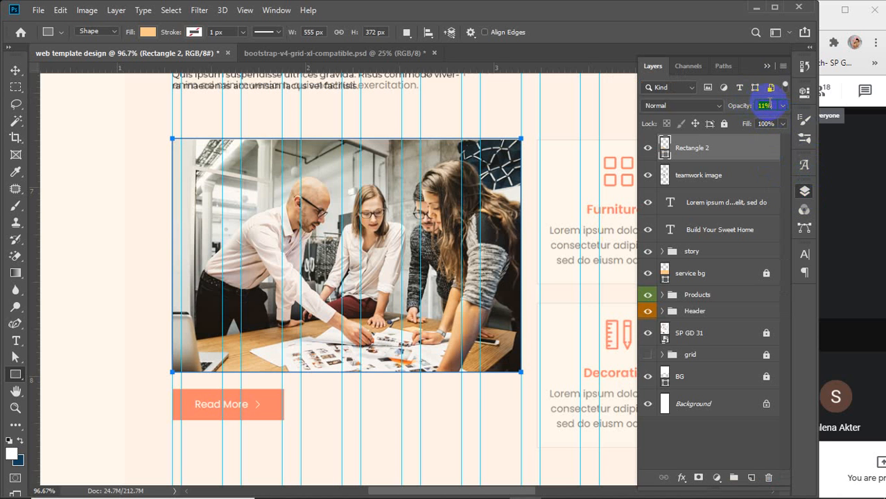
scroll(771, 104, "up", 13)
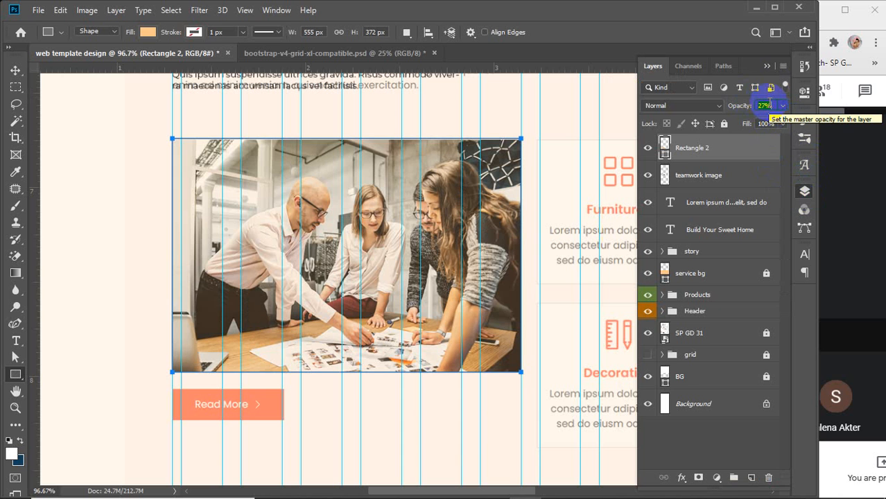
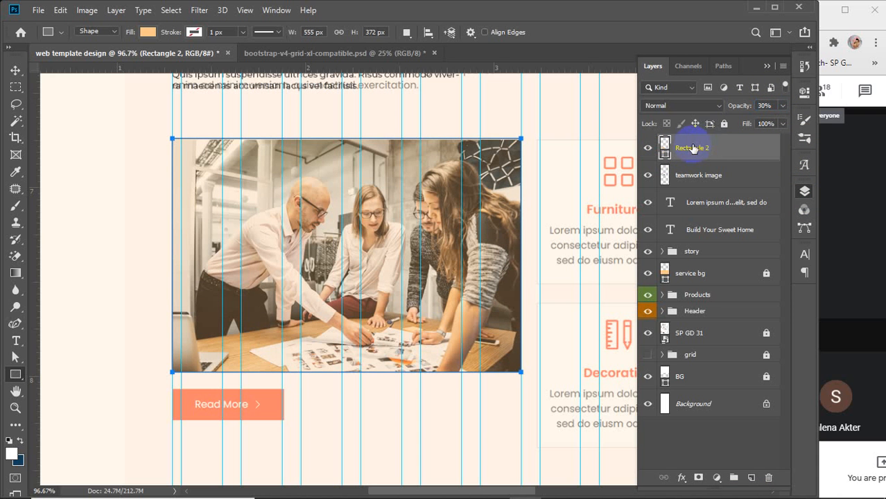
left_click(647, 150)
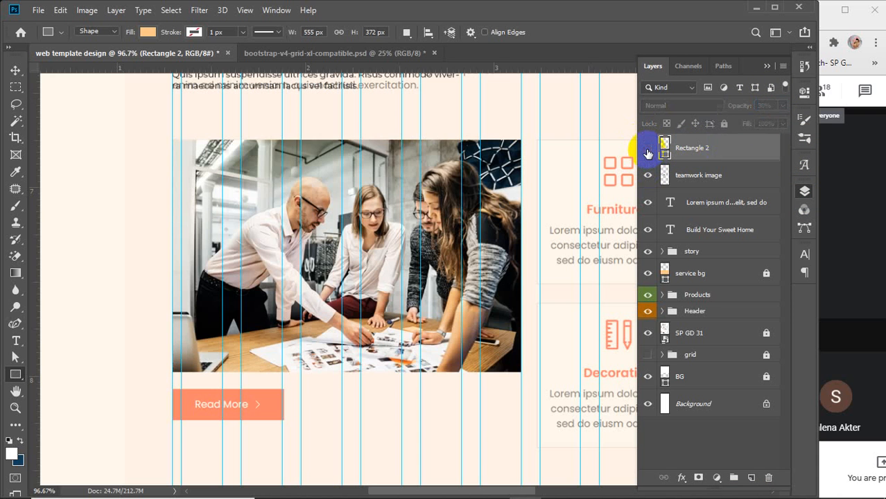
left_click(648, 149)
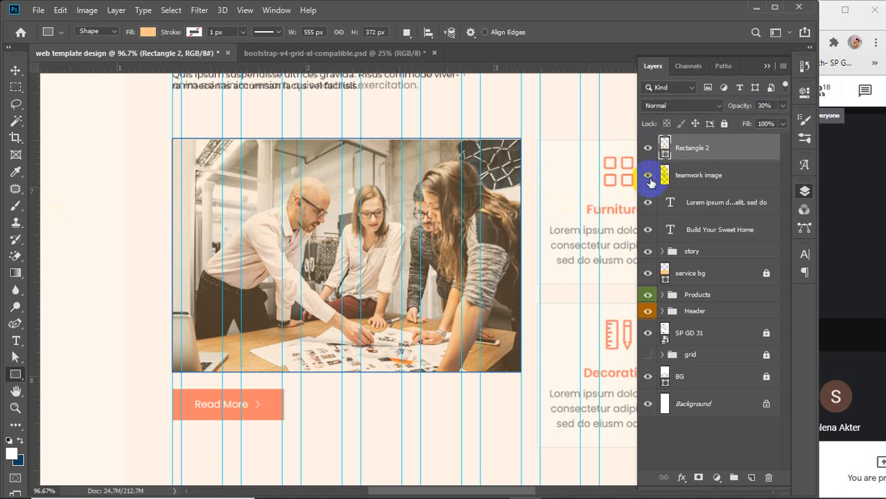
Group the orange overlay and teamwork image layers, and name the group teamwork
left_click(697, 178)
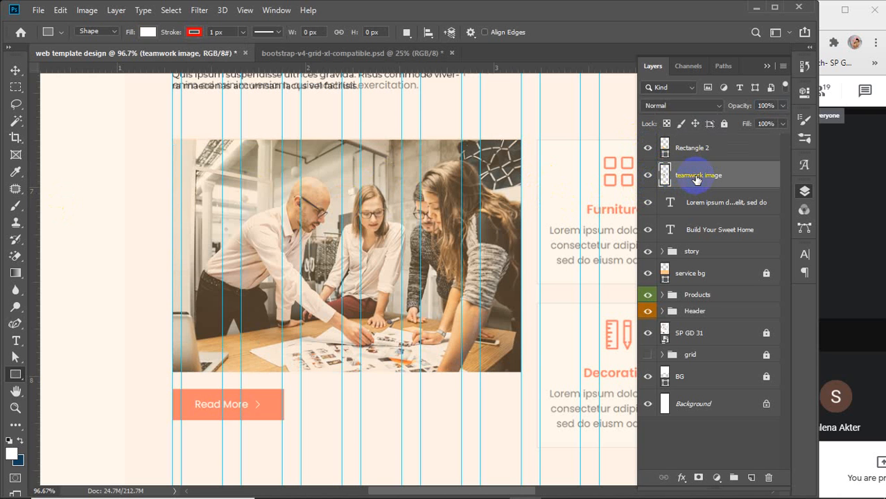
left_click(707, 149, "shift")
key("ctrl+g")
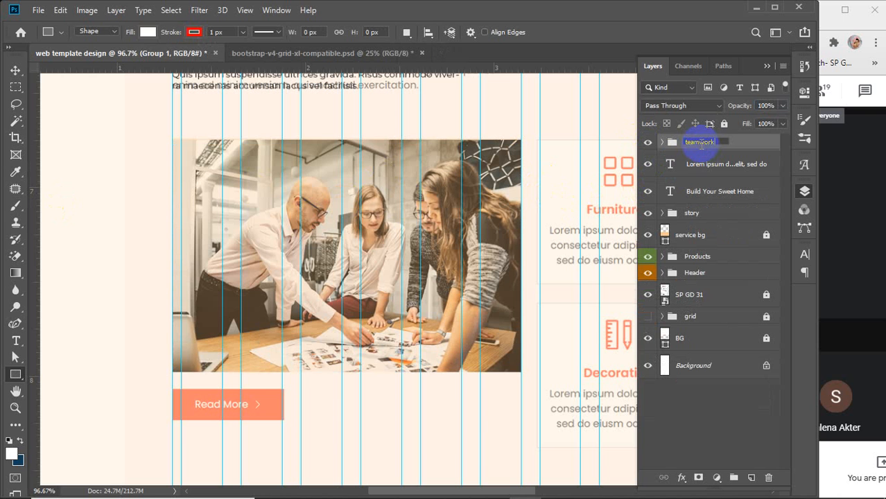
key("Return")
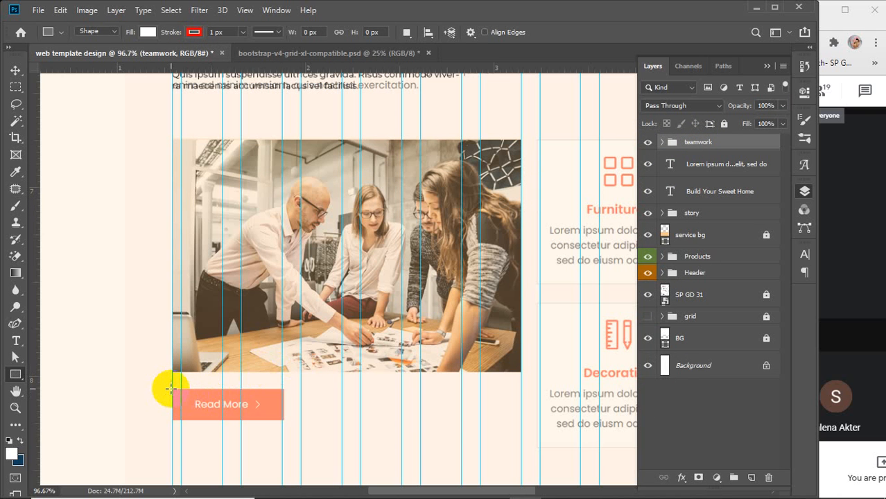
Draw a rectangle about 175 × 51 px over the reference Read More button and remove its stroke
left_click_drag(174, 391, 282, 420)
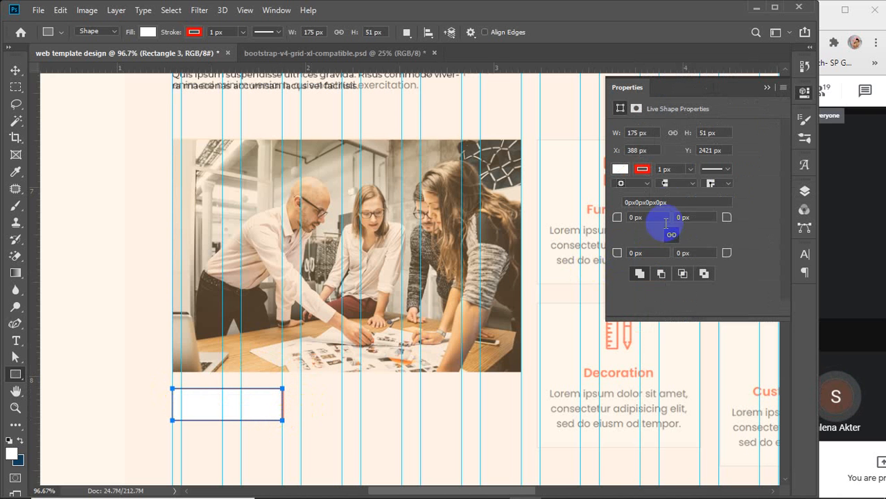
left_click(640, 170)
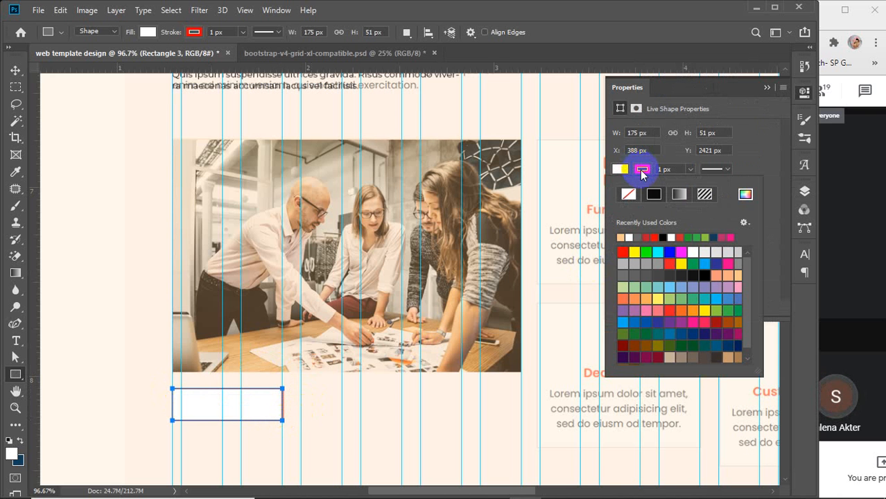
left_click(628, 194)
left_click(621, 172)
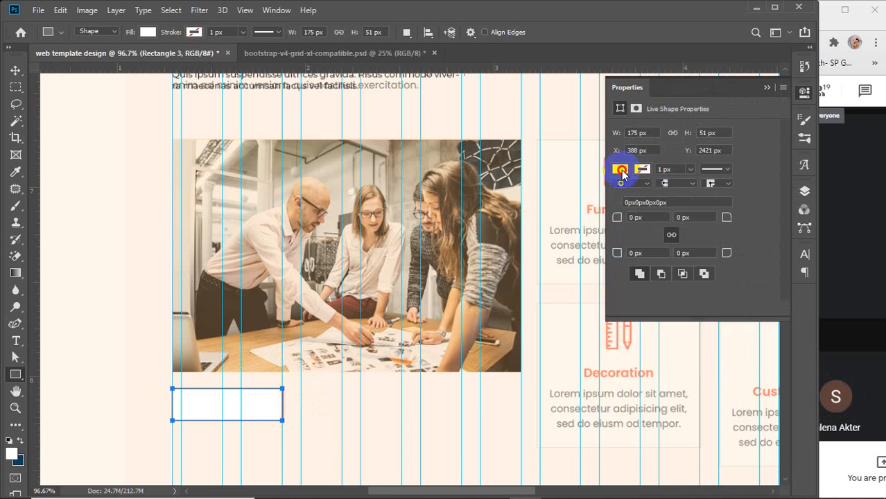
left_click(622, 174)
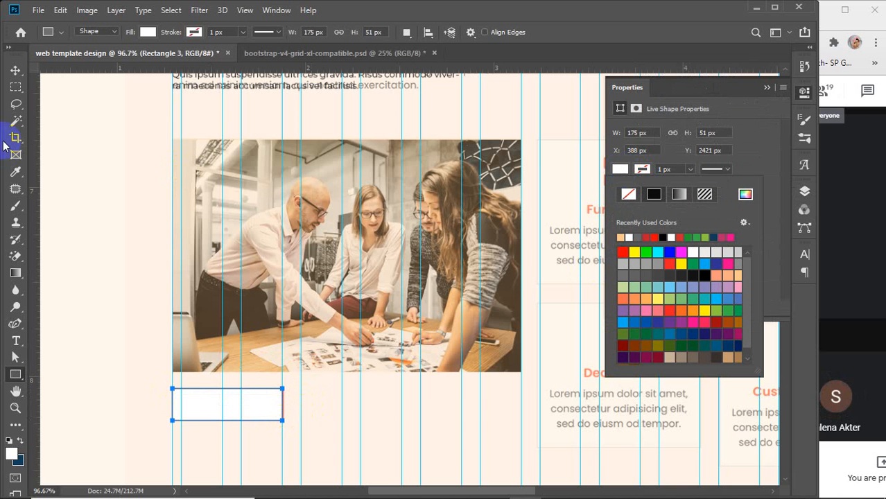
left_click(17, 73)
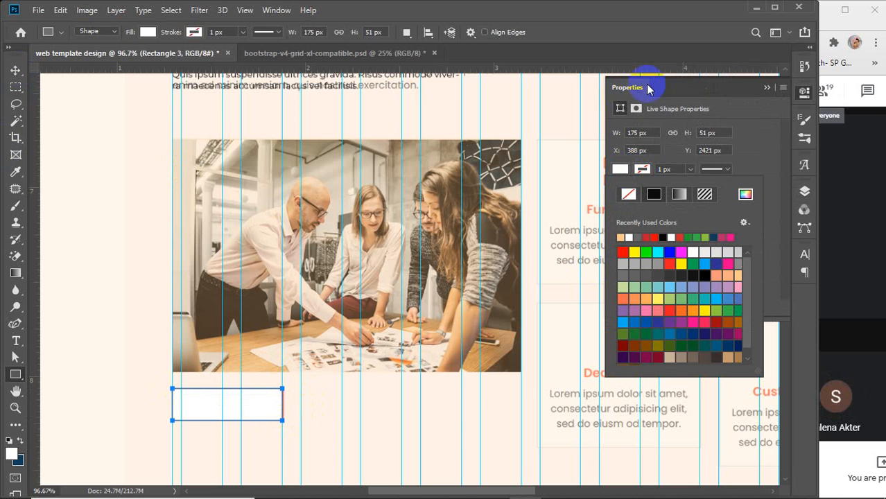
left_click(765, 89)
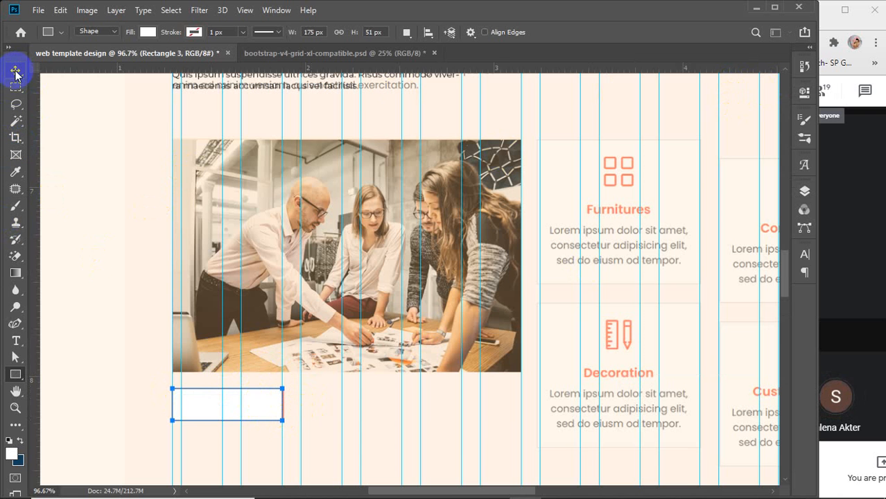
left_click(16, 378)
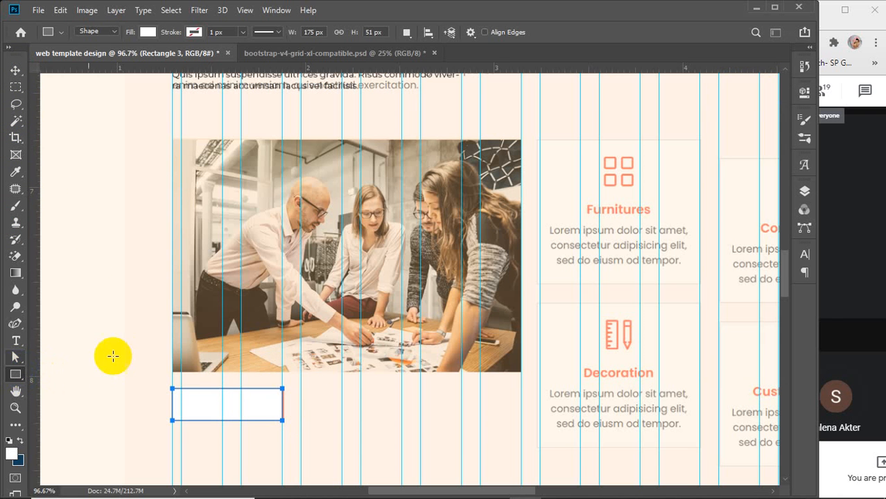
left_click(831, 212)
Raise the orange overlay in the teamwork group to 100% opacity and set it back to 30%
left_click(807, 193)
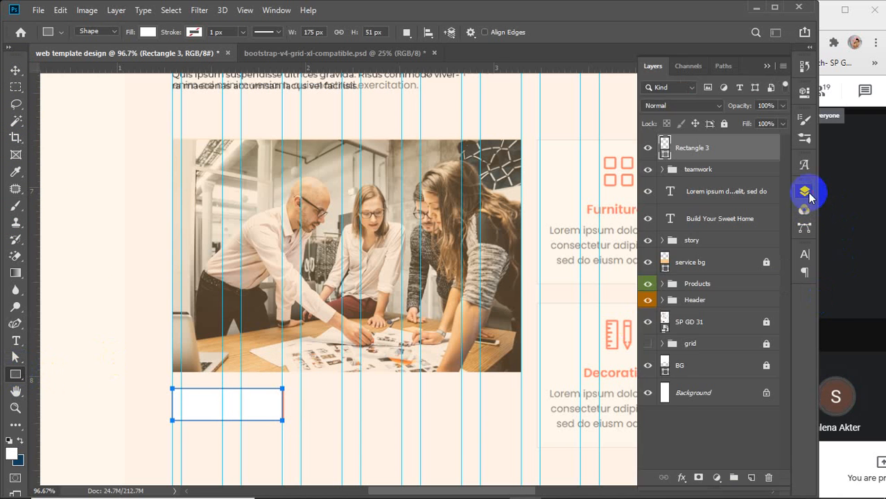
left_click(671, 174)
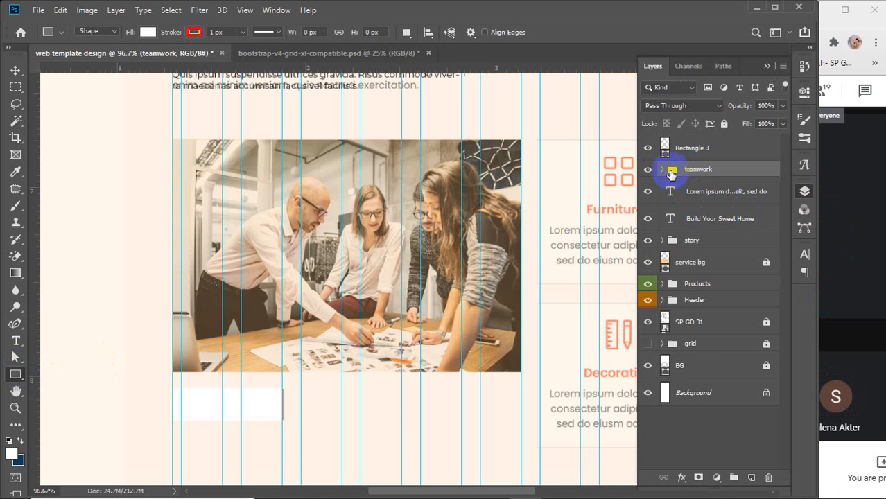
left_click(661, 170)
left_click(678, 191)
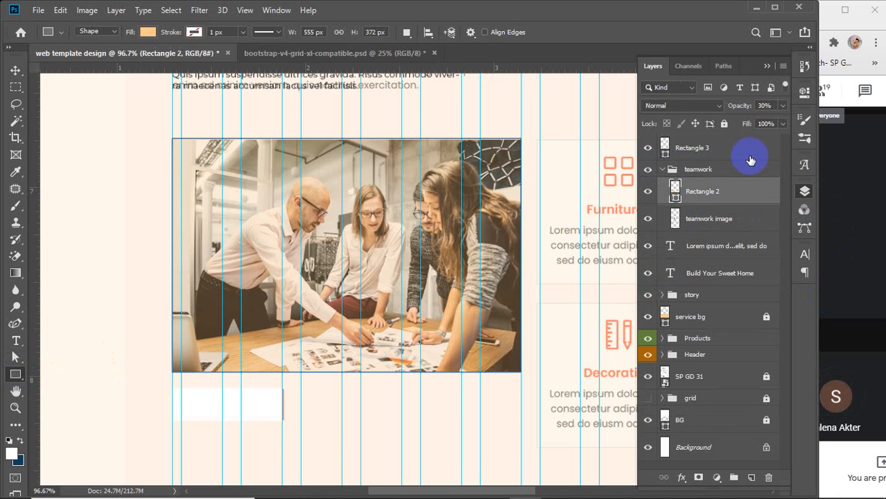
left_click(766, 106)
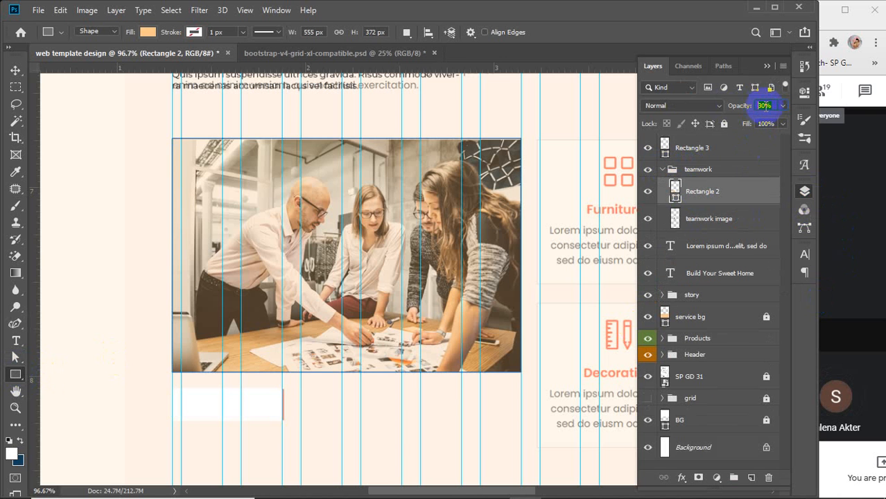
type("100")
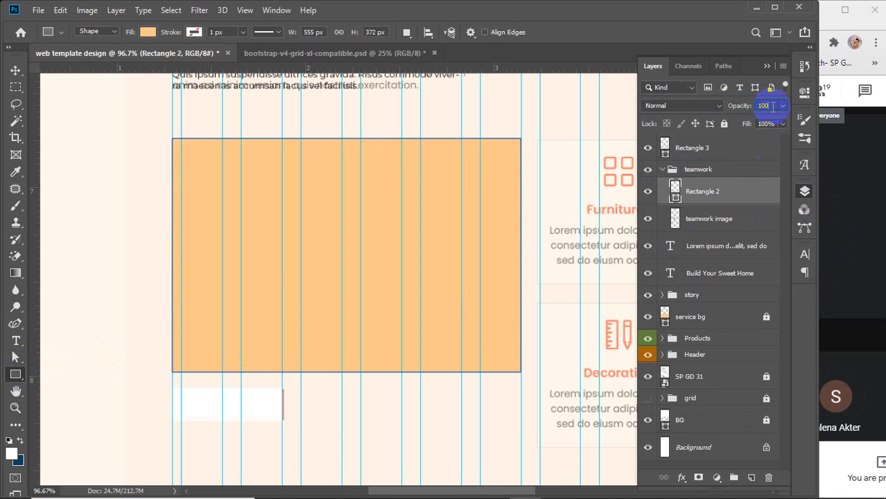
type("30")
type("0")
key("Return")
type("30")
key("Return")
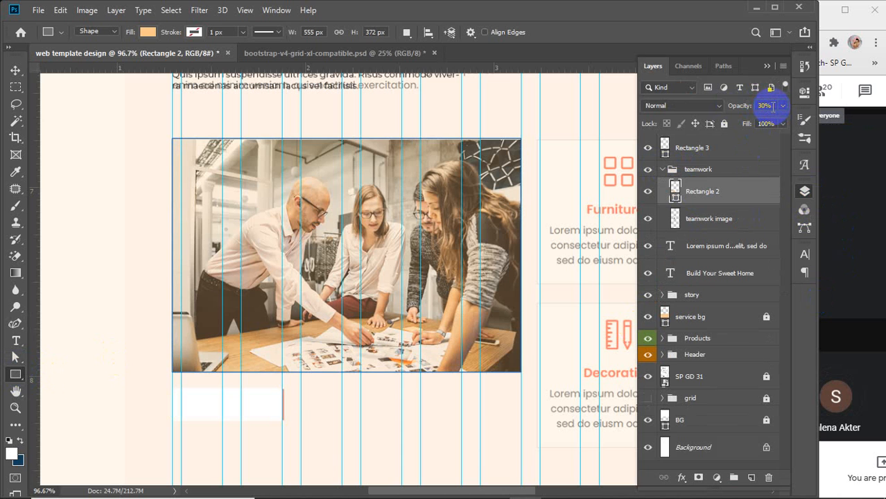
Collapse the teamwork group and select the white button rectangle's layer
left_click(662, 171)
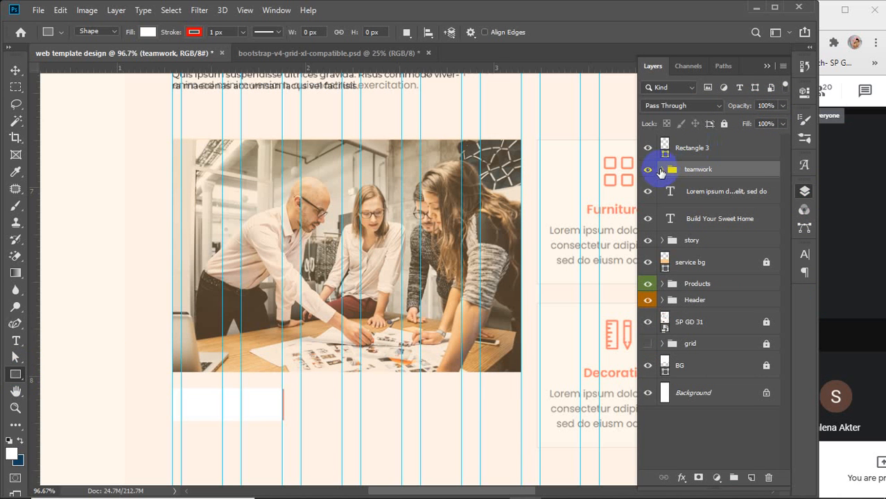
left_click(739, 149)
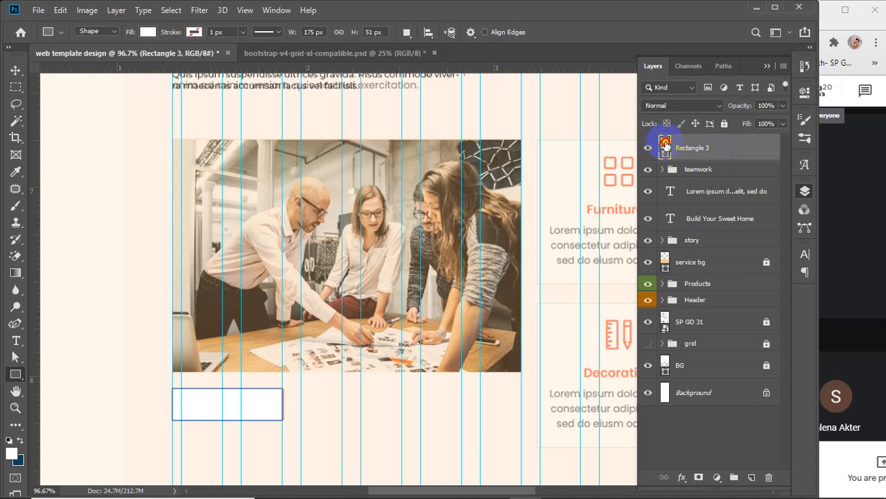
double_click(665, 143)
left_click_drag(662, 143, 696, 173)
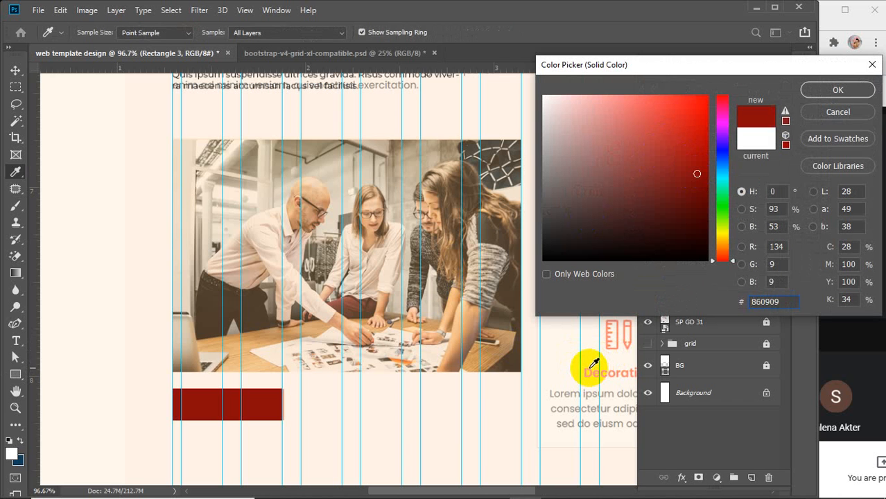
left_click(595, 368)
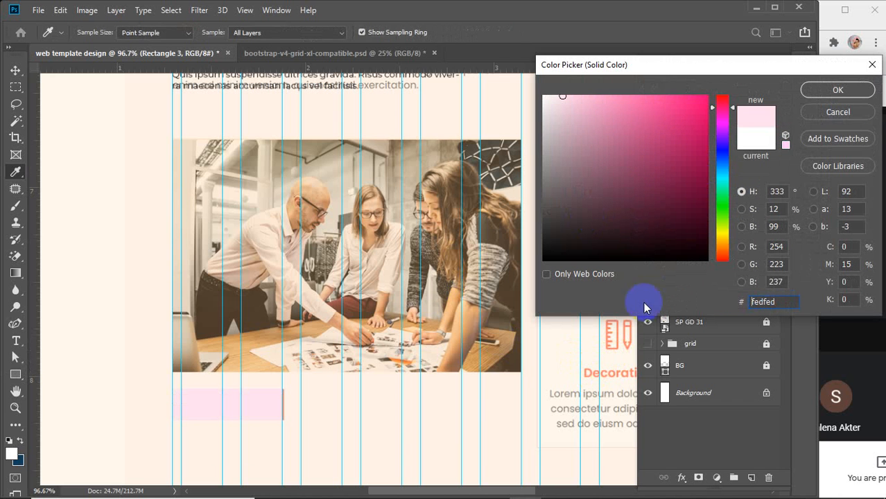
left_click(820, 118)
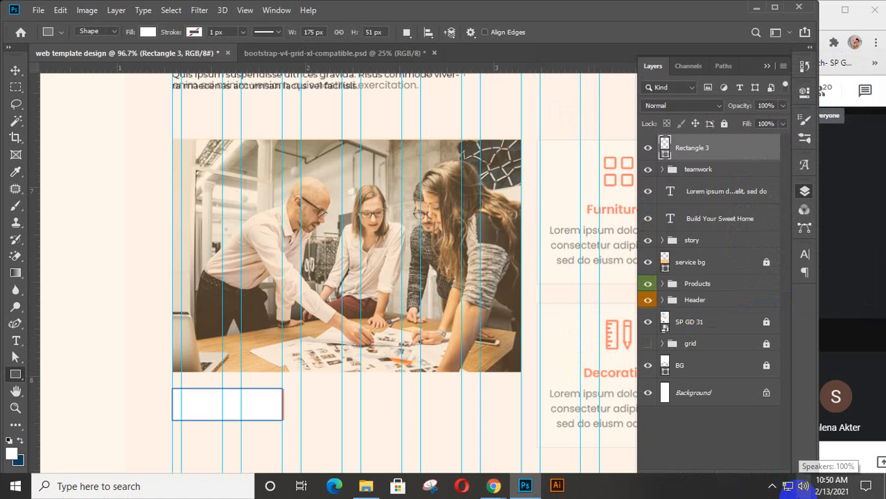
left_click(772, 486)
left_click(759, 470)
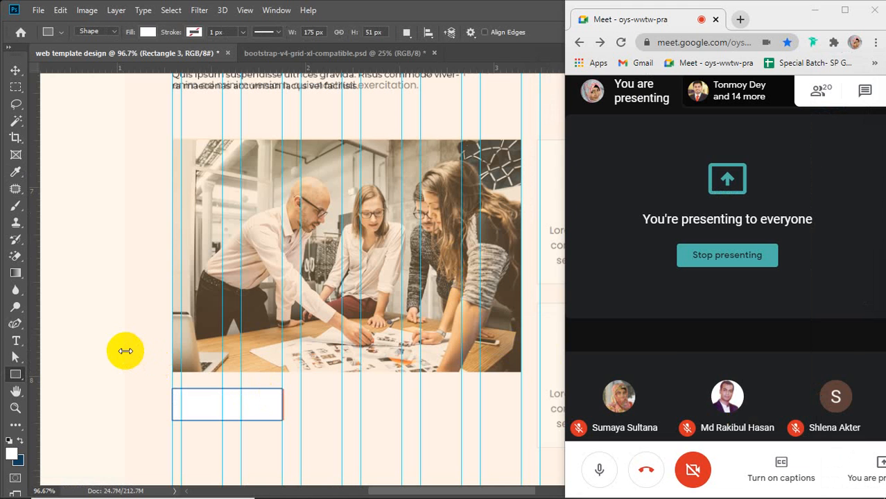
left_click(126, 351)
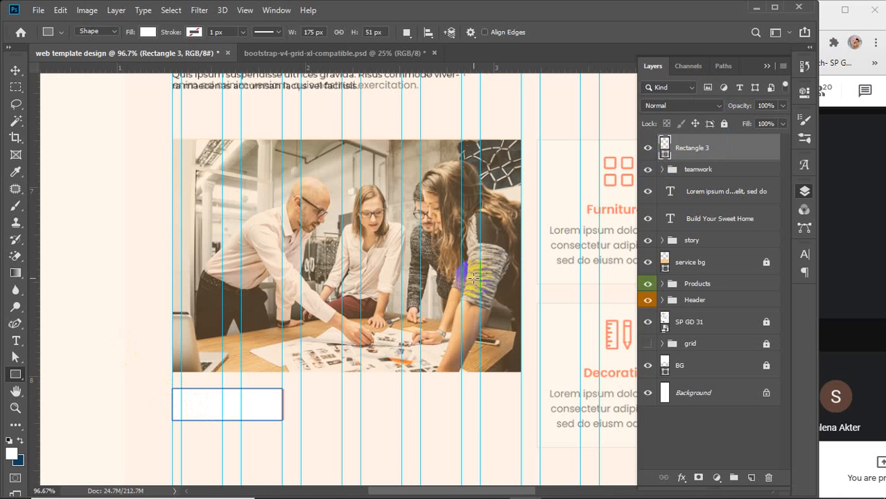
Fill the button rectangle with the red #b30000 sampled from the Our Story label
scroll(474, 279, "down", 3)
scroll(474, 278, "up", 3)
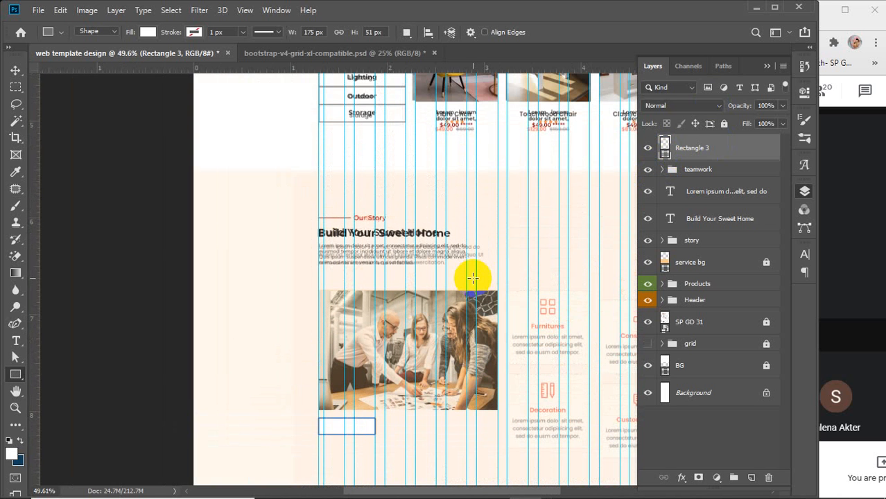
scroll(357, 216, "up", 4)
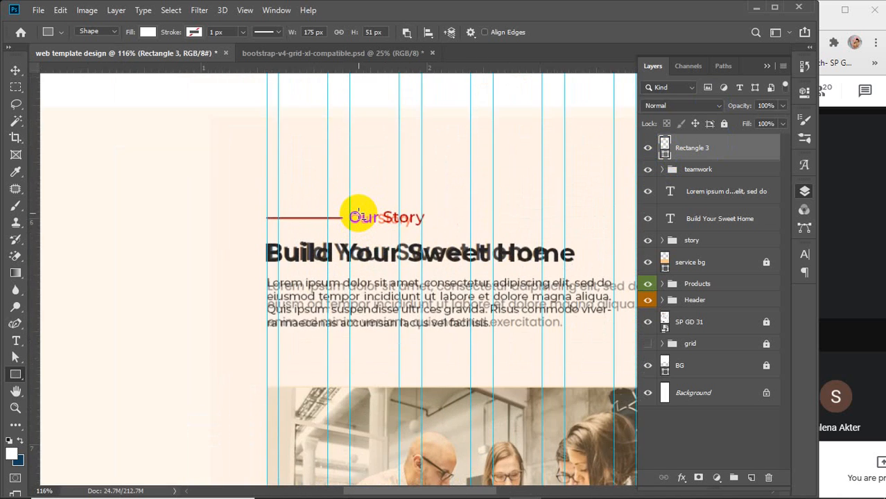
scroll(358, 216, "up", 3)
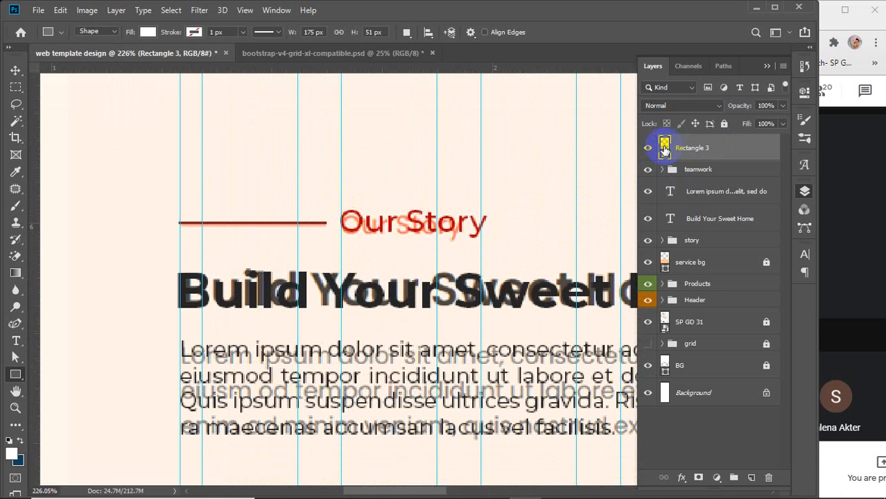
double_click(664, 148)
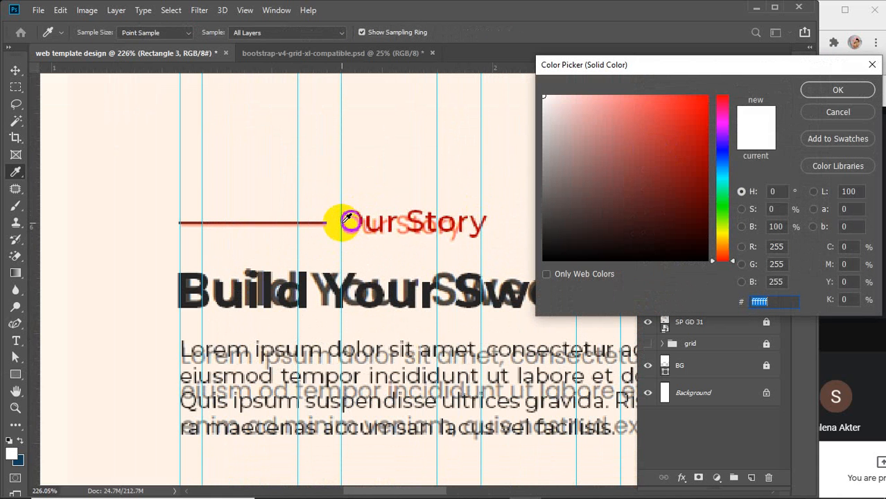
left_click(353, 223)
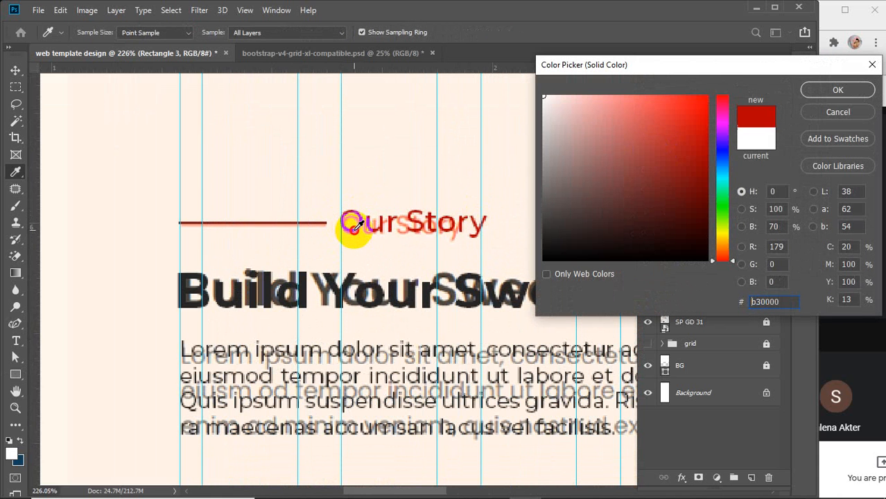
left_click(835, 94)
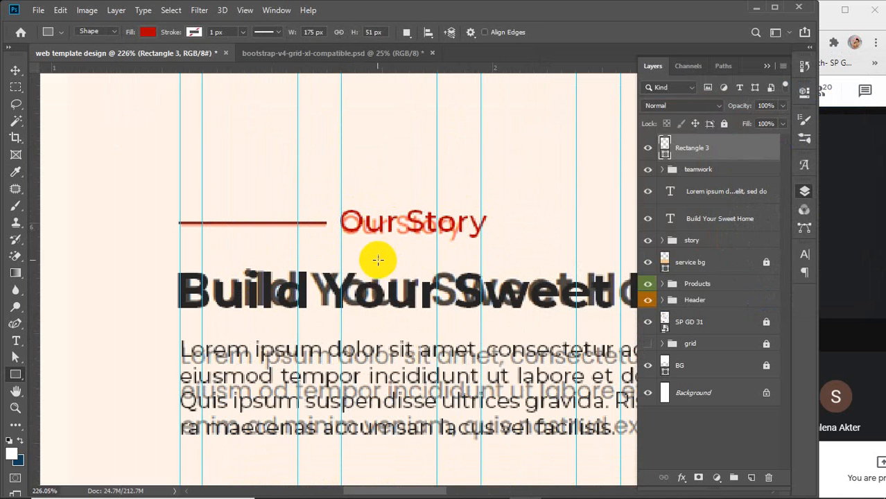
Hide the red rectangle to examine the reference Read More button underneath, and show the rectangle again
scroll(371, 255, "down", 5)
scroll(371, 255, "down", 1)
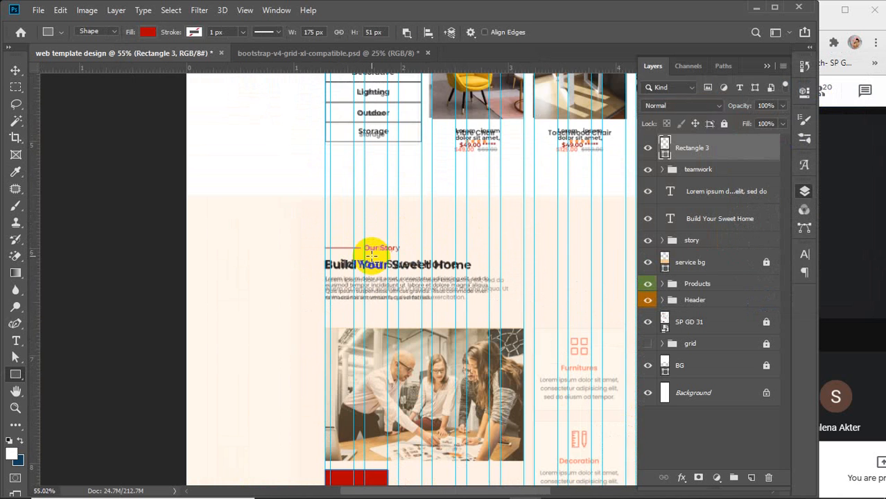
scroll(347, 316, "down", 3)
key("v")
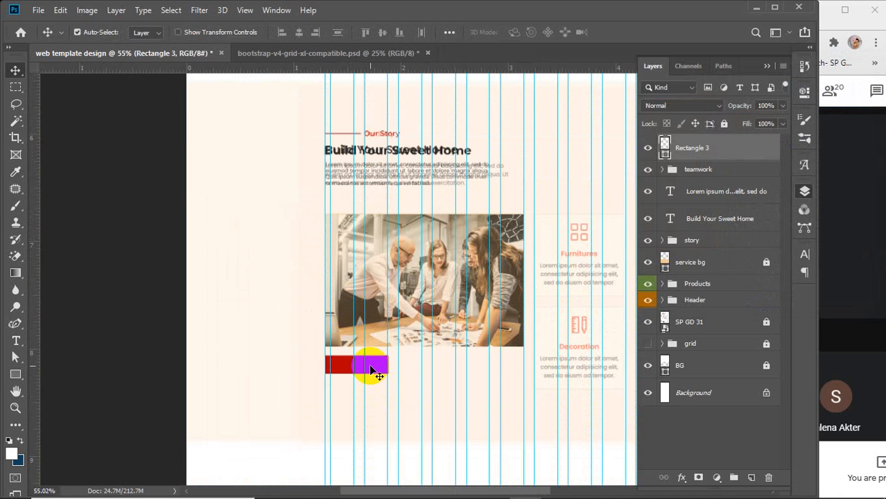
left_click(648, 147)
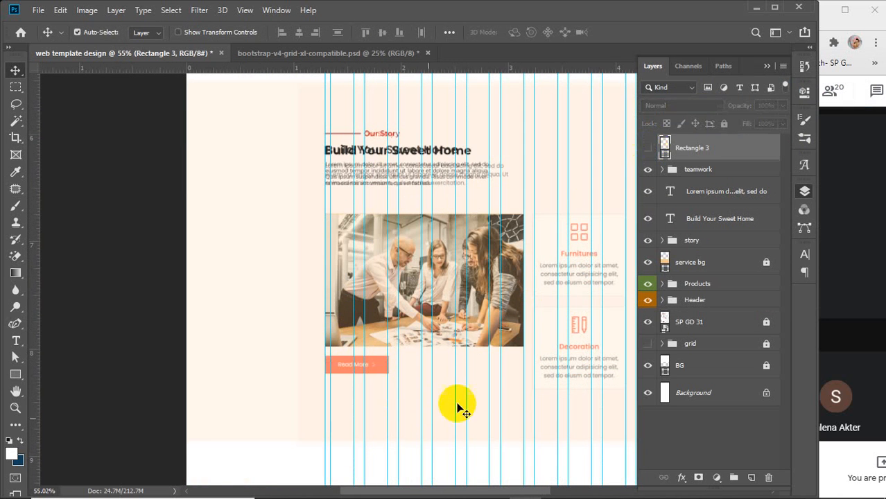
scroll(352, 360, "up", 4)
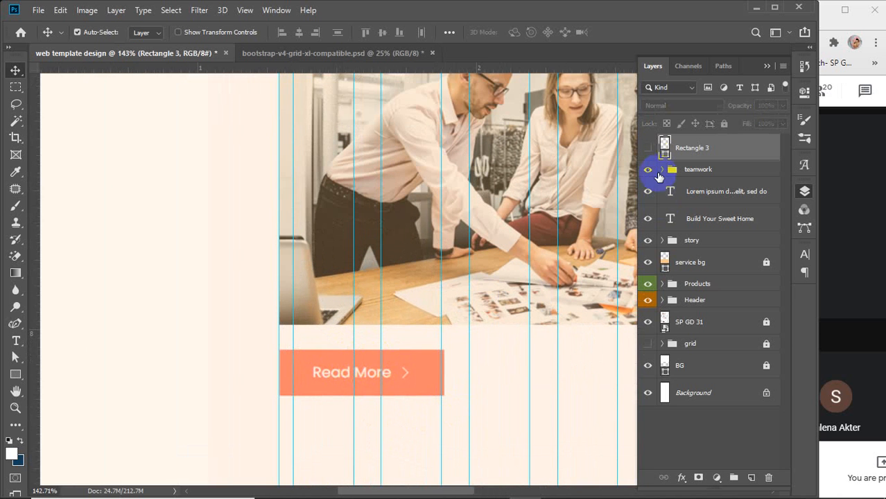
left_click(648, 147)
Add a text layer reading "Read More >" and move it onto the red button rectangle
scroll(391, 358, "down", 2)
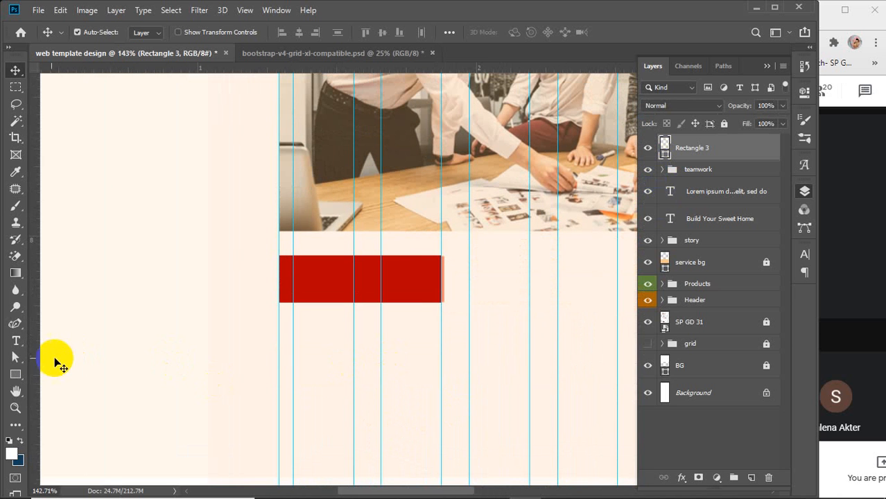
left_click(16, 340)
left_click(341, 366)
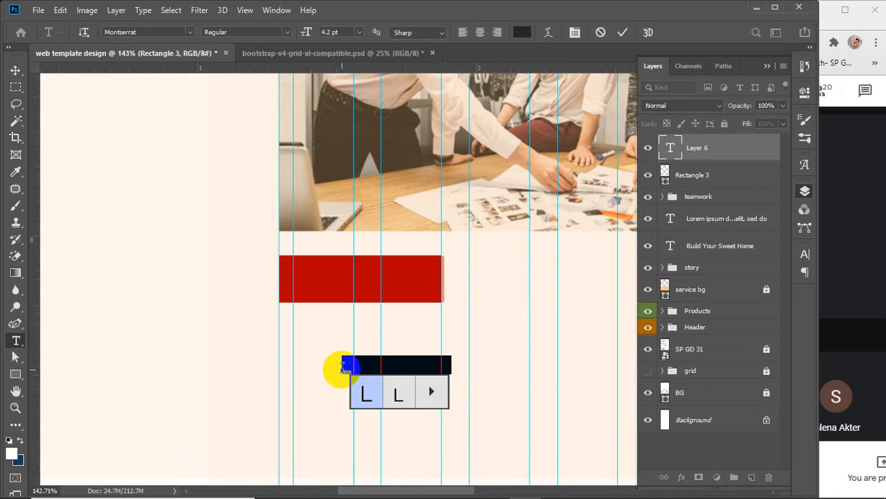
type("Read More >")
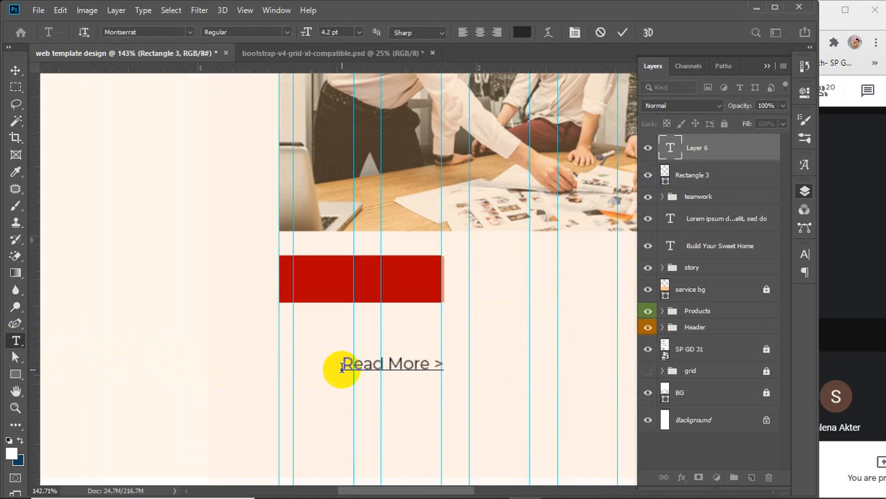
left_click(15, 70)
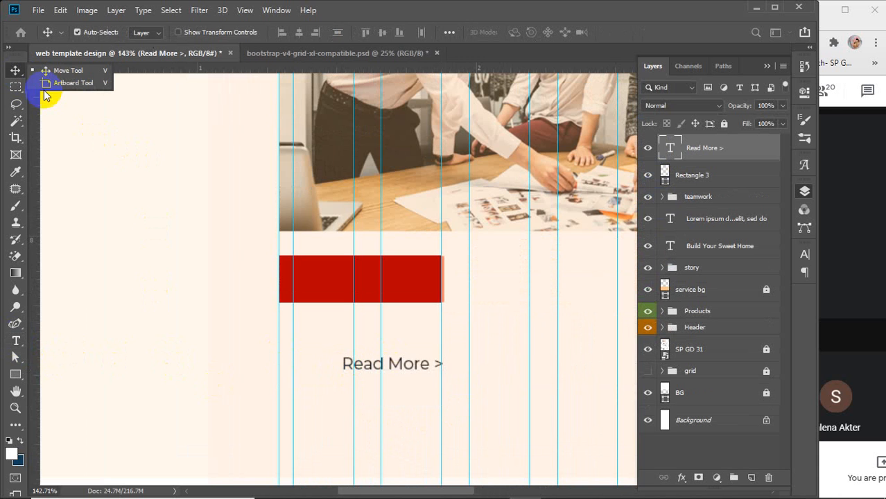
left_click_drag(400, 366, 368, 283)
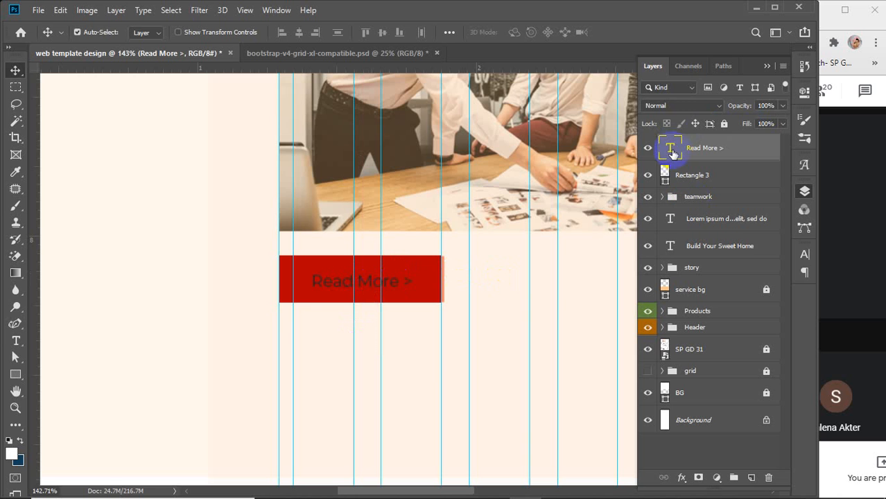
Change the colour of the "Read More >" text to white, ffffff
double_click(669, 151)
left_click(515, 32)
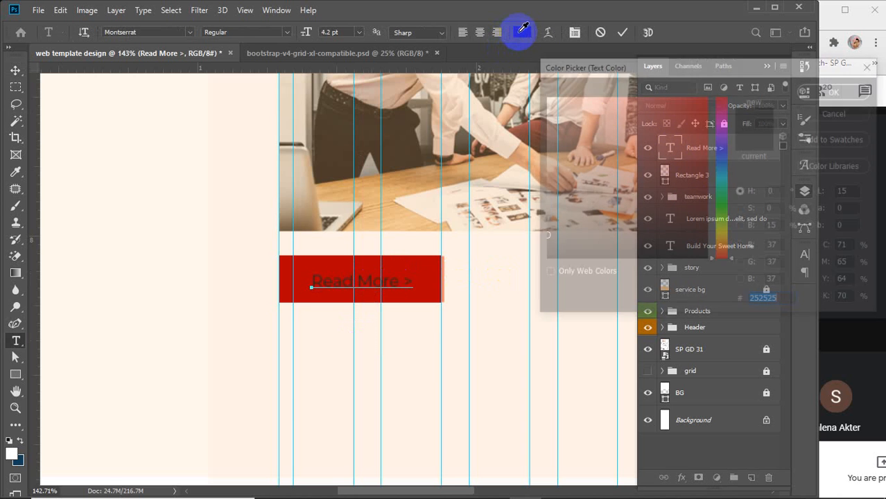
type("ffffff")
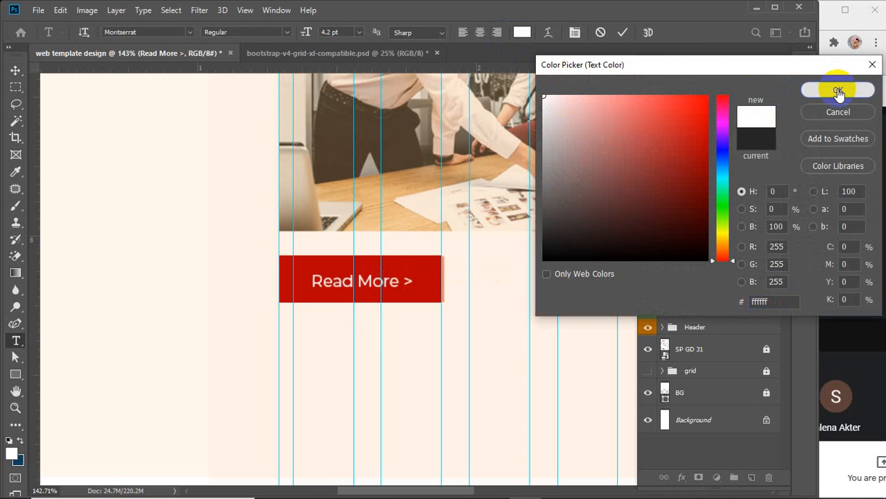
left_click(838, 91)
Centre the "Read More >" text horizontally and vertically on the red rectangle
left_click(16, 70)
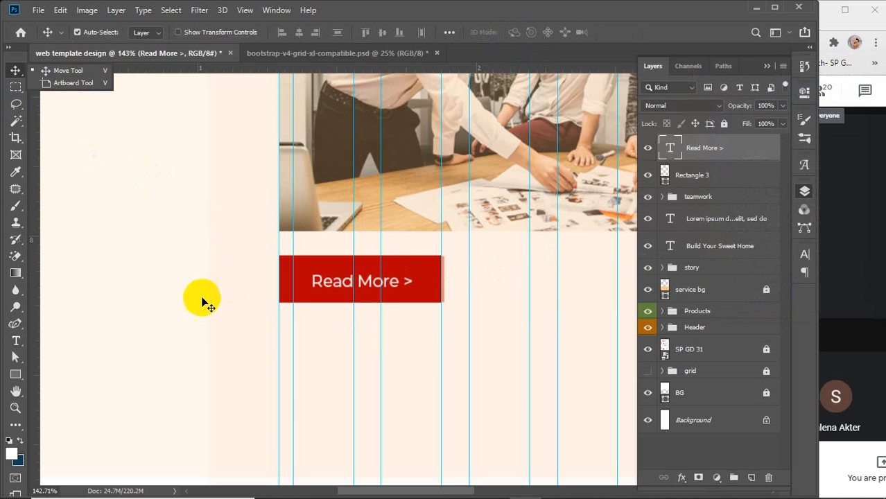
left_click(717, 179, "shift")
left_click(299, 33)
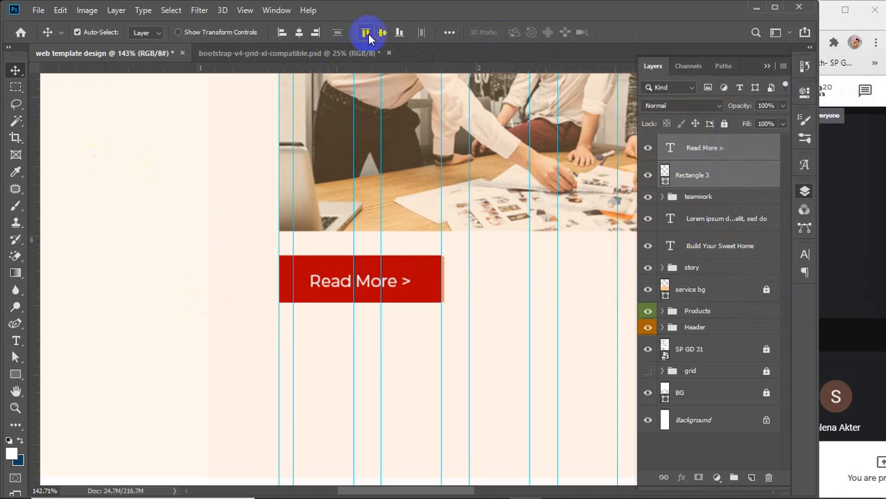
Group the button text and rectangle layers, and name the group read more
key("ctrl+g")
left_click(683, 143)
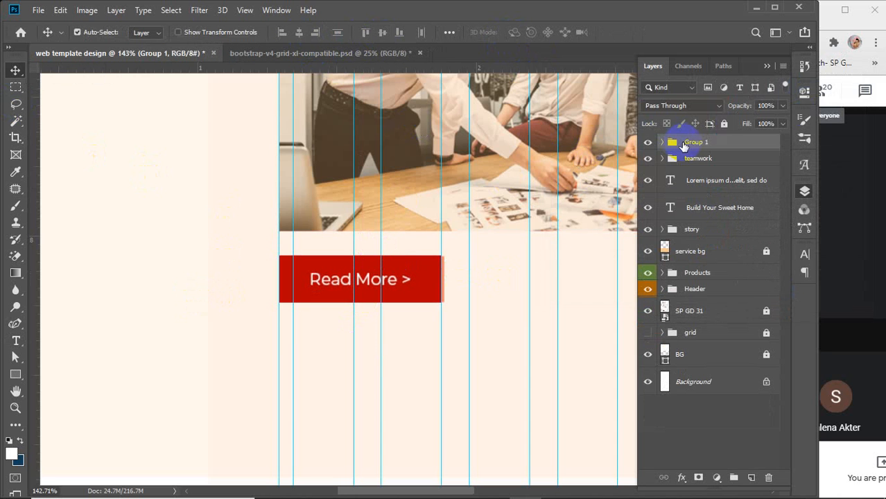
type("rea")
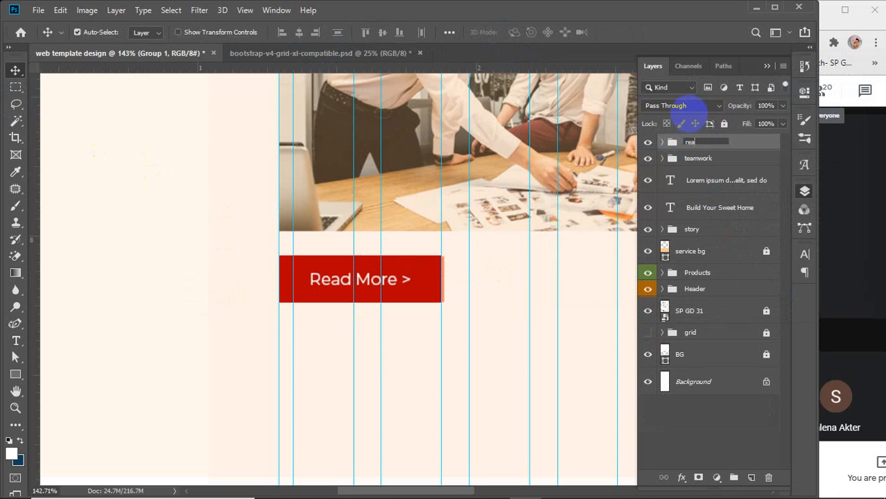
type("d more")
key("Return")
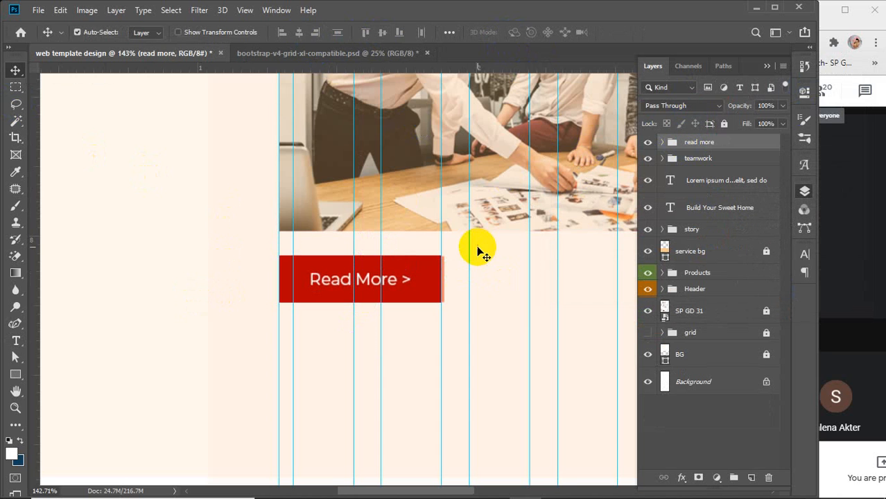
Toggle the read more and teamwork groups off and on to compare them with the reference section
scroll(478, 253, "down", 3)
scroll(483, 257, "down", 2)
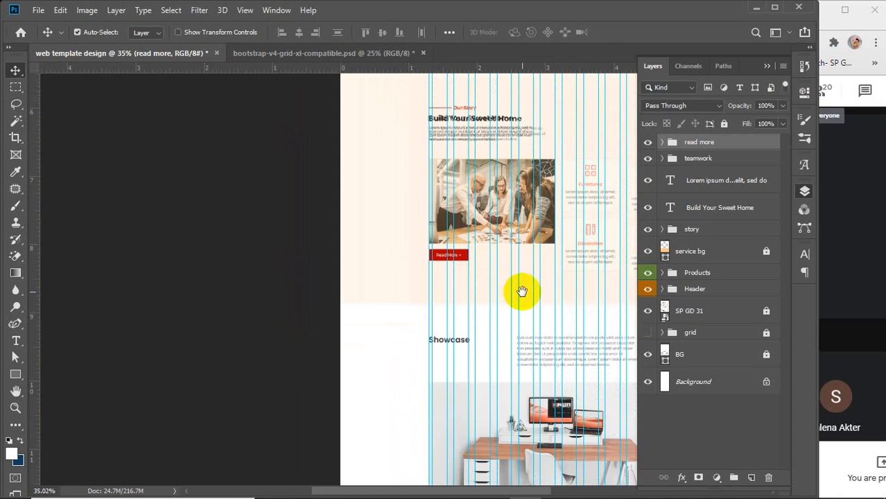
left_click_drag(520, 293, 297, 283)
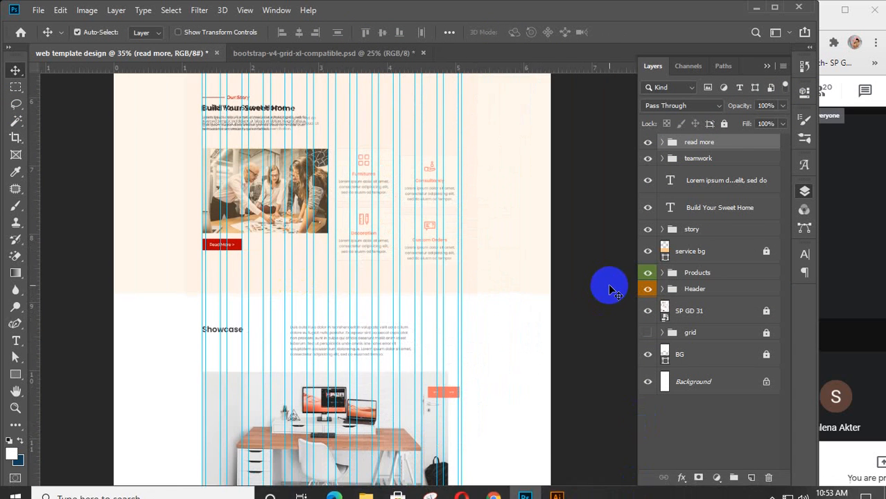
left_click(647, 142)
left_click(648, 142)
left_click(647, 158)
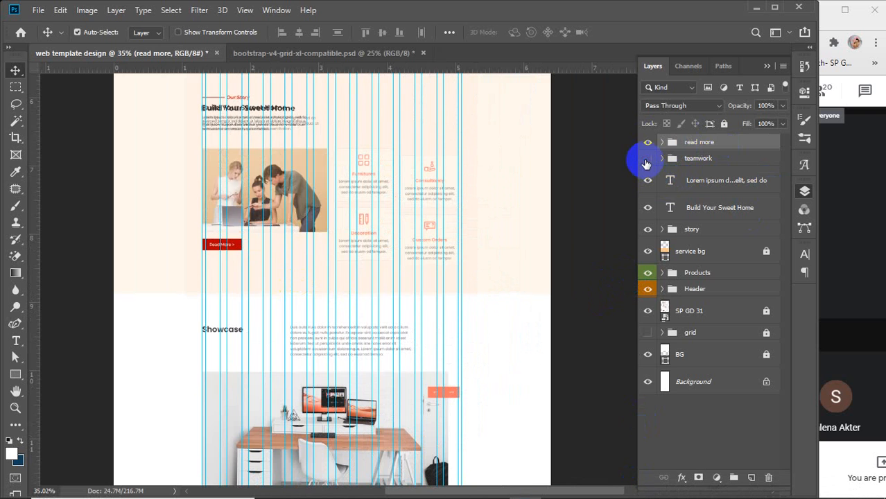
left_click(648, 158)
Rename the teamwork group as teamwork image
left_click(702, 160)
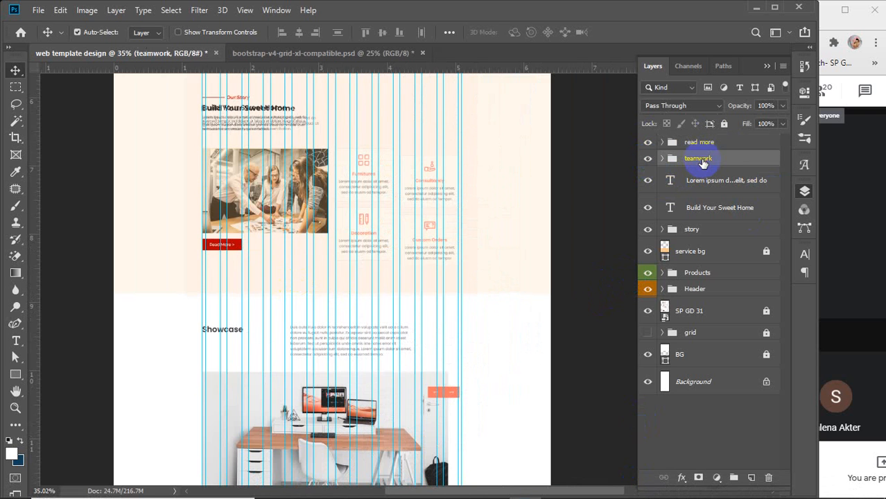
double_click(717, 158)
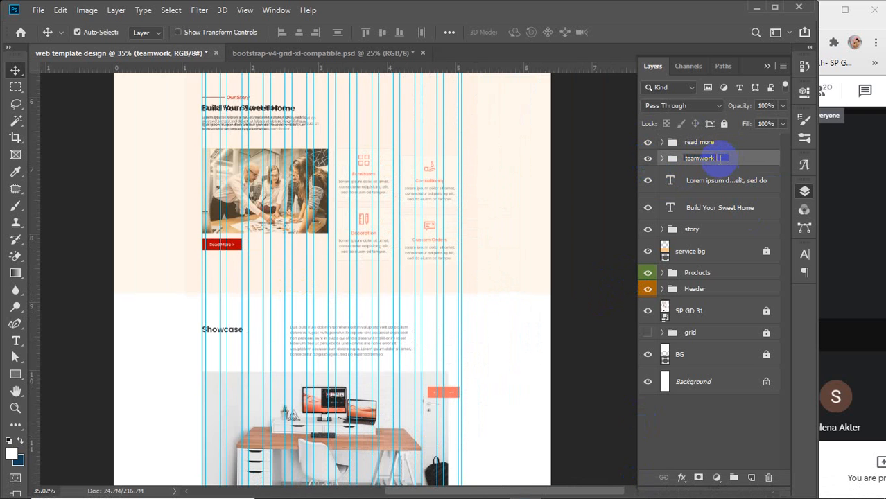
type("teamwork image")
key("Return")
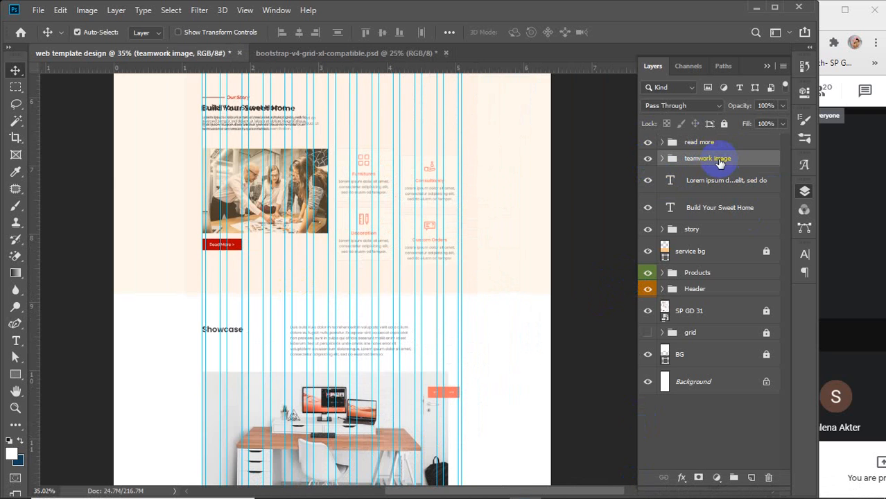
Toggle the paragraph, heading and story layers to compare them with the reference, and look over the Showcase and Our Expert Team sections
left_click(648, 180)
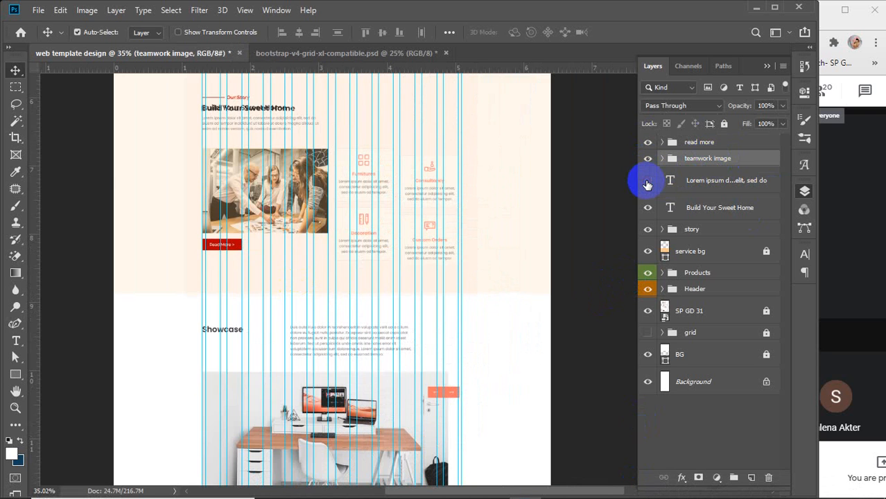
left_click(647, 180)
left_click(646, 209)
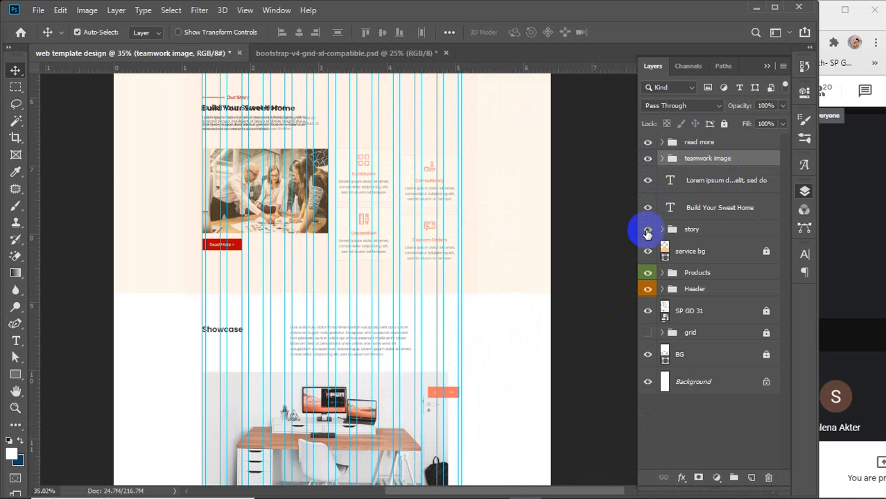
left_click(646, 236)
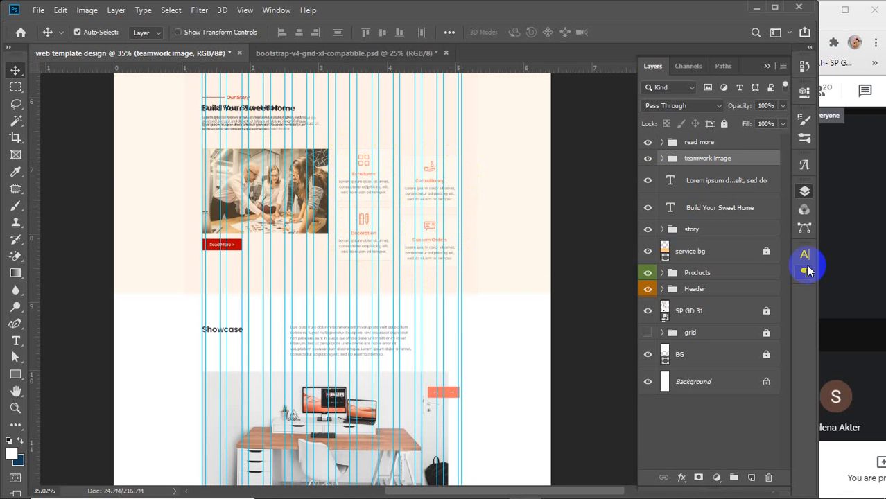
scroll(237, 158, "down", 4)
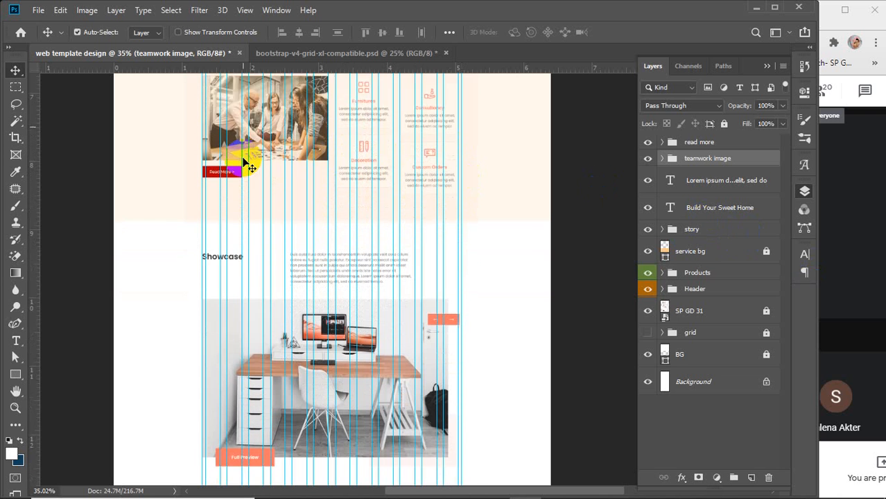
scroll(232, 277, "down", 7)
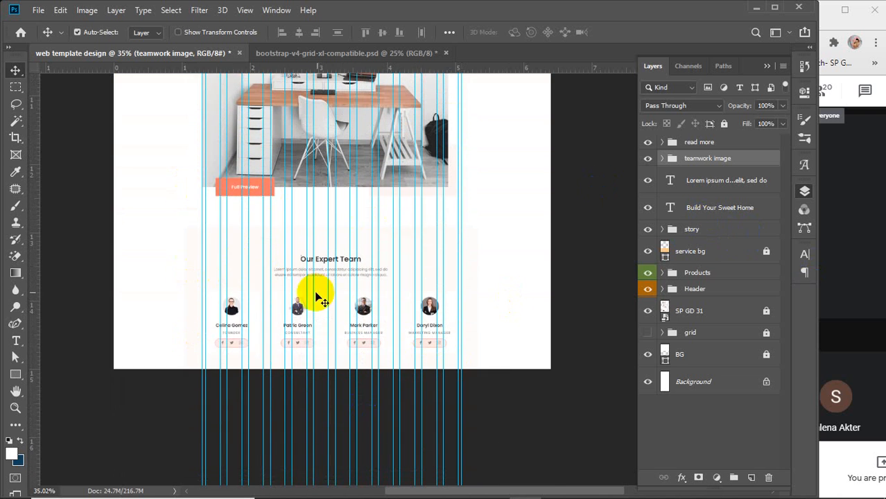
left_click(341, 432)
scroll(343, 431, "down", 4)
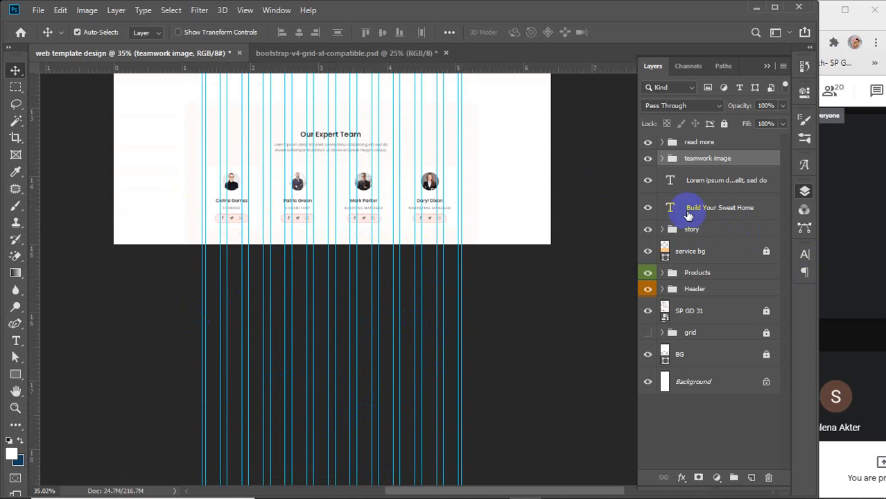
Save the design on the Desktop as a layered Photoshop file named web template design SP GD 31
left_click(703, 141)
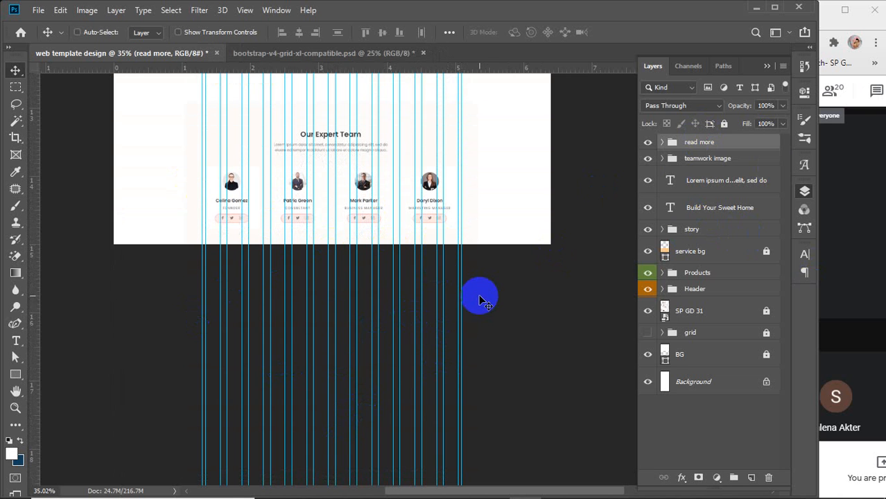
key("ctrl+shift+s")
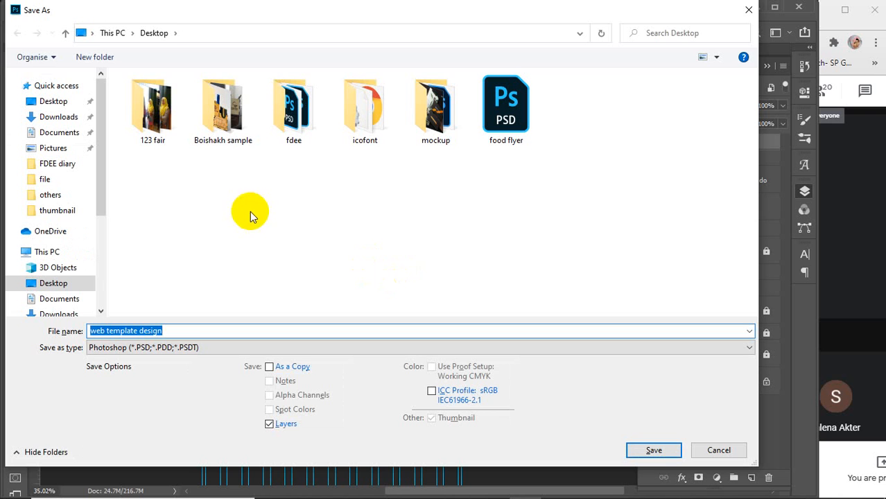
left_click(181, 330)
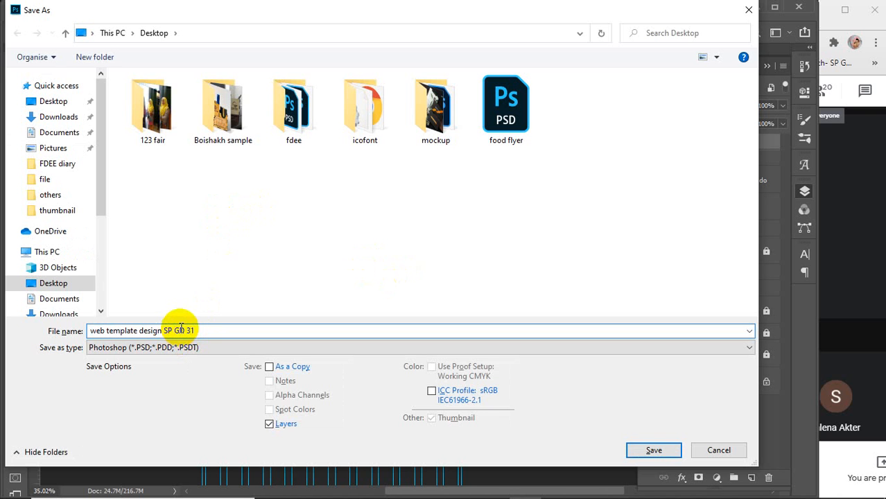
left_click(633, 450)
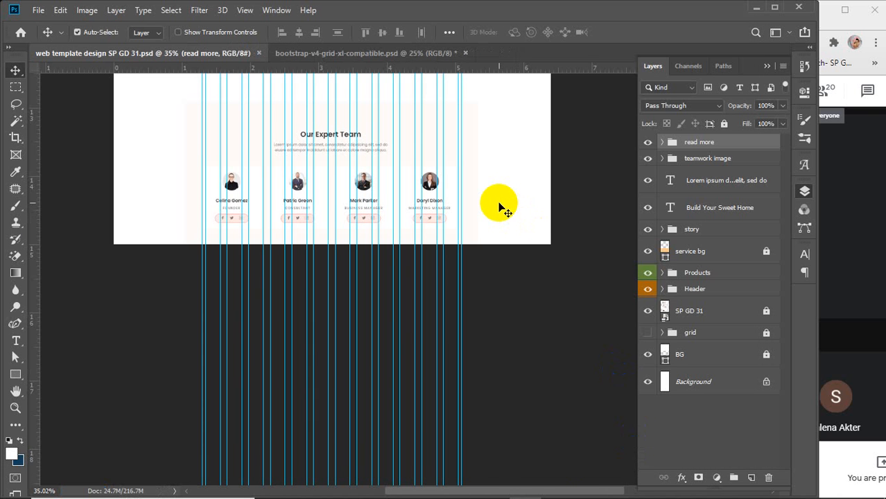
Close the bootstrap-v4-grid-xl-compatible.psd document, keeping only the web template design open
left_click(466, 53)
left_click(451, 200)
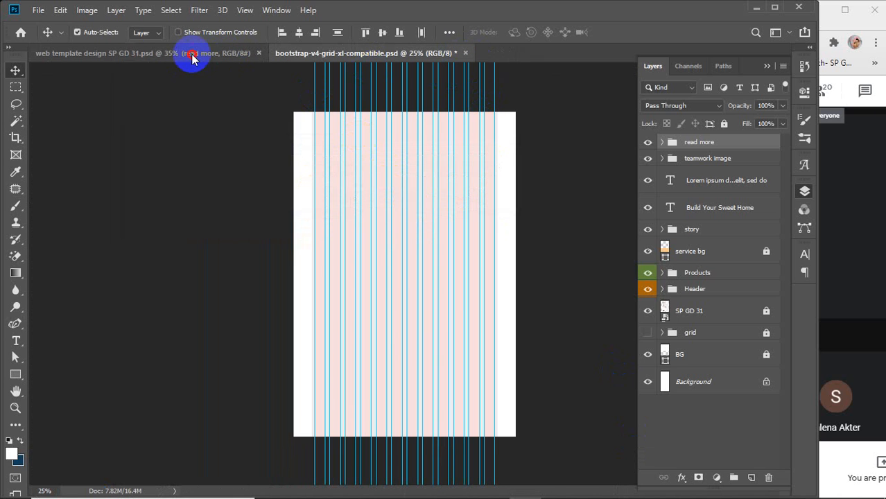
left_click(465, 53)
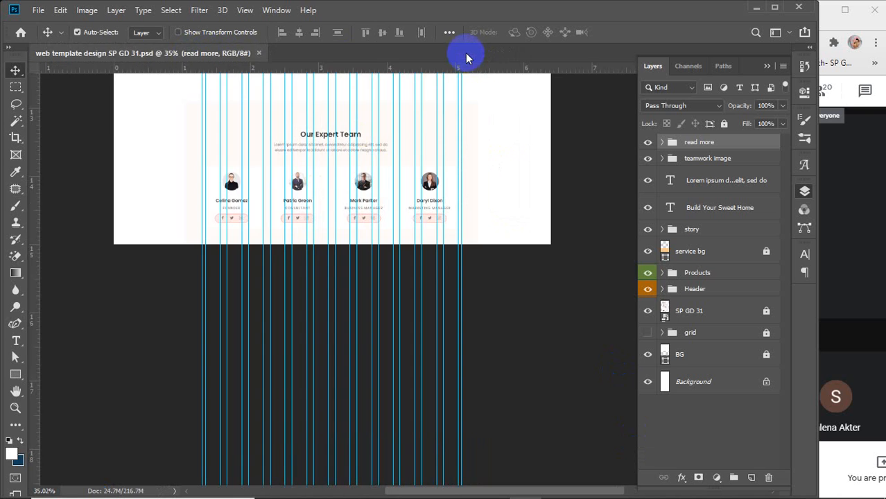
scroll(451, 305, "up", 2)
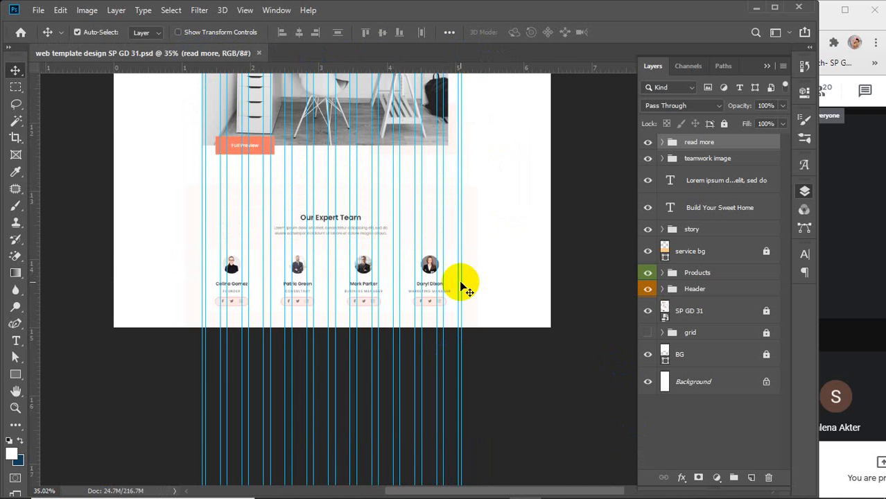
scroll(463, 285, "down", 2)
scroll(464, 286, "up", 5)
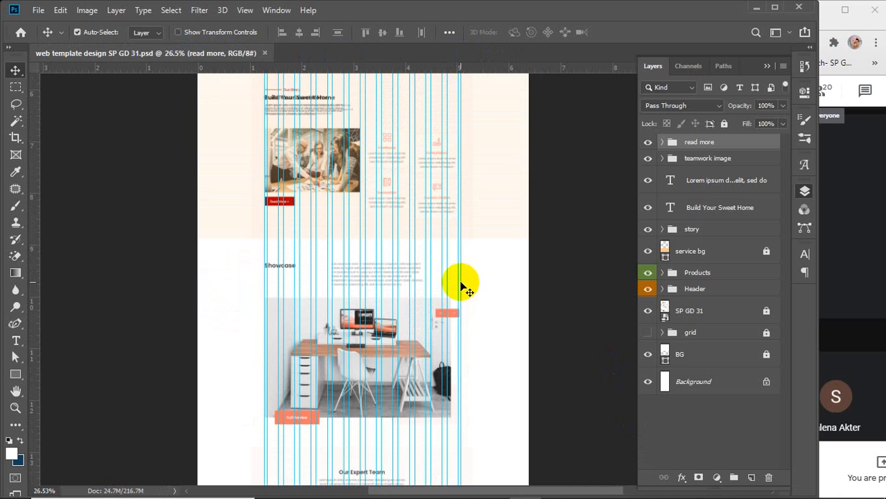
Minimize Photoshop and close the Desktop folder window to reach the desktop, and refresh it
left_click(755, 8)
left_click(446, 21)
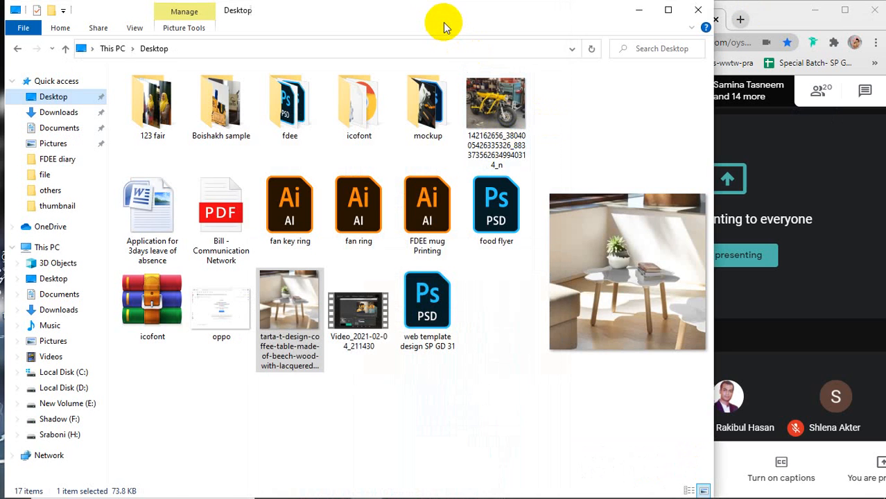
left_click(698, 10)
right_click(366, 111)
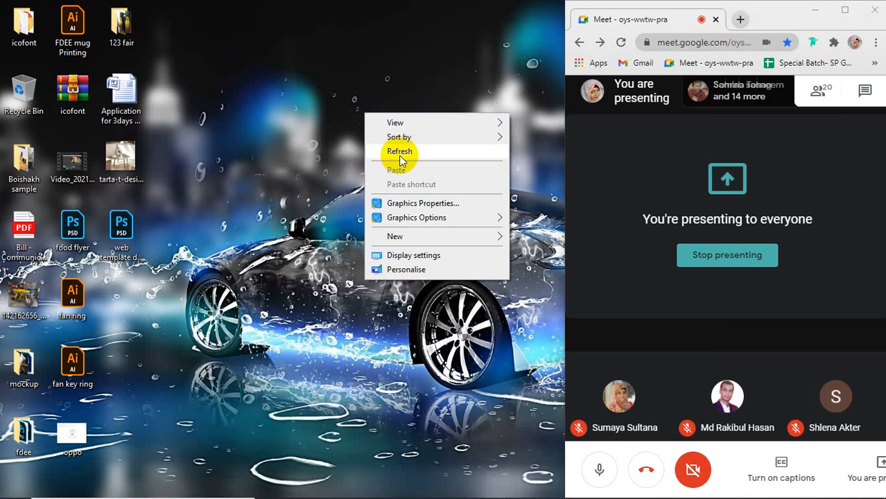
left_click(402, 151)
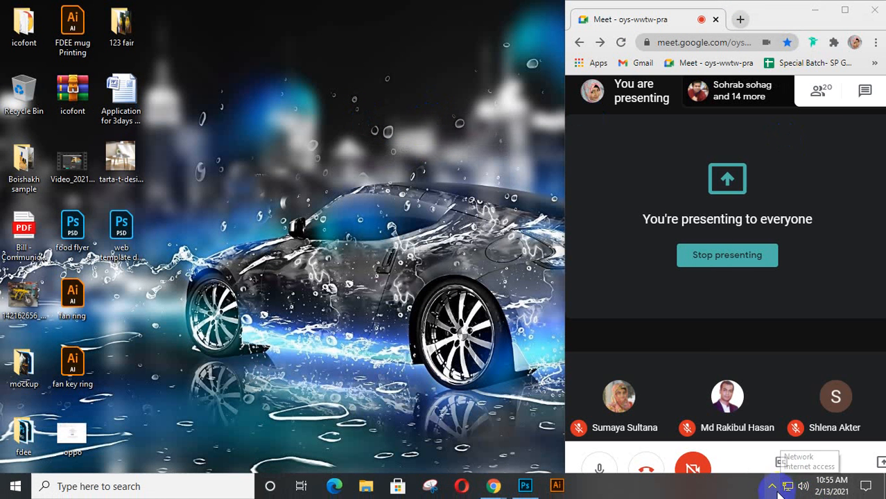